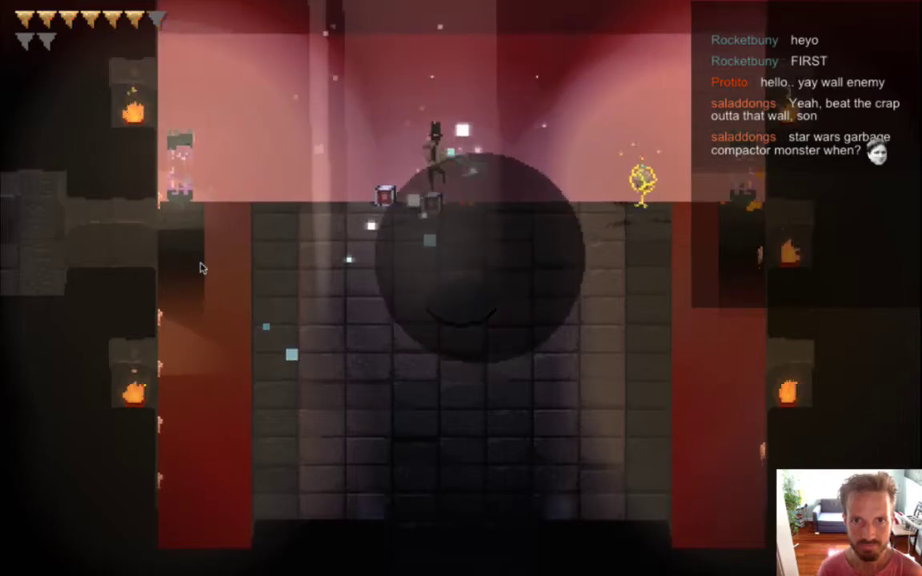
key(Up)
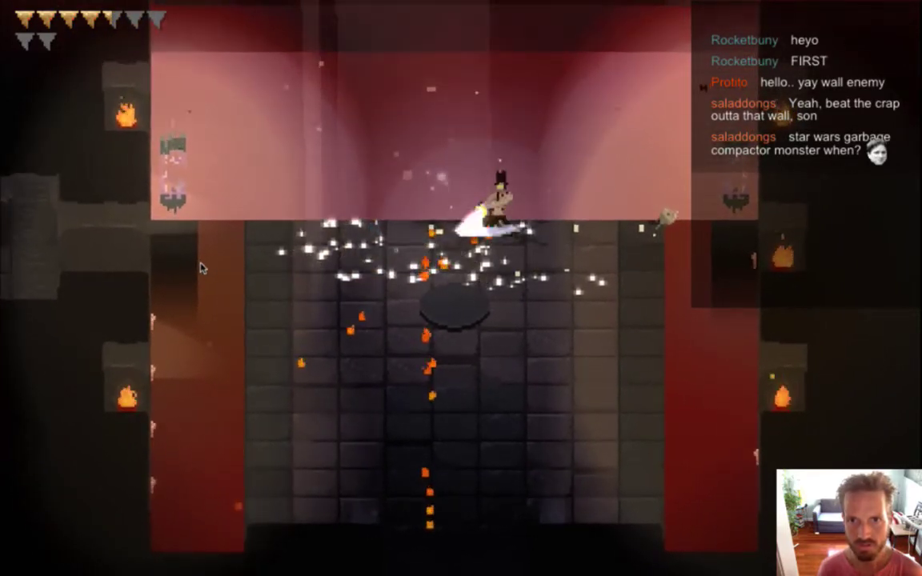
key(Left)
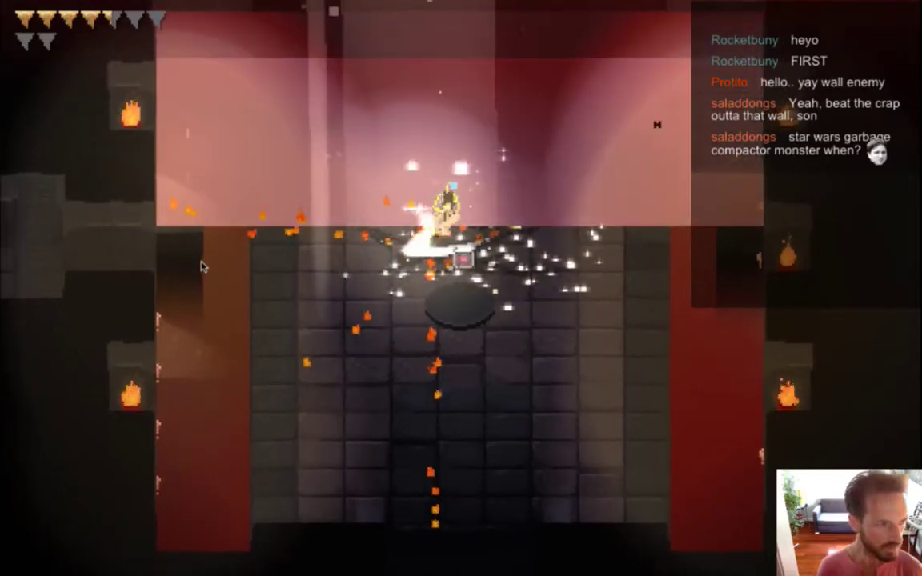
key(Up)
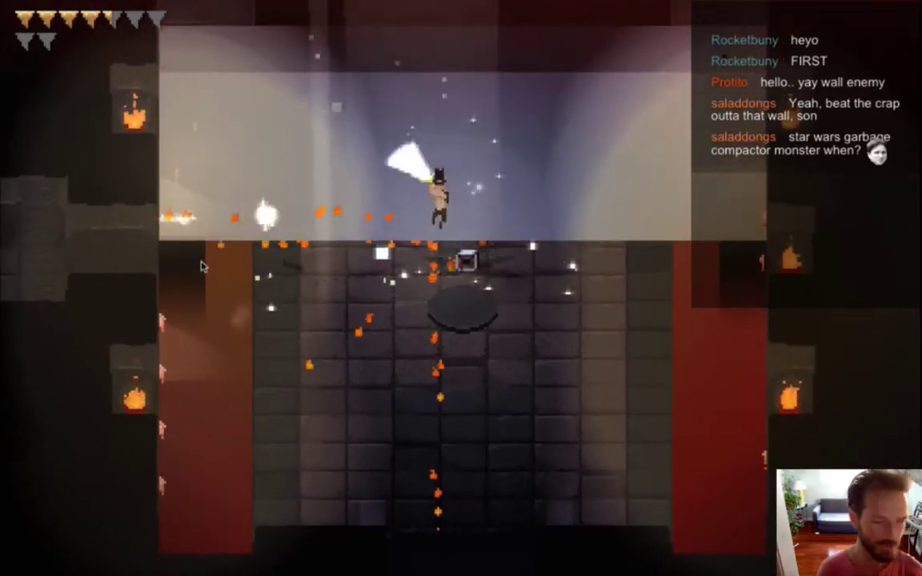
key(Left)
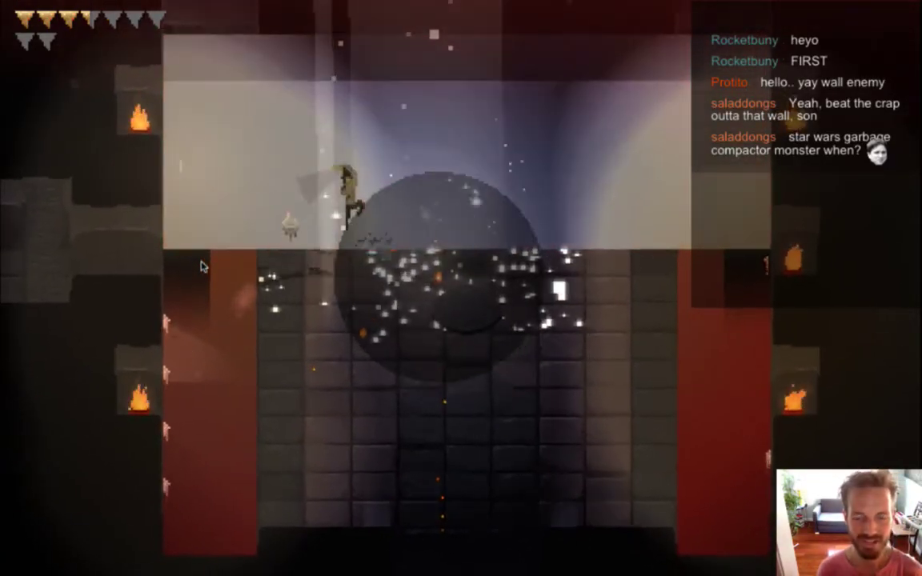
key(Right)
key(Up)
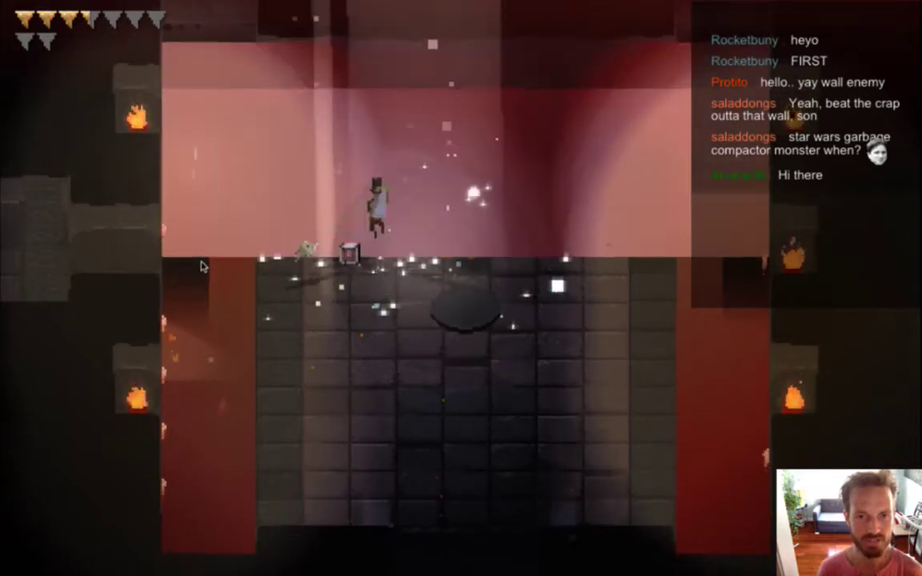
key(x)
key(x)
key(x)
key(x)
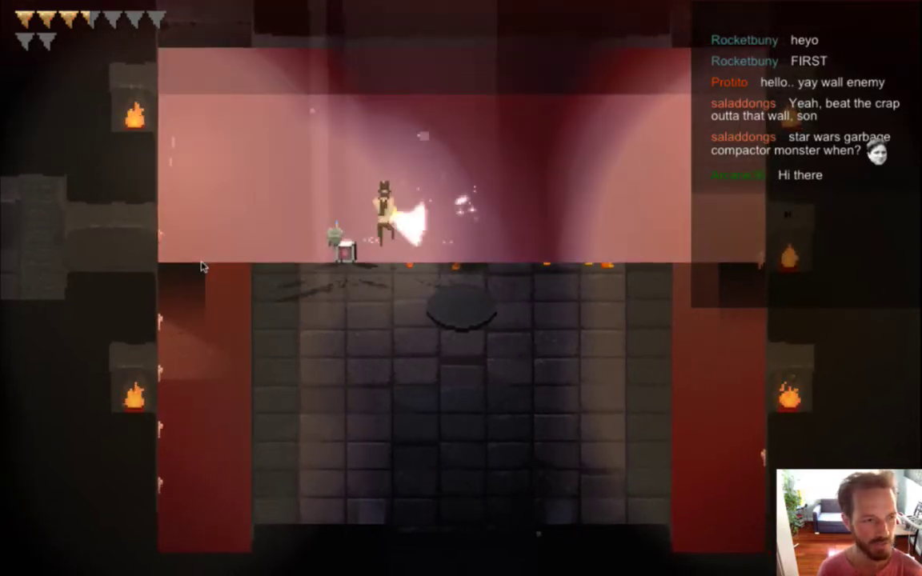
key(x)
key(Right)
key(x)
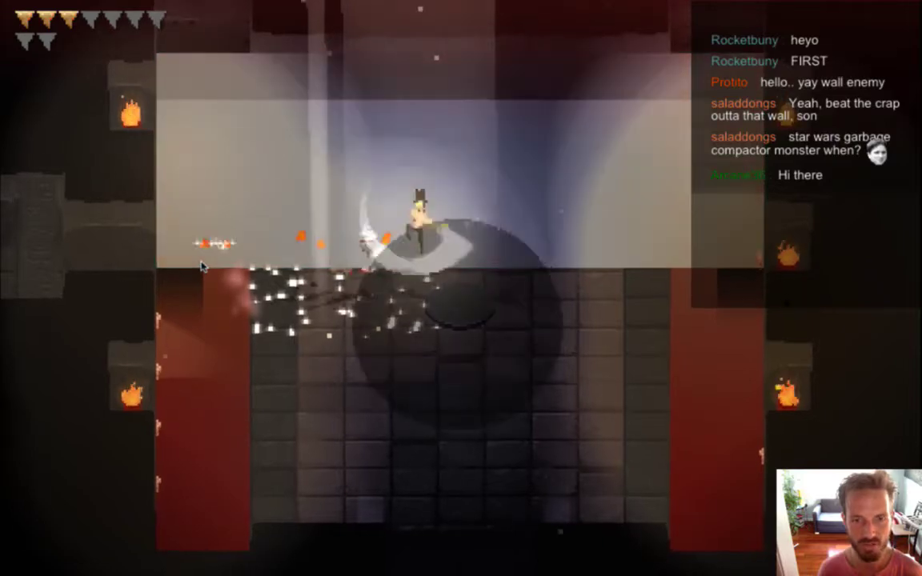
key(Left)
key(x)
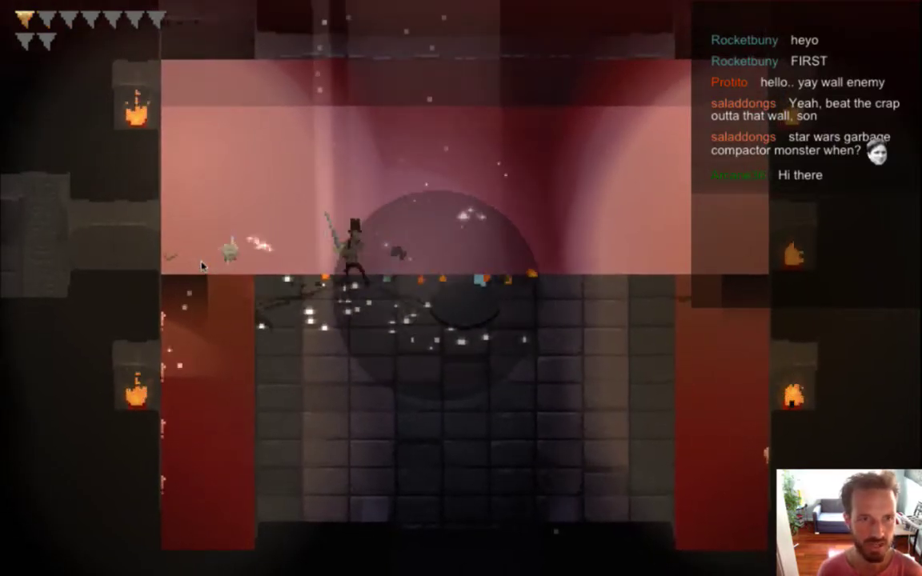
key(x)
key(x)
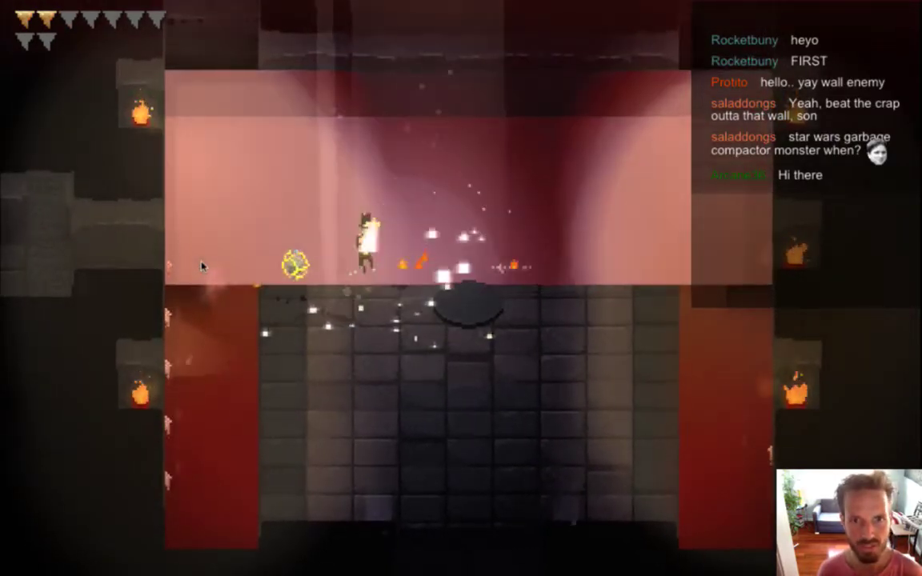
key(x)
key(x)
key(x)
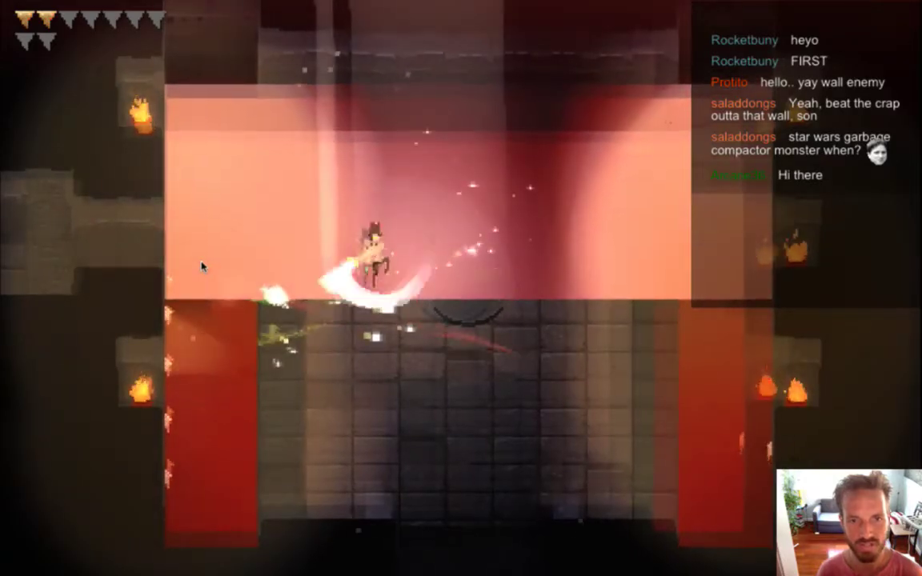
key(x)
key(x)
key(x)
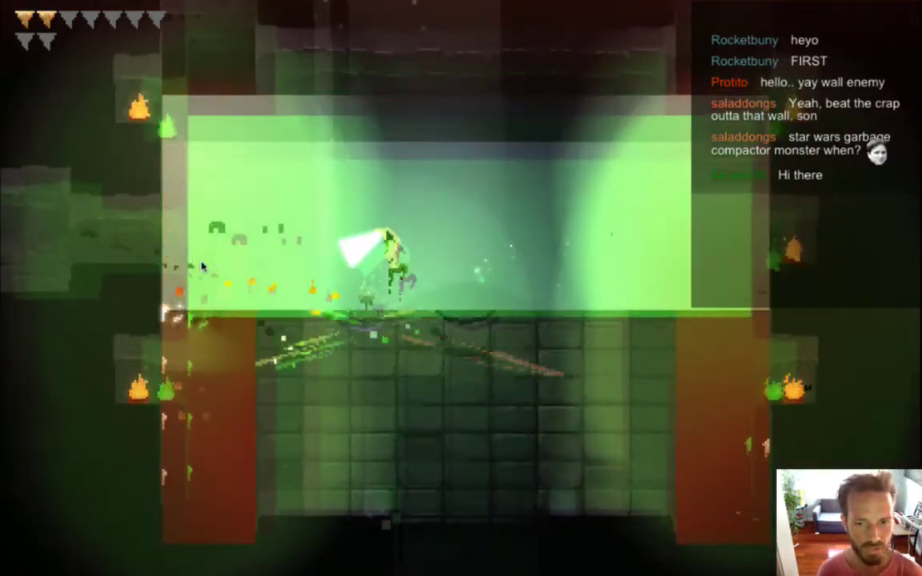
key(x)
key(x)
key(x)
key(Left)
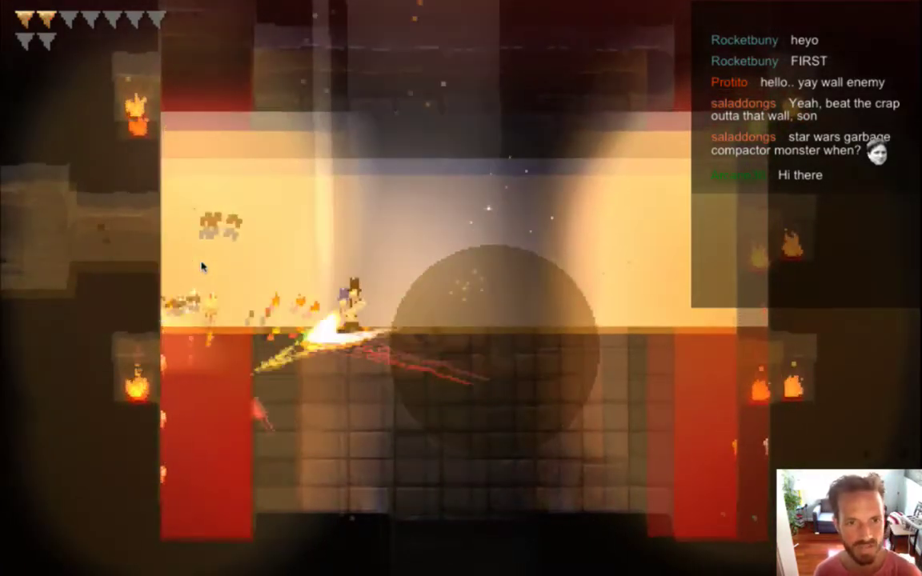
key(x)
key(x)
key(x)
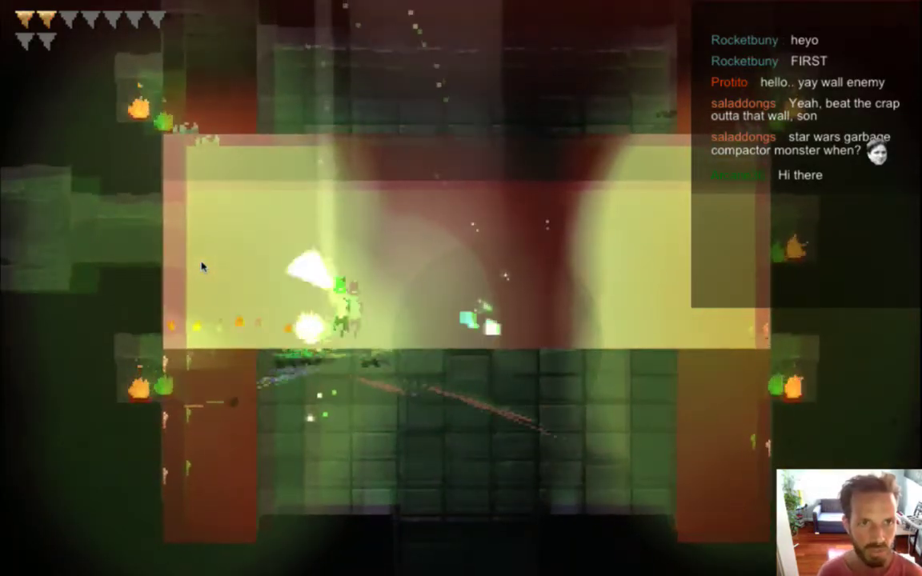
key(x)
key(x)
key(x)
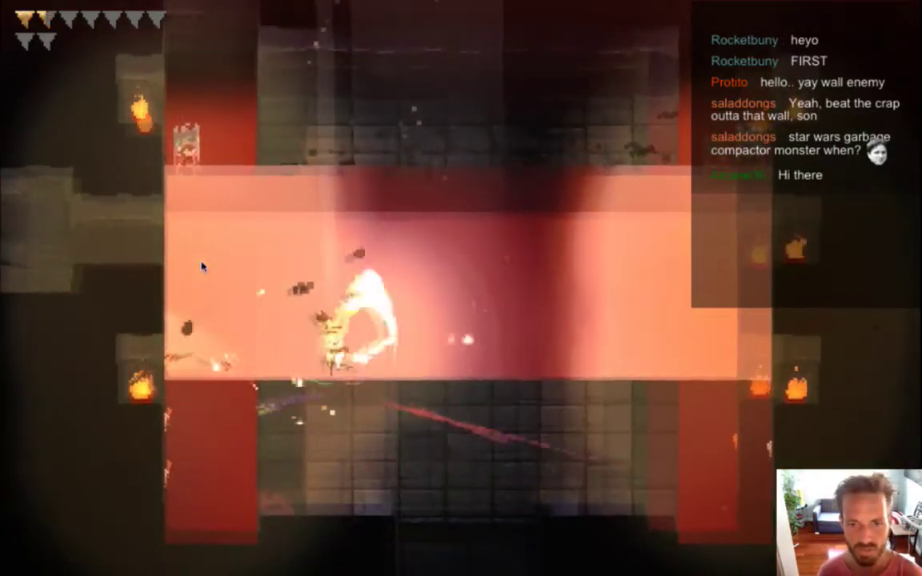
key(x)
key(x)
key(x)
key(x)
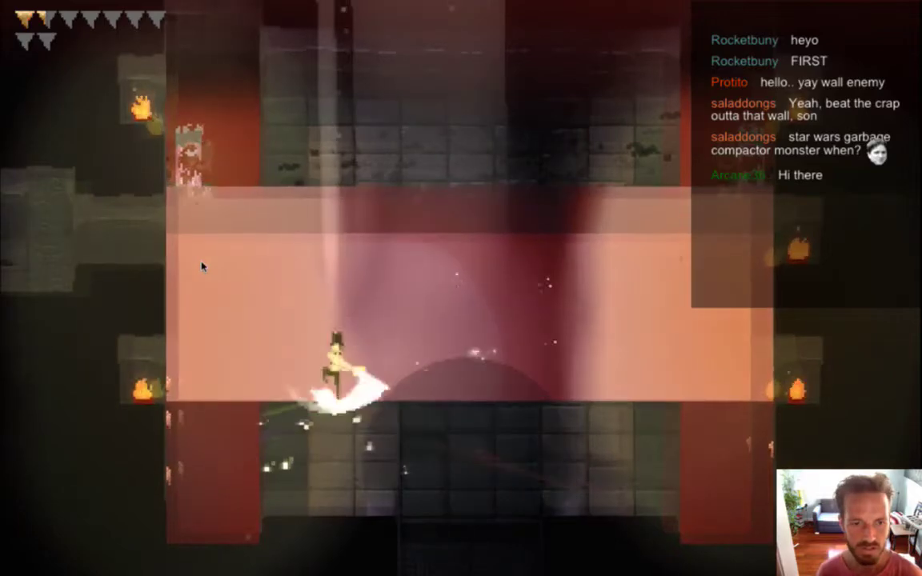
key(x)
key(x)
key(x)
key(x)
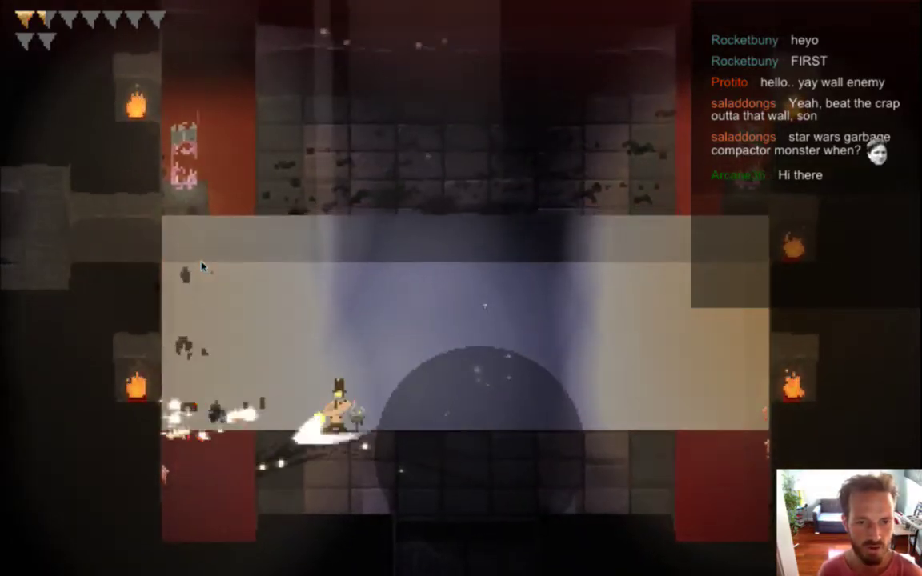
key(x)
key(x)
key(x)
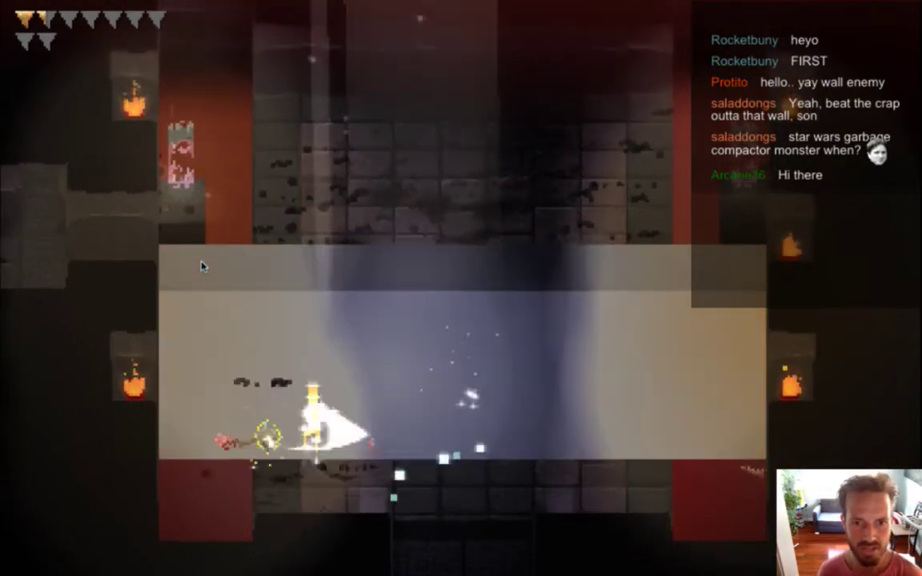
key(x)
key(x)
key(x)
key(x)
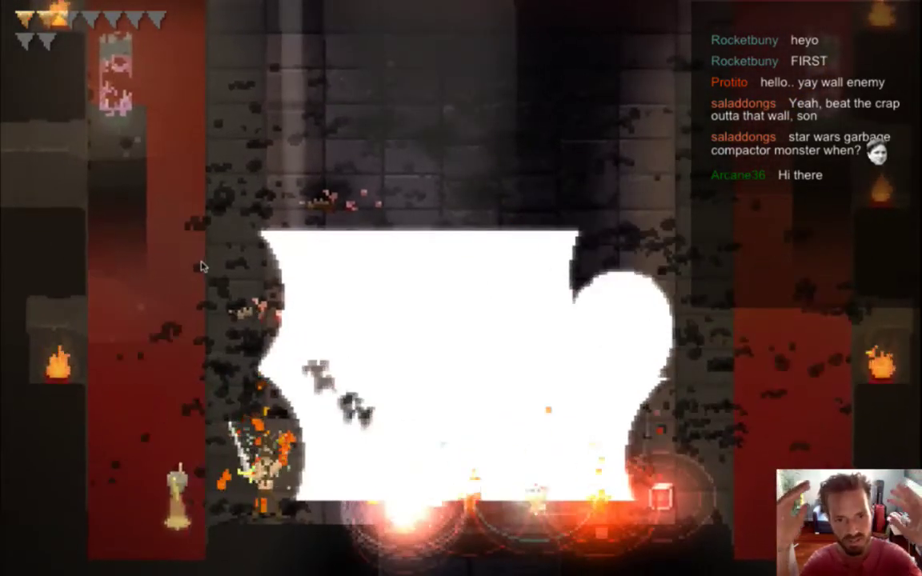
key(x)
key(x)
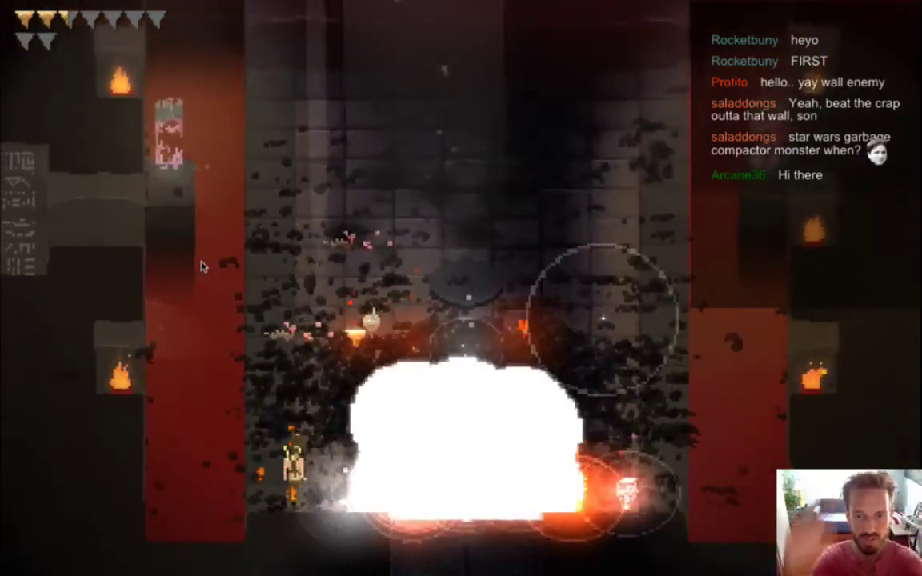
key(Right)
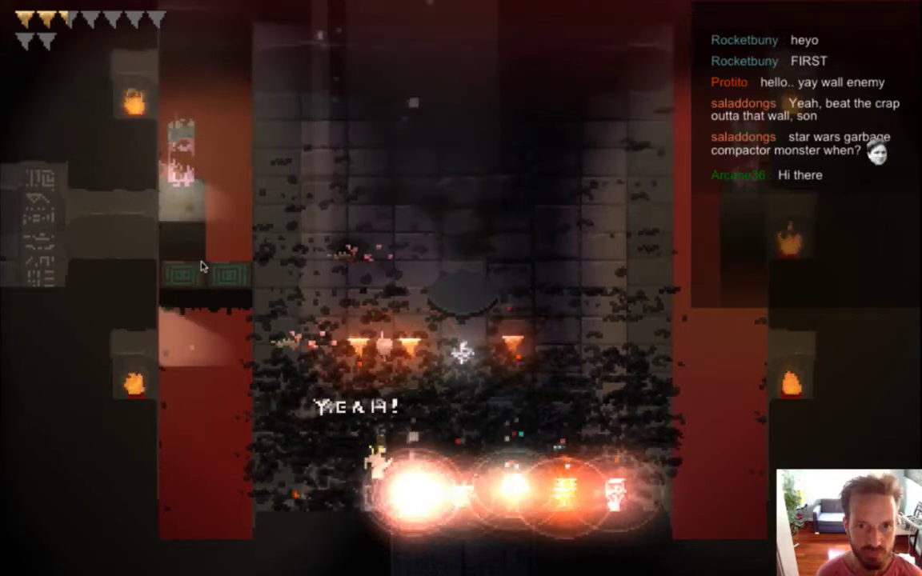
key(Left)
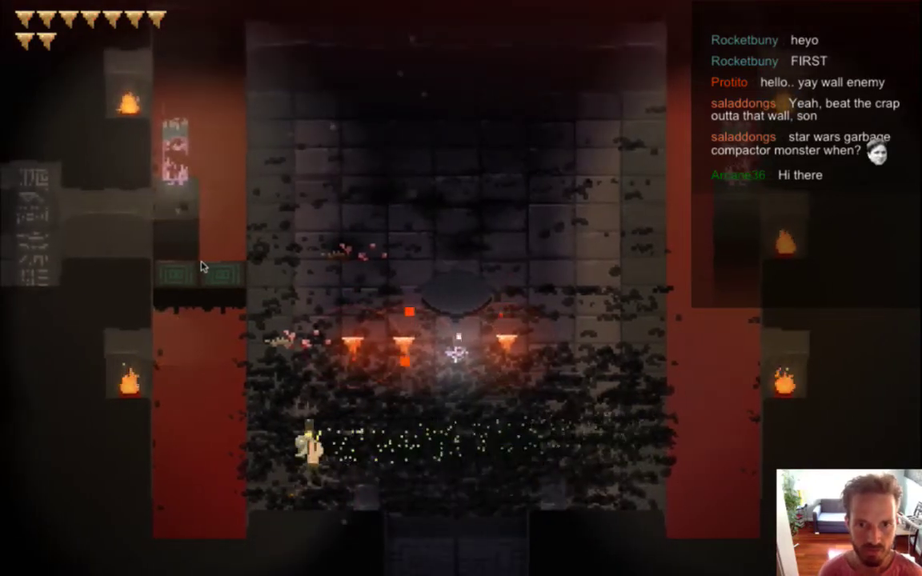
key(Up)
key(Right)
key(Right)
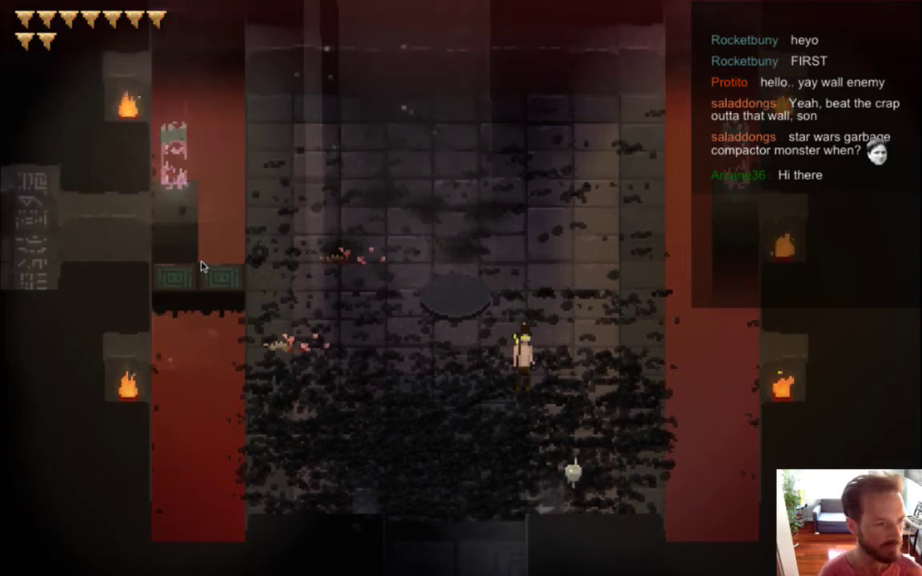
Quit the running game and switch to Photoshop to view the grey wall image.
key(super+q)
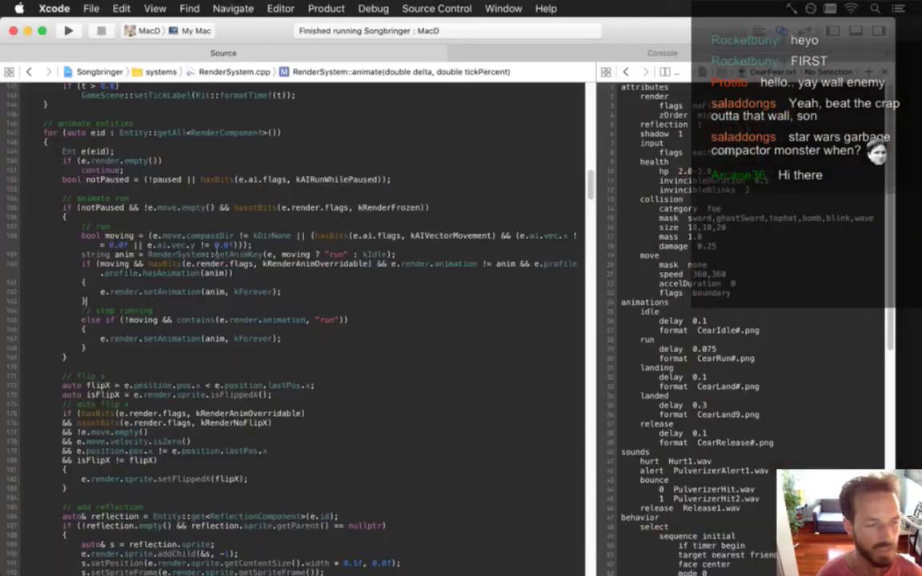
key(super+Tab)
mouse_move(376, 272)
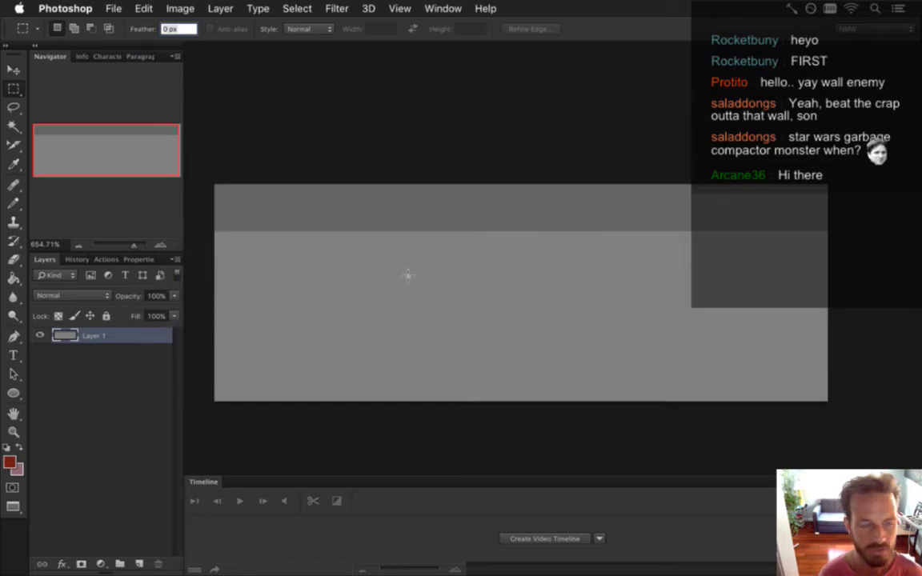
right_click(408, 276)
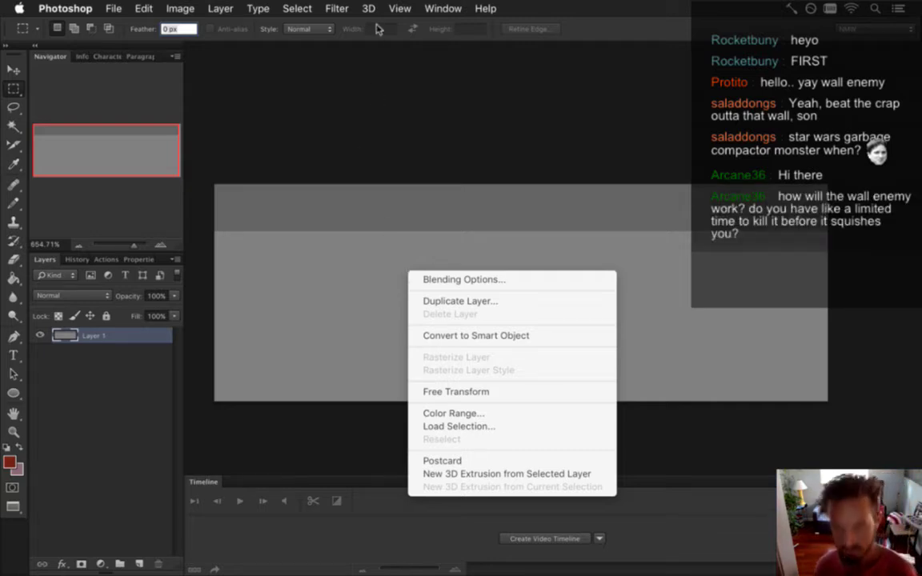
click(414, 173)
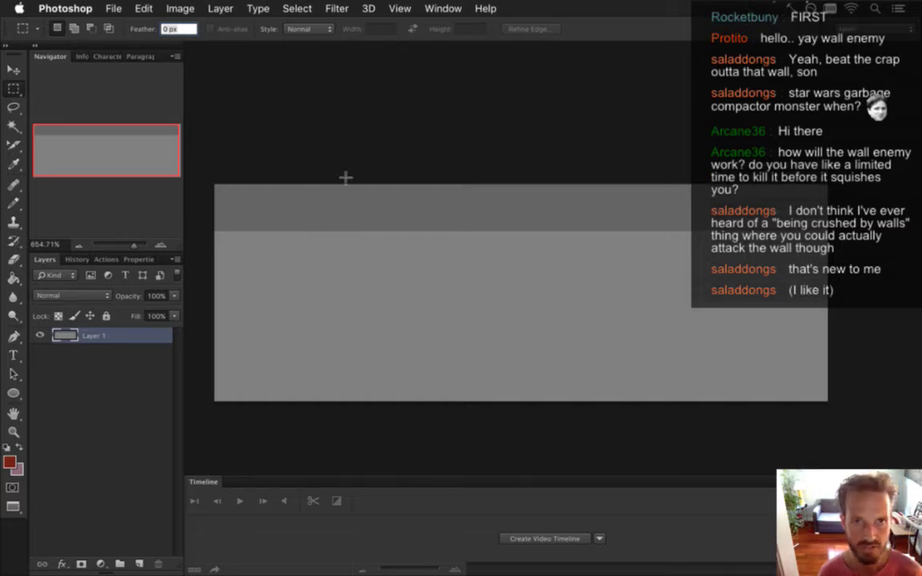
Switch to Xcode and run the Songbringer project again.
key(super+Tab)
key(Tab)
key(super+shift+Tab)
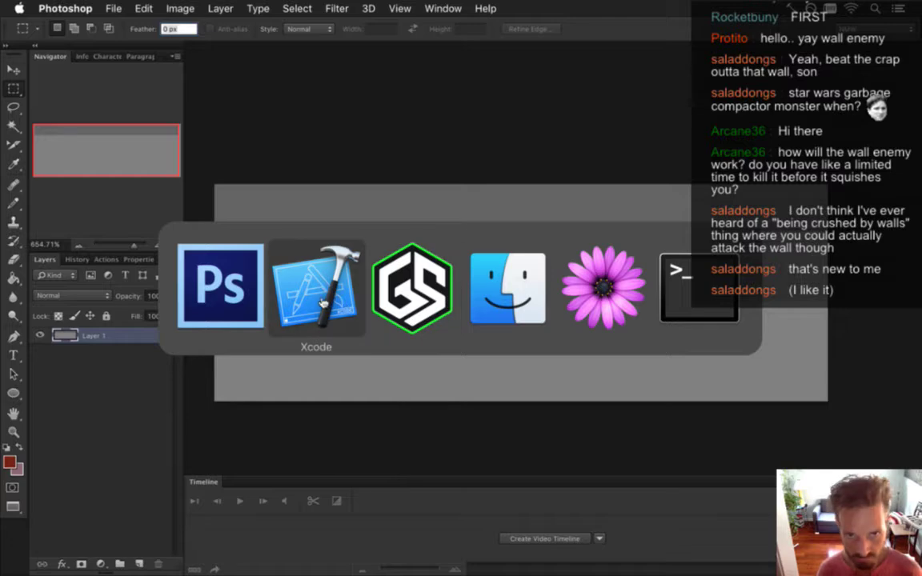
key(super+r)
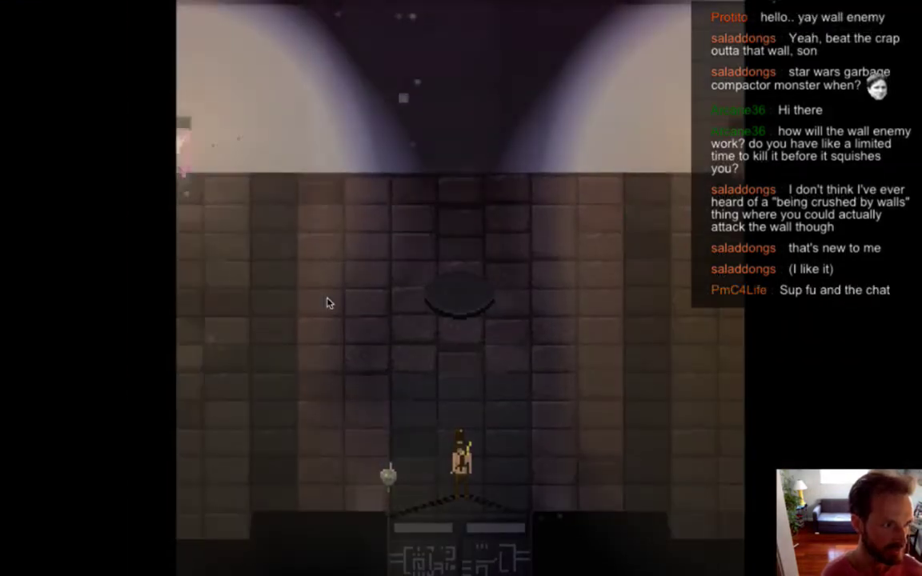
key(Left)
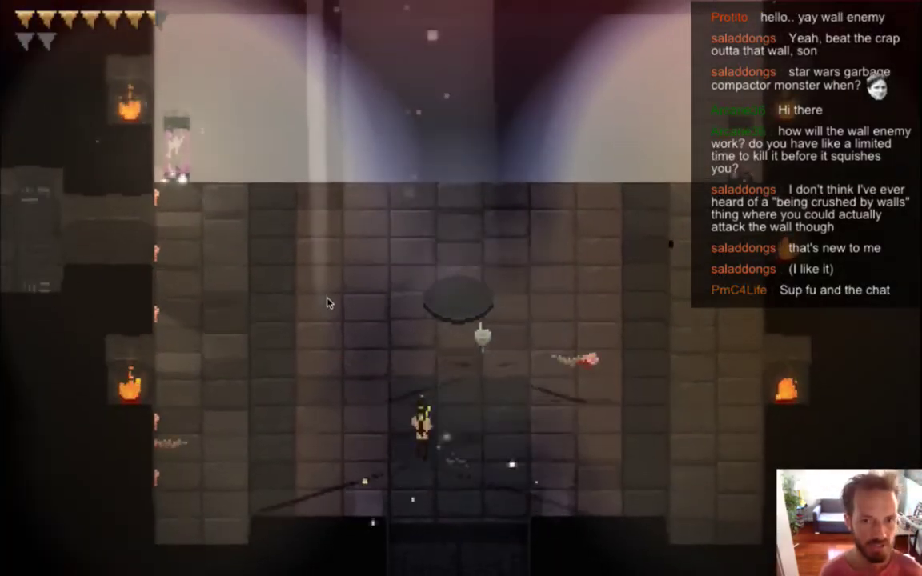
key(Up)
key(Right)
key(space)
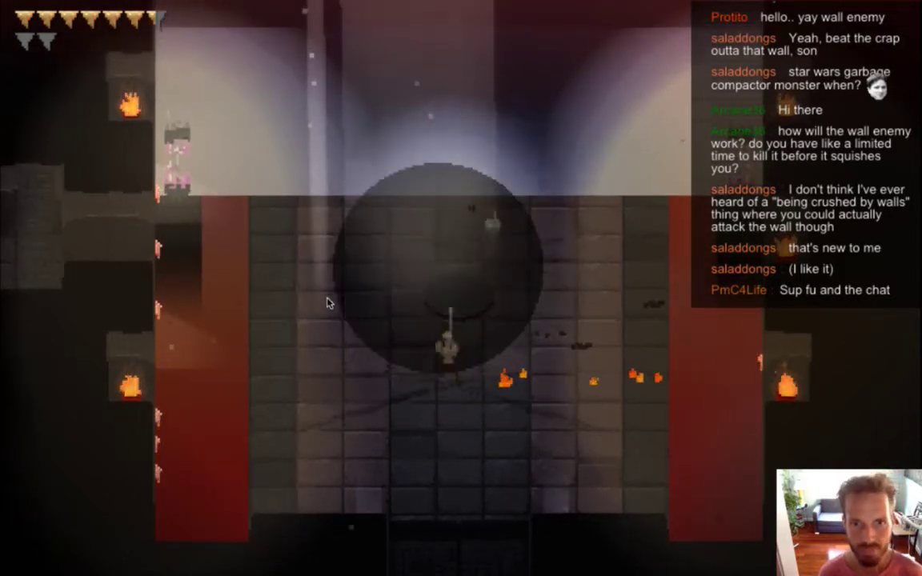
key(a)
key(space)
key(d)
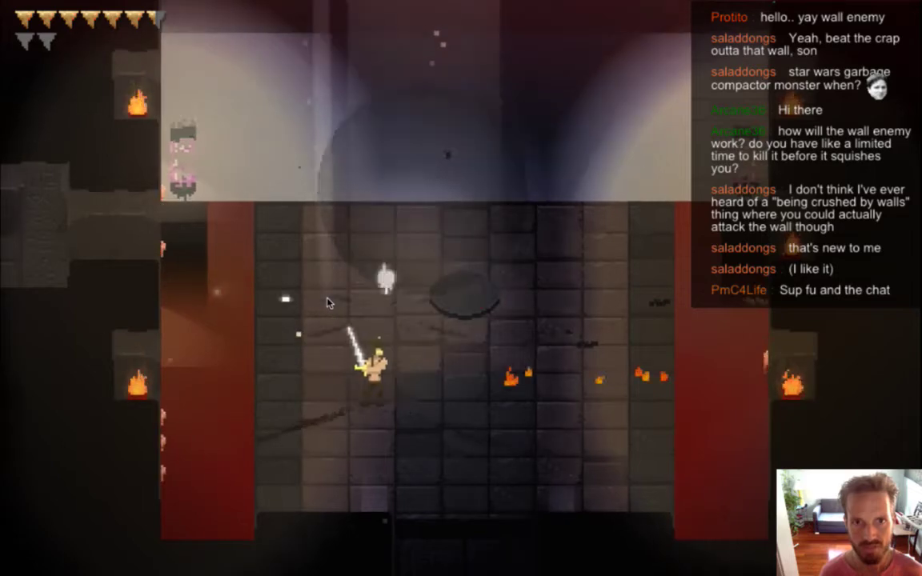
key(w)
key(j)
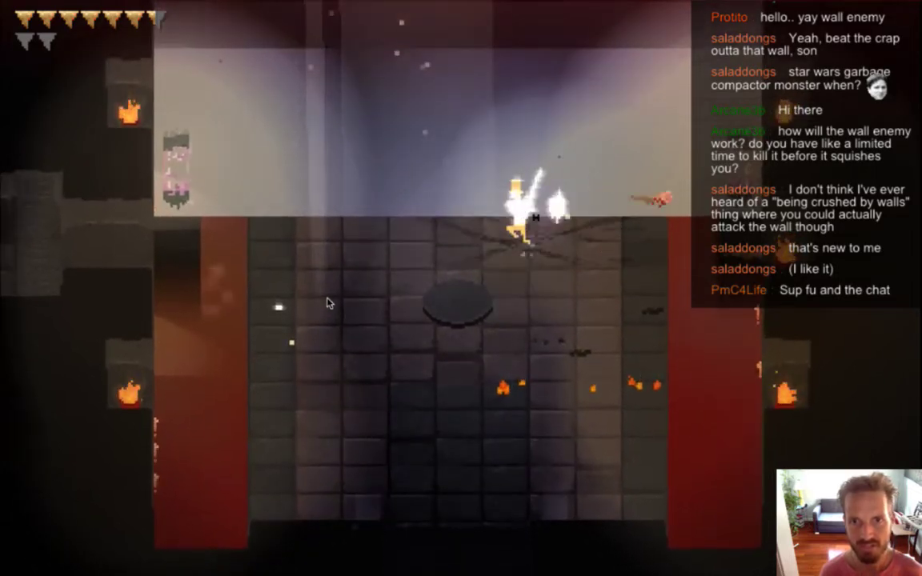
key(d)
key(s)
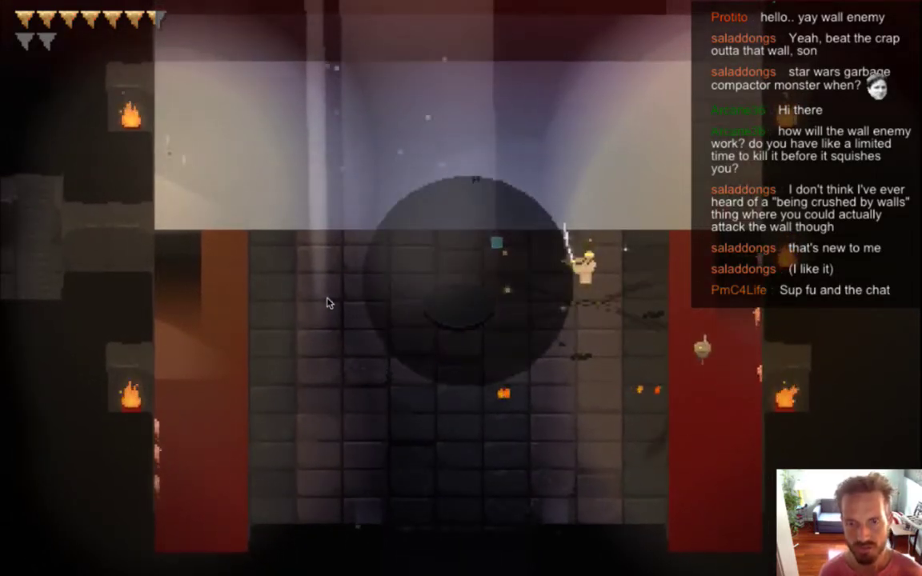
key(s)
key(w)
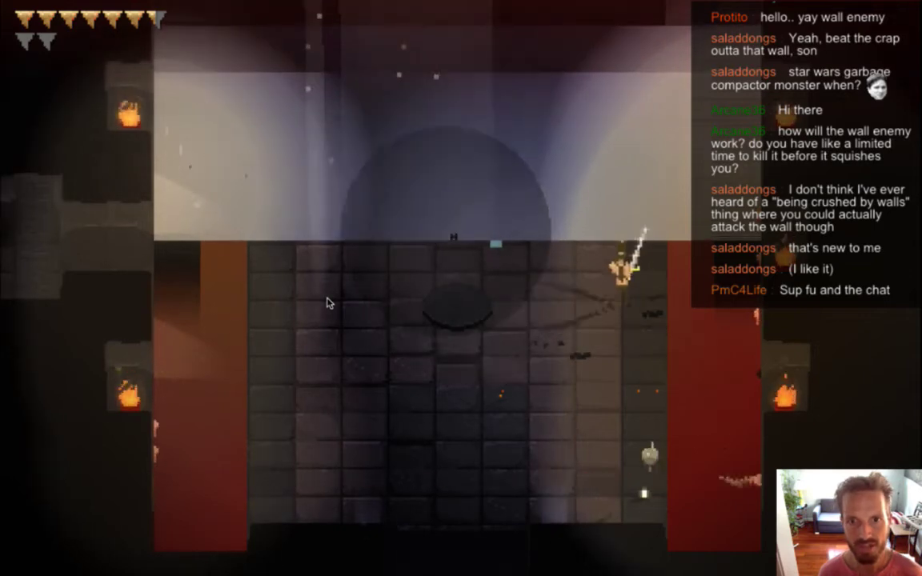
key(j)
key(a)
key(j)
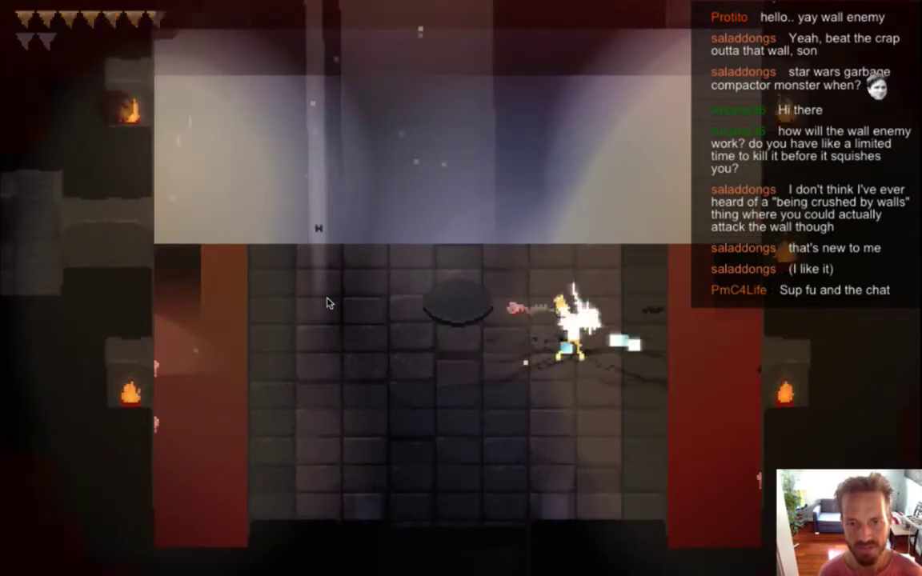
Move the hero across the room below the moving wall, dodging projectiles and swinging at nearby enemies.
key(s)
key(s)
key(d)
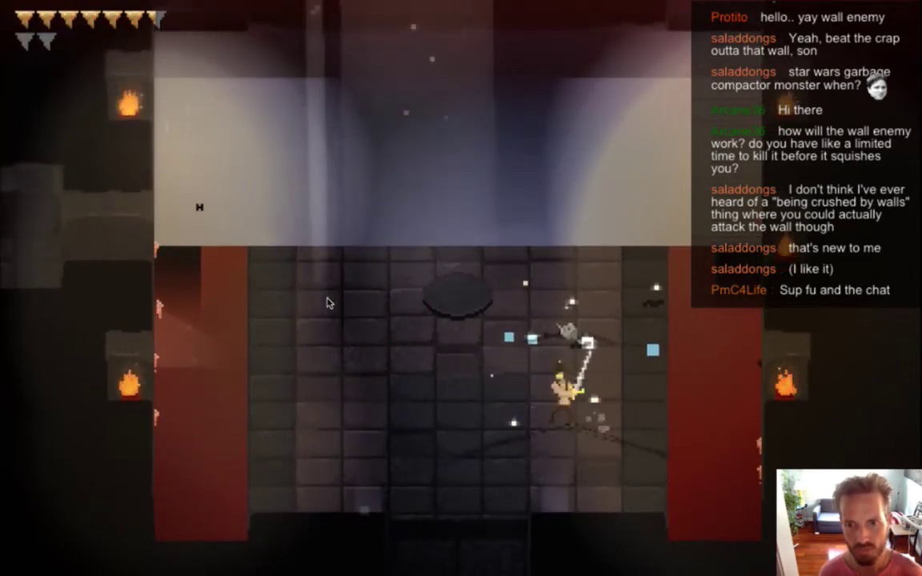
key(d)
key(a)
key(j)
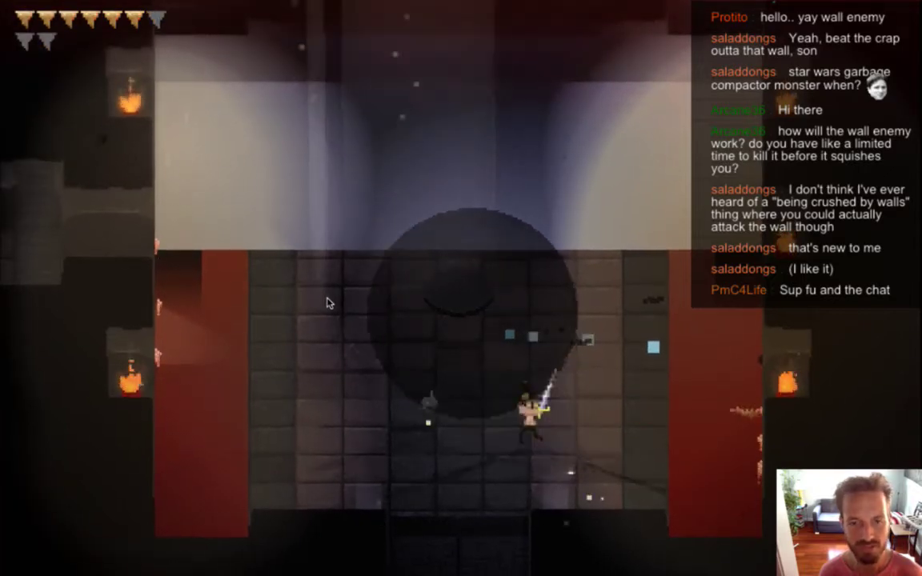
key(a)
key(a)
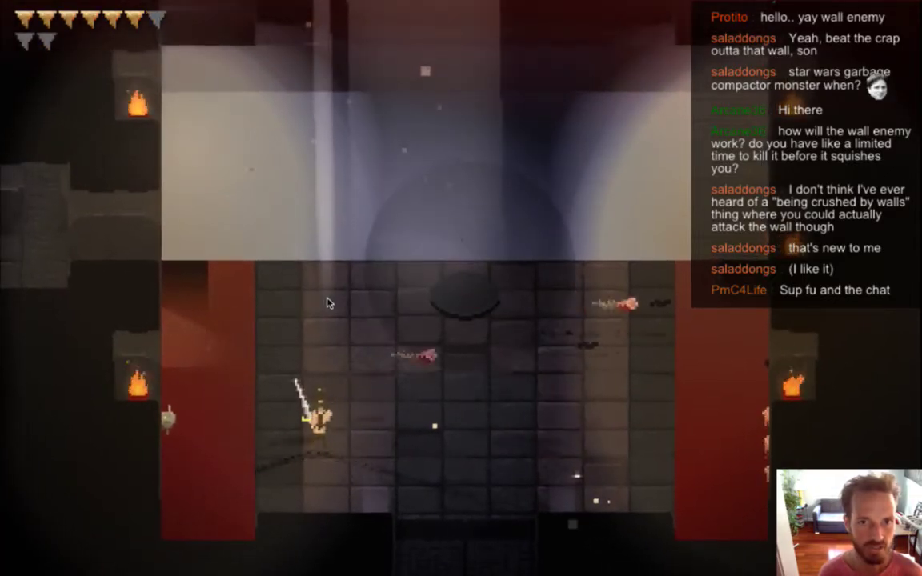
Bring the hero up to the wall's lower edge and attack it repeatedly.
key(w)
key(d)
key(j)
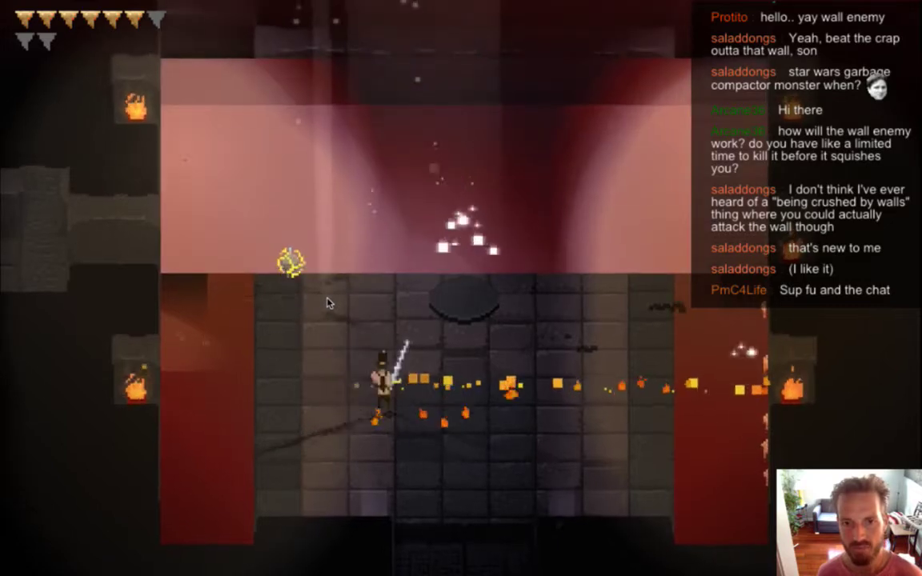
key(w)
key(j)
key(j)
key(j)
key(a)
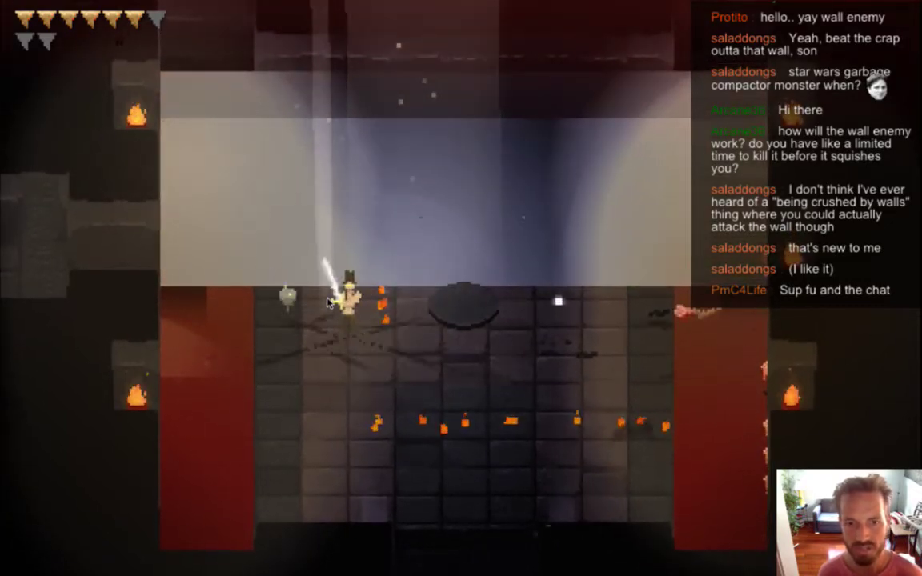
Retreat from the advancing wall and cross to the room's right side, attacking on the way.
key(s)
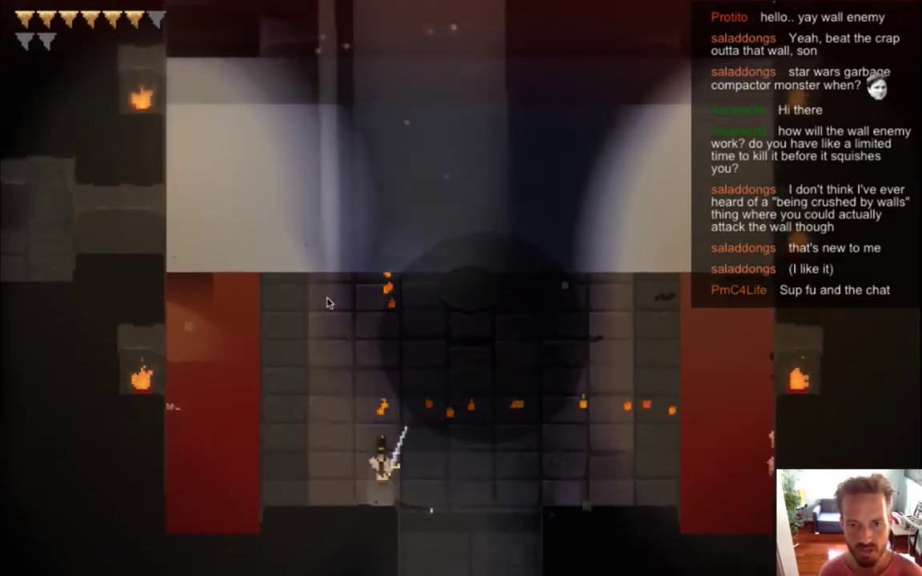
key(a)
key(j)
key(w)
key(d)
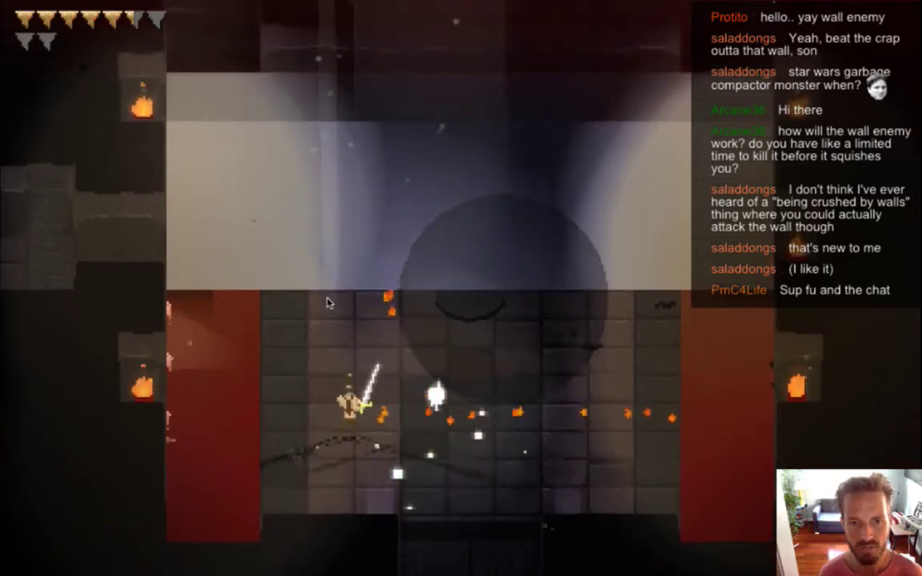
key(d)
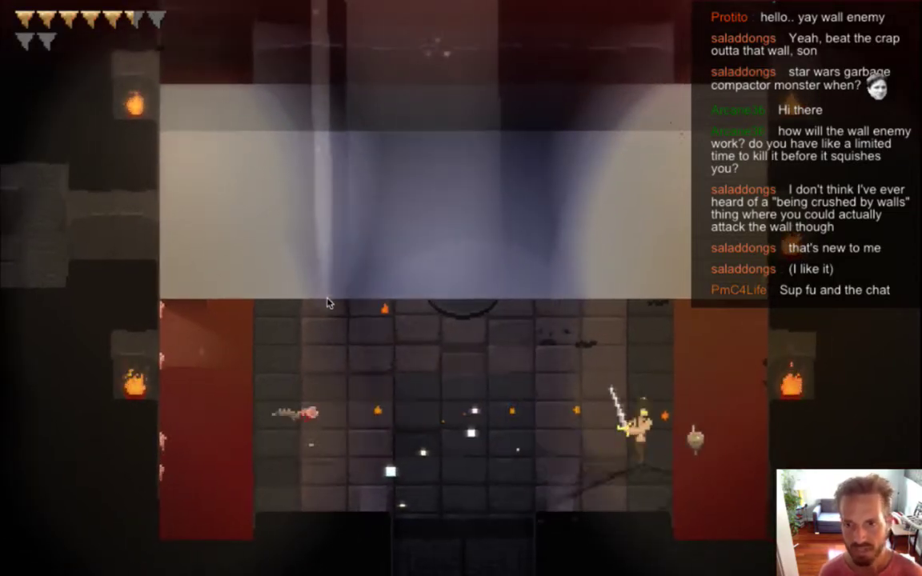
key(w)
key(j)
key(j)
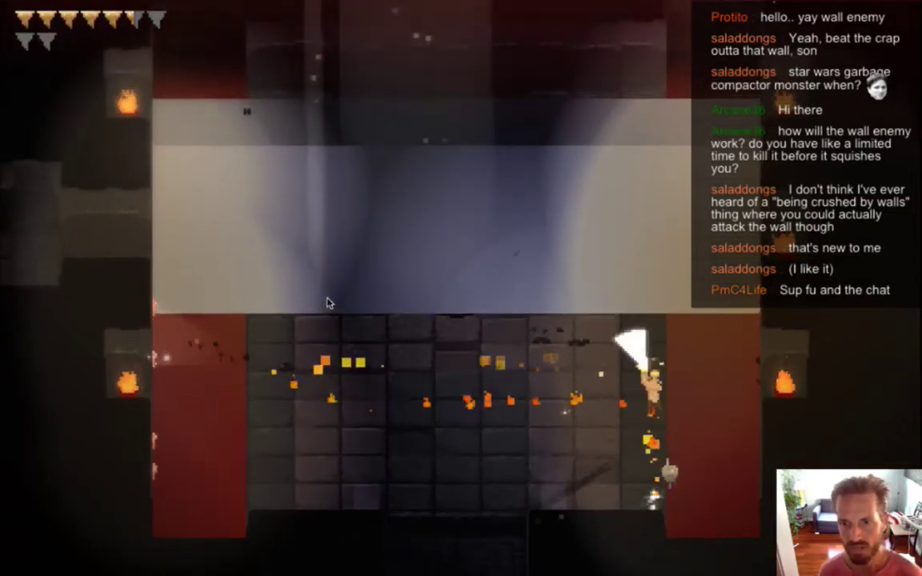
Run back to the room's left side and attack the descending wall from there.
key(a)
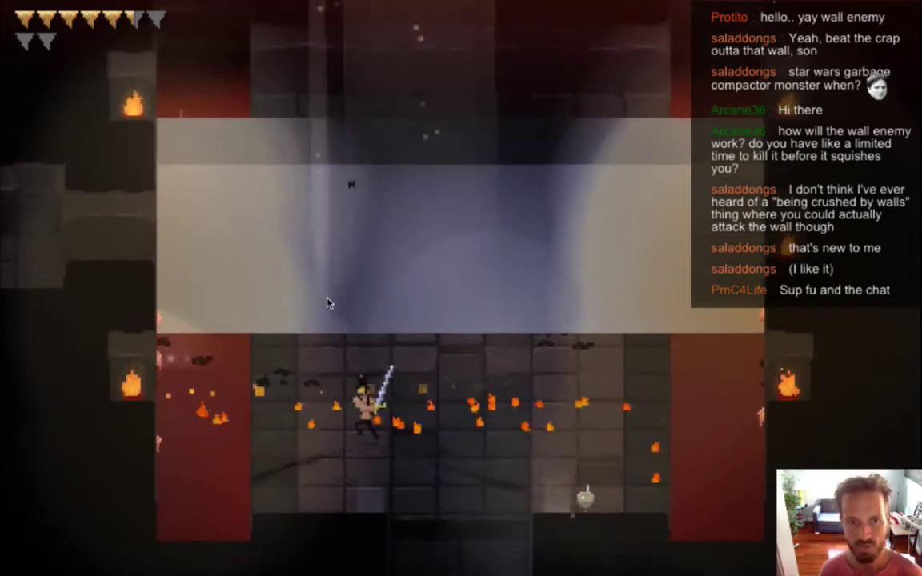
key(a)
key(s)
key(d)
key(w)
key(j)
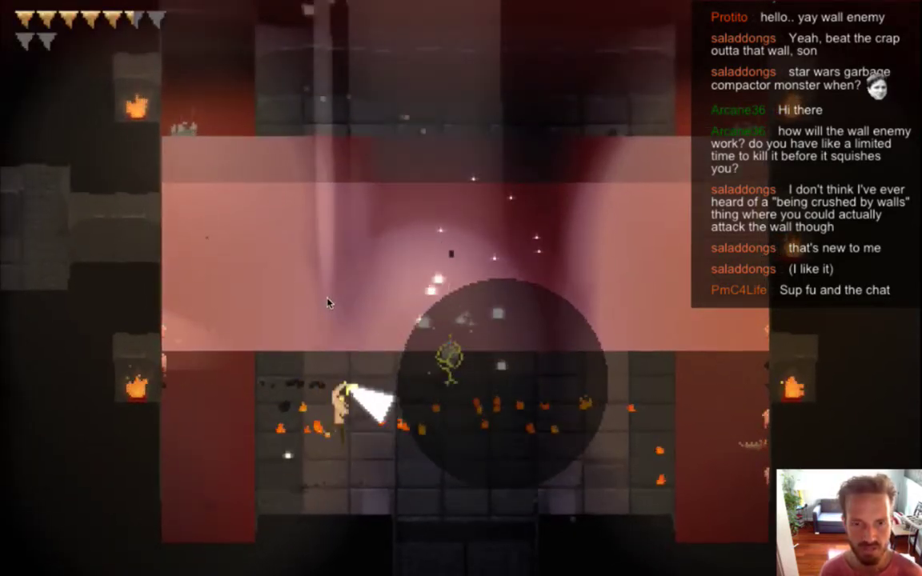
key(s)
key(j)
key(d)
key(w)
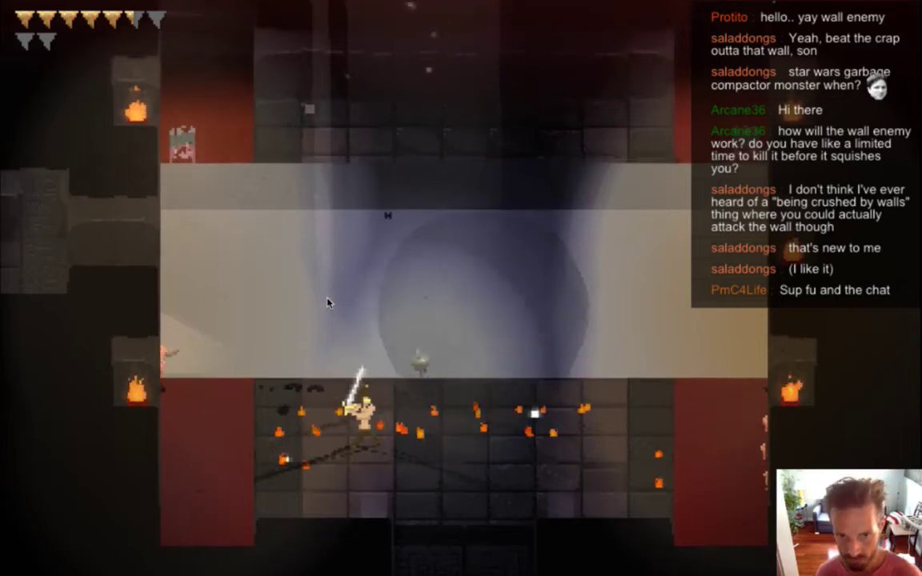
Fight along the wall's lower edge near the room's centre, striking in both directions.
key(d)
key(w)
key(j)
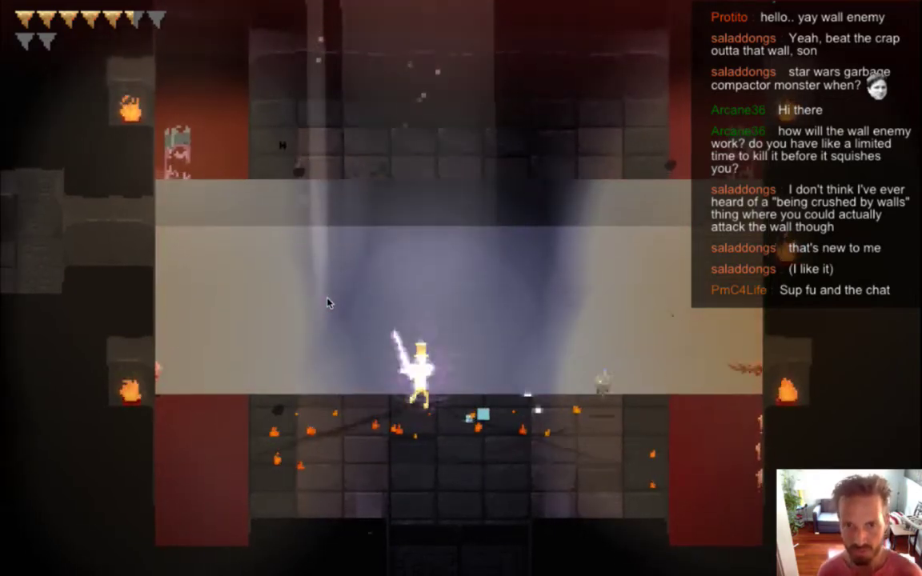
key(a)
key(j)
key(d)
key(j)
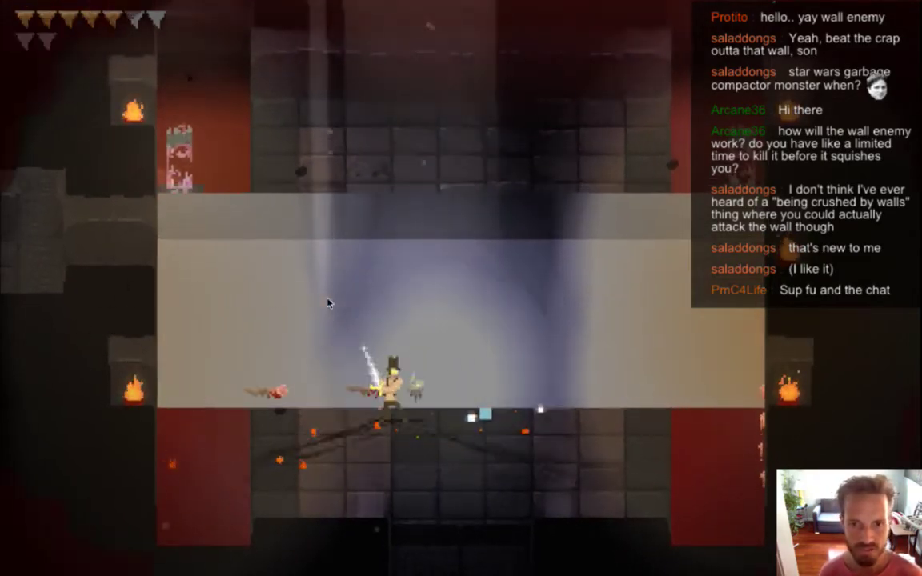
Keep fighting in the narrowing gap by the lower doorway to test being crushed by the wall.
key(d)
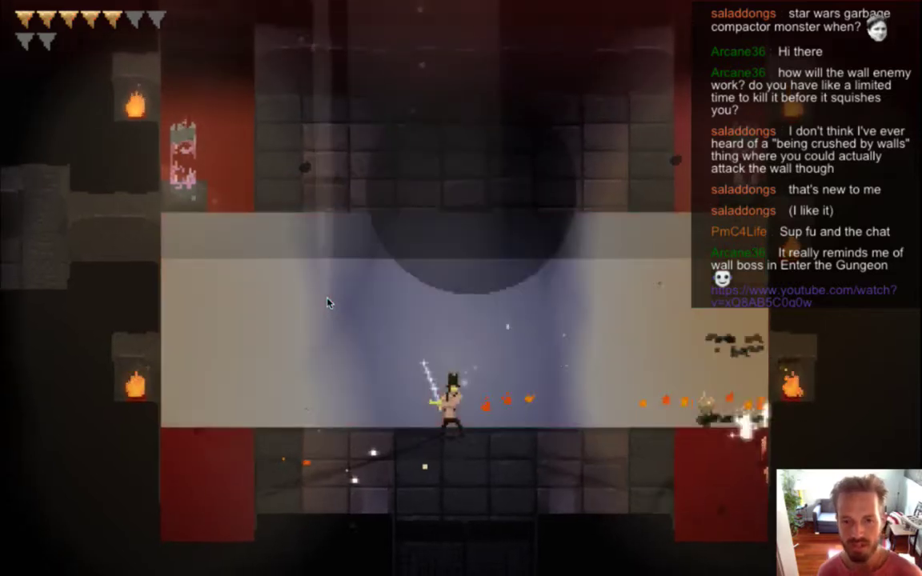
key(a)
key(j)
key(d)
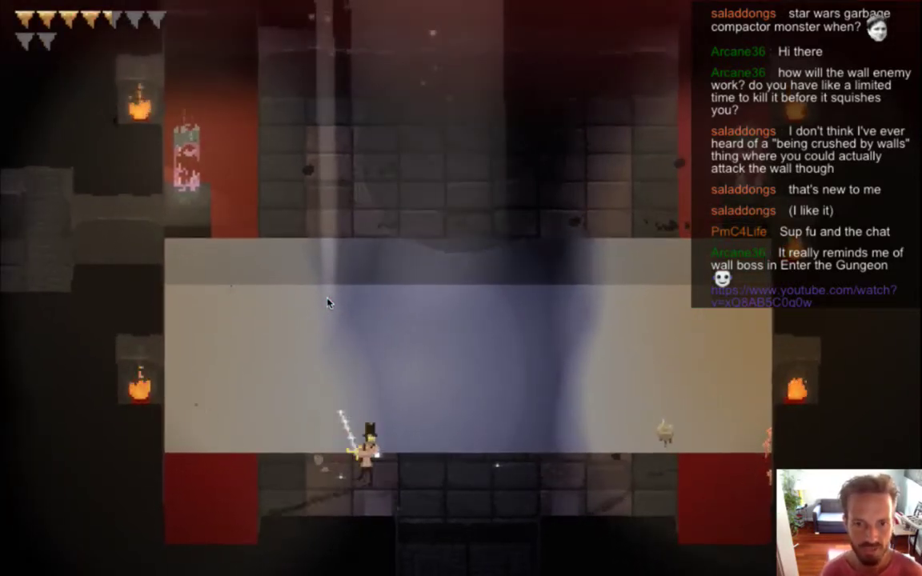
key(d)
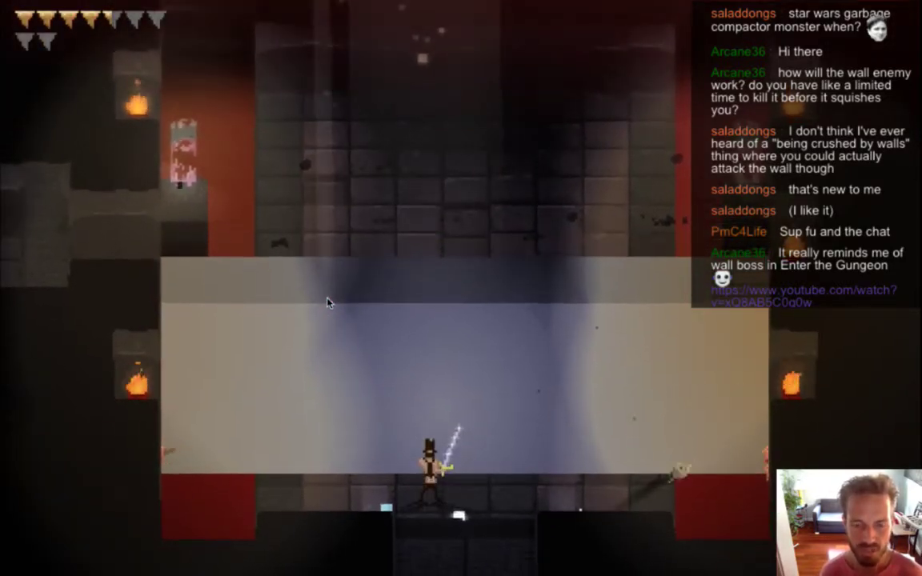
key(j)
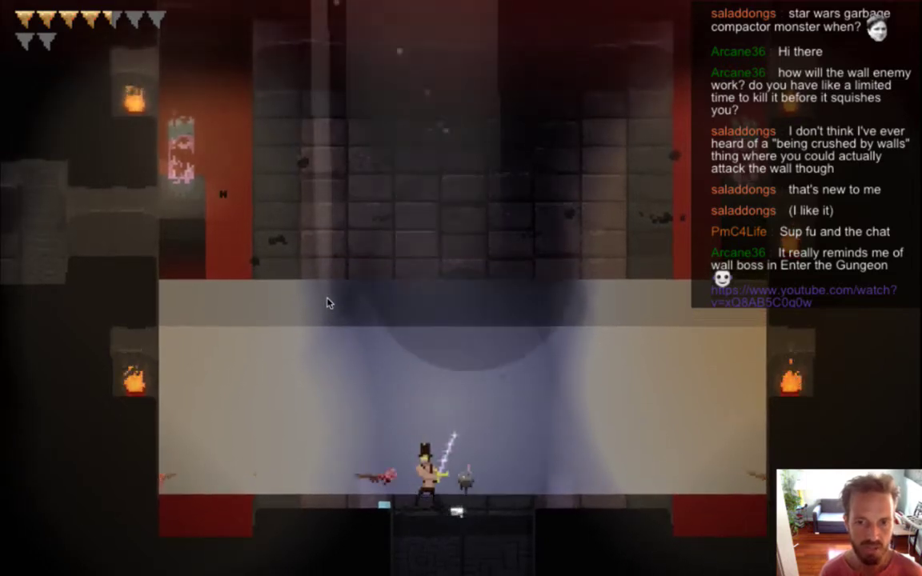
key(a)
key(j)
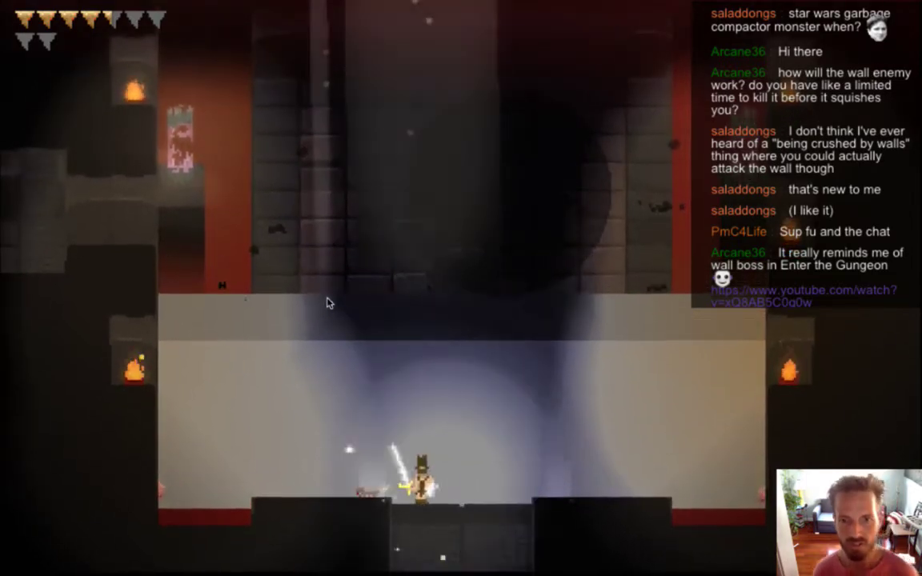
key(a)
key(j)
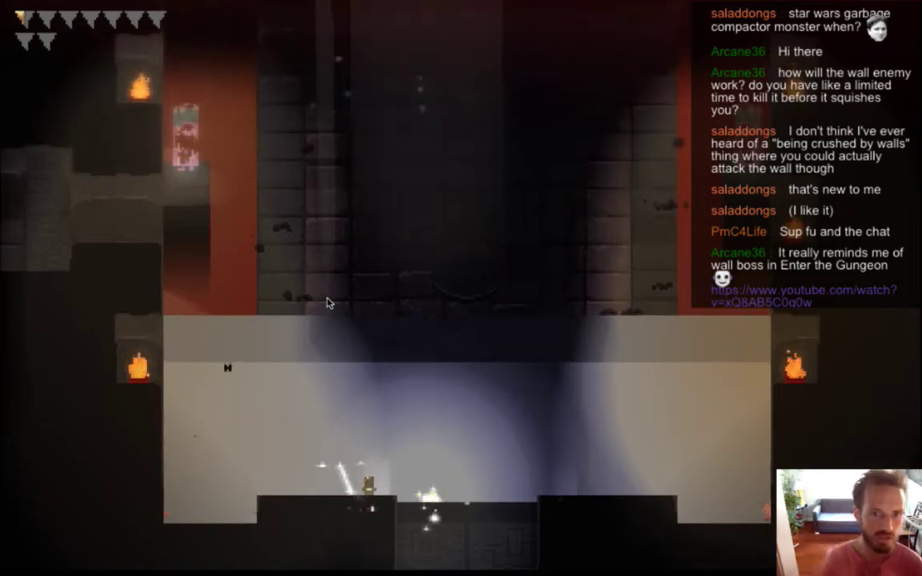
key(j)
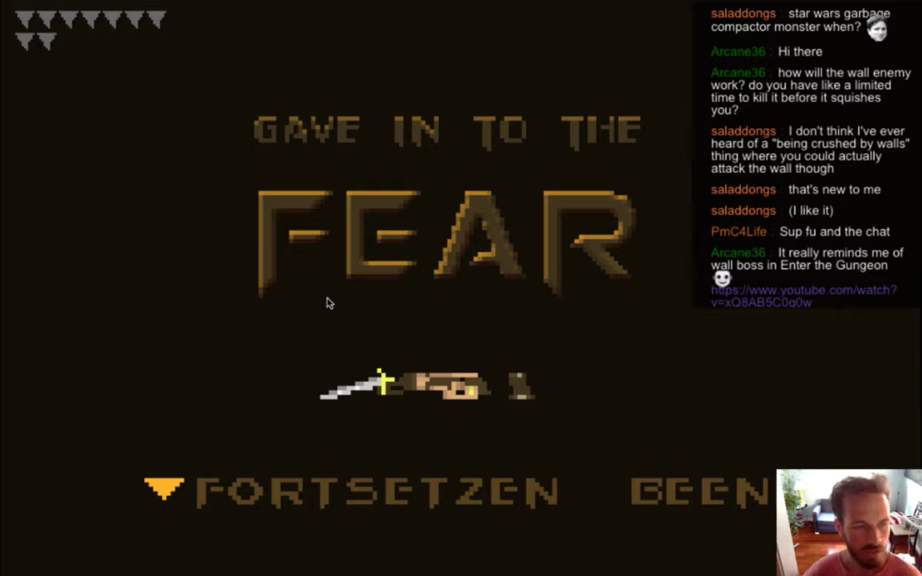
Quit the running game and return to the RenderSystem.cpp code in Xcode.
key(super+q)
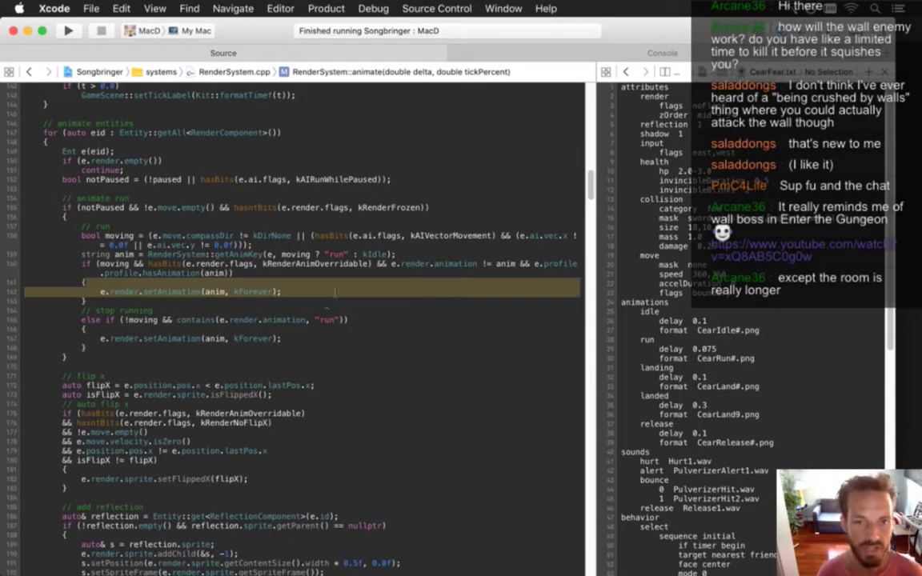
click(254, 280)
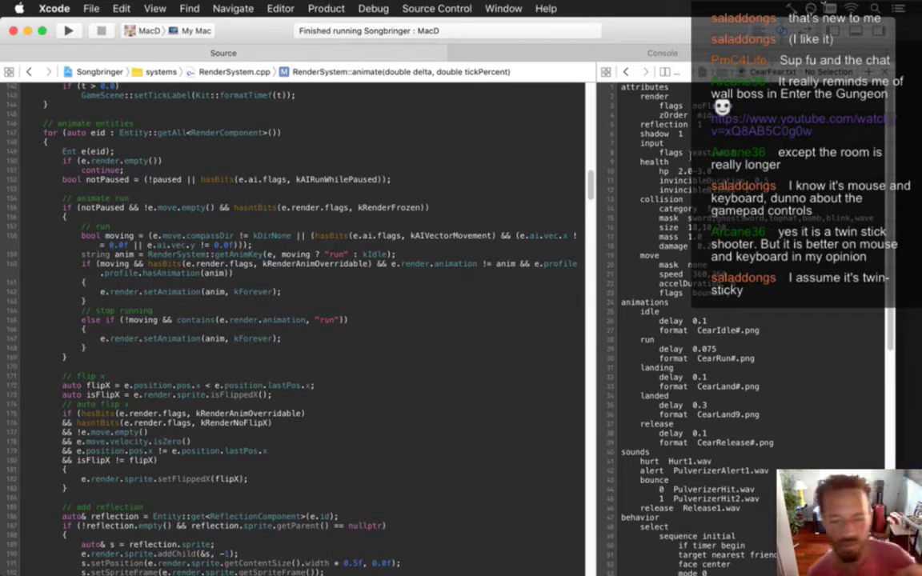
double_click(389, 292)
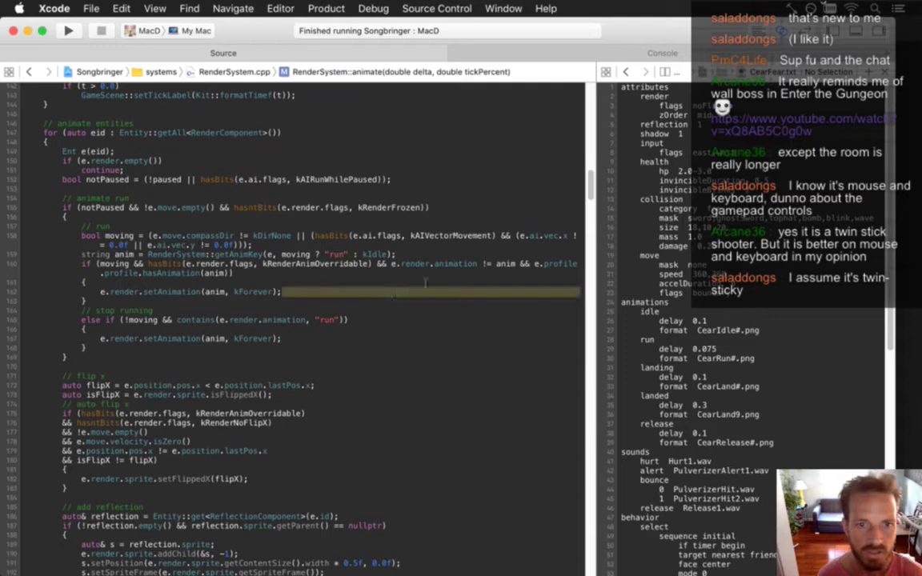
click(373, 284)
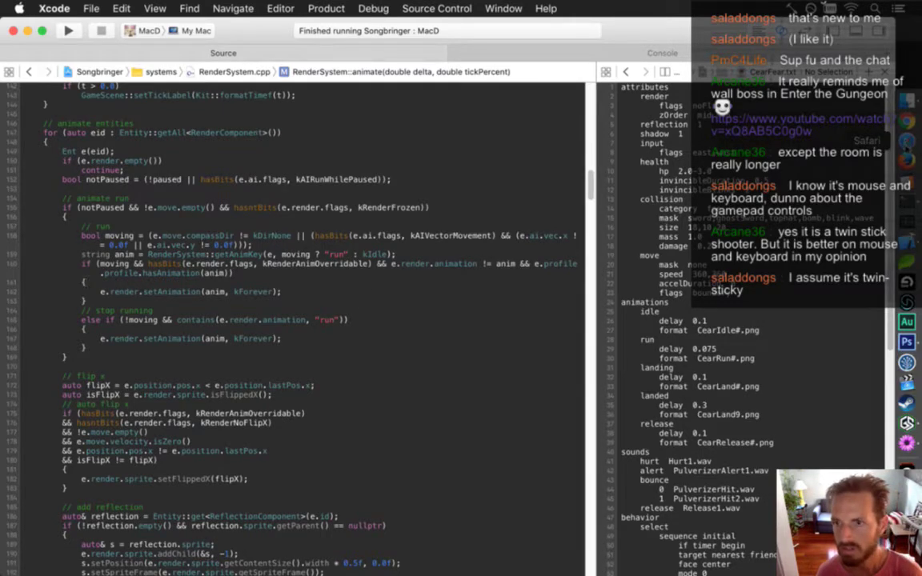
Switch to Safari, search for "enter the gungeon" and open the game's Steam store page.
click(907, 141)
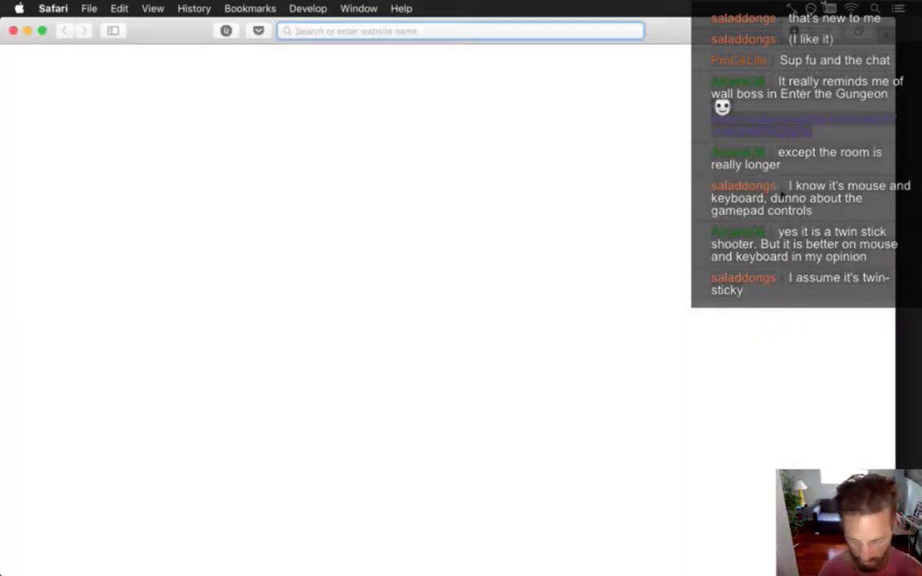
text(en)
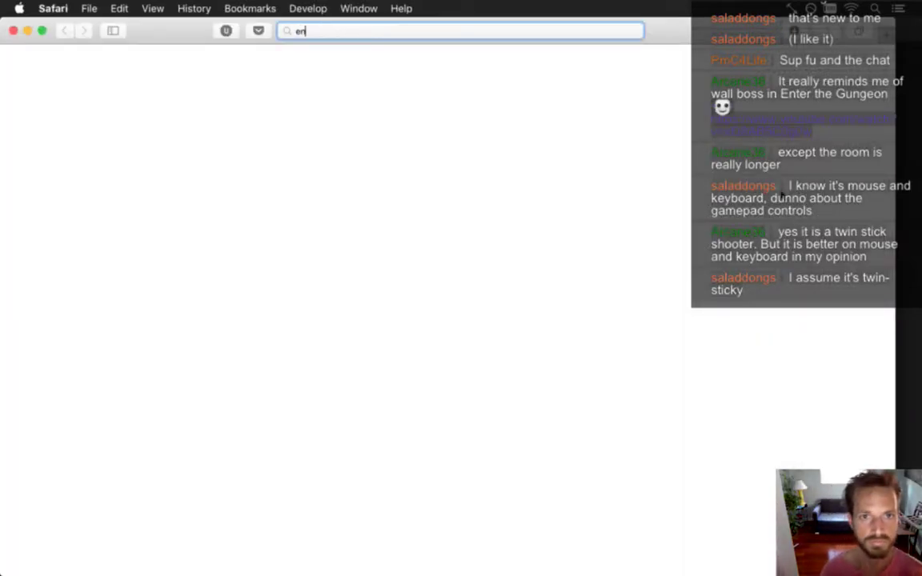
text(ter the gungeon)
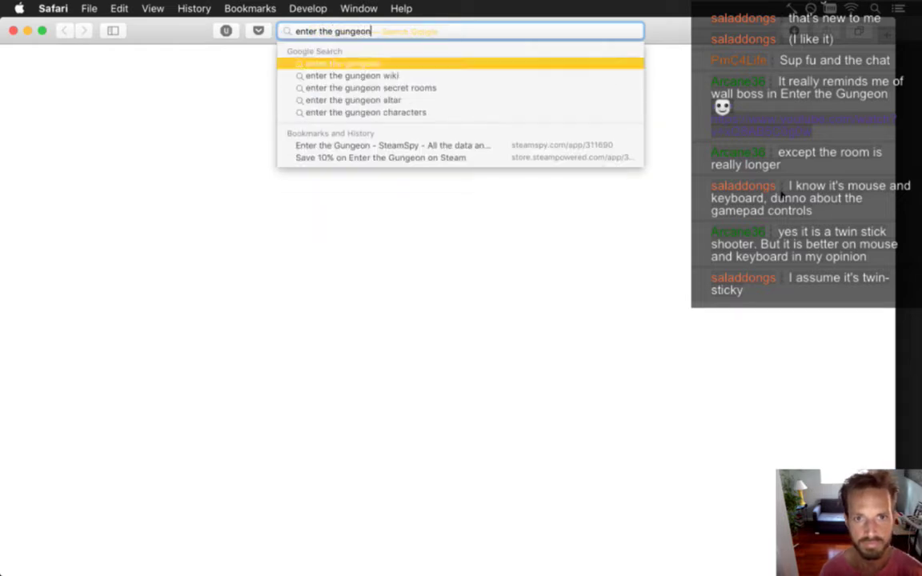
key(Return)
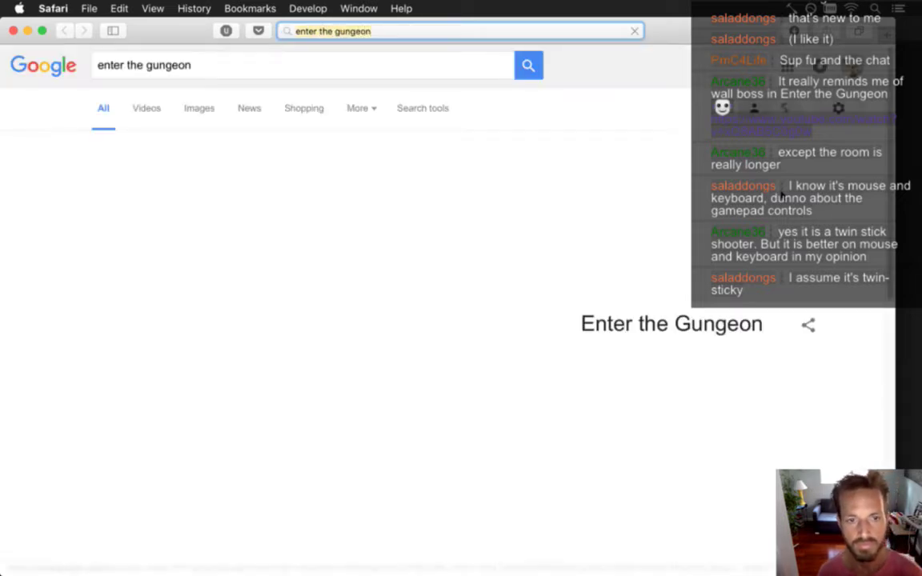
click(200, 176)
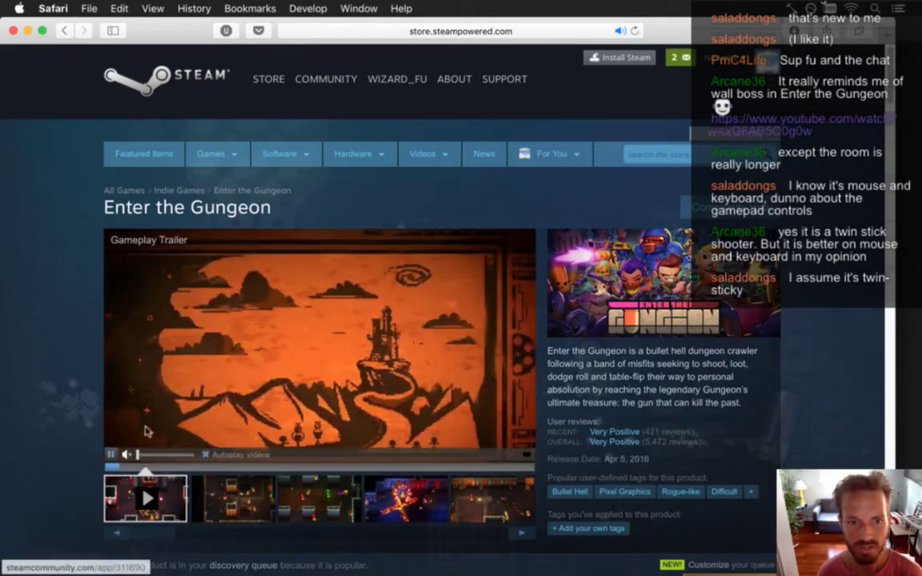
Pause the gameplay trailer and add Enter the Gungeon to the Steam wishlist.
click(111, 458)
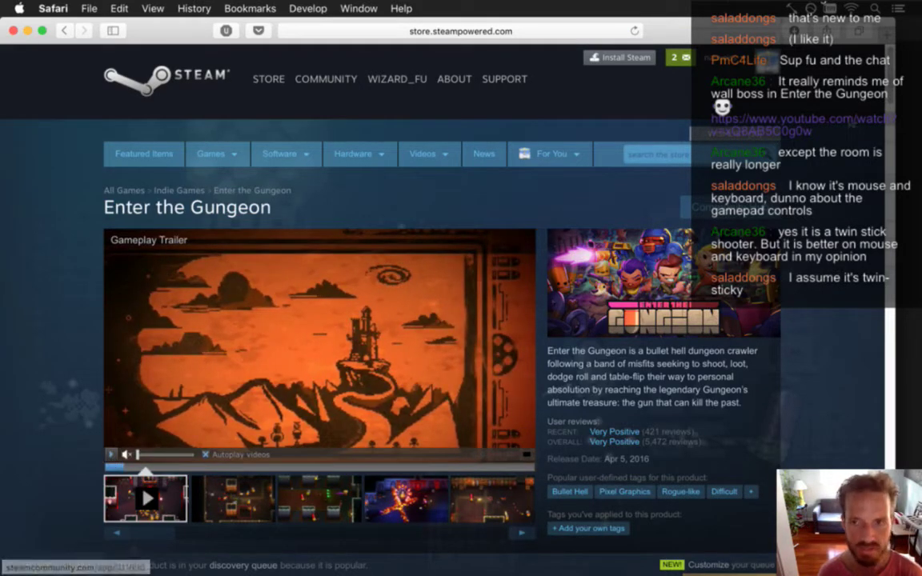
scroll(111, 460, down, 3)
scroll(424, 279, down, 3)
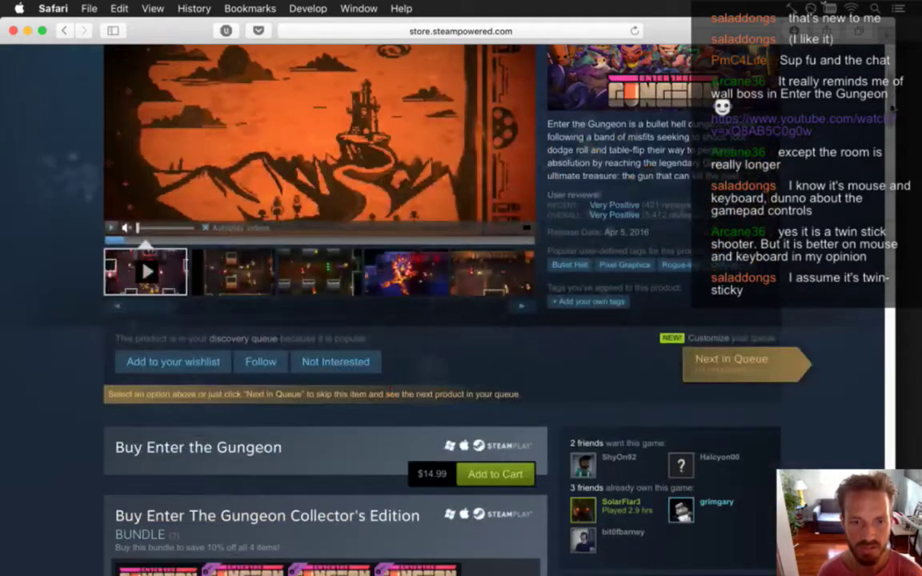
scroll(423, 279, down, 2)
scroll(370, 258, down, 2)
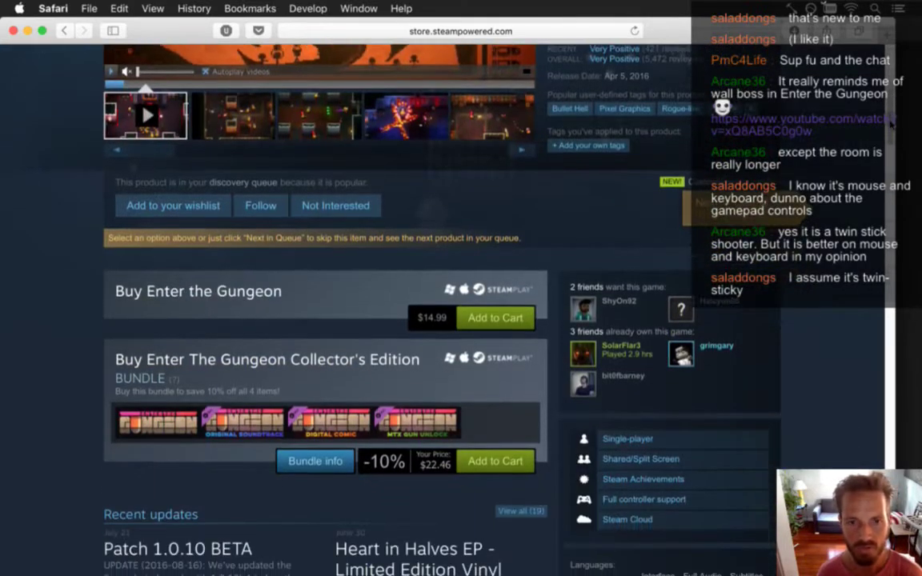
click(189, 207)
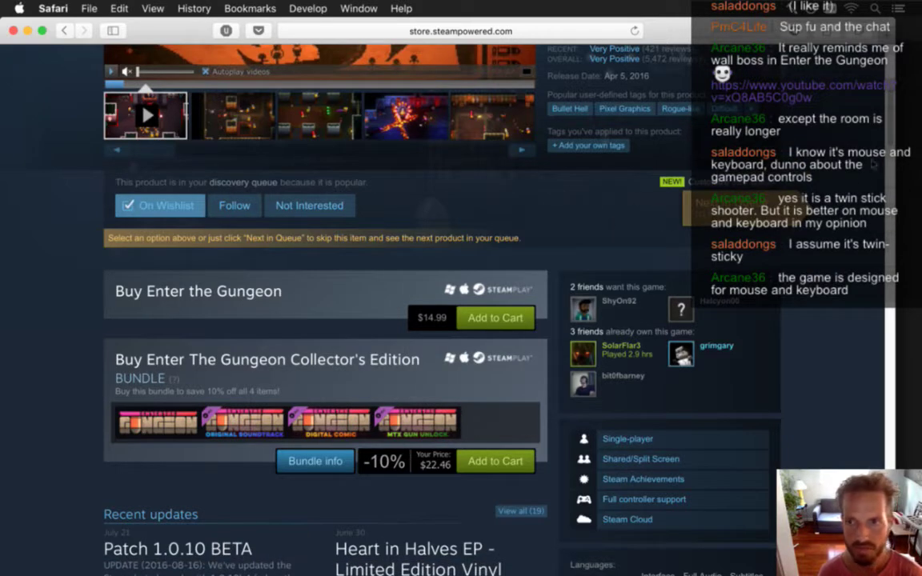
Search the Steam store for "nuclear throne" and open the Nuclear Throne game page.
scroll(796, 124, up, 10)
click(644, 153)
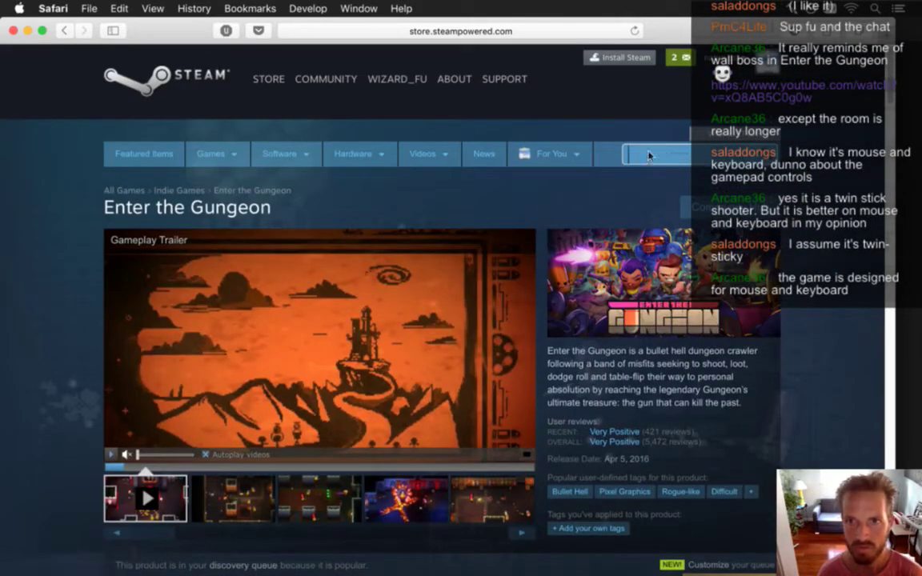
text(nucle)
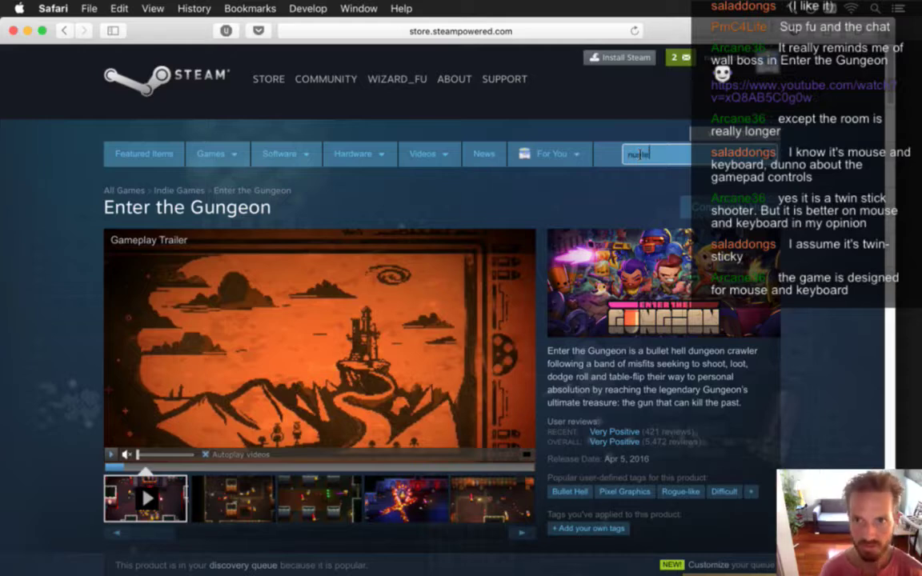
text(ar throne)
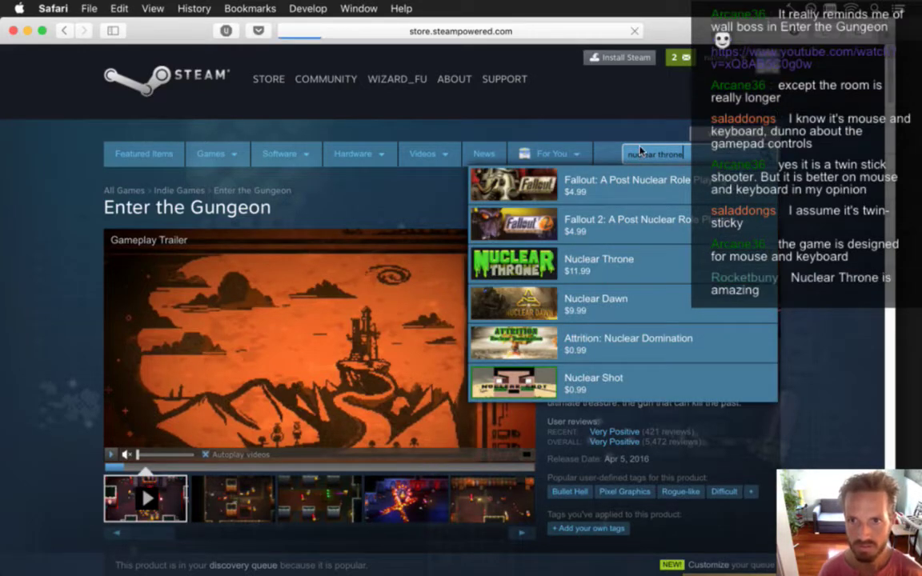
key(Return)
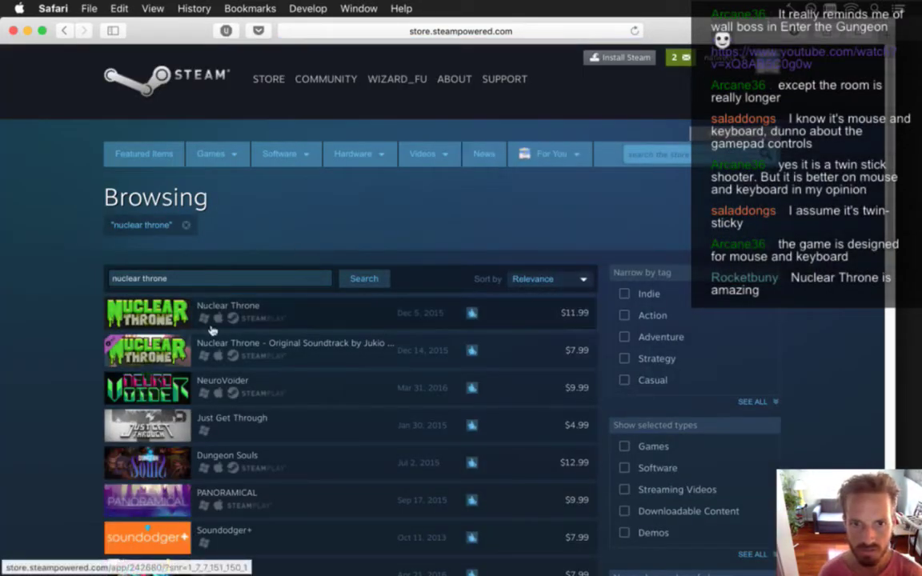
mouse_move(218, 318)
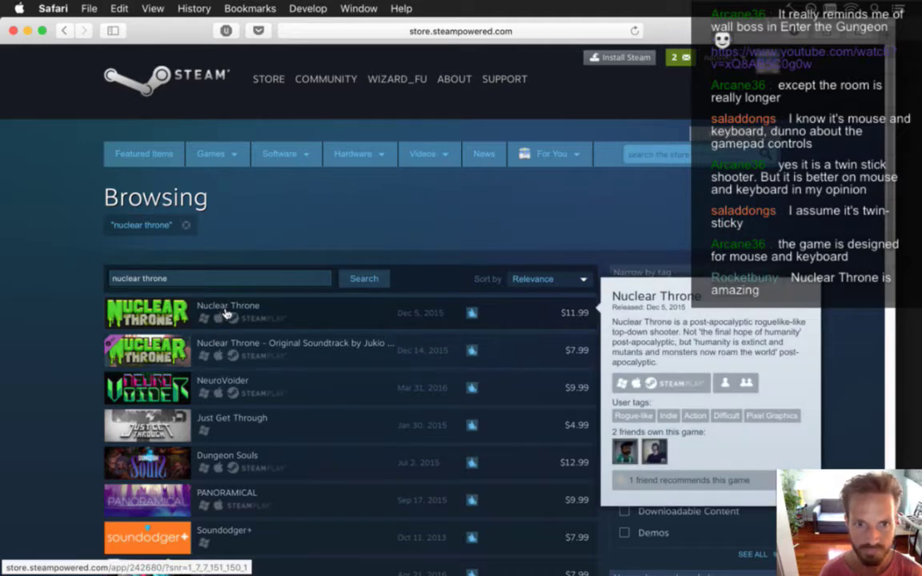
click(228, 318)
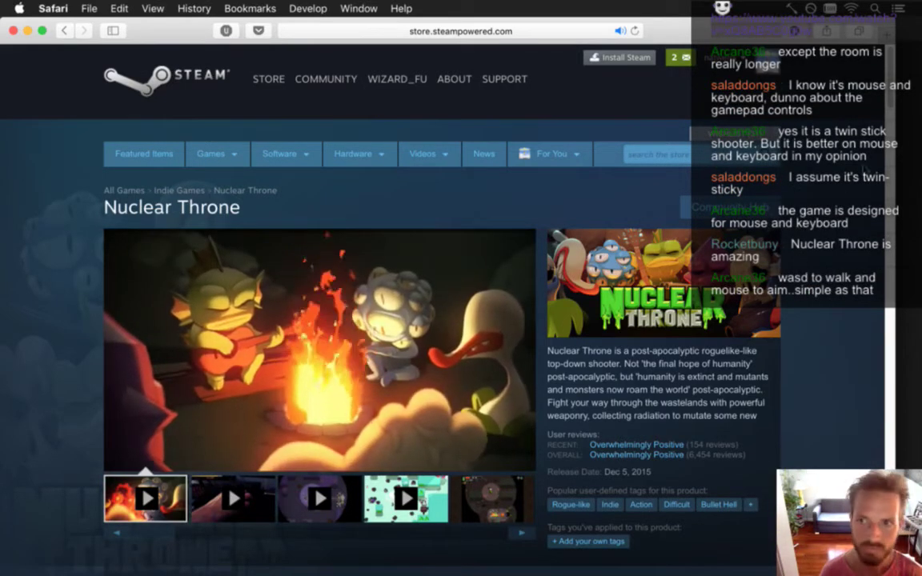
Add Nuclear Throne to the Steam wishlist and show its first gameplay screenshot.
scroll(206, 438, down, 3)
scroll(205, 438, down, 3)
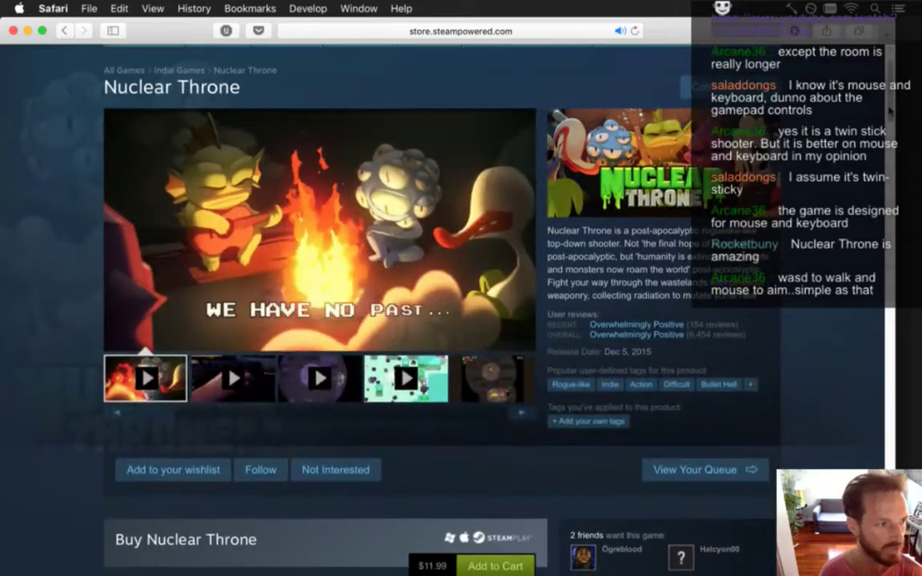
scroll(205, 438, down, 2)
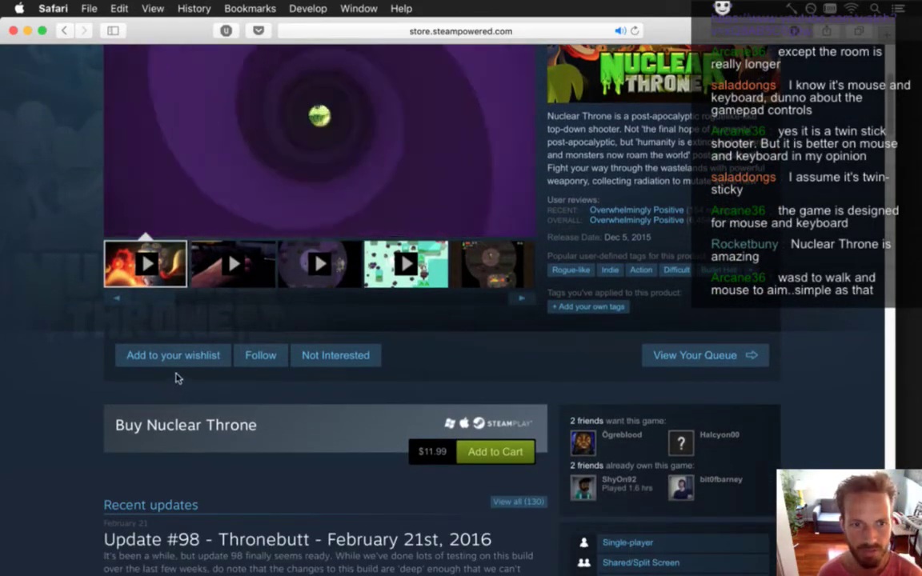
click(183, 355)
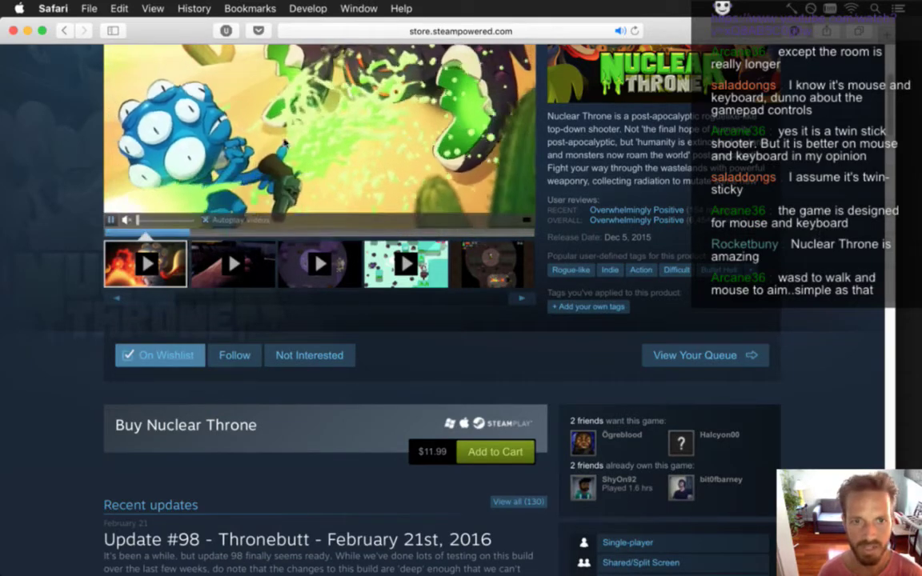
scroll(205, 224, up, 2)
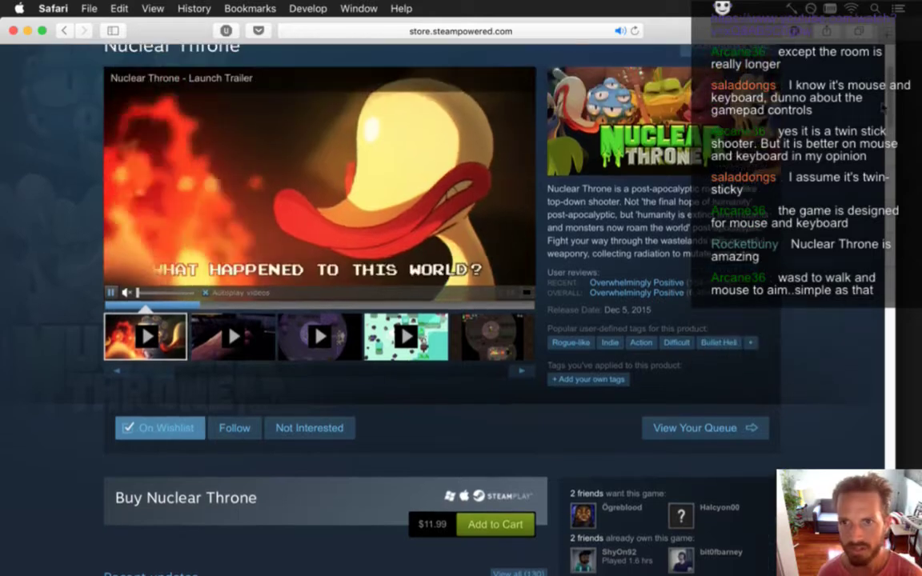
click(491, 336)
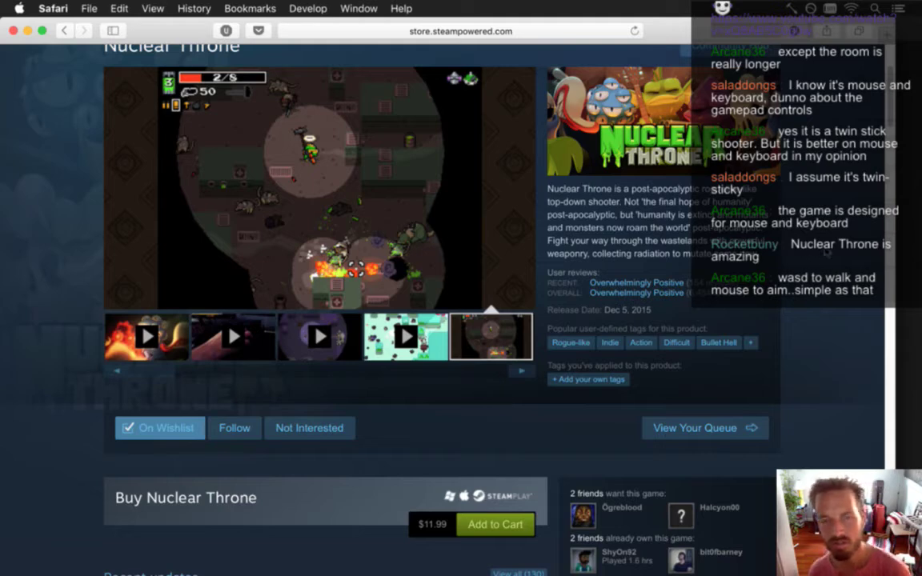
Switch to Photoshop and draw a crescent-shaped upper eyelid on the wall's front face, filled with the dark grey sampled from the wall's top strip.
key(super+Tab)
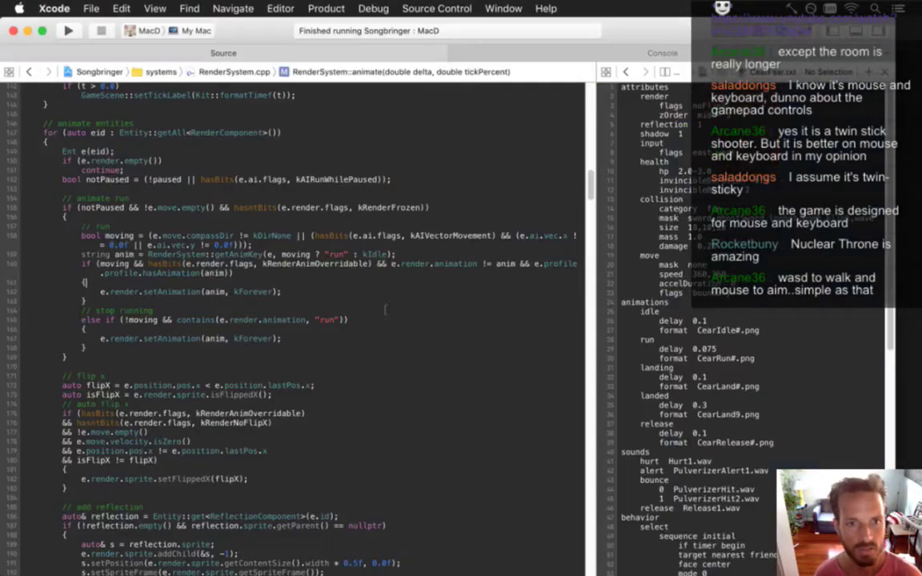
key(super+Tab)
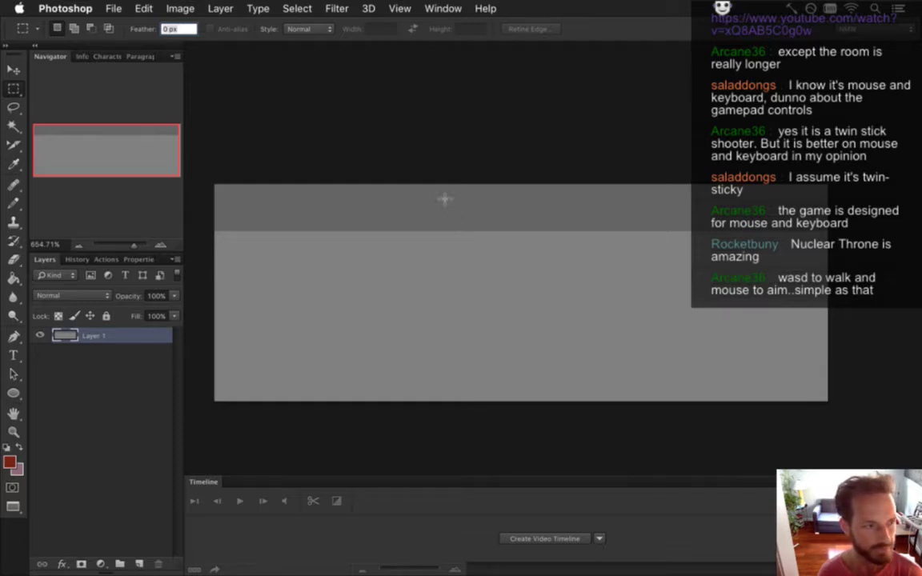
key(i)
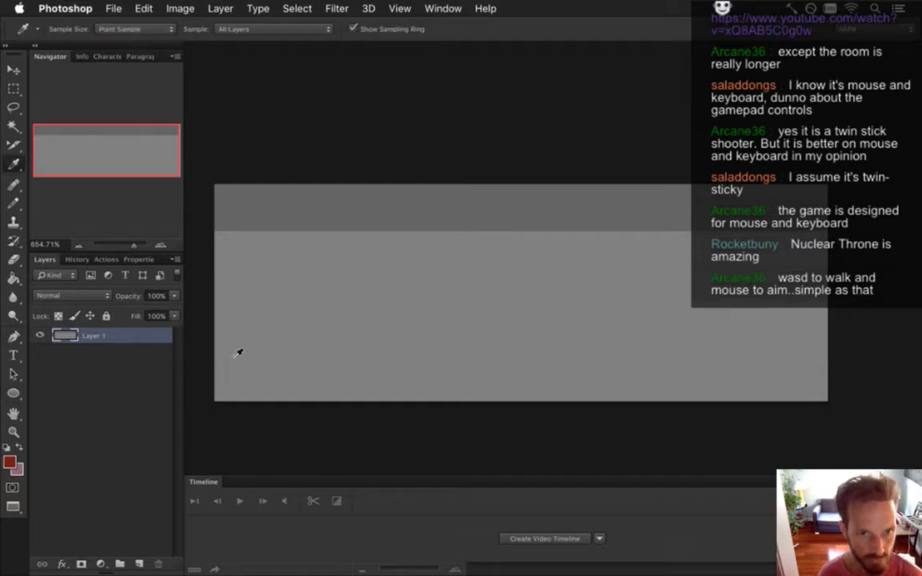
click(361, 192)
key(b)
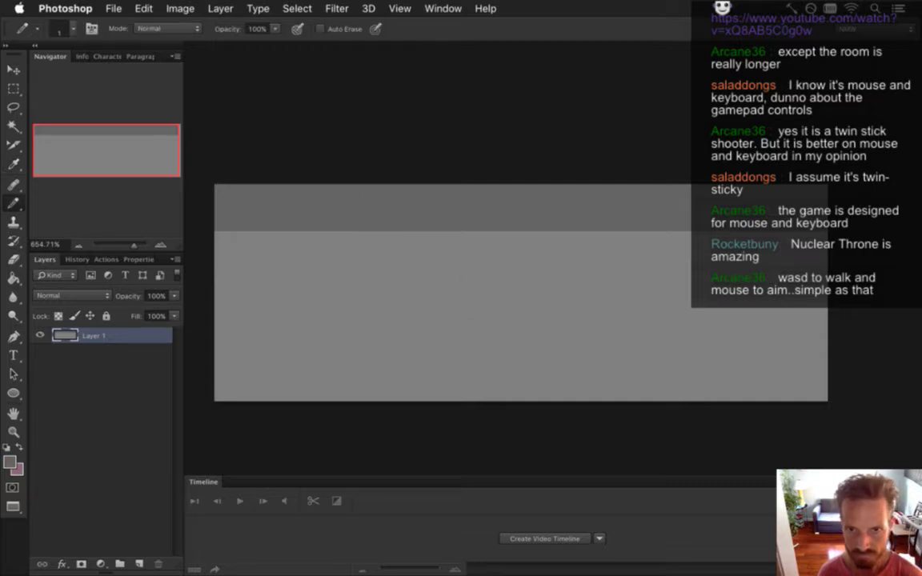
mouse_move(414, 288)
mouse_down()
mouse_move(487, 257)
mouse_move(576, 257)
mouse_move(643, 300)
mouse_up()
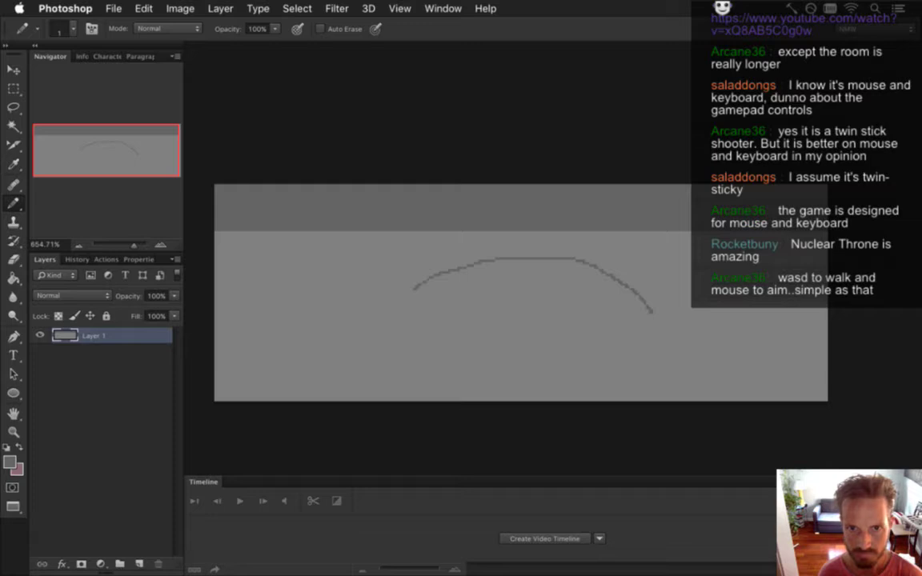
mouse_move(412, 293)
mouse_down()
mouse_move(491, 288)
mouse_move(650, 316)
mouse_up()
key(g)
click(541, 280)
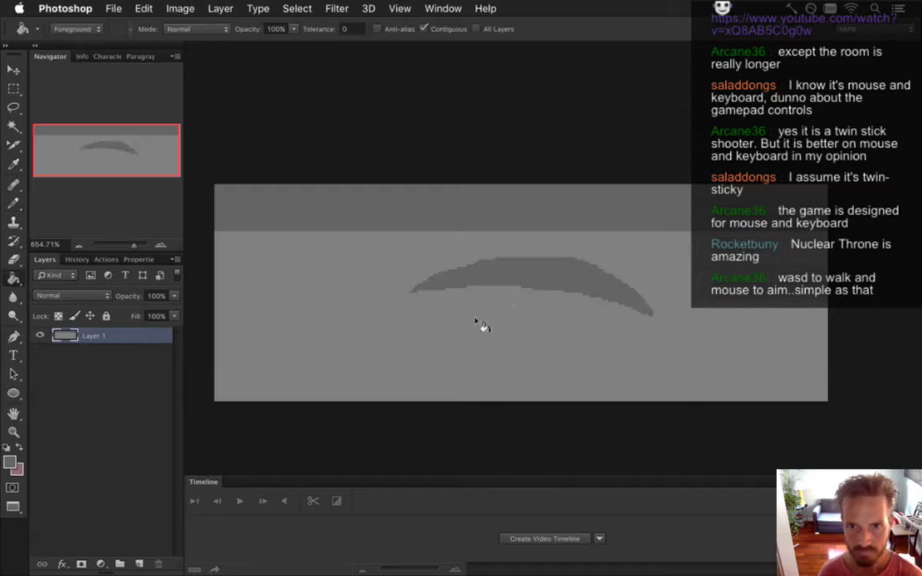
Outline the lower eyelid beneath the crescent, fill it with the same dark grey, and smooth its edges with a 2 px pencil.
key(b)
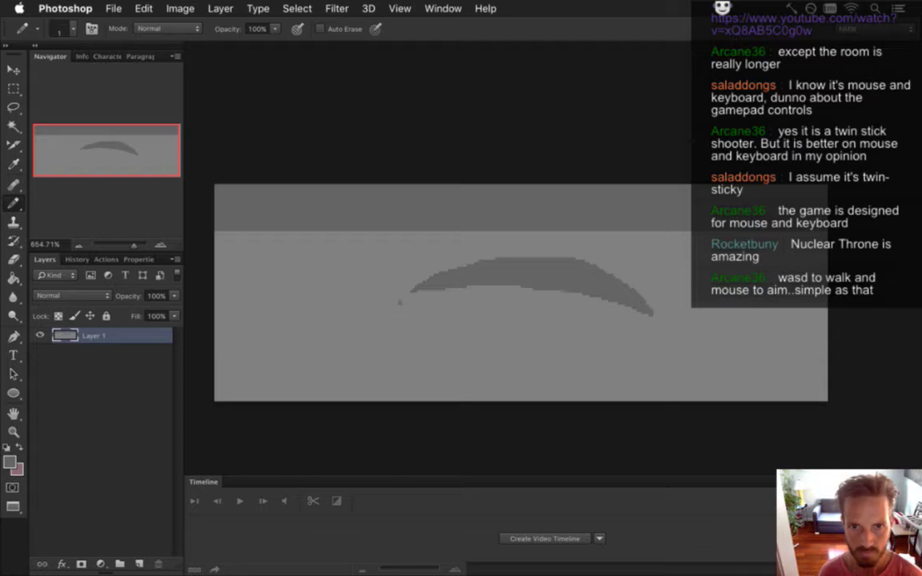
mouse_move(399, 302)
mouse_down()
mouse_move(425, 332)
mouse_move(576, 350)
mouse_move(633, 331)
mouse_move(653, 309)
mouse_up()
mouse_move(393, 298)
mouse_down()
mouse_move(411, 338)
mouse_move(446, 369)
mouse_move(490, 378)
mouse_move(590, 366)
mouse_move(653, 308)
mouse_up()
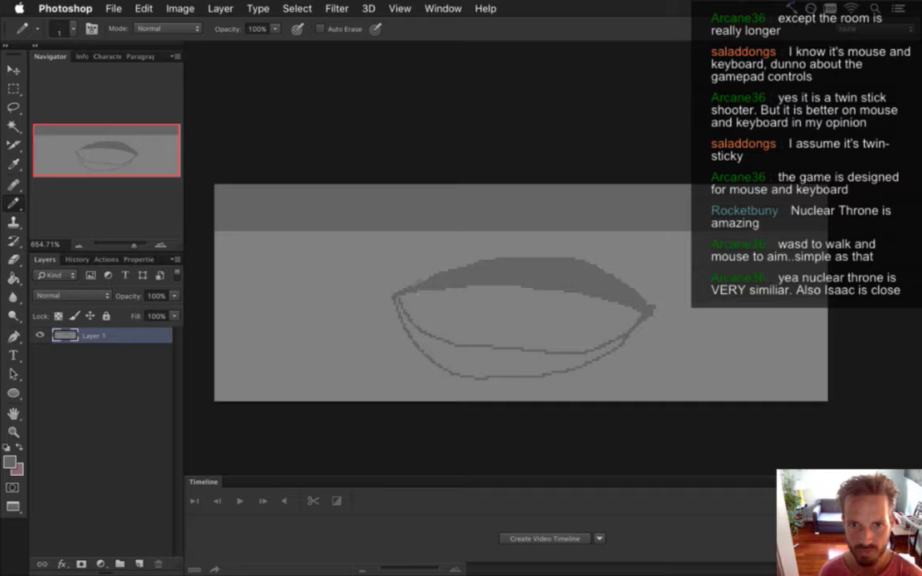
key(g)
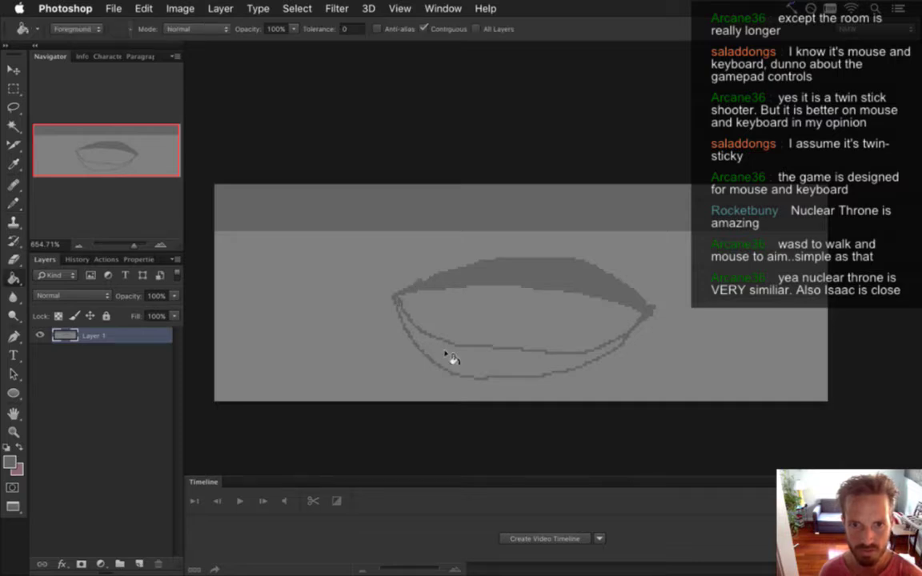
click(448, 354)
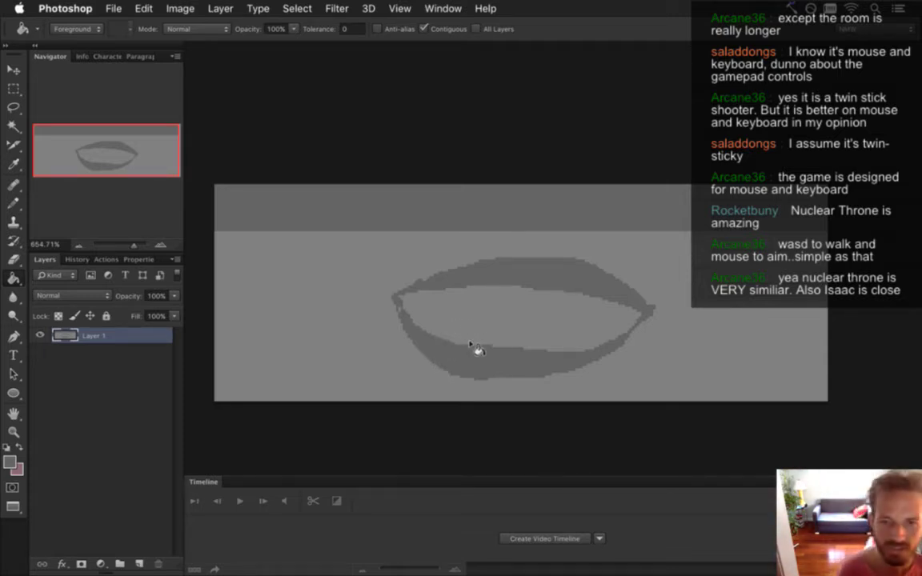
key(b)
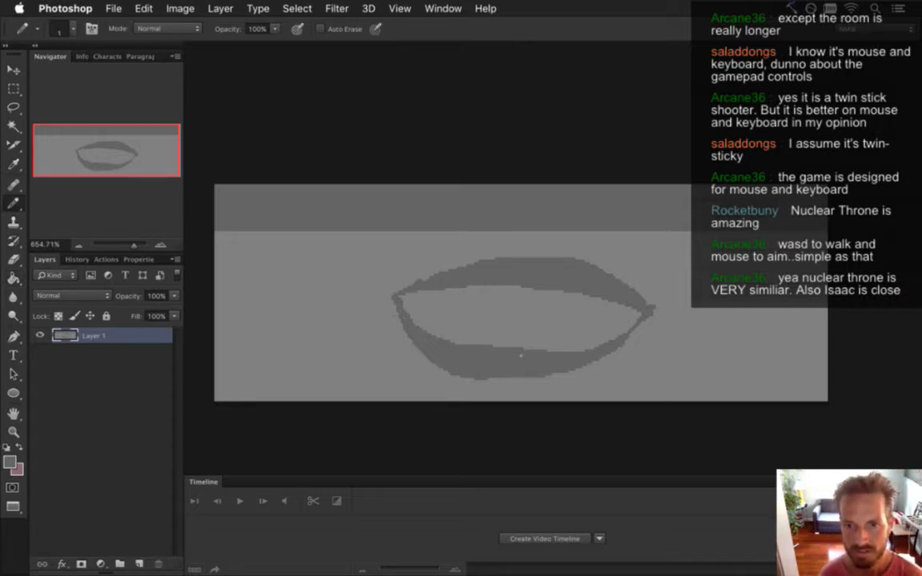
key(])
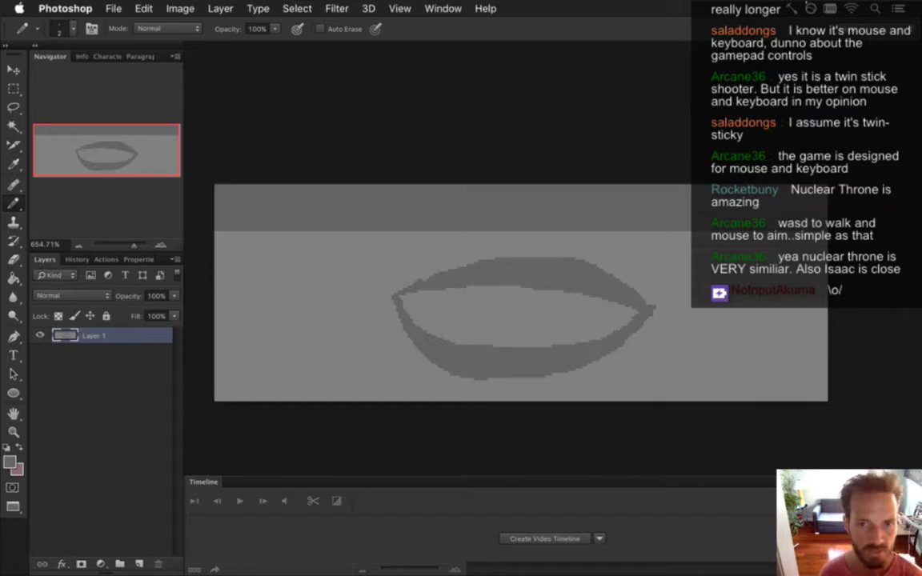
Set the foreground colour to #262626 and fill the opening between the two eyelids.
key(i)
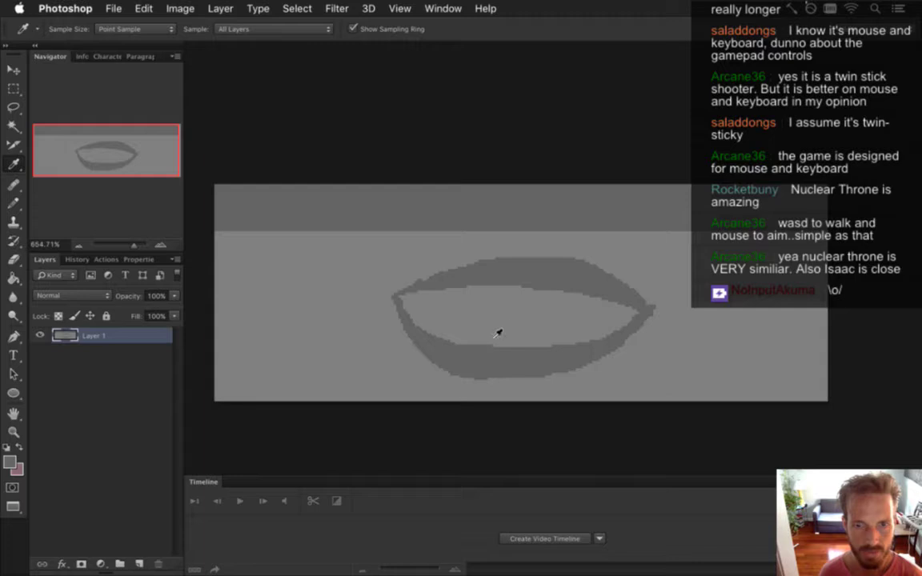
click(10, 462)
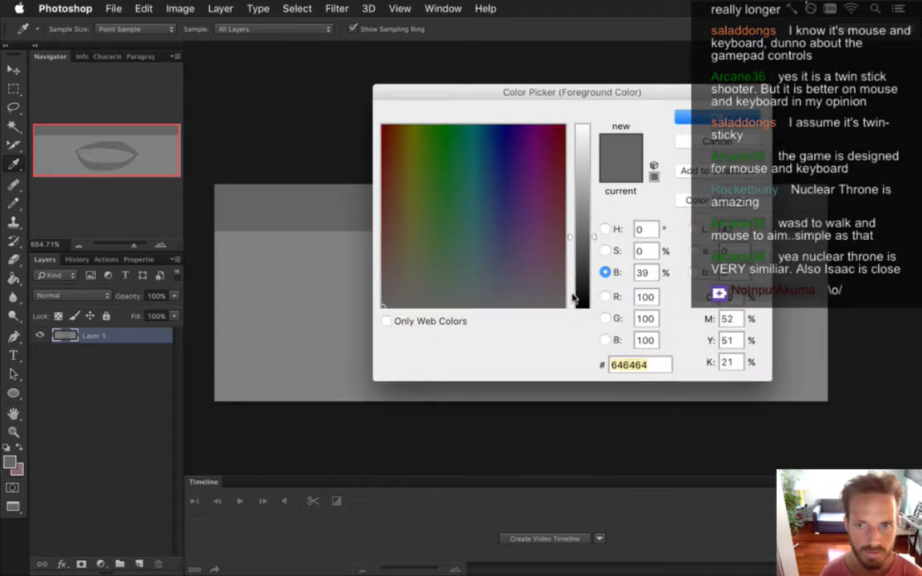
click(586, 273)
drag(587, 273, 587, 280)
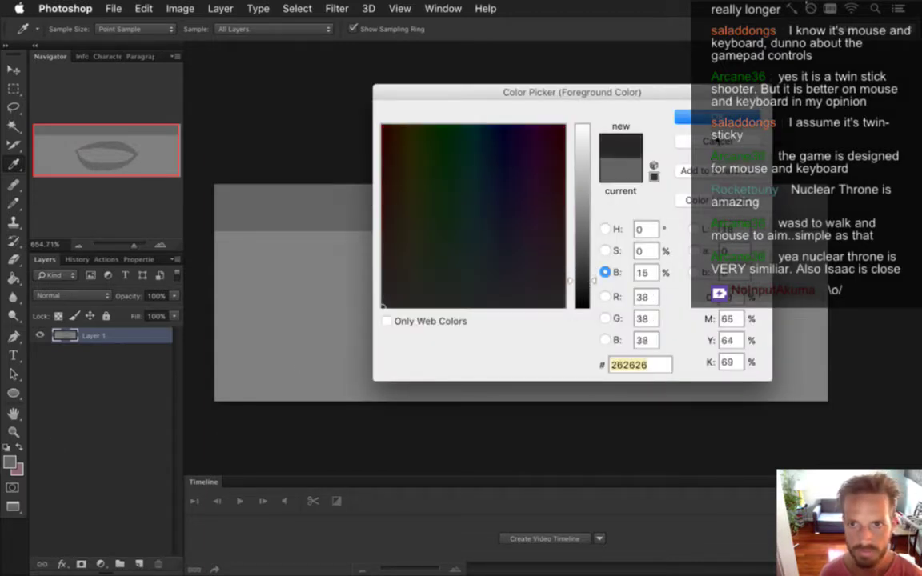
click(709, 117)
key(g)
click(553, 302)
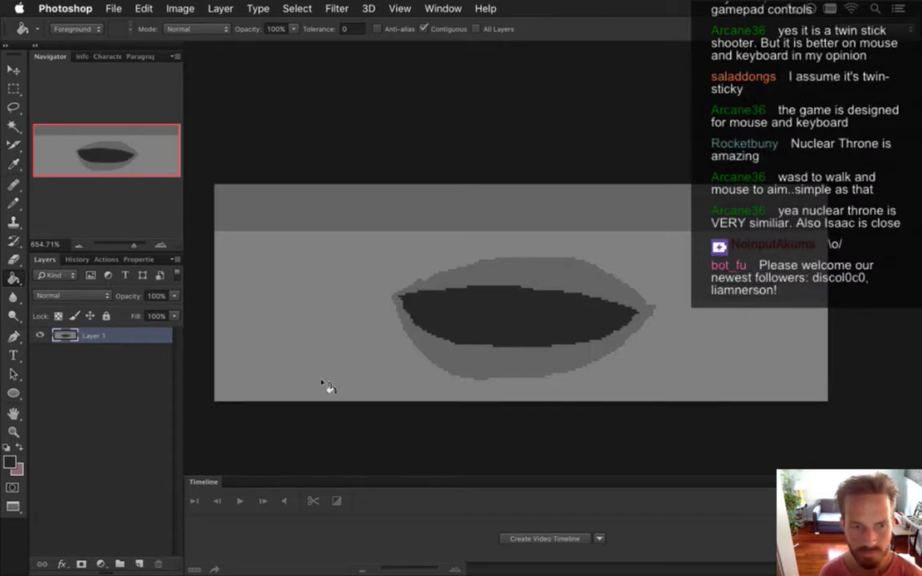
Set the foreground colour to black and draw a filled vertical oval pupil in the middle of the eye.
click(9, 463)
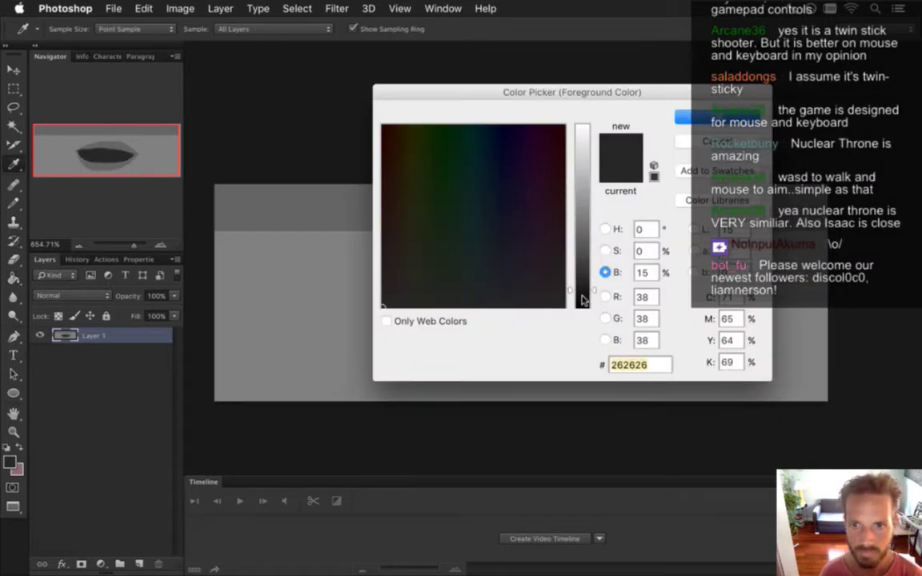
drag(583, 299, 583, 309)
click(703, 124)
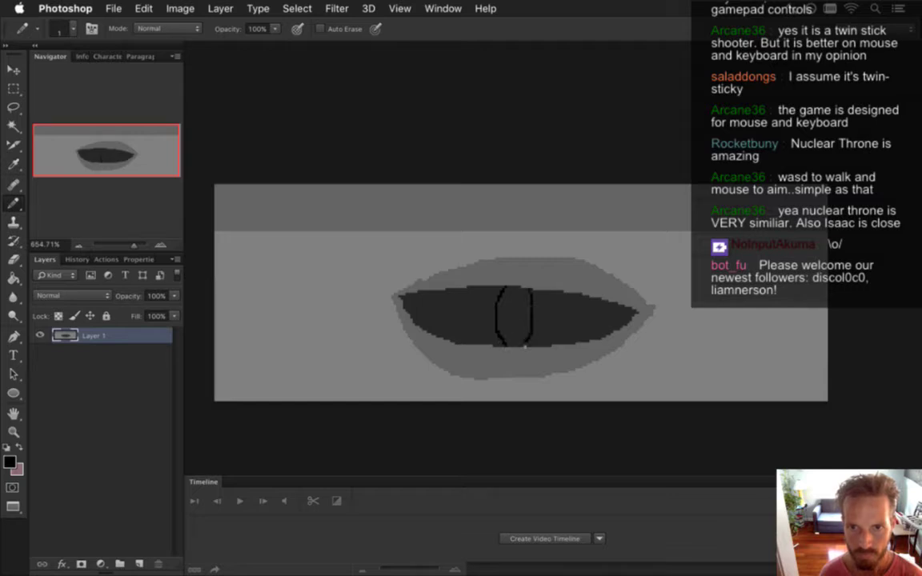
key(g)
click(518, 311)
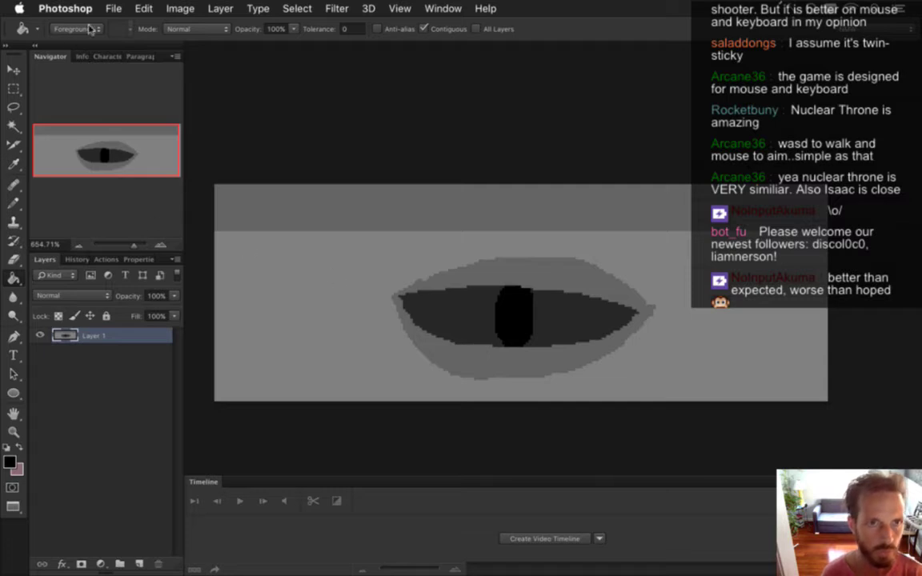
Export the wall sprite for the web as PNG-24 and choose the Backgrounds folder inside sheets as the destination.
click(113, 7)
mouse_move(108, 7)
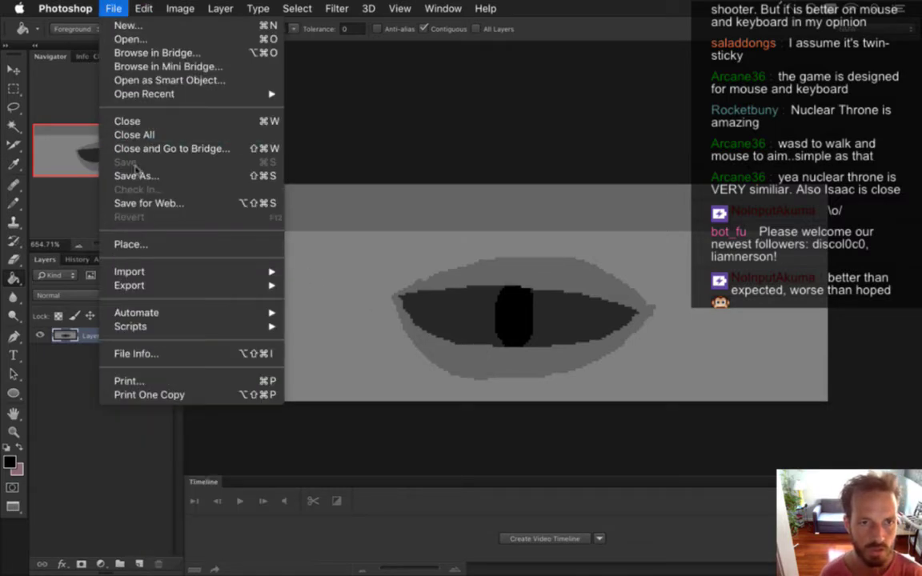
click(136, 202)
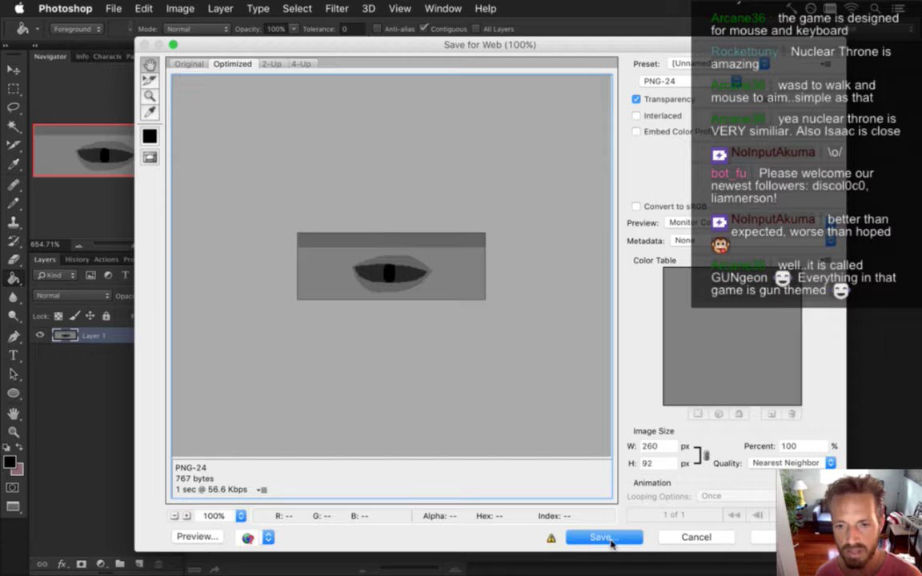
key(Return)
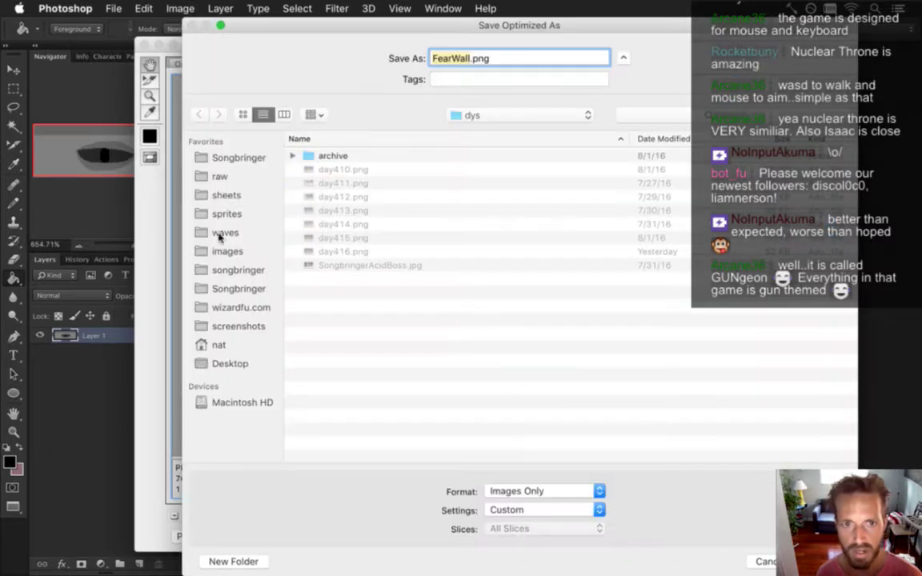
click(226, 196)
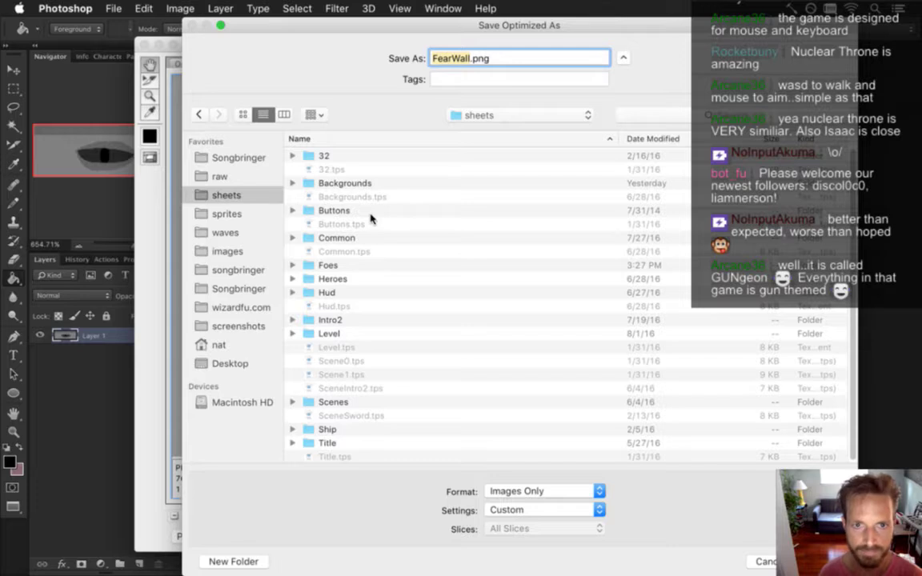
click(325, 183)
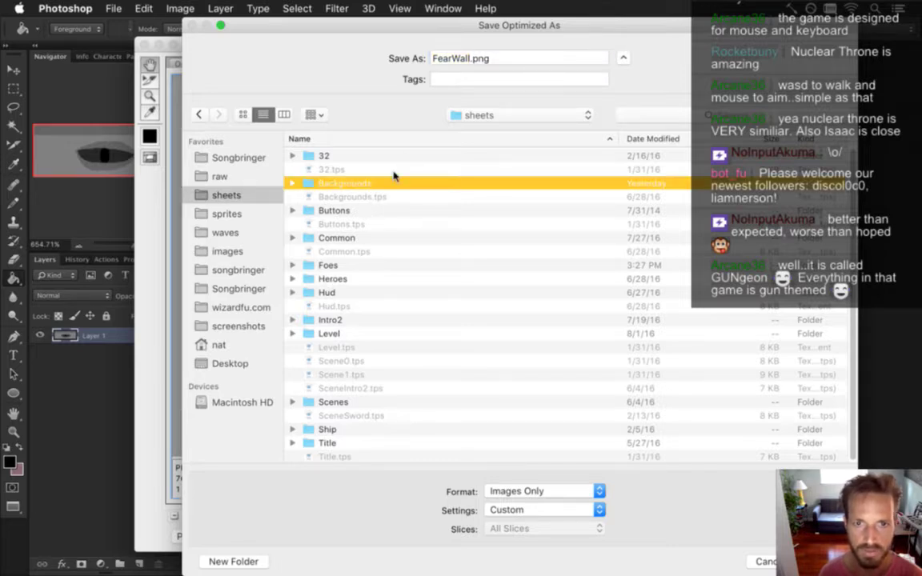
double_click(378, 183)
click(346, 185)
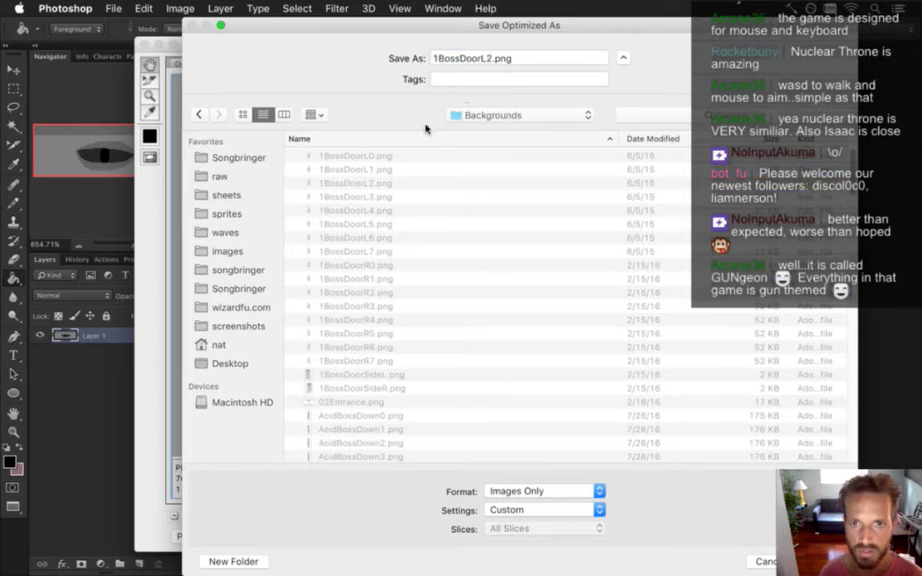
Save the exported sprite as FearWall0.png, replacing the existing file.
scroll(838, 325, down, 10)
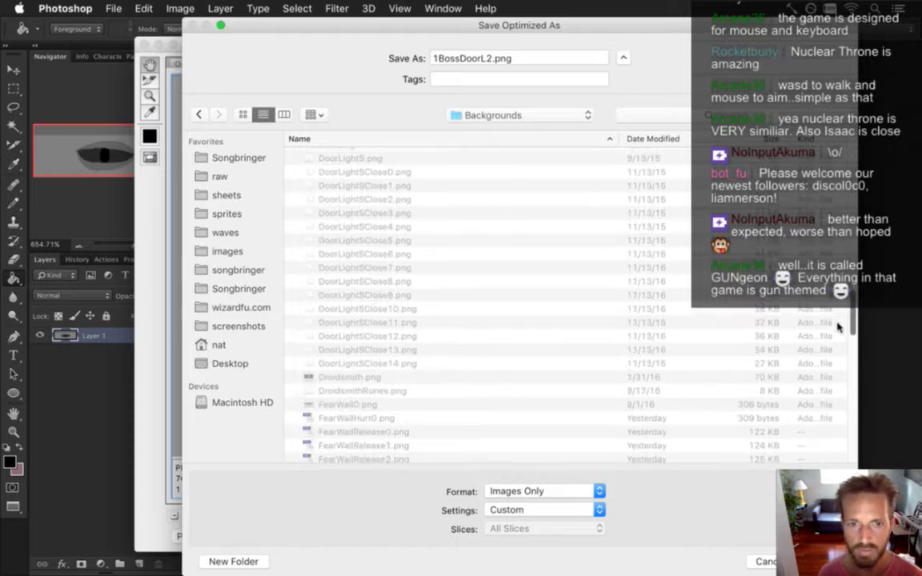
scroll(838, 326, down, 5)
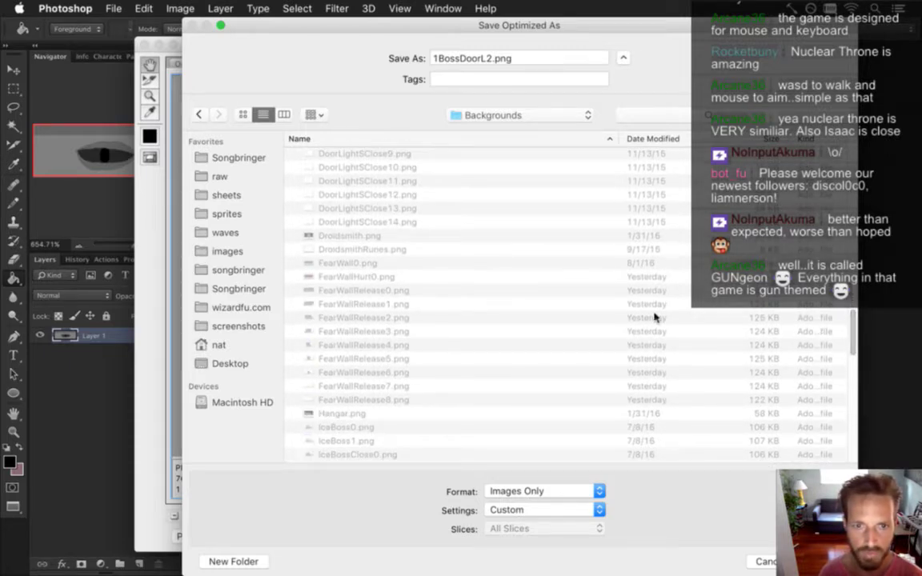
click(319, 263)
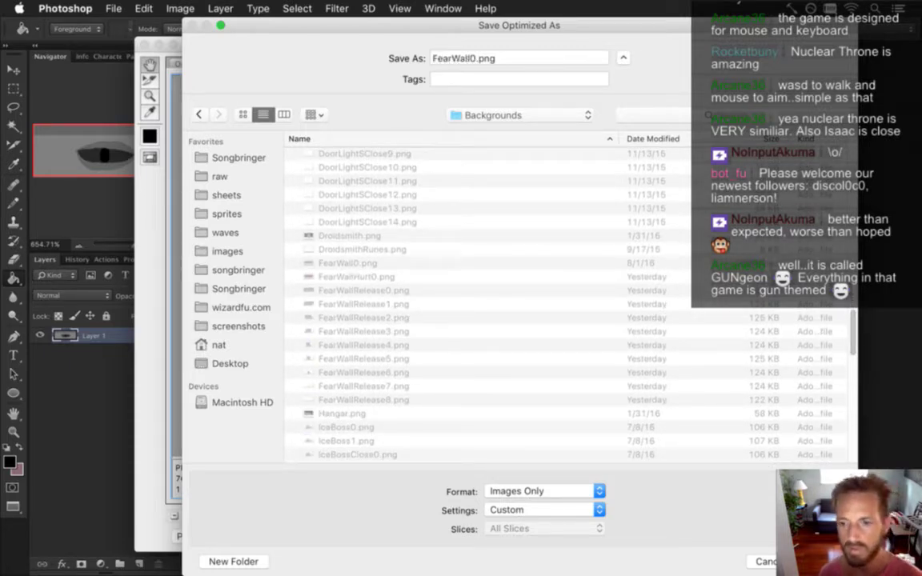
key(Return)
click(645, 334)
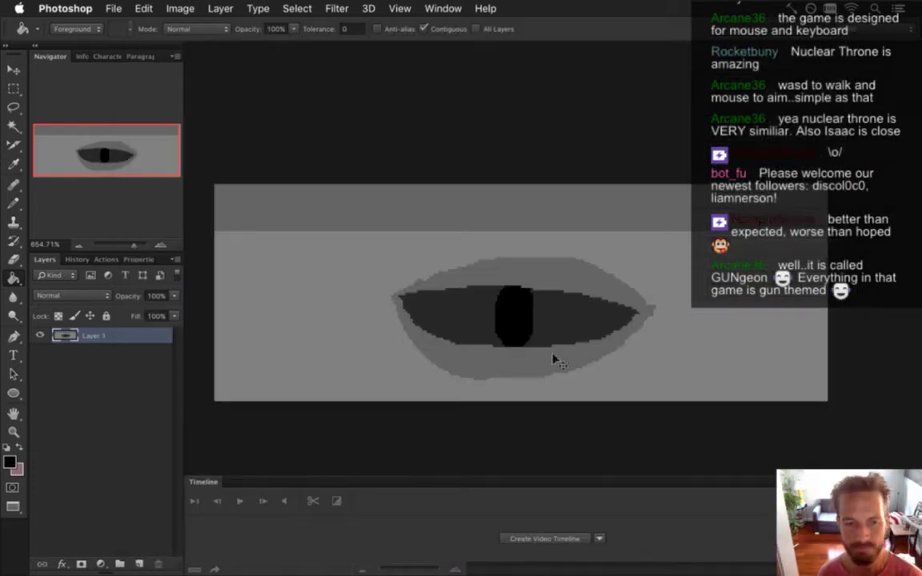
Switch to Xcode and run the Songbringer MacD build on My Mac.
key(super+Tab)
key(super+r)
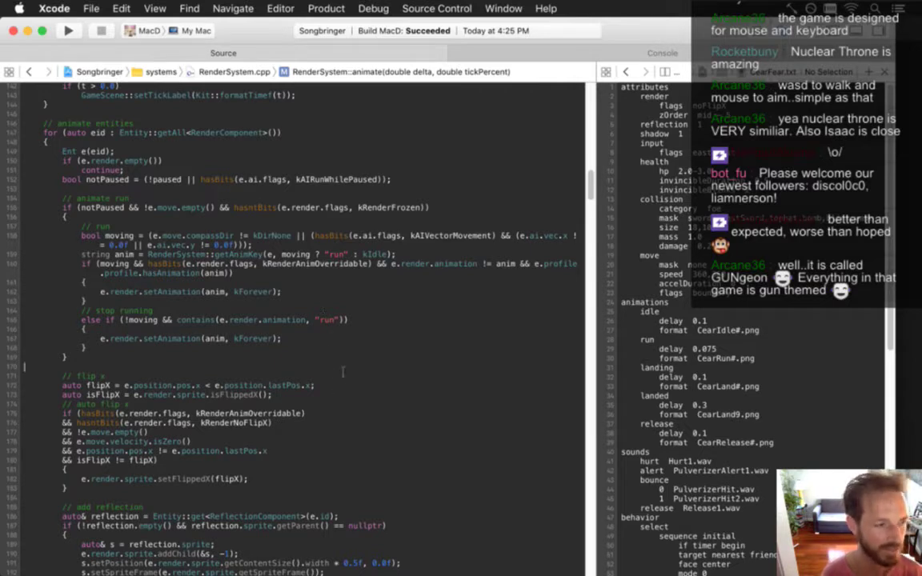
key(super+r)
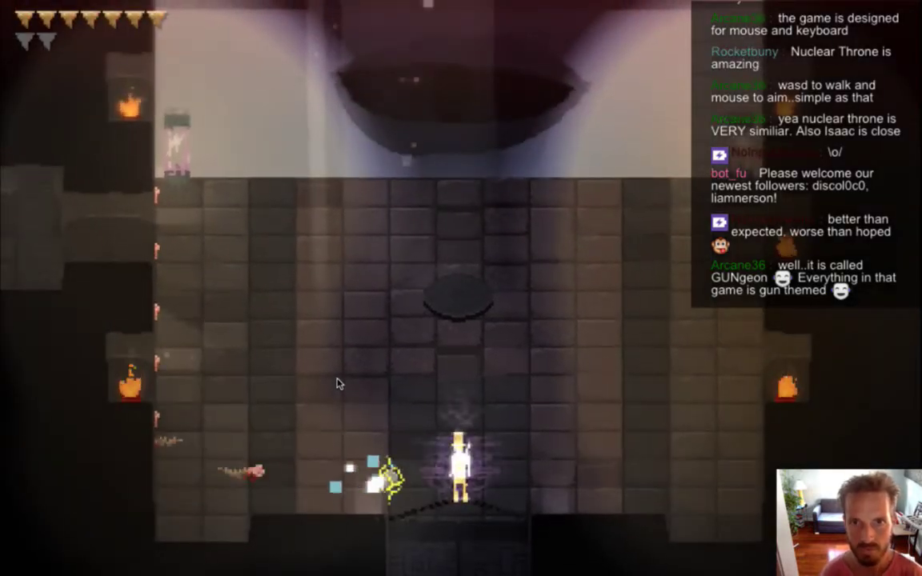
Move the hero around the room and fight the moving wall to examine its eye sprite in play, and quit the game.
key(a)
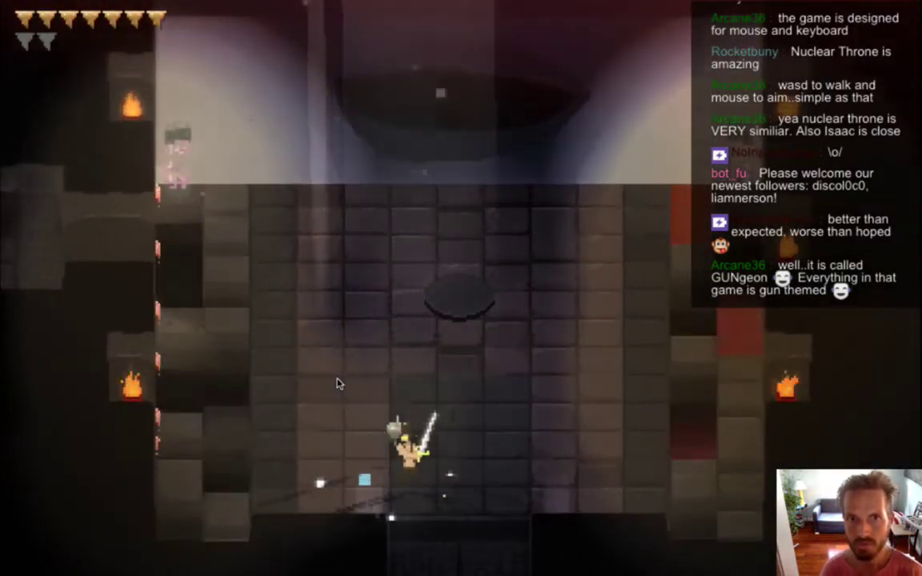
key(d)
key(w)
key(w)
key(a)
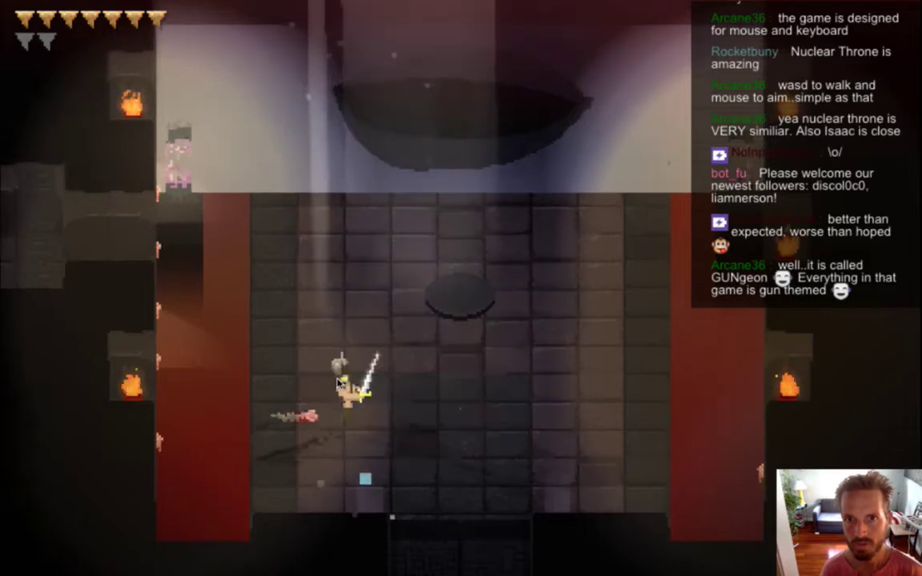
key(w)
key(d)
key(w)
key(a)
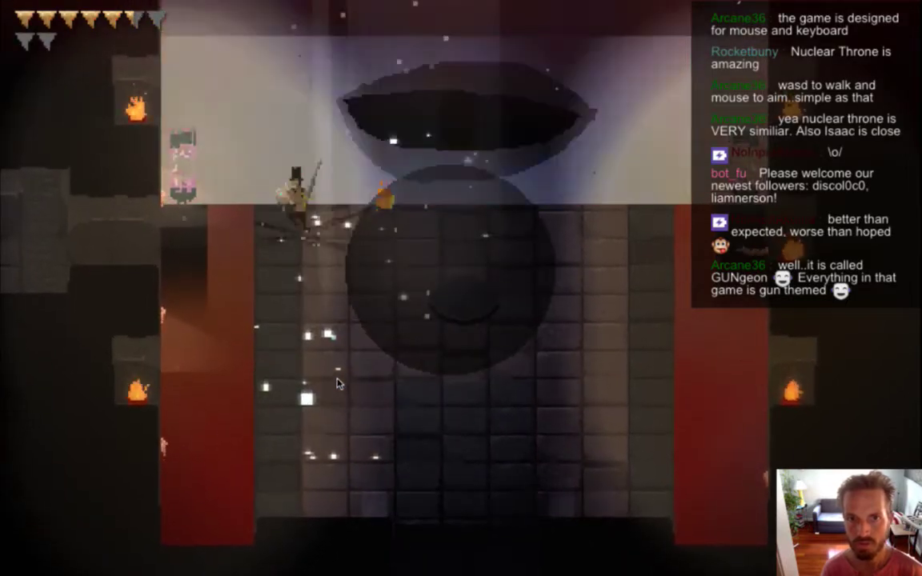
key(d)
key(w)
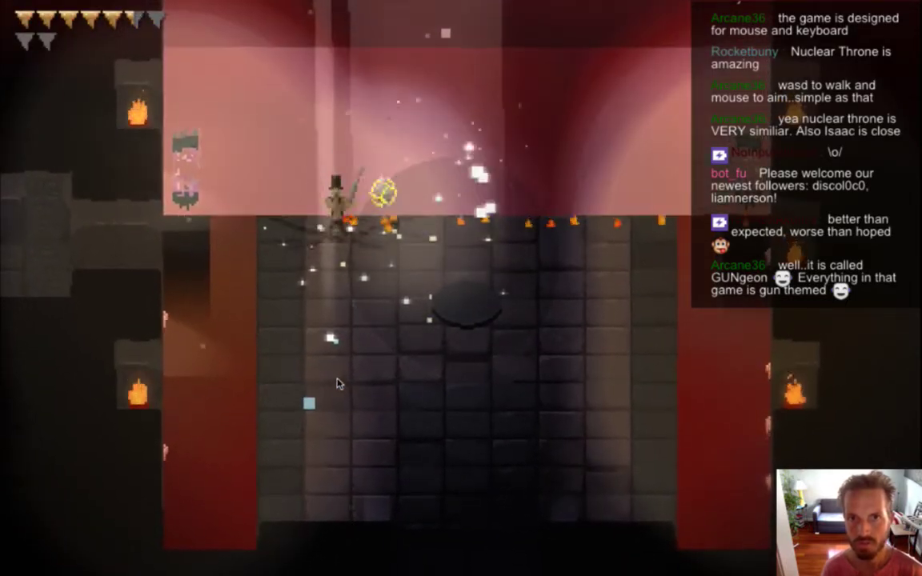
key(s)
key(d)
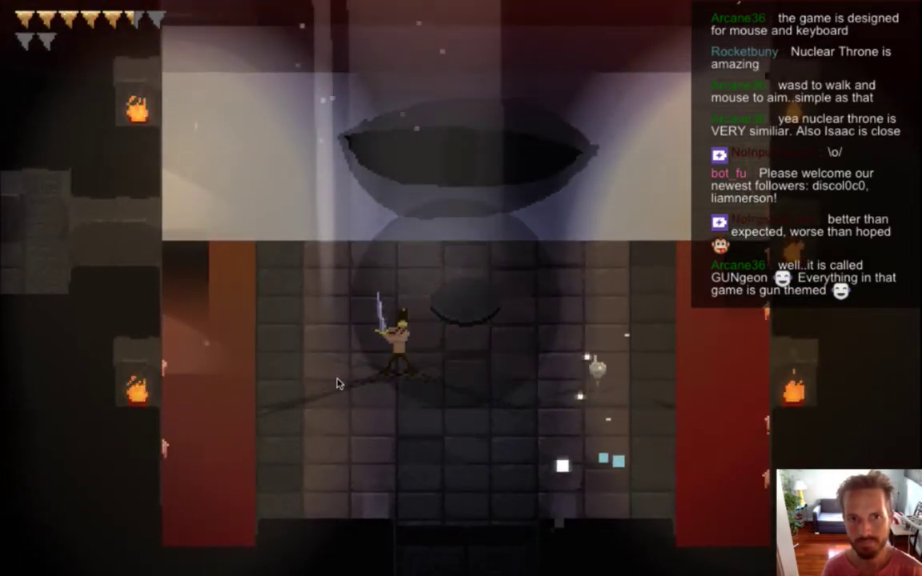
key(s)
key(d)
key(a)
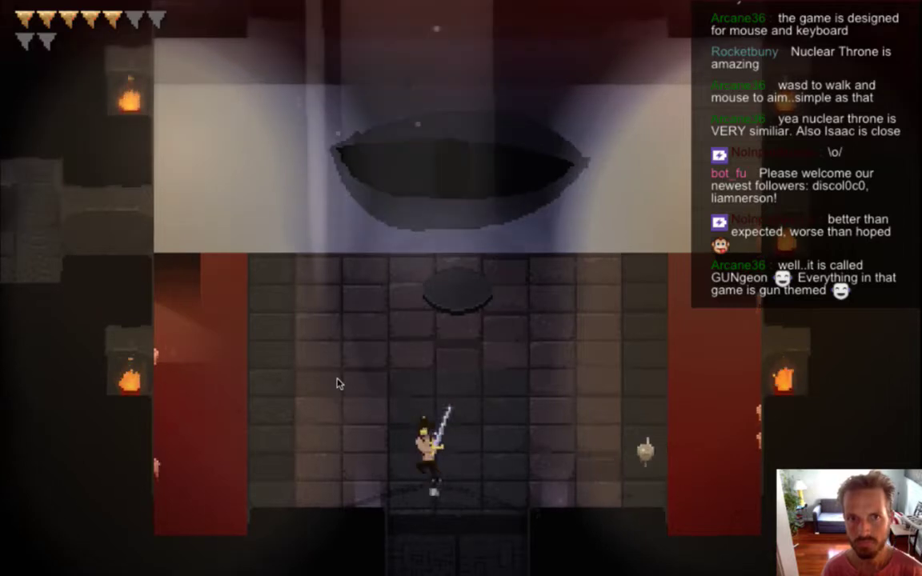
key(a)
key(w)
key(s)
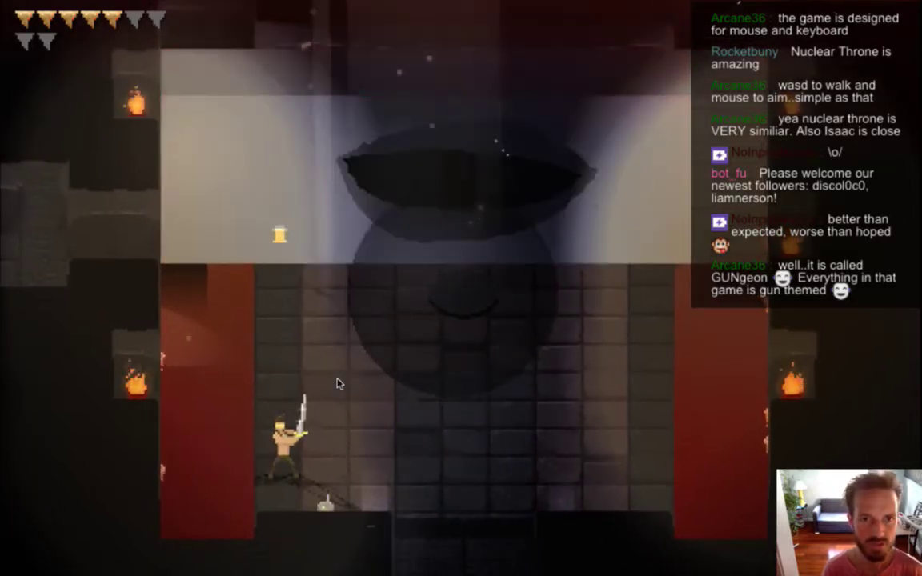
key(w)
key(space)
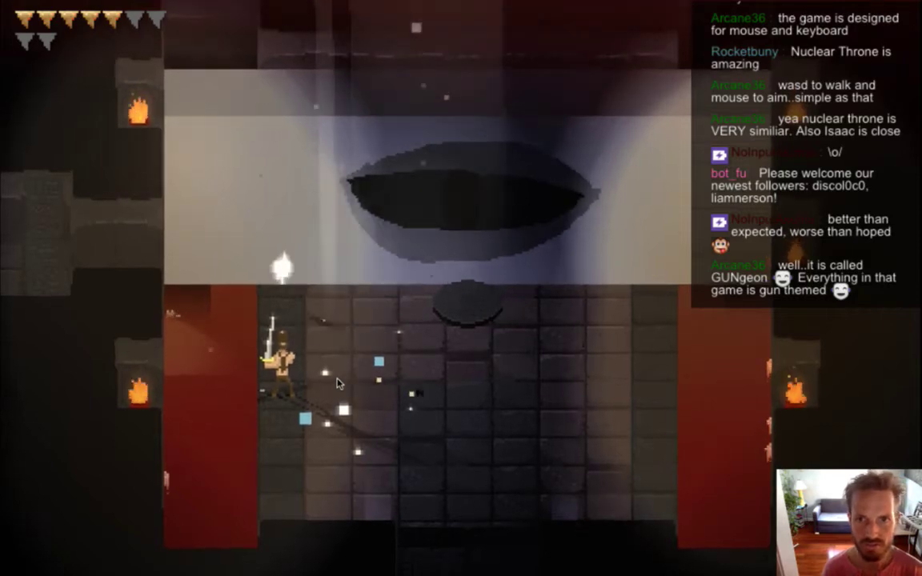
key(super+q)
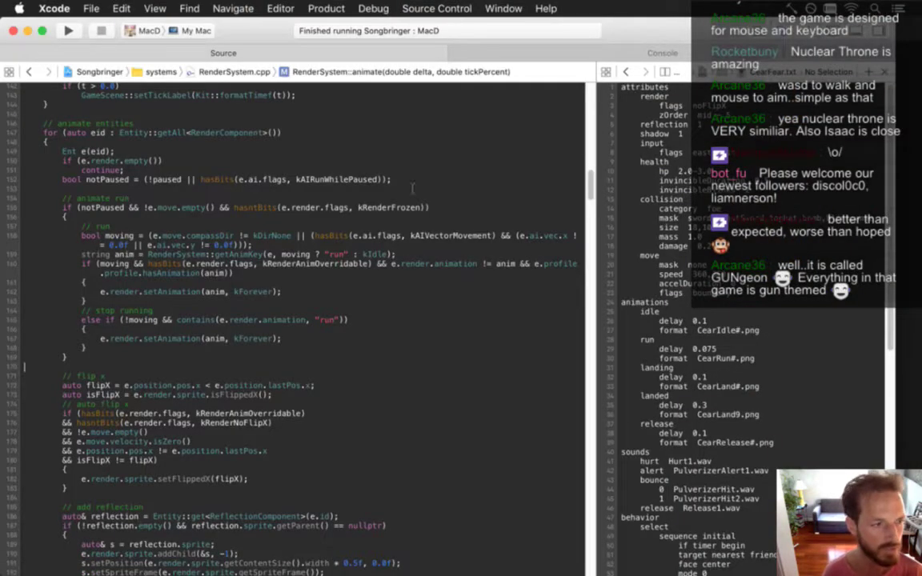
Switch to Photoshop, sample the eyelid grey, darken it to #4f4f4f, and fill both eyelids with it.
key(super+Tab)
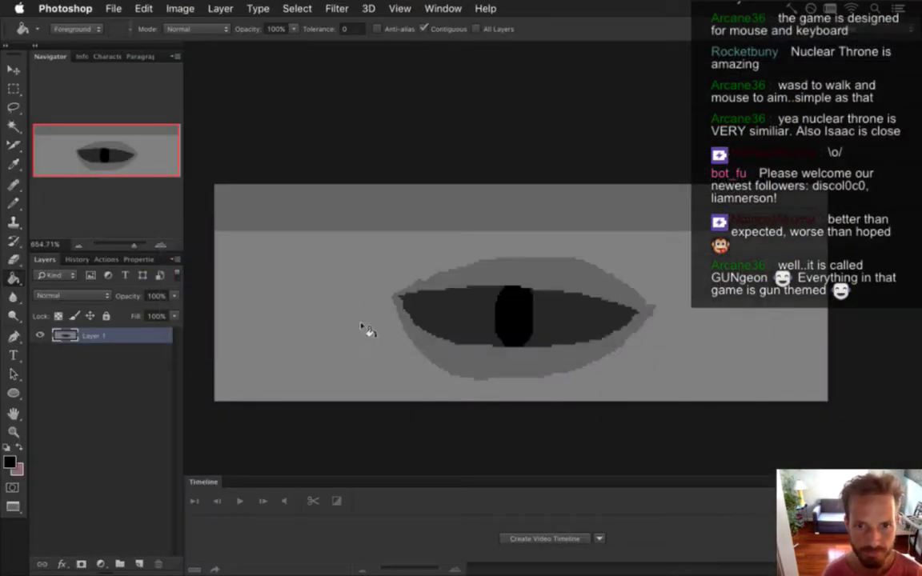
key(i)
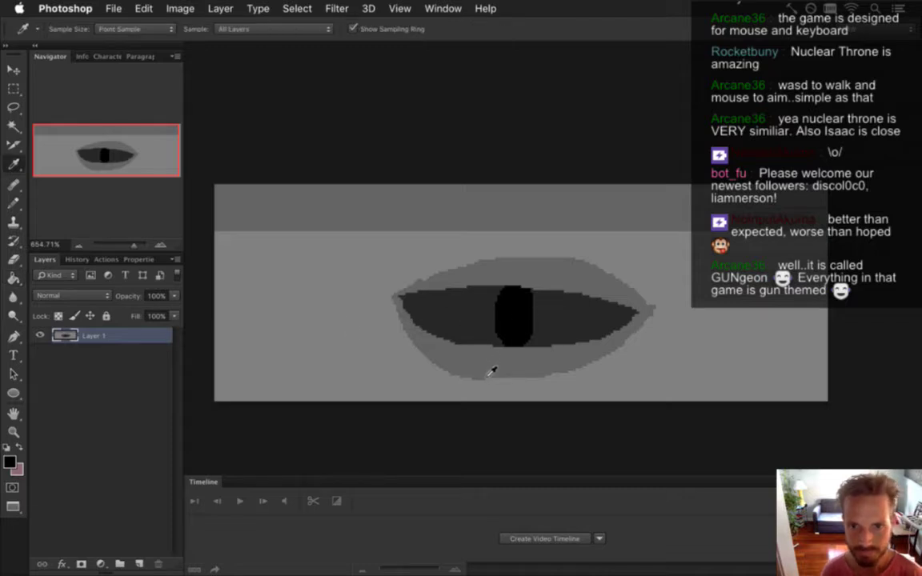
click(492, 370)
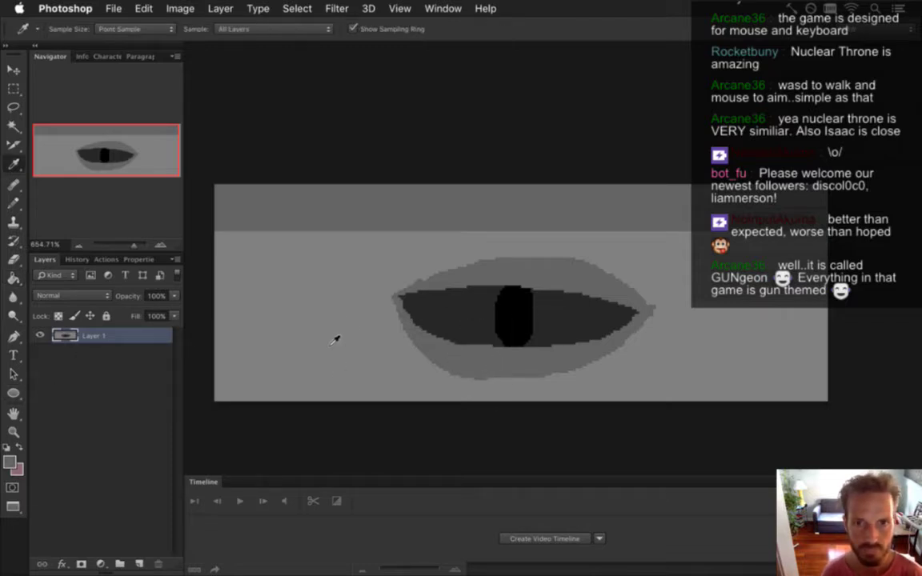
click(9, 463)
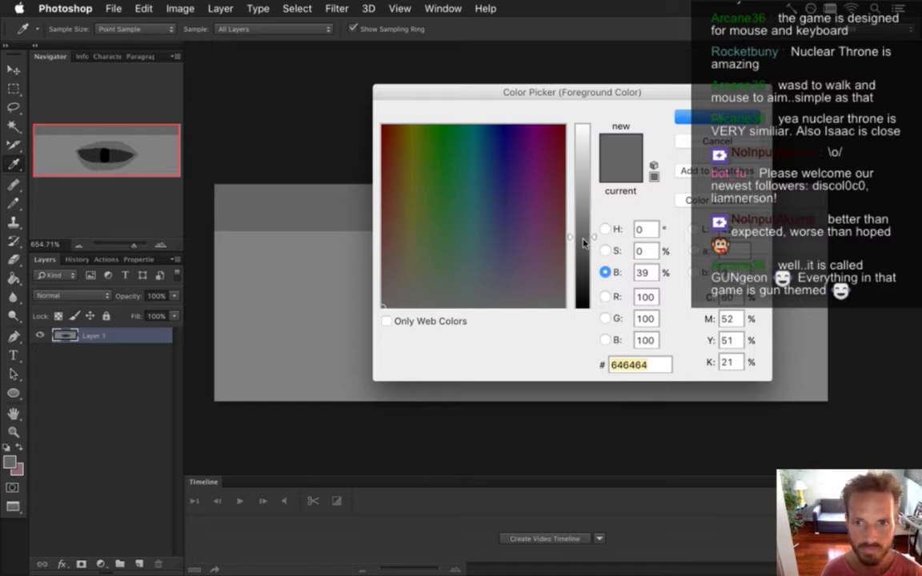
drag(581, 242, 583, 254)
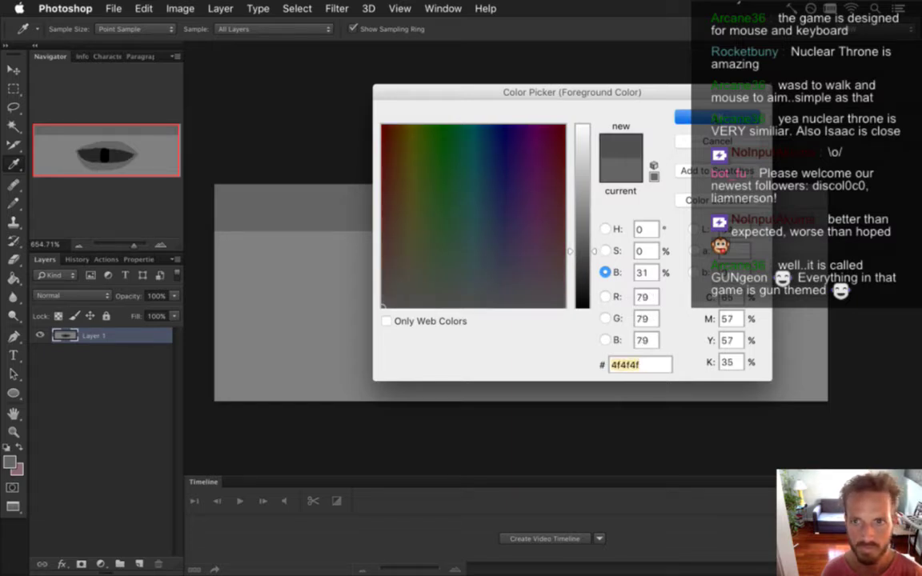
key(Return)
key(g)
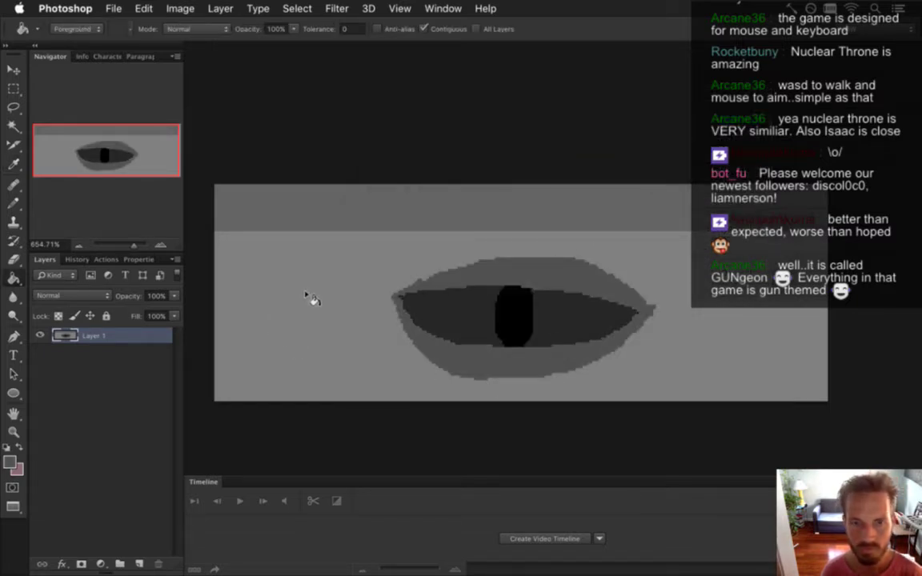
Try filling the wall's top strip with the dark grey sampled from the eye opening, and undo the fill.
alt+click(460, 322)
click(433, 196)
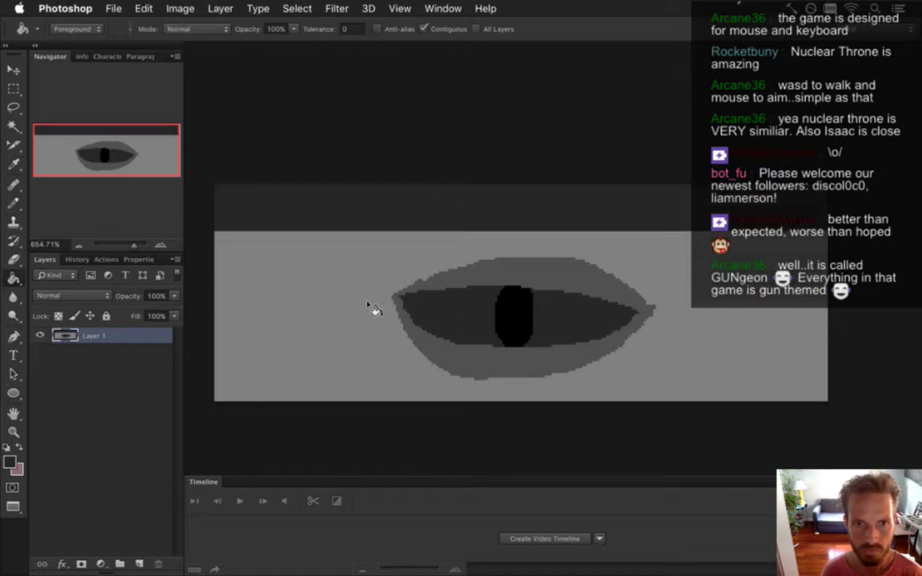
key(i)
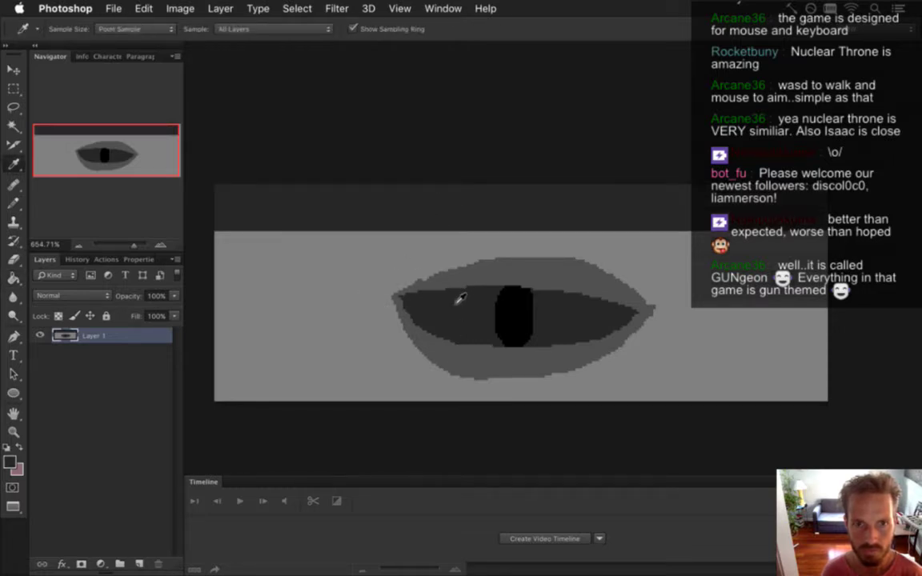
key(super+z)
Sample the top strip's grey, refill the strip with the eye opening's dark grey, and fill the wall's front face with the sampled grey.
click(333, 216)
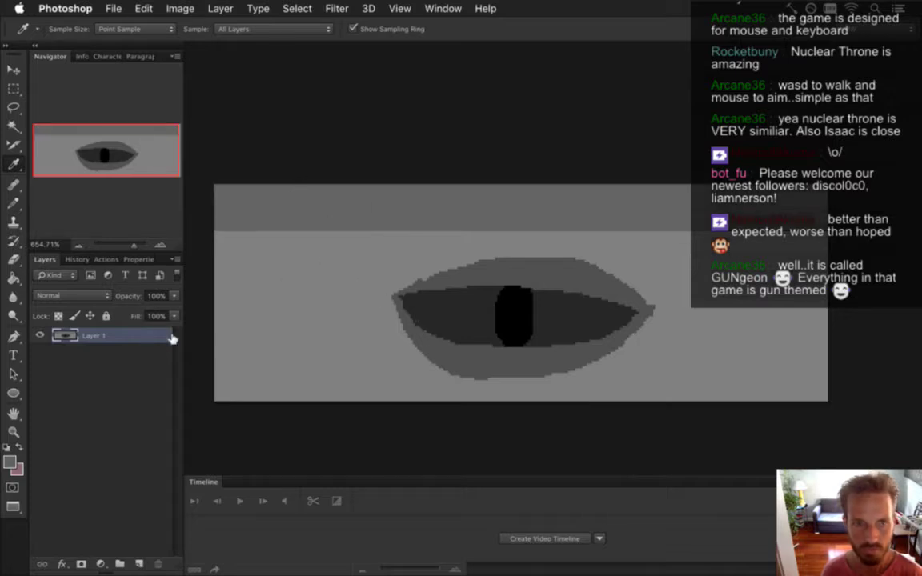
key(g)
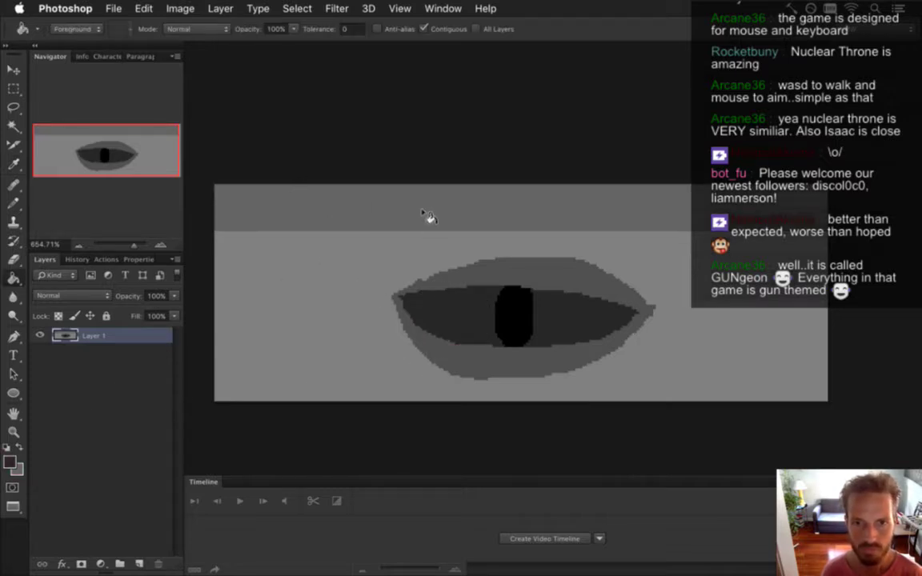
click(421, 213)
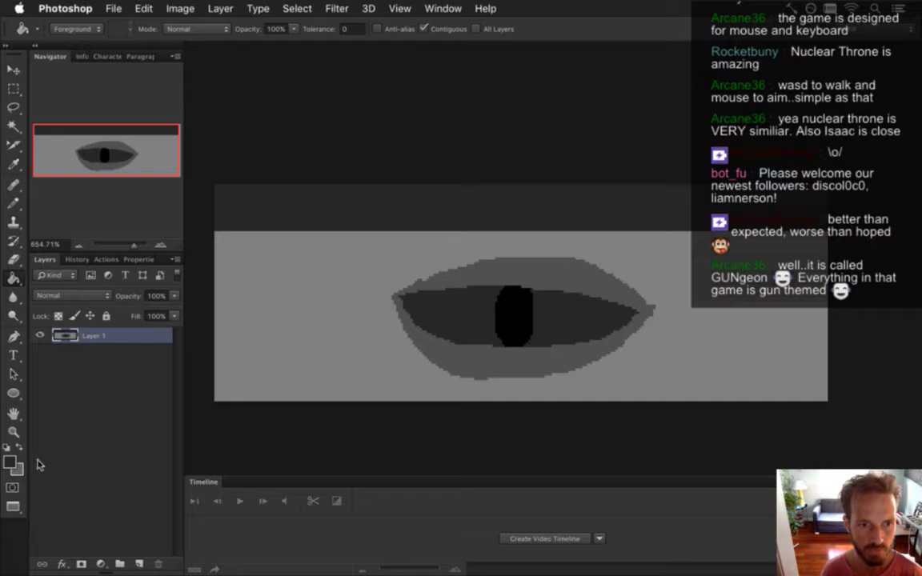
click(319, 337)
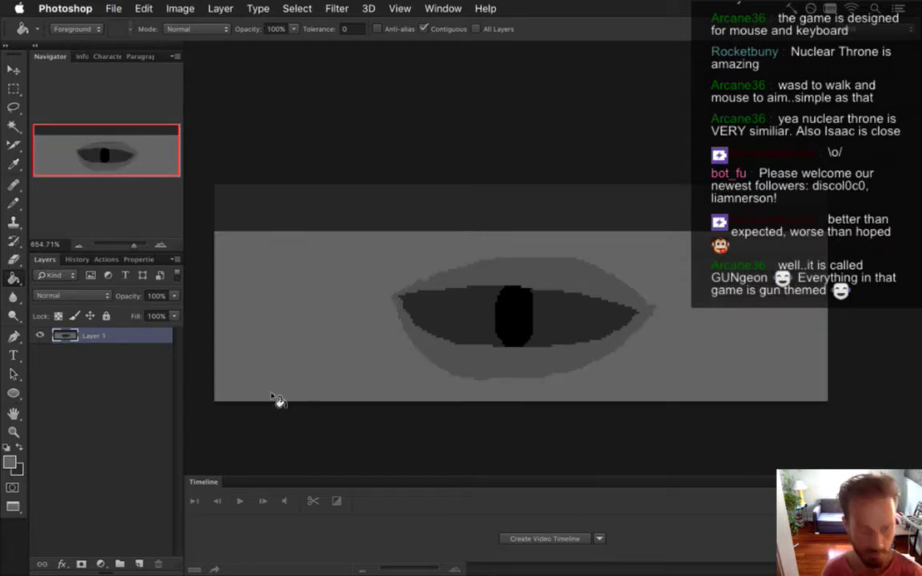
Export the recoloured wall sprite for web as the PNG-24 file FearWall0.png, replacing the existing file.
key(super+alt+shift+s)
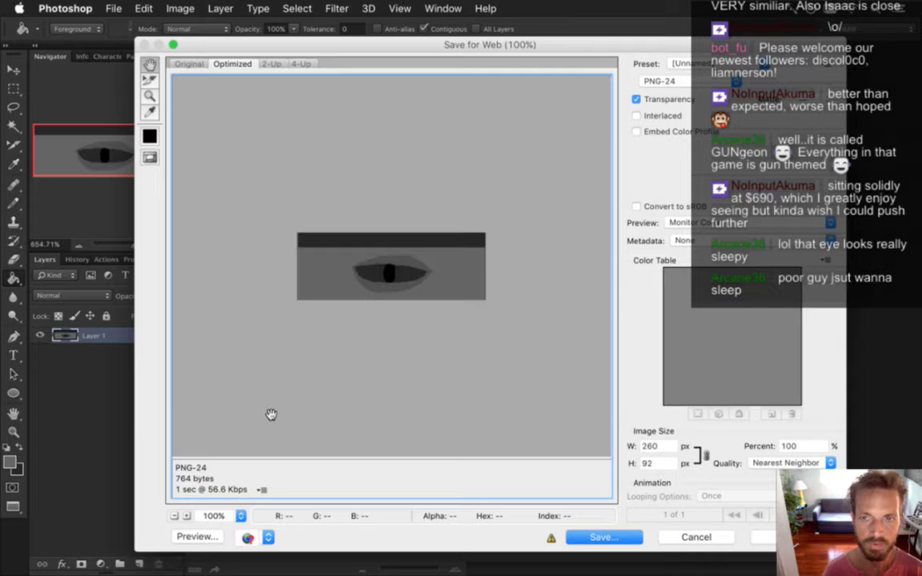
key(Return)
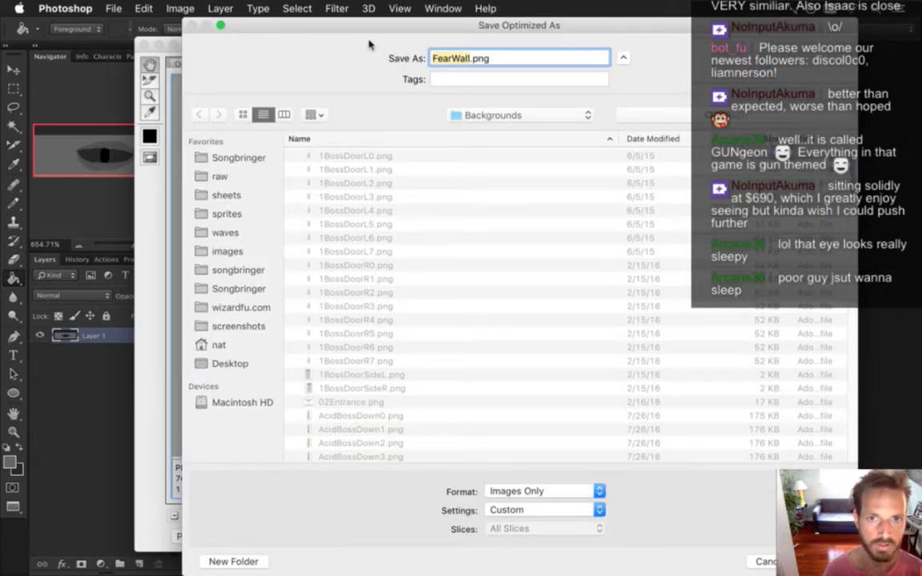
key(Right)
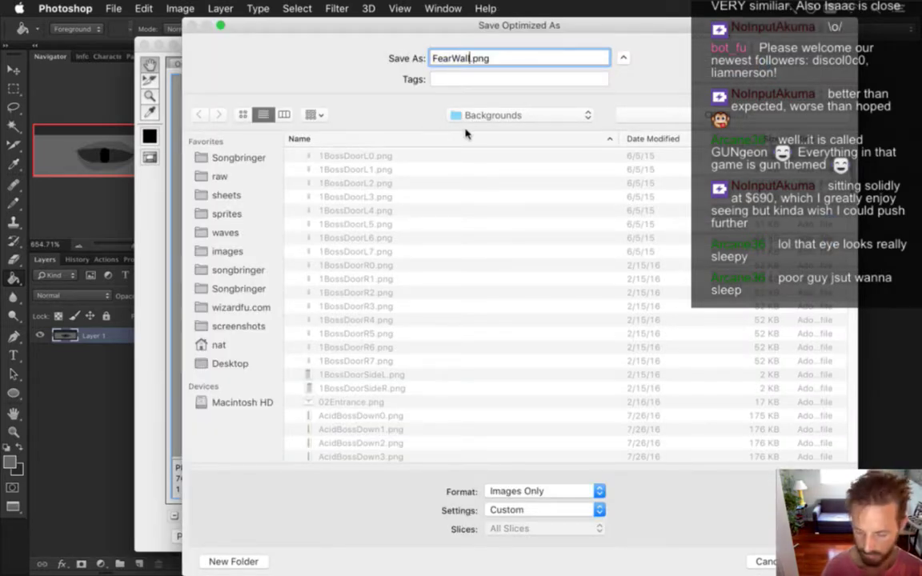
text(0)
key(Return)
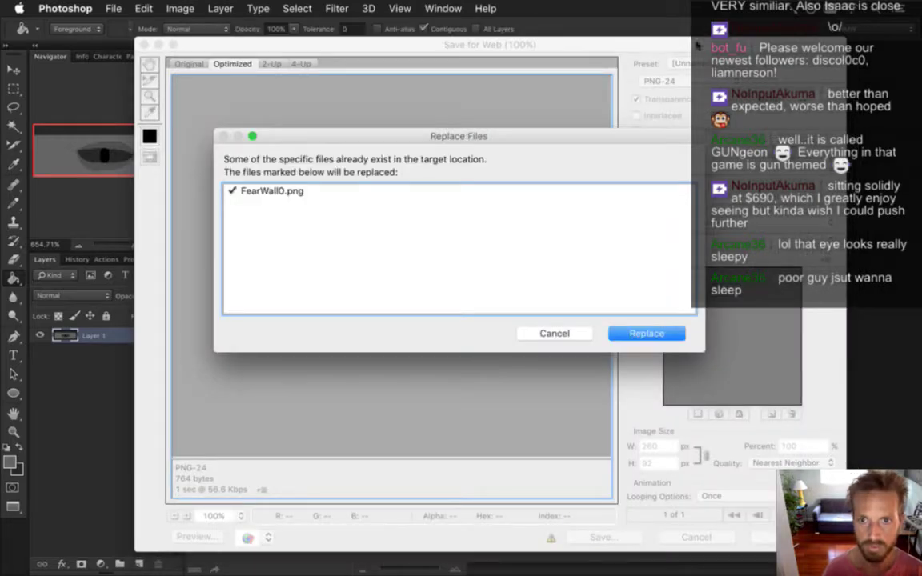
click(633, 335)
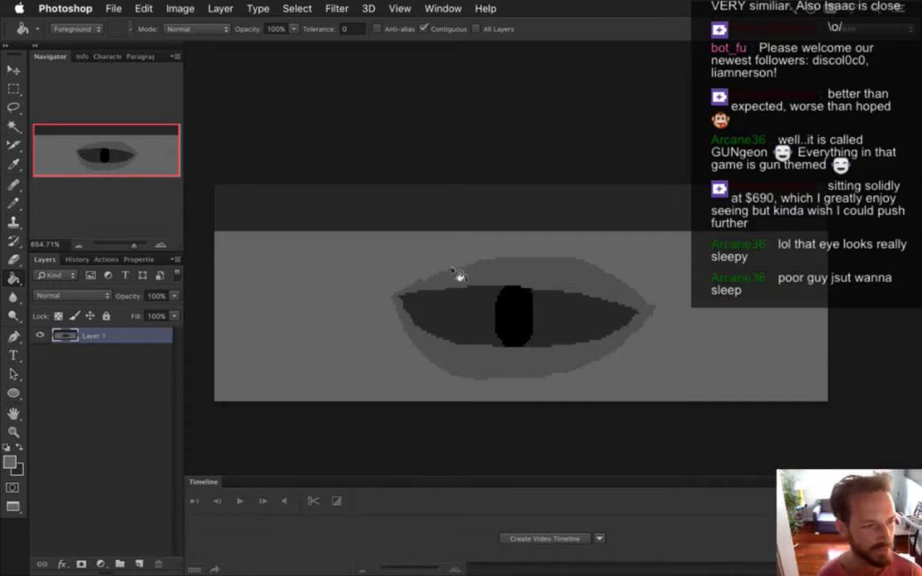
Switch to Xcode, run the game, move the hero around the room to examine the recoloured wall, and quit the game.
key(super+Tab)
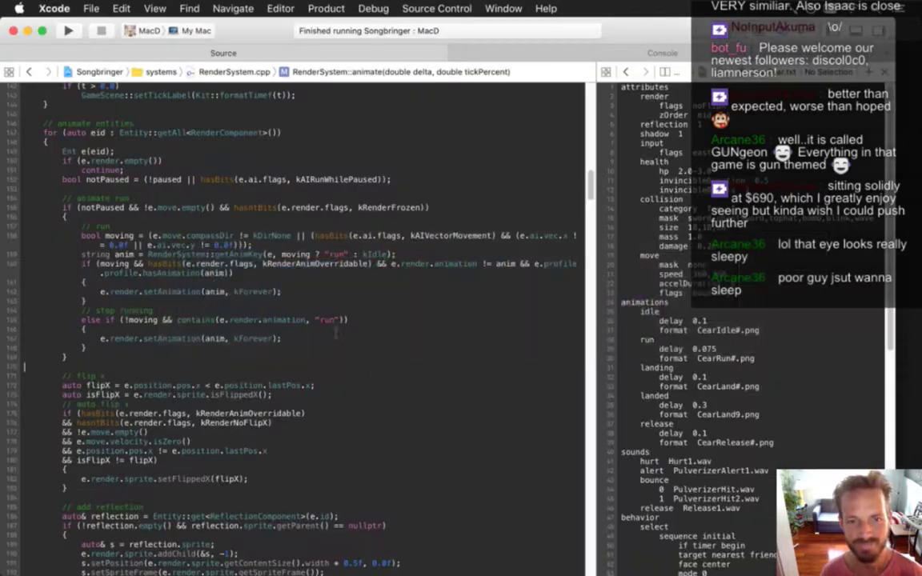
key(super+r)
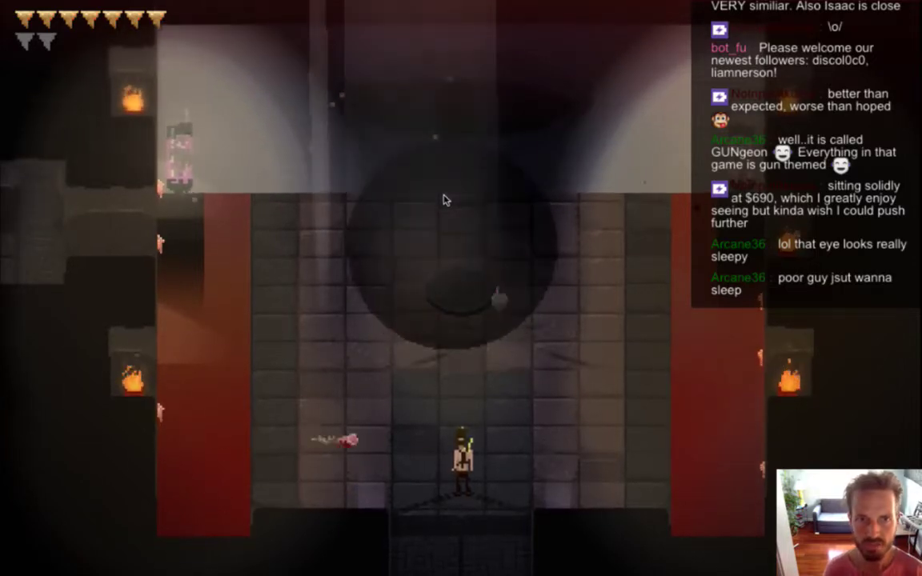
key(d)
key(w)
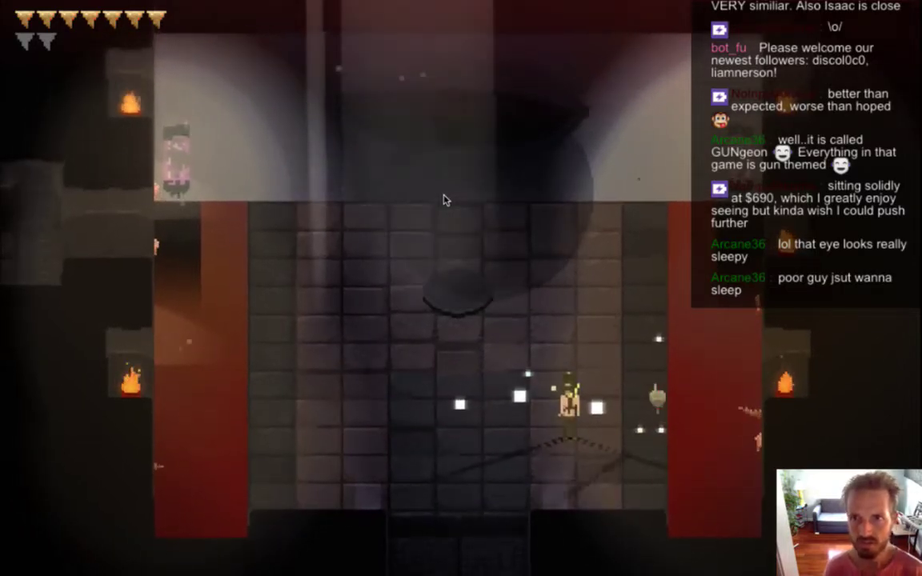
key(a)
key(w)
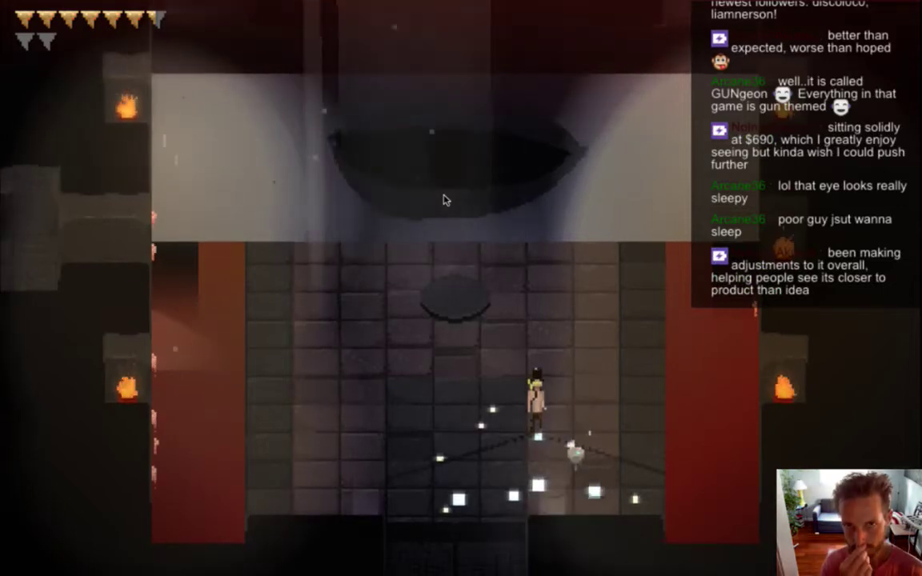
key(super+q)
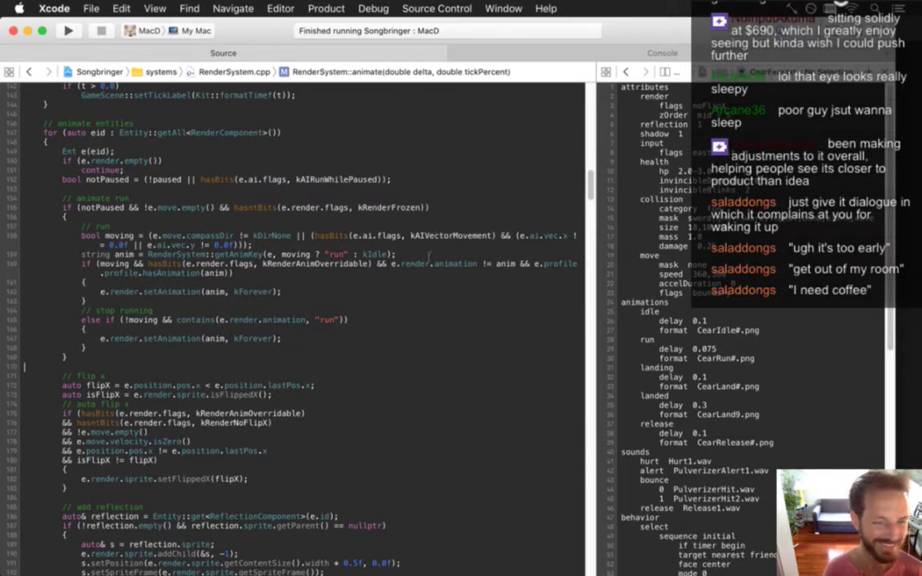
Switch to Photoshop, sample the lower eyelid's grey, darken it to #3d3d3d, and fill the eyelids with it.
key(super+Tab)
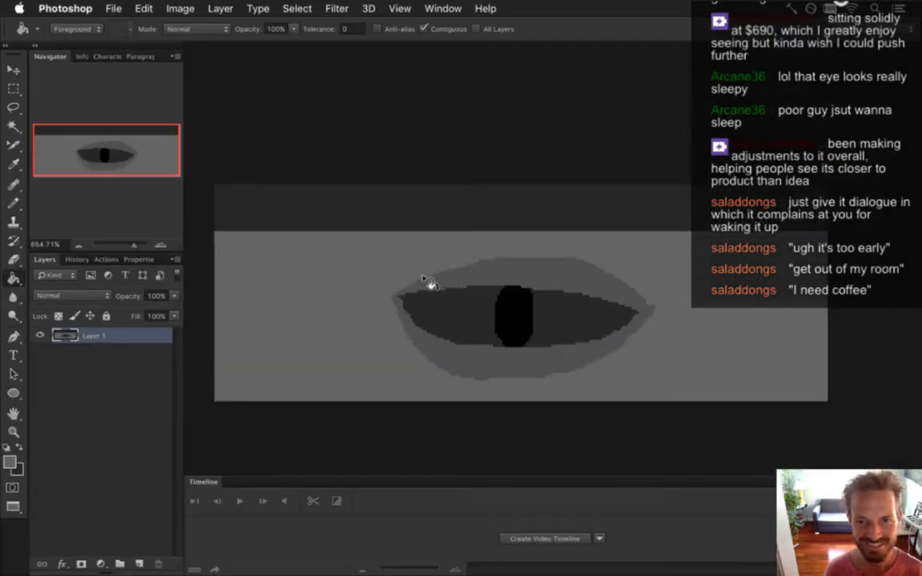
key(i)
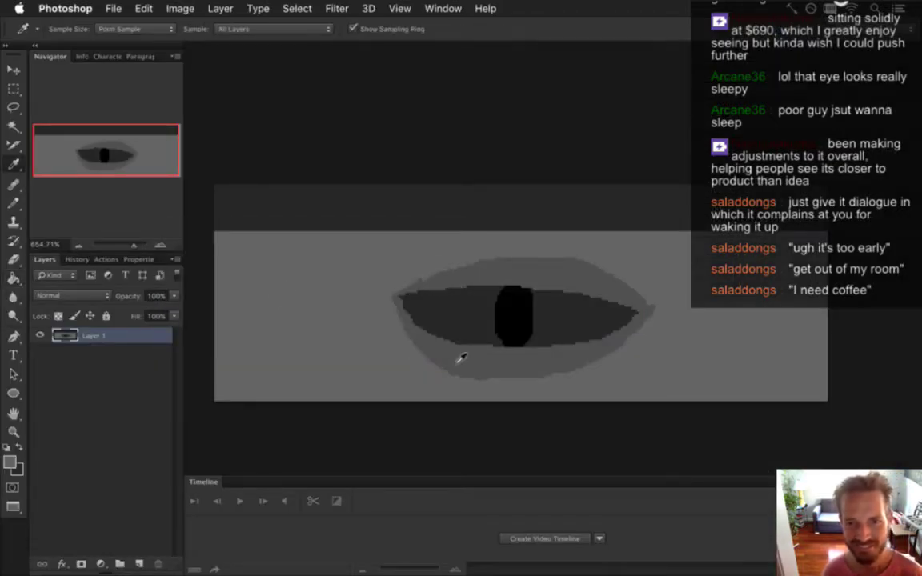
click(411, 353)
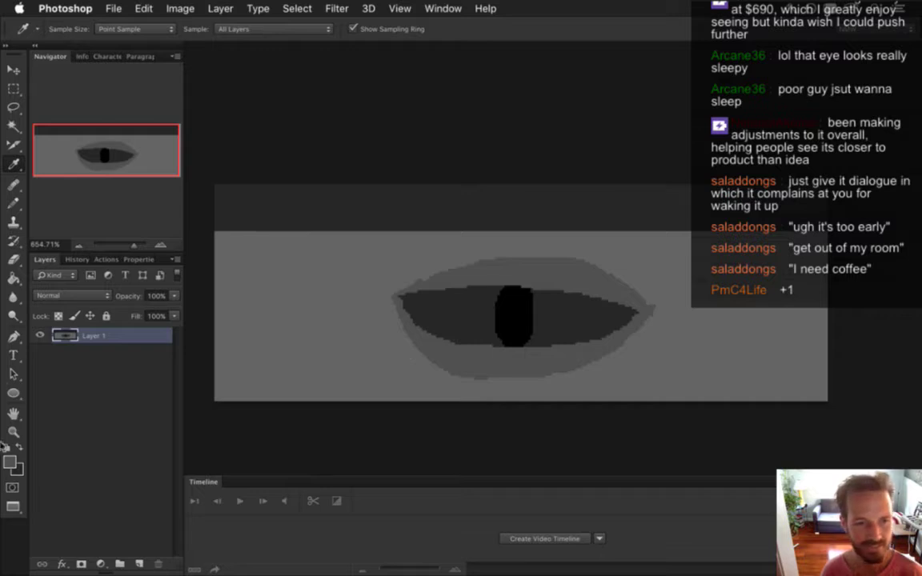
click(10, 461)
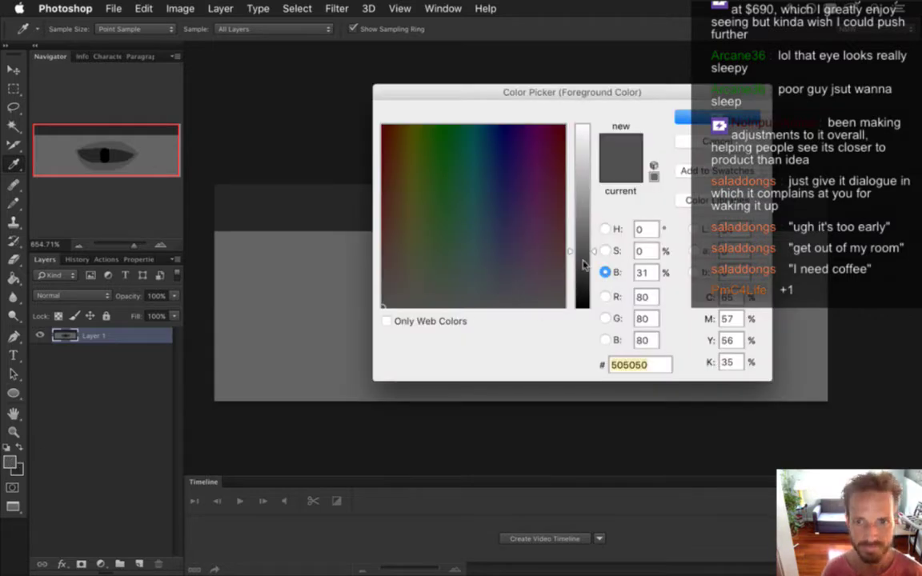
drag(583, 266, 584, 268)
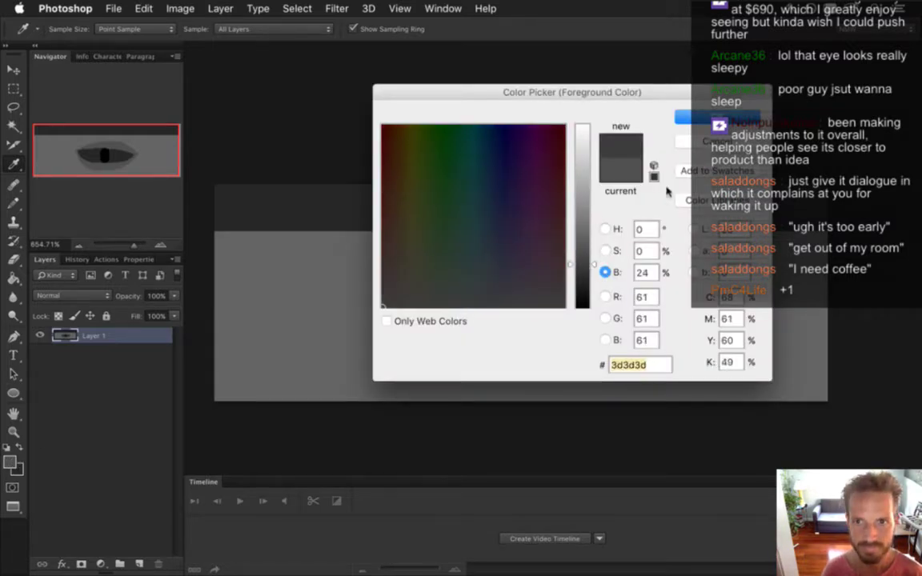
click(696, 117)
key(g)
click(495, 364)
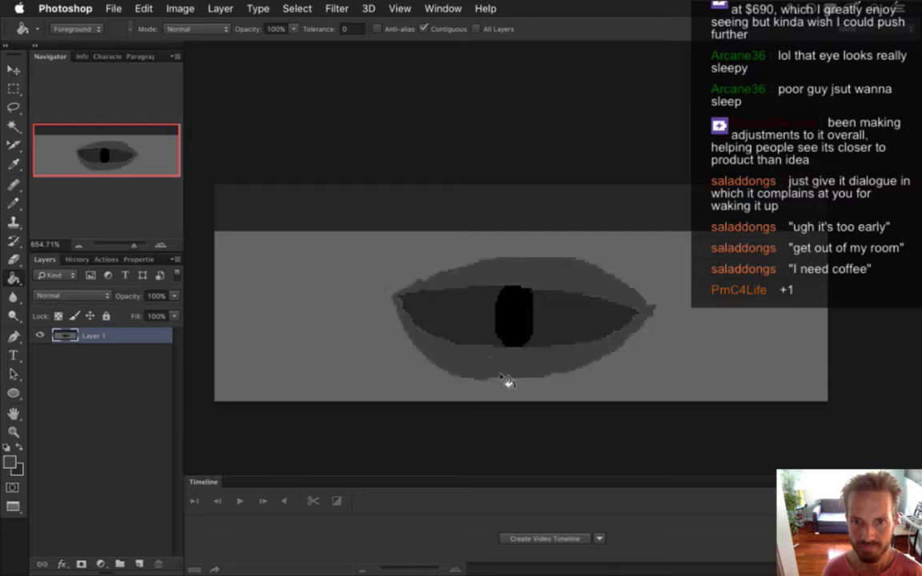
Sample the grey of the wall's front face, darken it to #4d4d4d, and refill the front face with it.
key(i)
click(344, 341)
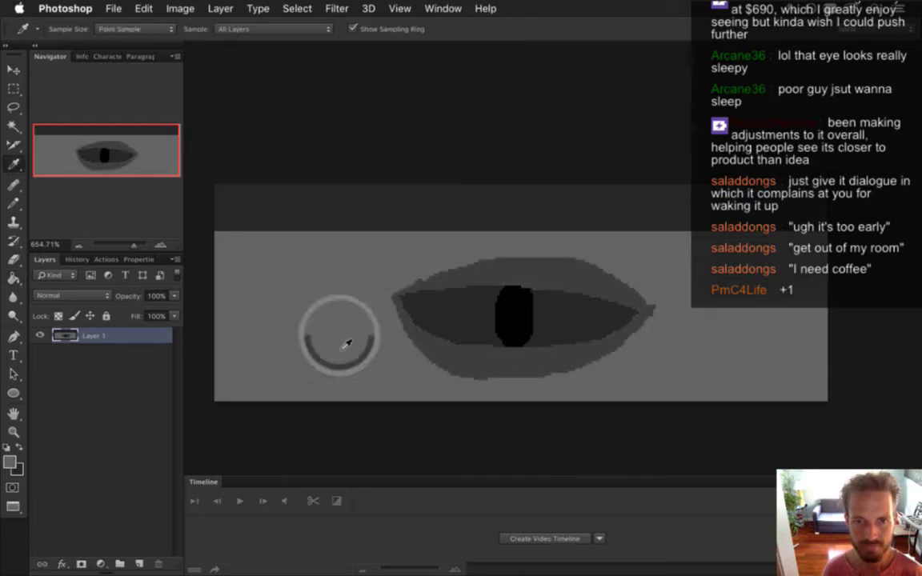
click(11, 462)
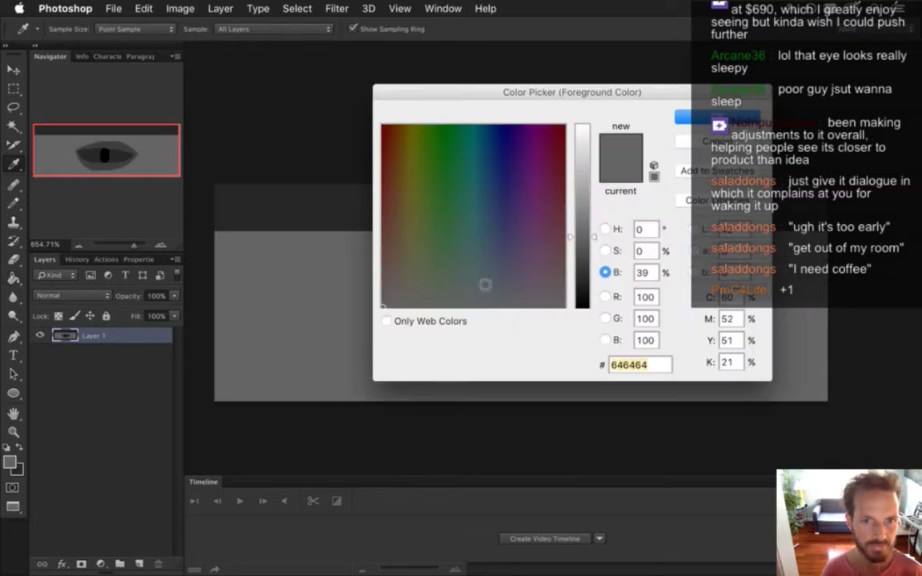
click(583, 255)
drag(584, 255, 583, 256)
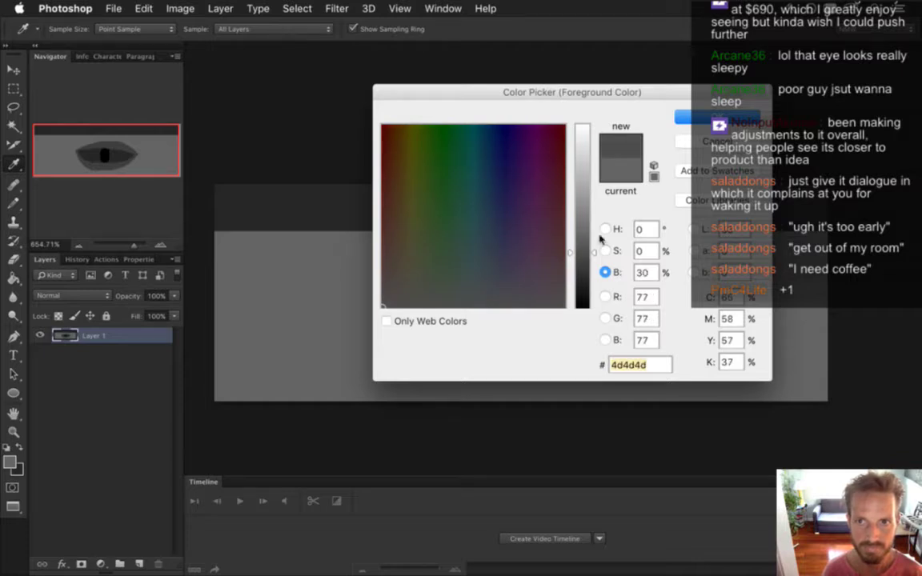
click(687, 120)
key(g)
click(372, 304)
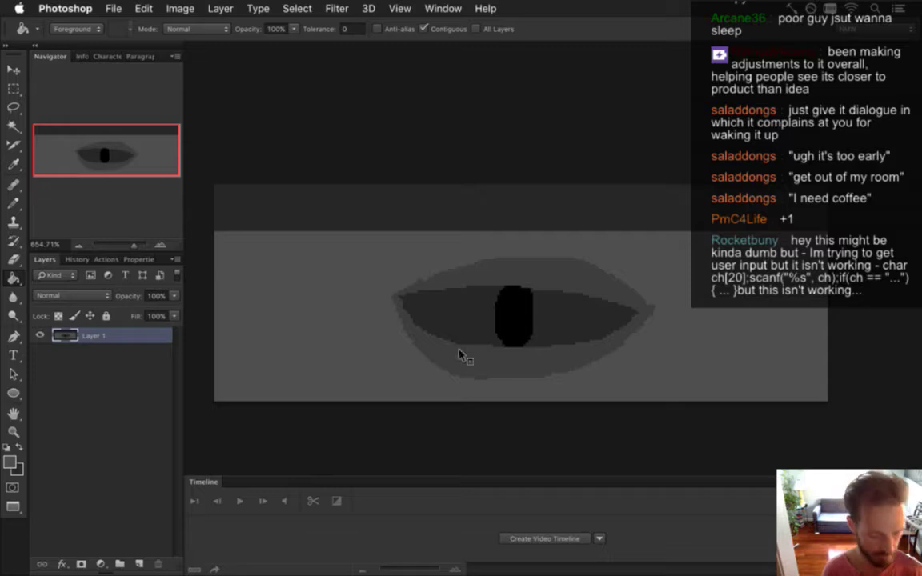
Export the darkened wall sprite for web over the existing FearWall0.png.
key(super+alt+shift+s)
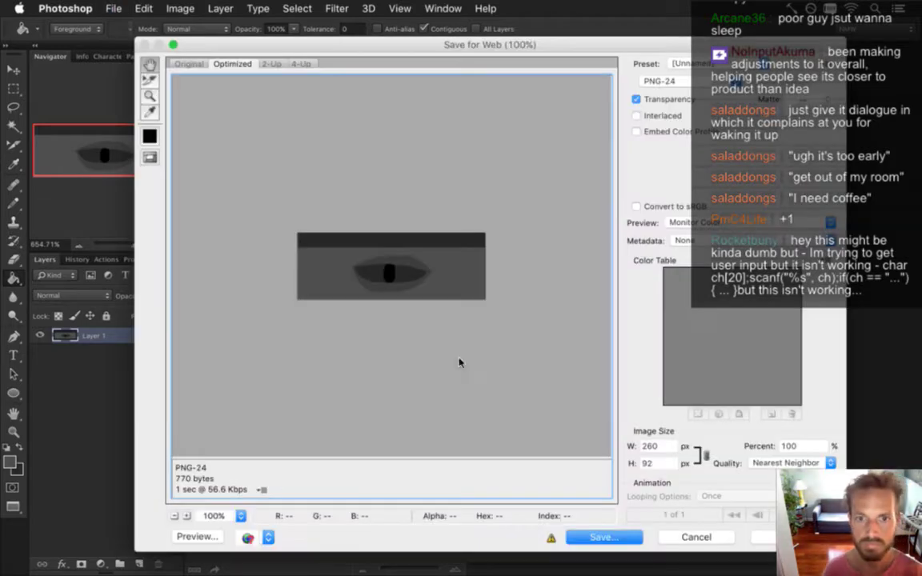
key(Return)
key(Right)
text(0)
key(Return)
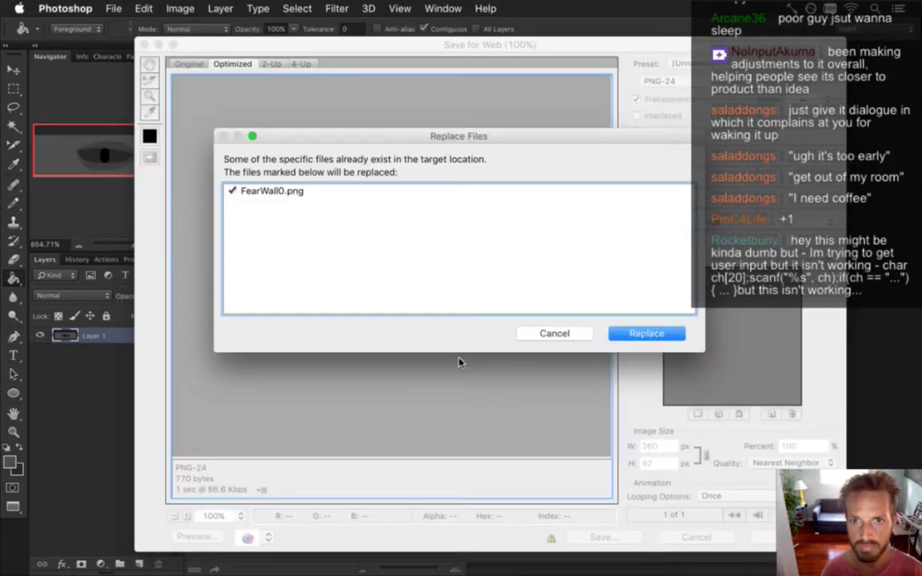
key(Return)
Switch to Xcode, run the game to view the darkened wall in the room, and quit the game.
key(super+Tab)
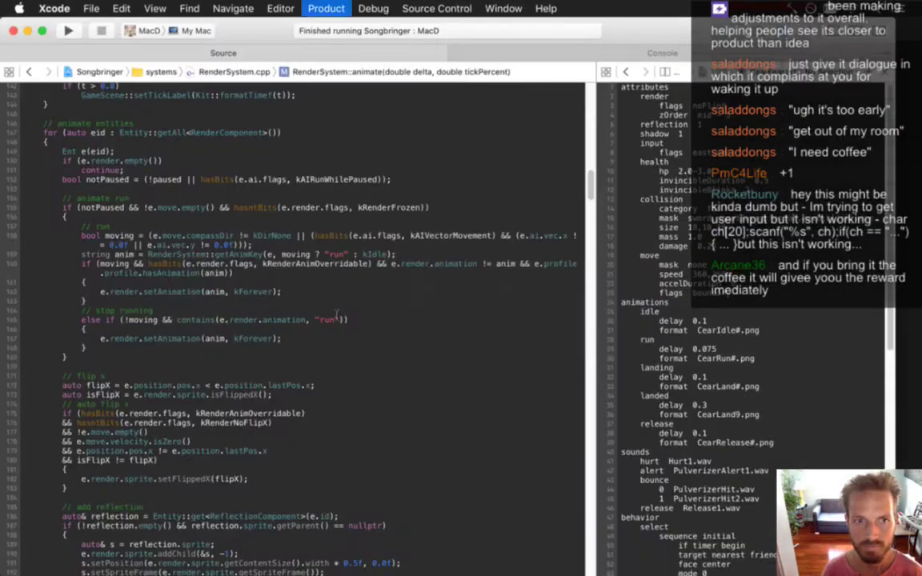
key(super+r)
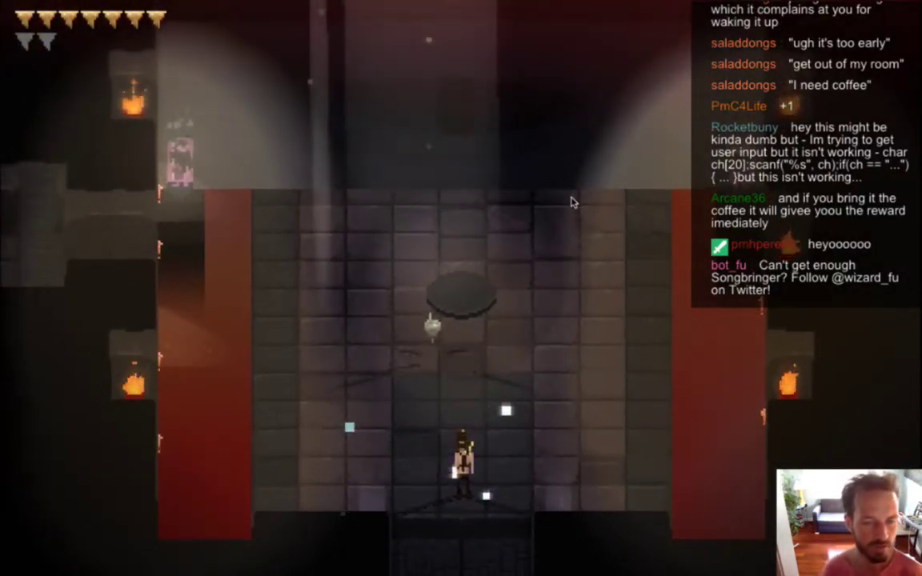
key(super+q)
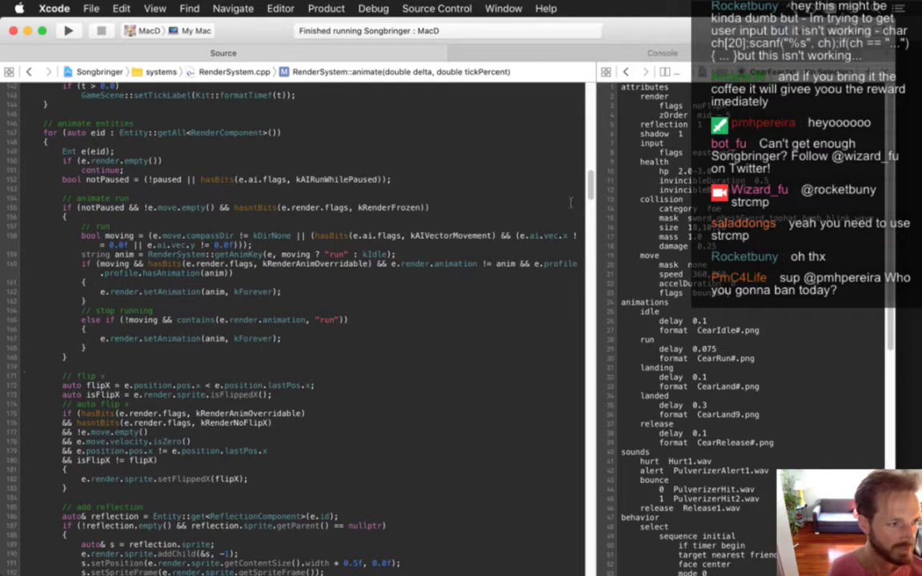
Run the game and move the hero up through the boss room, striking at the advancing wall.
key(super+r)
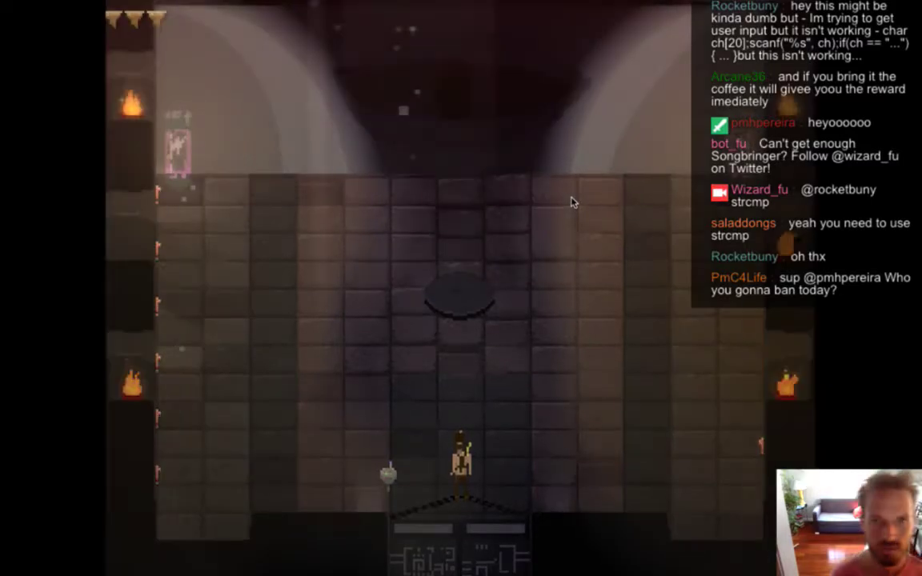
key(Left)
key(space)
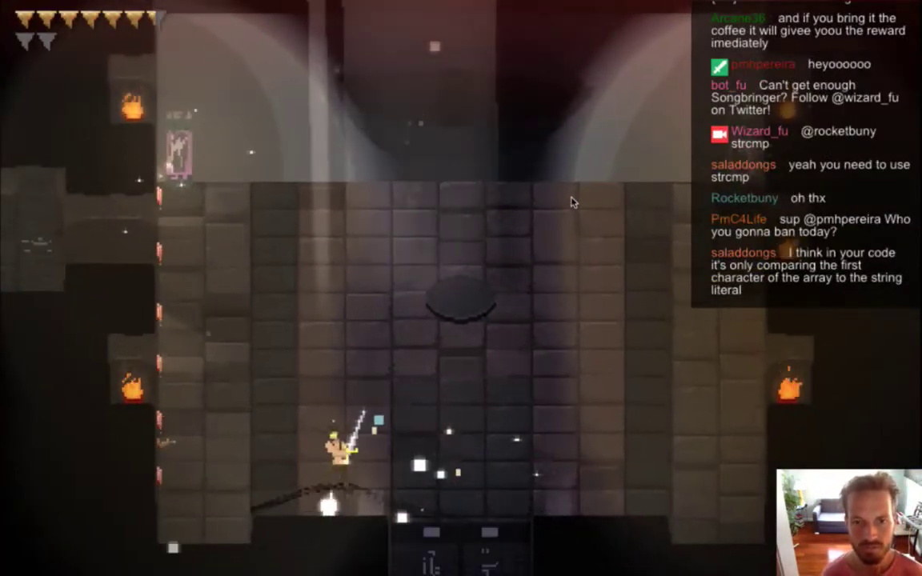
key(Right)
key(Up)
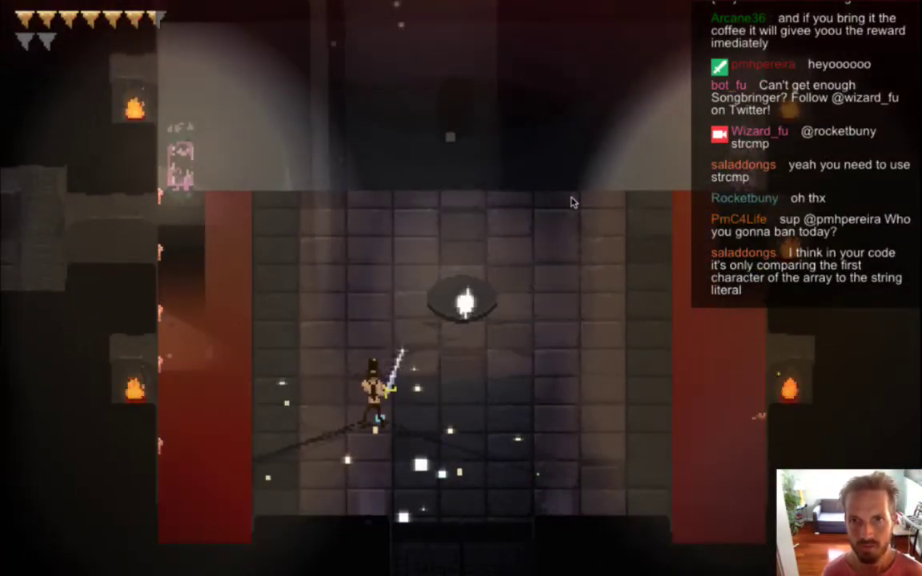
key(Left)
key(Right)
key(Up)
key(Right)
key(Up)
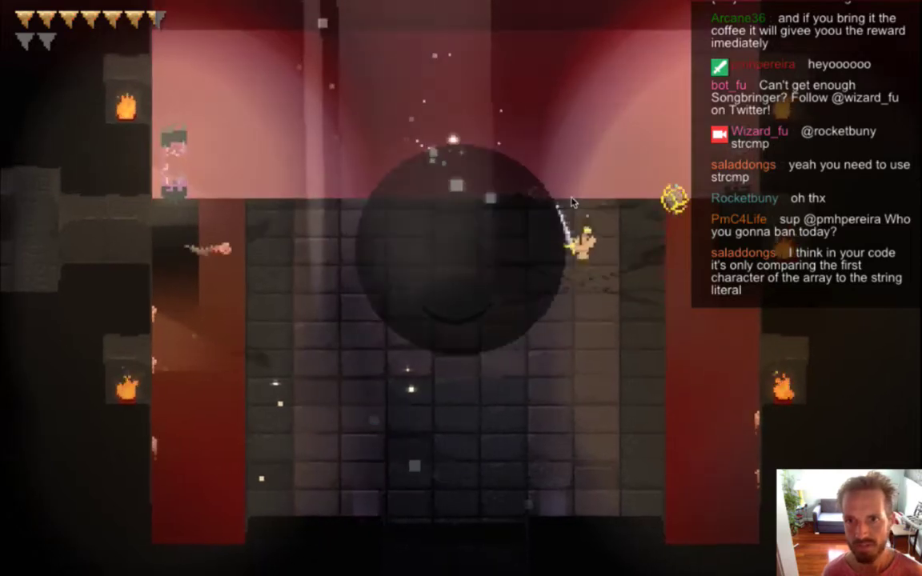
key(space)
key(Up)
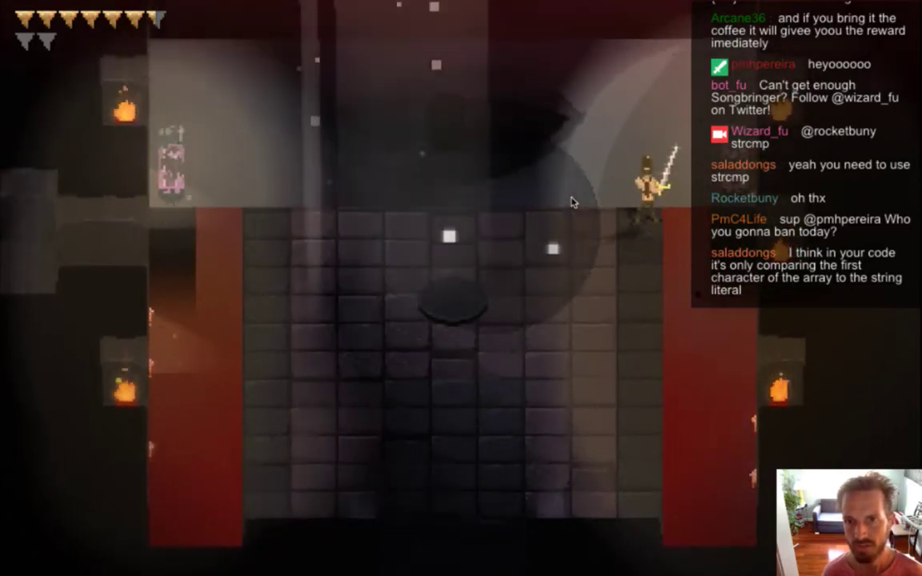
Fight around the boss room to examine the wall's darkened eye as it advances, and quit the game.
key(Down)
key(a)
key(s)
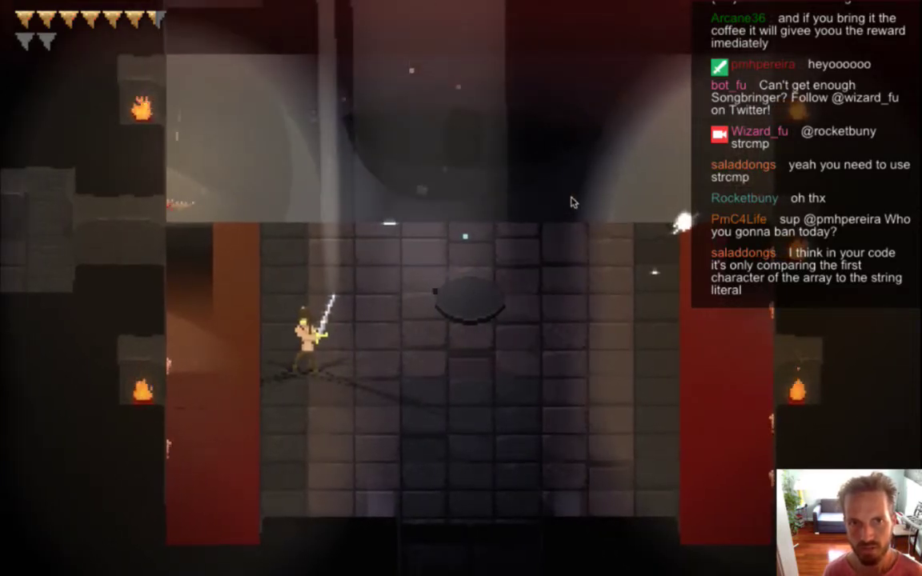
key(w)
key(d)
key(w)
key(d)
key(s)
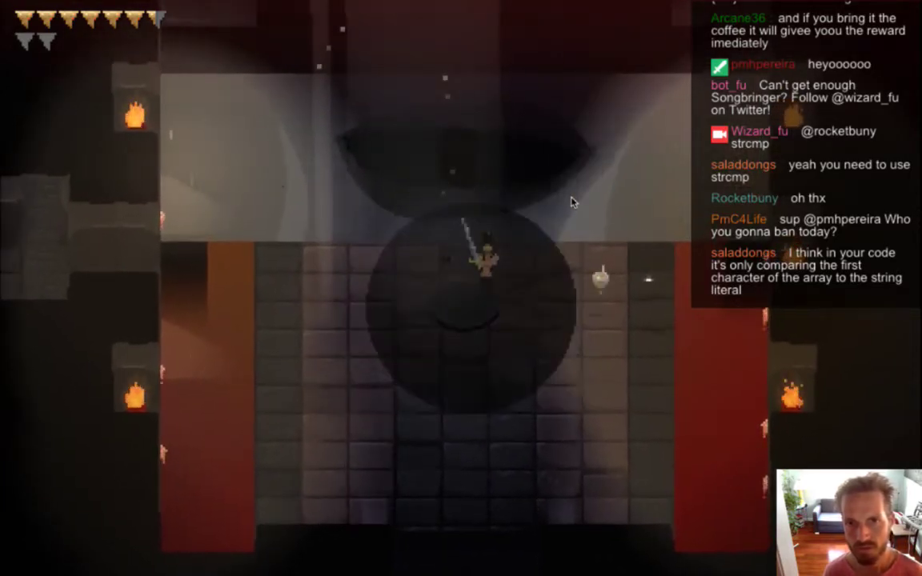
key(s)
key(a)
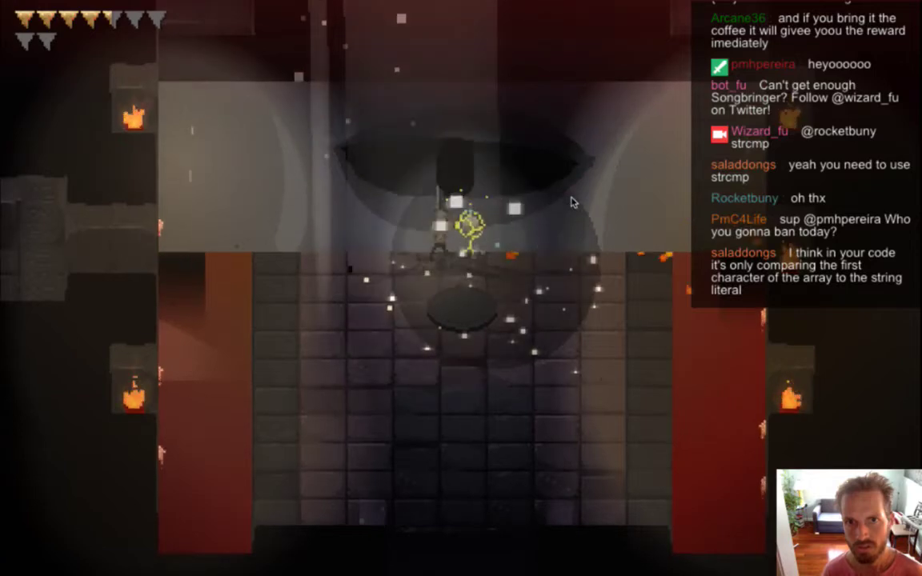
key(s)
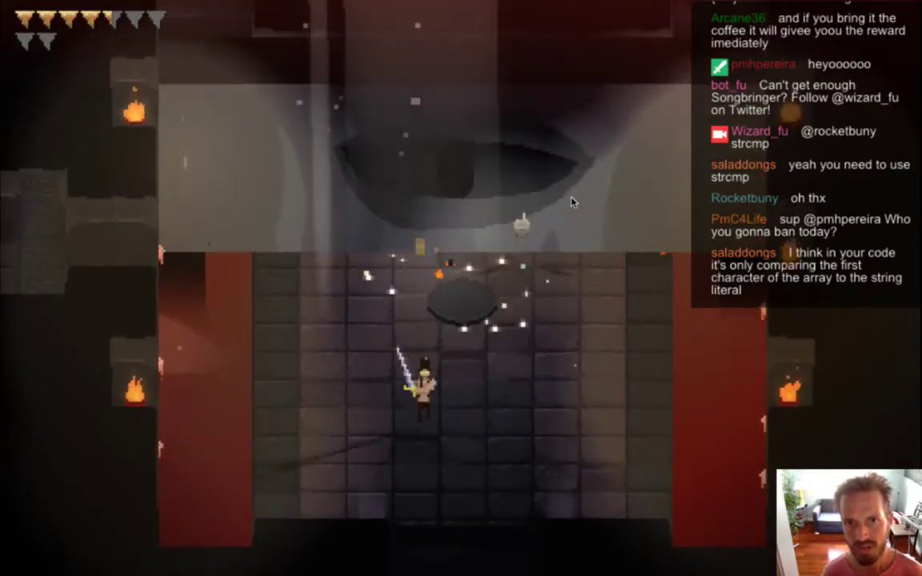
key(d)
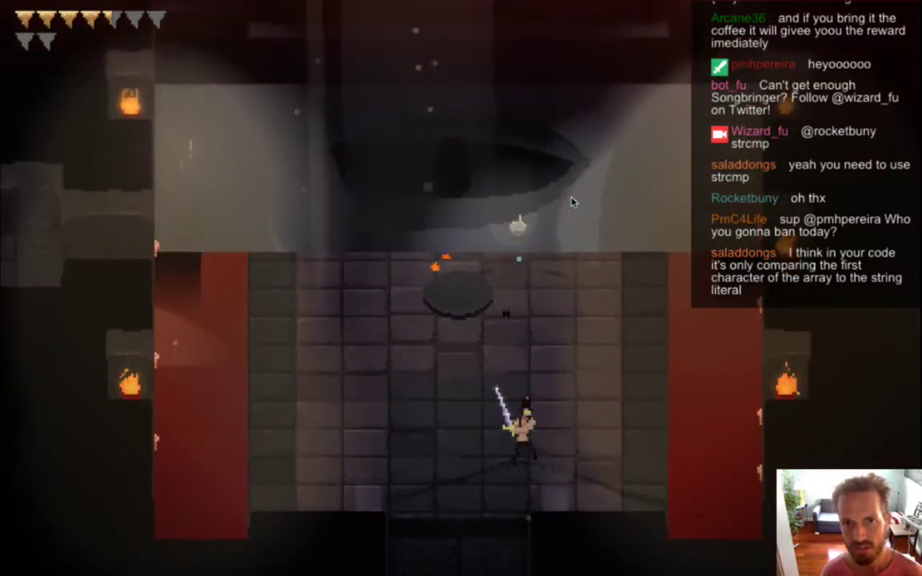
key(s)
key(a)
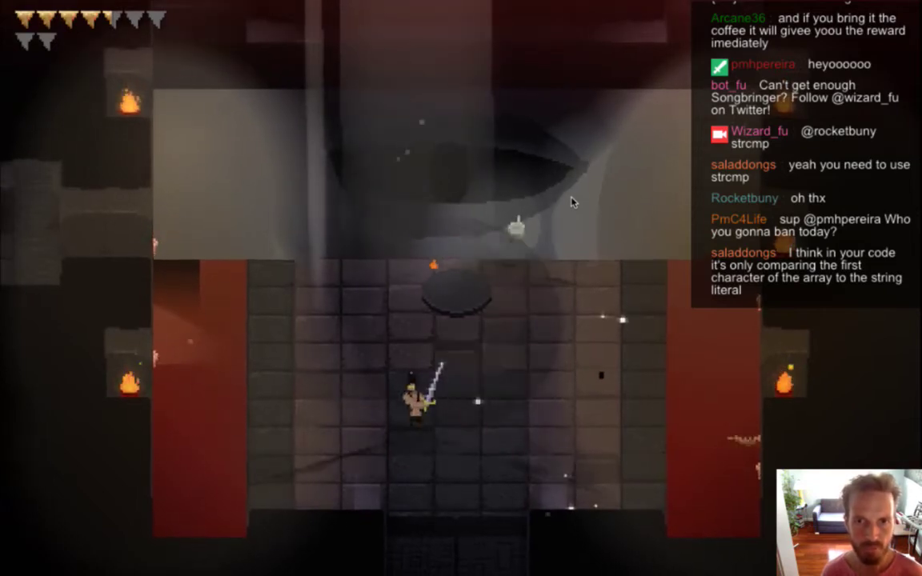
key(w)
key(d)
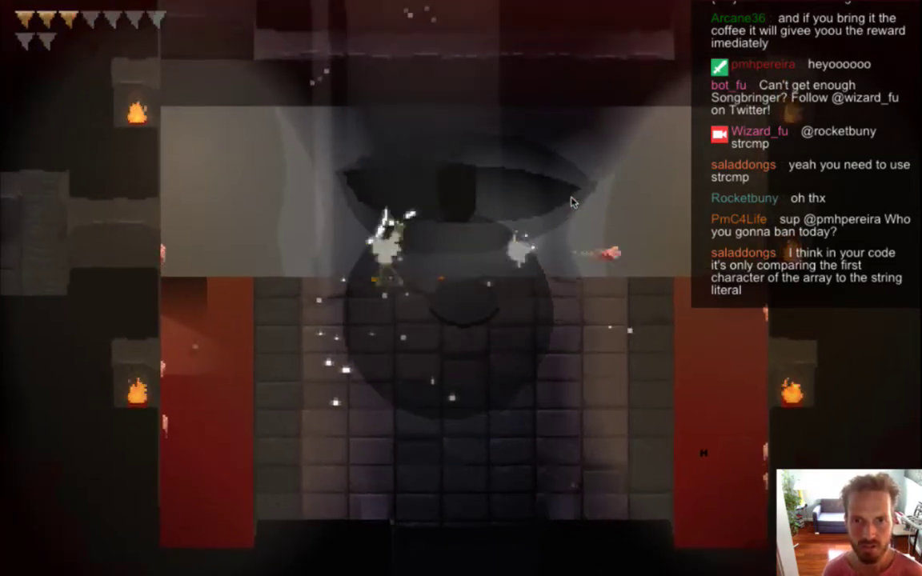
key(d)
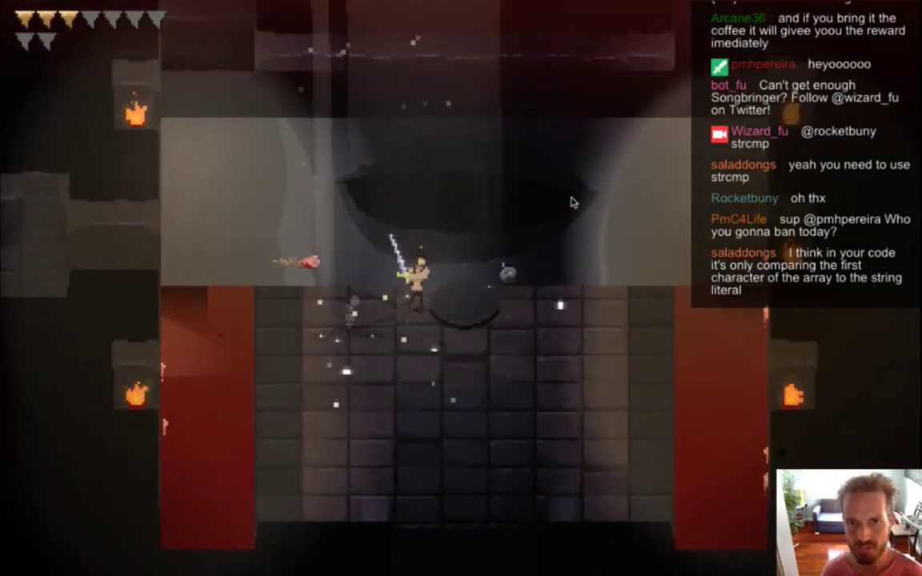
key(s)
key(d)
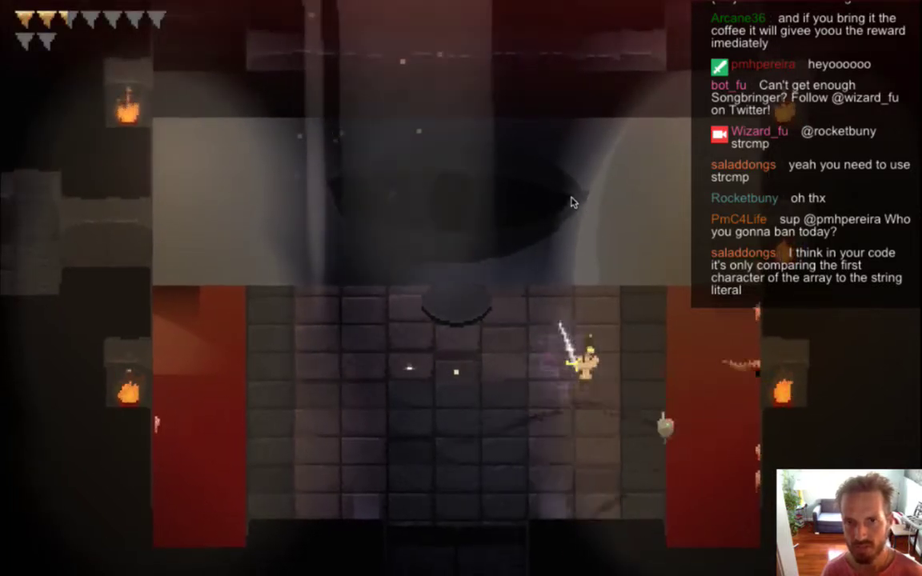
key(s)
key(a)
key(d)
key(w)
key(a)
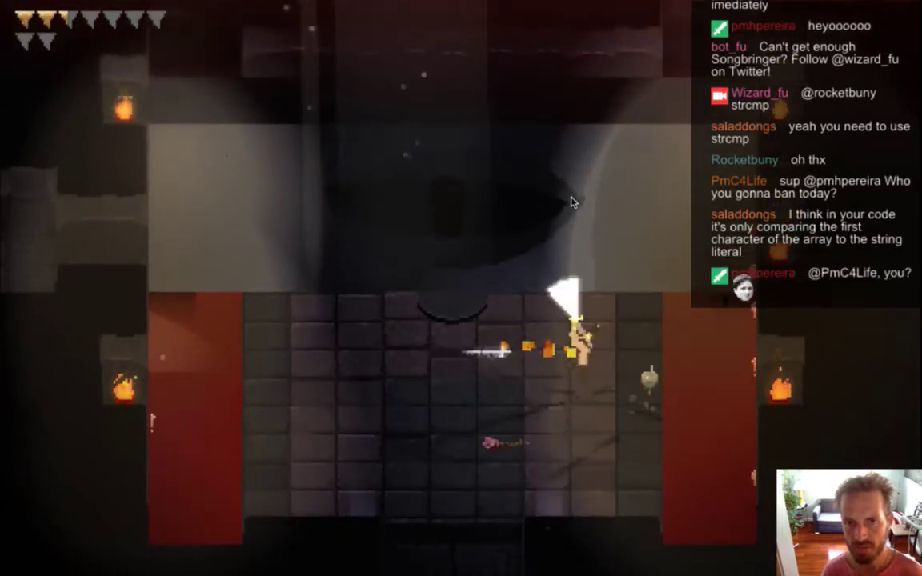
key(w)
key(d)
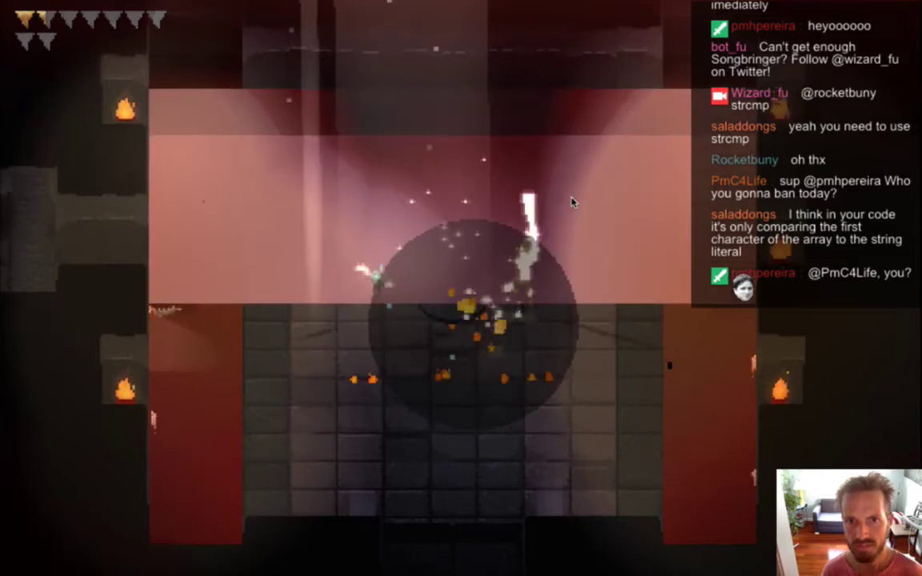
key(s)
key(s)
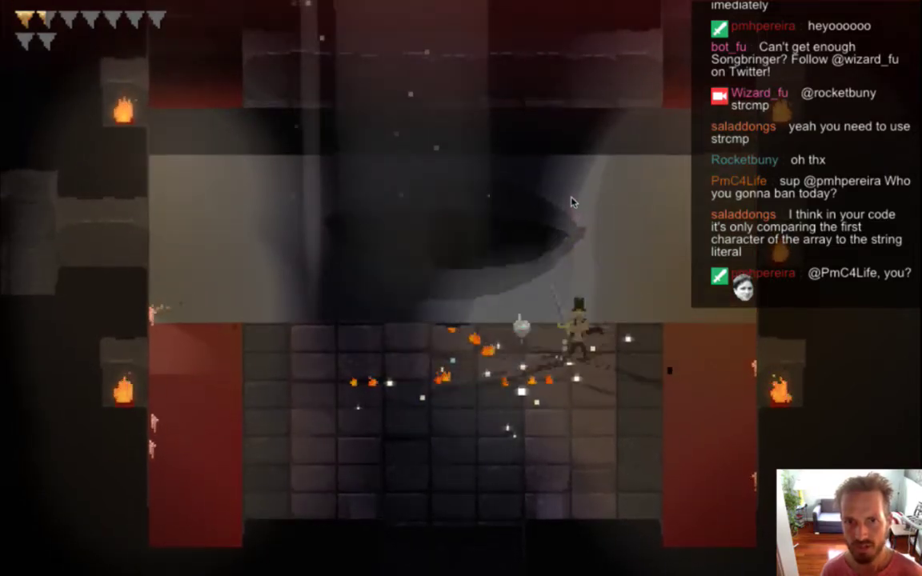
key(a)
key(super+q)
Switch to Photoshop, sample the grey of the wall's front face, and fill the eye area on both sides of the pupil with it.
key(super+Tab)
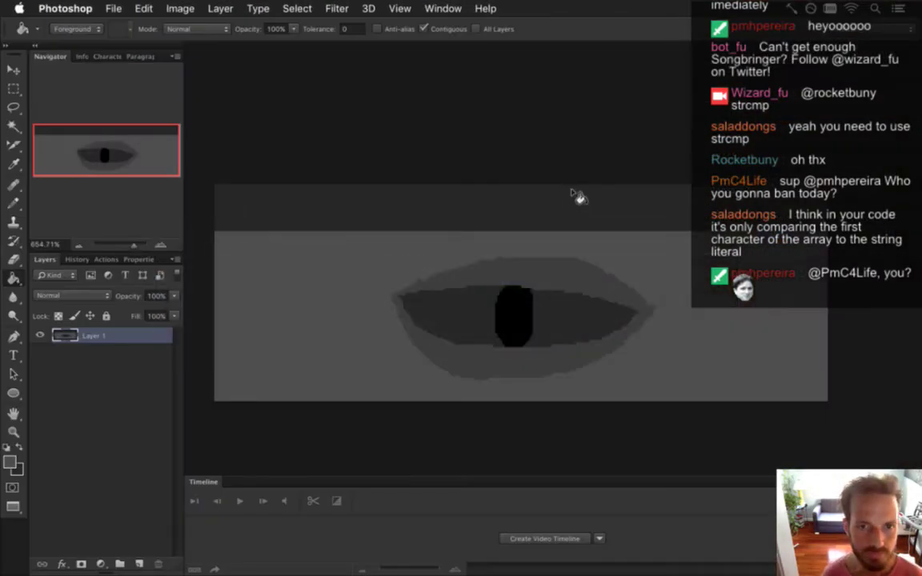
alt+click(267, 282)
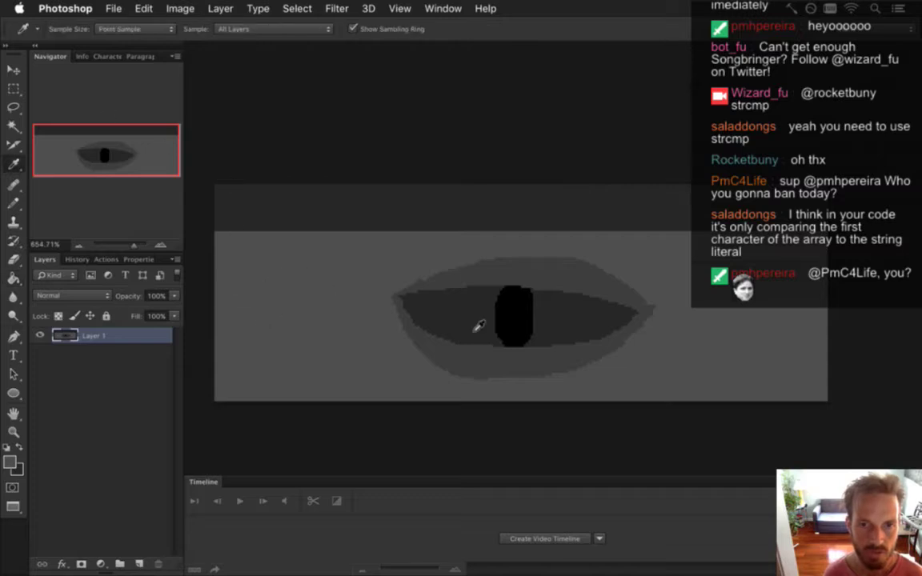
click(452, 300)
click(564, 313)
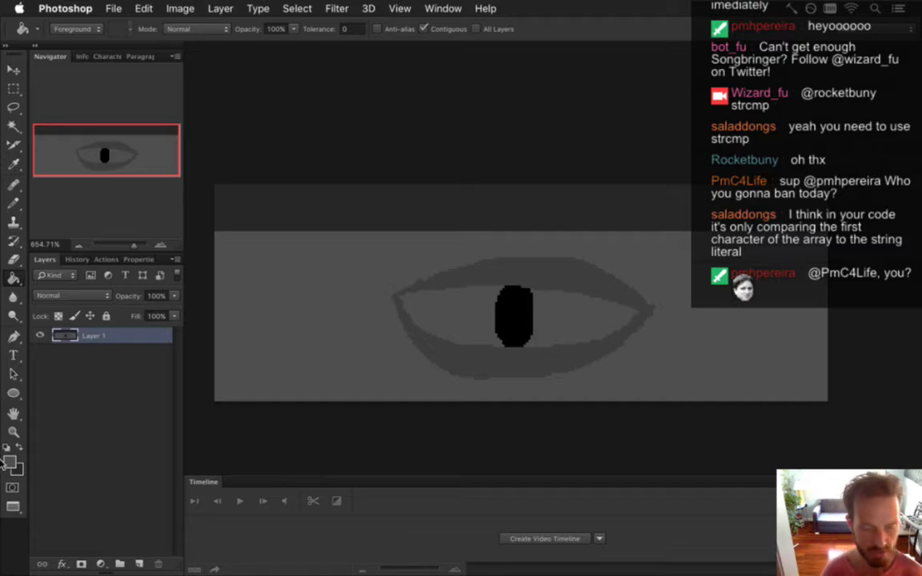
Export the recoloured wall sprite for web, replacing the existing FearWall0.png.
key(super+alt+shift+s)
key(Return)
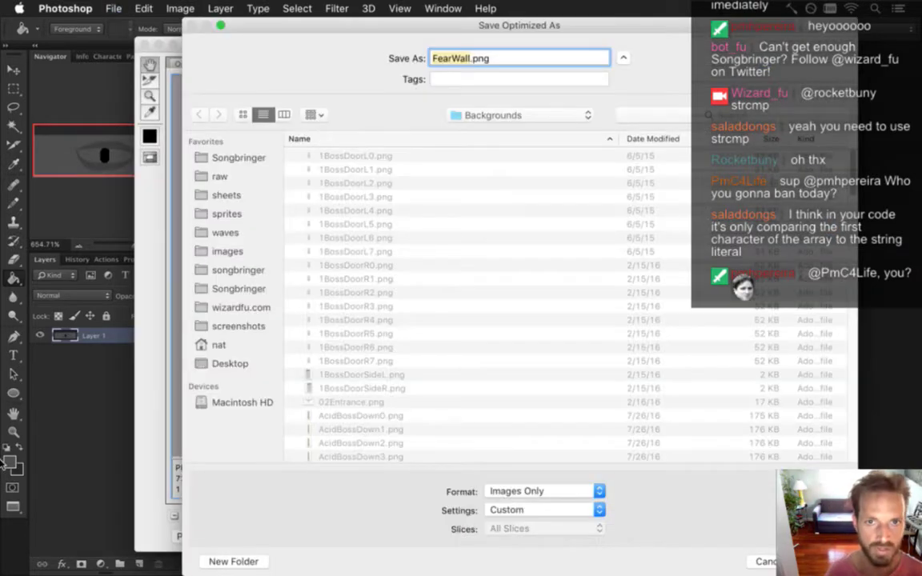
key(Right)
text(2)
key(Return)
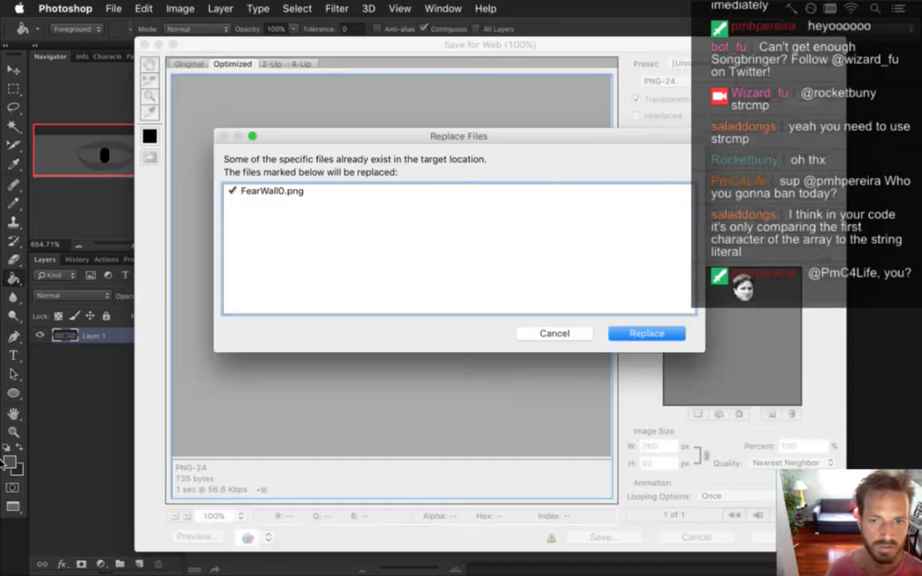
key(Return)
Switch to Xcode, run the game to check the recoloured eye on the moving wall, and quit the game.
key(super+Tab)
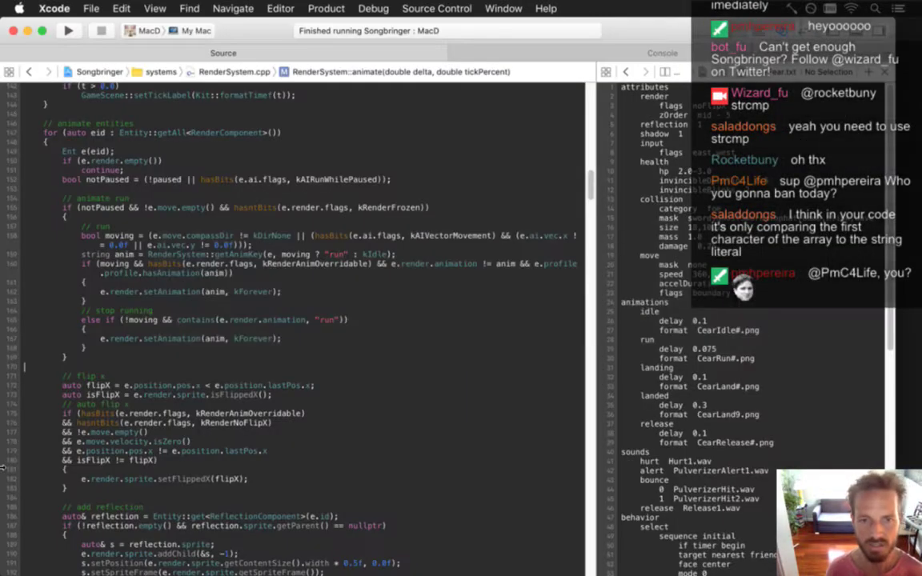
key(super+r)
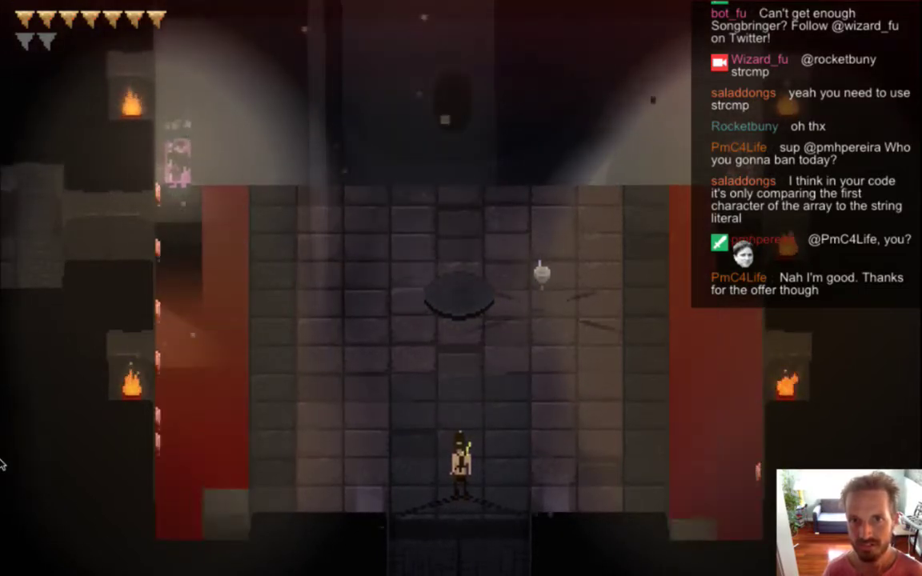
key(Up)
key(Right)
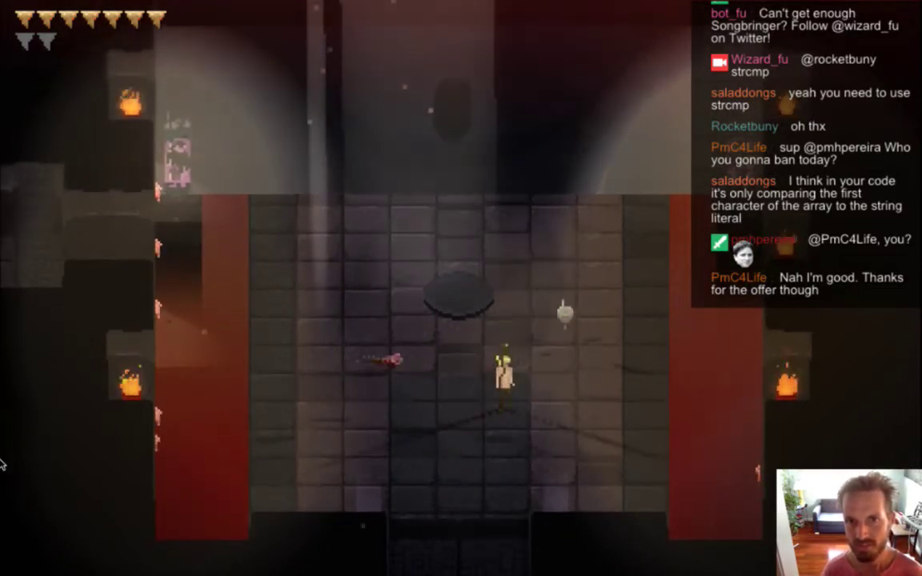
key(Left)
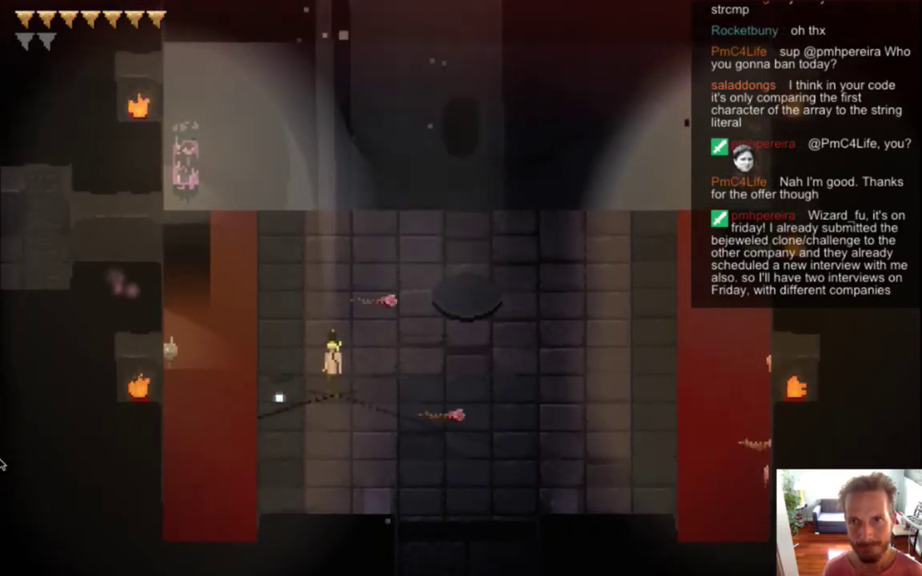
key(space)
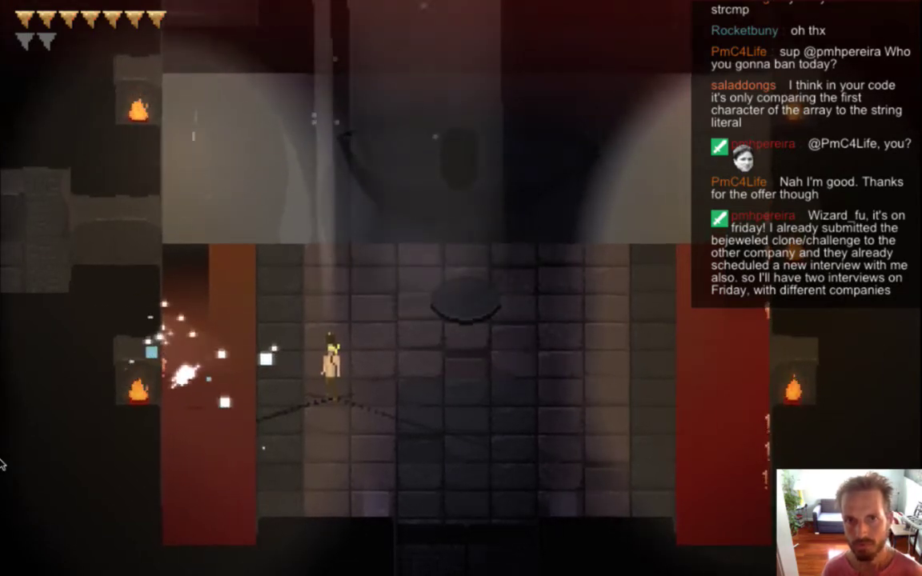
key(super+q)
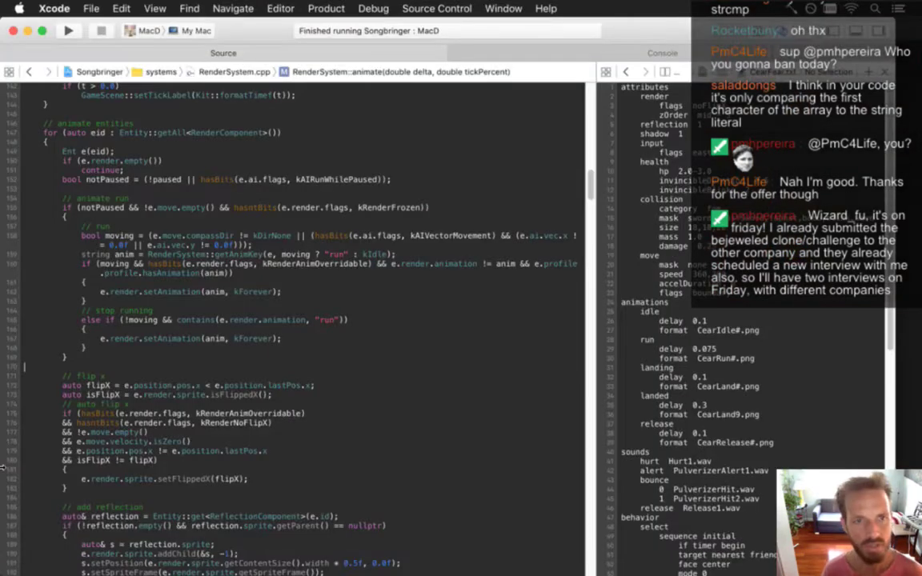
Open AreaPatterns.cpp and change the fear dungeon boss pattern's kTileLightSconce tile to the pillar variant.
key(super+shift+o)
text(arpa)
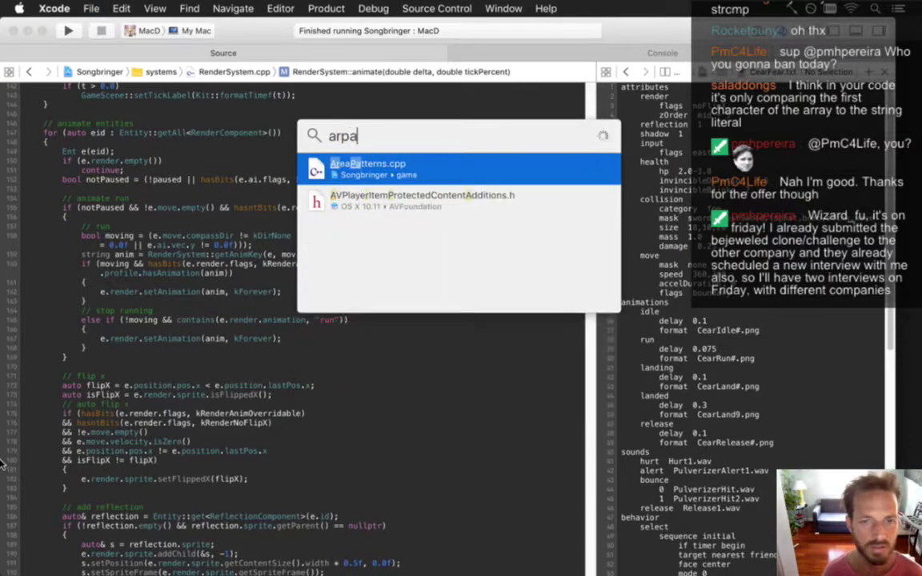
key(Return)
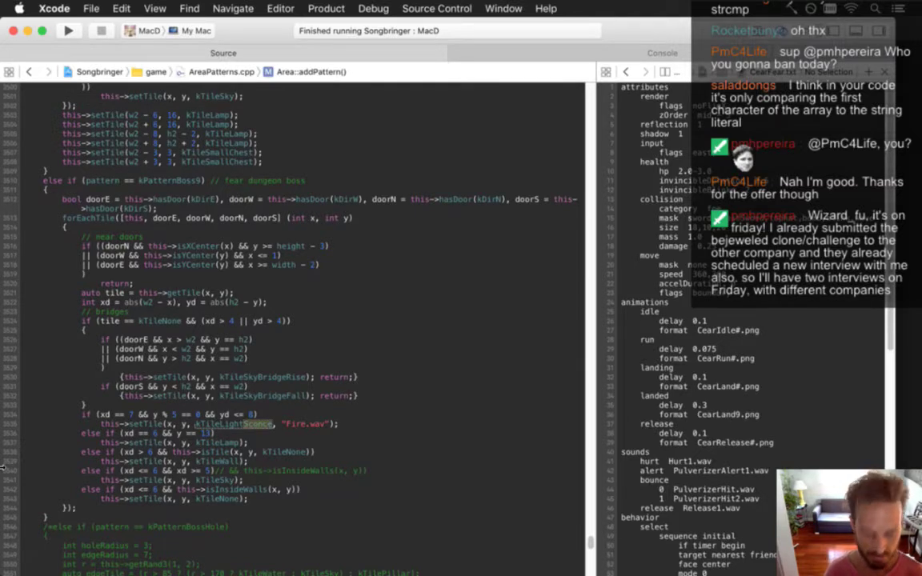
text(illar)
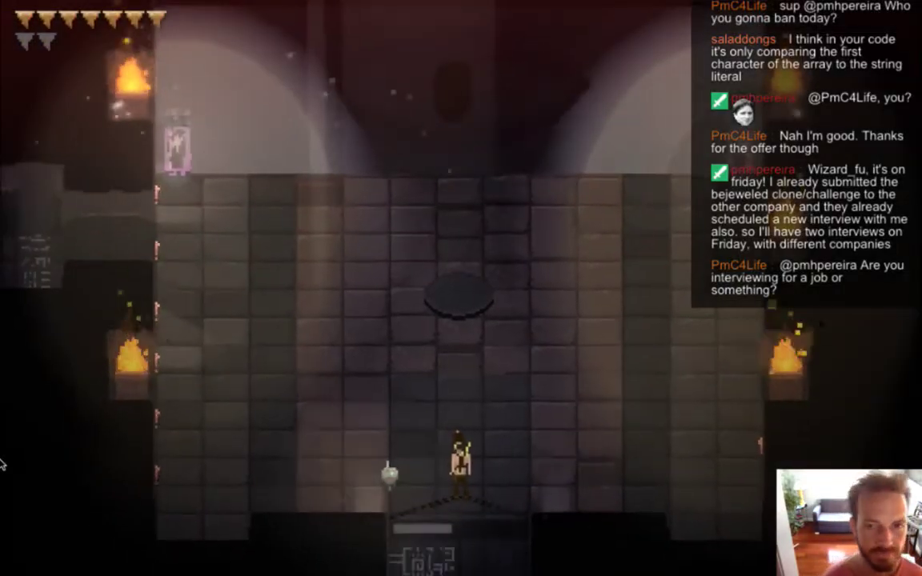
Playtest the fear dungeon boss room by walking the character around the floor while the wall advances, observing the pillar lights.
key(Right)
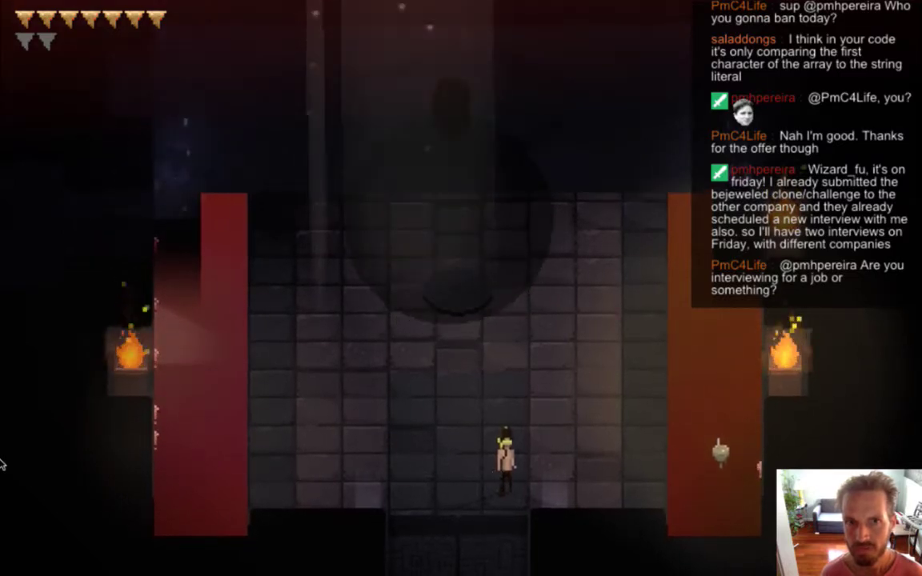
key(Up)
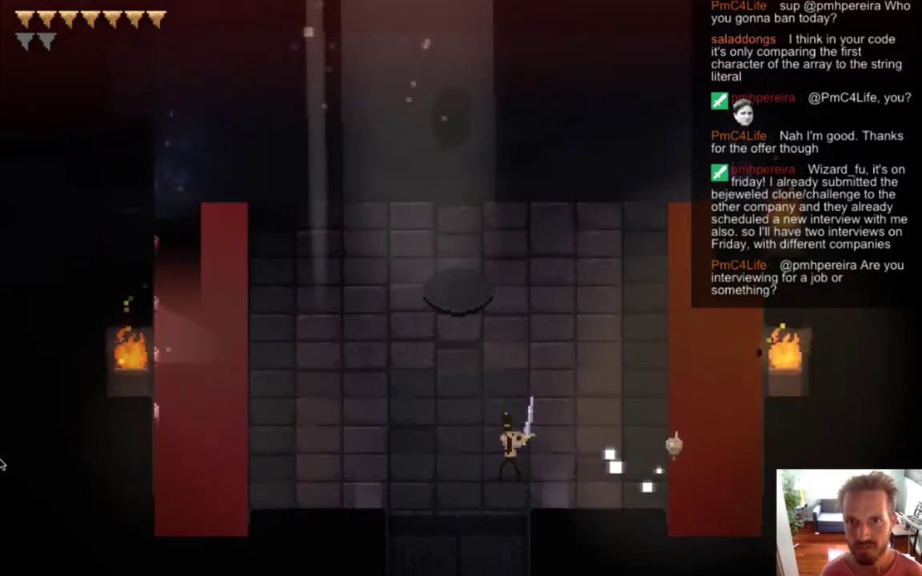
key(Left)
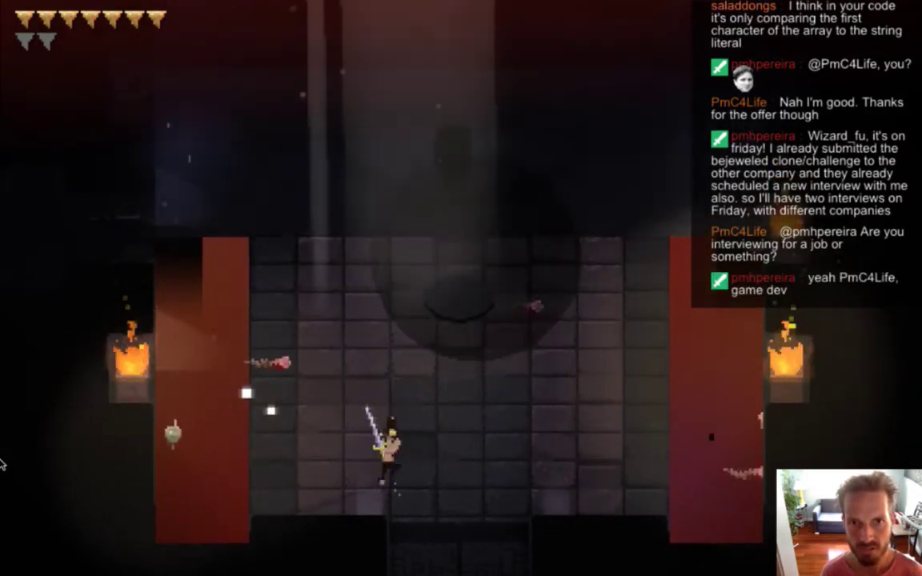
key(Right)
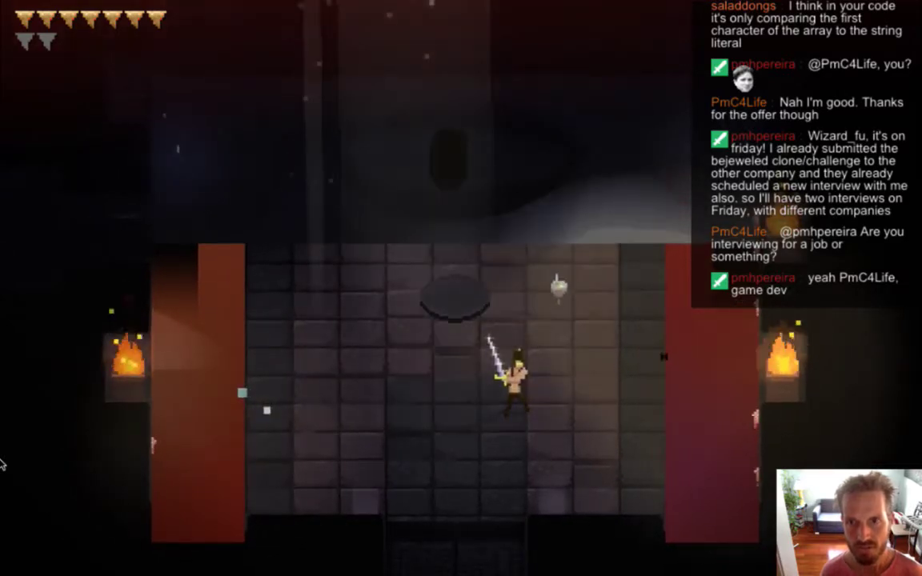
key(Down)
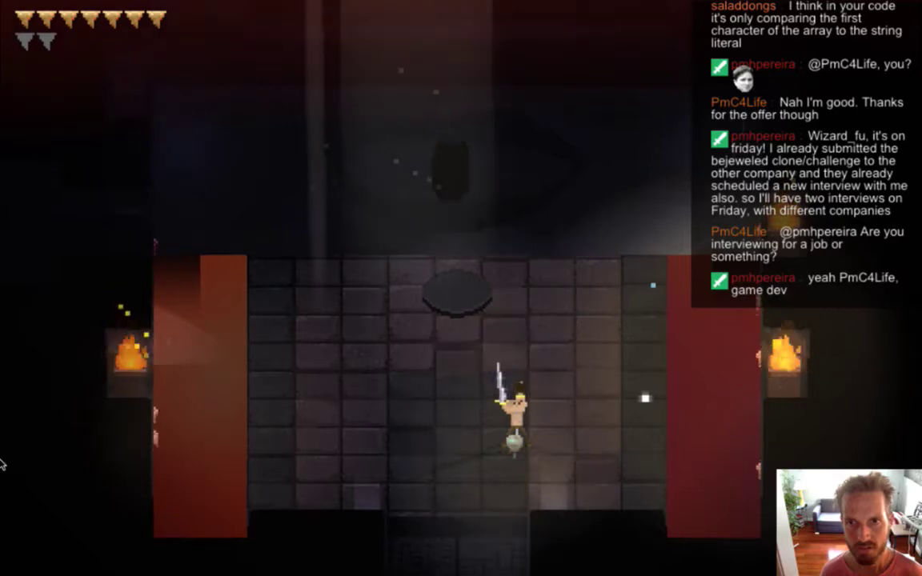
key(Right)
key(Up)
key(Up)
key(Right)
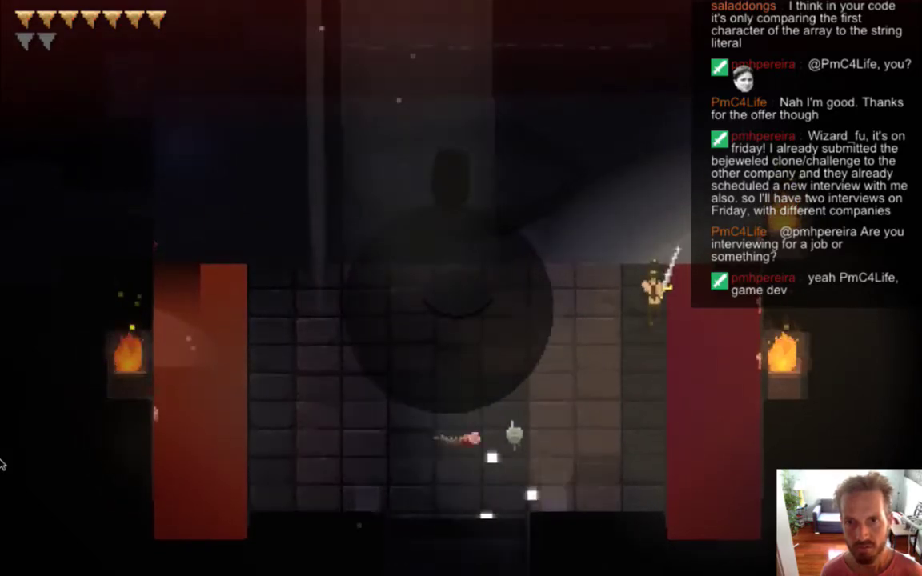
key(Left)
key(Down)
key(Down)
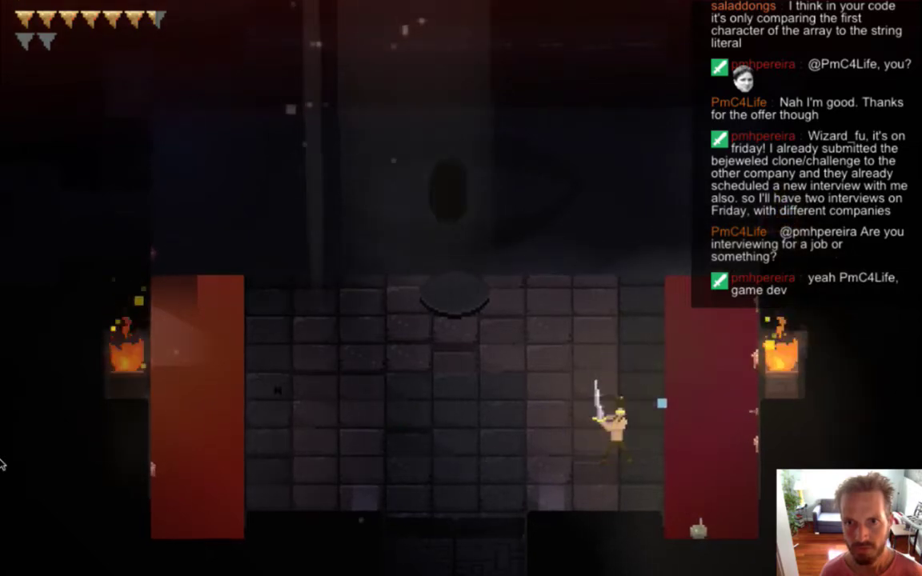
key(Left)
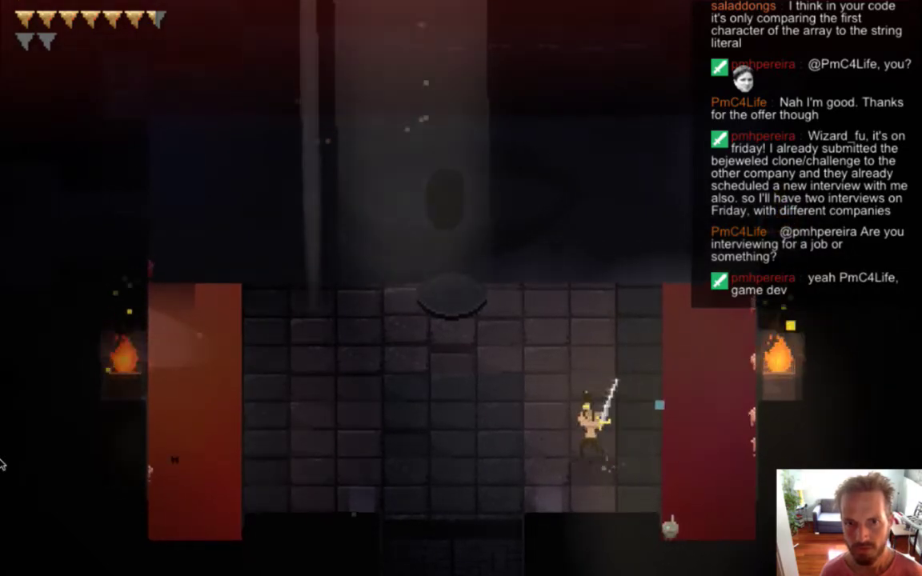
key(Up)
key(space)
key(Left)
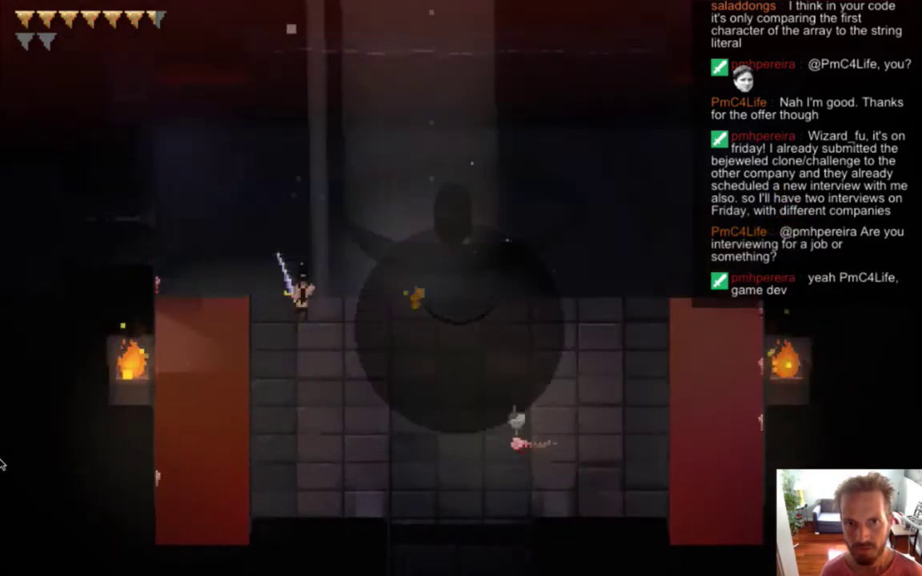
Attack the advancing wall with the sword while moving across its front, checking the damage flash and the eye's look under the lights.
key(space)
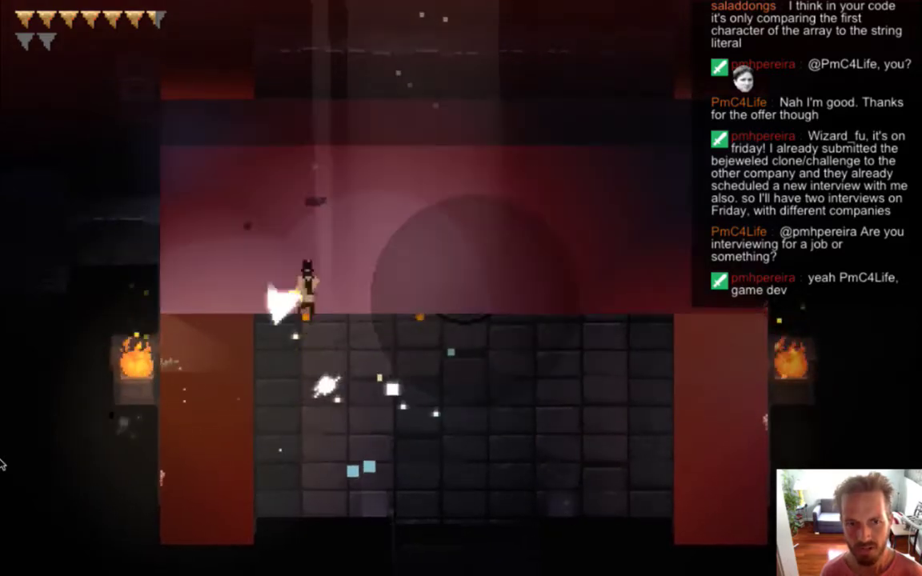
key(Down)
key(Right)
key(space)
key(Left)
key(space)
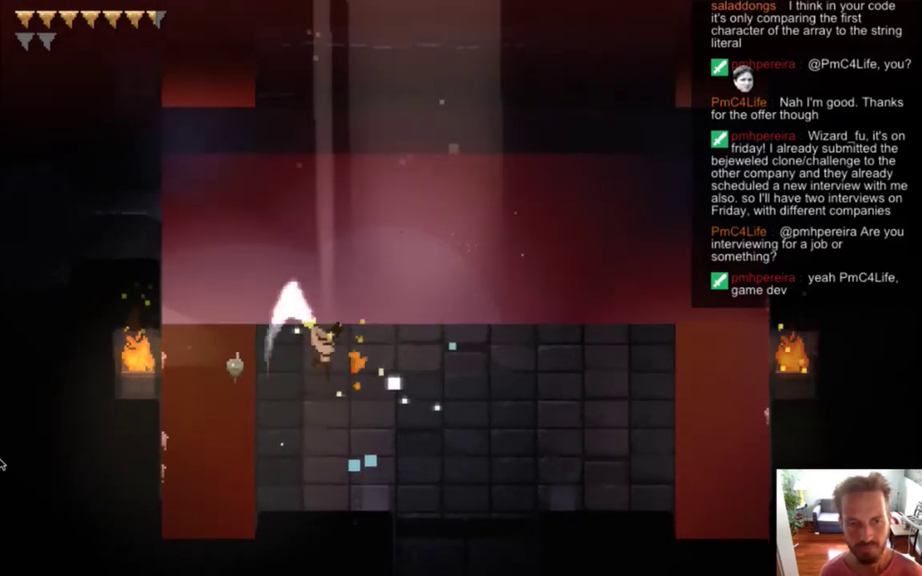
key(Right)
key(Up)
key(Up)
key(Right)
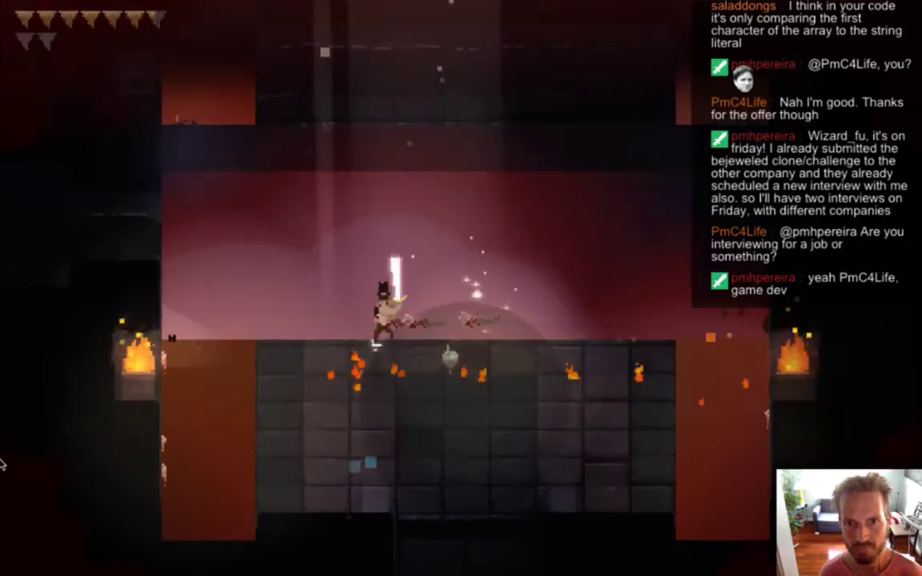
key(space)
key(Right)
key(Down)
key(space)
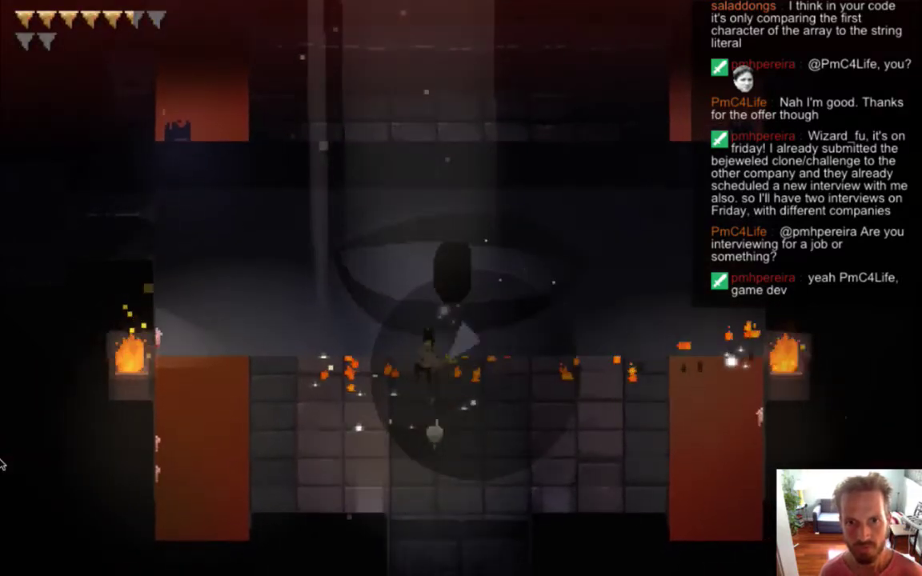
key(Right)
key(Down)
key(Right)
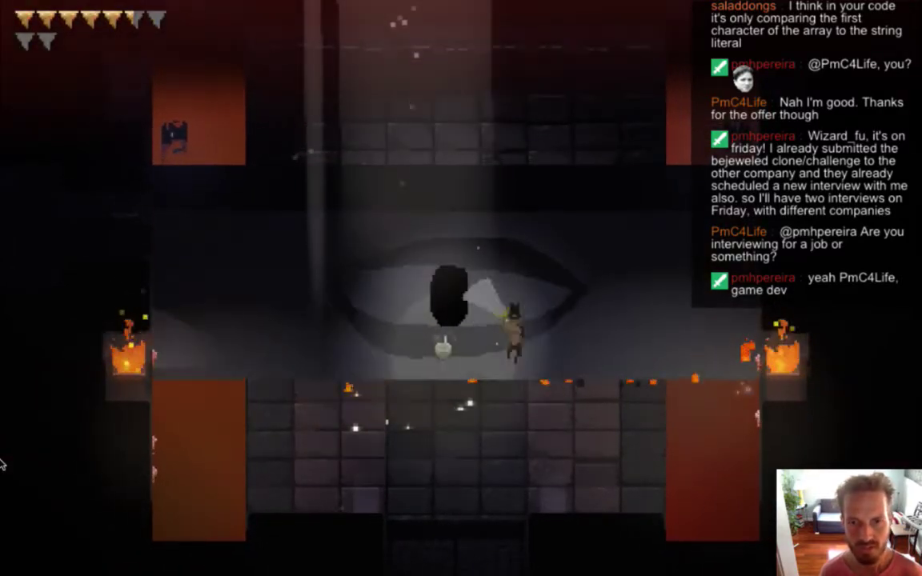
key(Down)
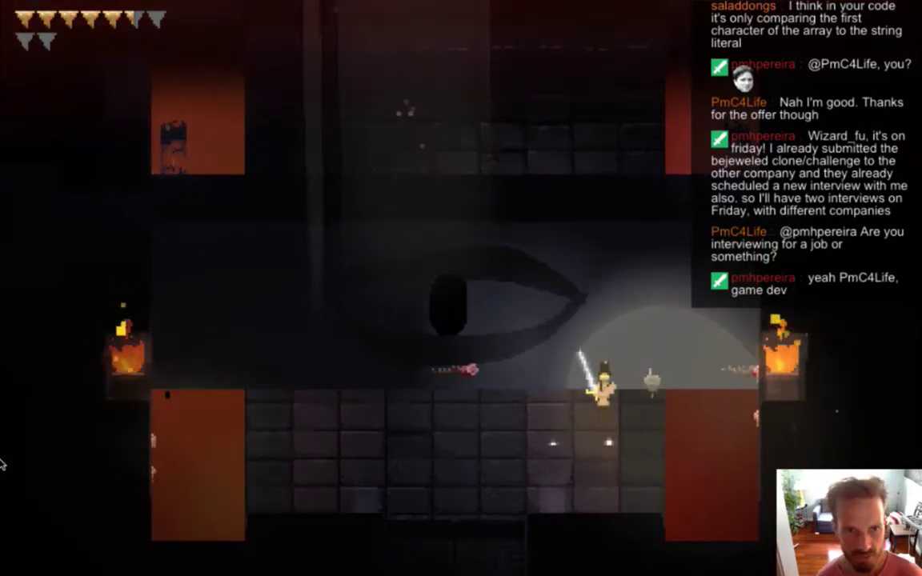
Keep striking the wall as it closes in on the bottom of the room, testing the fight through to the character's death.
key(space)
key(Right)
key(Left)
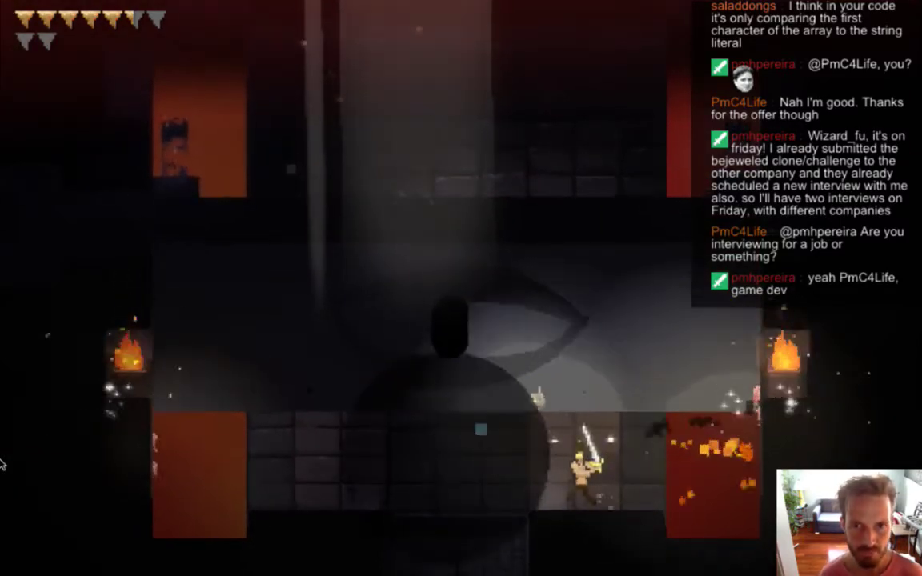
key(Up)
key(space)
key(Right)
key(Left)
key(Left)
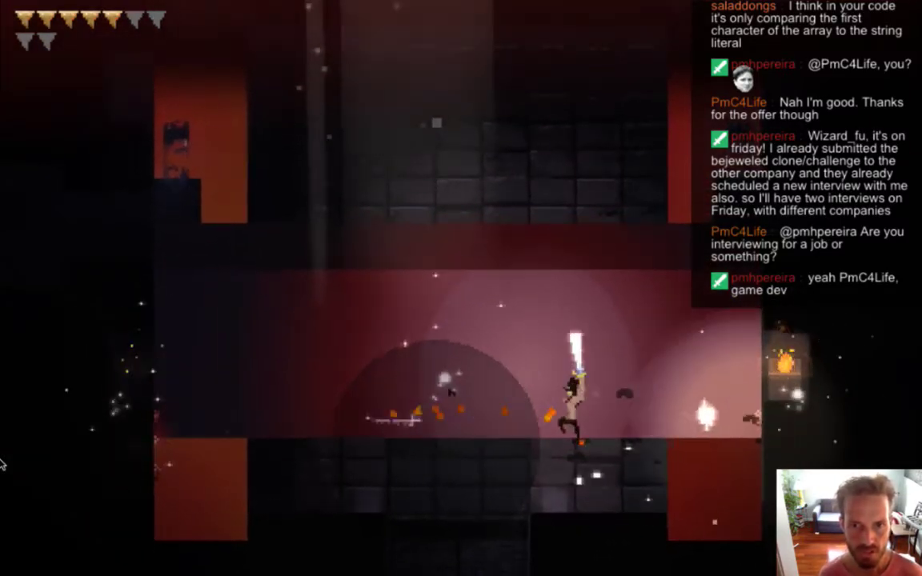
key(space)
key(Right)
key(Left)
key(space)
key(space)
key(space)
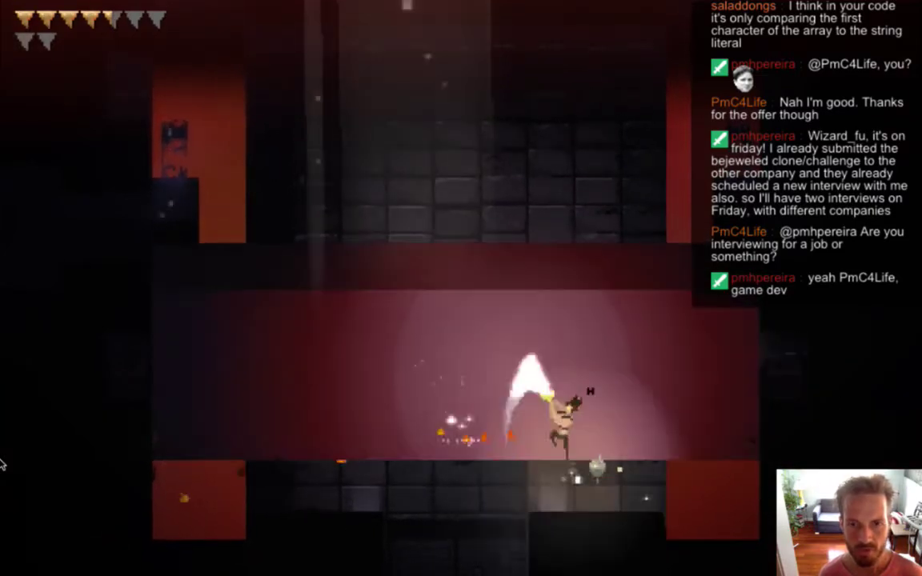
key(Left)
key(space)
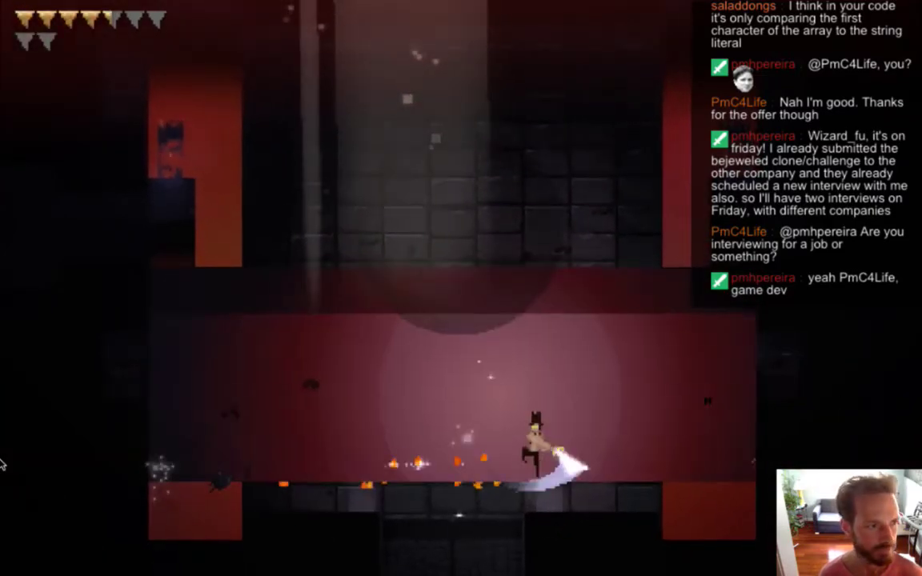
key(Right)
key(space)
key(Up)
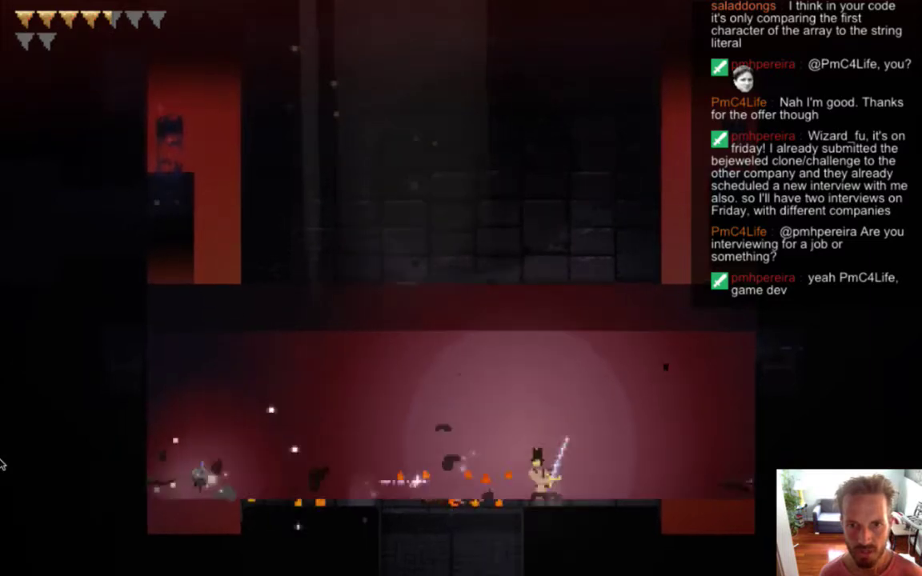
key(space)
key(Left)
key(space)
key(space)
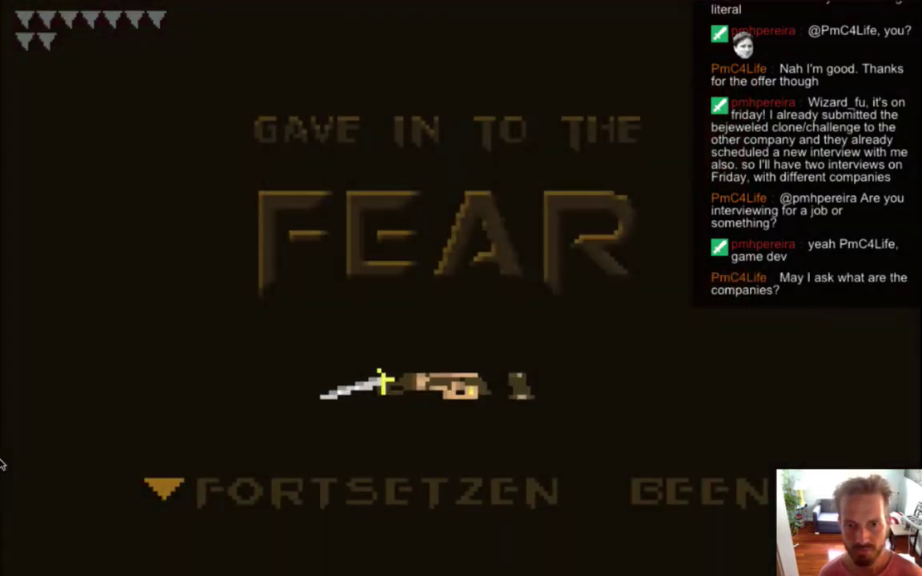
Continue from the game-over screen to reload the boss room, and quit the game.
key(Return)
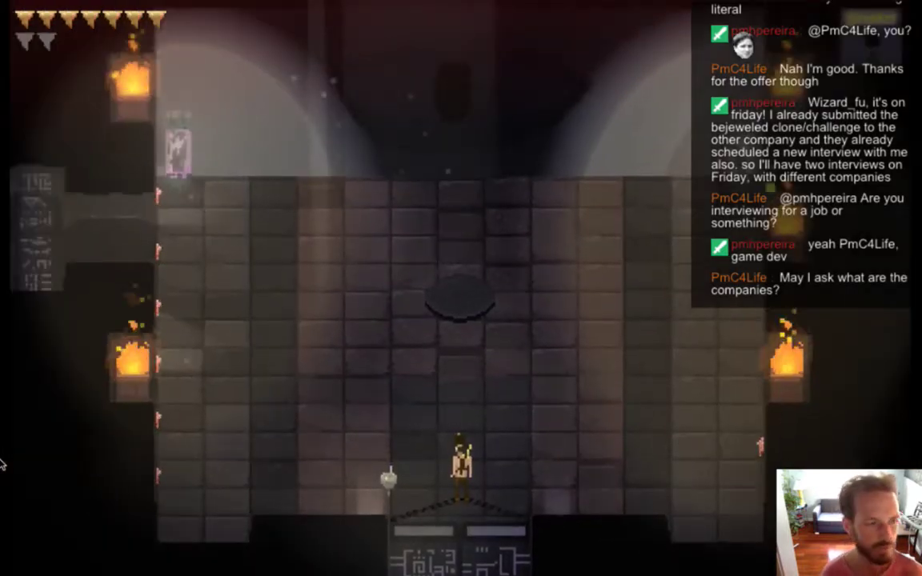
key(super+q)
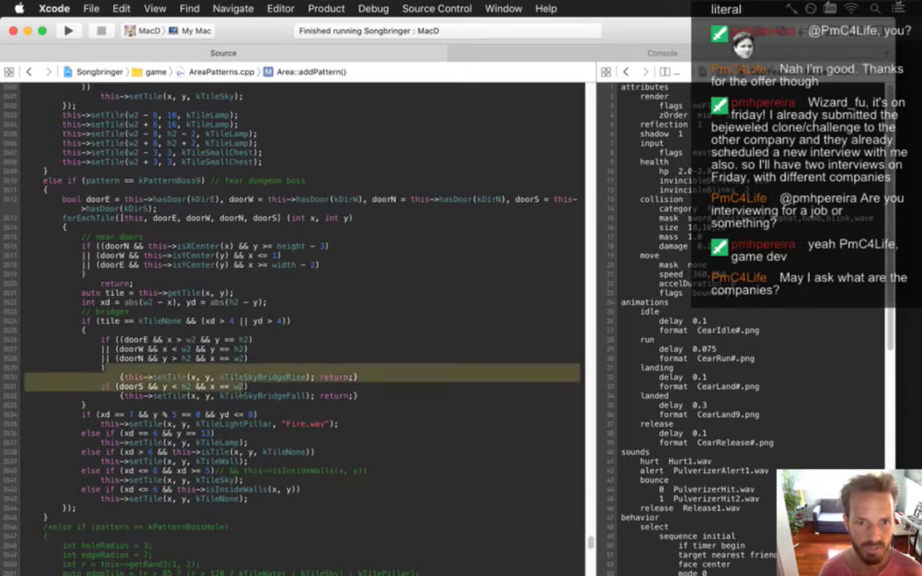
Switch to Safari and search Google Images for "evil eye" as reference for the wall's eye.
key(super+Tab)
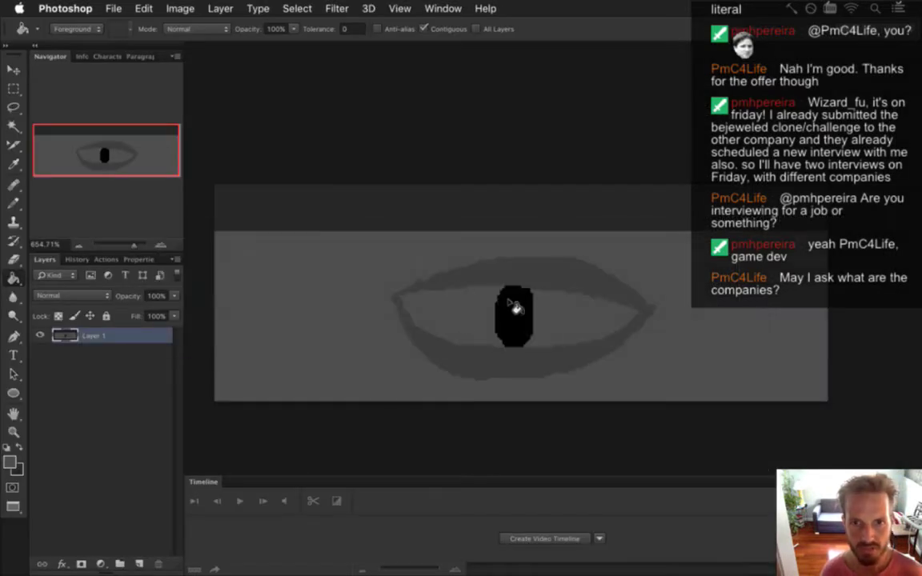
mouse_move(913, 120)
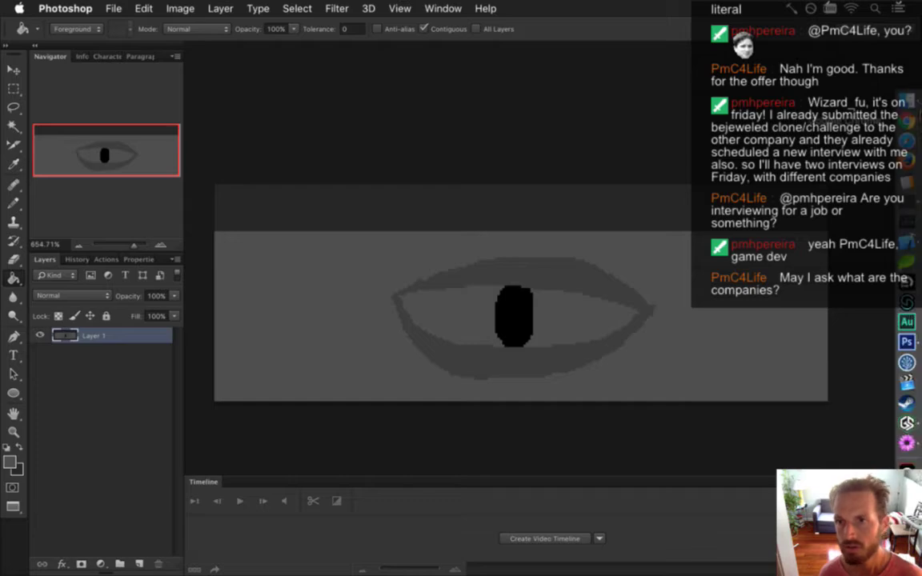
click(913, 144)
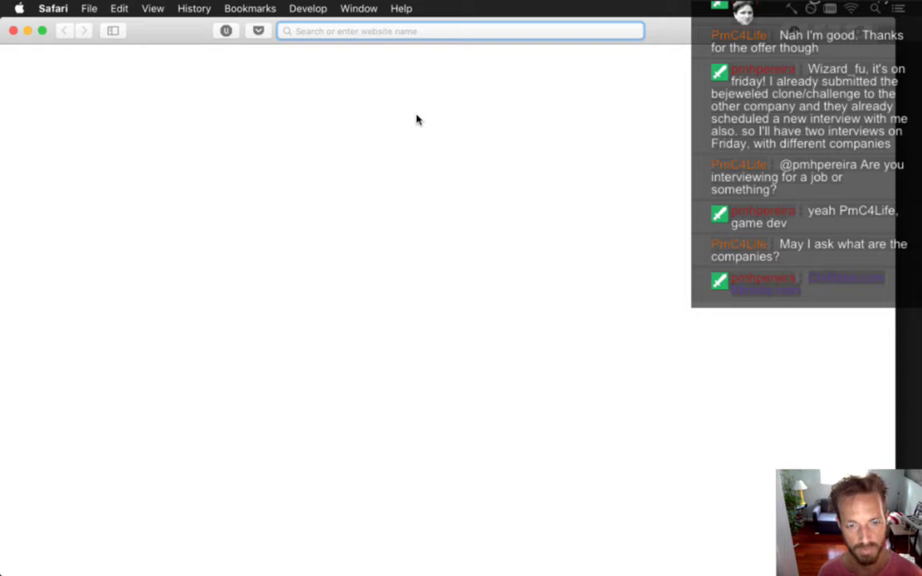
text(evil eye)
key(Return)
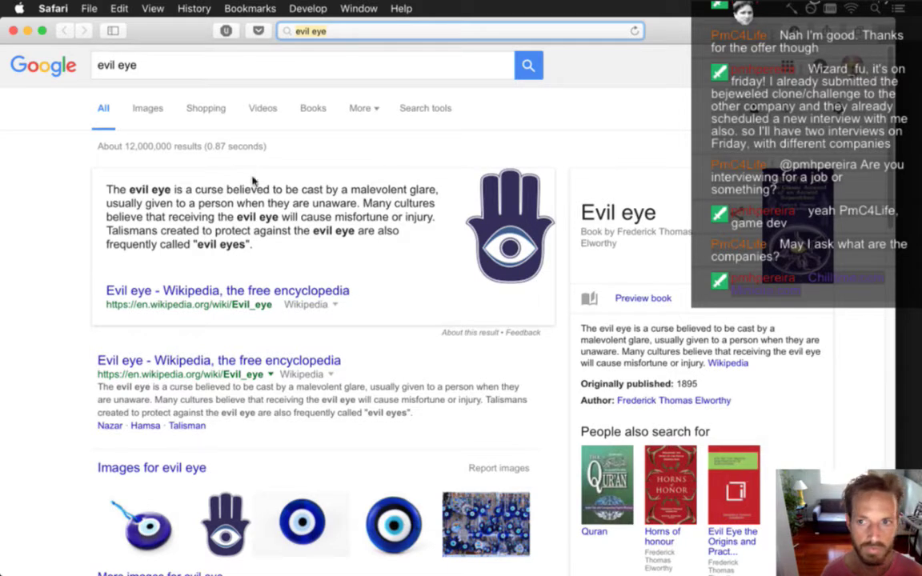
click(156, 112)
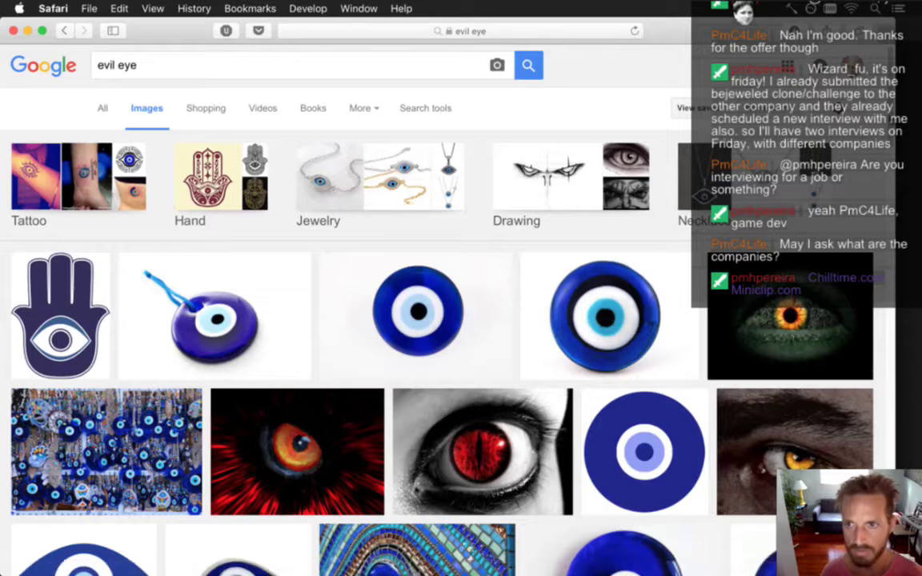
Browse the evil eye image results, examining pupil shapes, iris colours and dark eye whites for sprite ideas.
scroll(791, 320, down, 3)
scroll(401, 280, down, 2)
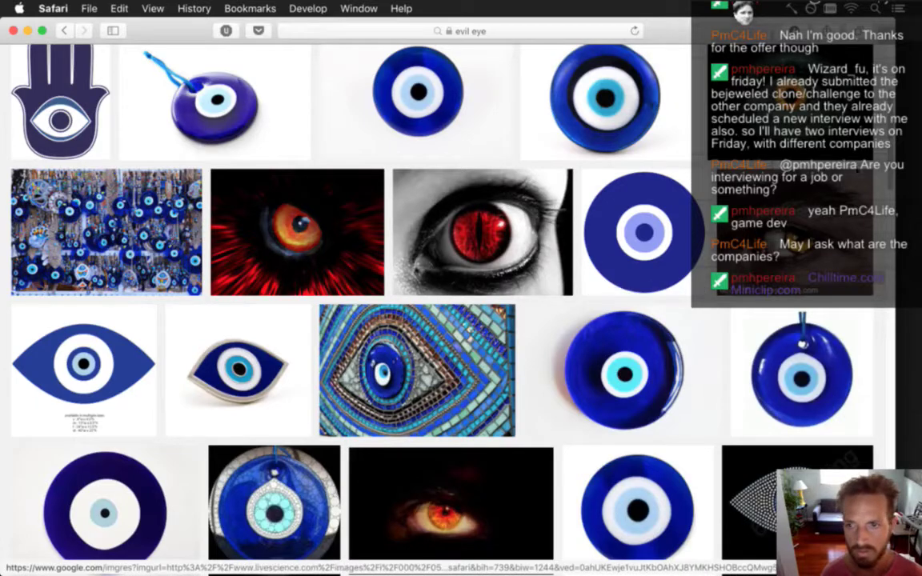
scroll(887, 176, down, 5)
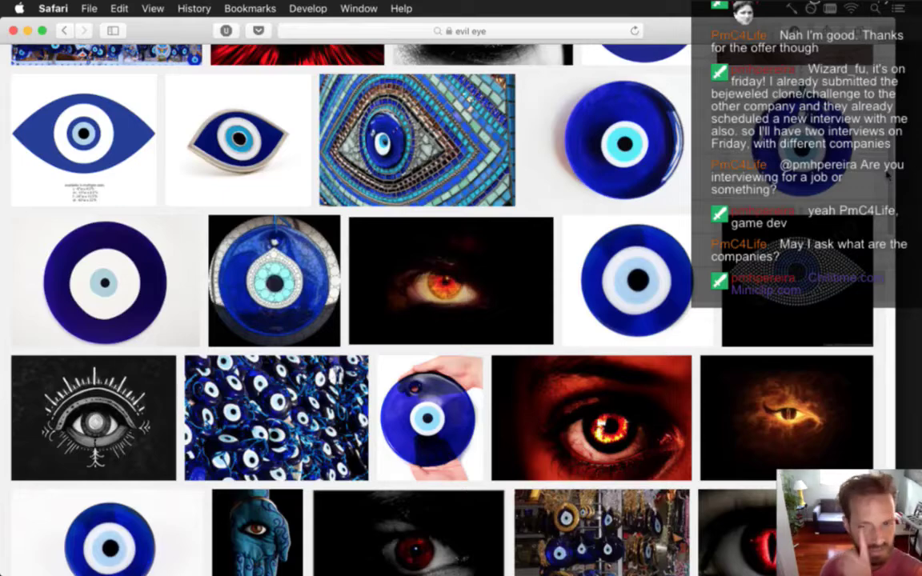
scroll(887, 176, down, 3)
scroll(885, 202, down, 2)
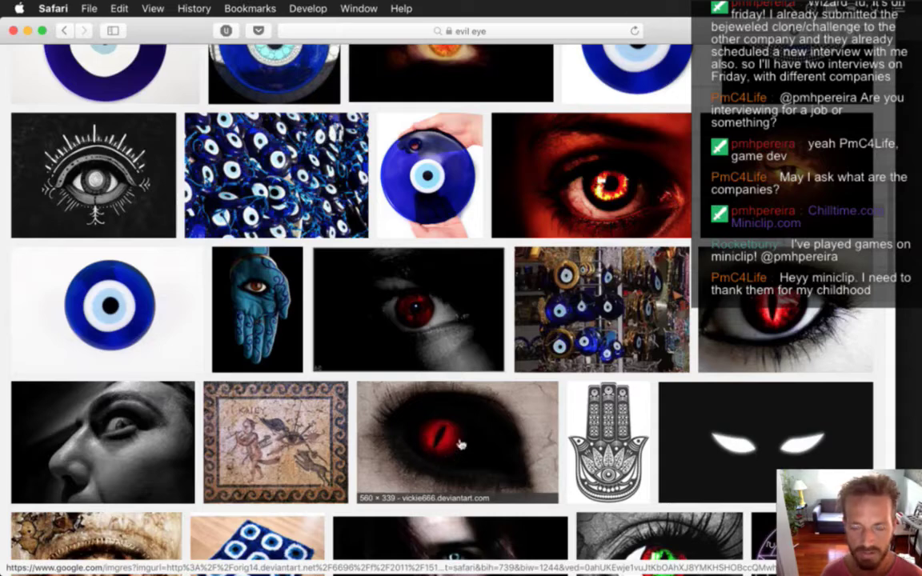
scroll(441, 304, down, 5)
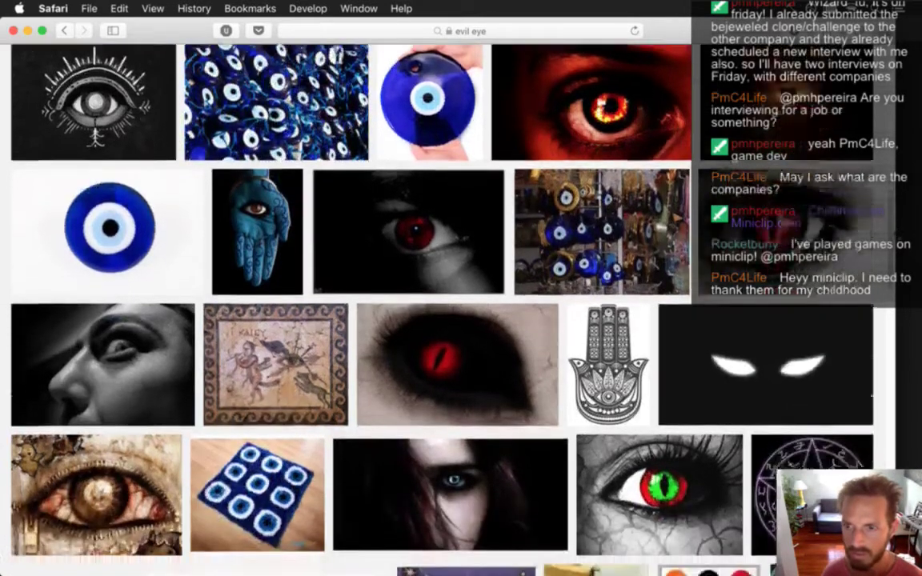
scroll(440, 304, down, 1)
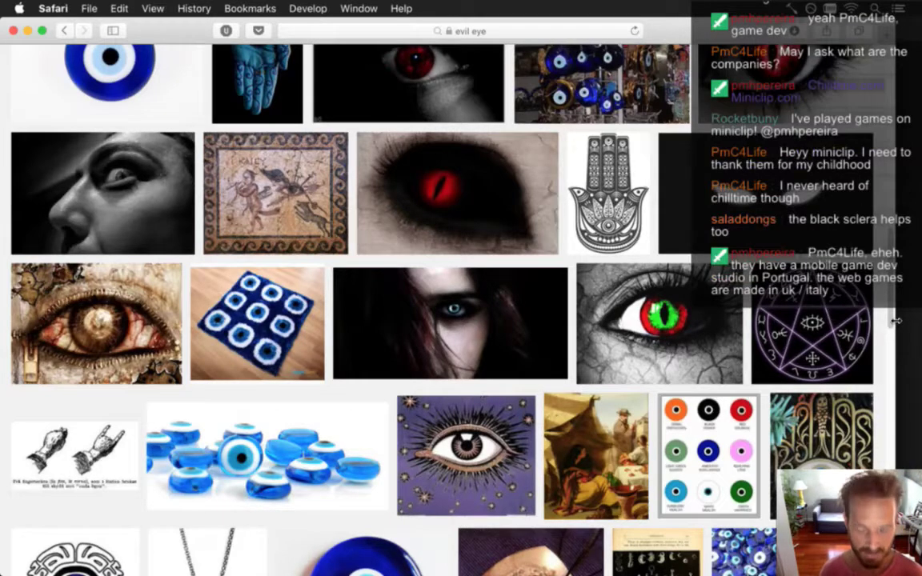
Look up the meaning of sclera by searching for "define sclera" in a new tab.
key(super+t)
text(define)
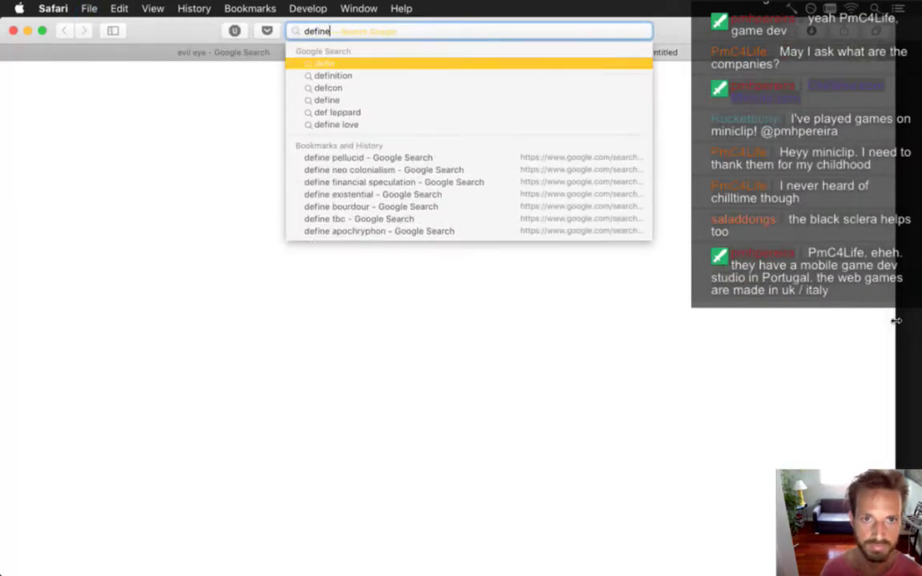
text( sclera)
key(Return)
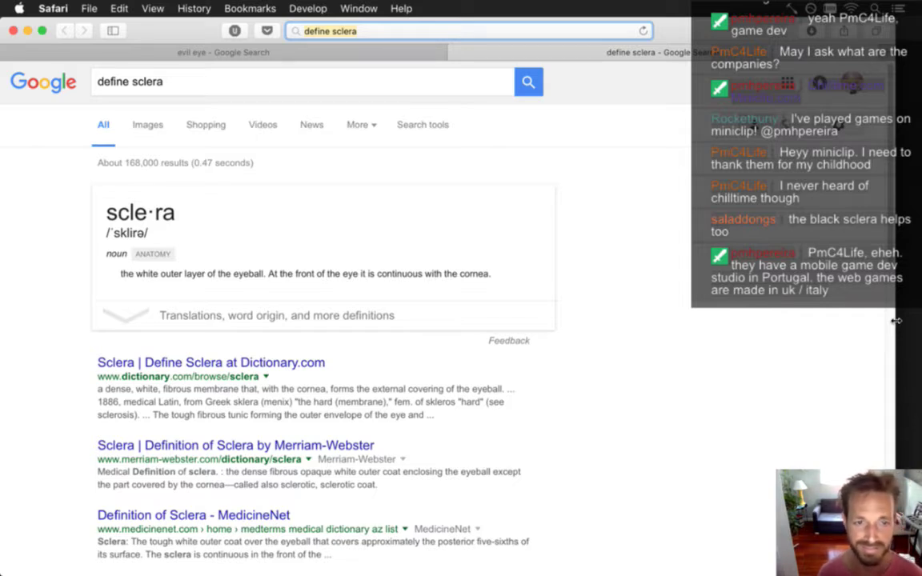
Read the definition of sclera in the search results and close that tab.
click(121, 217)
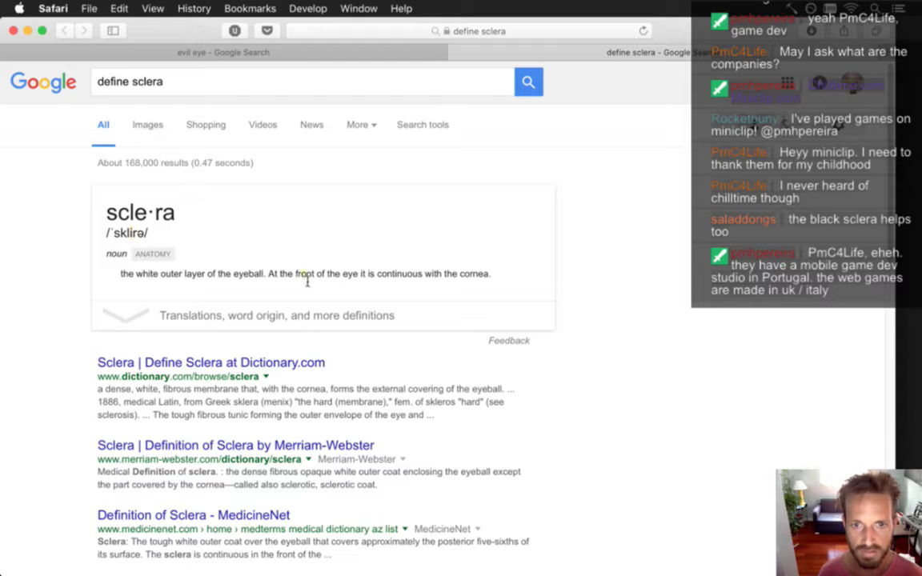
drag(306, 281, 360, 289)
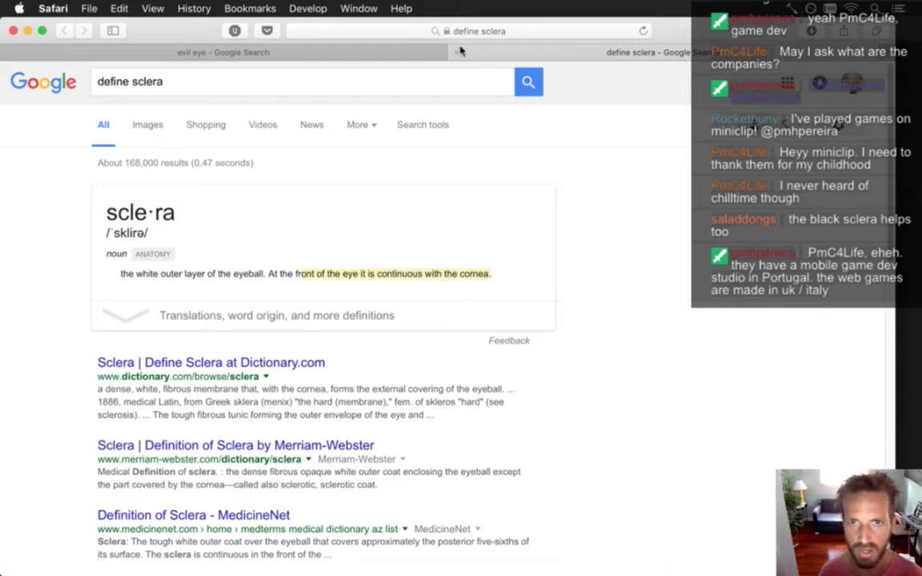
click(455, 53)
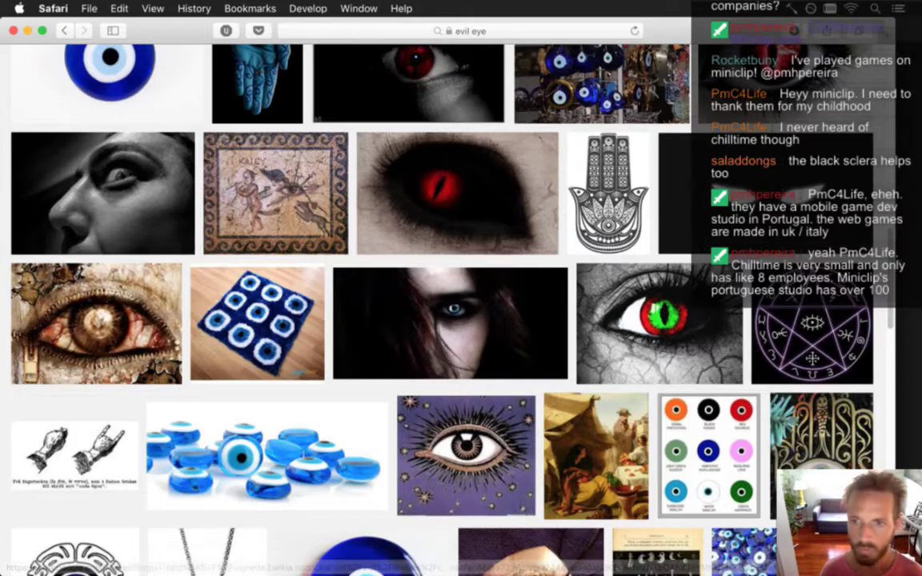
Browse further through the evil eye image results, studying red irises, slit pupils and dark eye whites.
scroll(448, 304, down, 2)
scroll(884, 324, down, 10)
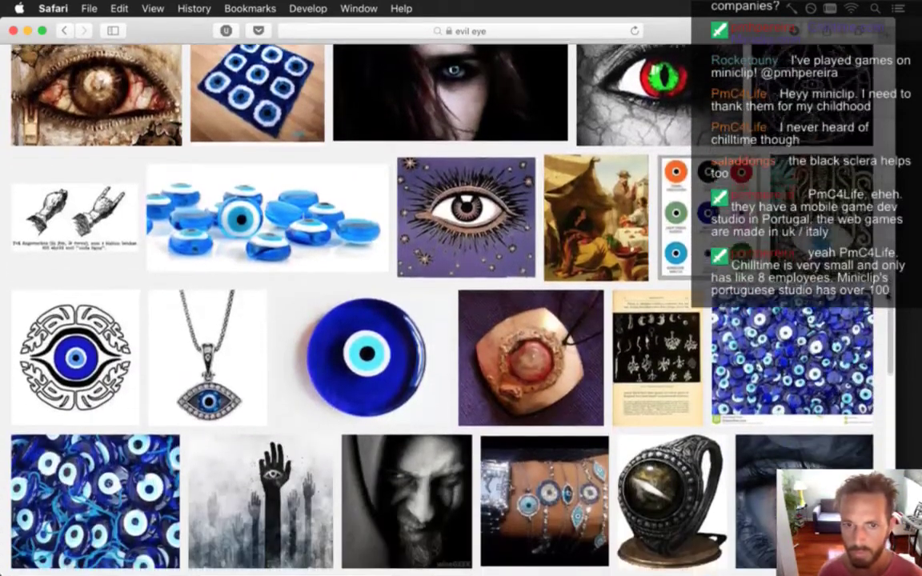
scroll(885, 324, down, 6)
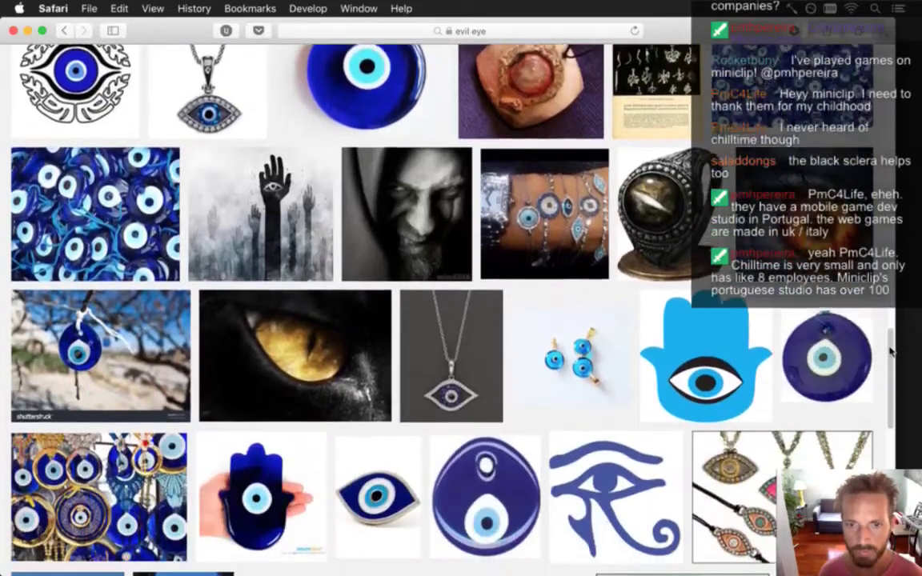
scroll(894, 364, down, 10)
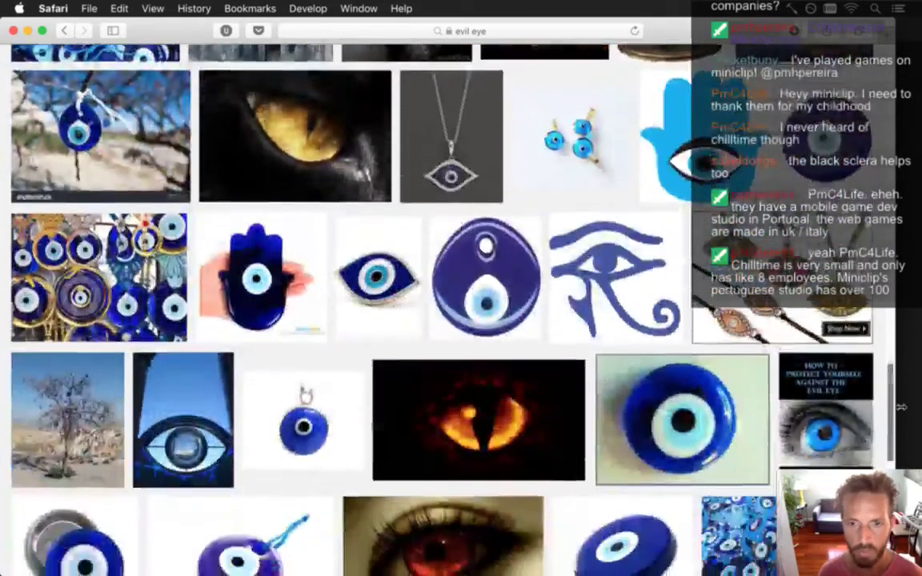
scroll(902, 412, down, 7)
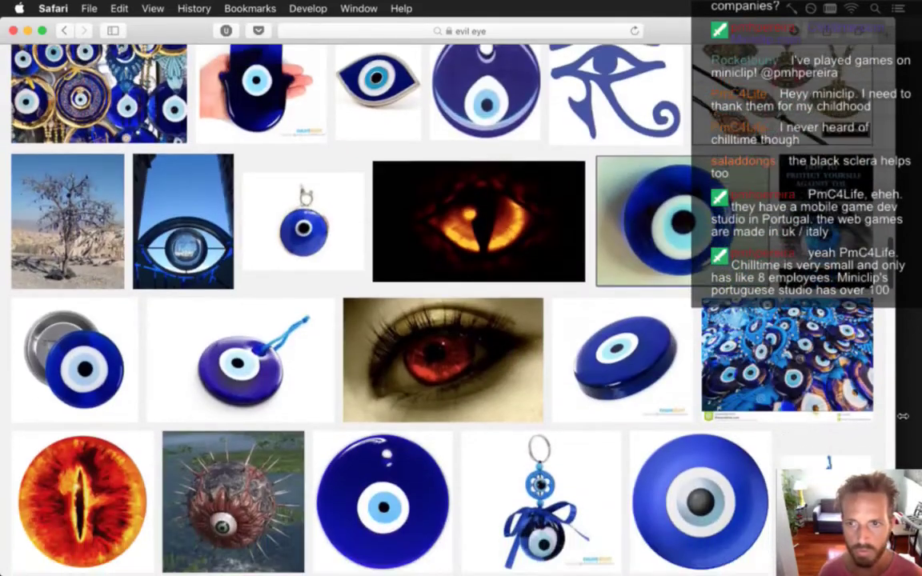
scroll(909, 435, down, 2)
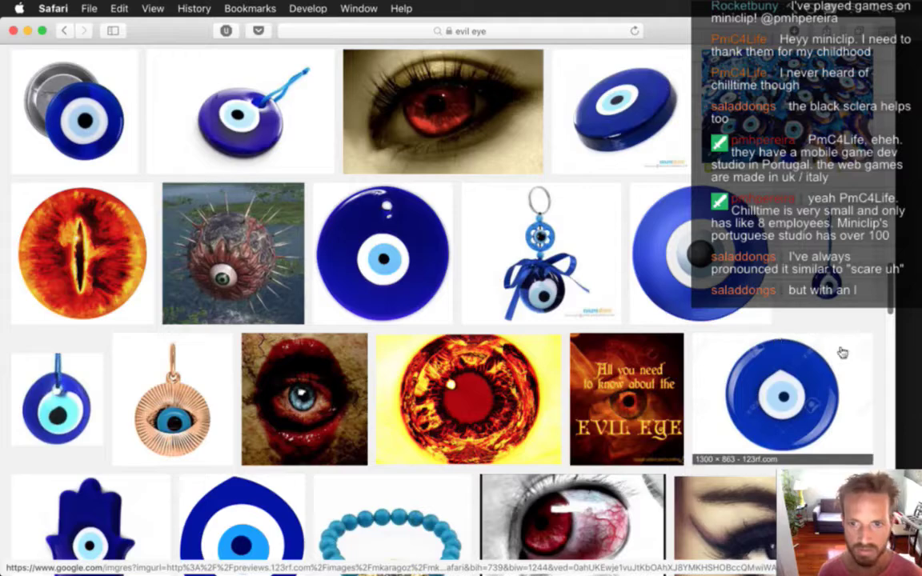
scroll(887, 298, down, 6)
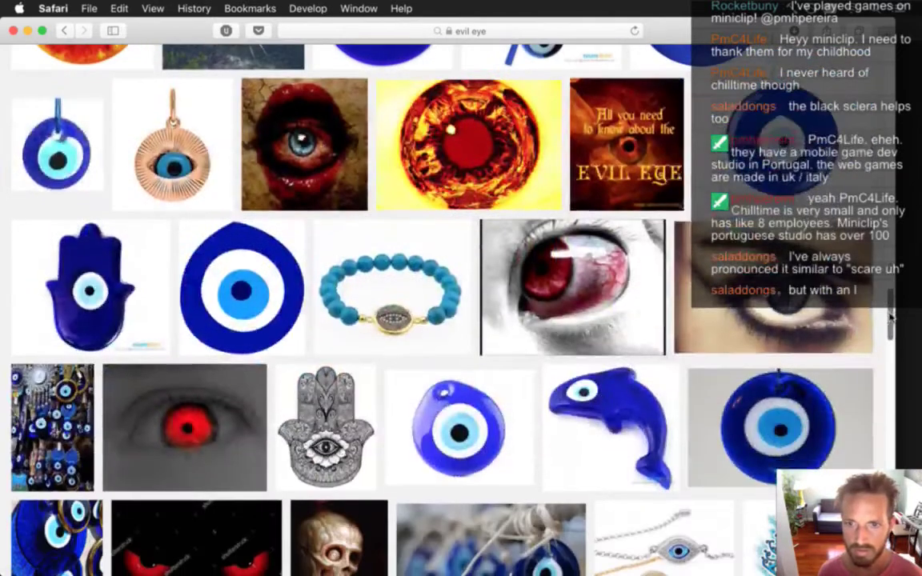
Switch to Photoshop, sample the pupil's black as the foreground colour and set its hue to 3°.
key(super+Tab)
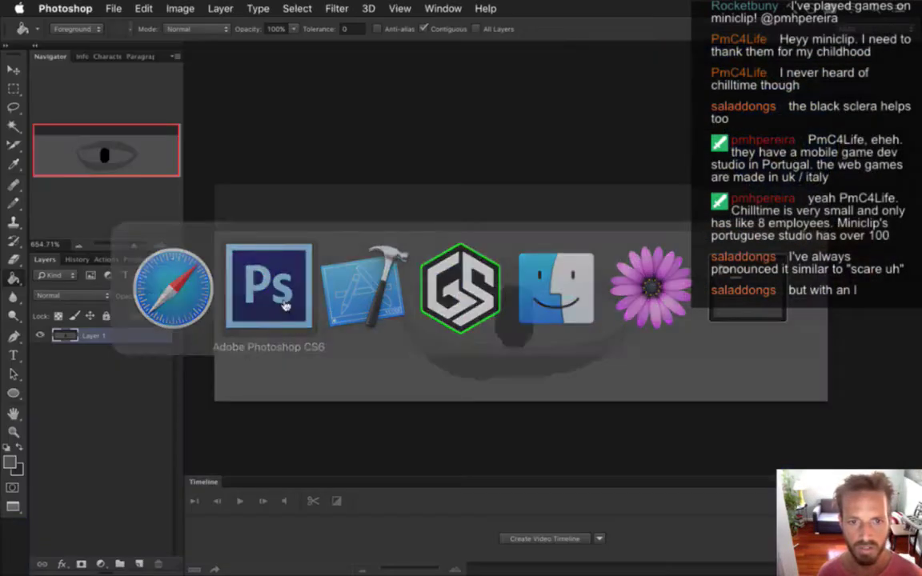
key(i)
click(514, 314)
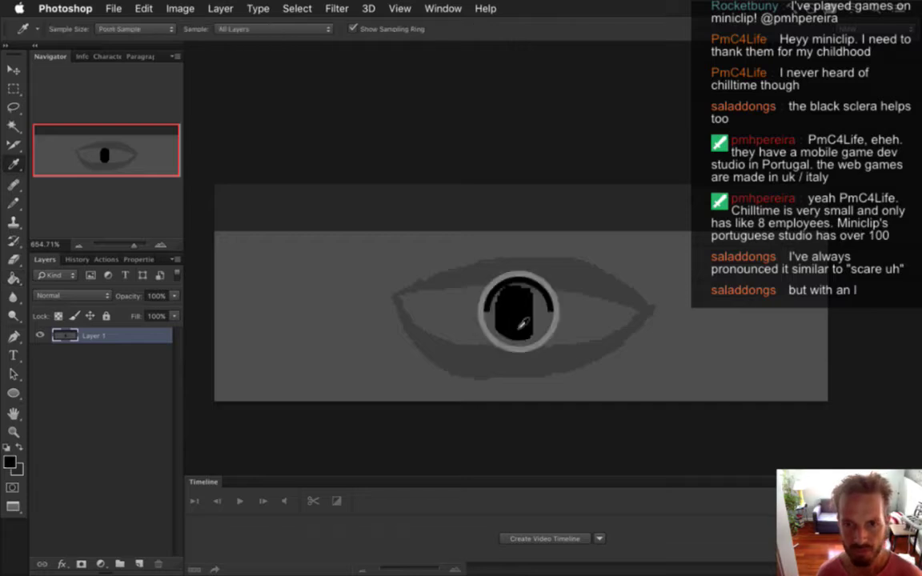
click(11, 463)
click(606, 229)
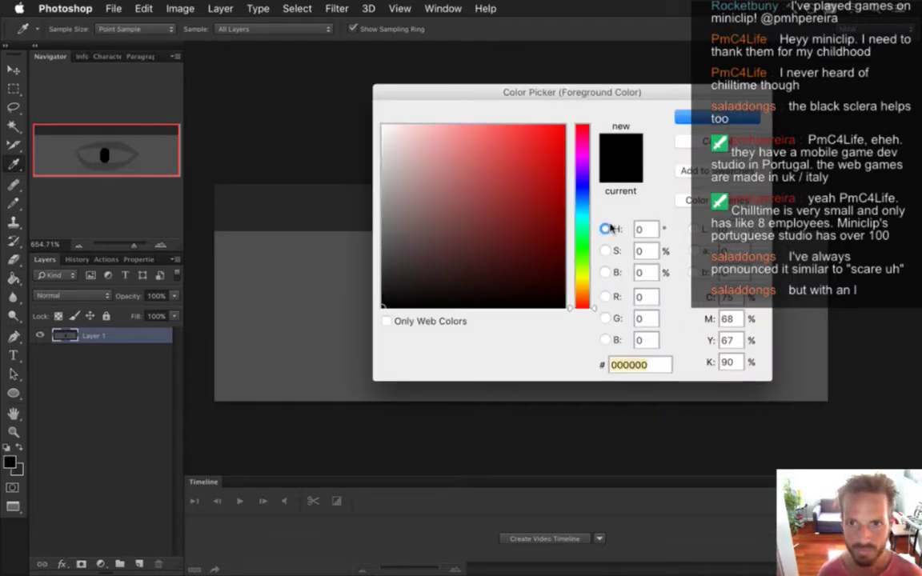
click(585, 308)
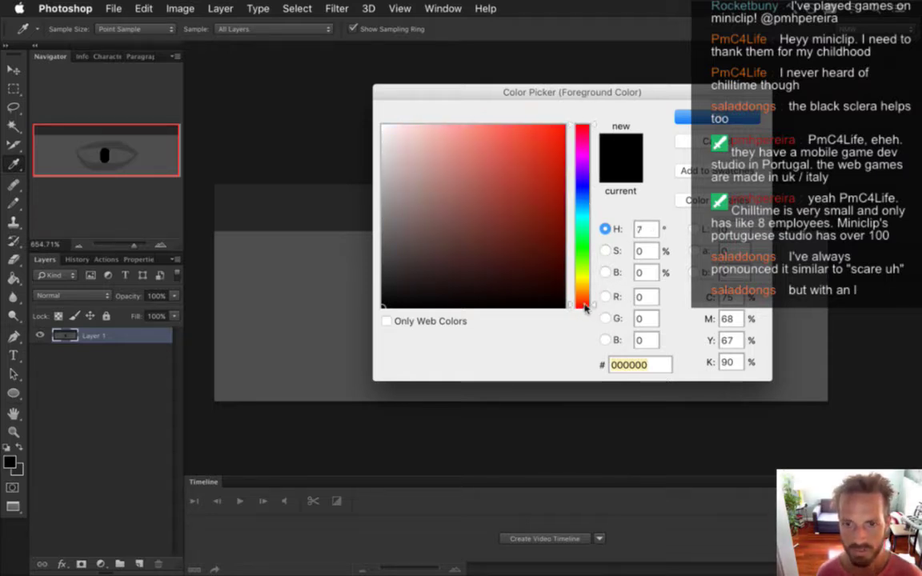
click(585, 309)
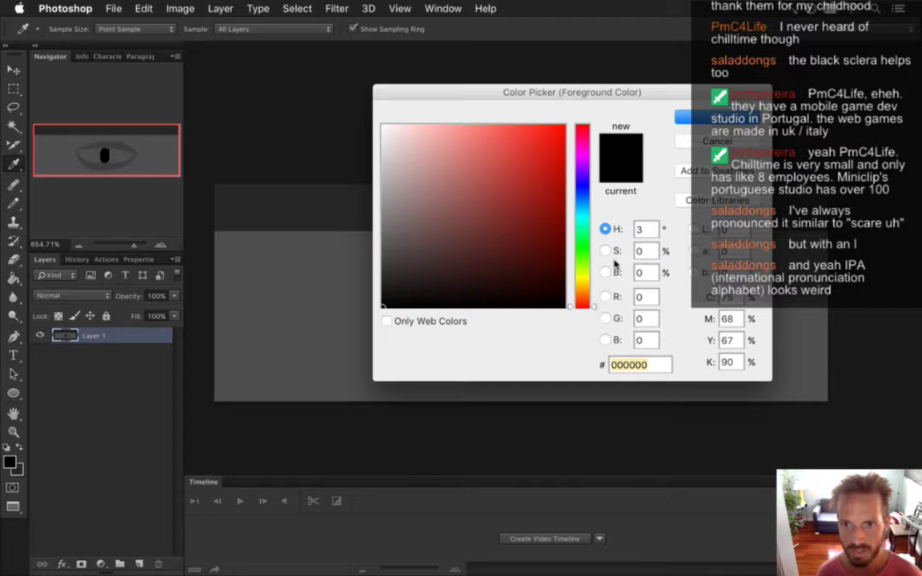
Set the foreground colour's brightness to 4% and saturation to 100%, and fill the pupil with this near-black red.
click(605, 273)
drag(591, 309, 593, 301)
click(605, 250)
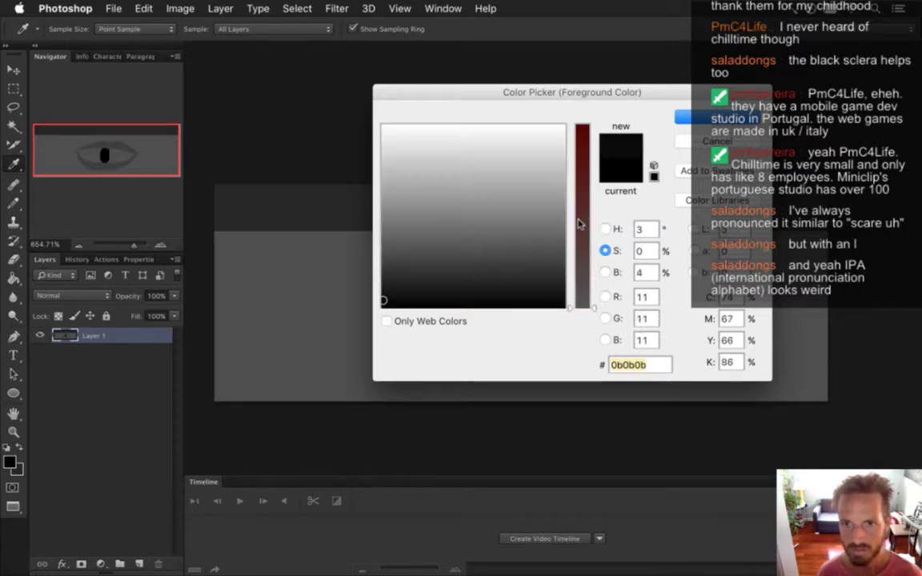
drag(582, 227, 576, 96)
click(705, 122)
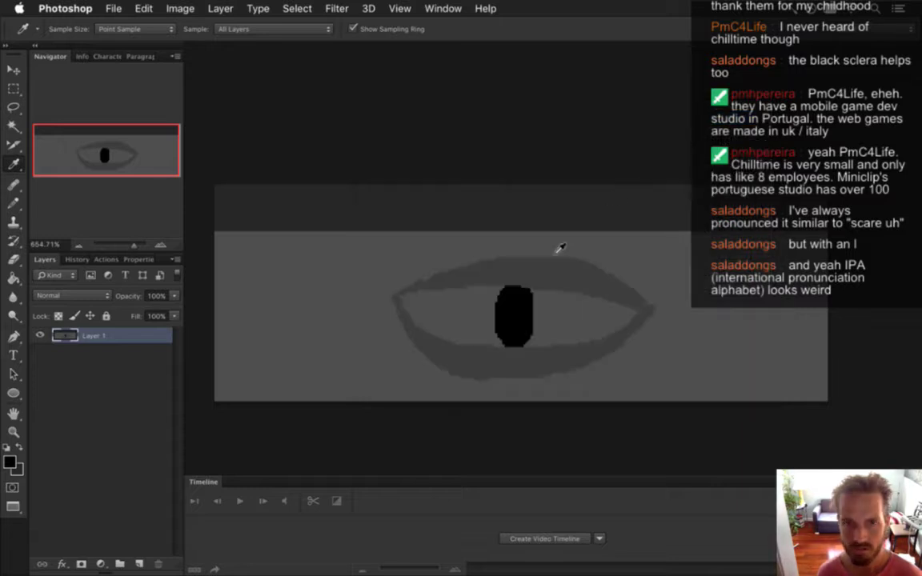
key(g)
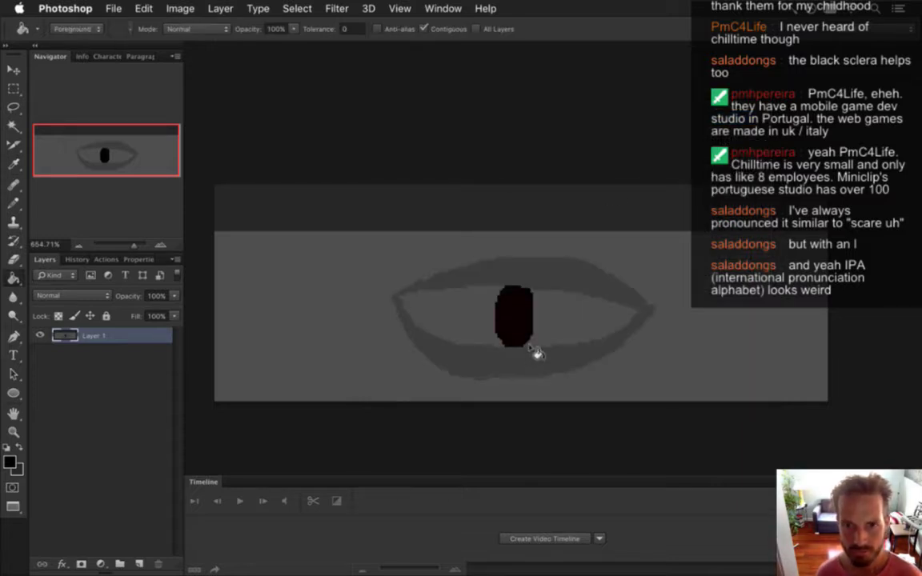
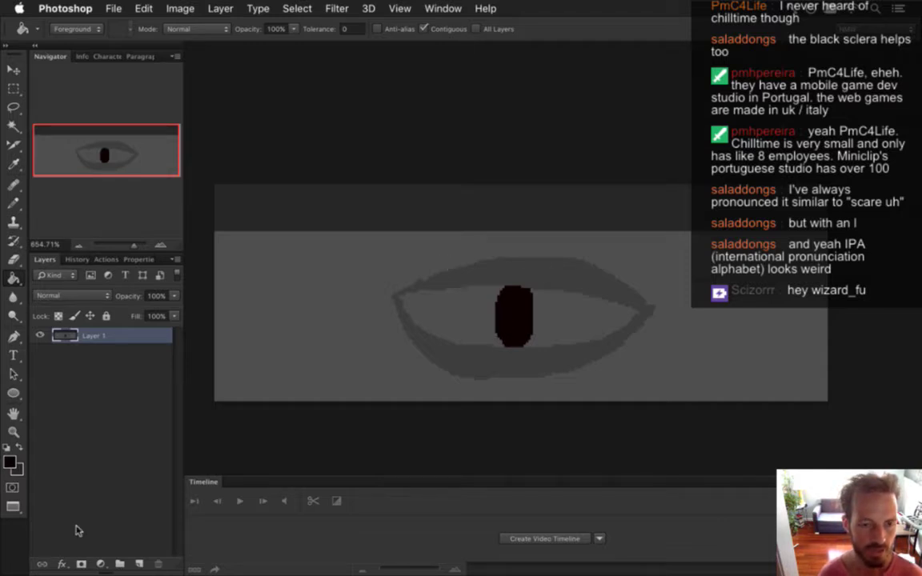
Add a new layer and pencil one near-black red swatch pixel on the wall beside the eye's left corner.
click(139, 565)
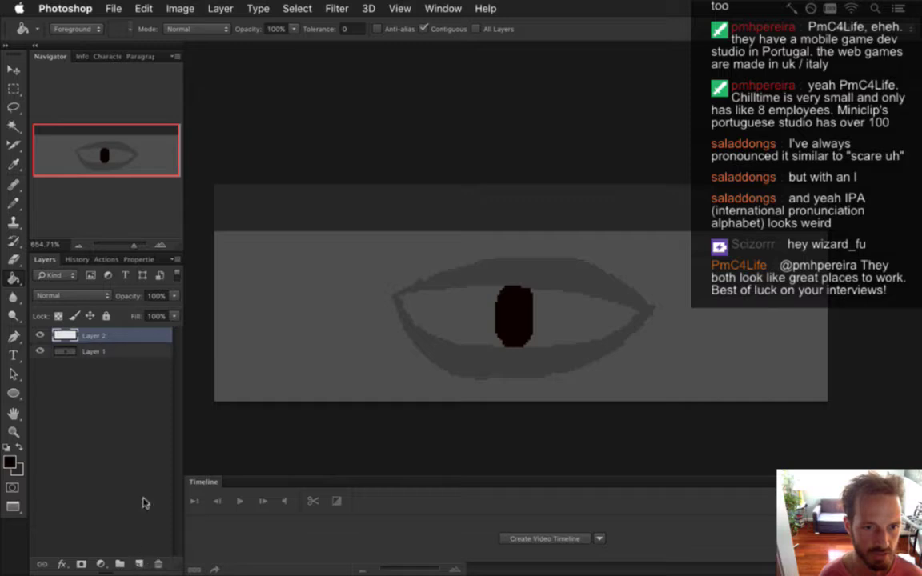
drag(372, 301, 441, 309)
key(b)
click(334, 195)
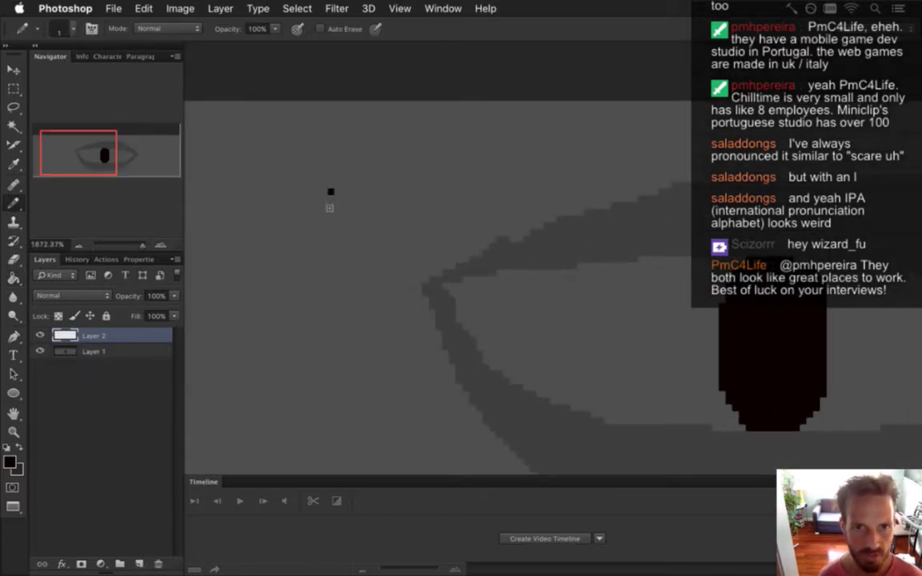
Raise the foreground colour's brightness to 40% and pencil a dark red swatch pixel directly above the near-black one.
click(11, 462)
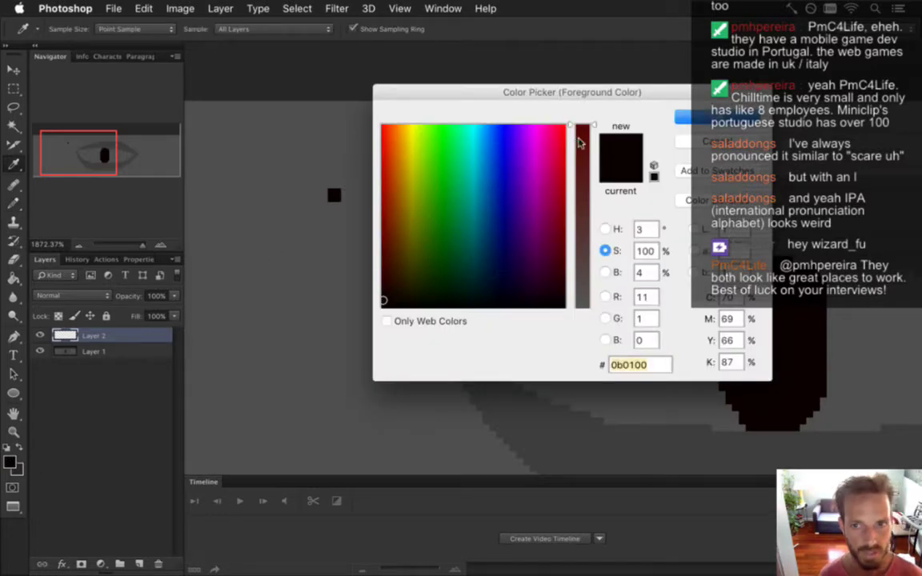
click(606, 272)
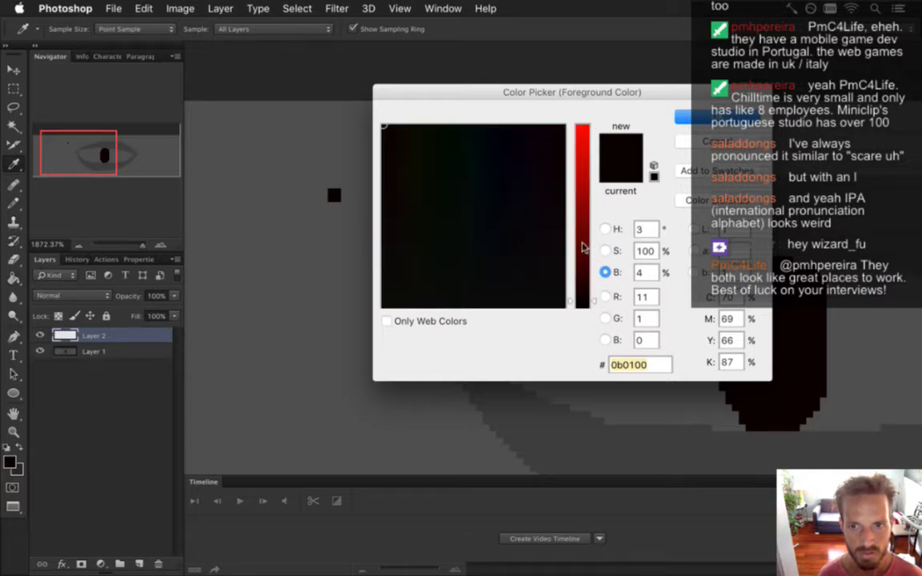
click(585, 238)
drag(587, 236, 585, 235)
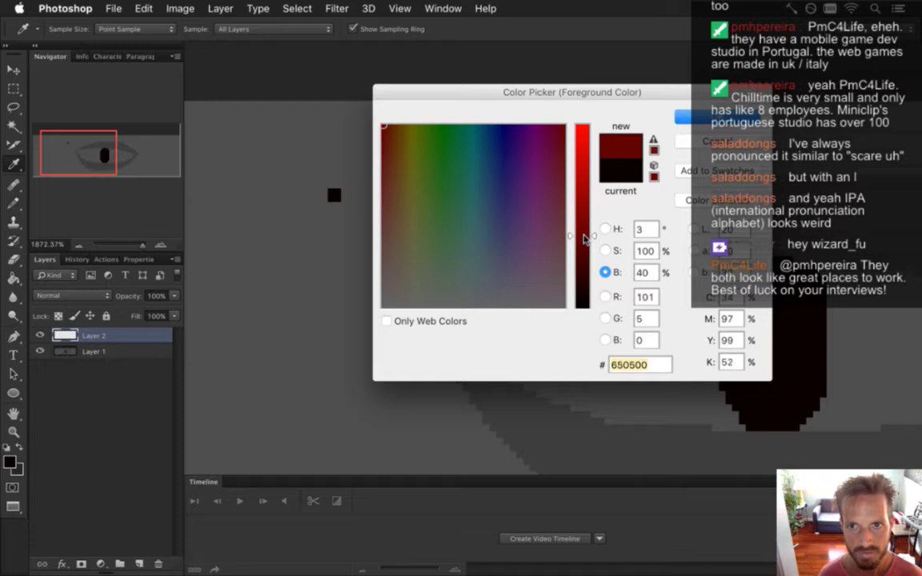
click(690, 118)
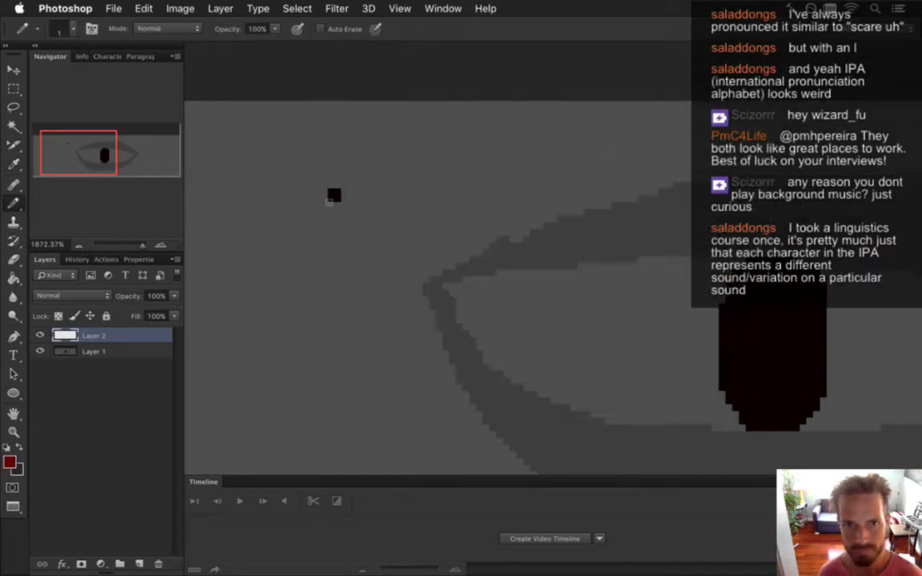
click(334, 183)
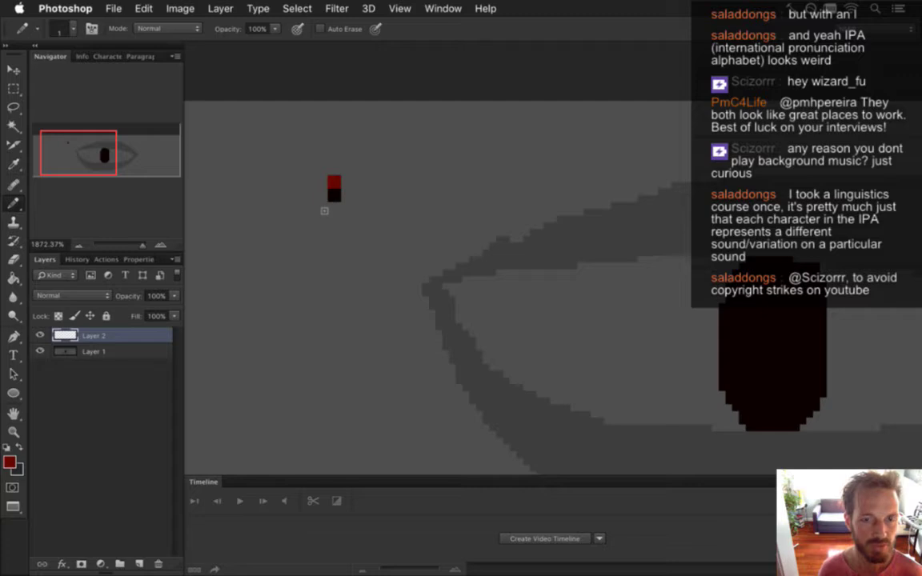
Hide the Timeline panel to enlarge the canvas area.
click(443, 9)
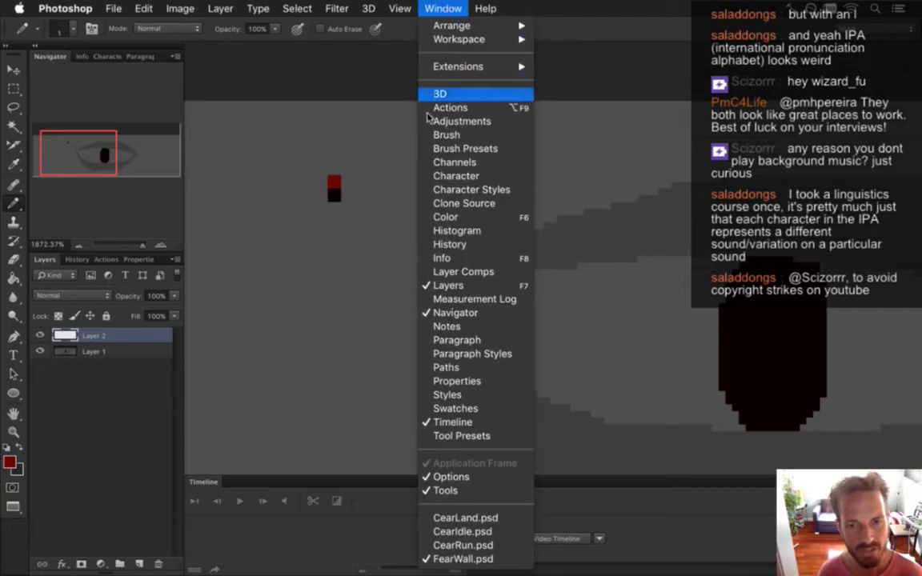
click(484, 423)
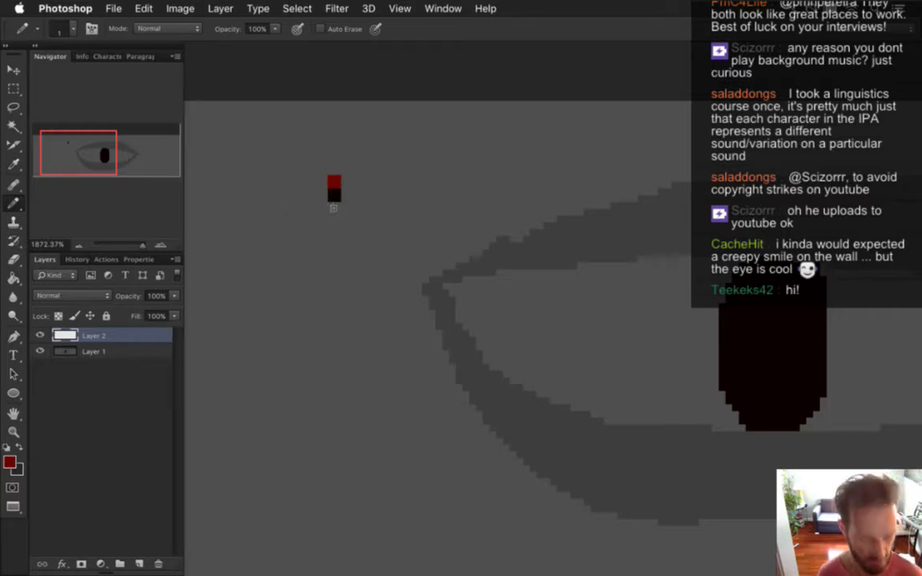
Sample the dark red swatch, change it to hue 14° and brightness 58% (942300), and pencil that orange-red pixel to its left.
key(i)
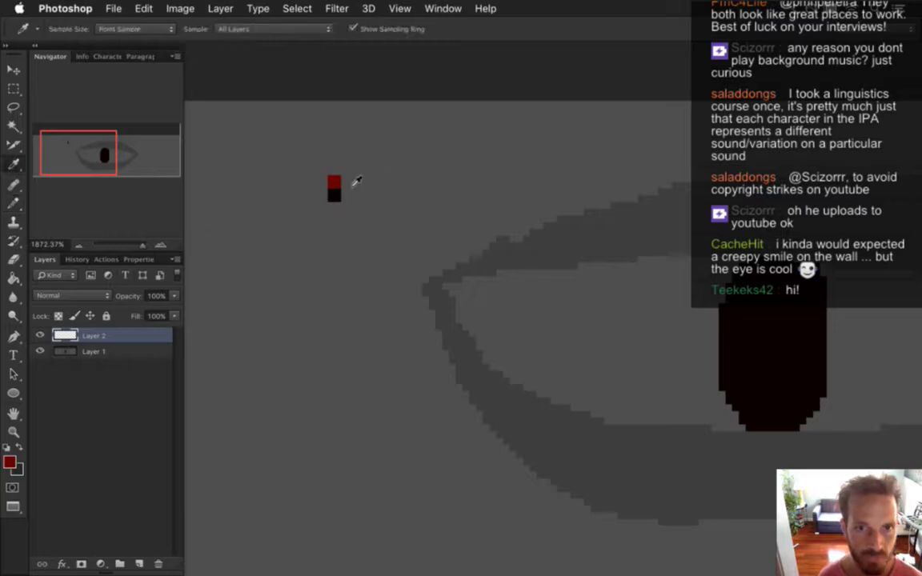
click(334, 182)
click(10, 463)
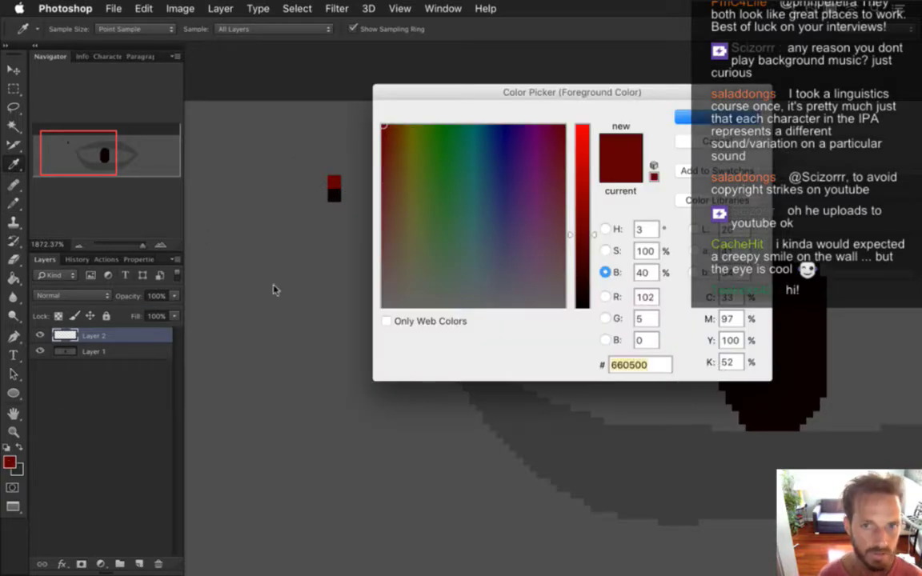
click(582, 206)
drag(582, 206, 582, 205)
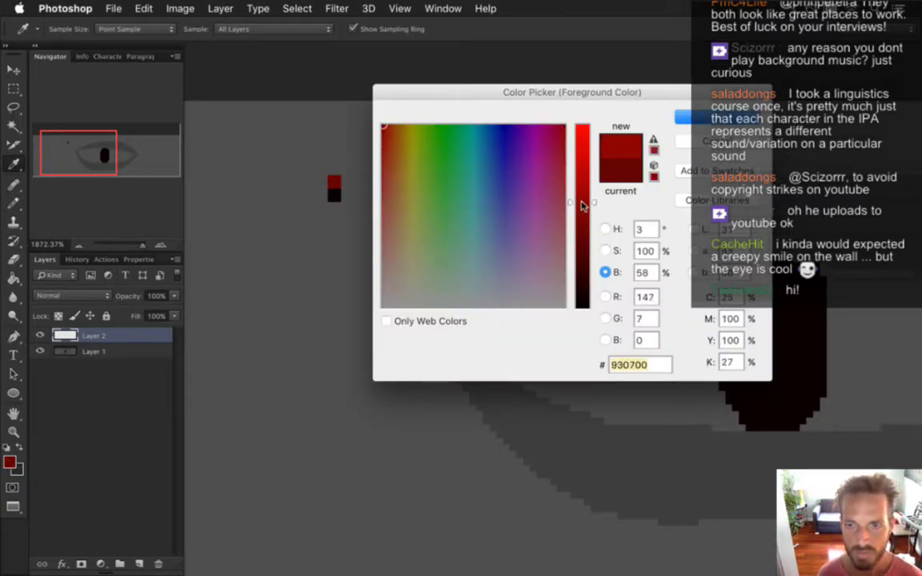
click(606, 229)
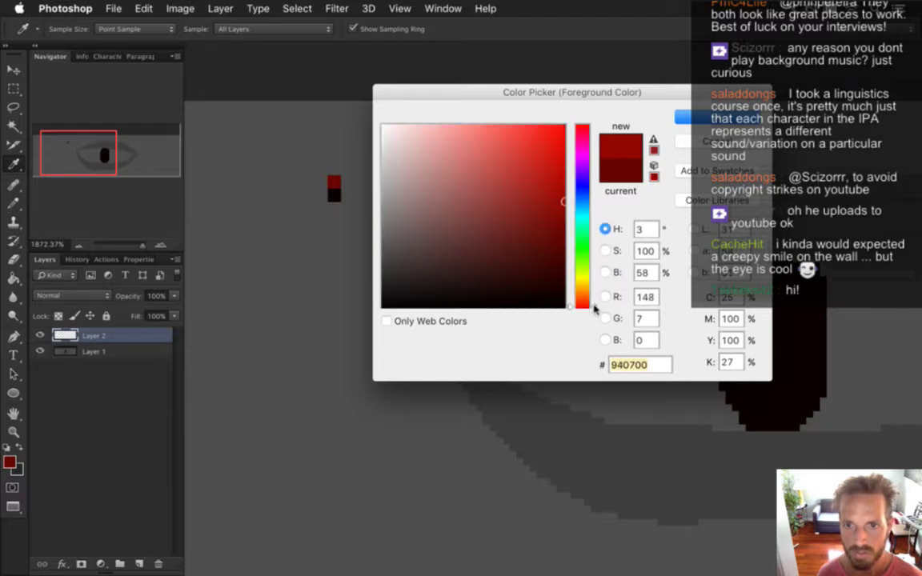
drag(594, 309, 594, 304)
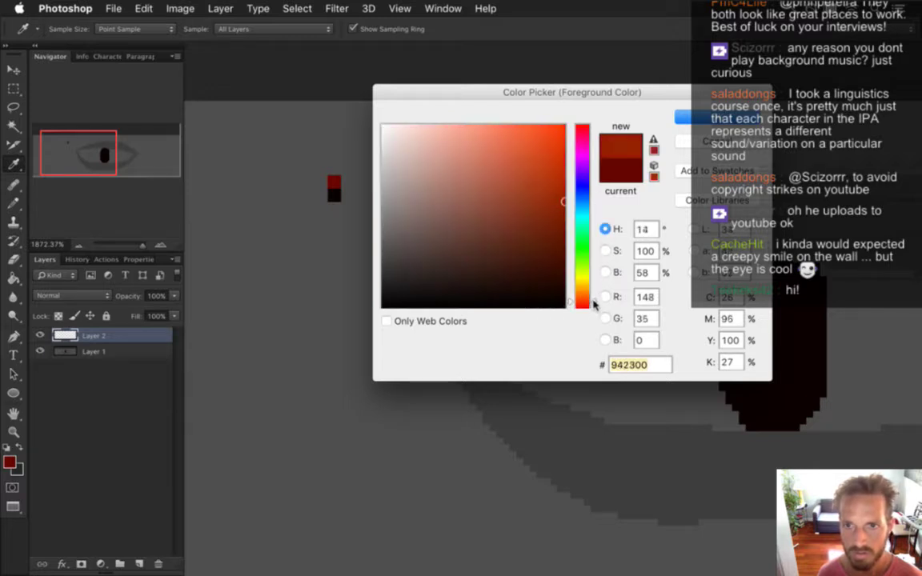
click(696, 121)
key(b)
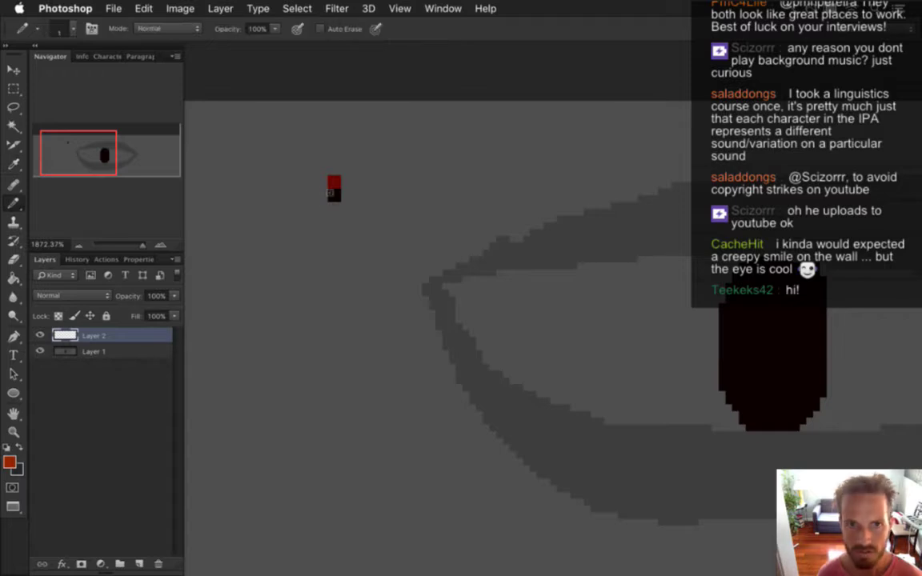
click(319, 182)
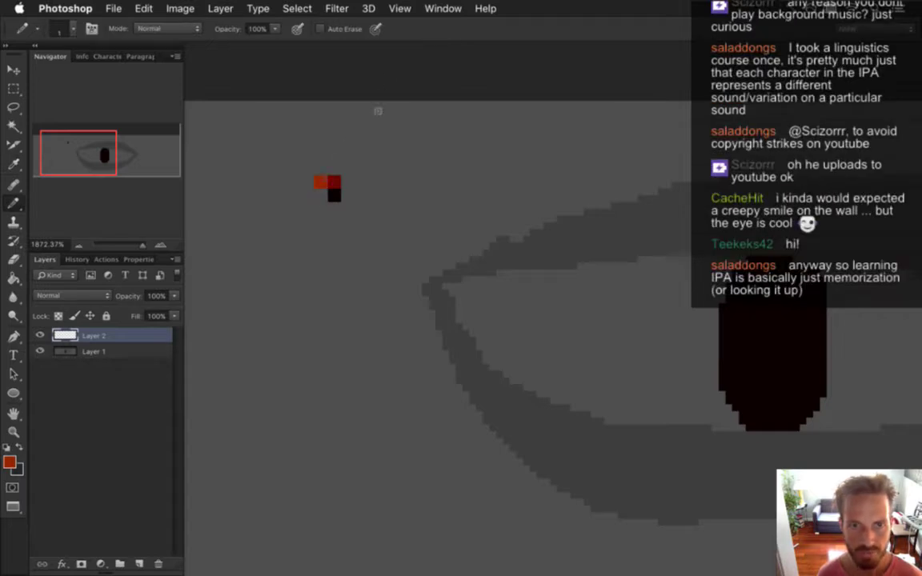
Sample the dark red swatch, lower its brightness to 29% (4a0400), pencil that pixel below the orange-red swatch, and save the file.
key(i)
click(336, 185)
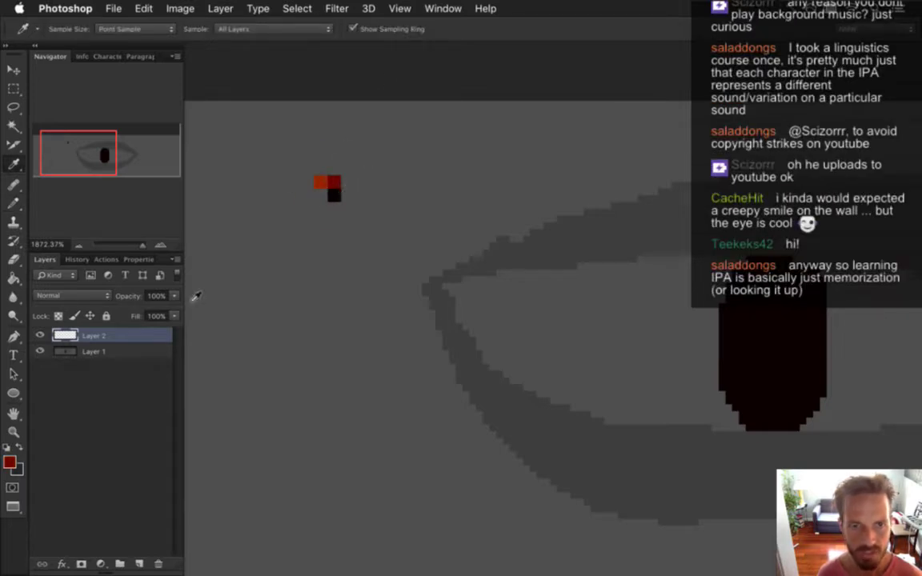
click(10, 463)
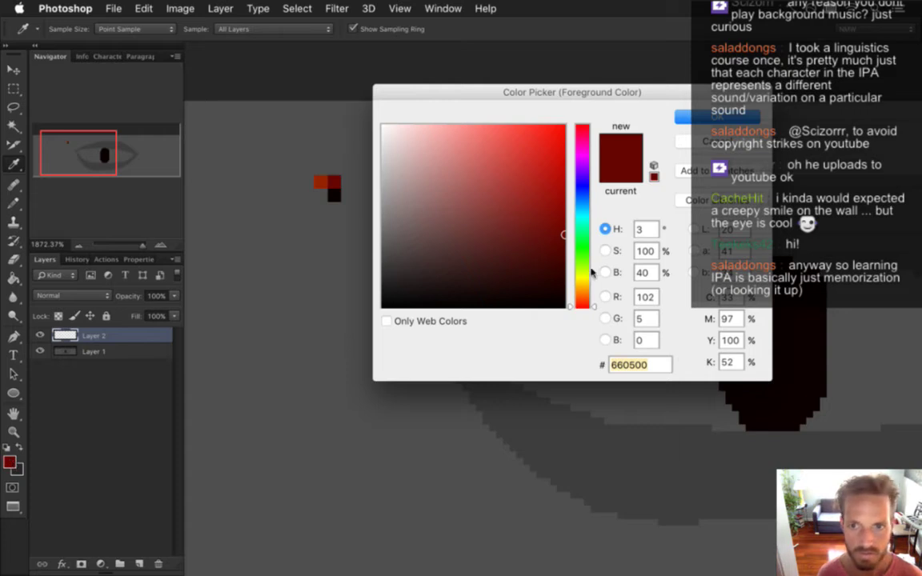
click(605, 273)
drag(580, 235, 582, 258)
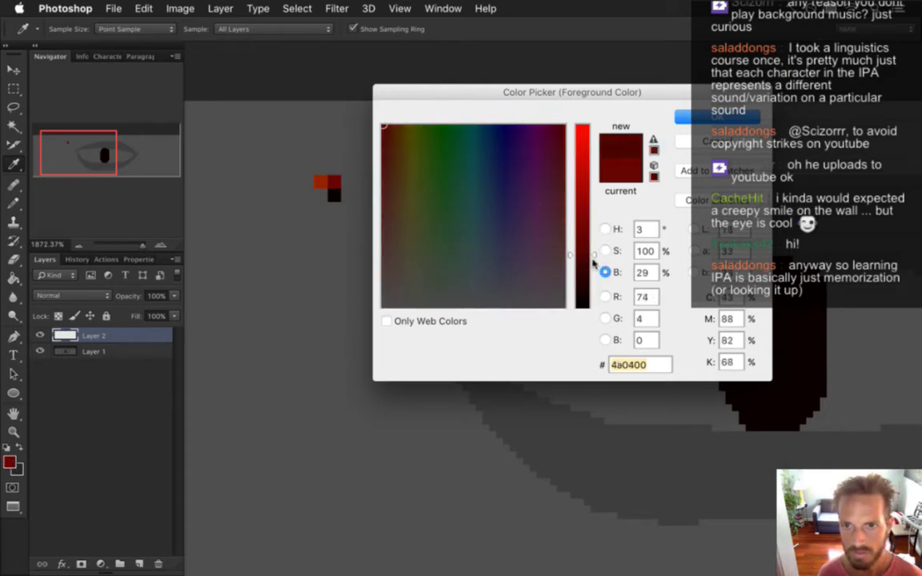
click(605, 252)
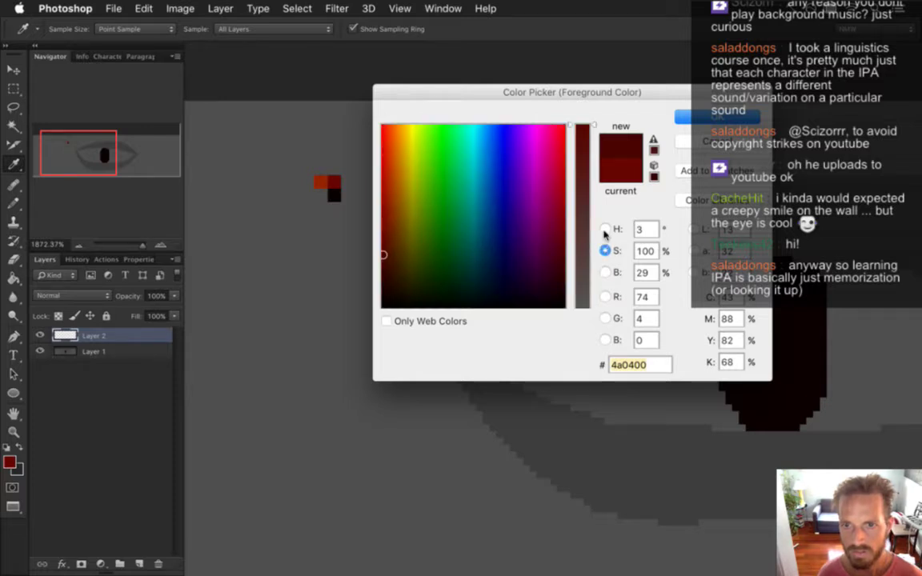
click(605, 230)
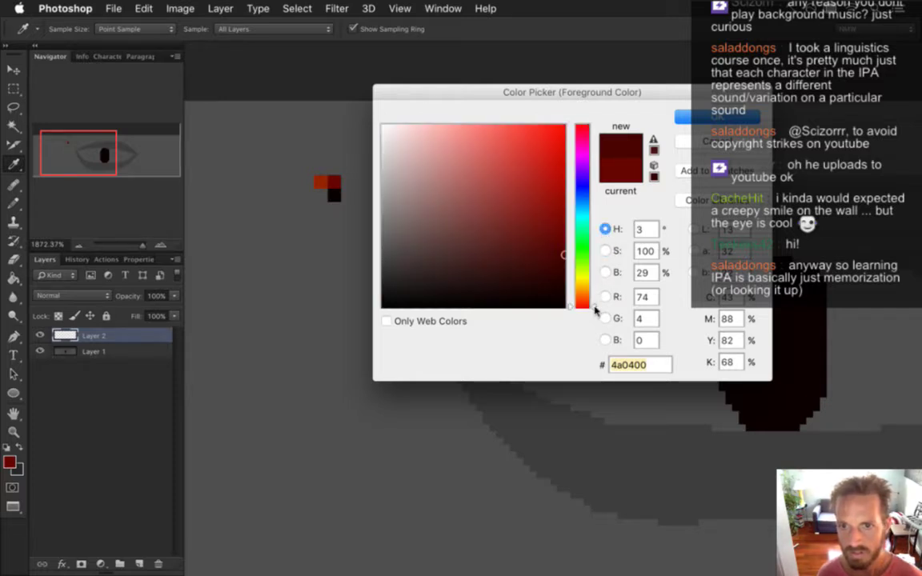
click(689, 118)
key(b)
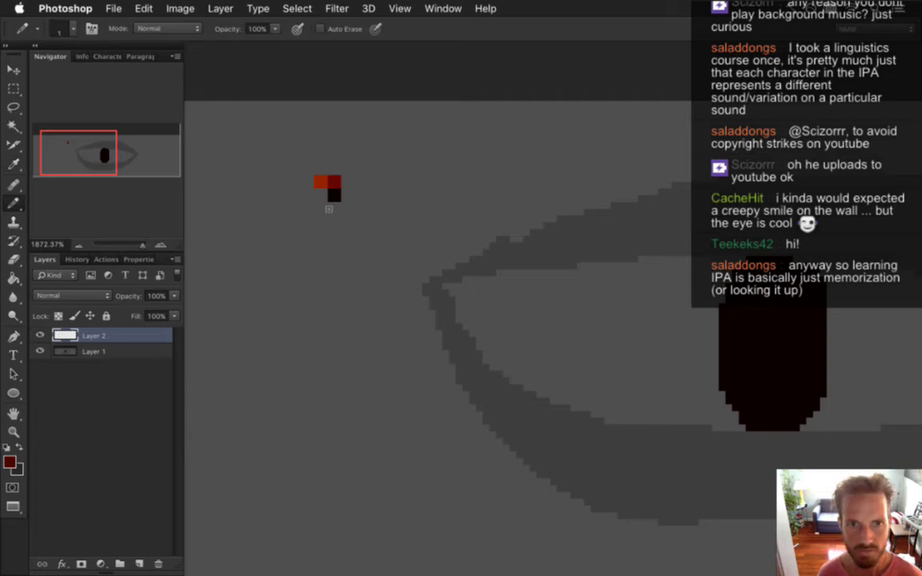
click(313, 195)
key(e)
click(314, 195)
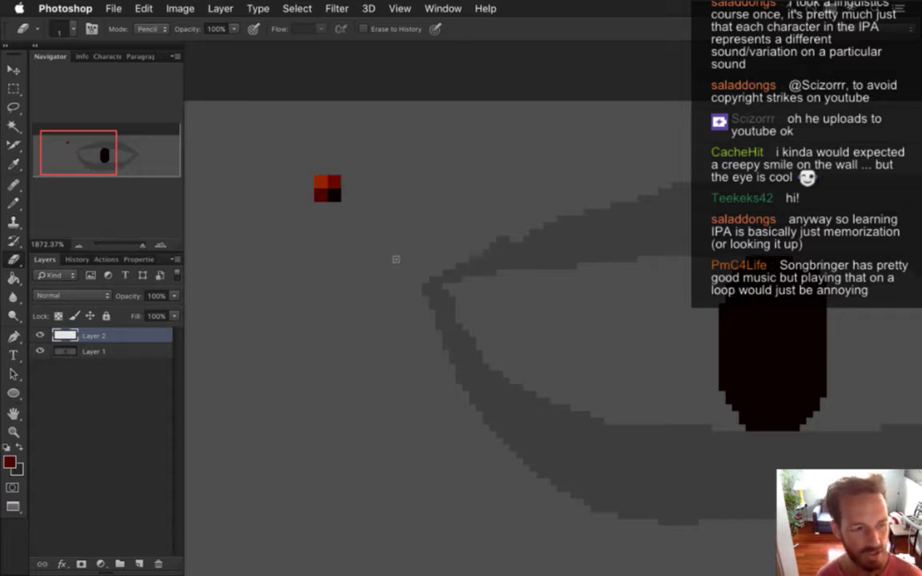
key(super+s)
Sample the 4a0400 deep red swatch as the foreground colour.
drag(395, 266, 373, 261)
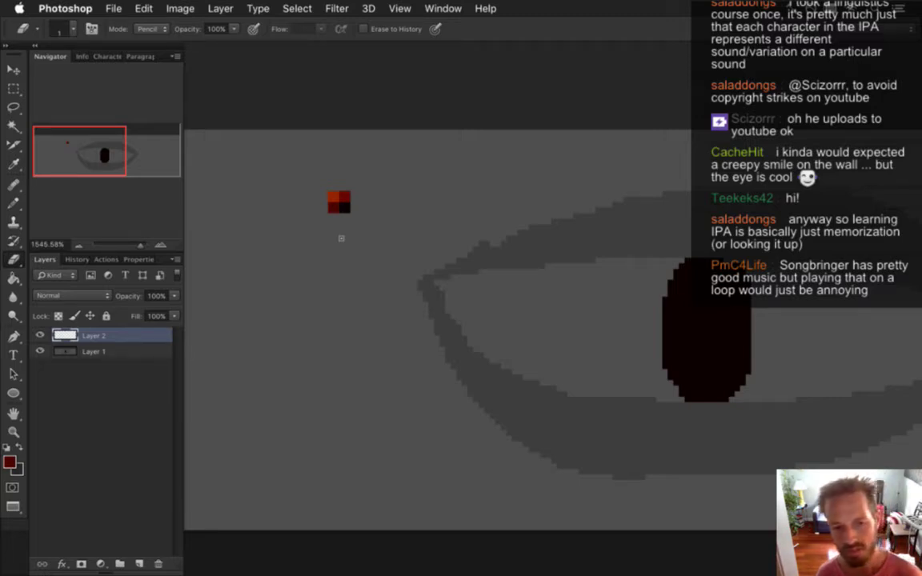
key(i)
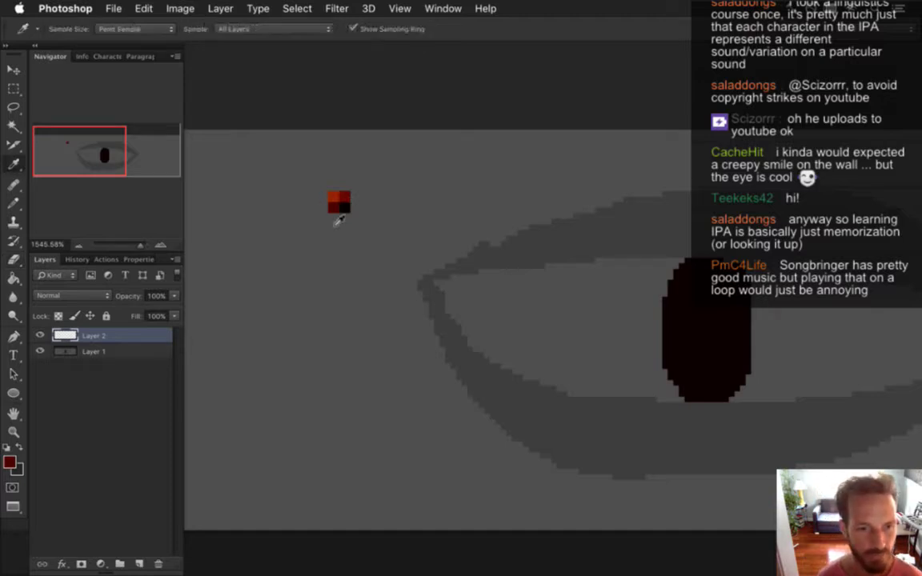
click(340, 211)
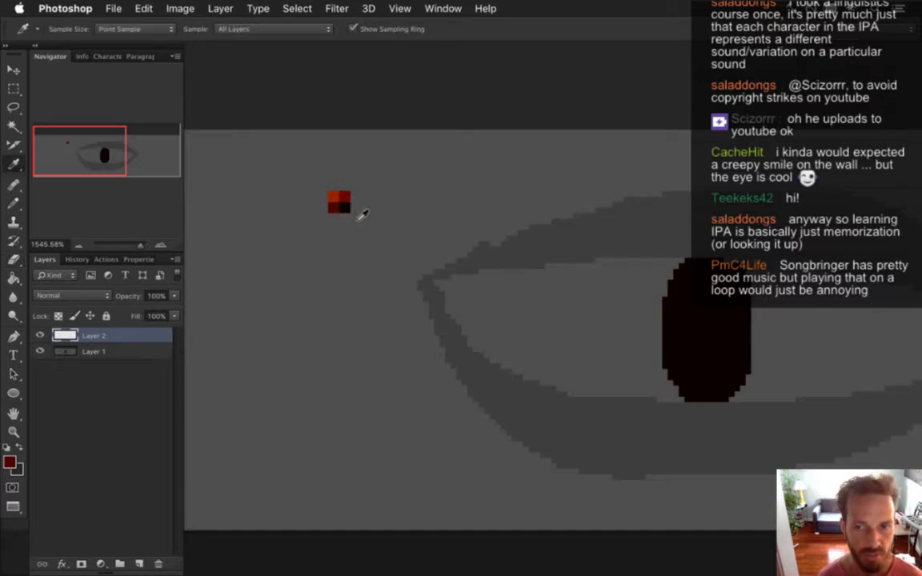
drag(720, 325, 665, 318)
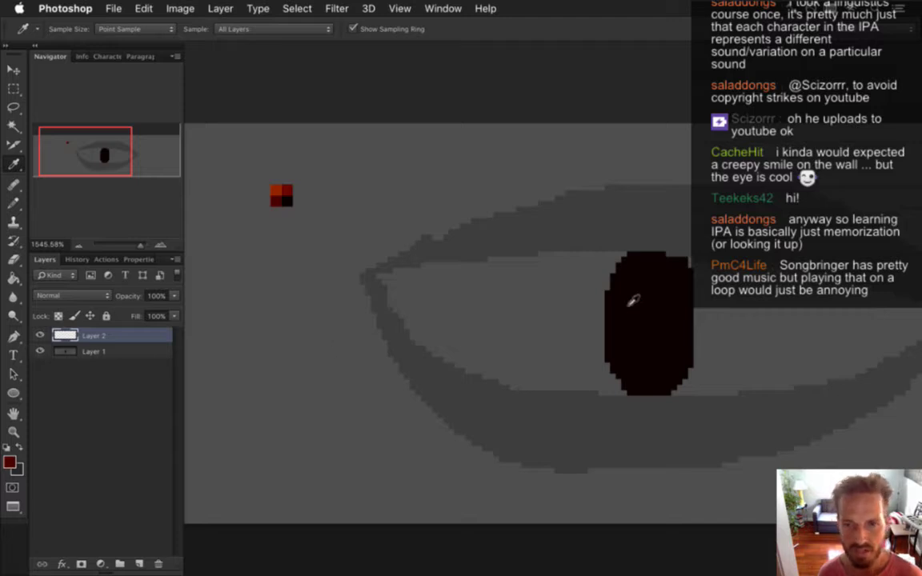
drag(593, 352, 531, 358)
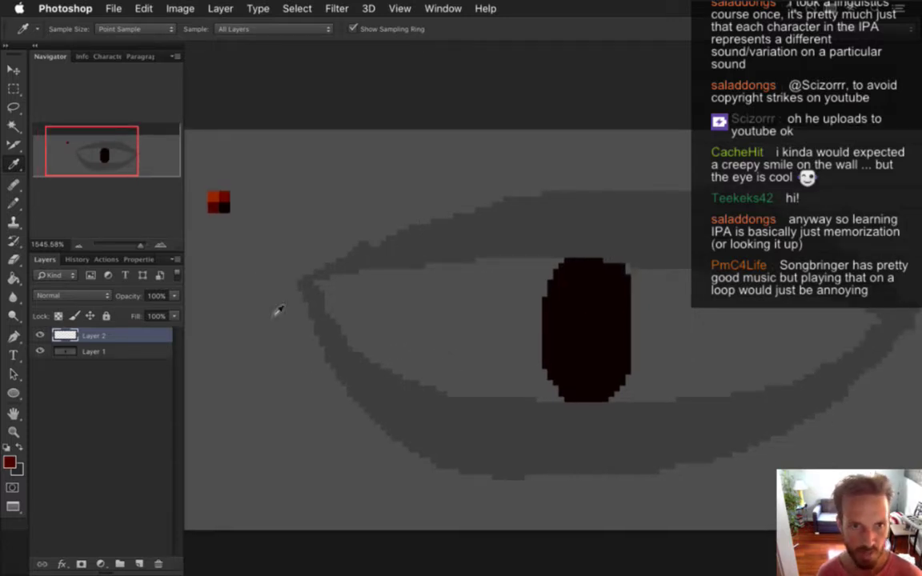
key(b)
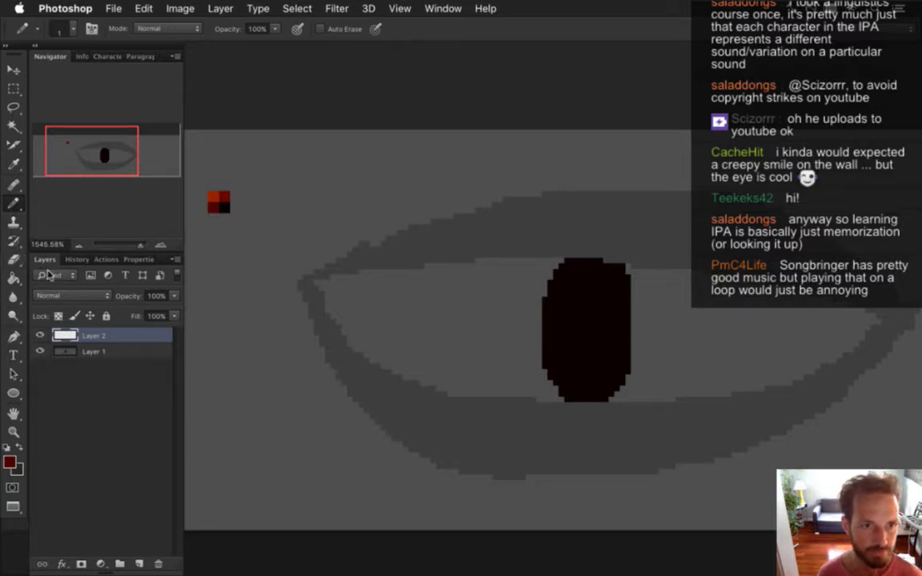
click(13, 125)
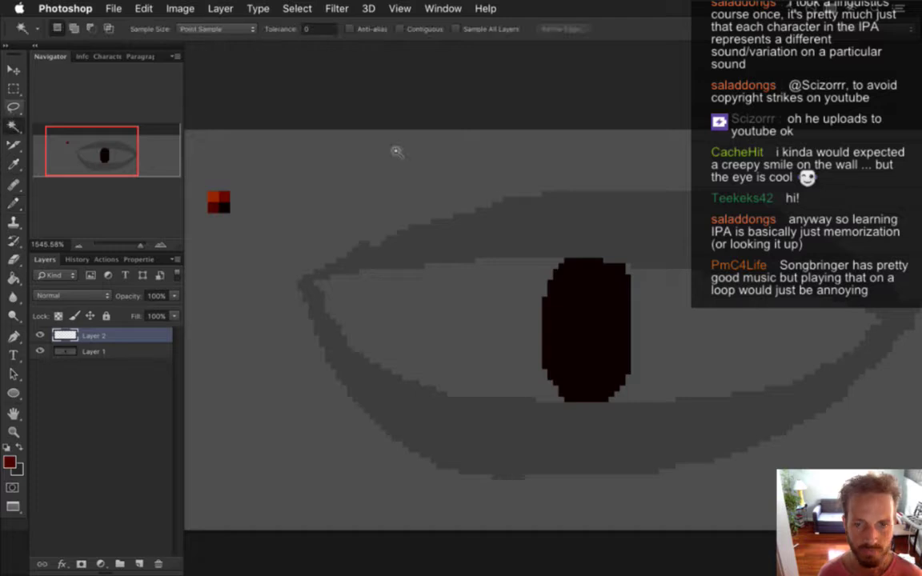
click(554, 351)
key(g)
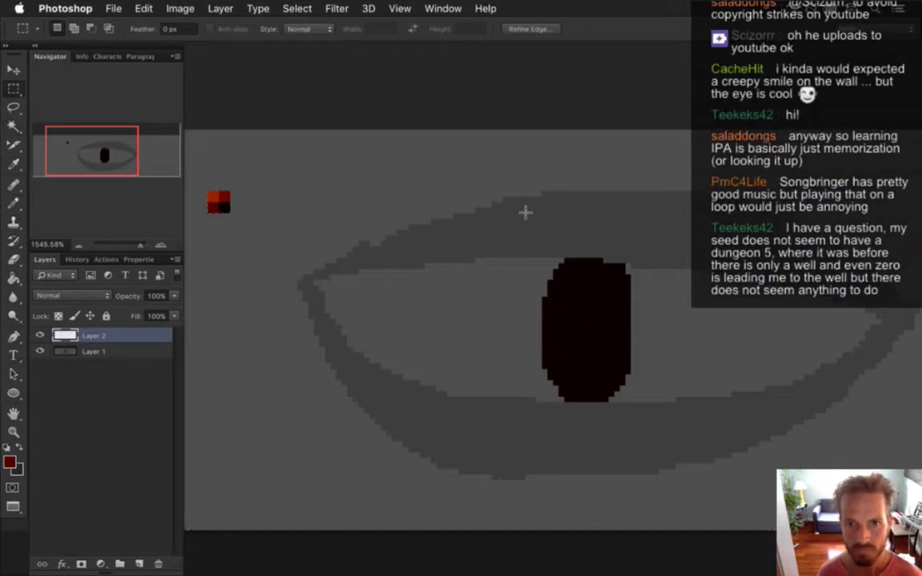
key(shift+g)
click(593, 323)
key(ctrl+z)
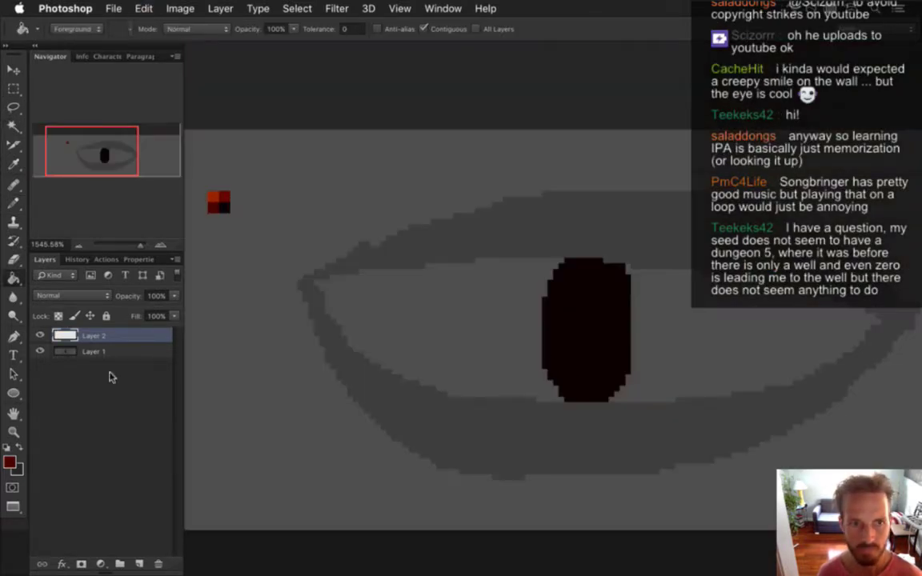
On Layer 1, fill the eye's central oval with the deep red and the eye opening on both sides with the near-black red swatch.
click(94, 352)
click(604, 310)
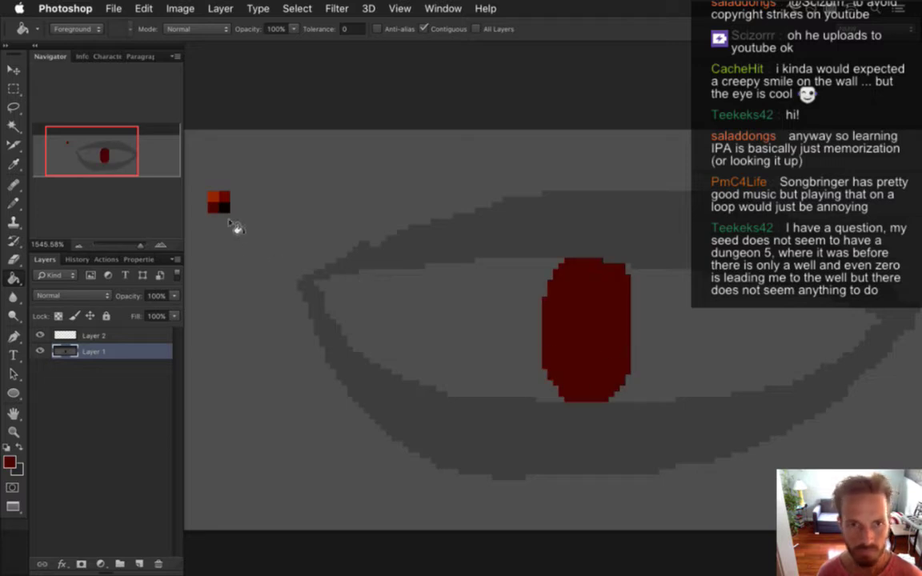
alt+click(222, 206)
click(537, 346)
click(685, 340)
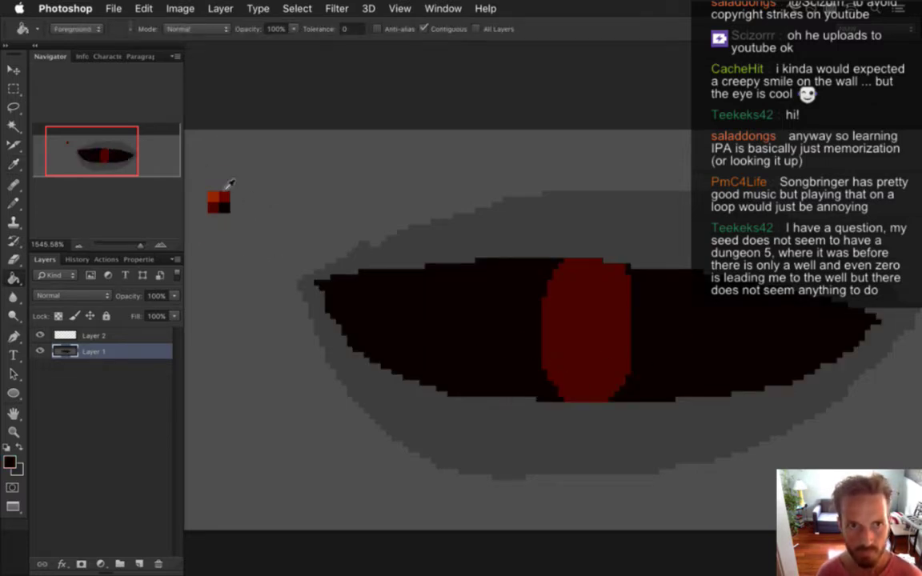
Sample the orange-red swatch and pencil a solid, tapered vertical slit down the middle of the deep red oval.
key(b)
alt+click(218, 201)
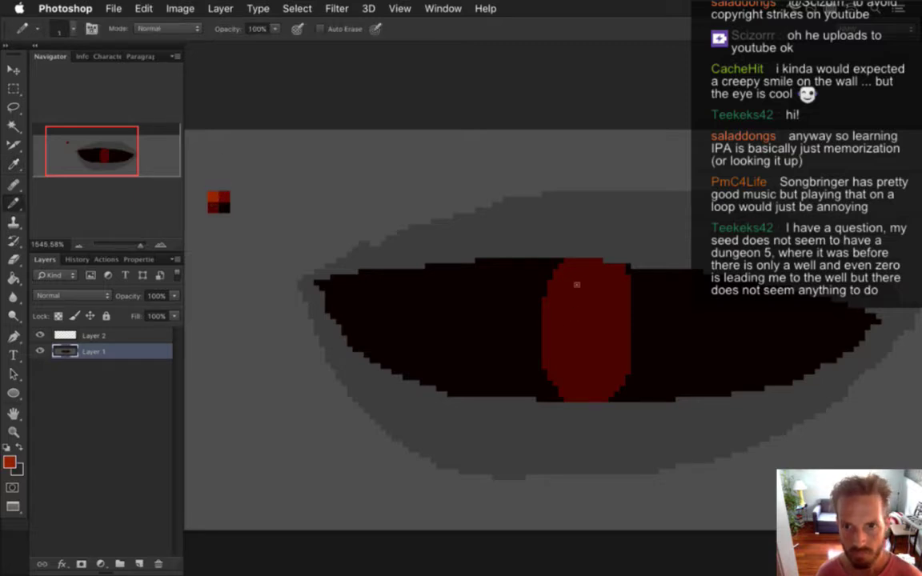
mouse_move(577, 260)
mouse_down()
mouse_move(573, 366)
mouse_move(590, 411)
mouse_move(600, 330)
mouse_move(584, 272)
mouse_move(584, 333)
mouse_move(582, 300)
mouse_move(576, 310)
mouse_move(580, 285)
mouse_move(582, 371)
mouse_up()
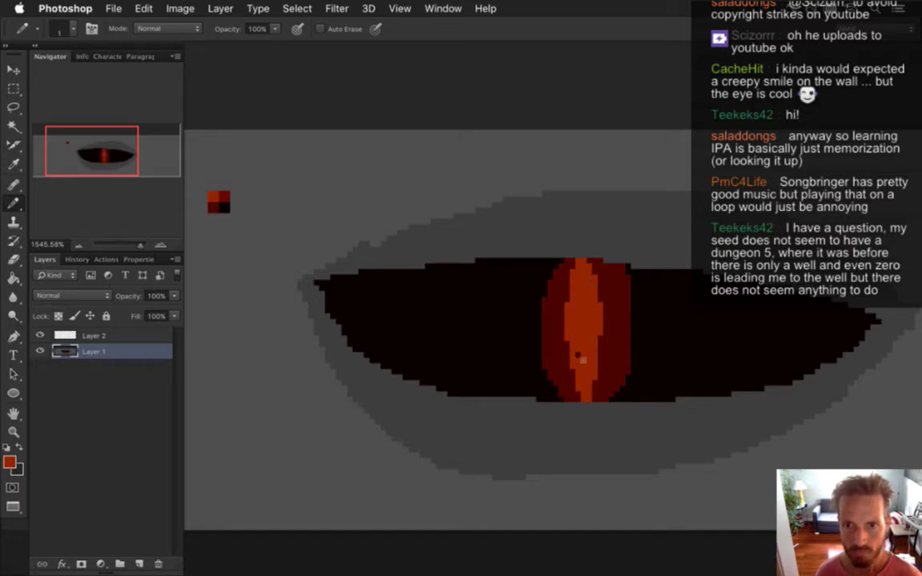
Hide Layer 2 with the colour swatches and save the file.
click(40, 336)
key(super+s)
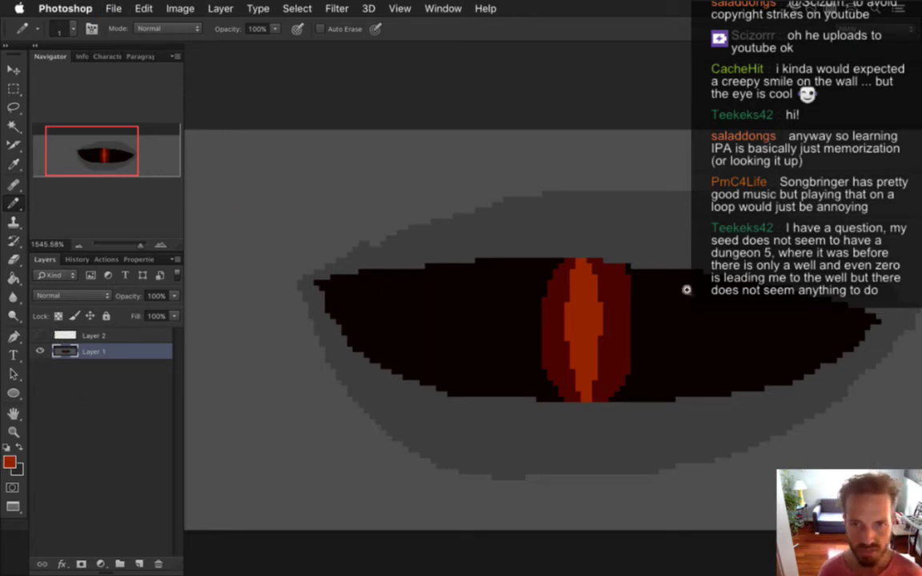
drag(626, 291, 590, 285)
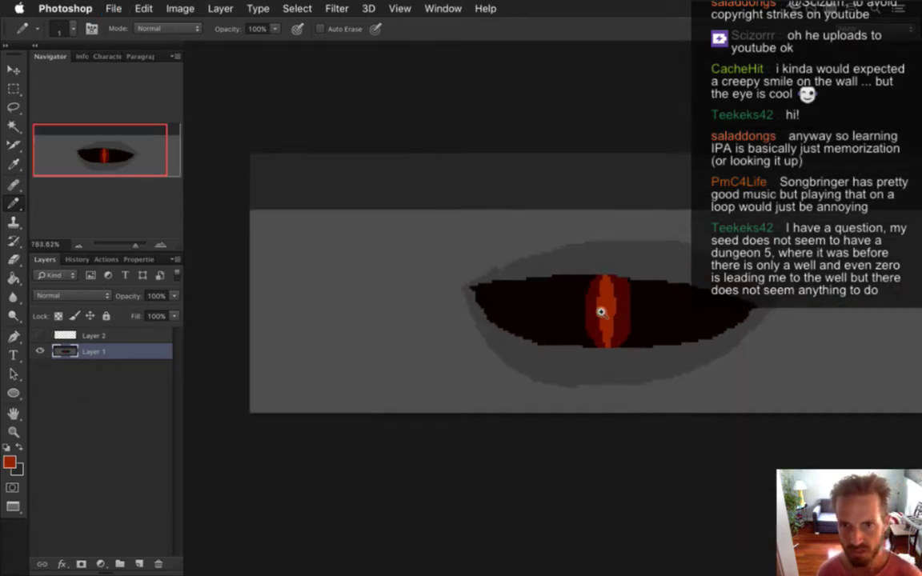
Sample the near-black red, pencil a higher arched edge along the upper eyelid, and fill the gap beneath it.
scroll(602, 313, up, 3)
alt+click(383, 281)
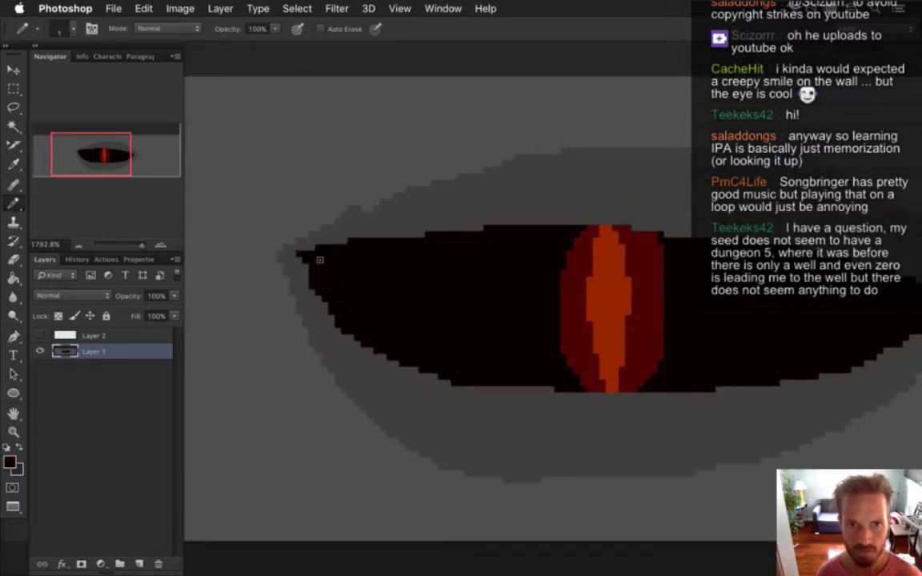
mouse_move(282, 239)
mouse_down()
mouse_move(392, 210)
mouse_move(721, 209)
mouse_move(805, 239)
mouse_up()
mouse_move(693, 280)
mouse_down()
mouse_move(685, 298)
mouse_move(612, 270)
mouse_move(586, 272)
mouse_up()
scroll(415, 329, down, 3)
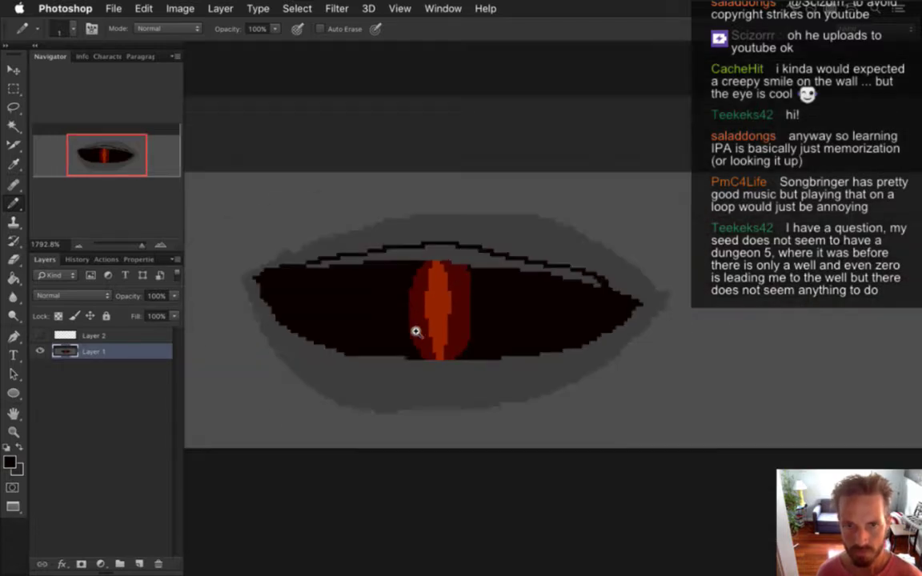
drag(319, 266, 395, 259)
key(g)
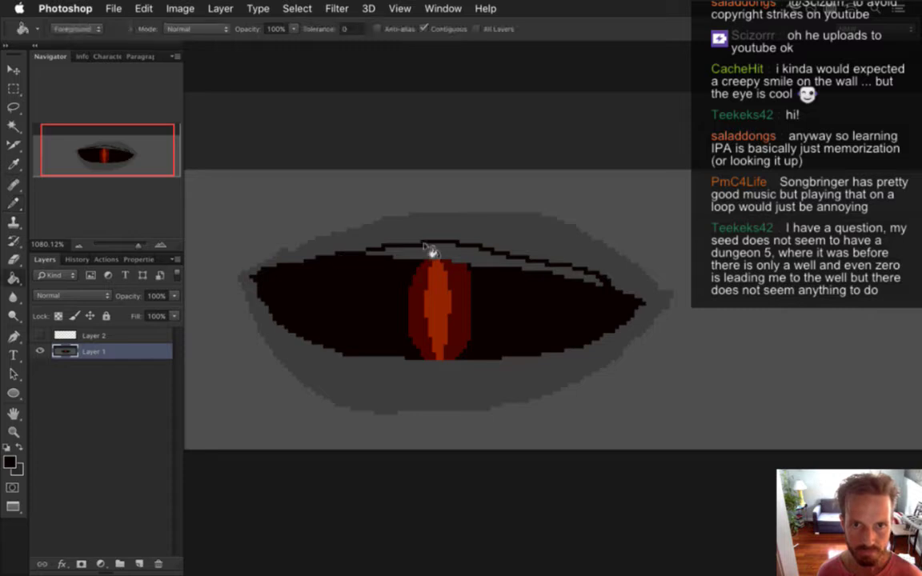
click(433, 252)
Pencil a deeper curved edge along the lower eyelid in near-black red and fill the gaps above it.
key(b)
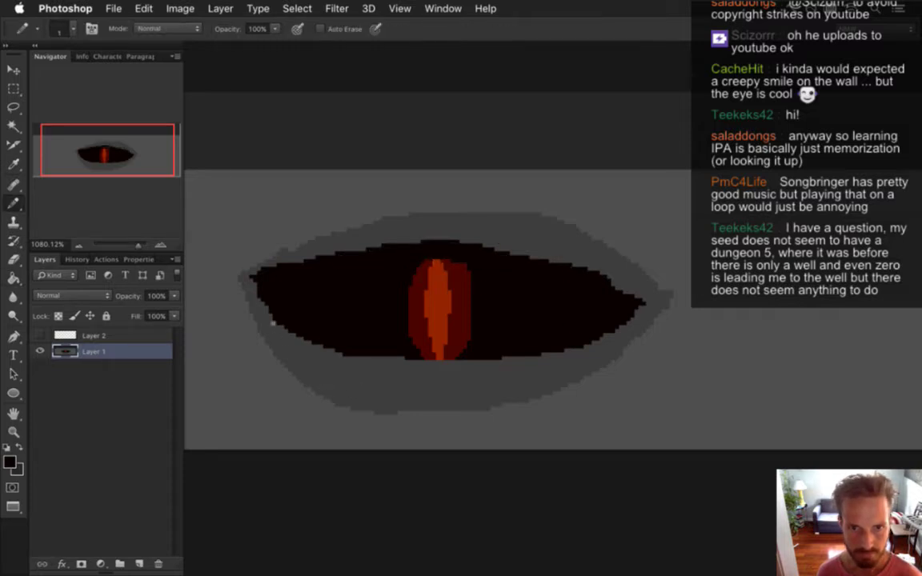
mouse_move(273, 321)
mouse_down()
mouse_move(336, 362)
mouse_move(485, 366)
mouse_up()
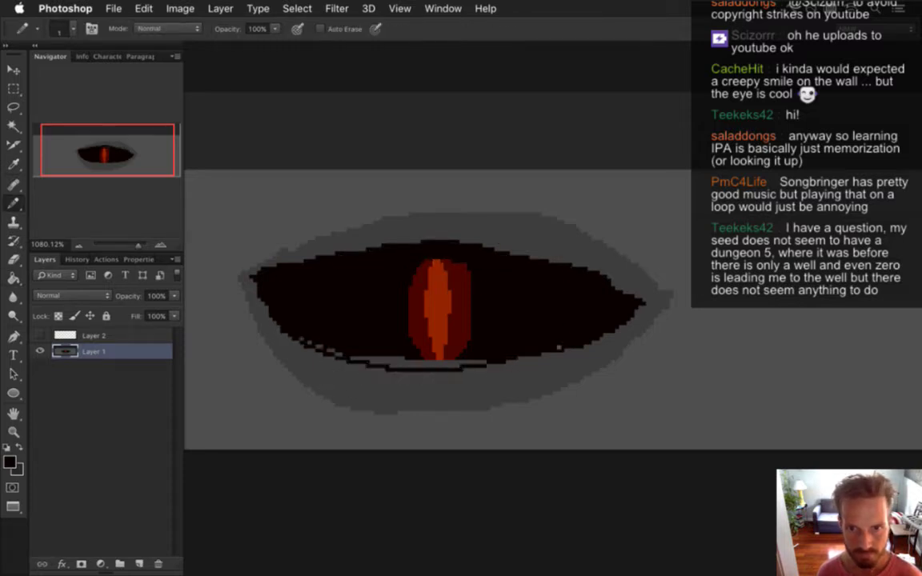
mouse_move(286, 343)
mouse_down()
mouse_move(353, 382)
mouse_move(423, 394)
mouse_move(480, 387)
mouse_move(555, 357)
mouse_up()
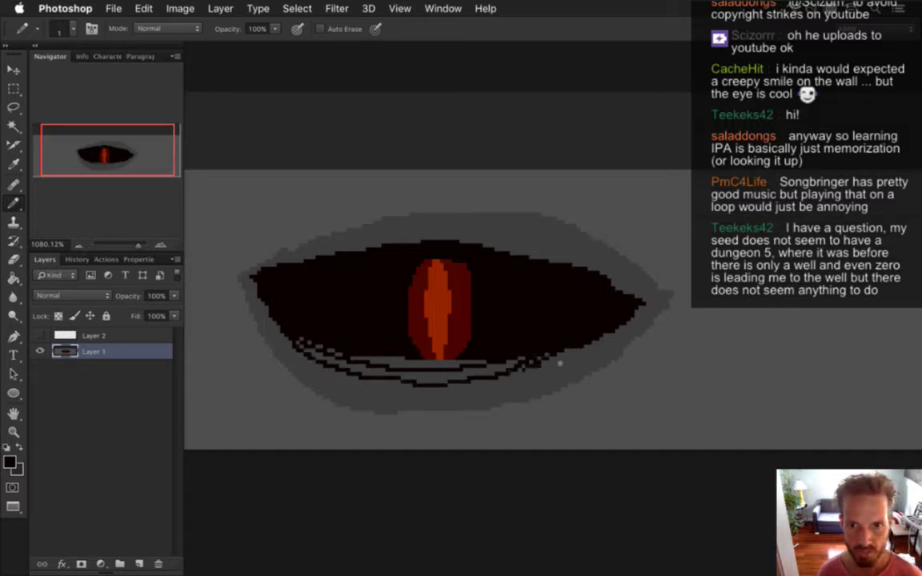
key(g)
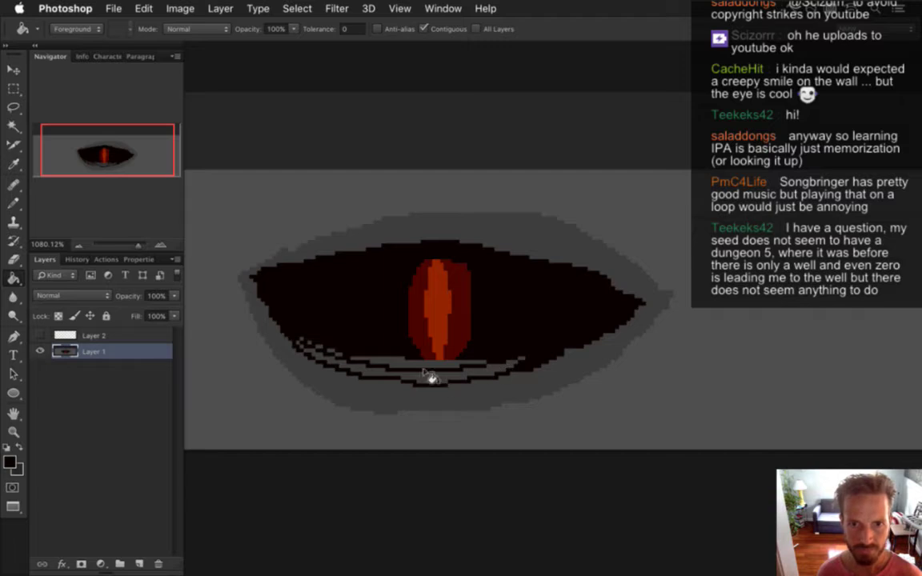
click(392, 346)
click(419, 361)
Sample the deep red and pencil pointed, filled tips onto the lower and upper ends of the oval around the slit.
key(b)
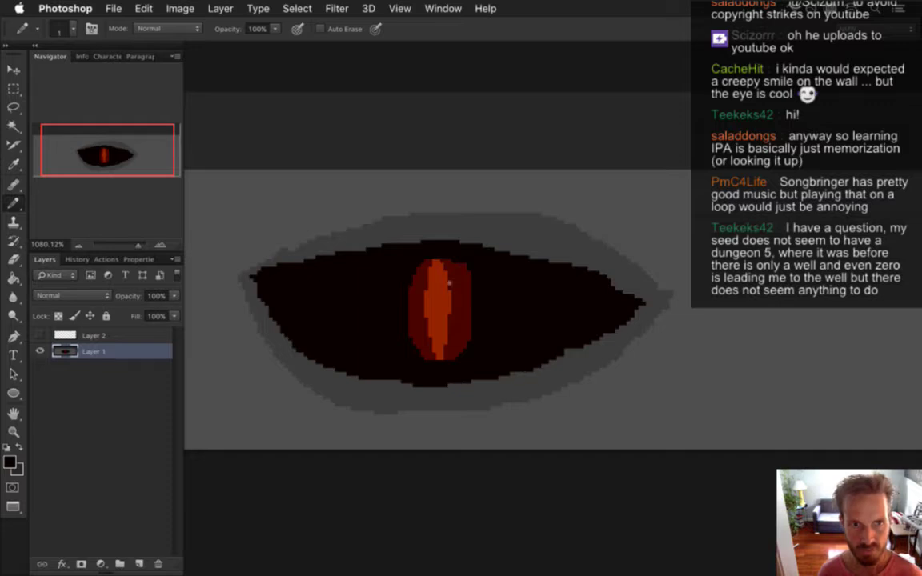
drag(440, 330, 560, 338)
alt+click(414, 385)
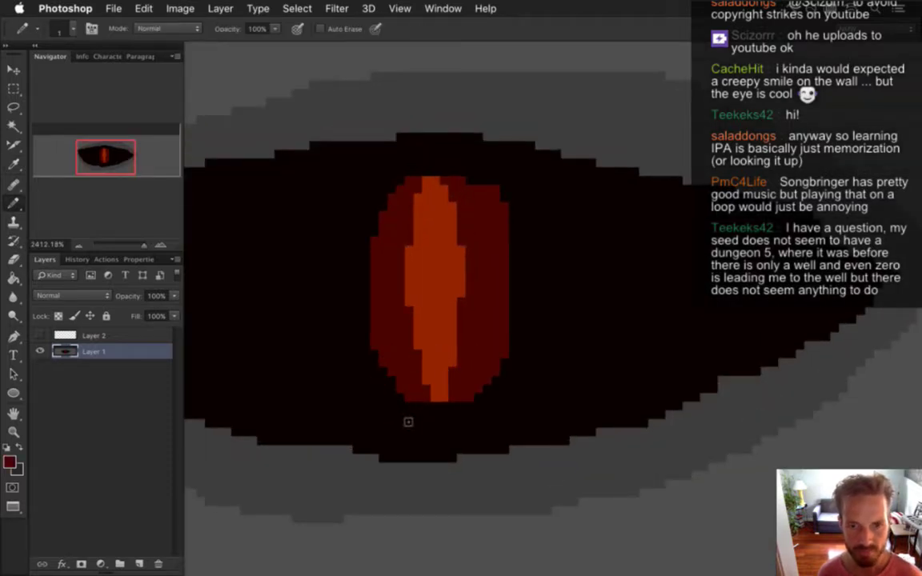
mouse_move(407, 404)
mouse_down()
mouse_move(445, 461)
mouse_move(484, 407)
mouse_move(451, 441)
mouse_move(427, 427)
mouse_up()
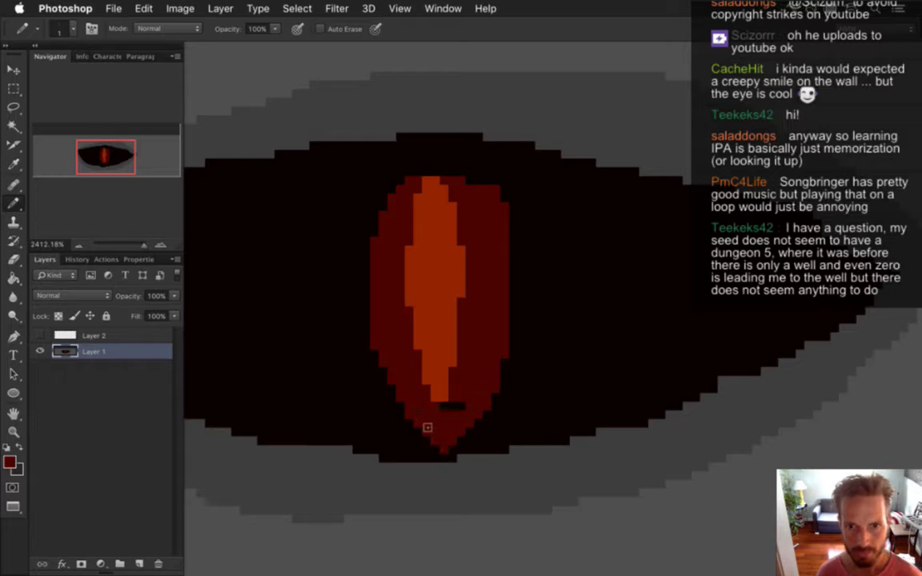
mouse_move(413, 192)
mouse_down()
mouse_move(440, 162)
mouse_move(463, 204)
mouse_up()
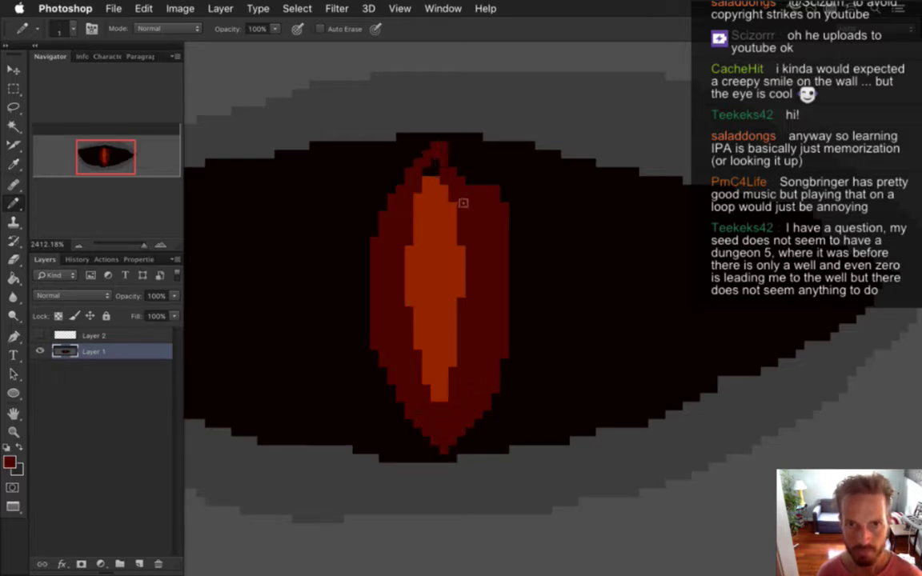
mouse_move(435, 167)
mouse_down()
mouse_move(439, 185)
mouse_move(461, 173)
mouse_up()
Sample the near-black red and pencil away the bulging upper-right corner of the deep red shape.
key(e)
key(i)
click(529, 211)
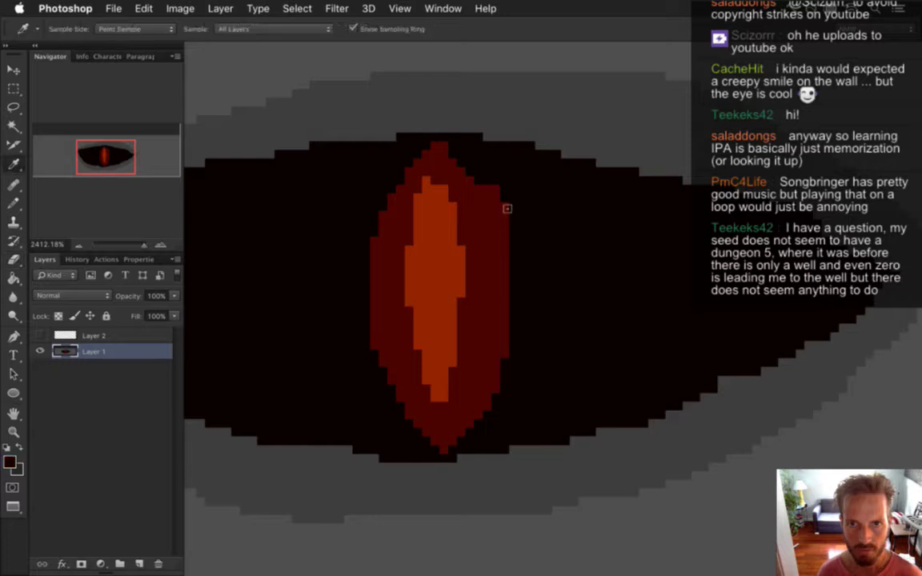
key(b)
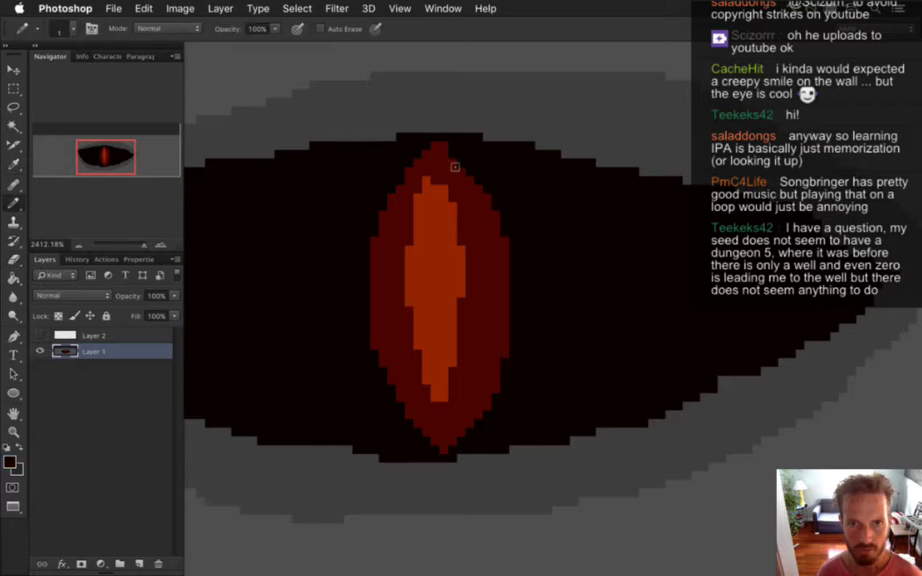
Export the eye sprite for web as a PNG-24 named FearWall0.png in the Backgrounds folder, replacing the existing file.
mouse_move(438, 322)
mouse_down()
mouse_move(307, 313)
mouse_move(469, 303)
mouse_up()
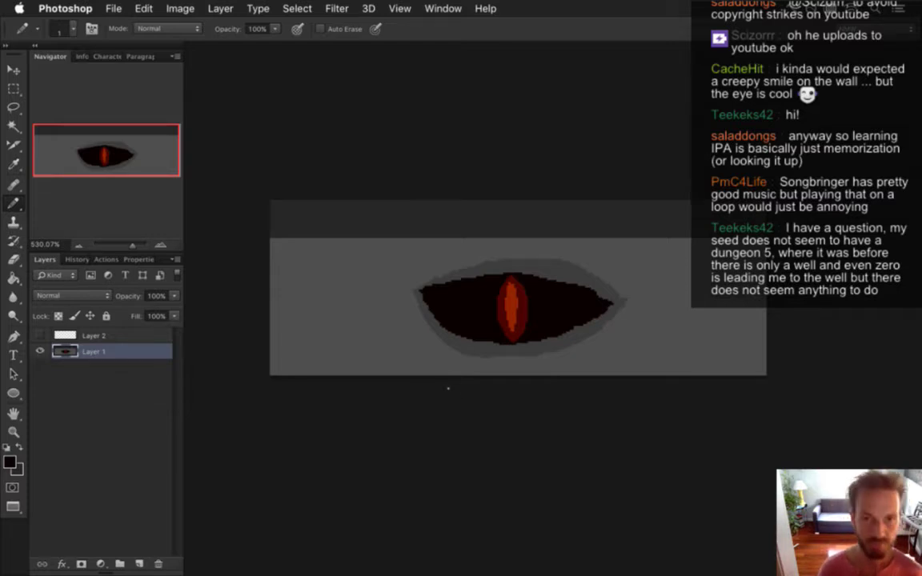
key(super+alt+shift+s)
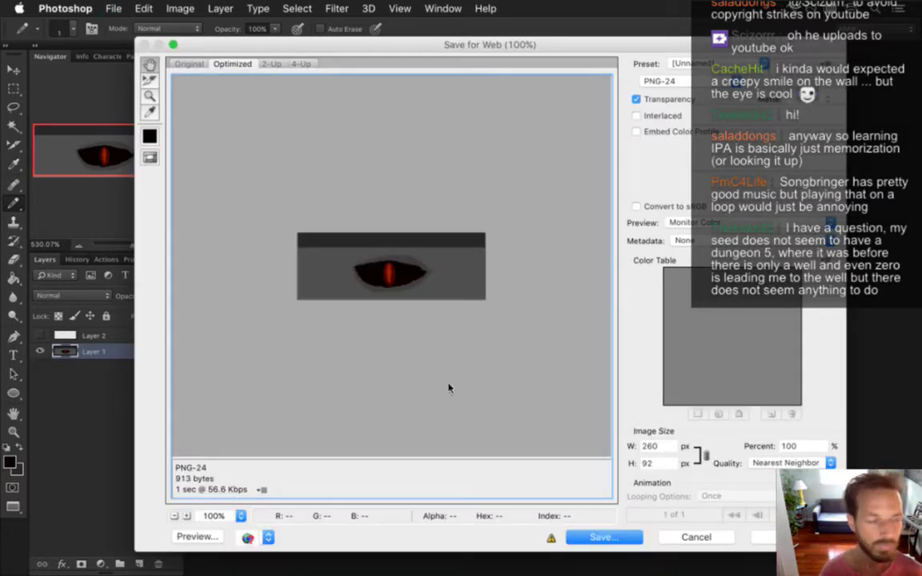
key(Return)
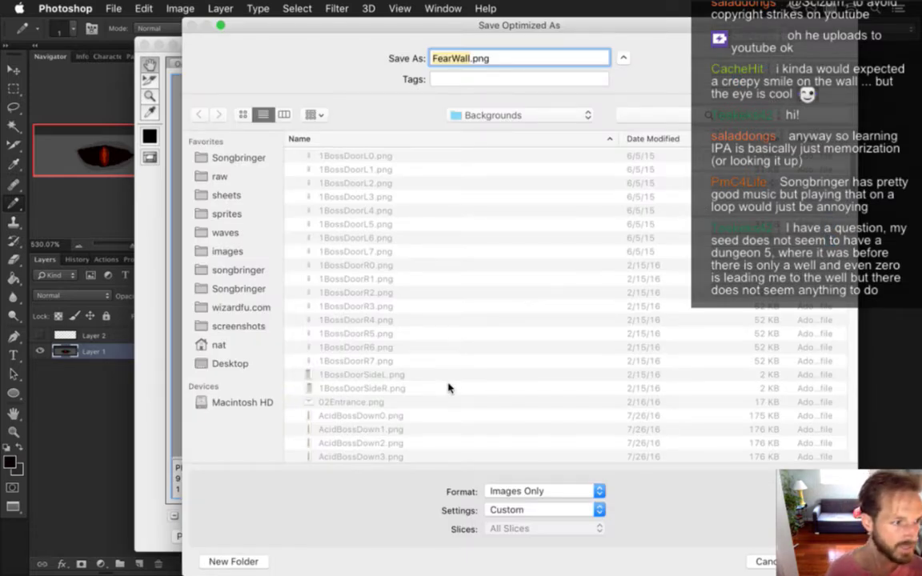
key(Right)
key(Return)
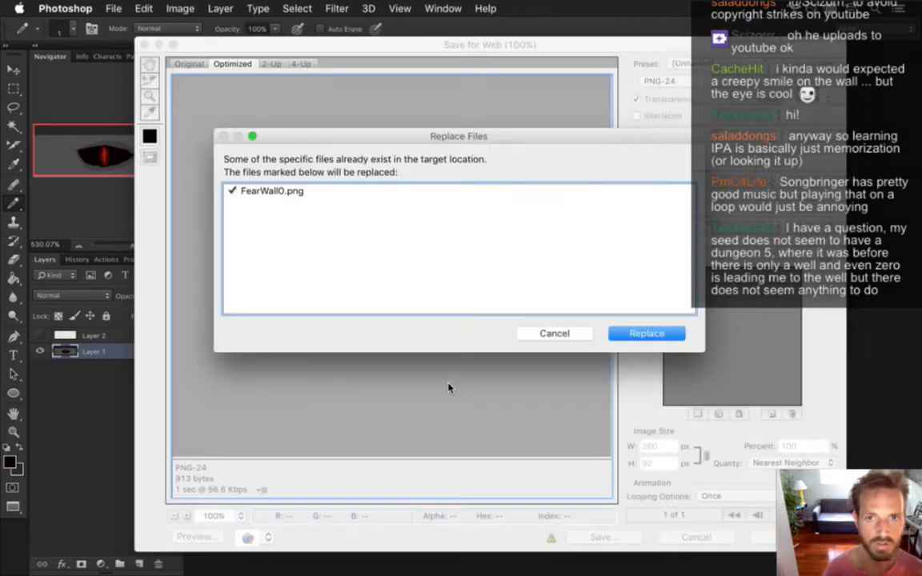
key(Return)
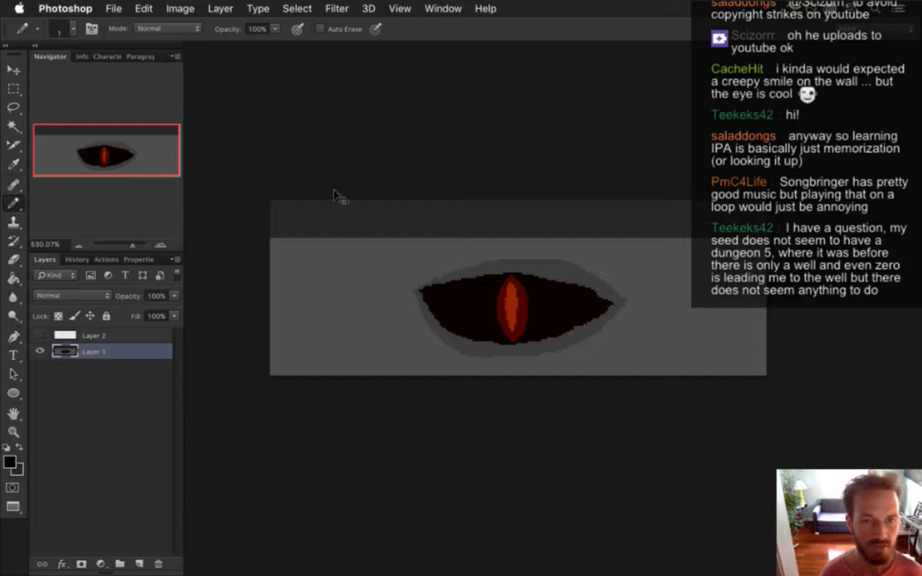
key(super+Tab)
key(super+shift+Tab)
key(super+shift+Tab)
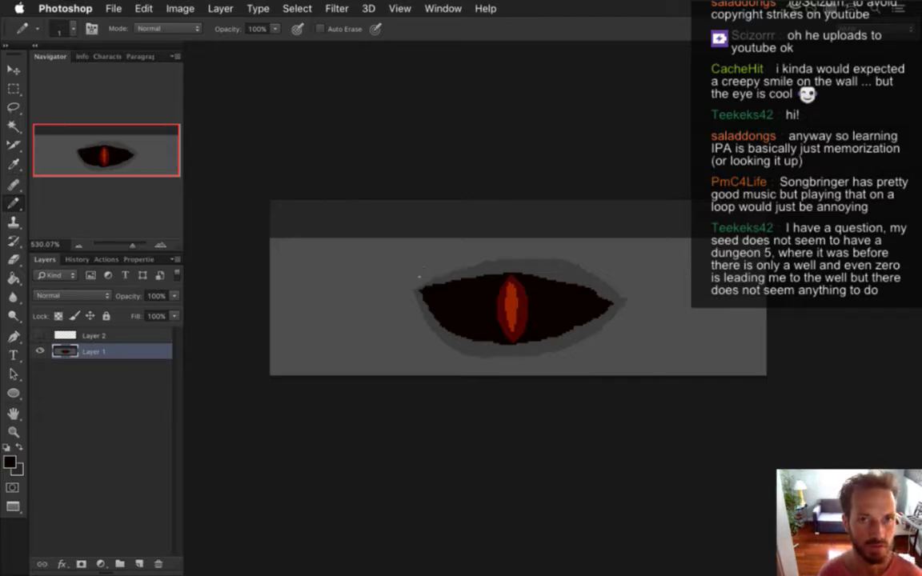
key(super+Tab)
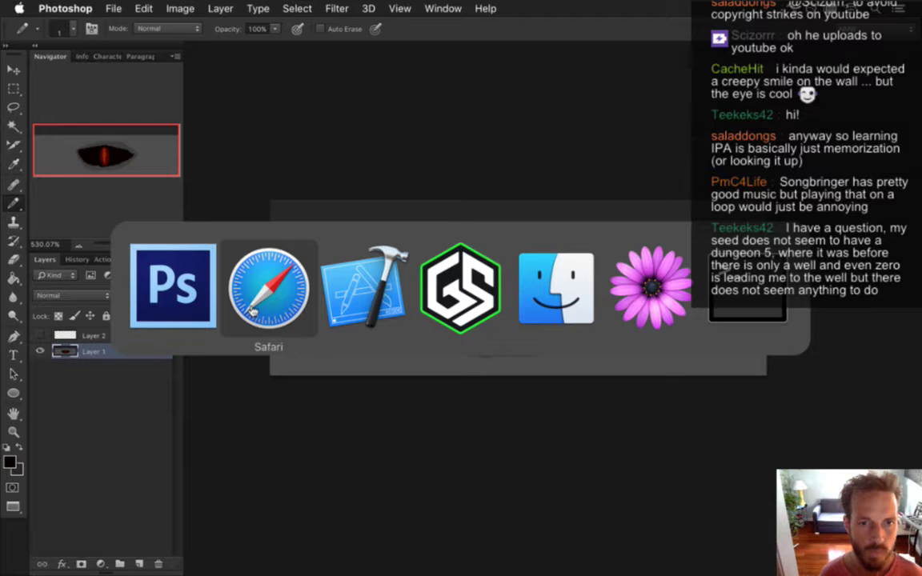
click(182, 320)
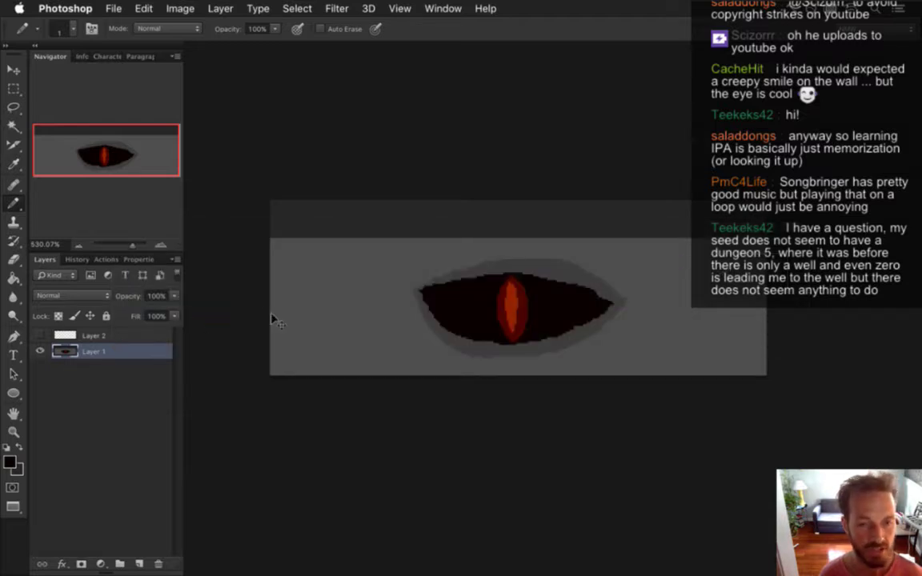
key(super+Tab)
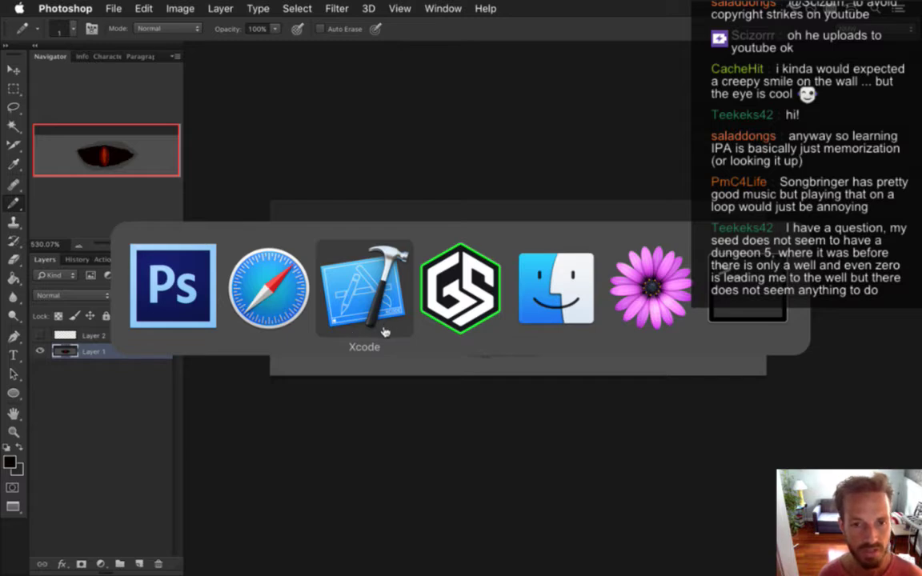
click(176, 291)
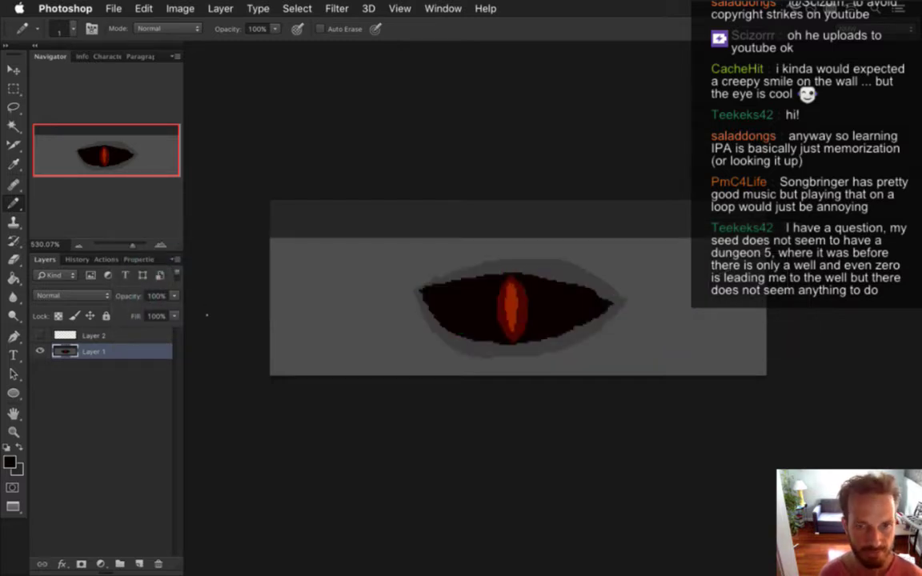
Switch to Xcode and run the Songbringer project.
key(super+Tab)
key(super+Tab)
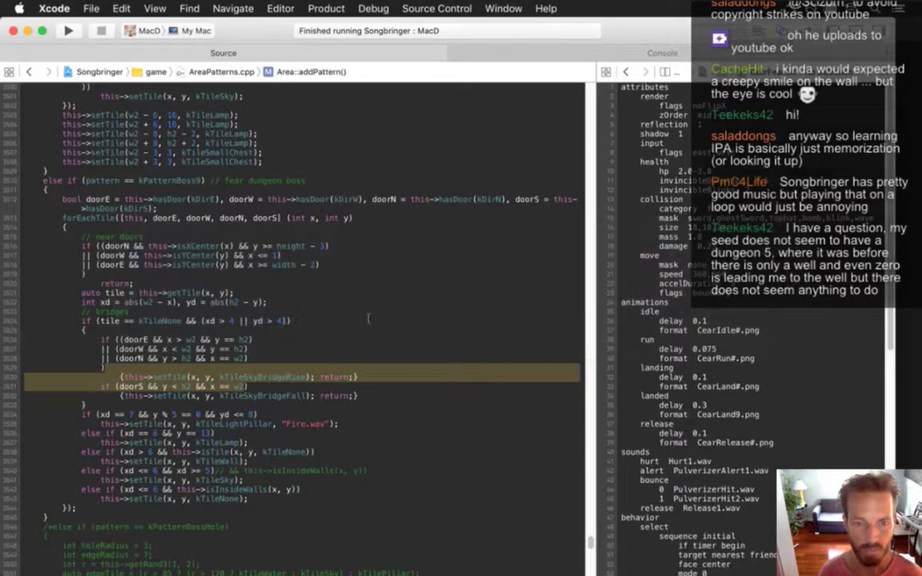
click(370, 323)
key(super+r)
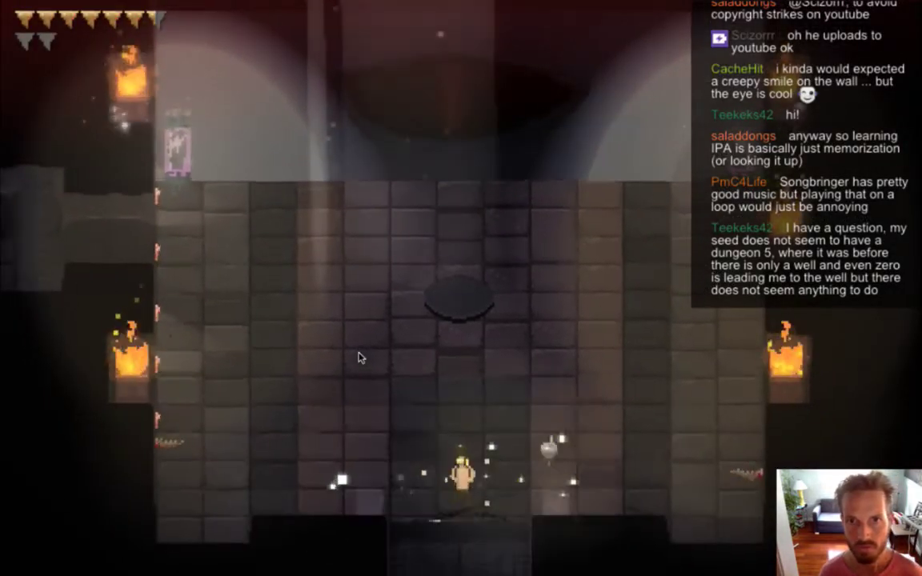
Play through the fear dungeon boss room, attacking the moving wall to examine its new eye sprite, and quit the game.
key(Up)
key(Right)
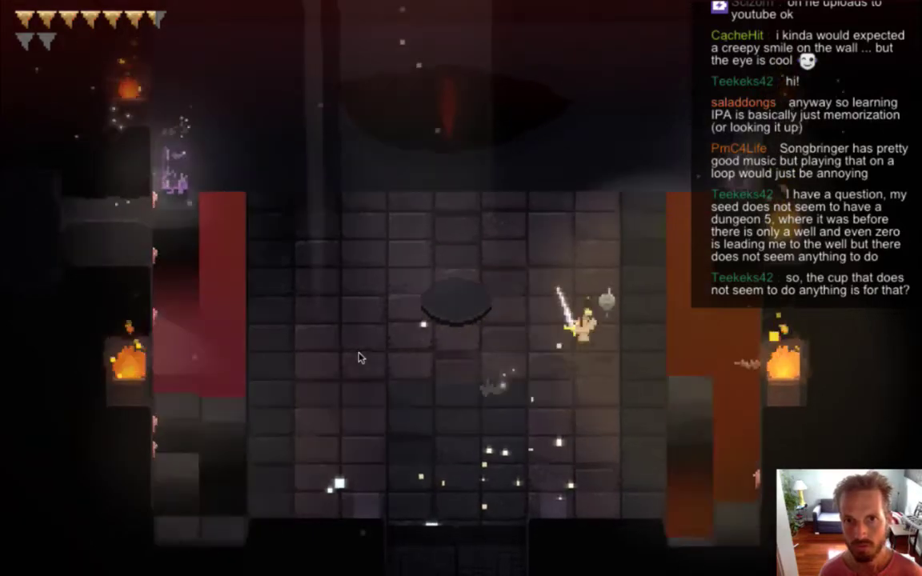
key(Left)
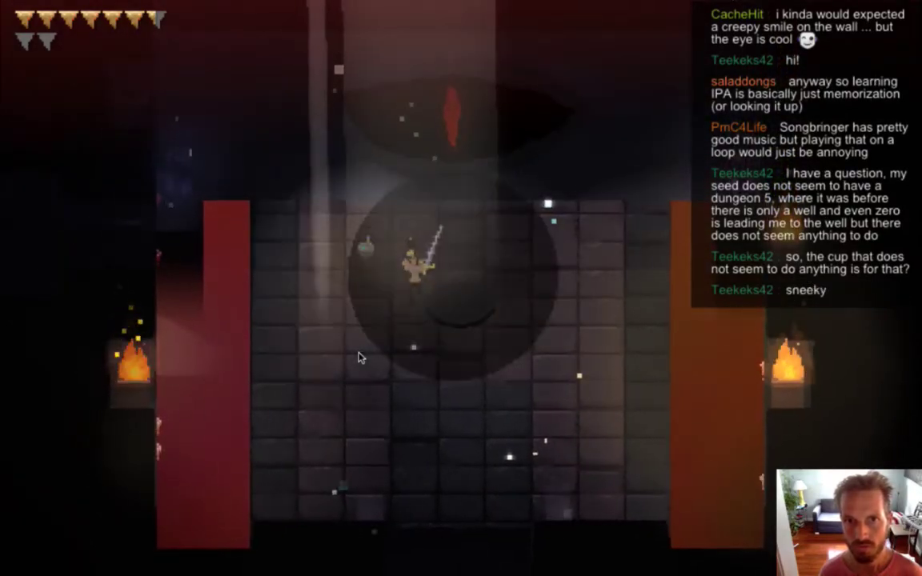
key(Up)
key(Down)
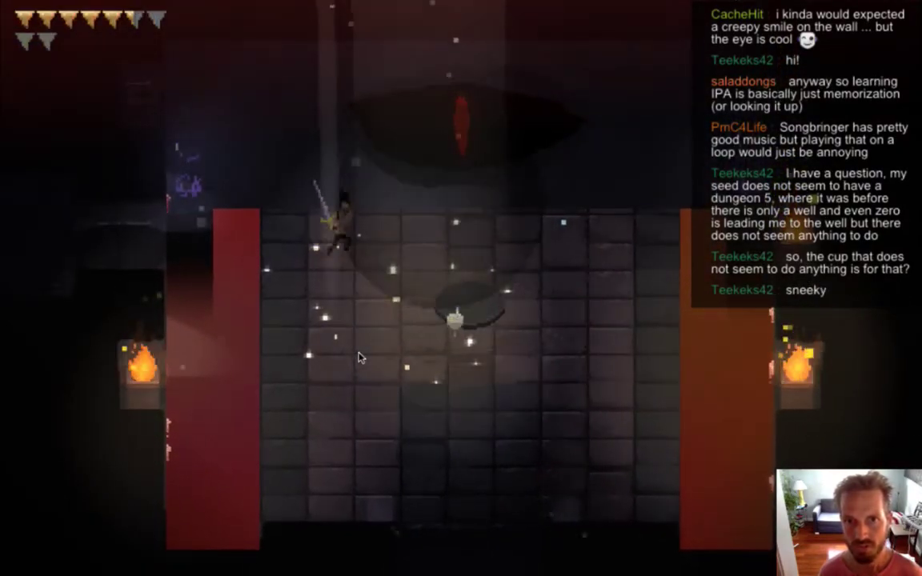
key(Left)
key(a)
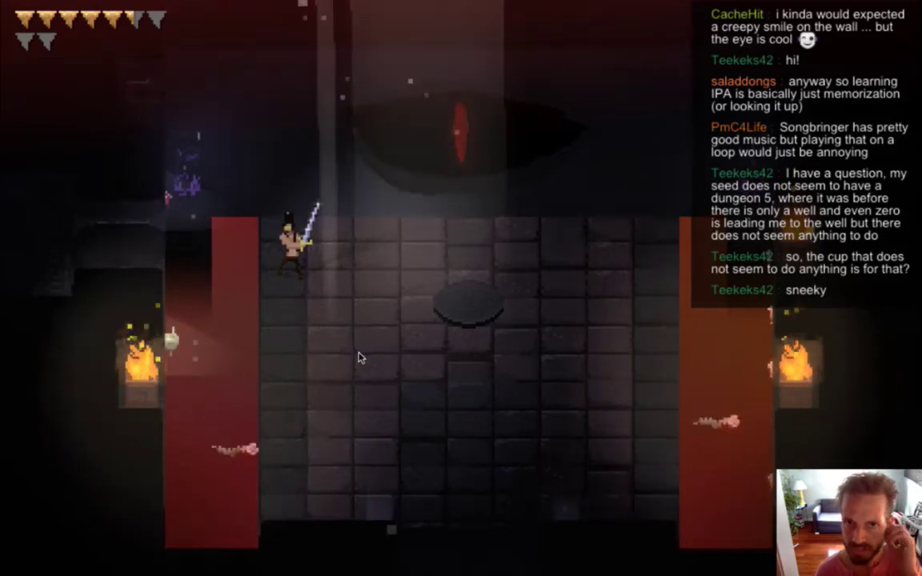
key(s)
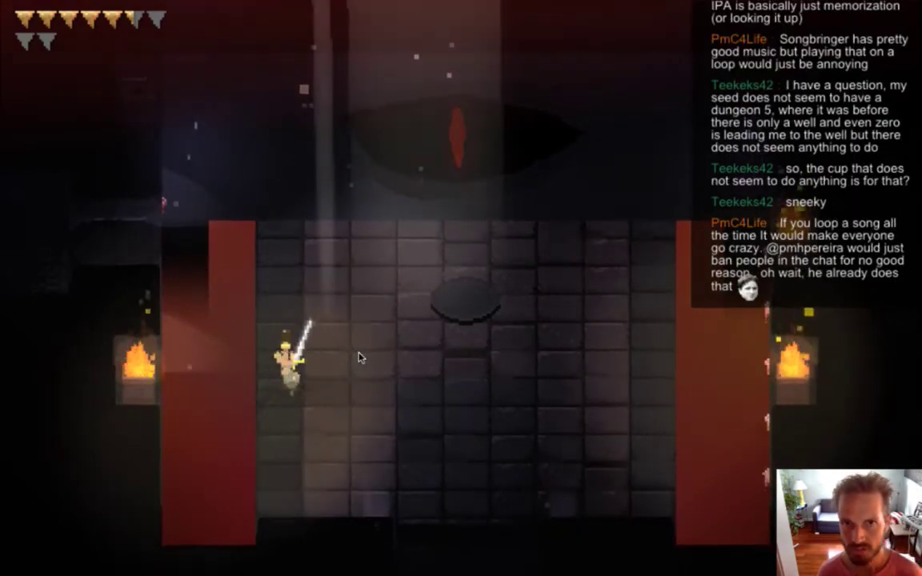
key(d)
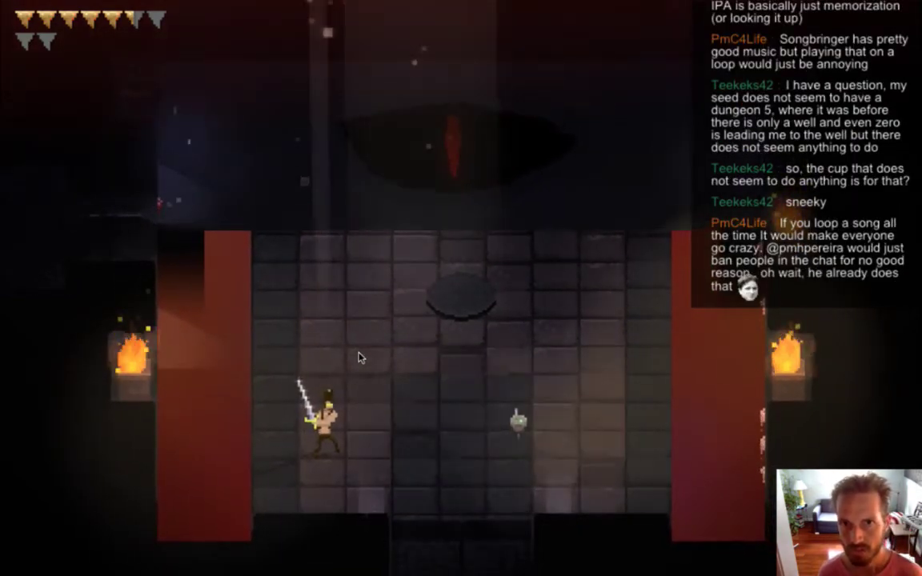
key(space)
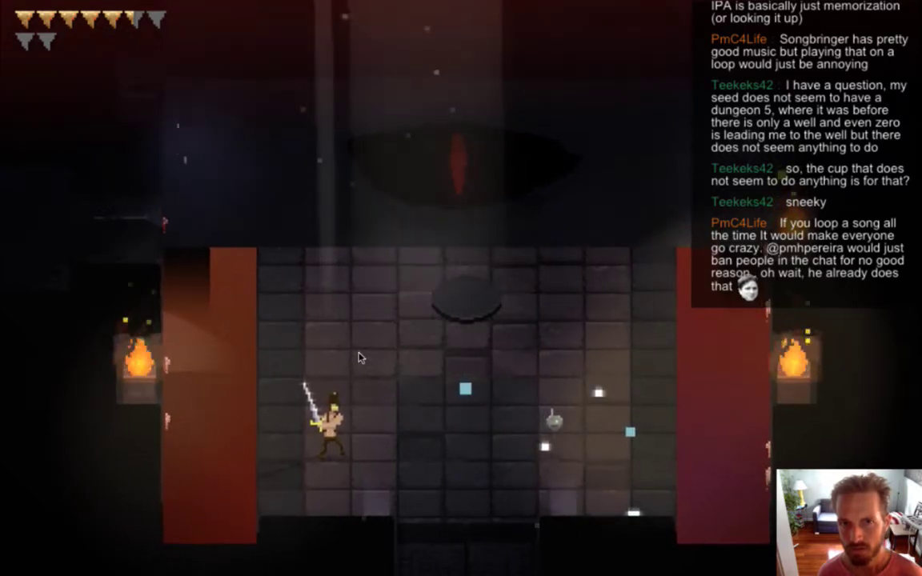
key(d)
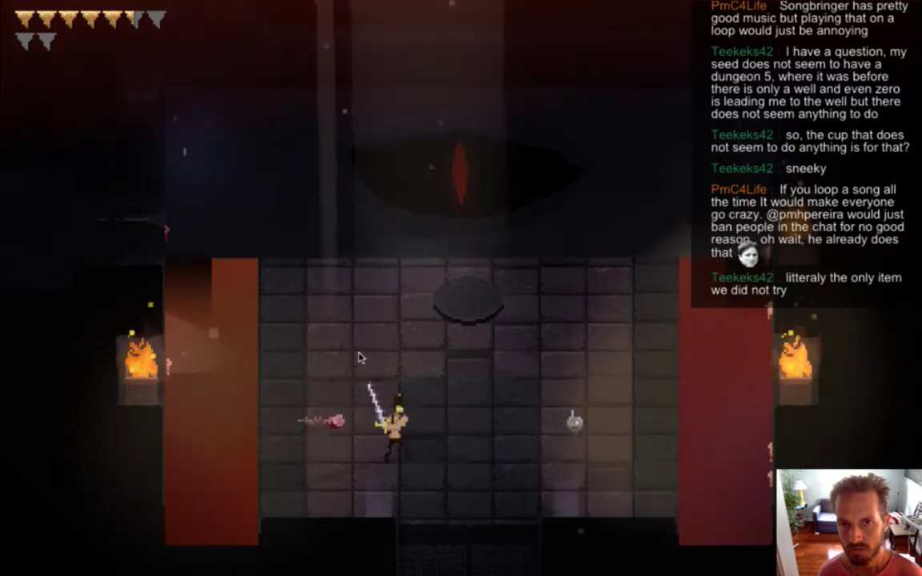
key(space)
key(d)
key(s)
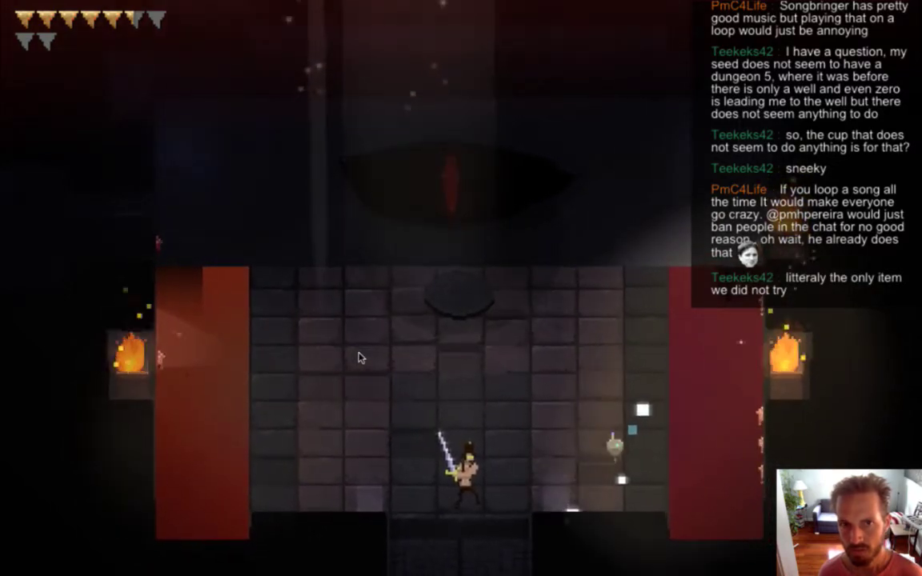
key(d)
key(w)
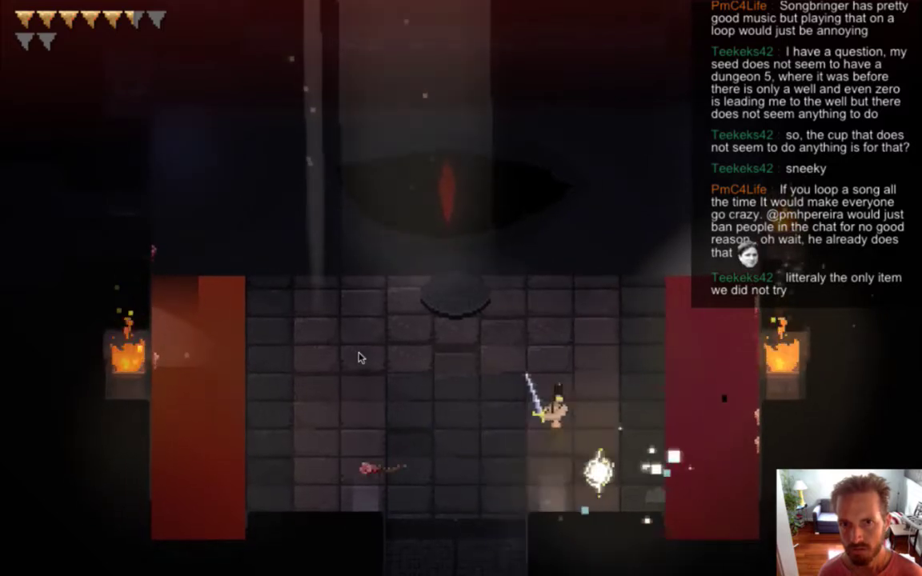
key(a)
key(w)
key(space)
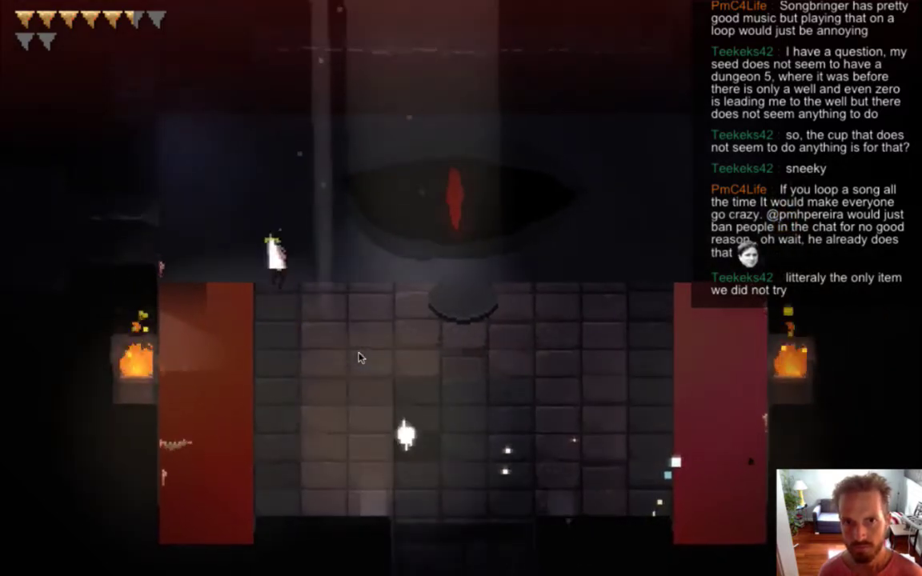
key(space)
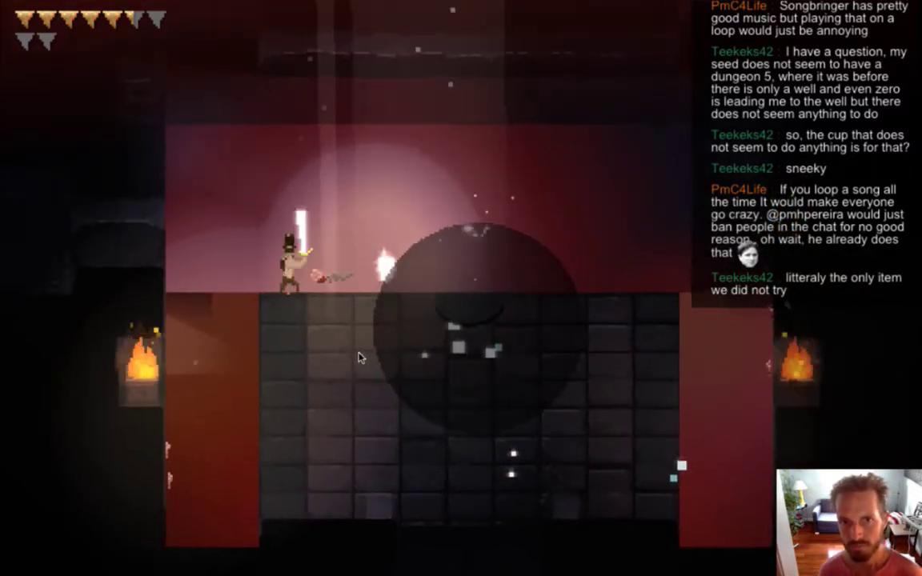
key(s)
key(d)
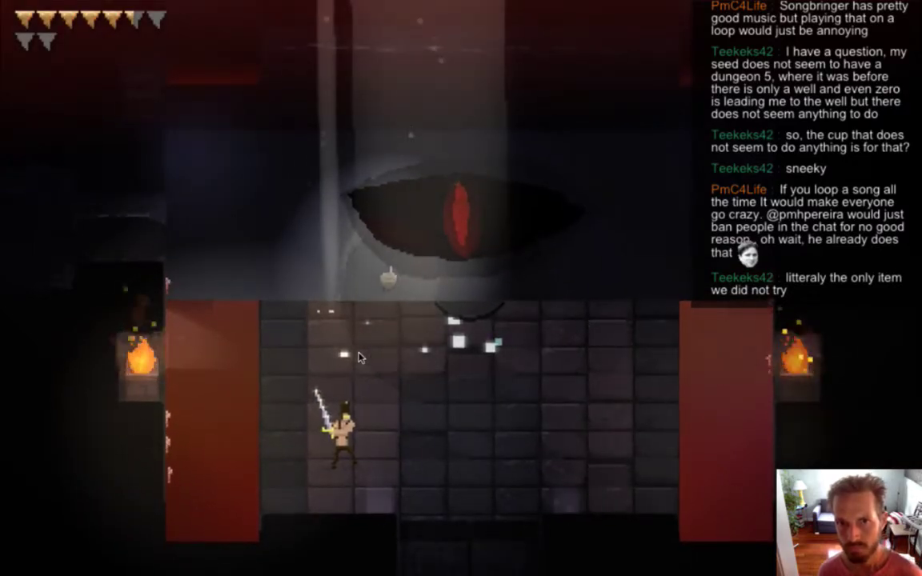
key(super+q)
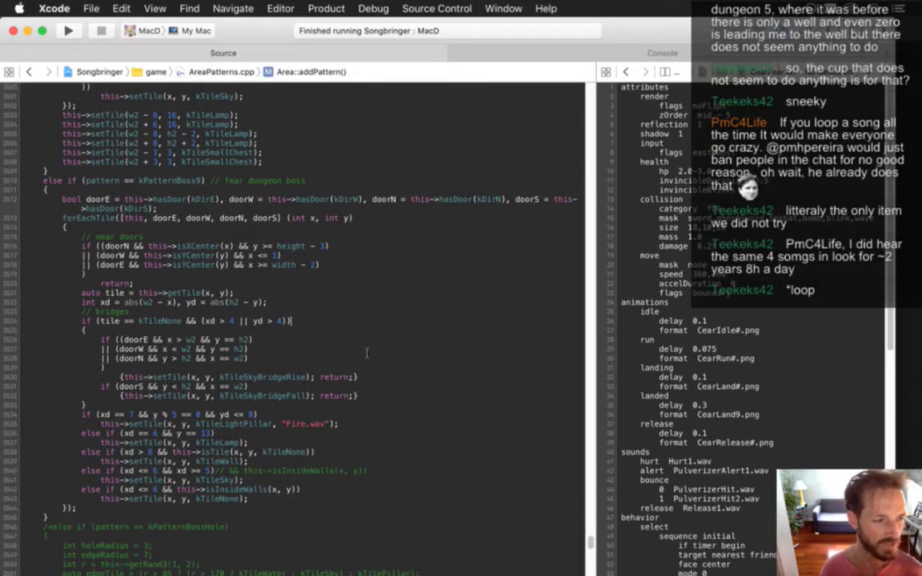
Switch to Photoshop, copy the whole eye artwork on Layer 1, and open the recent file FearWallHurt.psd.
key(super+Tab)
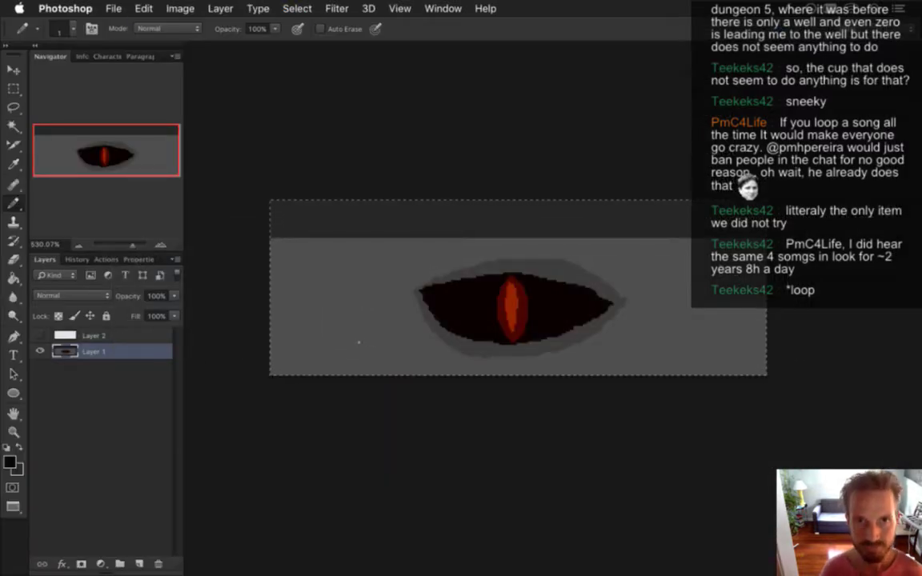
click(114, 8)
mouse_move(148, 94)
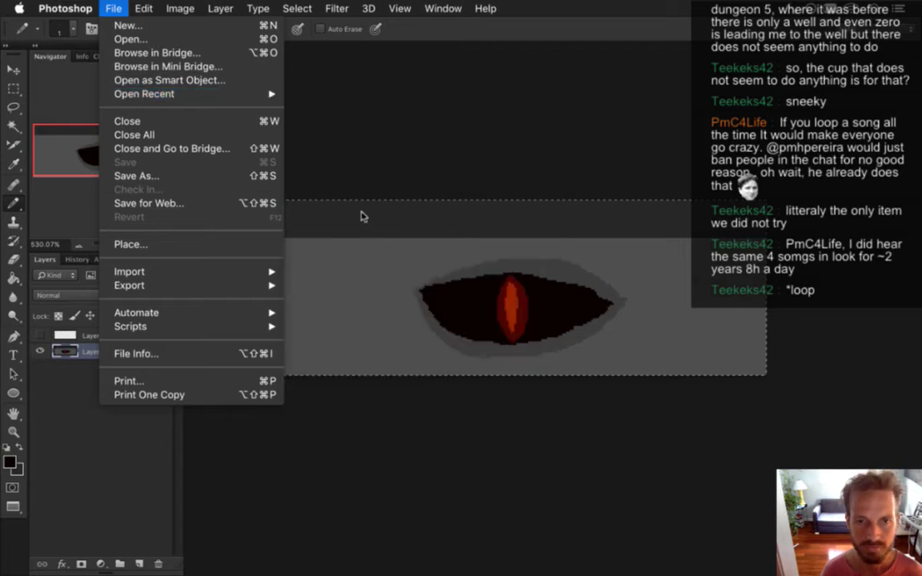
mouse_move(281, 96)
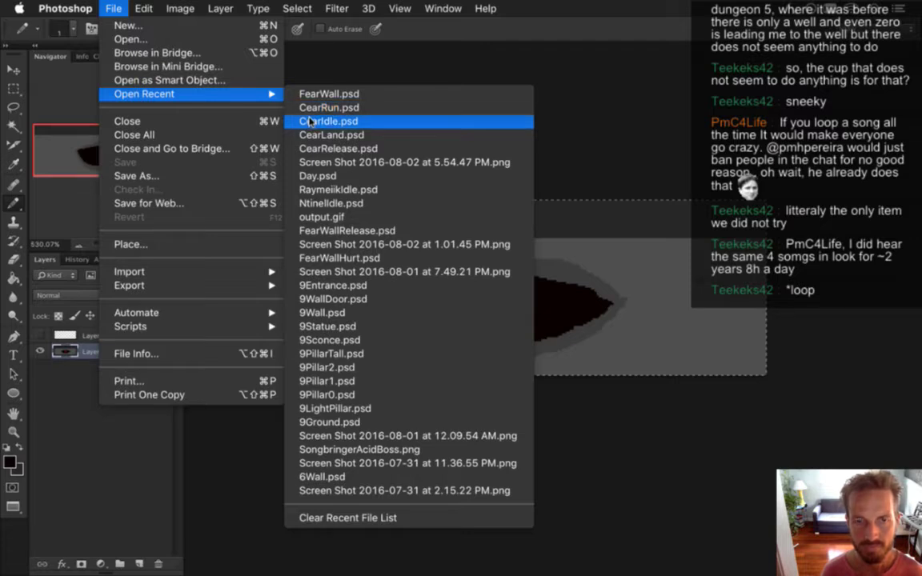
click(323, 258)
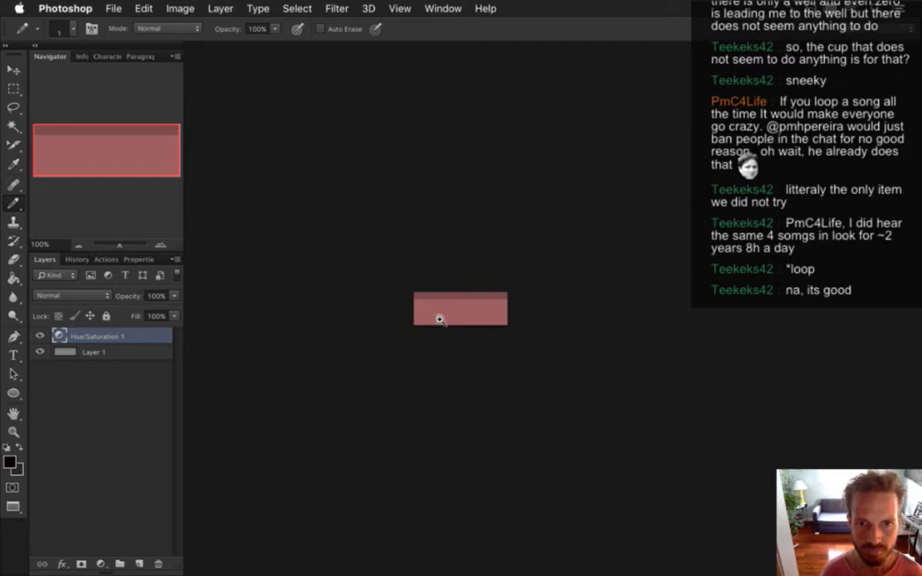
Paste the eye artwork beneath the Hue/Saturation adjustment and delete the old plain wall layer, Layer 1.
scroll(438, 319, up, 5)
click(120, 353)
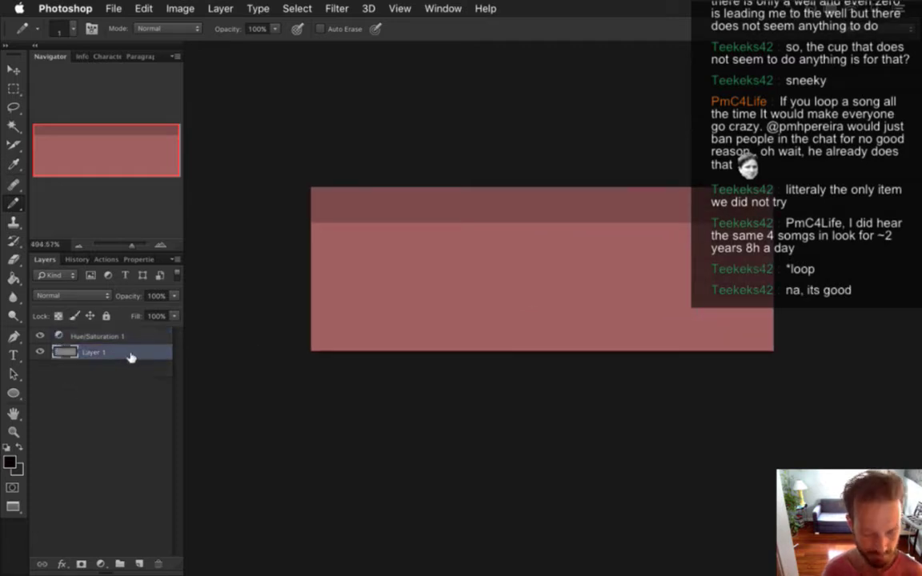
key(ctrl+v)
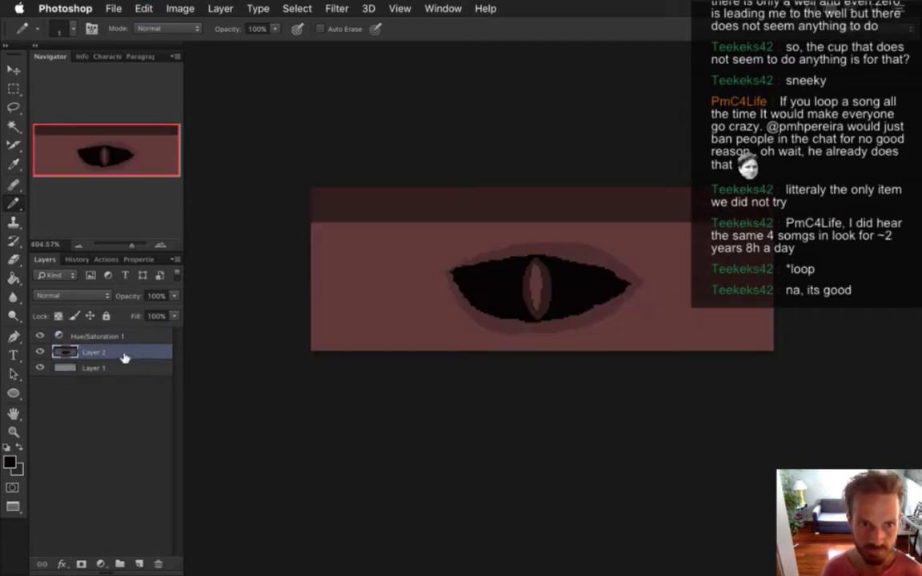
click(54, 369)
click(159, 563)
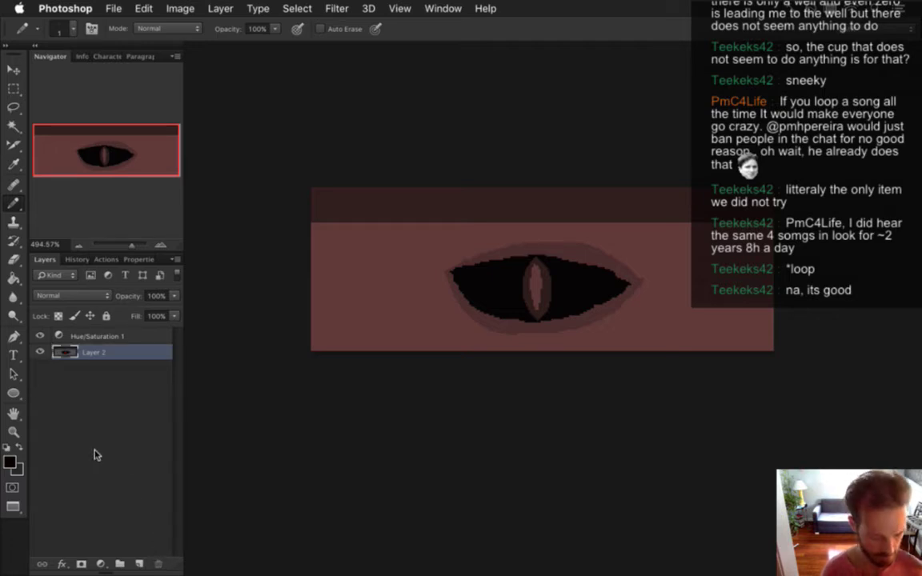
Export the hurt wall artwork for web as a PNG-24 named FearWallHurt0.png in the Backgrounds folder.
key(ctrl+alt+shift+s)
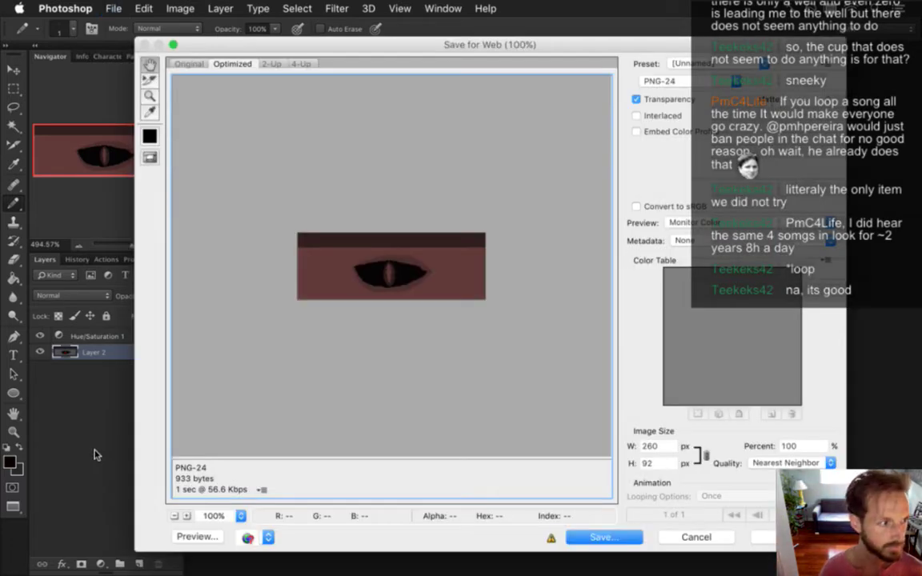
key(Return)
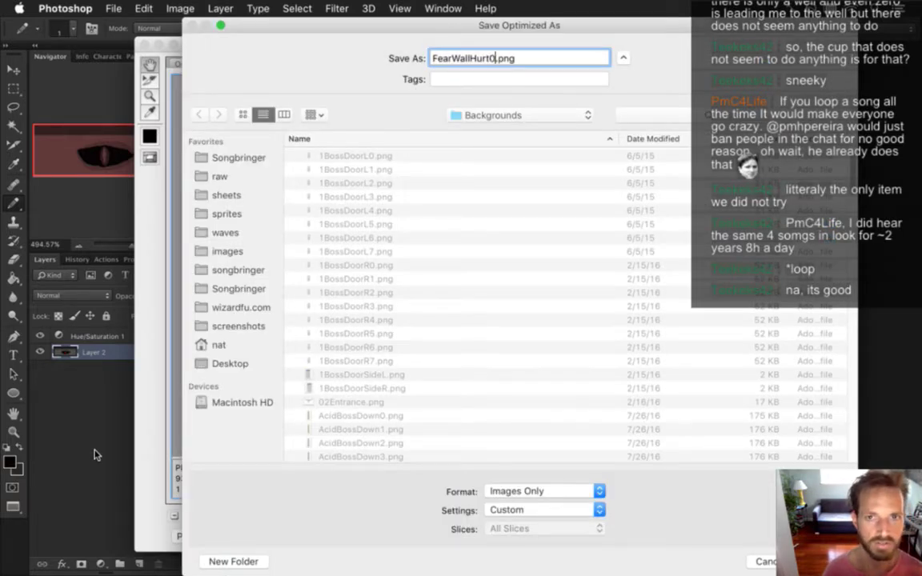
key(Return)
key(Return)
Run Songbringer from Xcode, attack the moving wall in the fear dungeon boss room to examine its eye sprites when hit, and quit the game.
key(super+Tab)
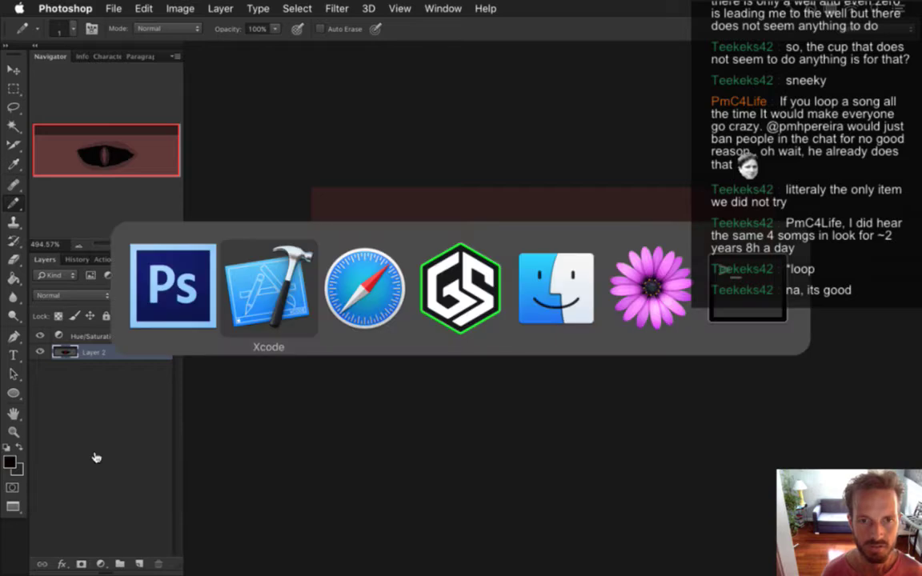
key(super+r)
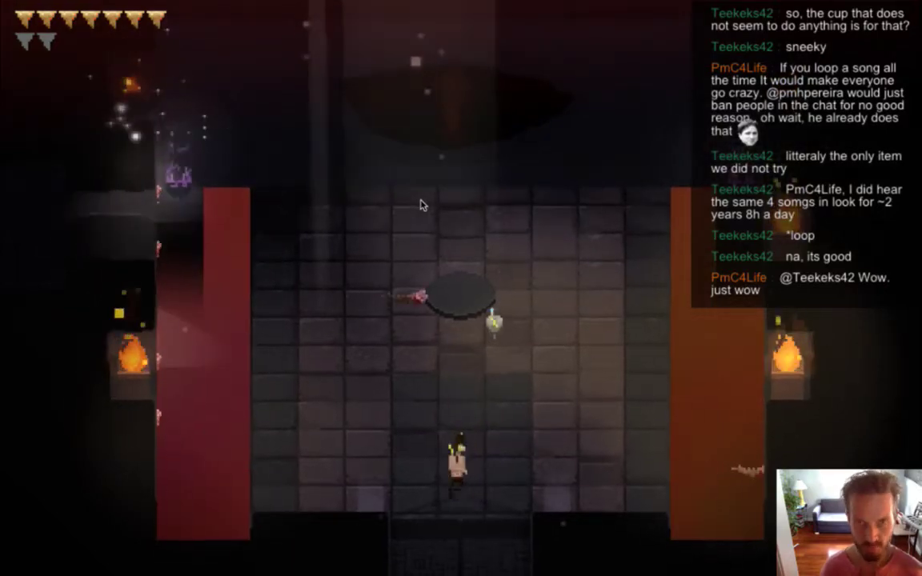
key(Up)
key(Right)
key(Left)
key(Up)
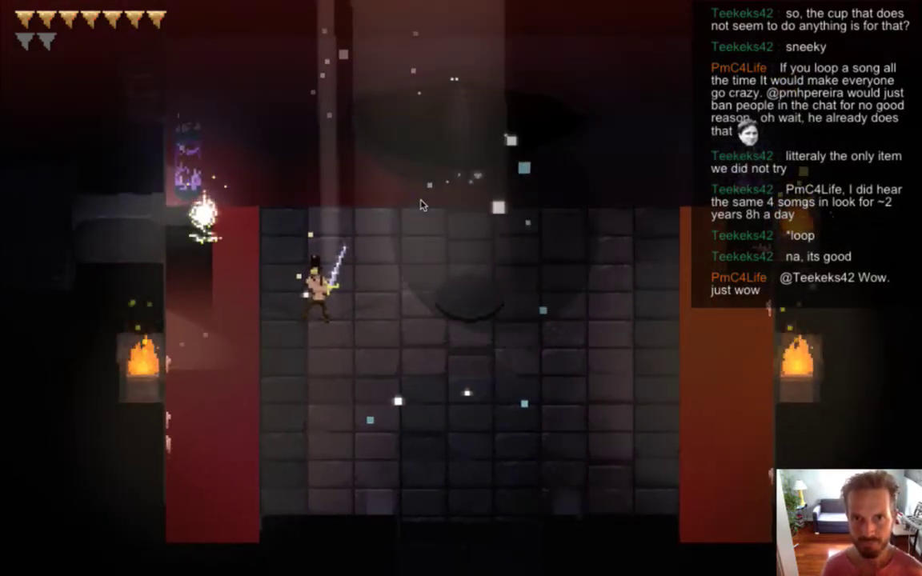
key(Left)
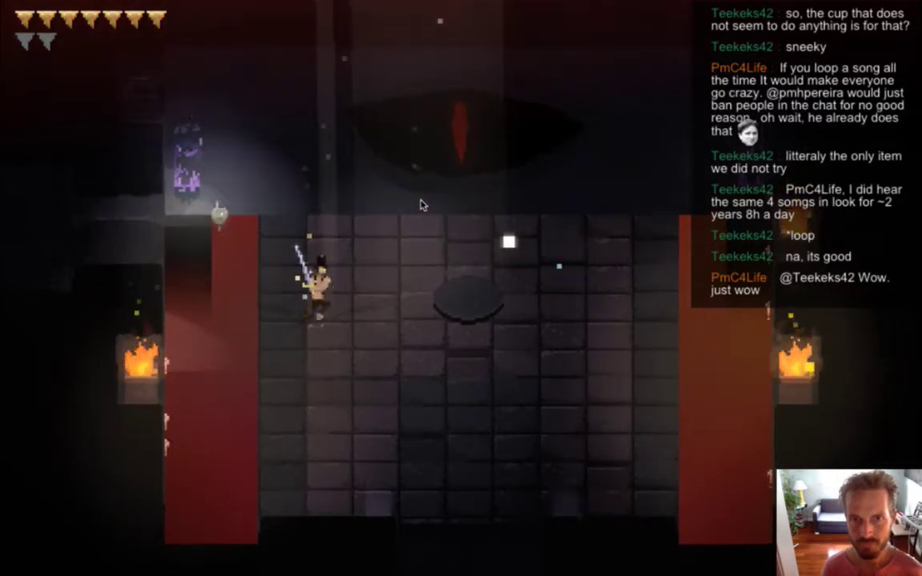
key(Right)
key(Up)
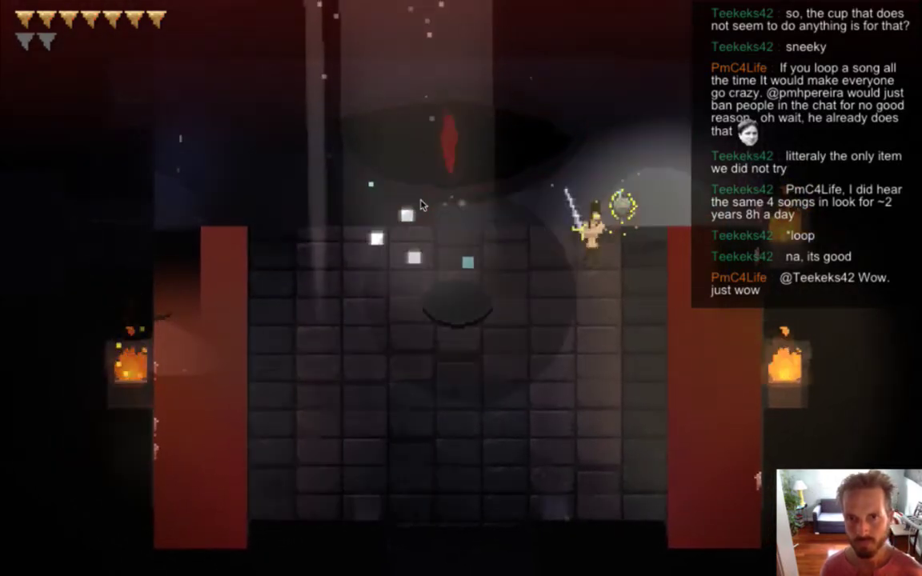
key(Left)
key(Up)
key(space)
key(Down)
key(space)
key(Up)
key(space)
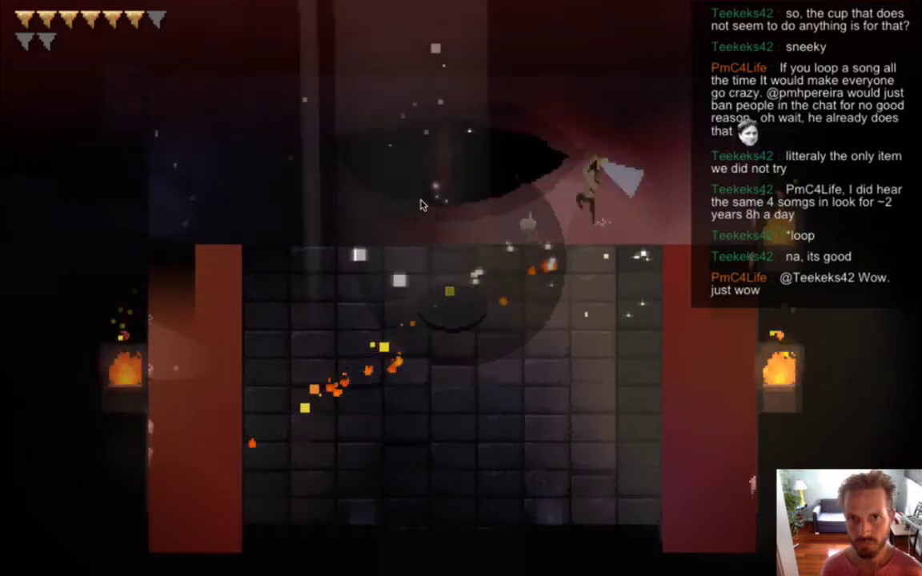
key(space)
key(Left)
key(space)
key(Down)
key(Right)
key(space)
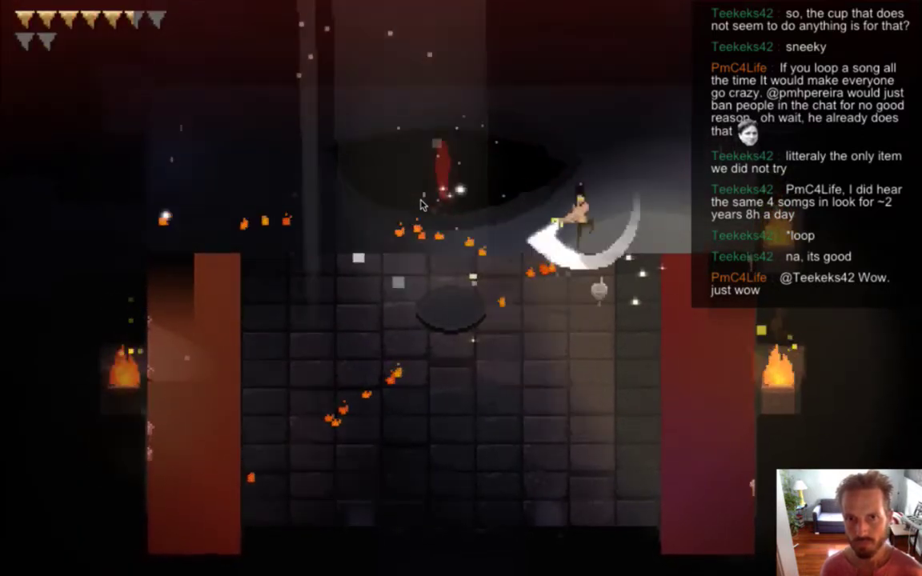
key(space)
key(space)
key(Down)
key(space)
key(Right)
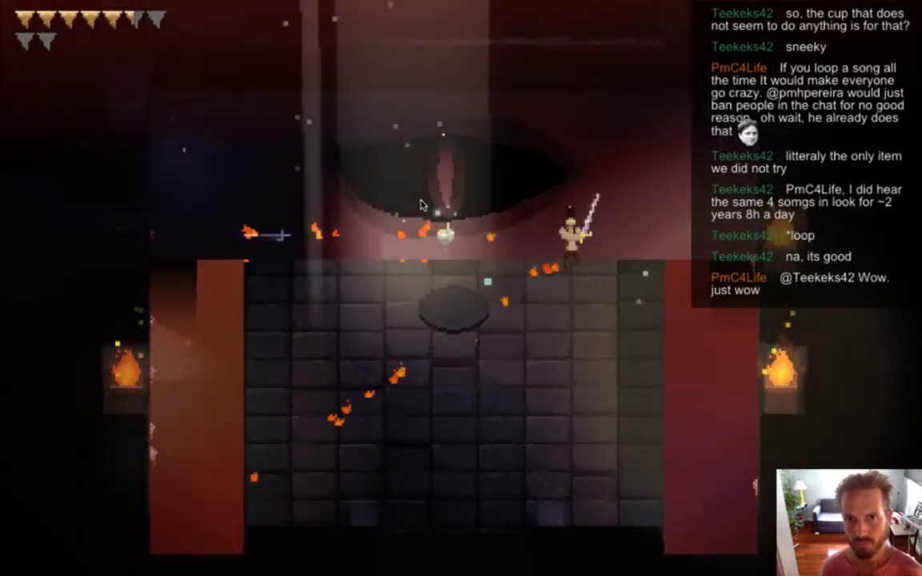
key(space)
key(Left)
key(Up)
key(space)
key(space)
key(Down)
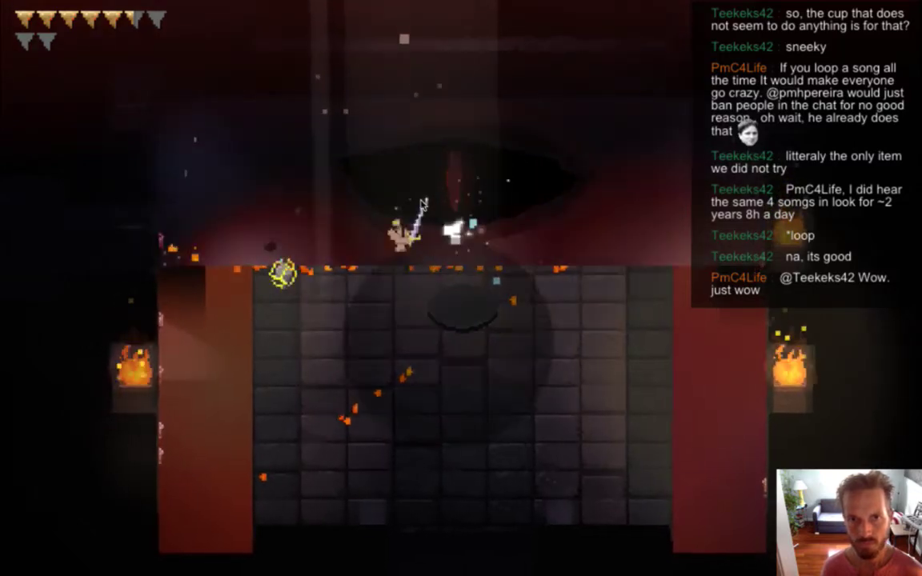
key(Left)
key(space)
key(space)
key(Down)
key(space)
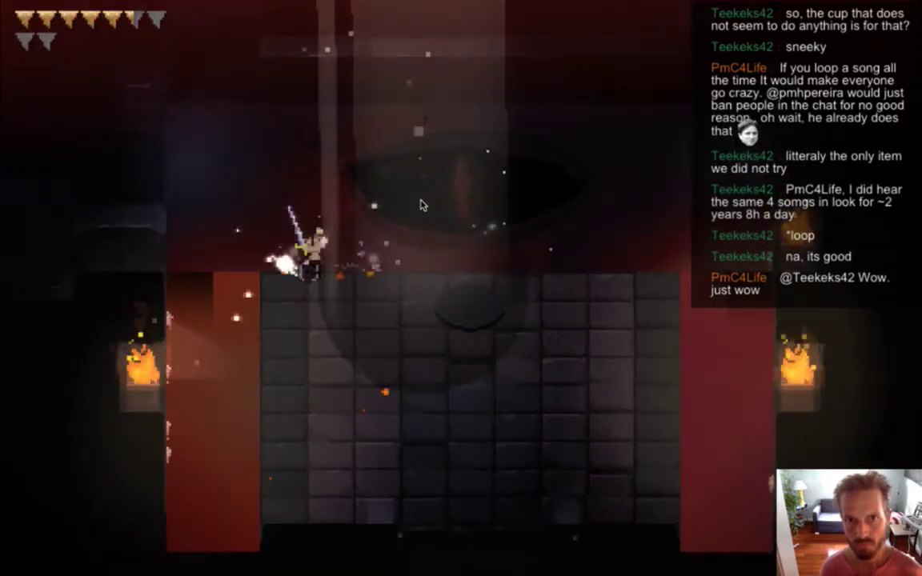
key(space)
key(Right)
key(space)
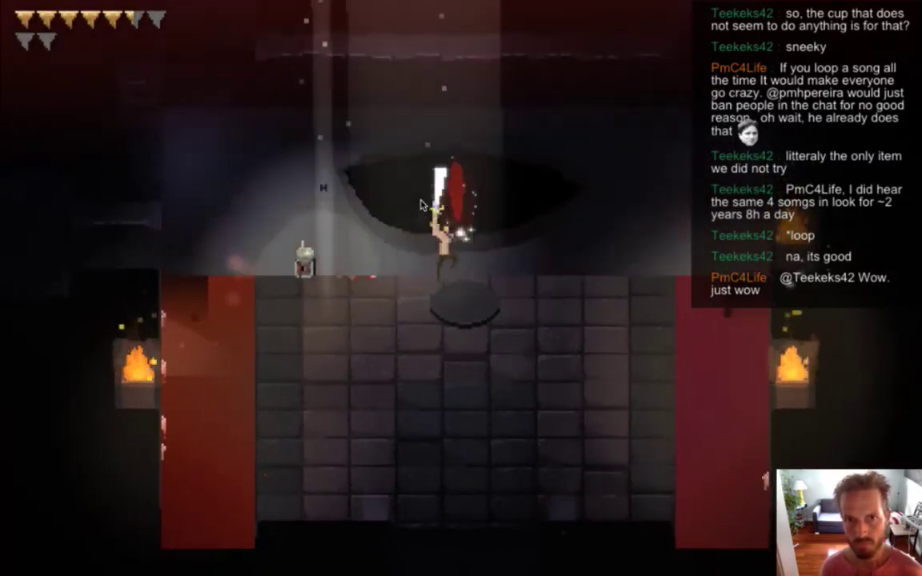
key(Right)
key(space)
key(space)
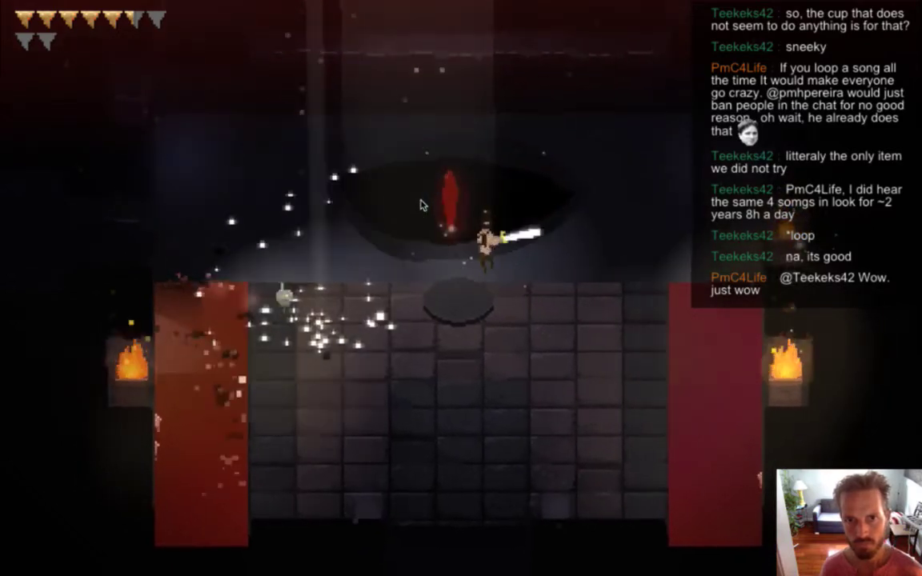
key(space)
key(Down)
key(space)
key(Right)
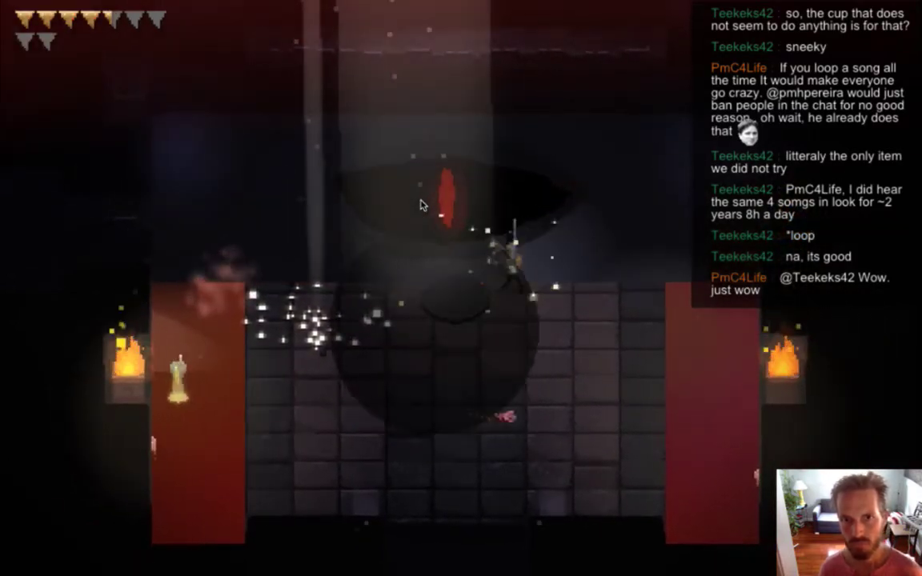
key(Right)
key(Down)
key(Left)
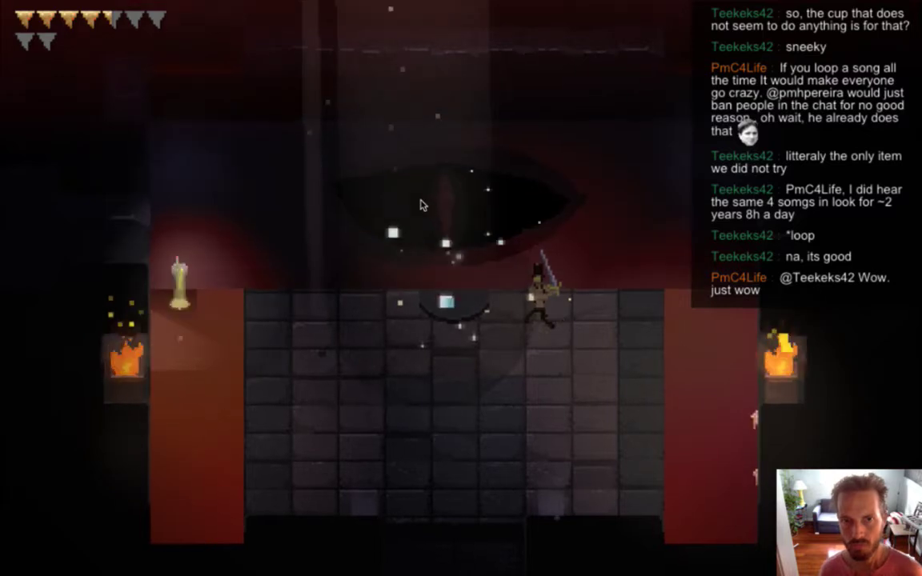
key(Down)
key(Left)
key(Right)
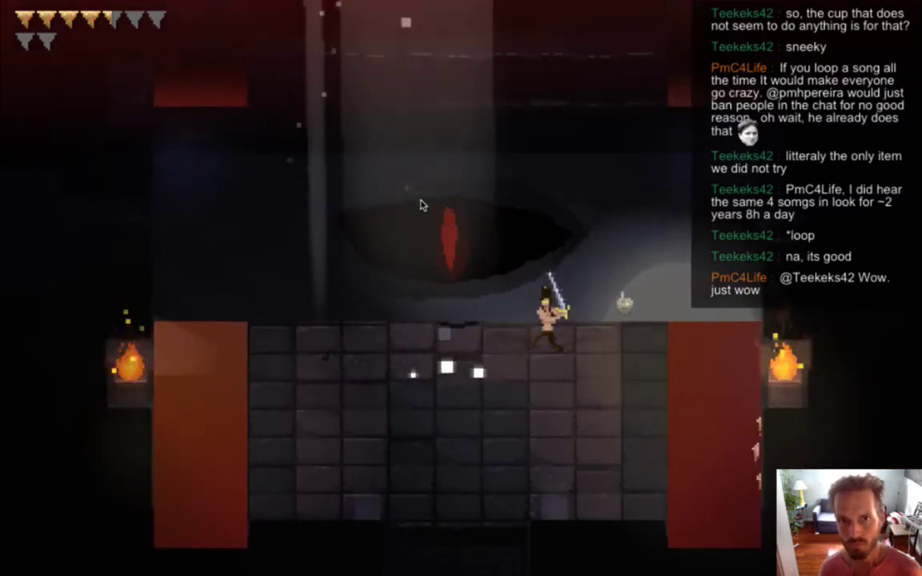
key(super+q)
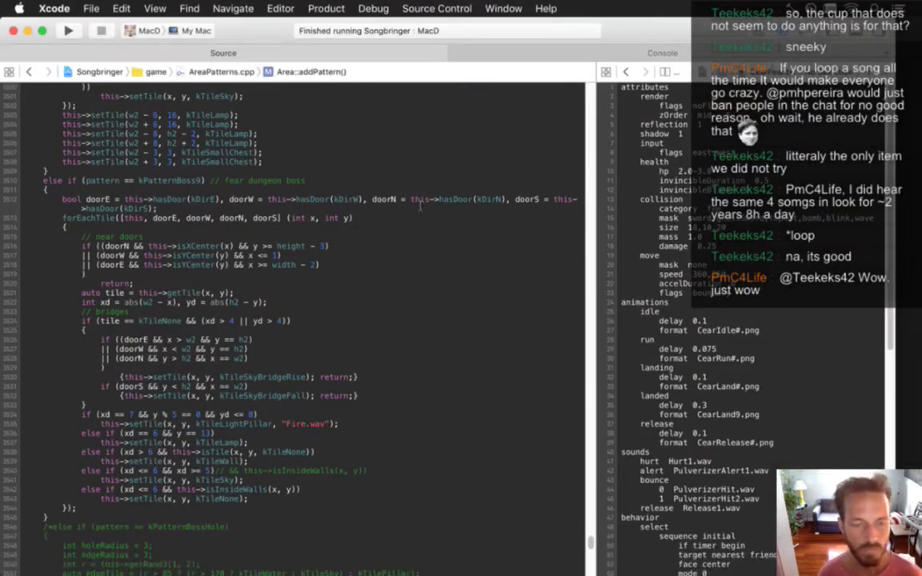
Switch to Photoshop, bring up the open document FearWall.psd and clear its selection.
key(super+Tab)
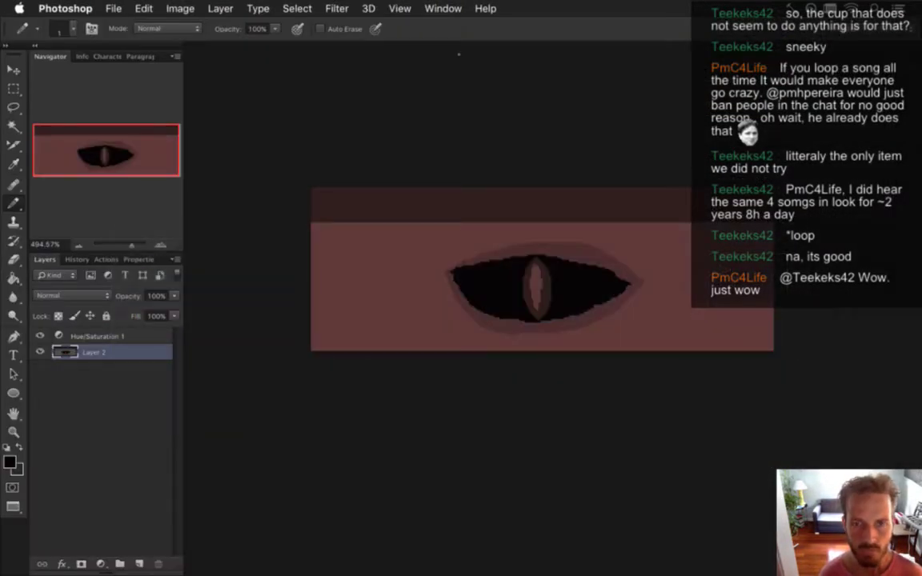
click(444, 7)
click(488, 549)
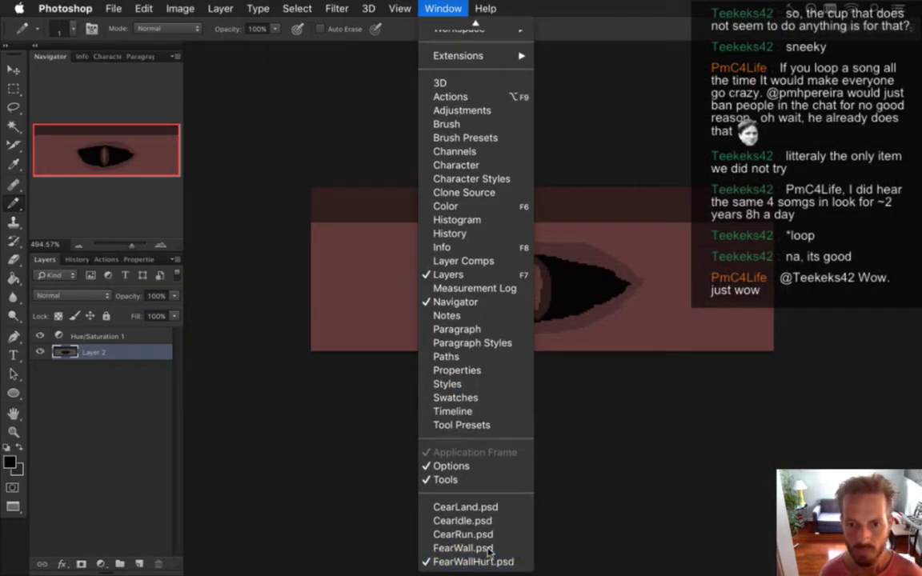
key(m)
key(super+d)
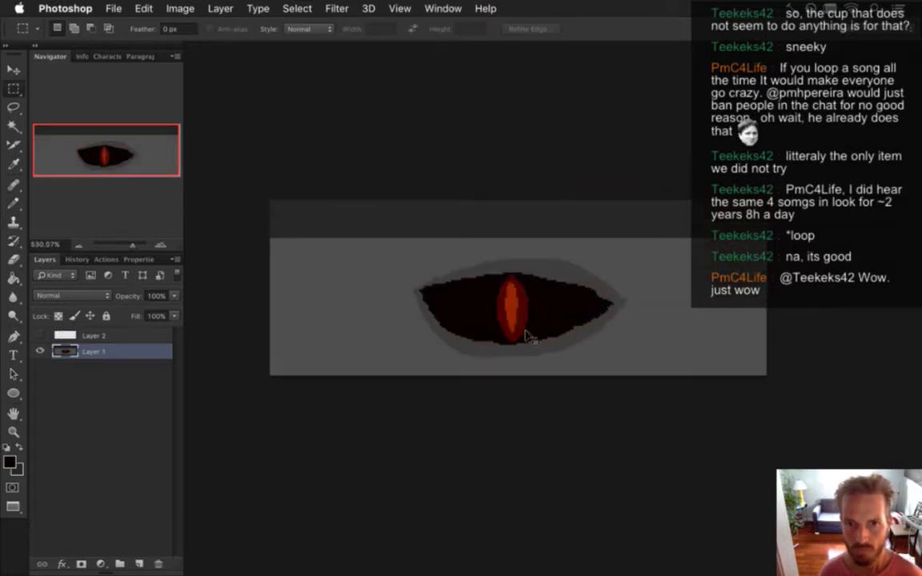
Sample the near-black colour from the eye's interior as the foreground colour for the Paint Bucket.
drag(530, 325, 546, 308)
key(i)
click(481, 301)
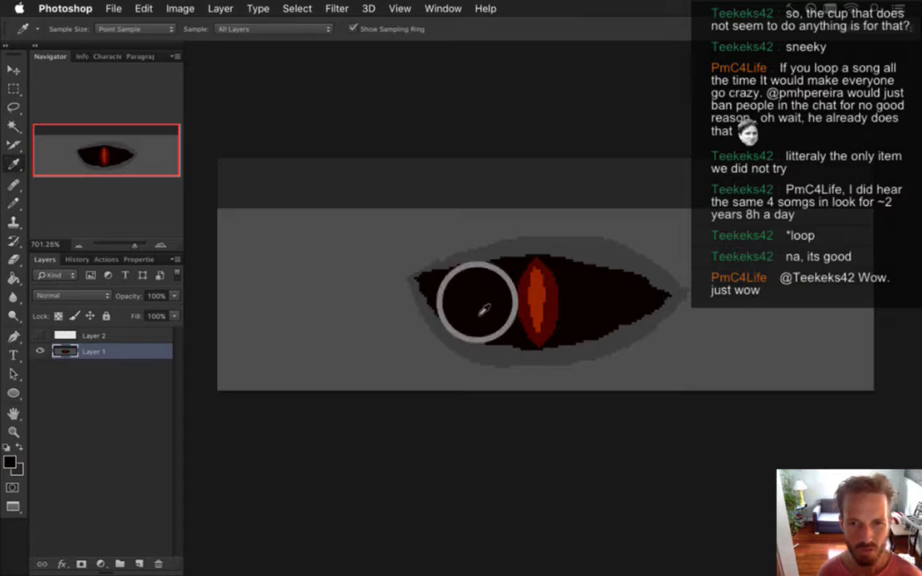
key(g)
click(304, 332)
click(468, 341)
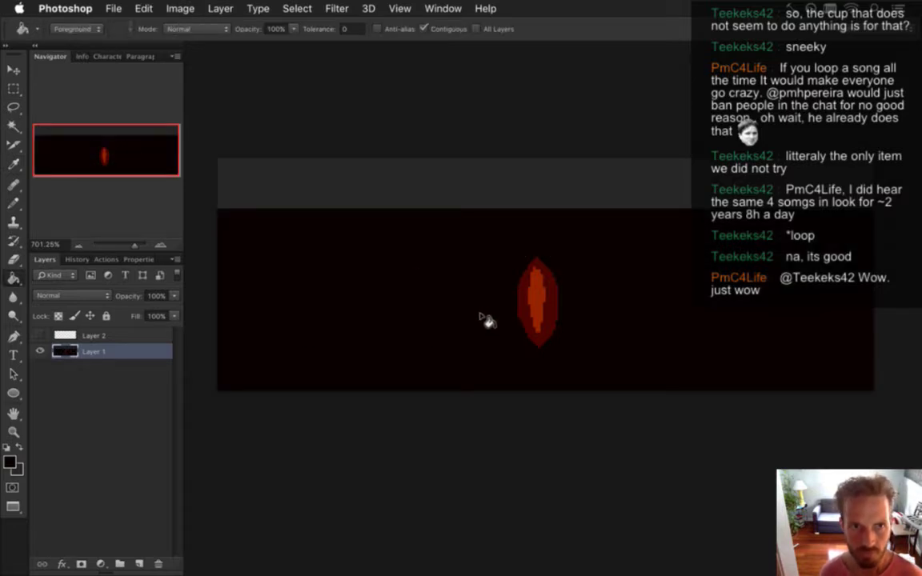
key(super+alt+z)
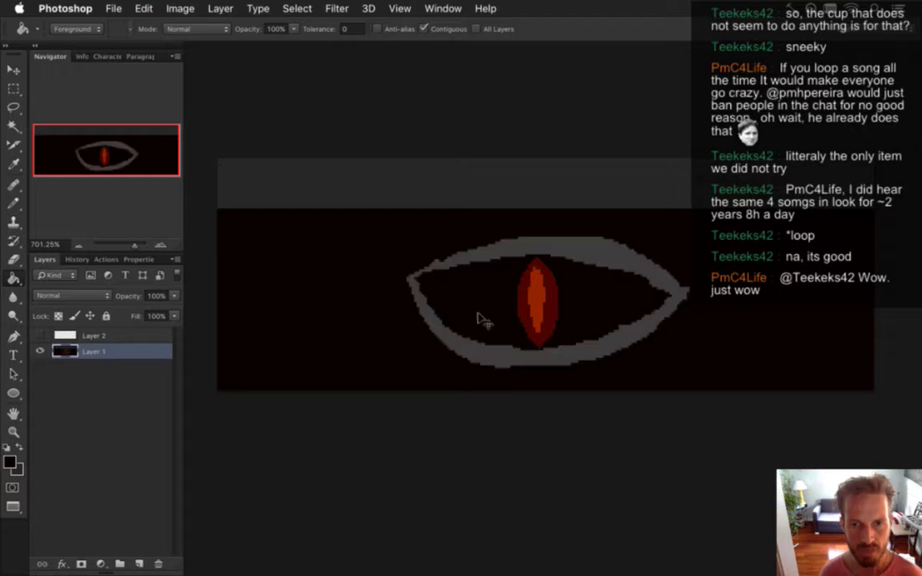
key(super+alt+z)
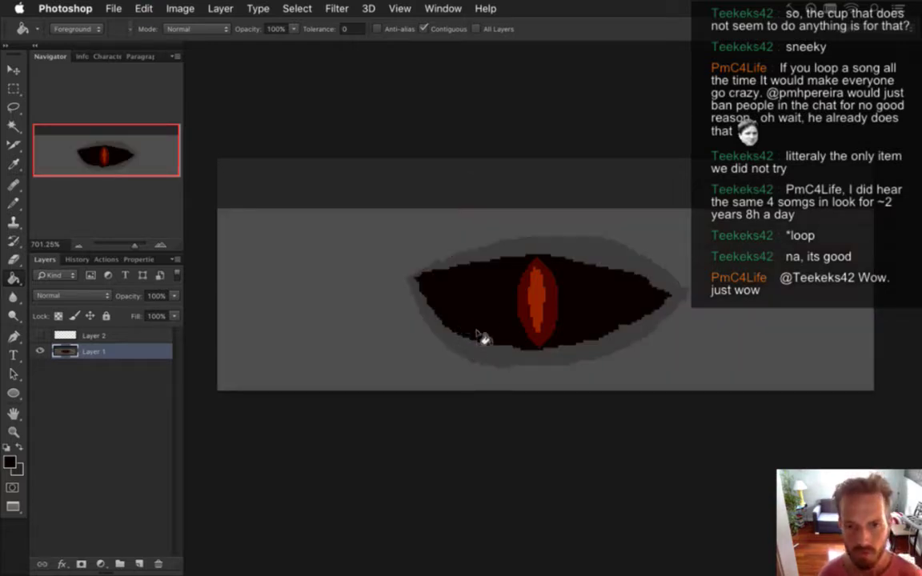
Fill the grey rim around the eye with the near-black and trim its lower-left edge into a smooth slant with the wall's grey, using the Pencil.
click(486, 337)
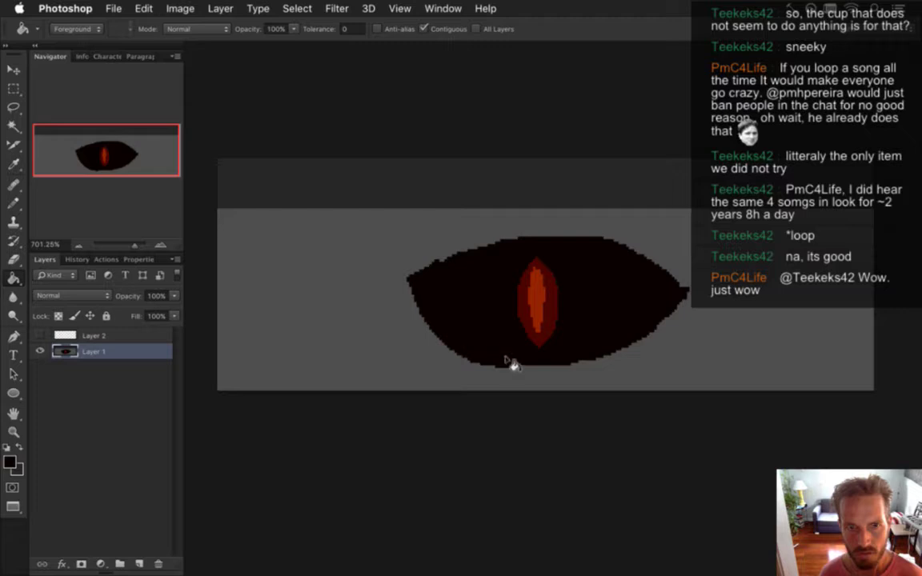
drag(524, 355, 546, 355)
key(i)
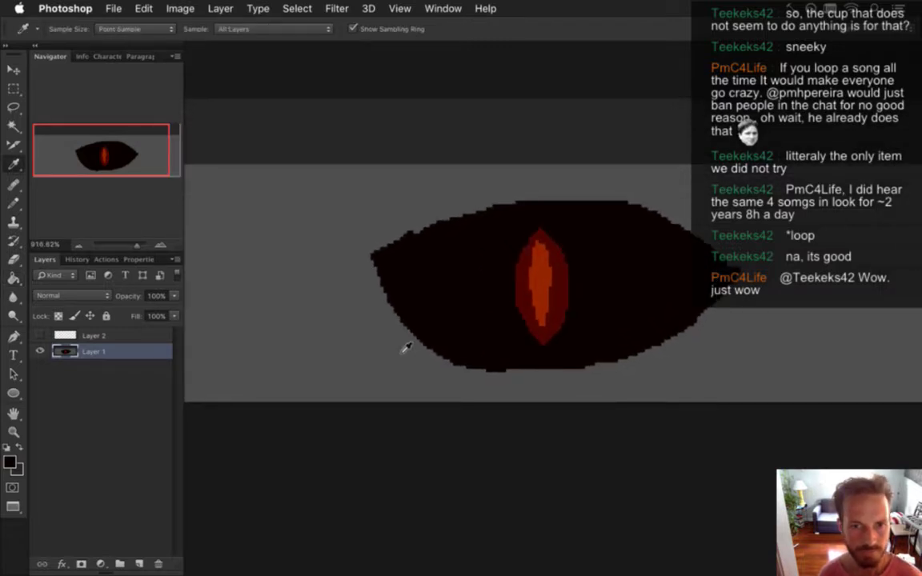
click(402, 349)
key(b)
drag(420, 341, 389, 309)
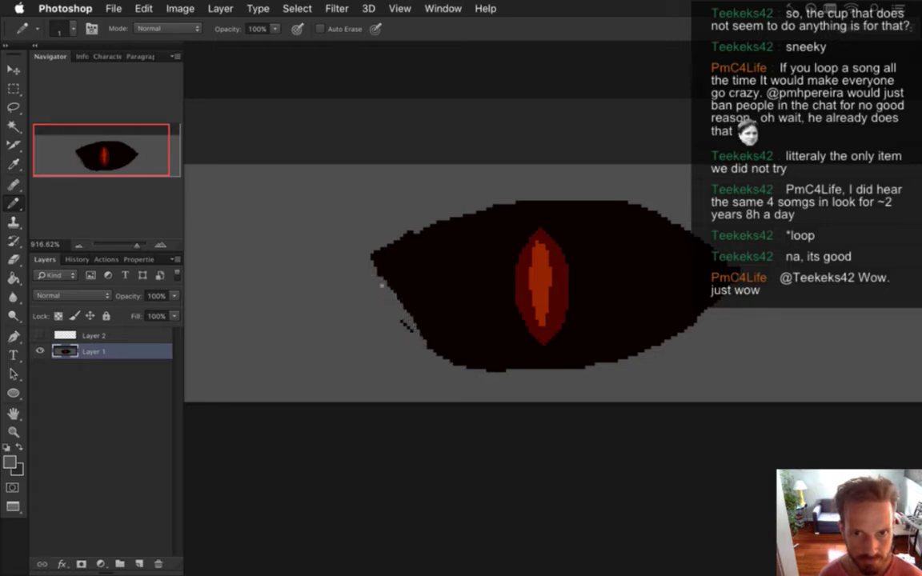
mouse_move(382, 285)
mouse_down()
mouse_move(435, 345)
mouse_move(439, 337)
mouse_move(513, 375)
mouse_move(393, 323)
mouse_move(402, 313)
mouse_move(433, 355)
mouse_move(411, 327)
mouse_move(477, 374)
mouse_move(499, 381)
mouse_move(452, 355)
mouse_move(497, 372)
mouse_up()
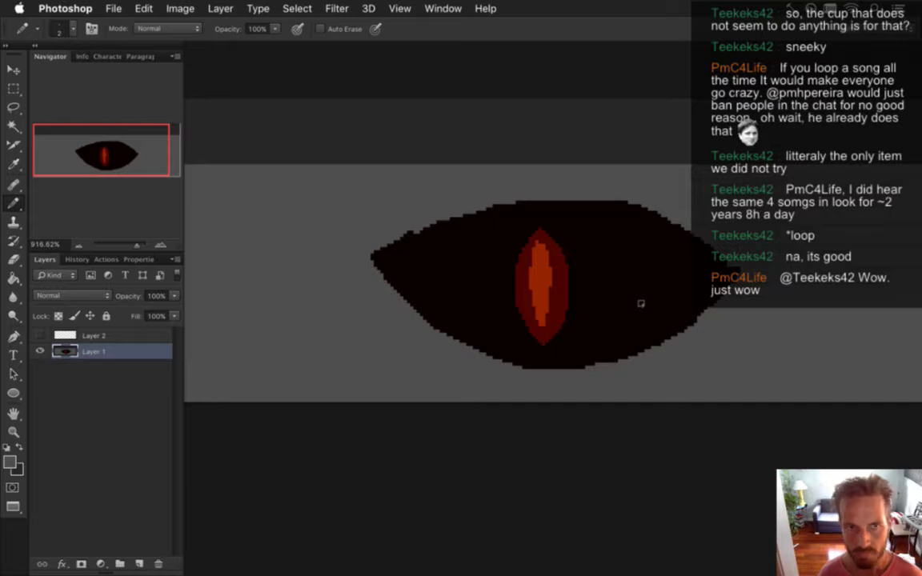
Select the red slit pupil, move it slightly right and down within the enlarged eye, and deselect.
key(m)
mouse_move(491, 192)
mouse_down()
mouse_move(570, 313)
mouse_move(572, 341)
mouse_move(562, 298)
mouse_up()
key(v)
drag(550, 259, 566, 264)
key(m)
key(super+d)
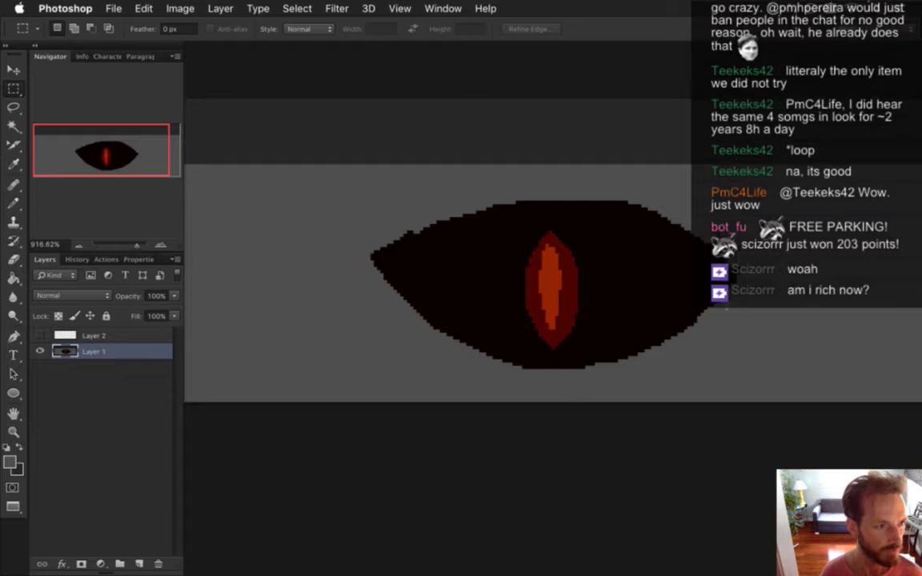
Sample the eye's near-black colour and fray its lower edge from the left corner to the right corner with jagged Pencil strokes.
key(i)
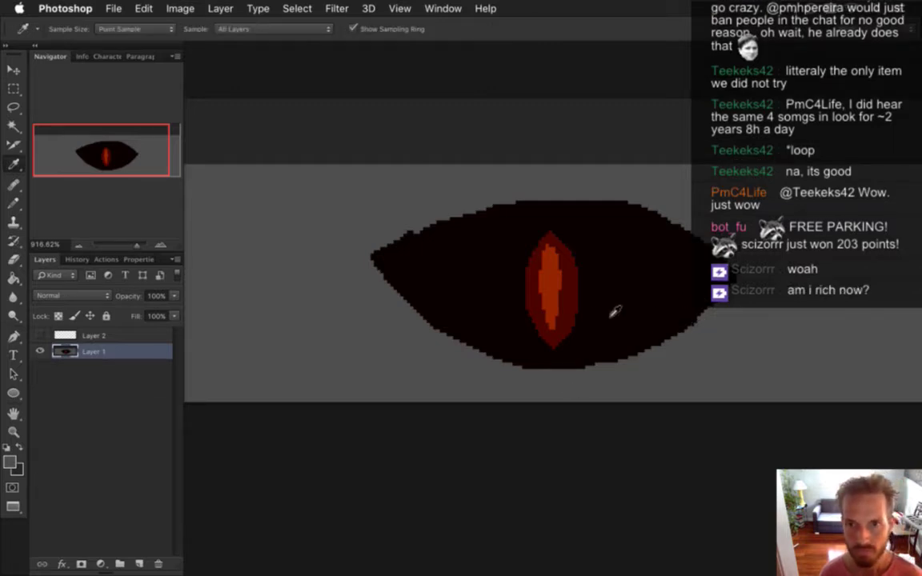
click(440, 290)
key(b)
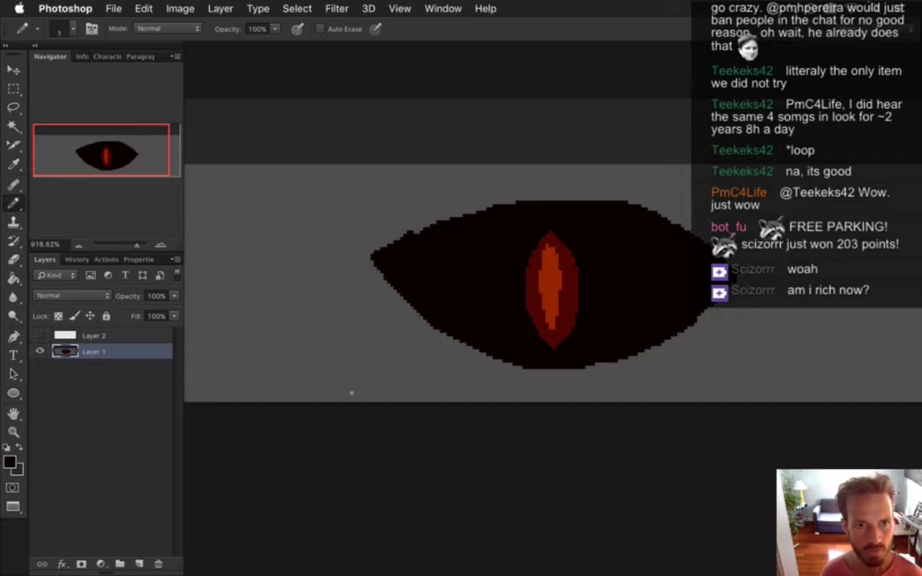
key(ctrl+space)
mouse_move(423, 312)
mouse_down()
mouse_move(399, 295)
mouse_move(434, 300)
mouse_move(451, 285)
mouse_up()
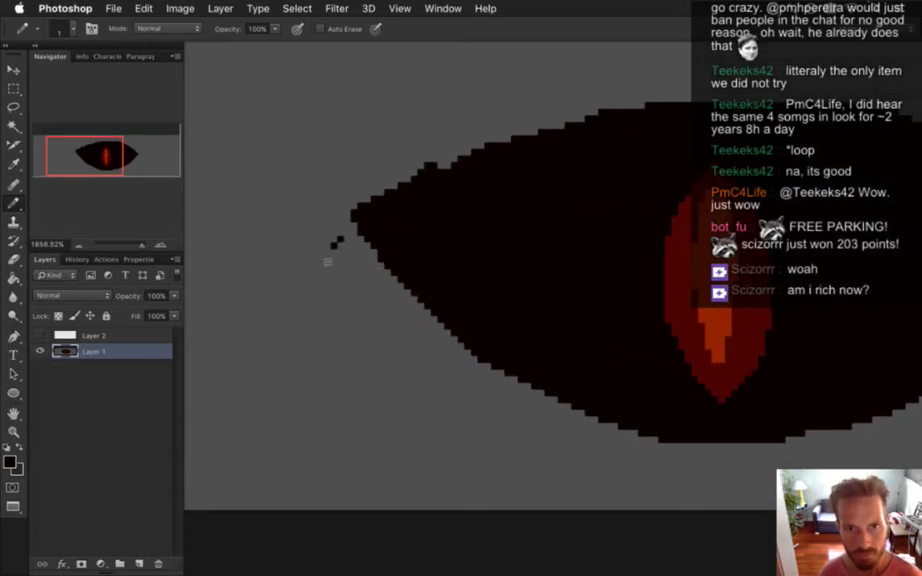
mouse_move(327, 262)
mouse_down()
mouse_move(336, 240)
mouse_move(380, 279)
mouse_up()
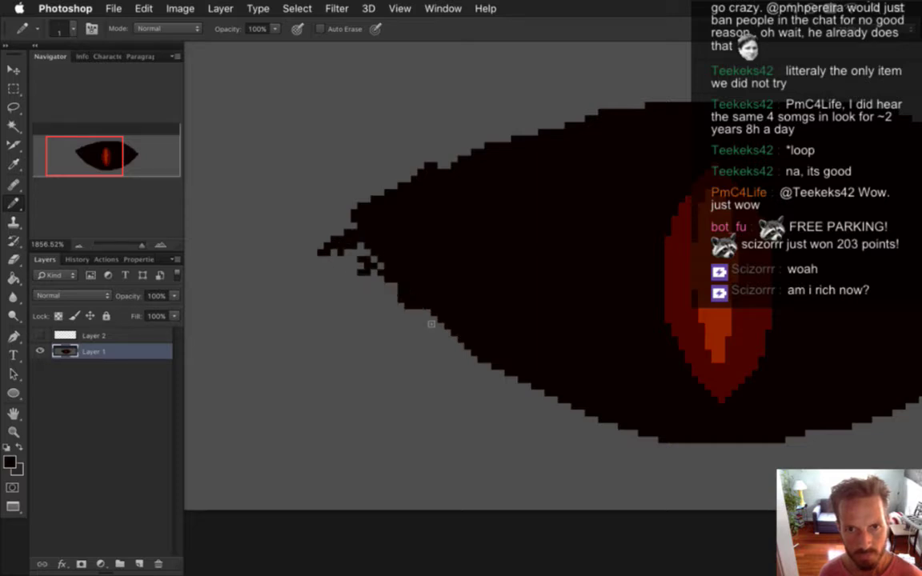
mouse_move(431, 323)
mouse_down()
mouse_move(444, 345)
mouse_move(468, 344)
mouse_move(509, 399)
mouse_move(536, 391)
mouse_move(574, 407)
mouse_move(591, 419)
mouse_move(597, 449)
mouse_move(650, 416)
mouse_up()
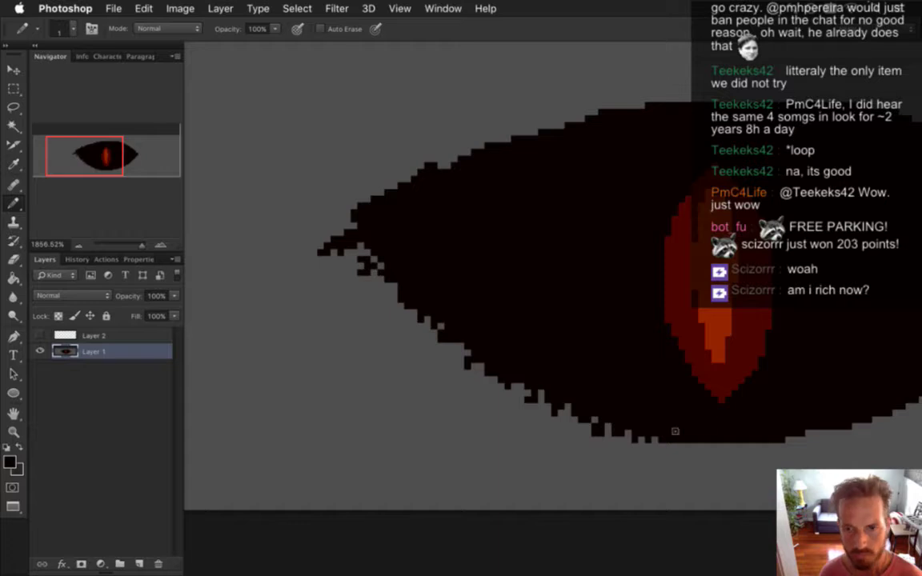
drag(709, 406, 502, 370)
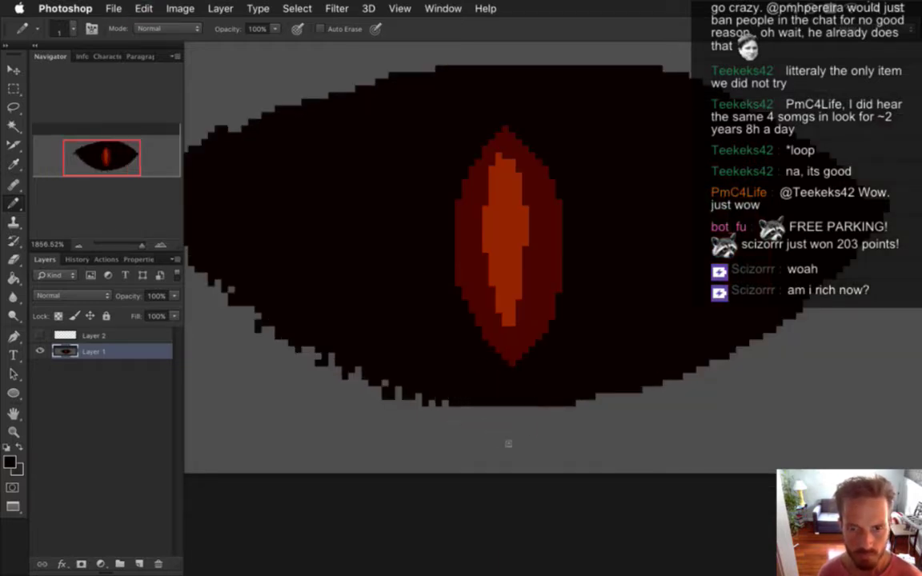
mouse_move(461, 430)
mouse_down()
mouse_move(490, 418)
mouse_move(533, 437)
mouse_move(761, 354)
mouse_move(720, 290)
mouse_move(810, 194)
mouse_up()
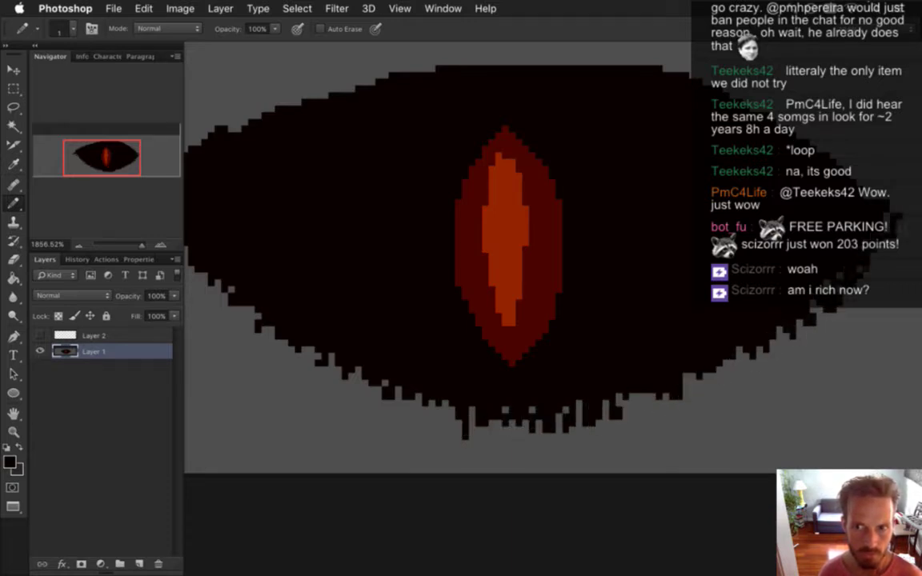
Roughen the eye's upper edge and left corner with short, spiky near-black Pencil strokes, continuing across to the right side.
drag(337, 205, 458, 297)
mouse_move(270, 290)
mouse_down()
mouse_move(293, 265)
mouse_move(317, 267)
mouse_move(344, 238)
mouse_move(406, 227)
mouse_move(468, 192)
mouse_move(522, 201)
mouse_move(538, 188)
mouse_move(636, 168)
mouse_move(654, 182)
mouse_move(646, 205)
mouse_up()
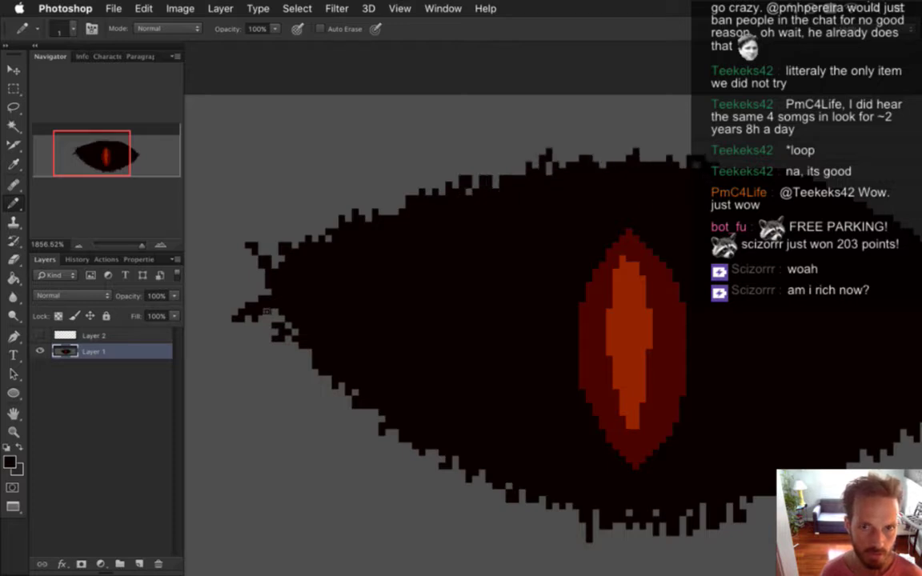
drag(259, 294, 269, 282)
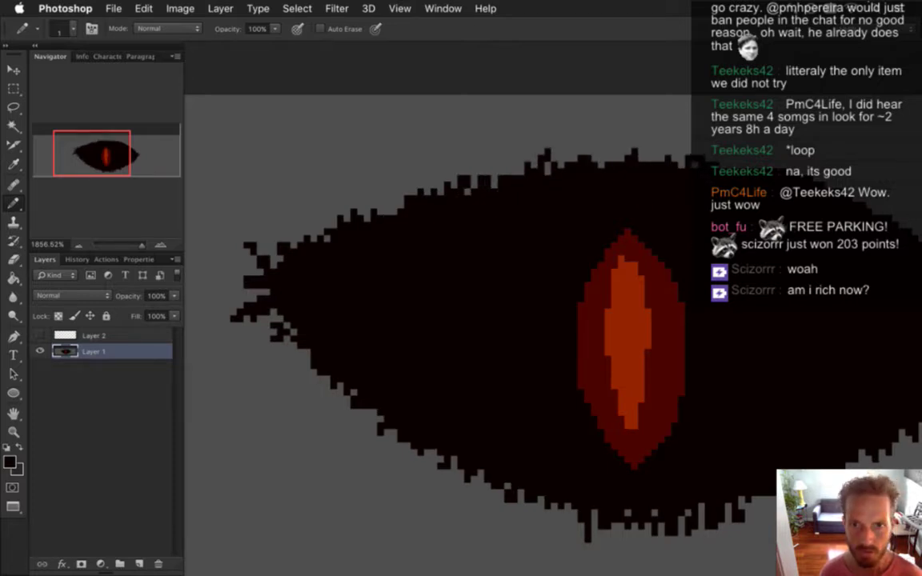
scroll(656, 232, right, 5)
mouse_move(610, 189)
mouse_down()
mouse_move(648, 214)
mouse_move(703, 216)
mouse_move(748, 273)
mouse_up()
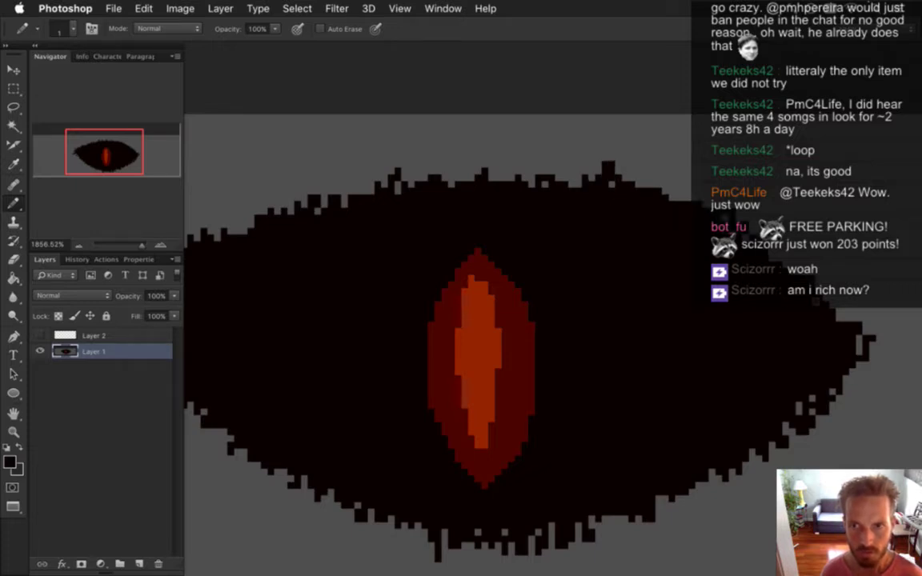
Save the frayed eye document and open the Save for Web export for it.
drag(422, 370, 385, 374)
drag(483, 343, 595, 284)
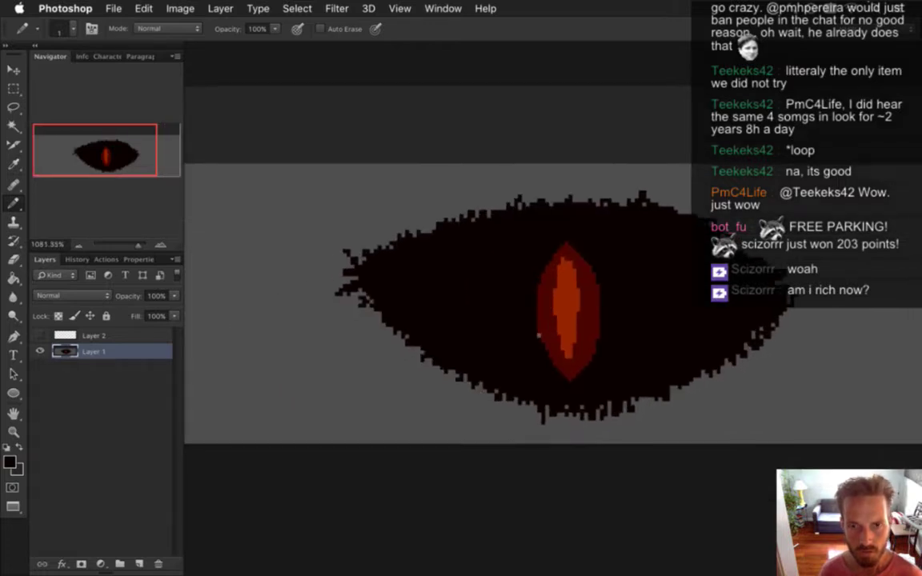
drag(522, 337, 483, 341)
key(super+s)
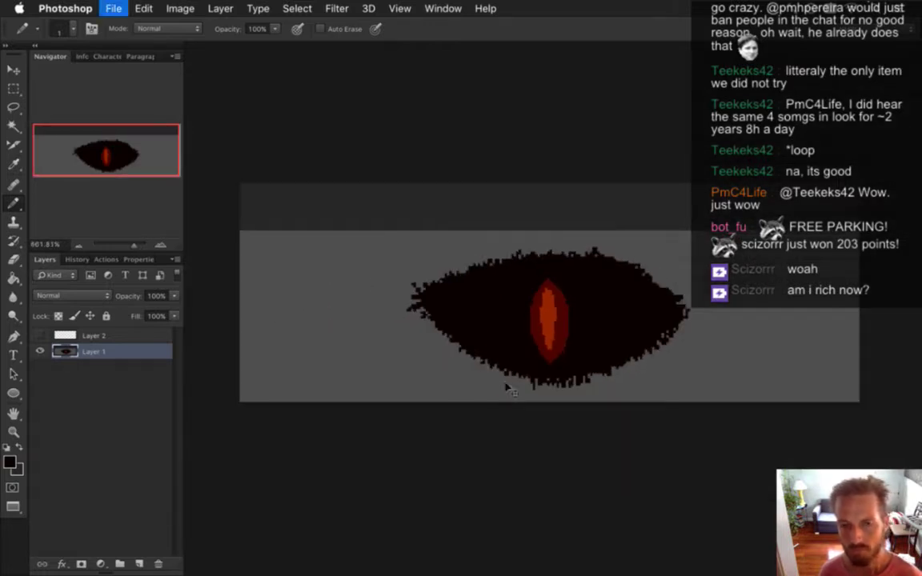
key(super+alt+shift+s)
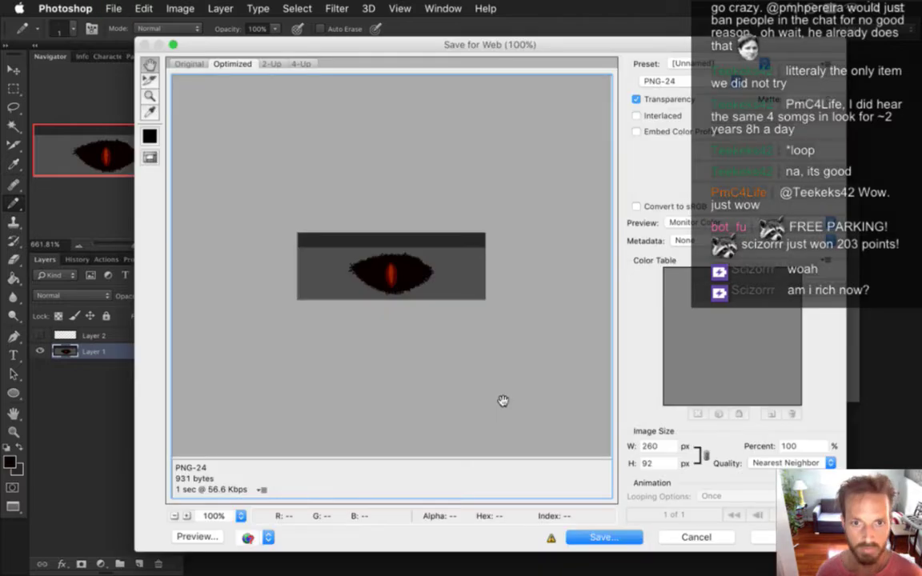
Export the eye wall image as a PNG-24 named FearWall0.png in the Backgrounds folder, replacing the existing file.
key(Return)
key(Right)
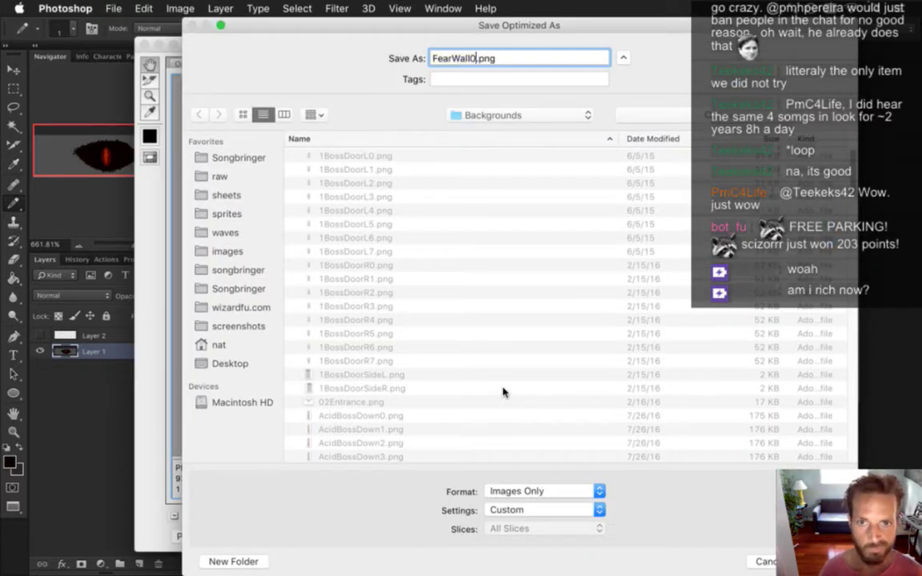
key(Return)
key(Return)
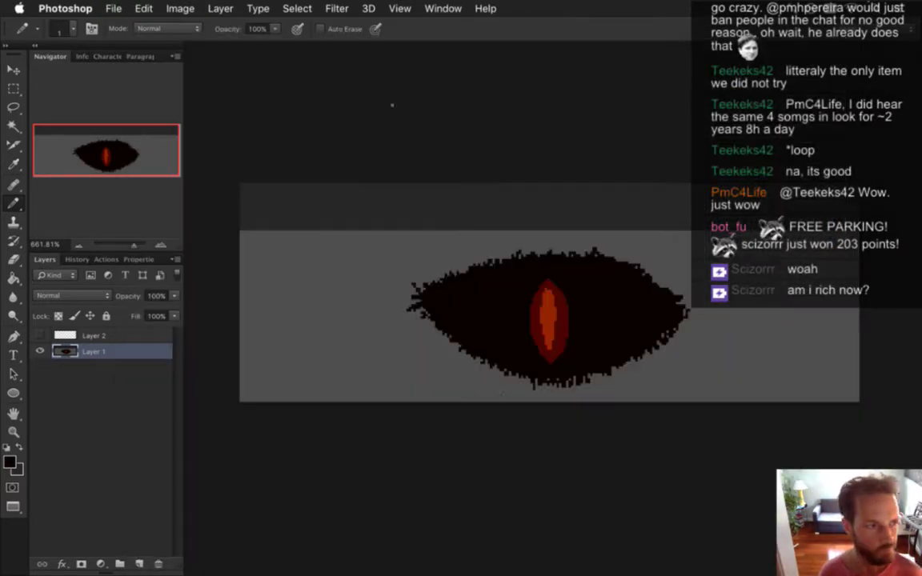
Switch to Xcode, run Songbringer, move the character around the boss room to examine the eye wall, and quit the game.
key(super+Tab)
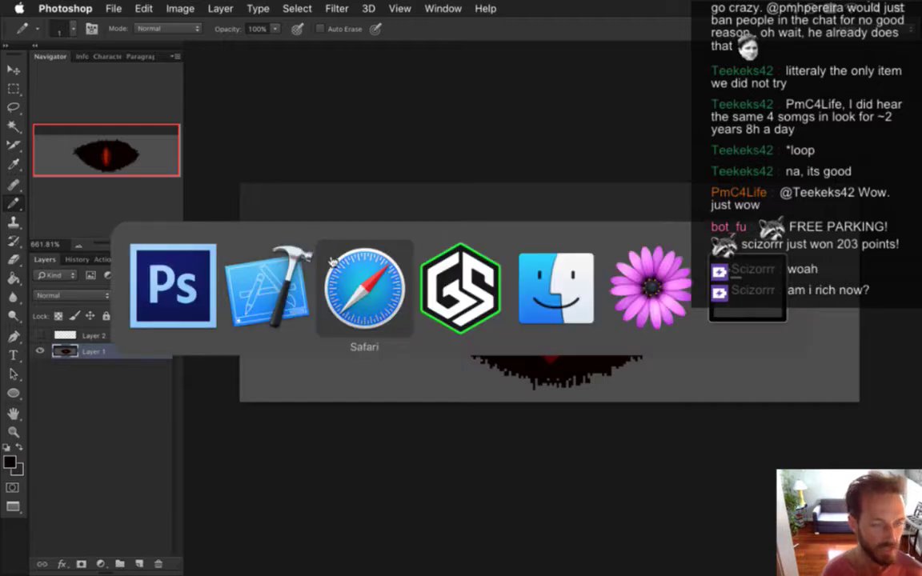
mouse_move(302, 284)
key(super+r)
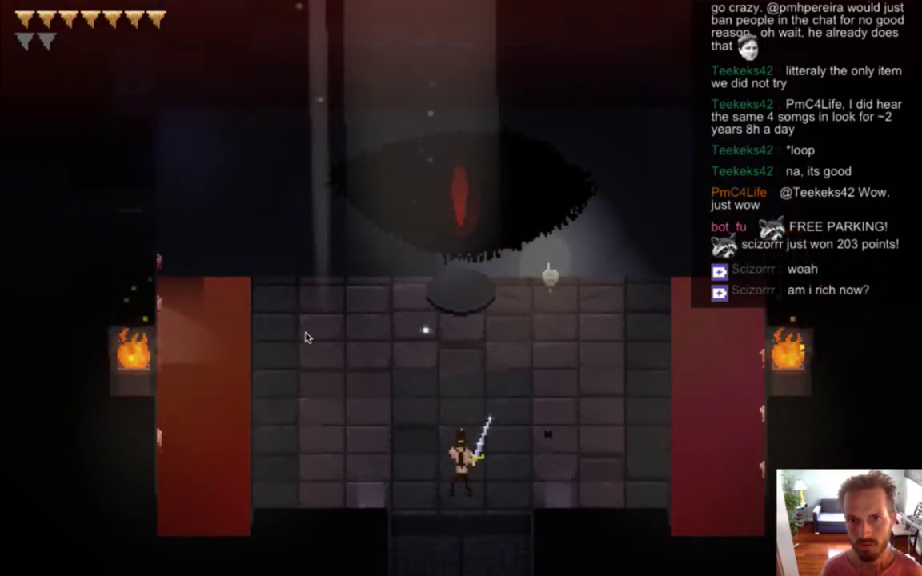
key(Up)
key(Right)
key(Down)
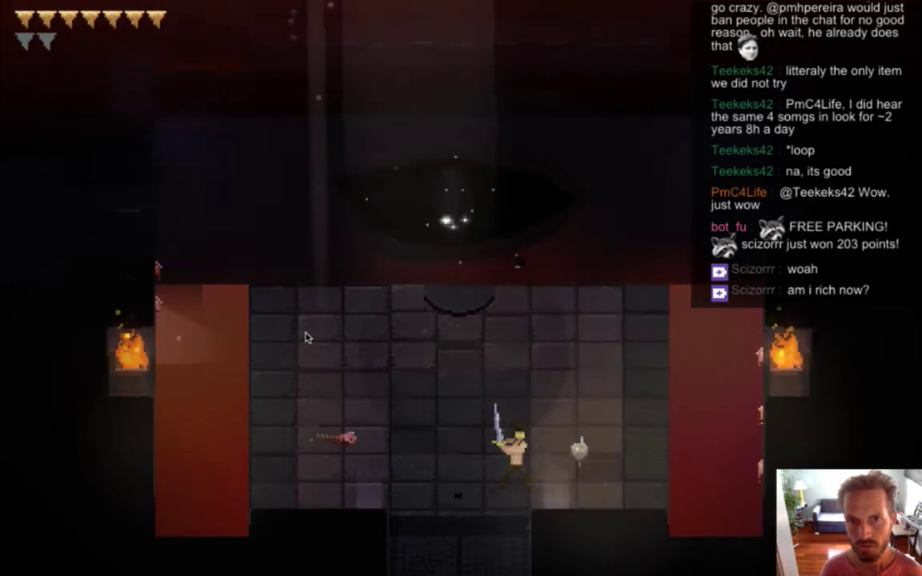
key(Left)
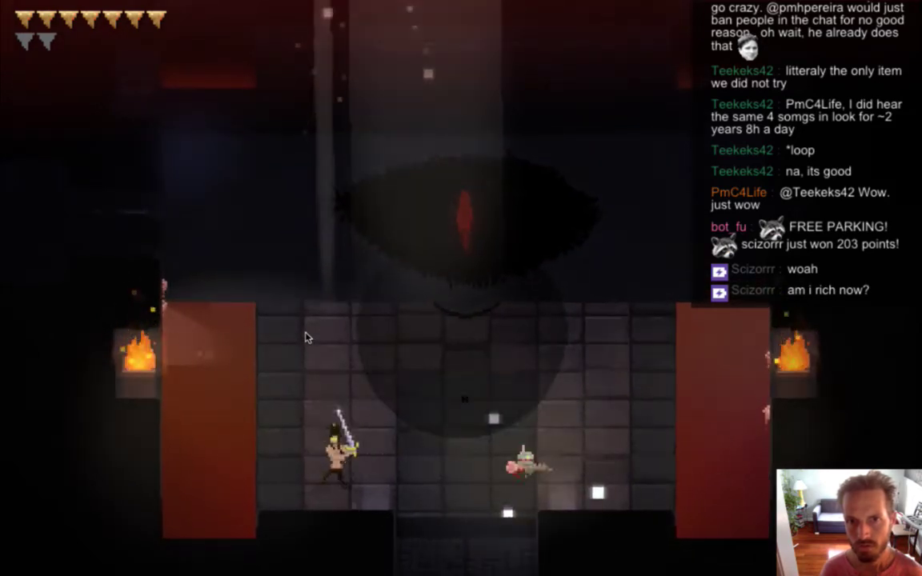
key(Right)
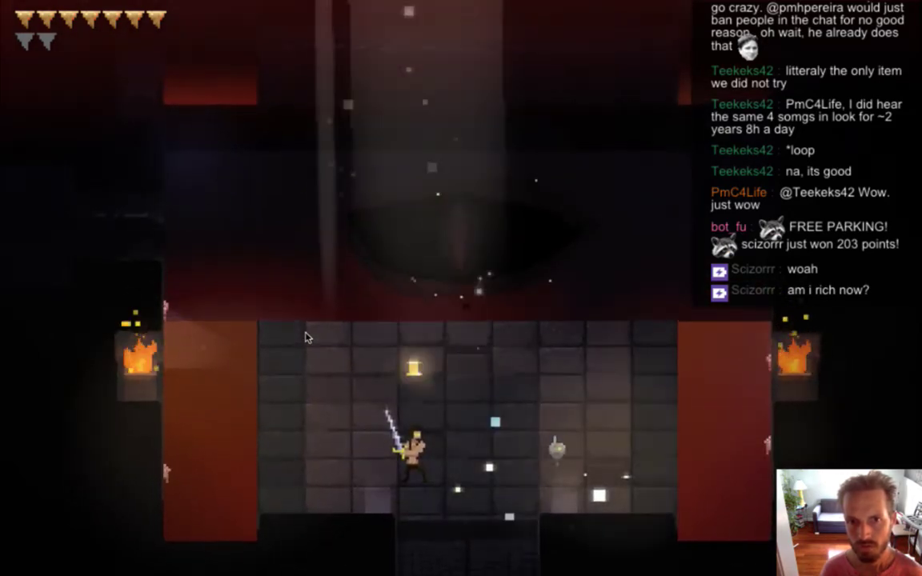
key(Right)
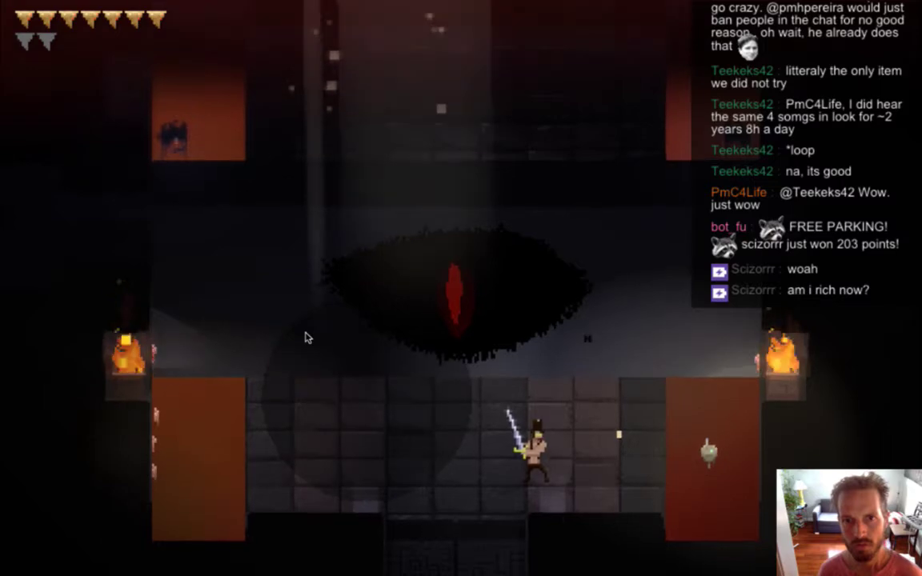
key(super+q)
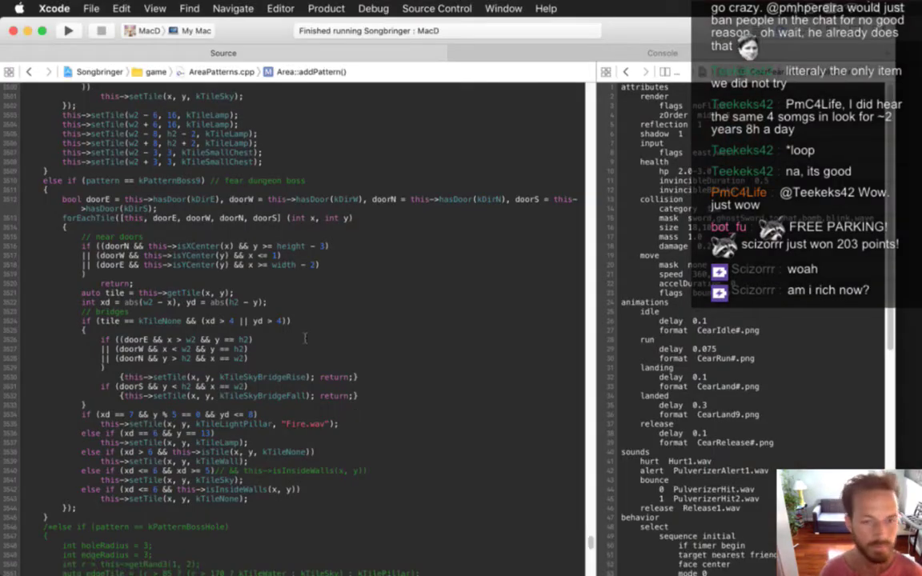
Switch to Photoshop and set the foreground colour to the very dark red 1b0200.
key(super+Tab)
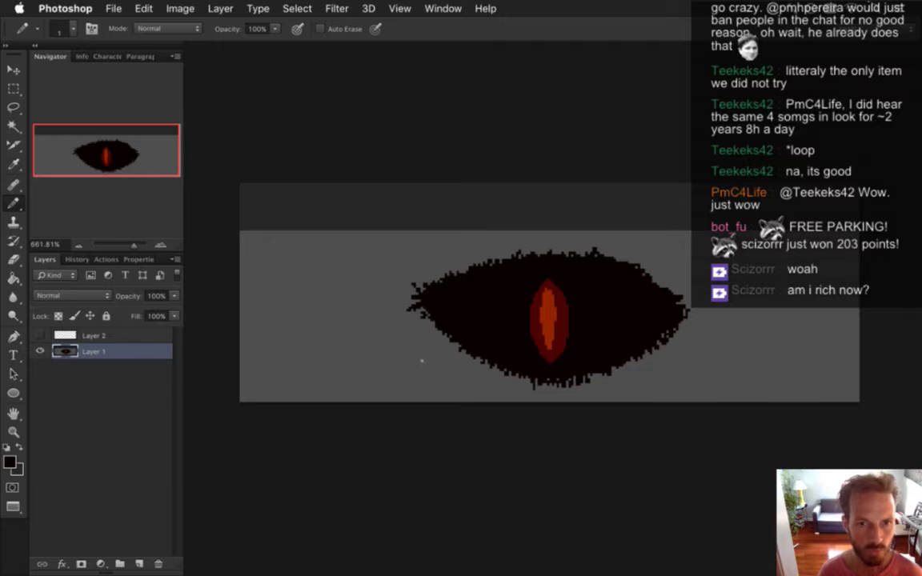
key(i)
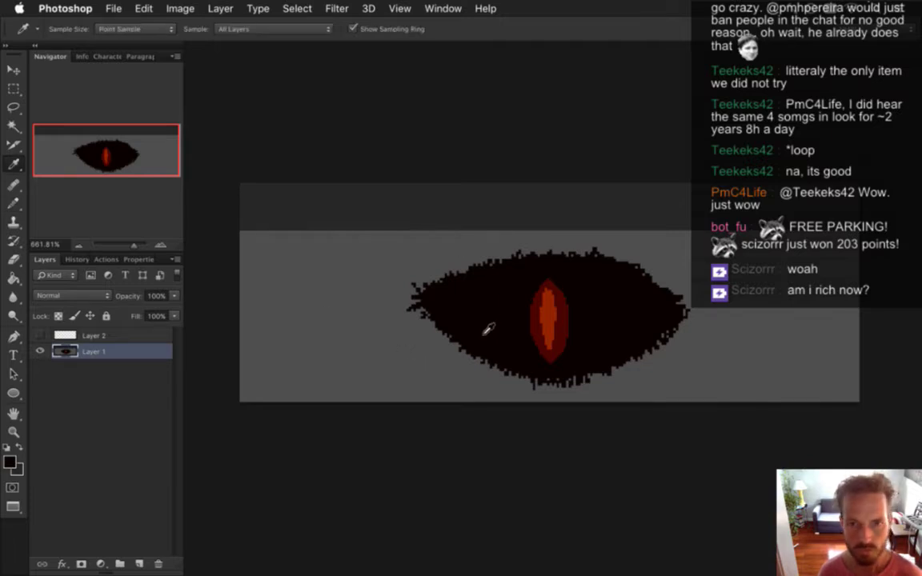
click(9, 462)
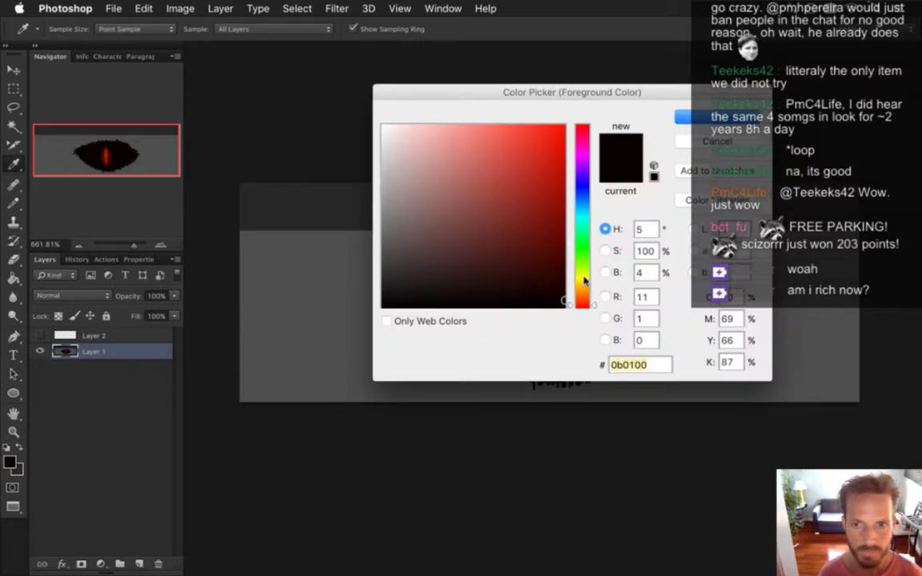
click(605, 272)
drag(589, 301, 587, 291)
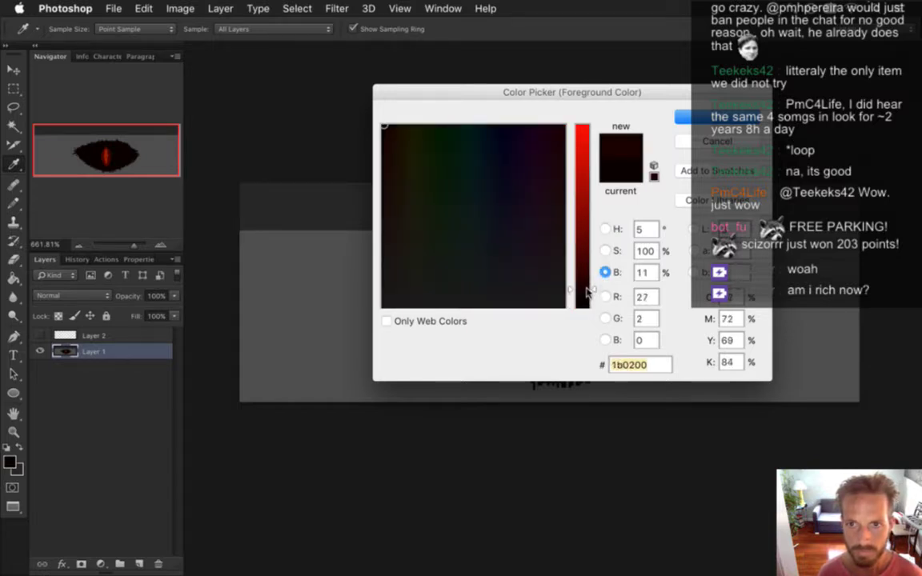
click(705, 117)
key(g)
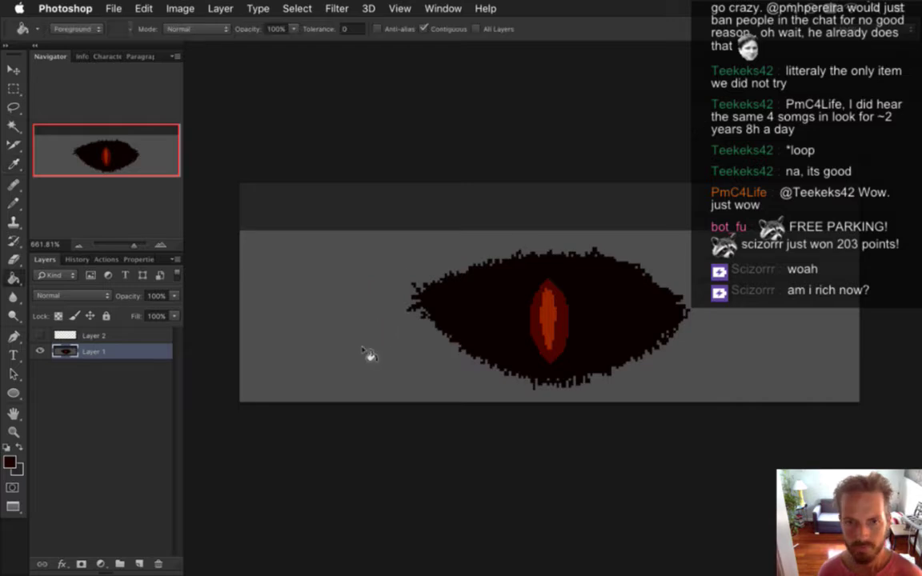
Try to bucket-fill the grey wall around the eye with the dark red.
click(355, 350)
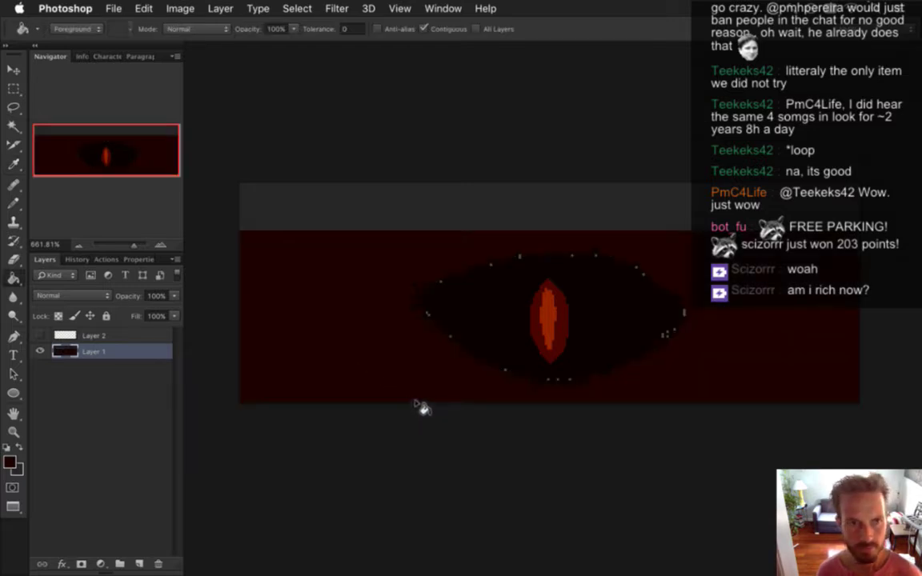
key(super+z)
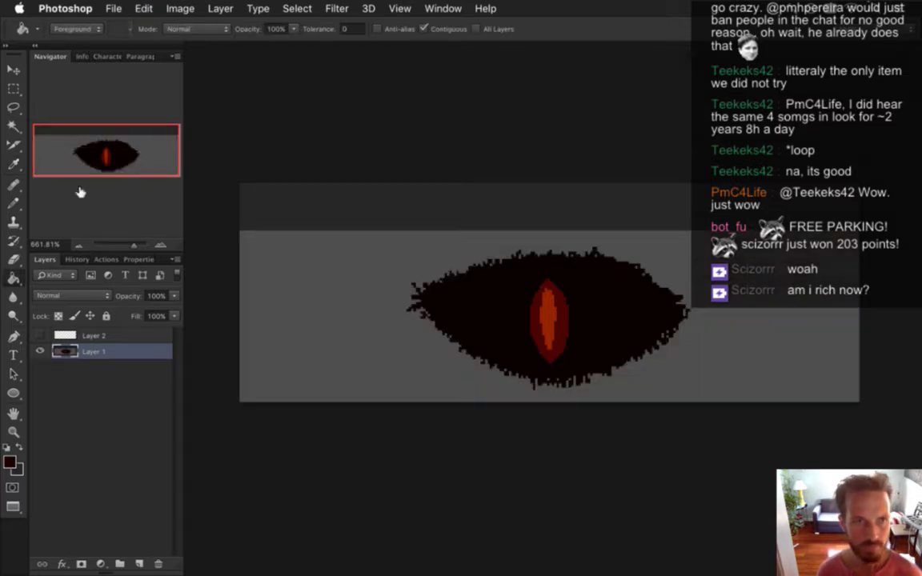
Select all the grey wall pixels around the eye with the Magic Wand.
click(14, 126)
click(408, 354)
Try to bucket-fill the selected grey wall area with the dark red.
key(g)
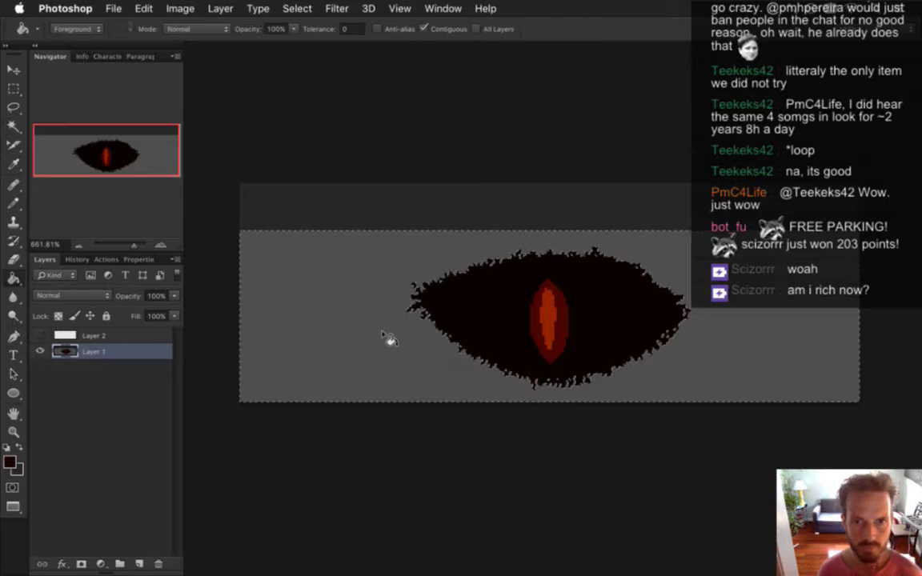
click(389, 339)
key(m)
key(super+d)
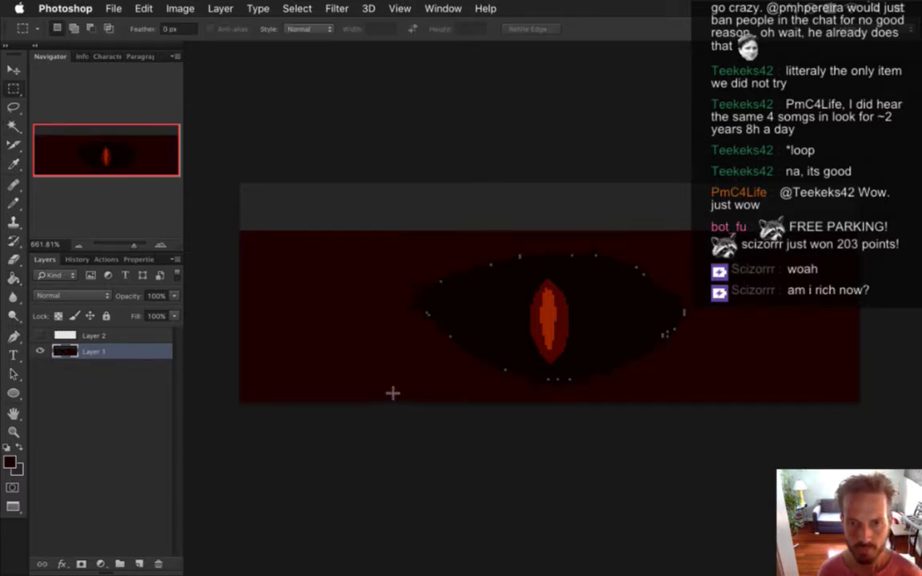
key(super+z)
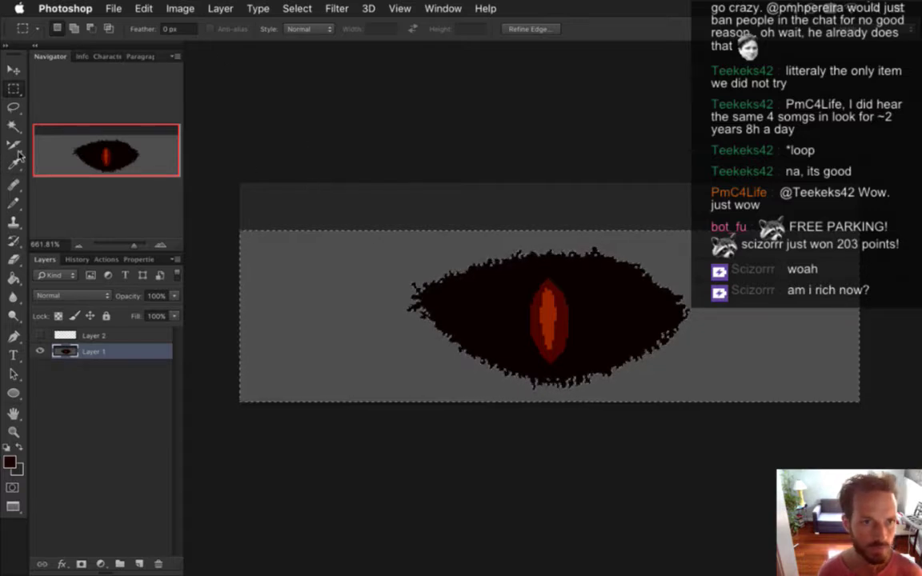
Paint the whole selected wall area dark red with a pencil enlarged to about 60 px, and clear the selection.
click(14, 126)
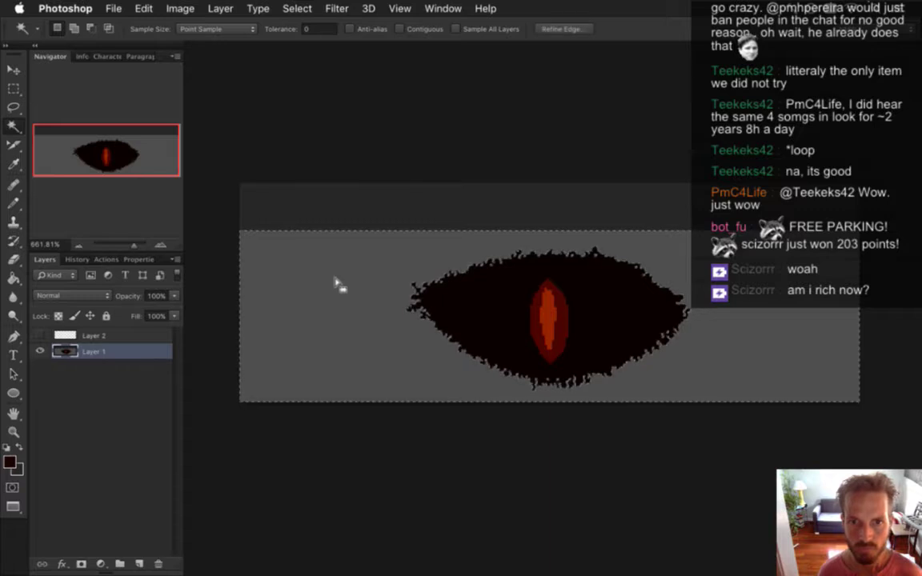
key(b)
key(bracketright)
key(bracketright)
key(bracketright)
key(bracketright)
key(bracketright)
key(bracketright)
key(bracketright)
key(bracketright)
key(bracketright)
key(bracketright)
key(bracketright)
key(bracketright)
key(bracketright)
drag(263, 225, 327, 334)
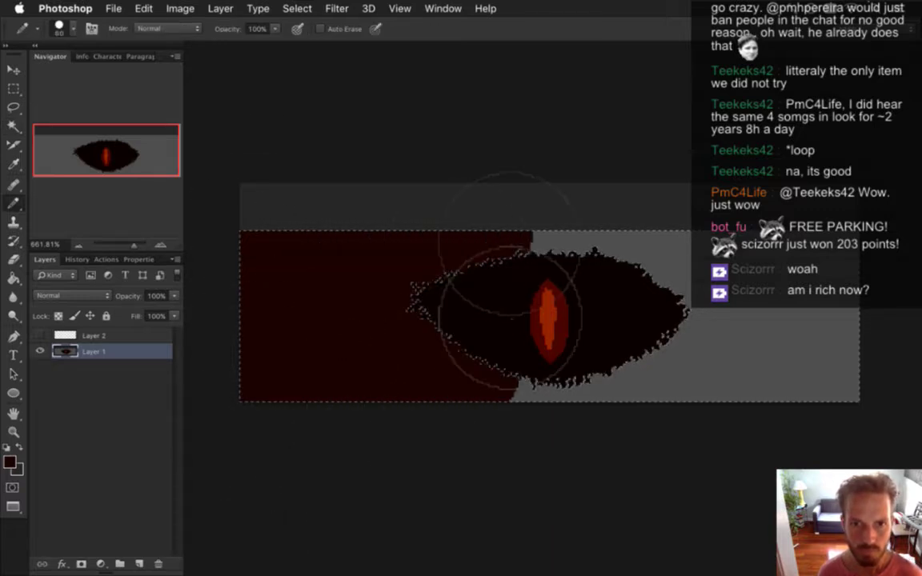
mouse_move(512, 319)
mouse_down()
mouse_move(713, 436)
mouse_move(841, 412)
mouse_move(801, 432)
mouse_up()
key(m)
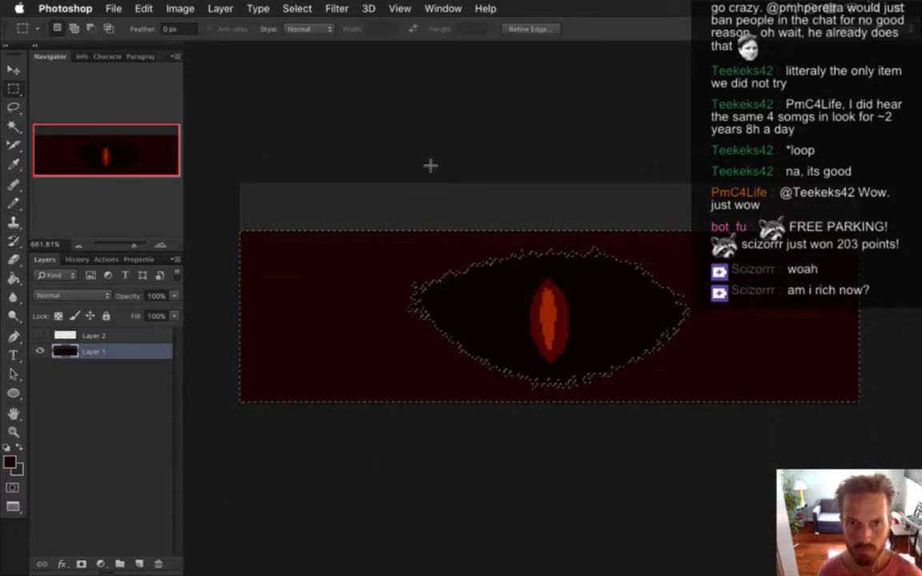
click(436, 229)
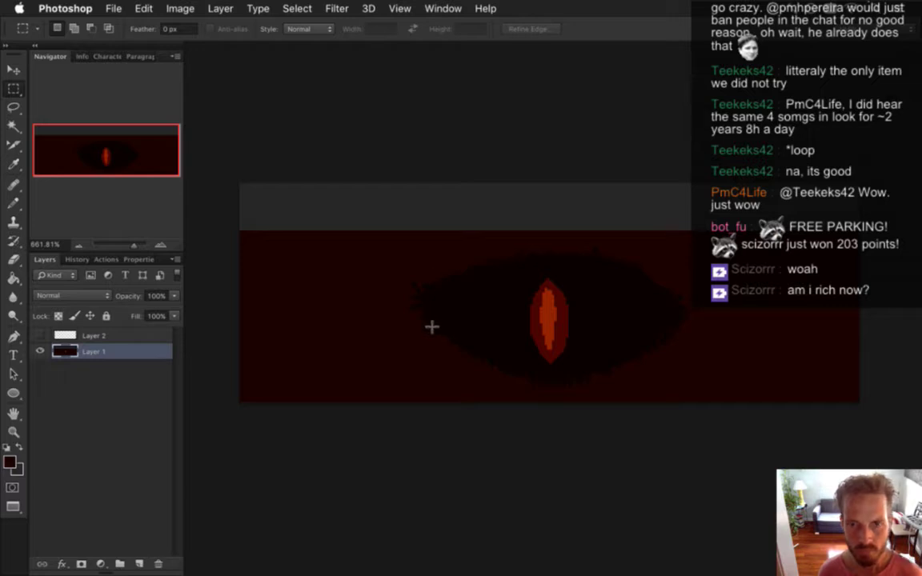
Export the dark red wall image as a PNG-24 named FearWall2.png in the Backgrounds folder.
key(super+alt+shift+s)
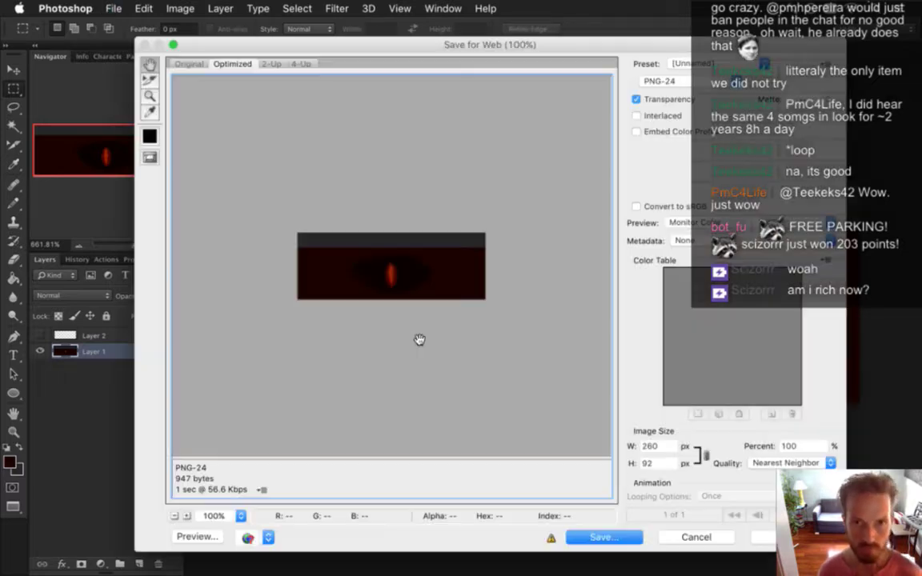
key(Return)
key(Right)
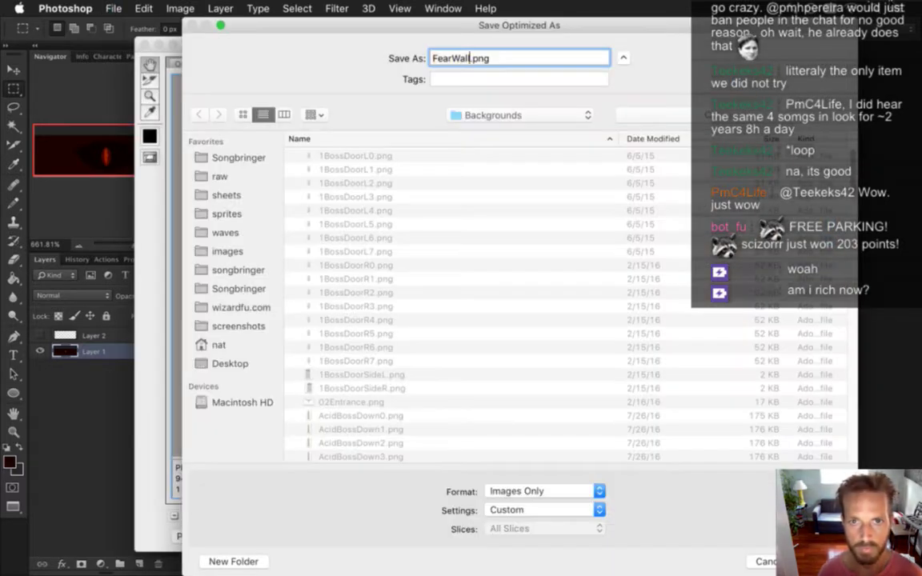
text(2)
key(Return)
key(Return)
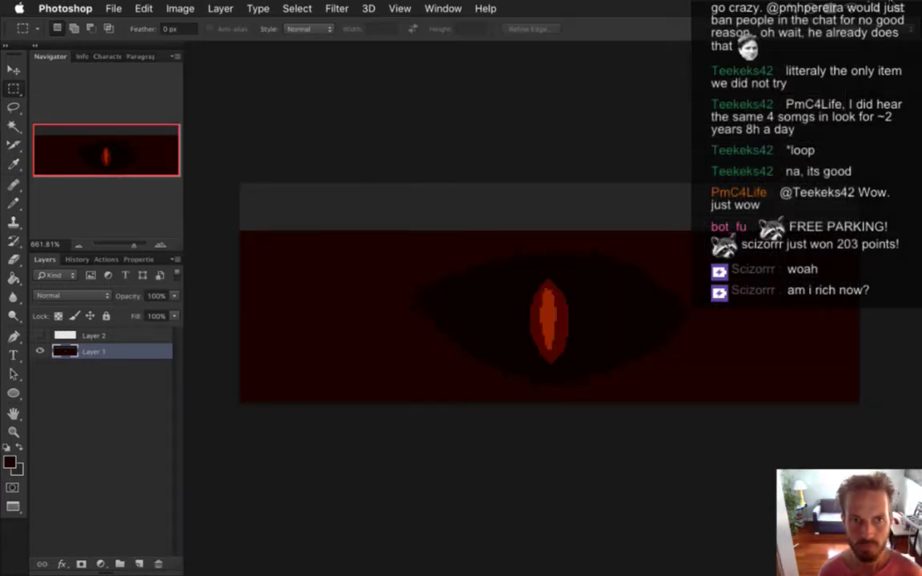
Switch to Xcode, run Songbringer, examine the dark red eye wall while moving and fighting around the boss room, and quit the game.
key(super+Tab)
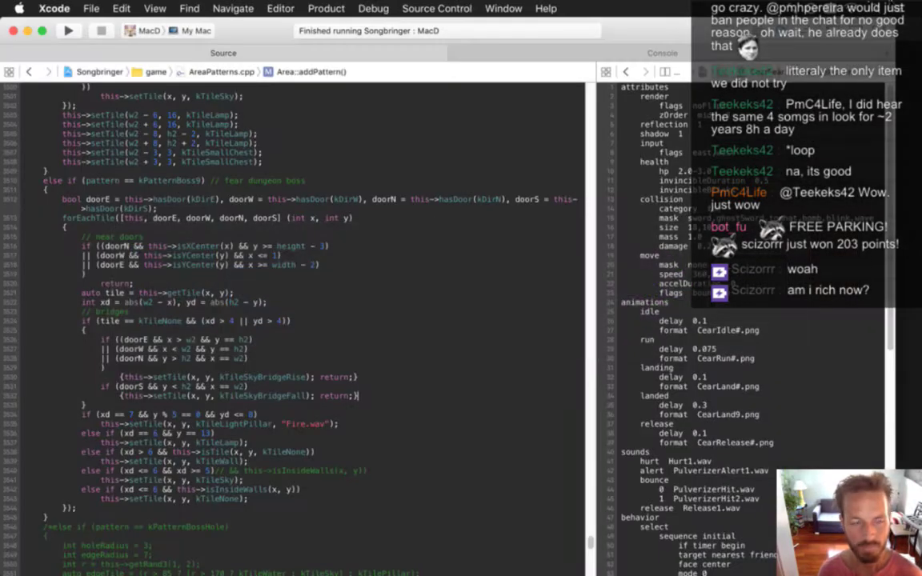
key(super+r)
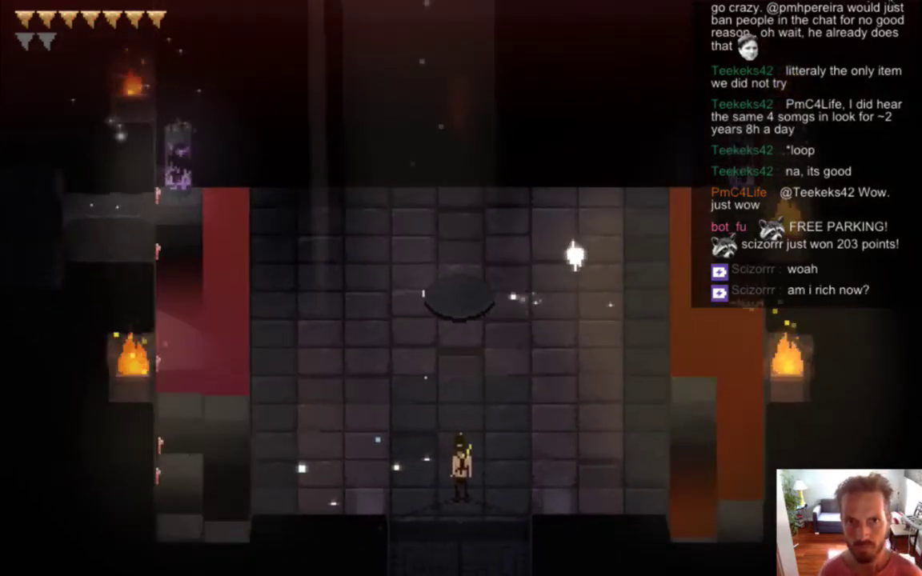
key(Right)
key(Up)
key(x)
key(Left)
key(Up)
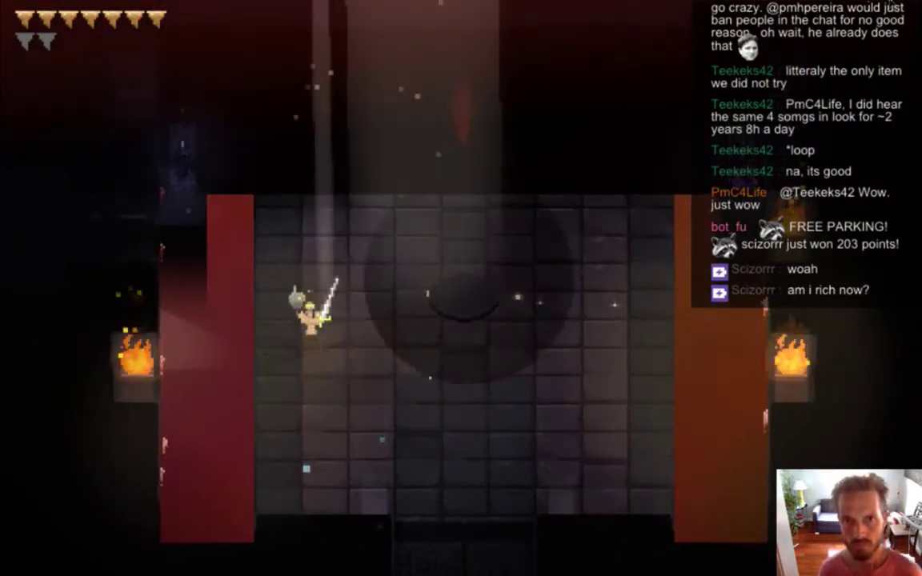
key(Right)
key(Left)
key(Down)
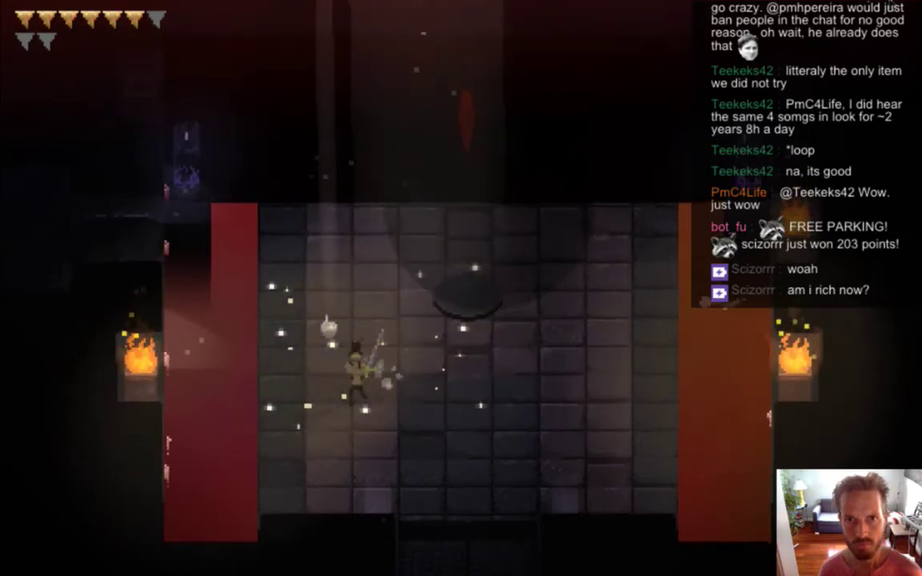
key(Right)
key(Right)
key(Left)
key(Up)
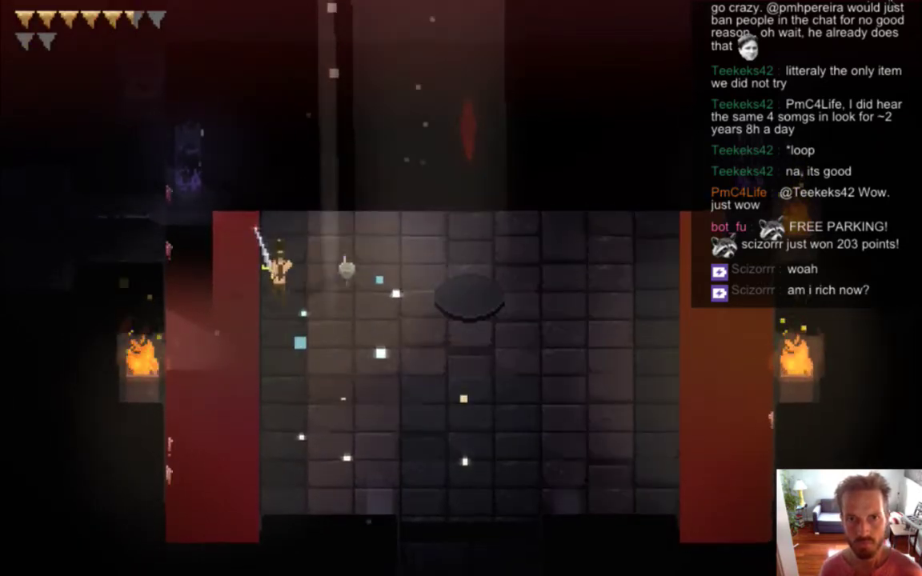
key(Down)
key(Right)
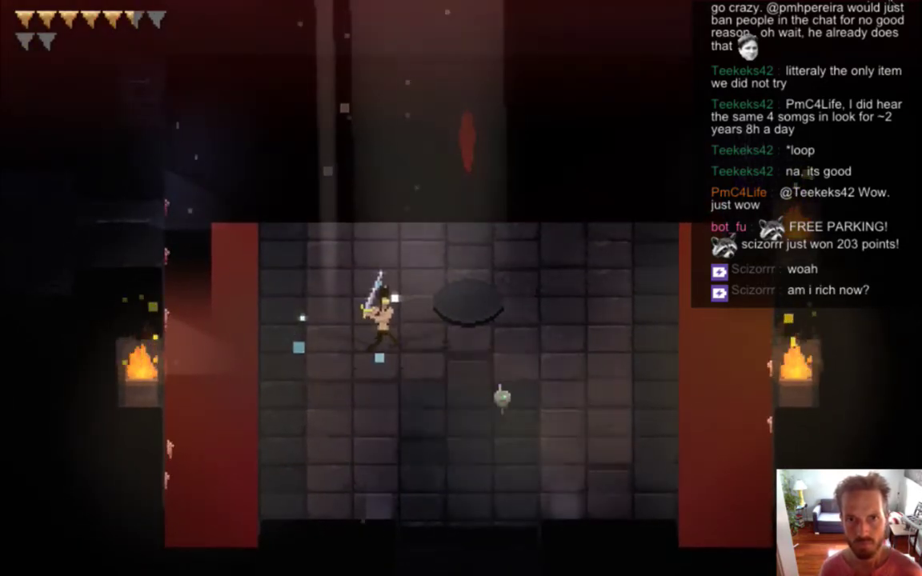
key(d)
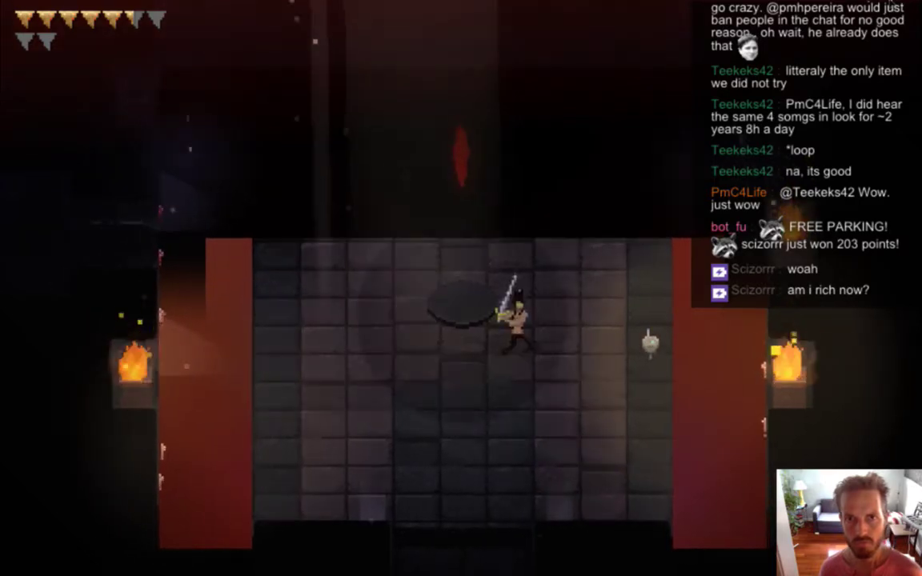
key(Right)
key(Up)
key(Left)
key(Down)
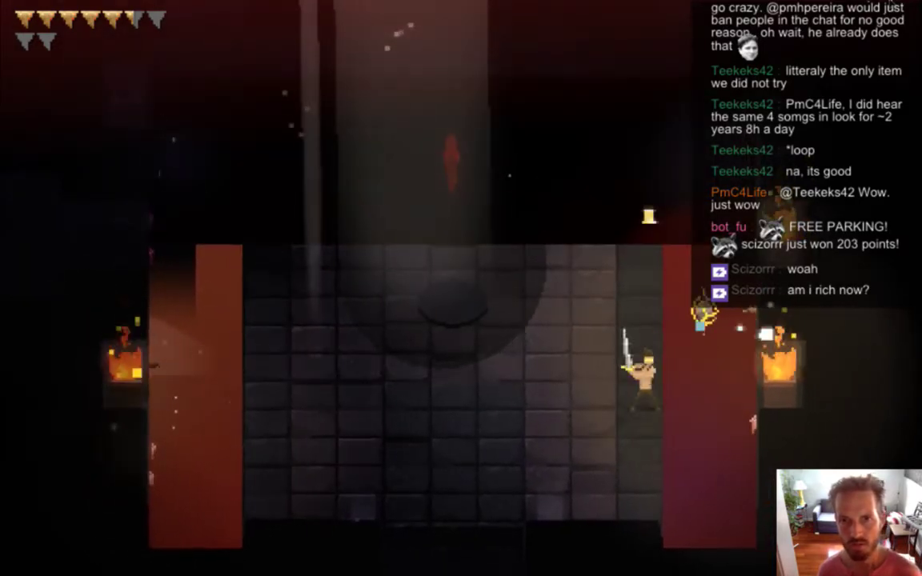
key(Left)
key(Left)
key(Down)
key(Right)
key(Left)
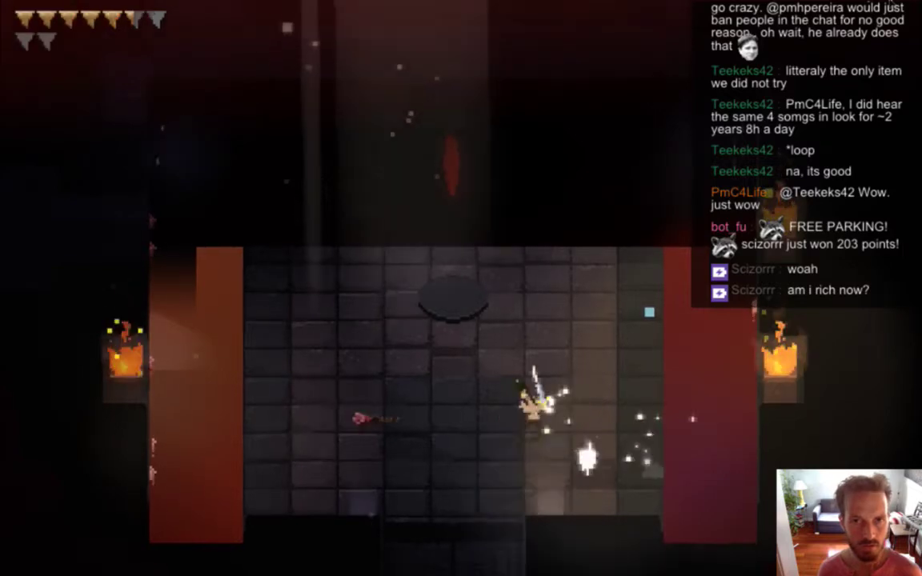
key(d)
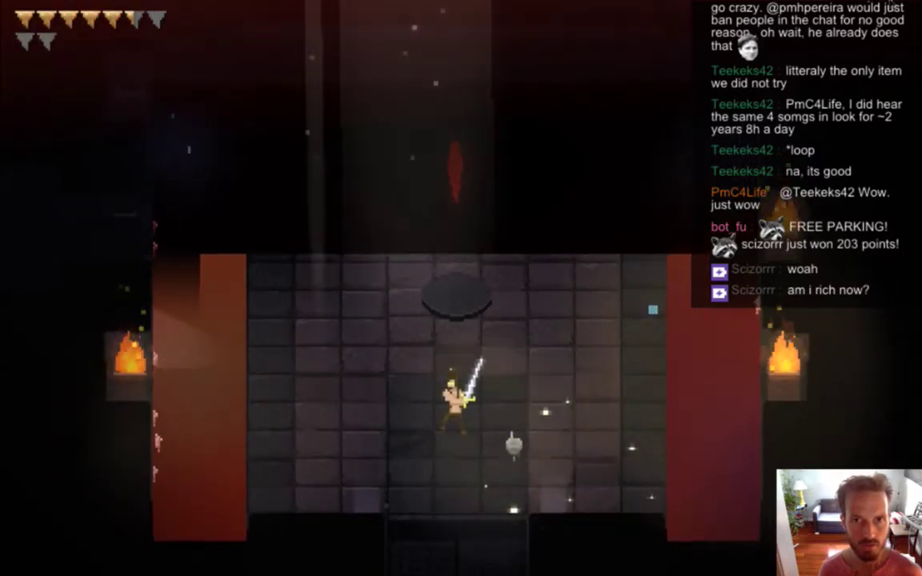
key(j)
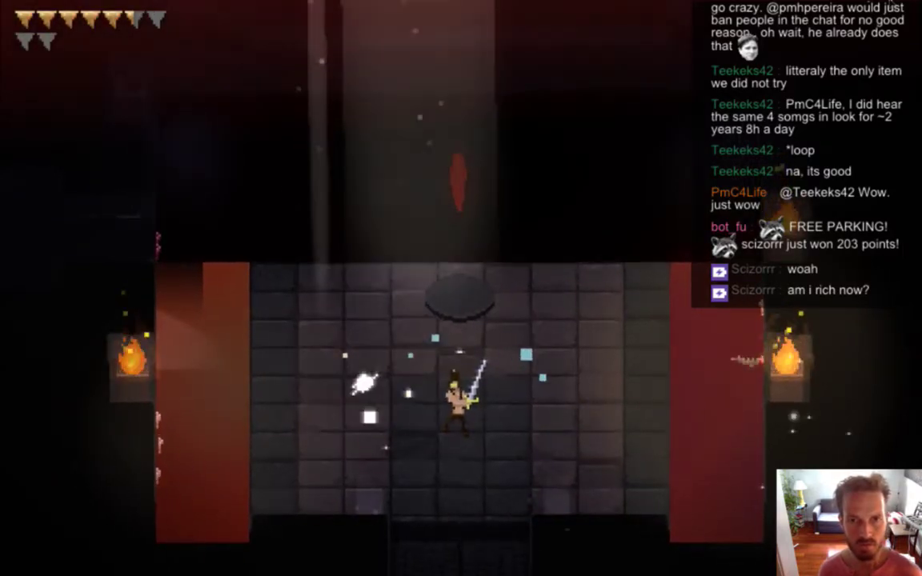
key(super+q)
Switch to Photoshop, undo the dark red painting back to the grey wall, and clear the selection.
key(super+Tab)
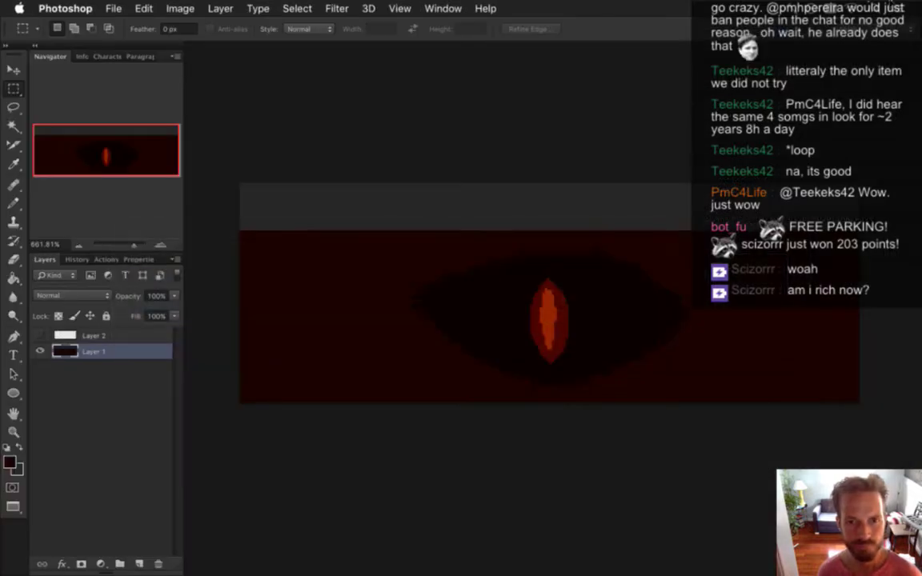
key(alt+super+z)
key(alt+super+z)
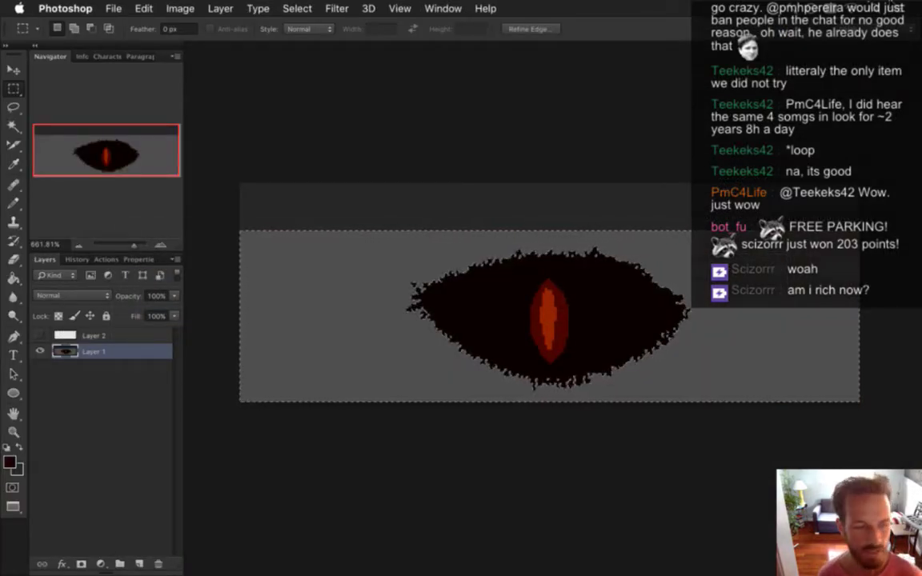
key(super+d)
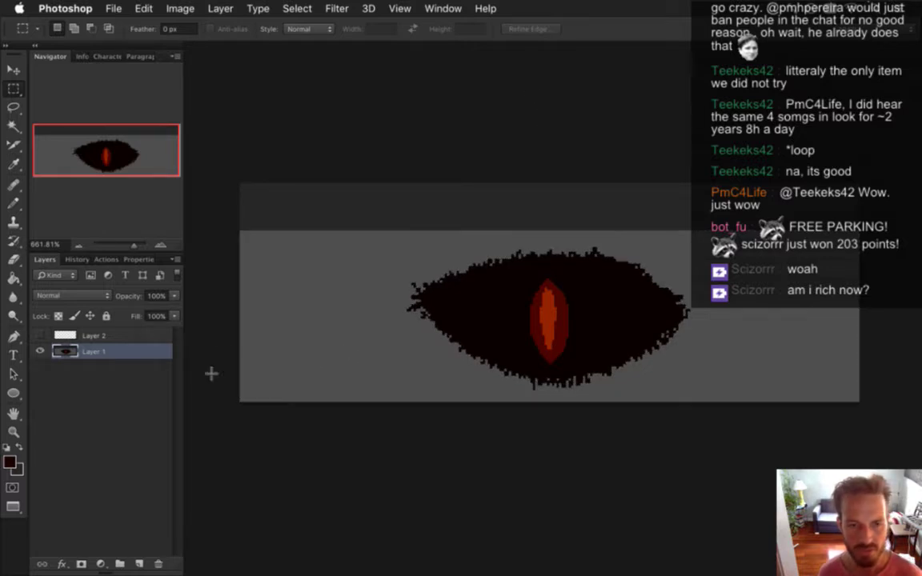
Sample the grey wall colour and check its values in the Color Picker.
key(i)
click(298, 341)
click(10, 463)
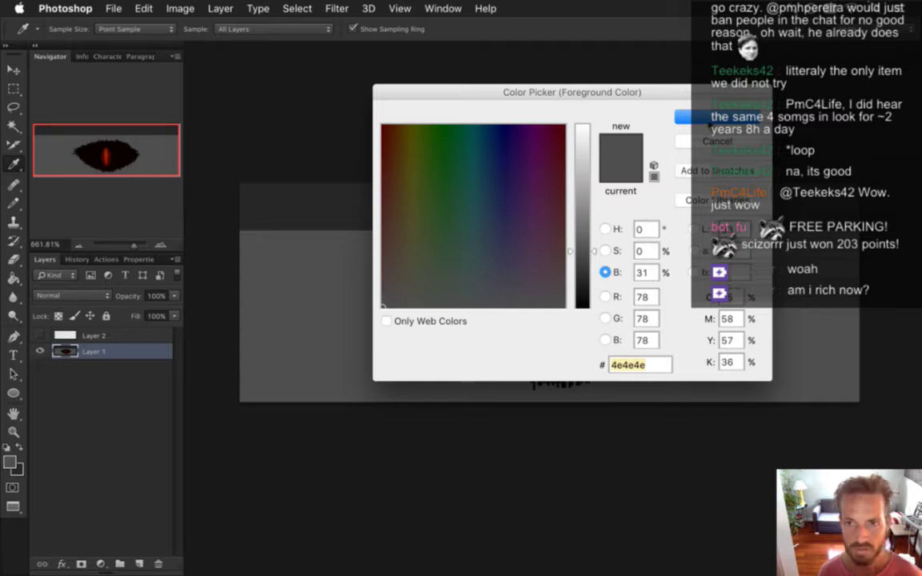
key(Return)
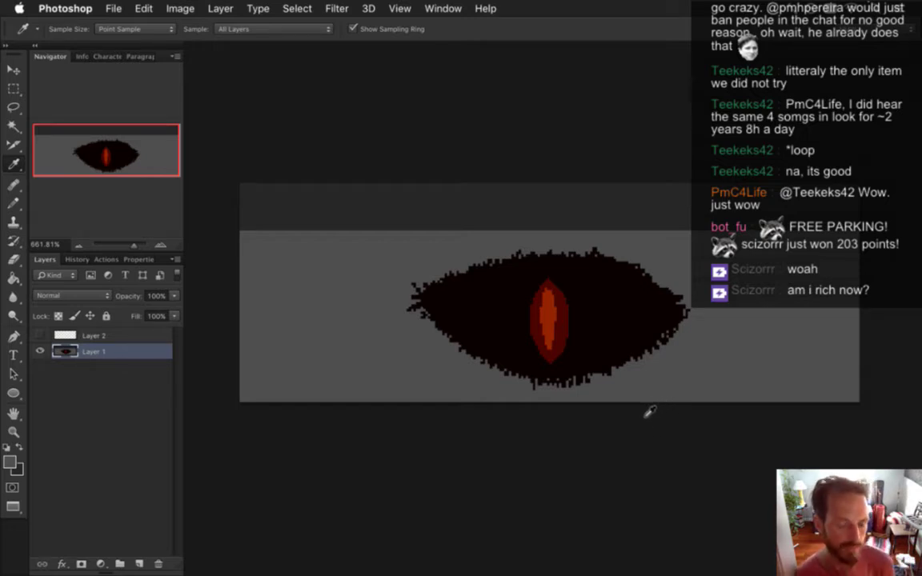
Stamp a 60 px pencil disc on each side of the central eye in its sampled near-black.
click(500, 317)
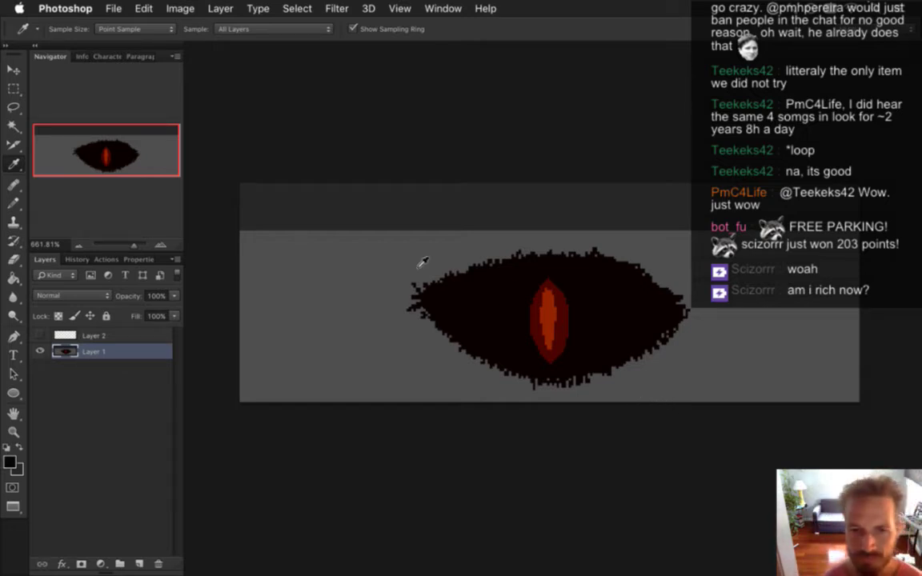
key(b)
click(313, 320)
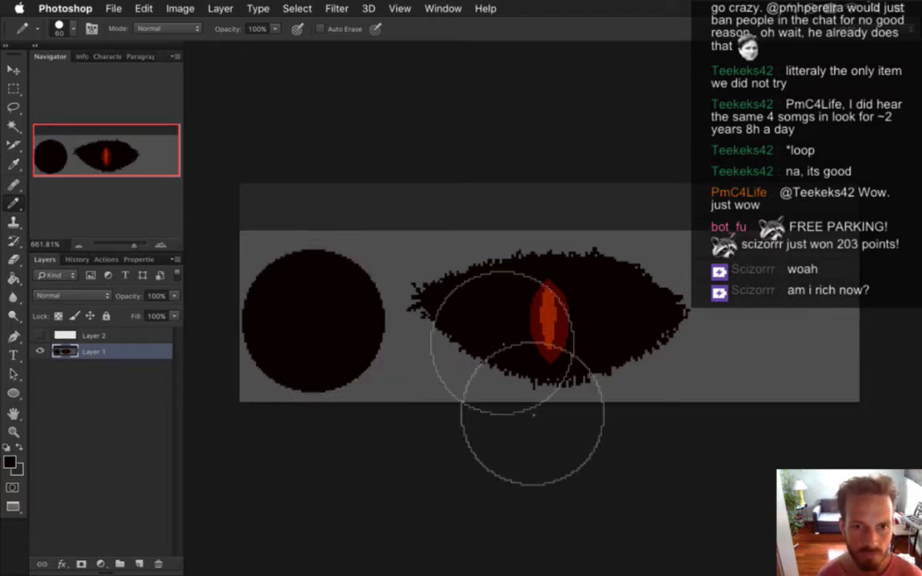
key(super+z)
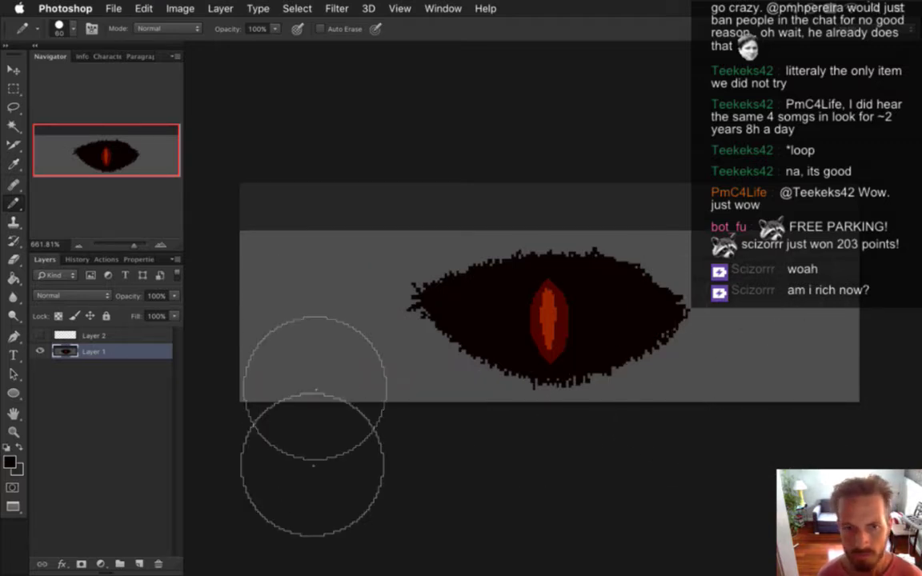
click(323, 342)
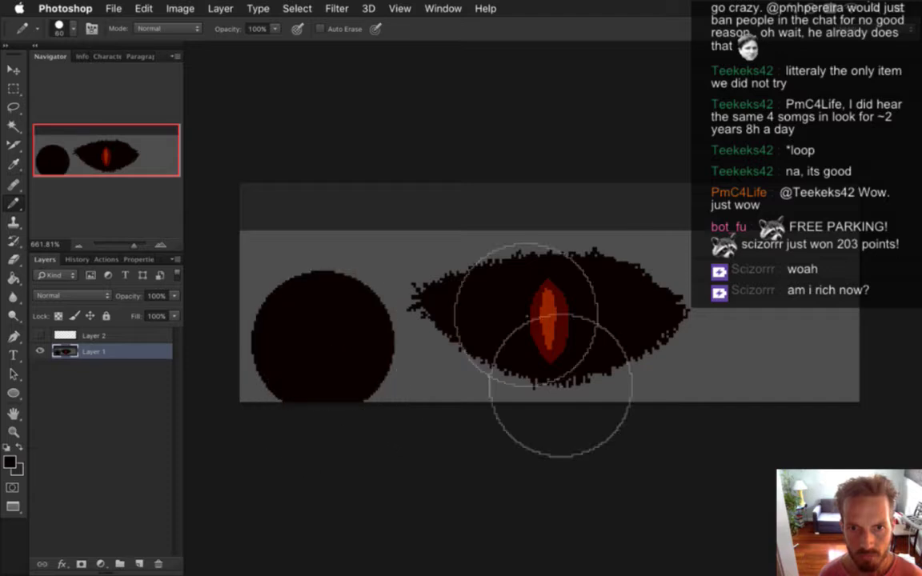
click(781, 324)
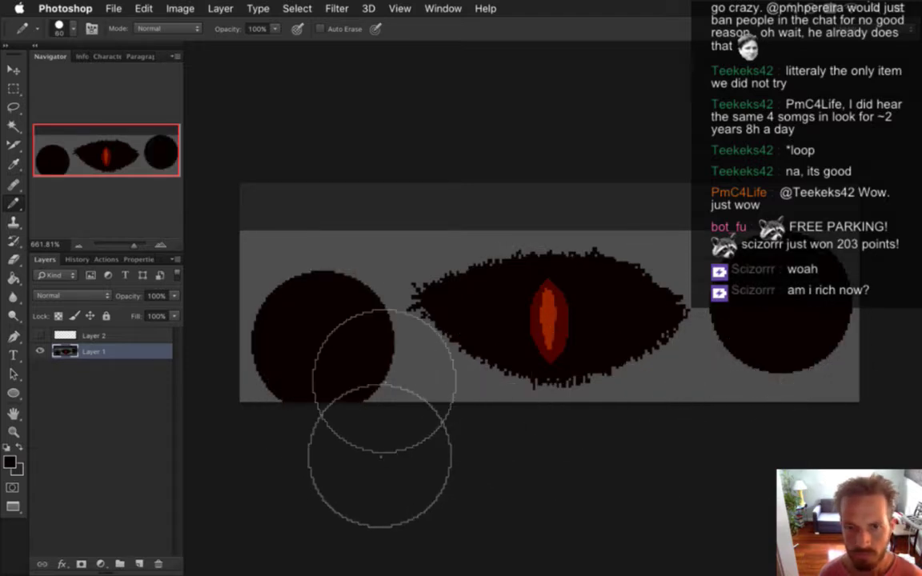
Outline a slanted slit pupil in the left disc with a 1 px pencil in the central pupil's dark red, and bucket-fill it.
key(m)
key(i)
click(549, 319)
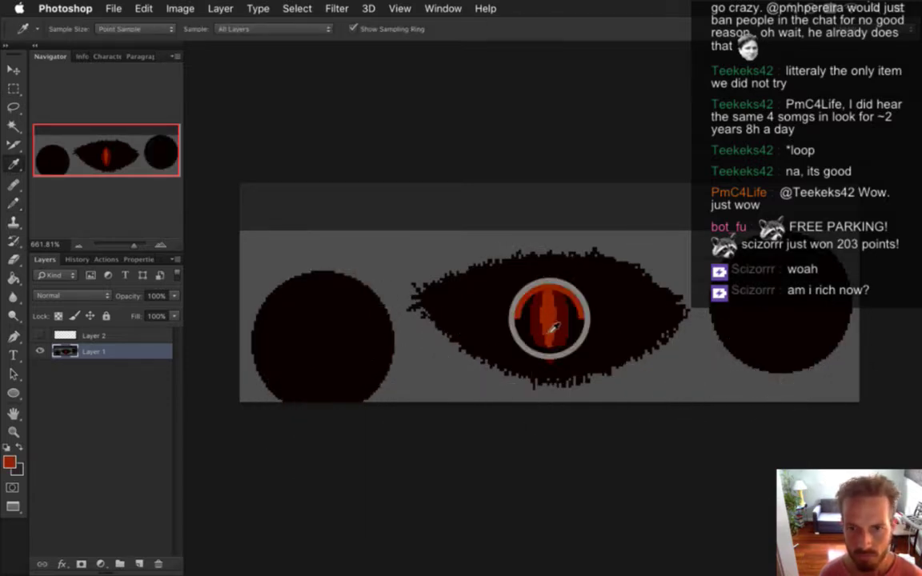
key(b)
key(bracketleft)
key(bracketleft)
key(bracketleft)
key(bracketleft)
key(bracketleft)
key(bracketleft)
key(bracketleft)
key(bracketleft)
key(bracketleft)
key(bracketleft)
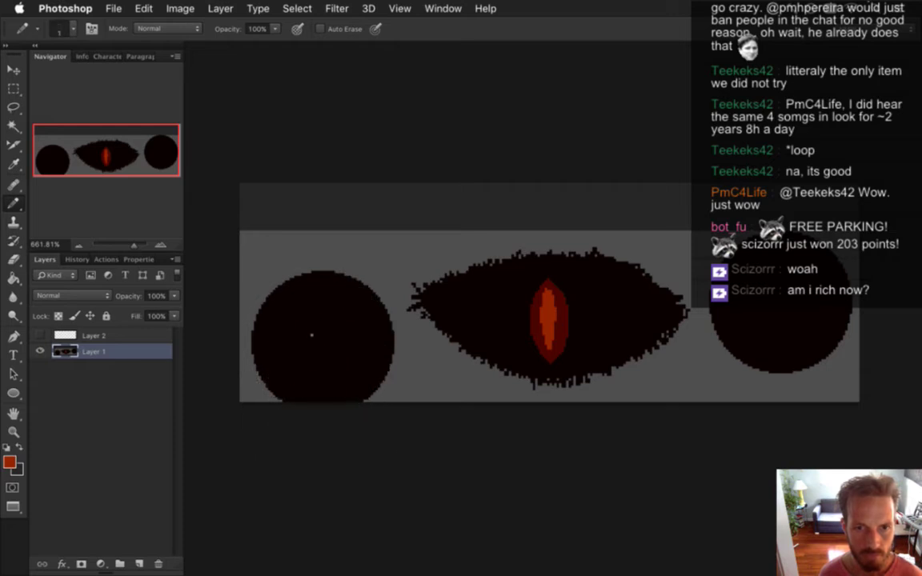
key(i)
click(540, 326)
key(b)
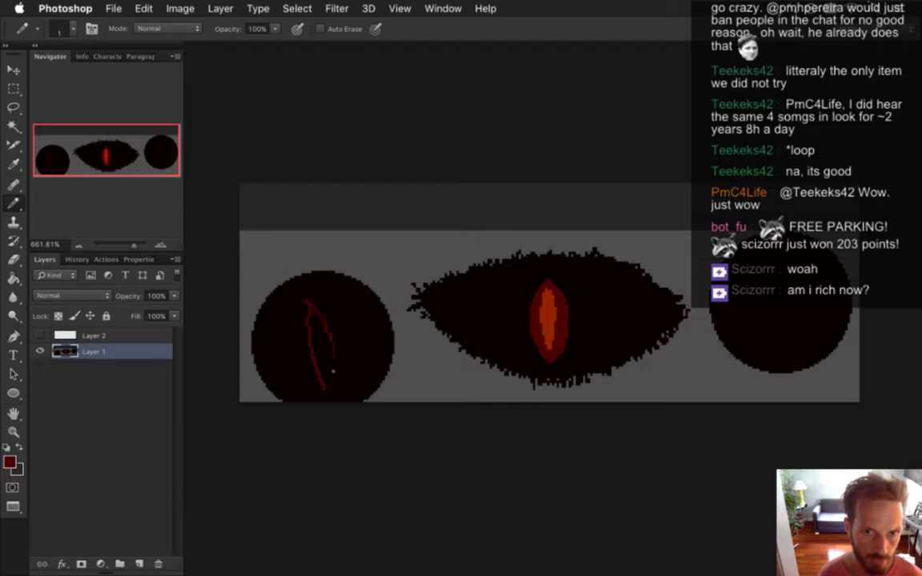
key(g)
click(324, 346)
Outline a mirrored slit pupil in the right disc with the dark red pencil and bucket-fill it.
key(b)
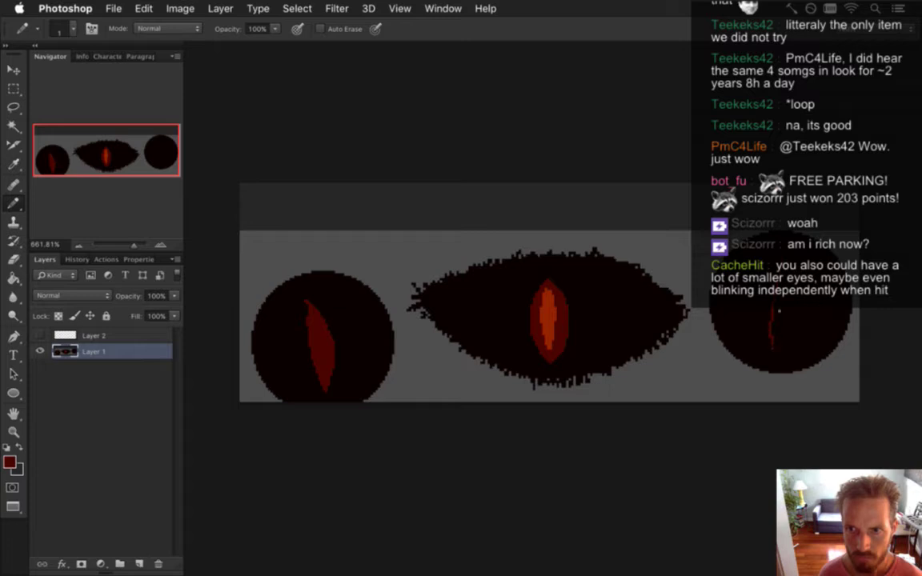
key(g)
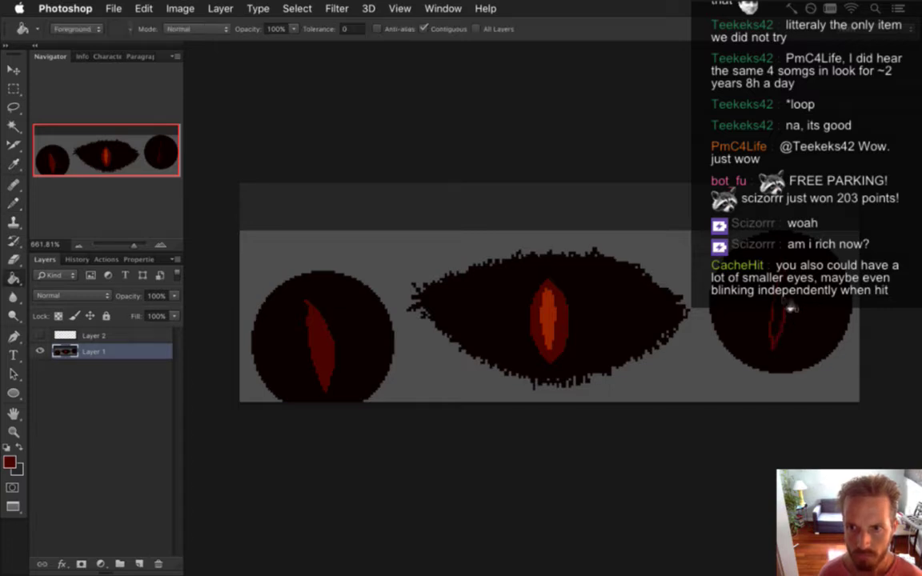
click(778, 322)
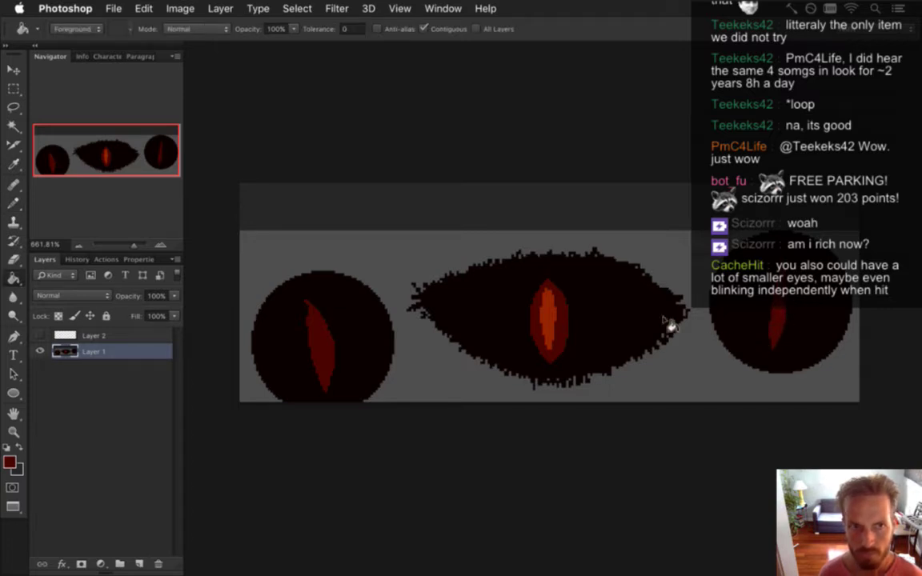
Pencil bright orange-red cores into both side pupils, using the colour sampled from the central pupil.
key(i)
click(547, 320)
key(b)
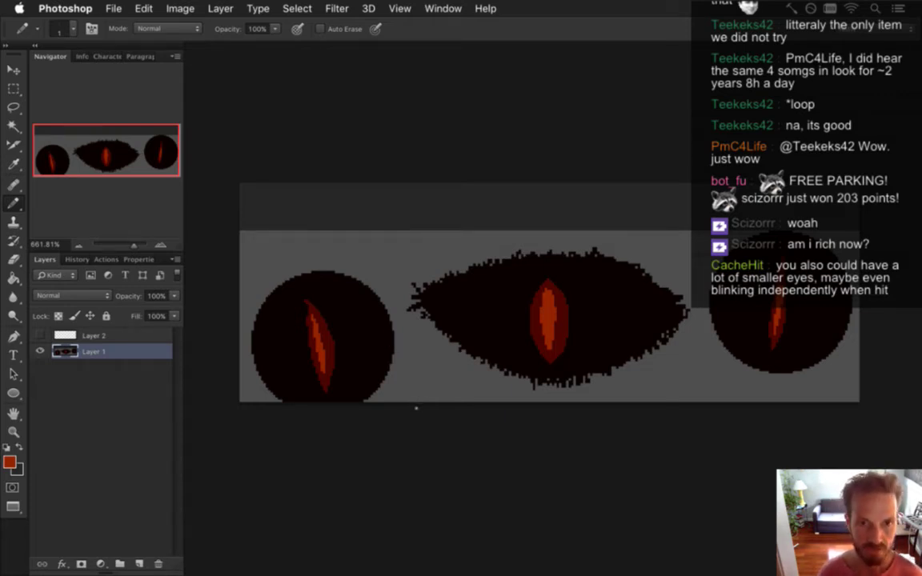
Export the three-eyed grey wall as a PNG-24 named FearWall0.png in the Backgrounds folder, replacing the existing file.
key(super+alt+shift+s)
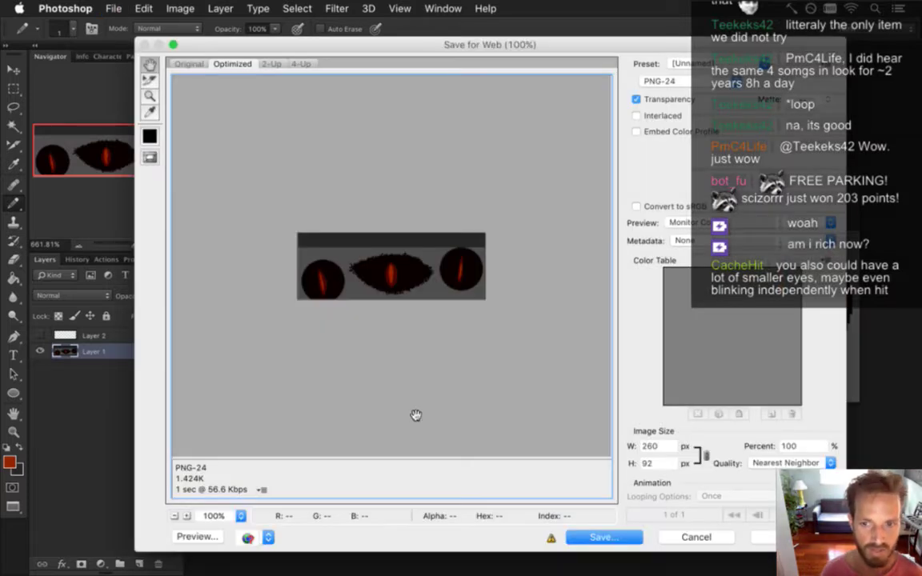
key(Return)
key(Right)
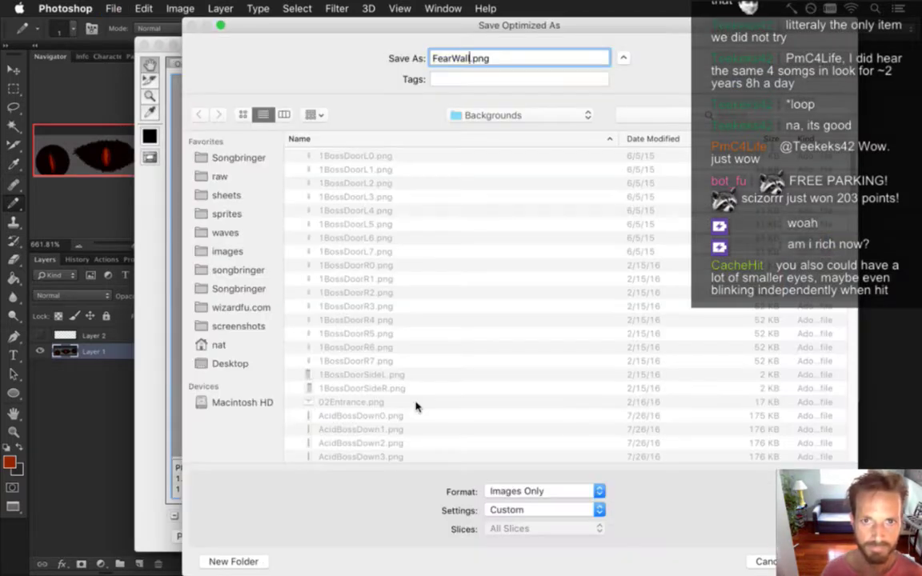
text(0)
key(Return)
key(Return)
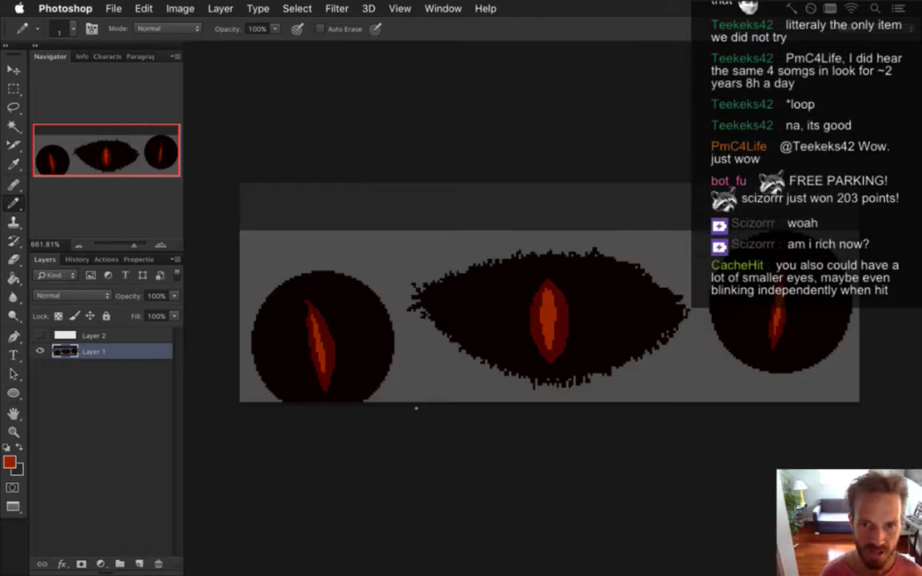
Switch to Xcode, run Songbringer again, and bring up the game to examine the three-eyed wall.
key(super+Tab)
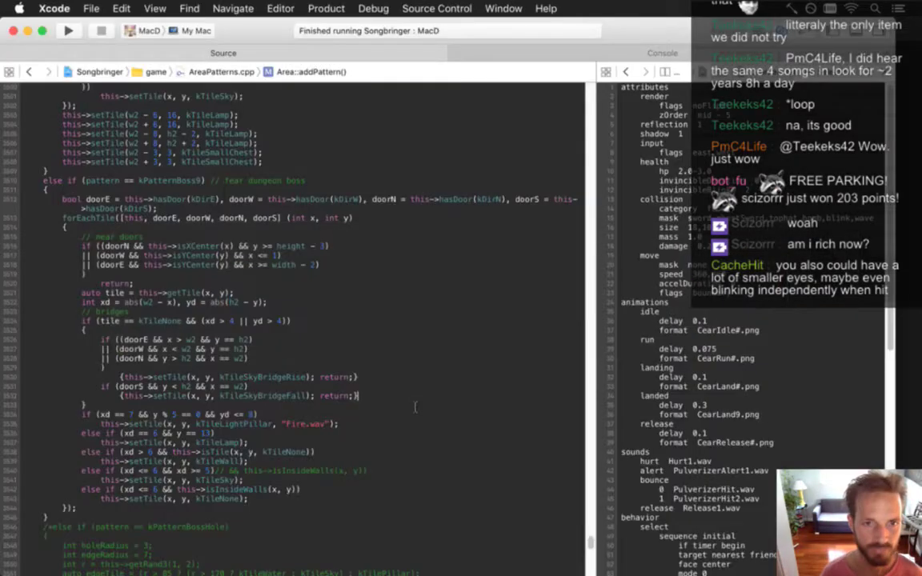
key(super+r)
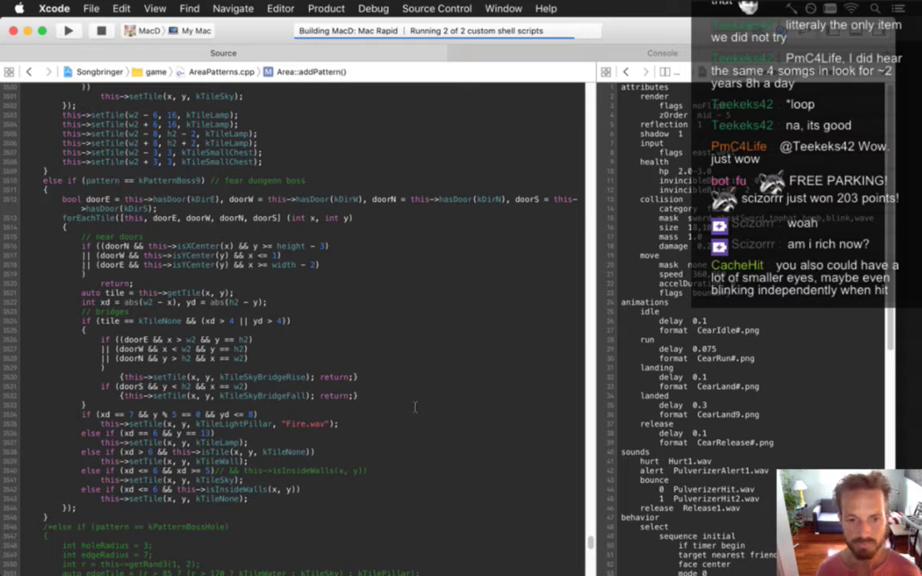
key(super+Tab)
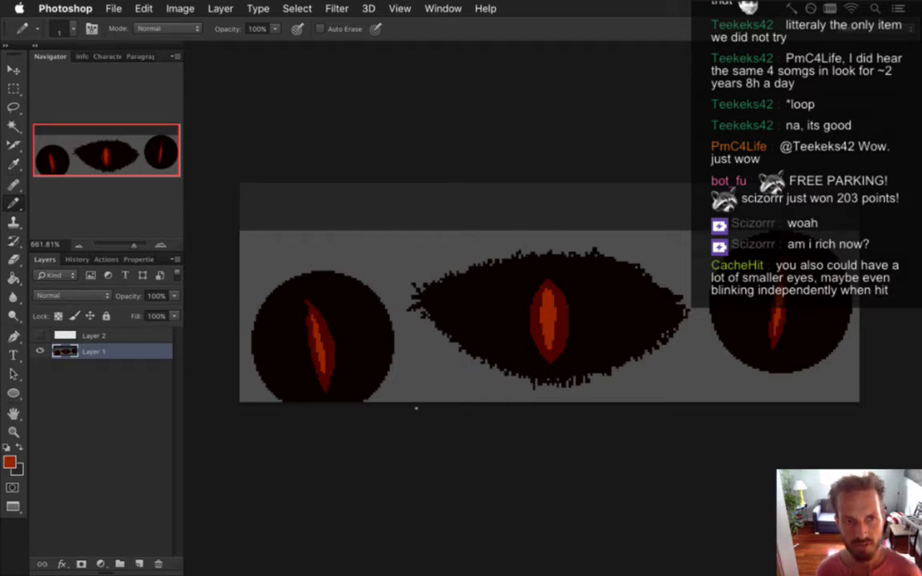
key(super+Tab)
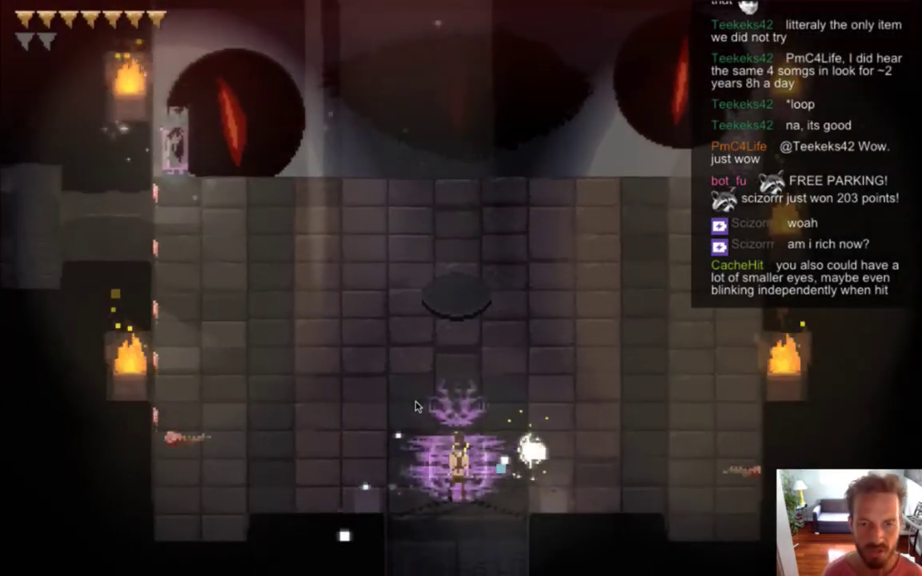
Walk the hero up to the wall's left side eye and around the floor nearby to examine the lit artwork.
key(Up)
key(Left)
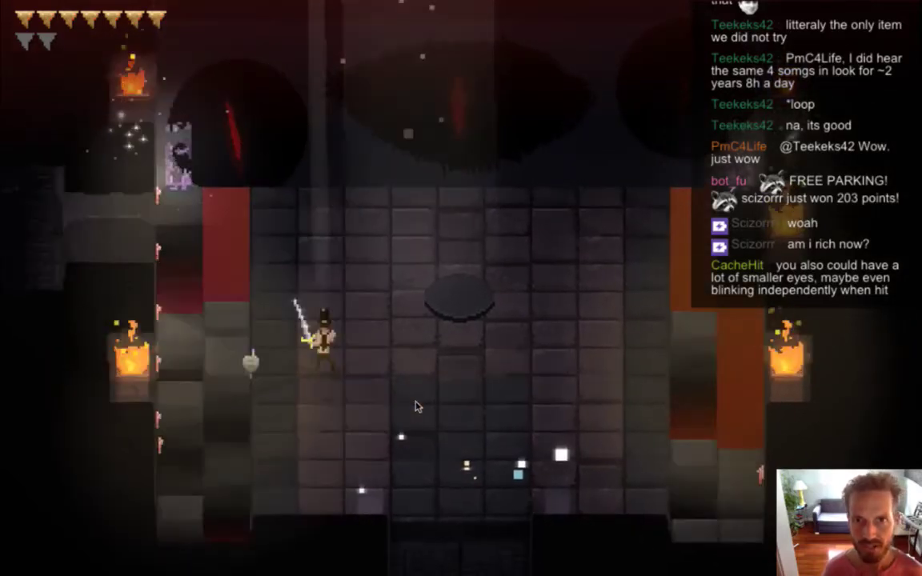
key(Right)
key(Up)
key(Left)
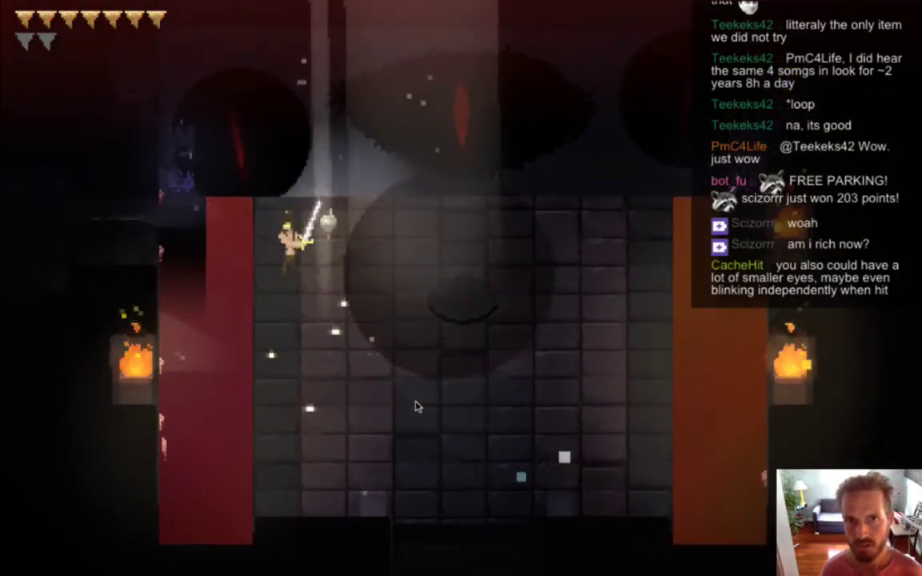
key(Right)
key(Down)
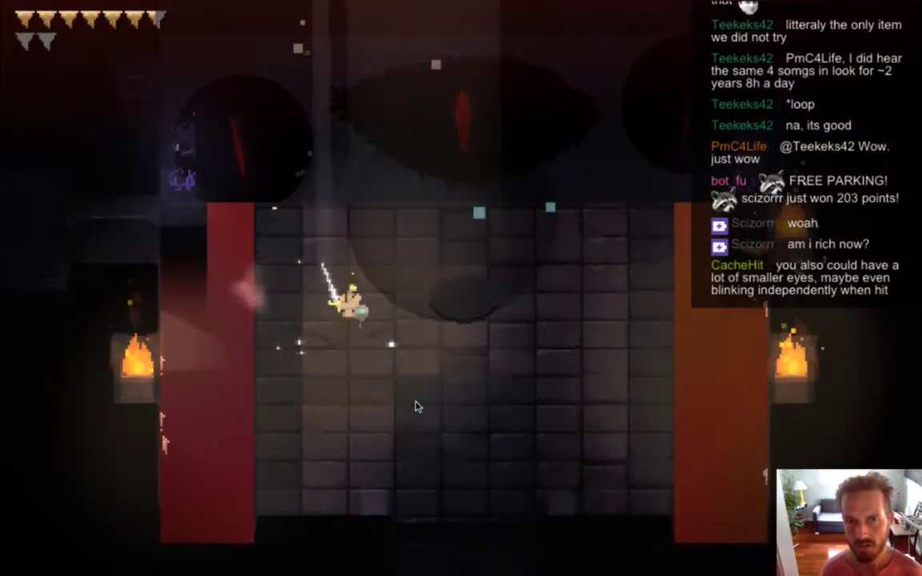
key(Left)
key(Up)
key(s)
key(d)
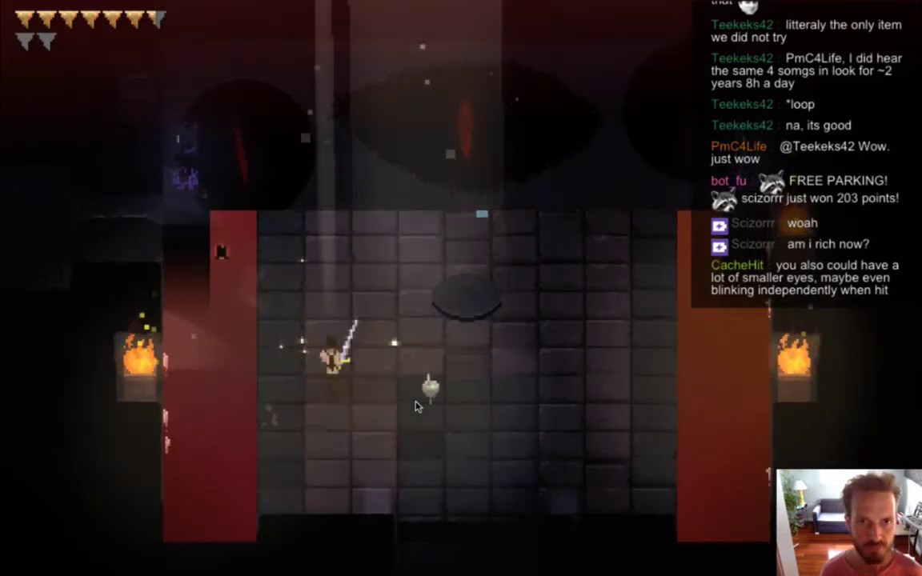
Move the hero back and forth between the left side eye and the round platform to check the wall's lighting.
key(w)
key(a)
key(w)
key(w)
key(s)
key(d)
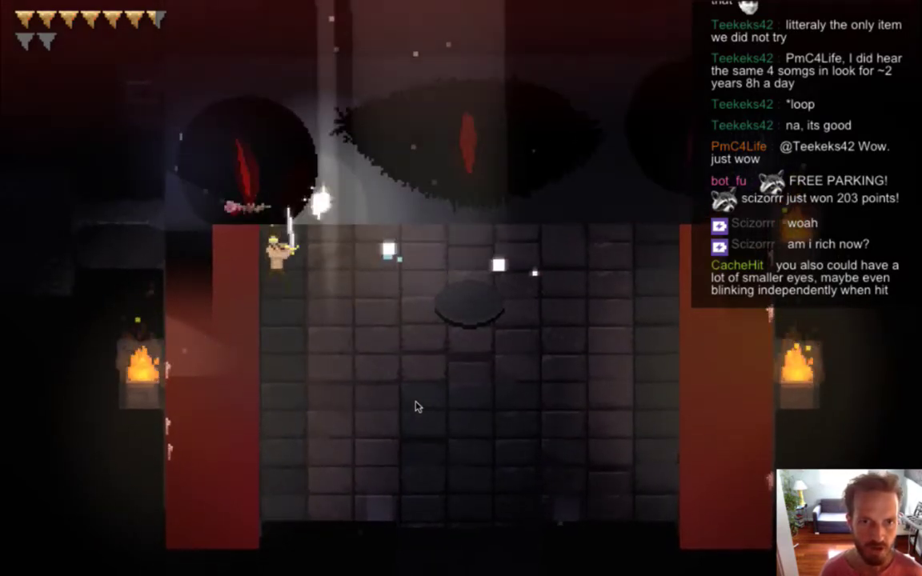
key(w)
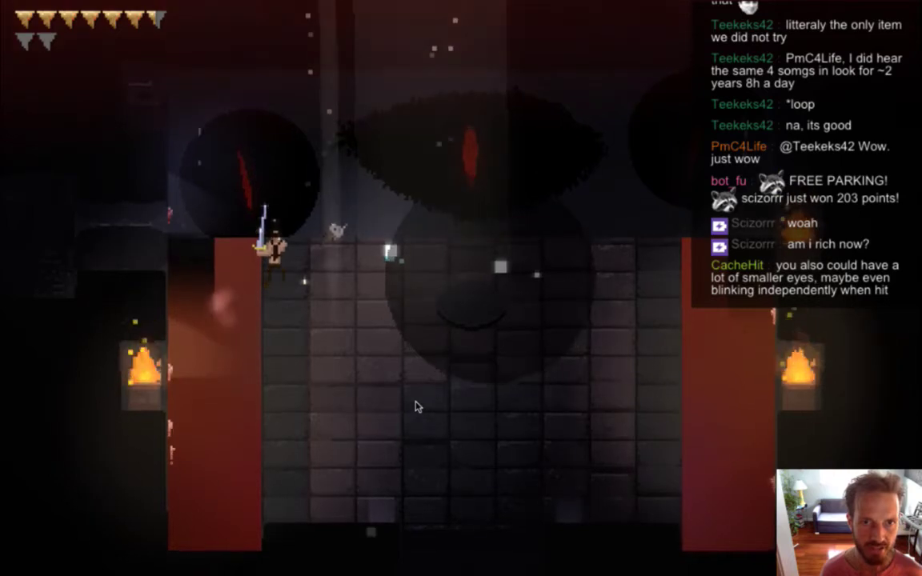
key(s)
key(d)
key(w)
key(a)
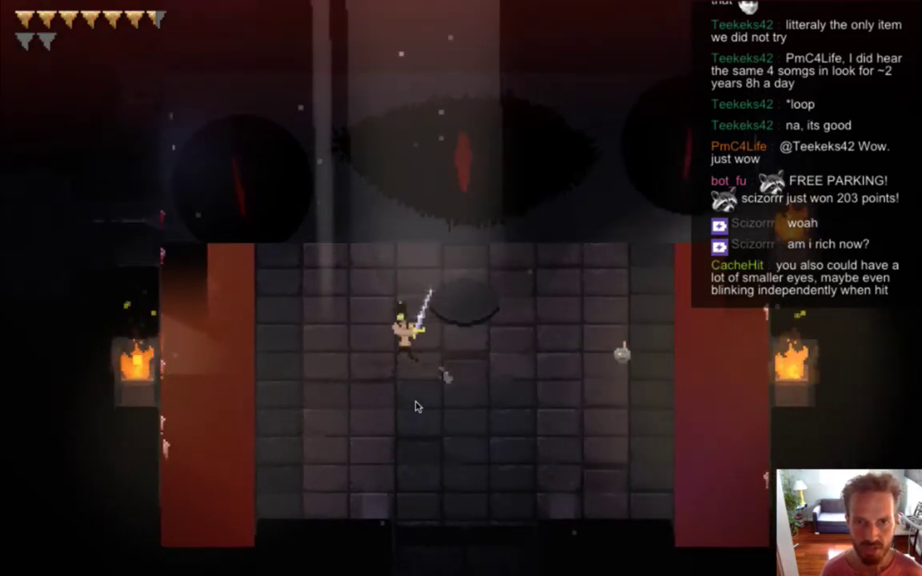
key(w)
key(s)
key(a)
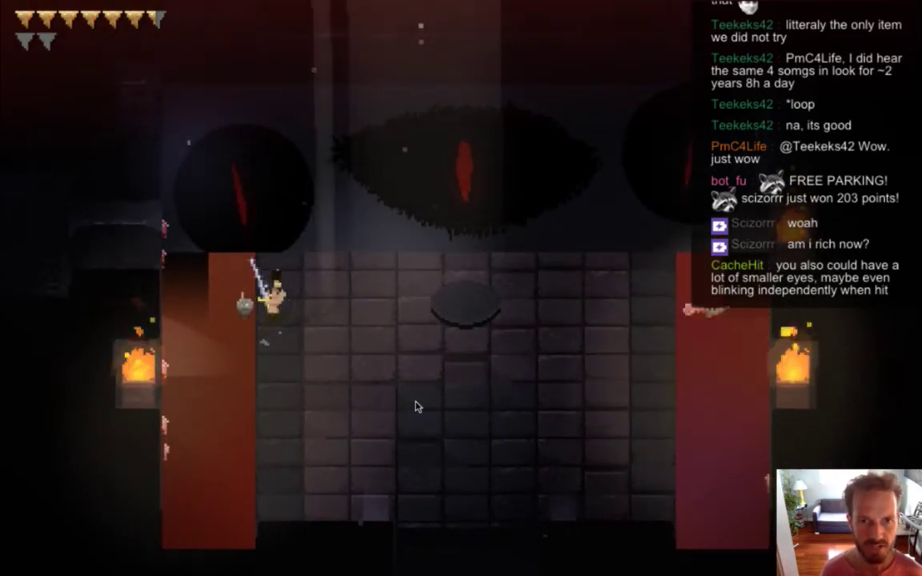
Cross the room with the hero to examine the wall's right side eye up close.
key(s)
key(d)
key(d)
key(w)
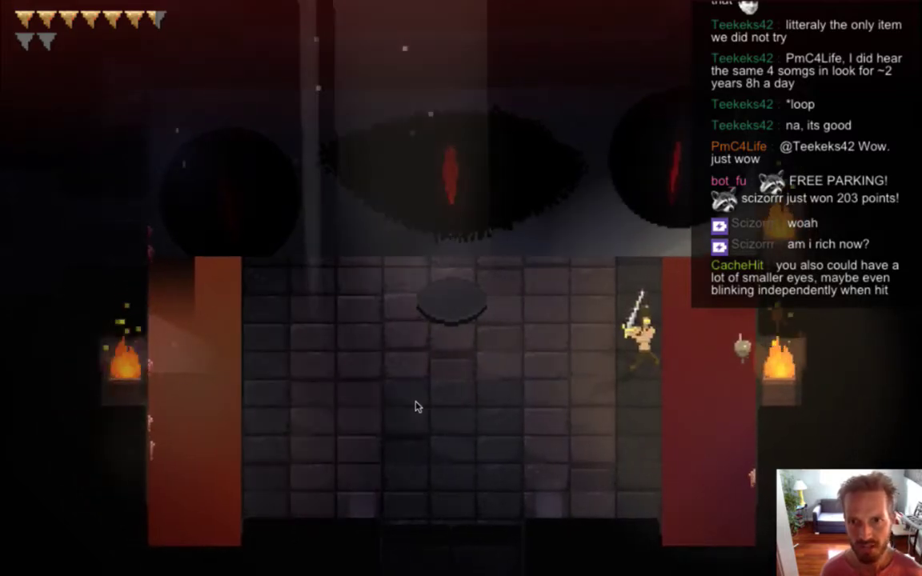
key(s)
key(a)
key(d)
key(w)
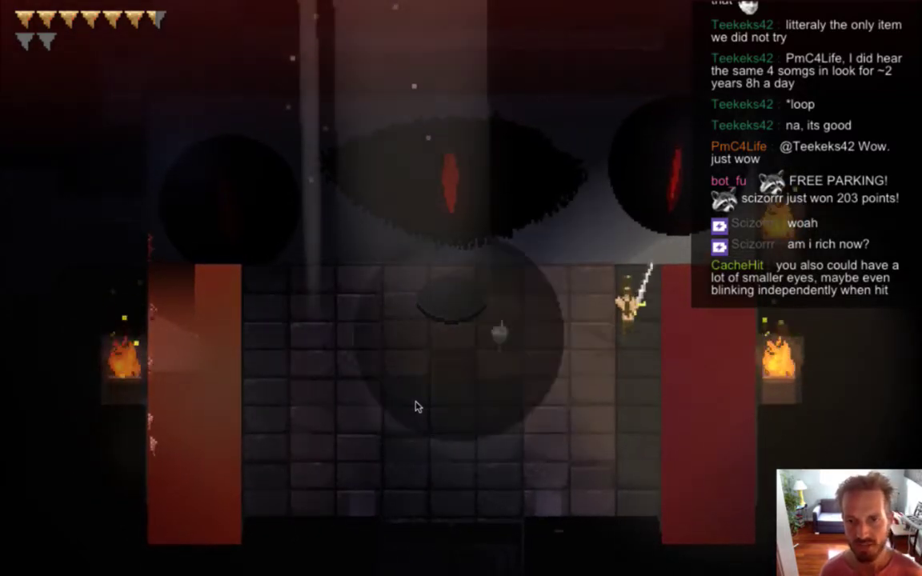
Strike the wall beside the right side eye with the sword to test how the three-eyed background reacts to hits.
key(space)
key(w)
key(s)
key(space)
key(w)
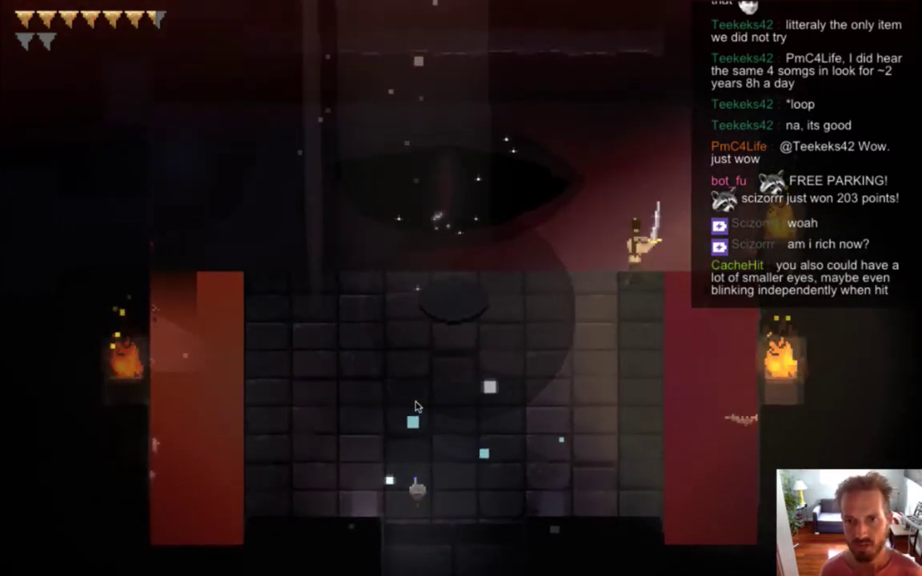
key(space)
key(w)
key(space)
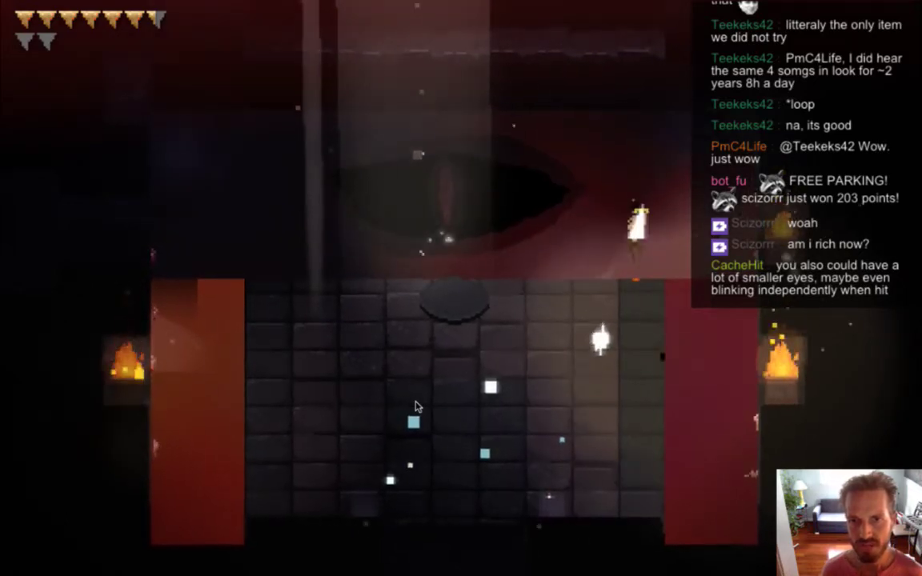
key(s)
key(space)
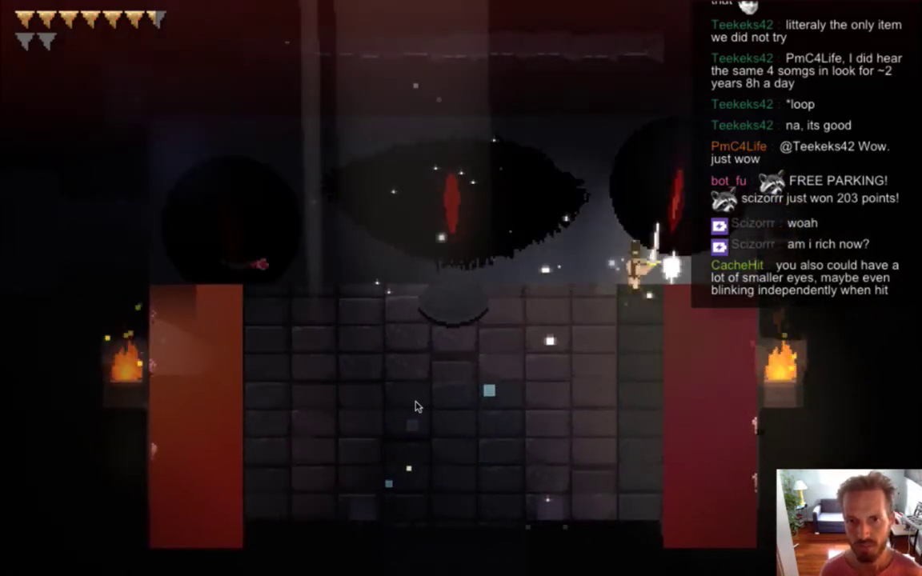
Bring the hero to the central eye and slash at it while dodging around the round platform.
key(s)
key(a)
key(space)
key(a)
key(w)
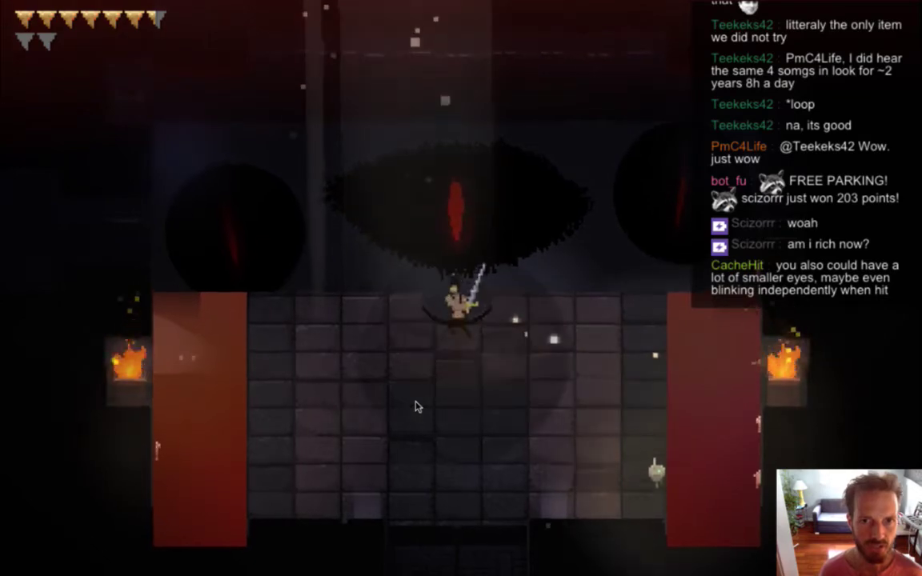
key(s)
key(a)
key(w)
key(space)
key(s)
key(w)
key(d)
key(space)
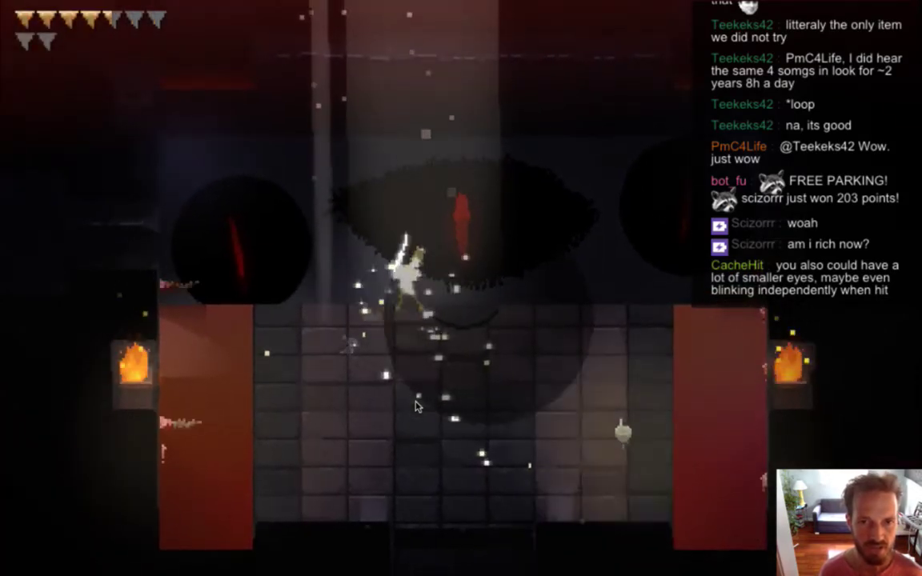
Keep attacking beneath the central eye to examine how the wall switches to its hit frame.
key(space)
key(d)
key(s)
key(space)
key(a)
key(w)
key(space)
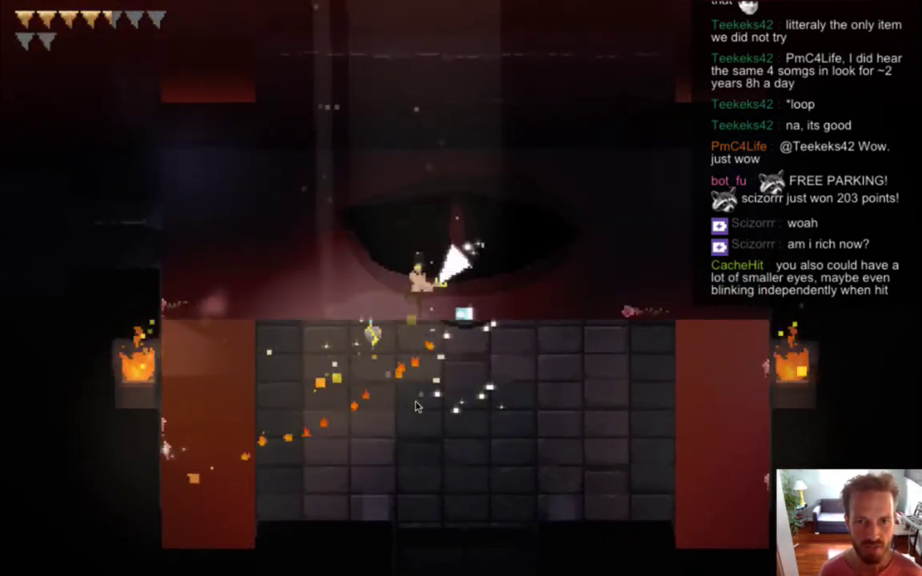
key(s)
key(space)
key(a)
key(space)
key(s)
key(space)
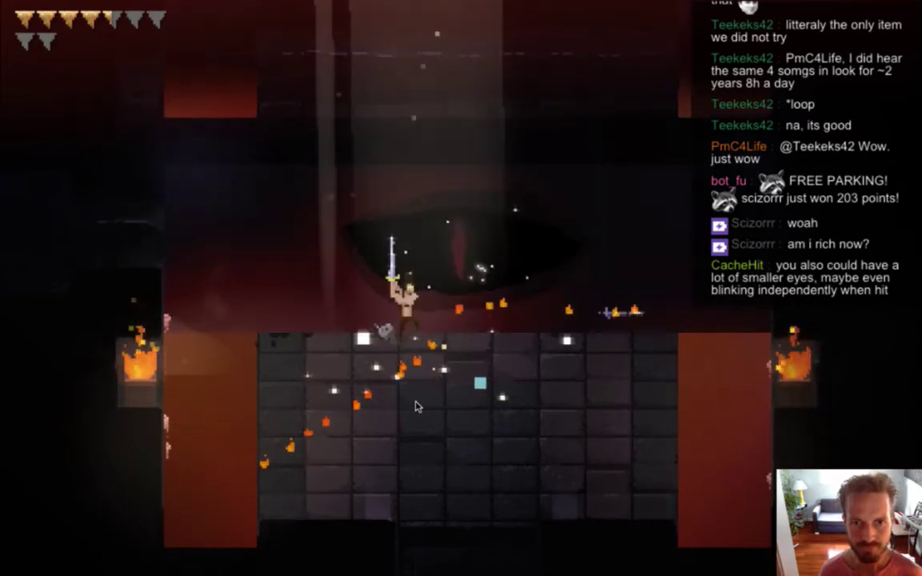
Strike close to the central pupil to compare the hit frame with the open three-eyed frame.
key(d)
key(space)
key(s)
key(d)
key(space)
key(w)
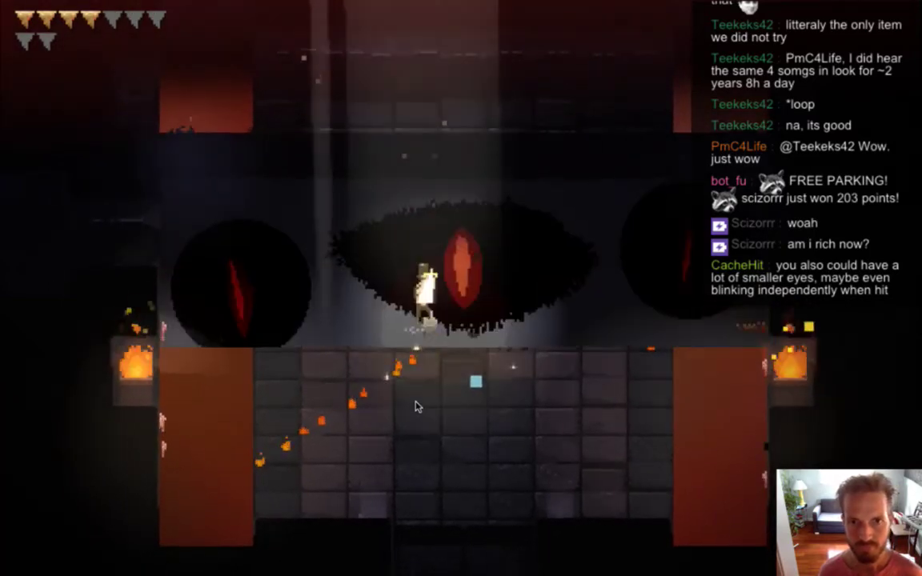
key(s)
key(space)
key(a)
Switch to Xcode and open the boss data file IceBoss.txt by searching for iceboss.
key(super+Tab)
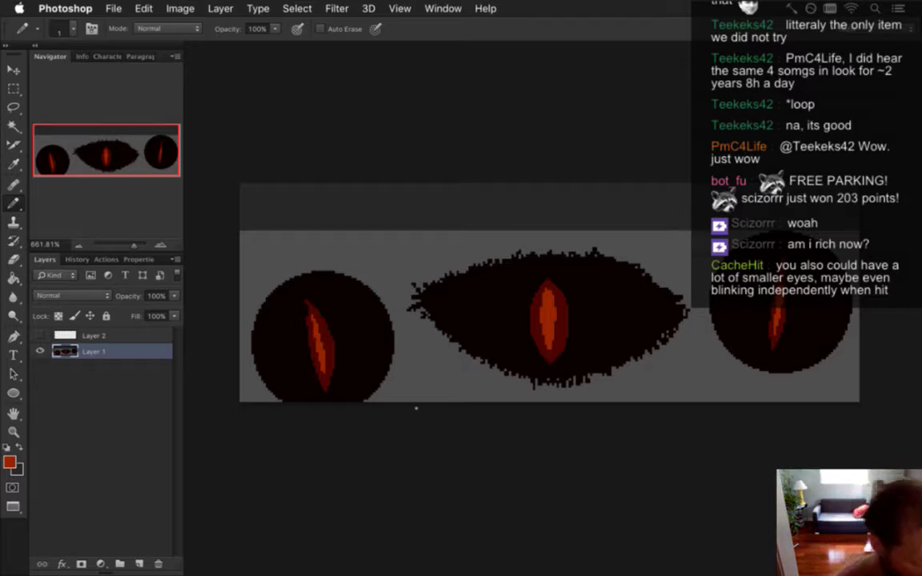
key(super+Tab)
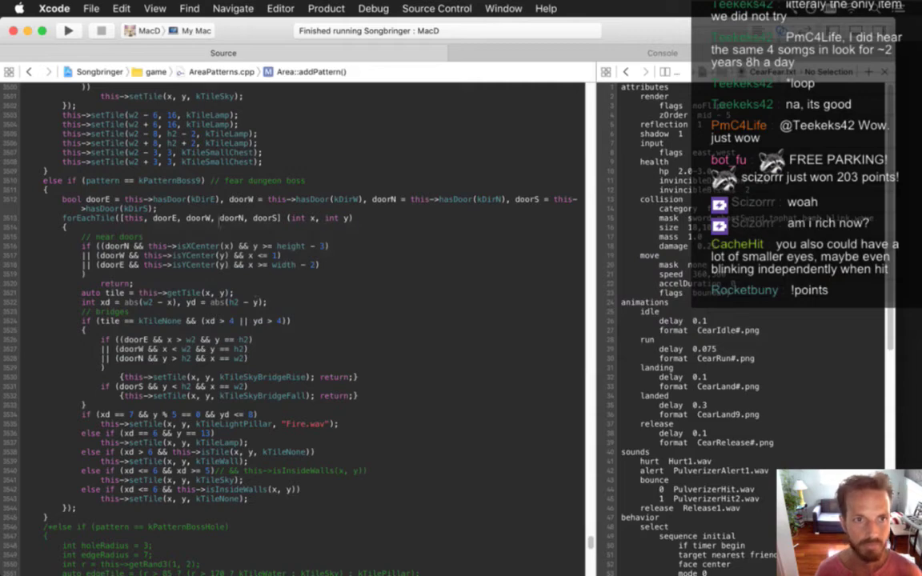
key(super+l)
key(Escape)
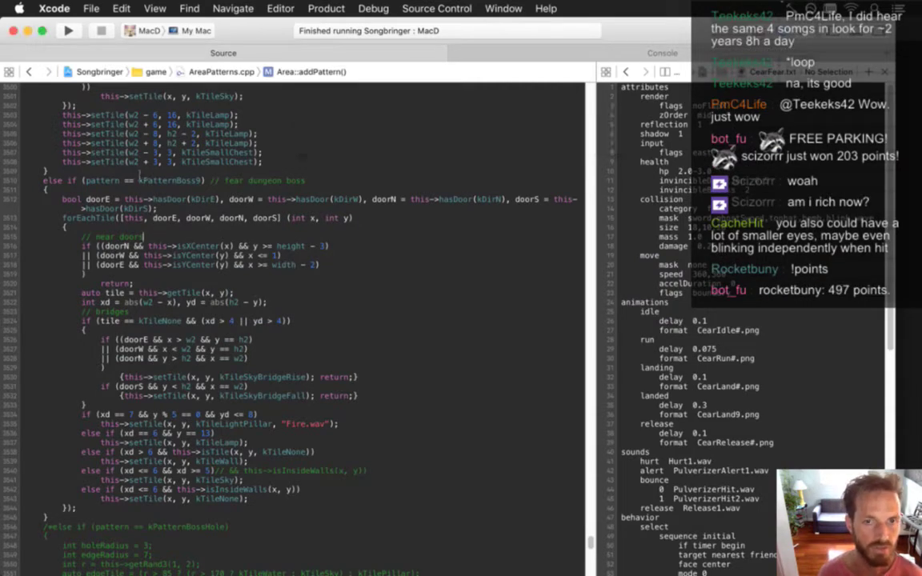
key(super+shift+o)
text(arpa)
text(acid)
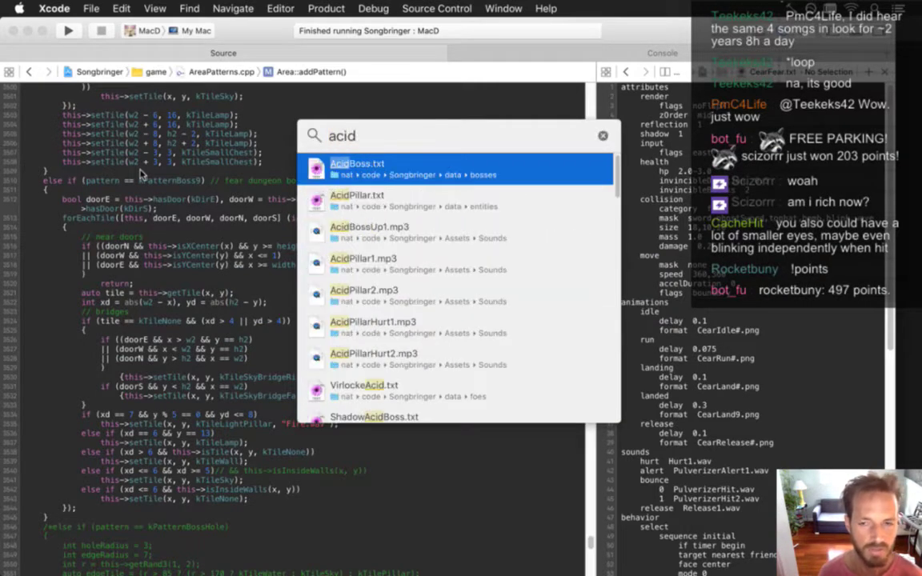
key(BackSpace)
key(BackSpace)
key(BackSpace)
text(icebo)
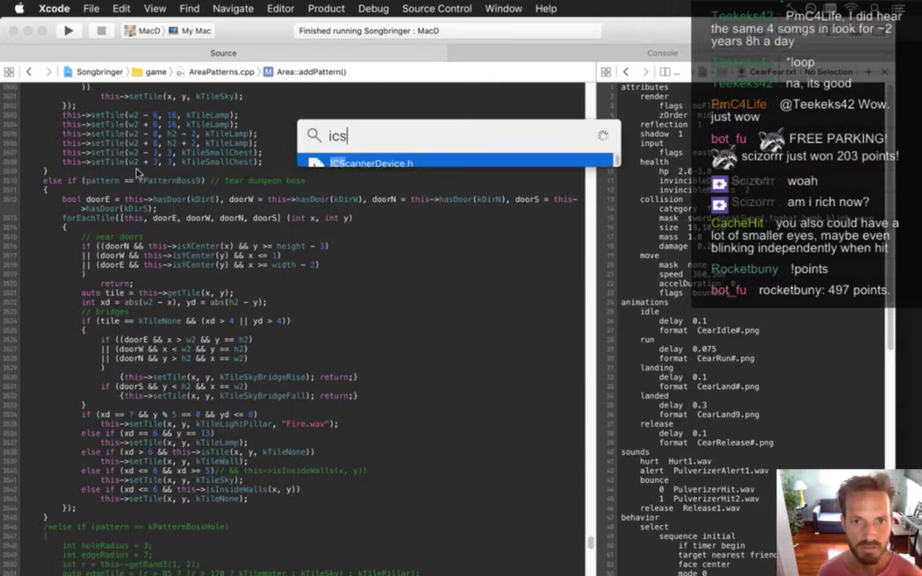
text(ss)
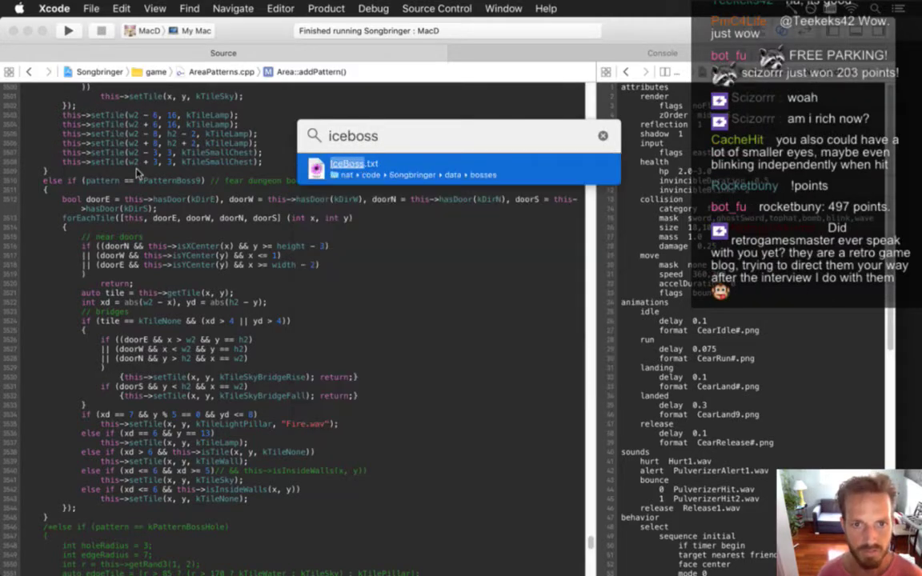
key(Return)
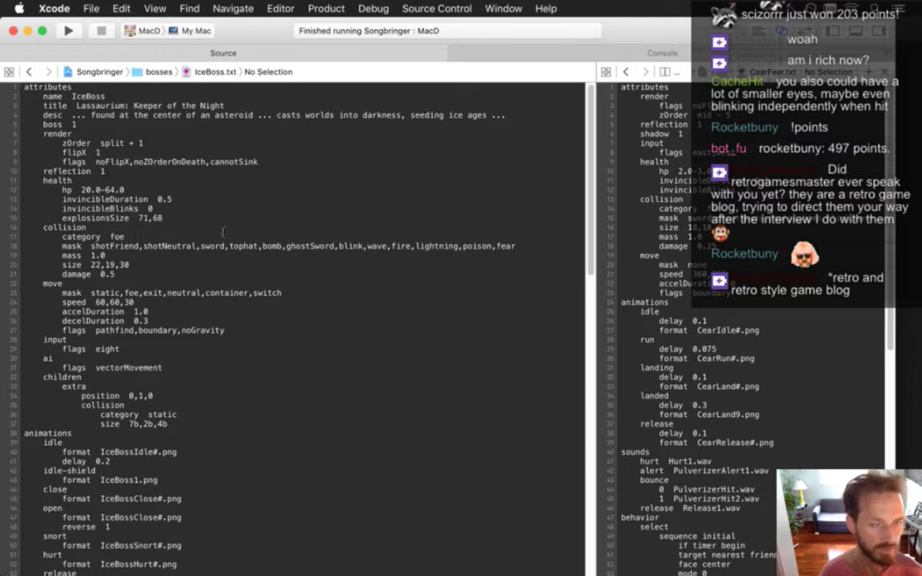
Examine the attributes section of IceBoss.txt, including its health and collision settings.
click(260, 255)
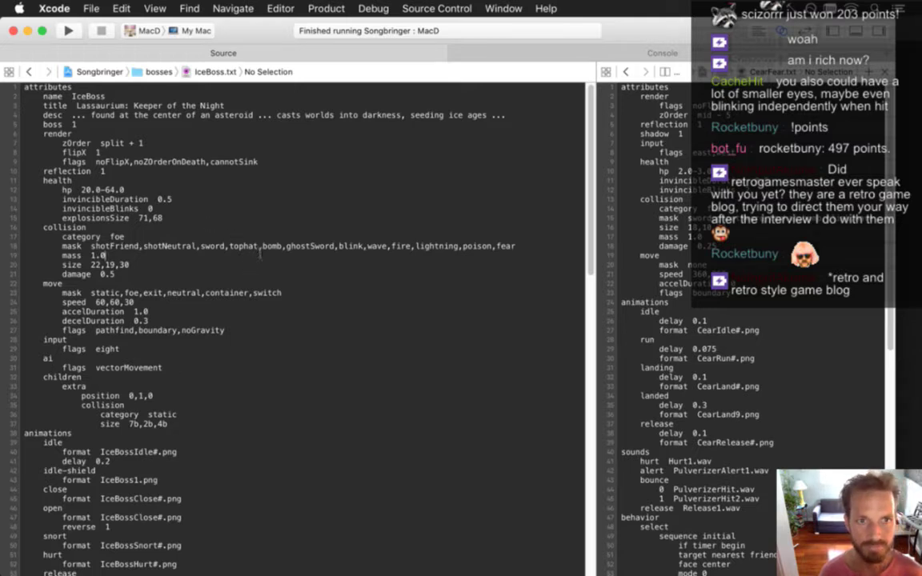
scroll(260, 255, down, 10)
scroll(260, 254, up, 10)
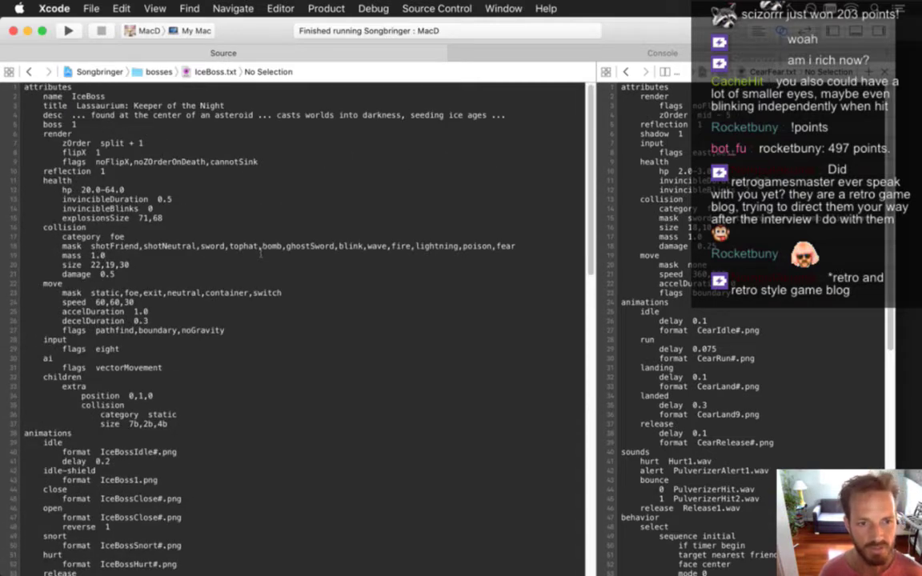
key(Up)
key(Up)
key(Up)
key(Up)
key(Up)
key(Up)
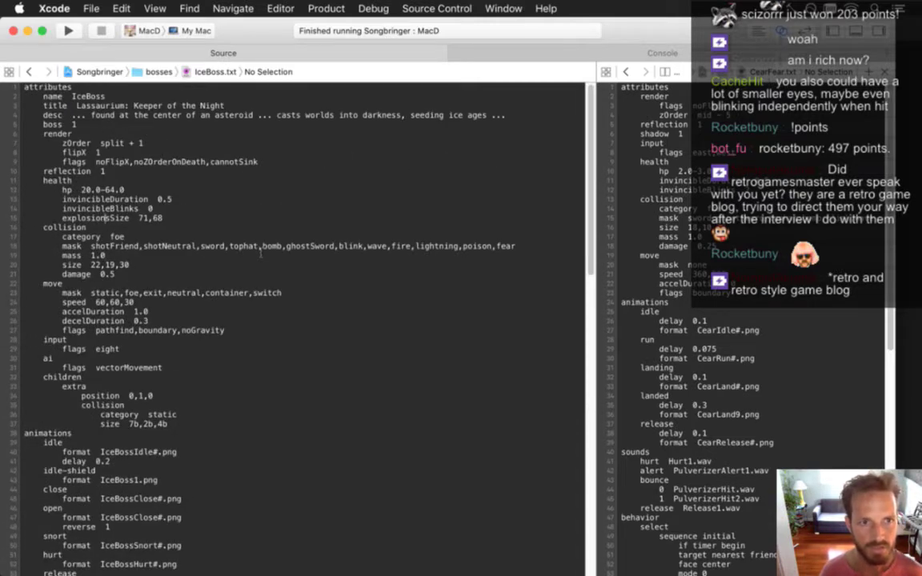
Read through the behavior section of IceBoss.txt from the roar sequence to the snort sequence.
scroll(260, 253, down, 10)
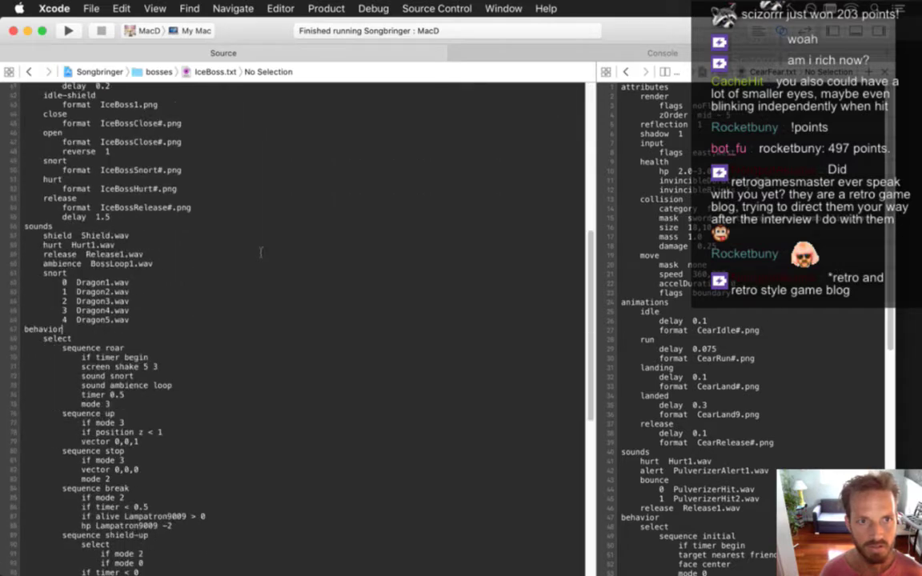
key(Down)
key(Down)
key(Down)
key(Down)
key(Down)
key(Down)
key(Down)
key(Down)
key(Down)
key(Down)
key(Down)
key(Down)
key(Down)
key(Down)
key(Down)
key(Down)
key(Down)
key(Down)
key(Down)
key(Down)
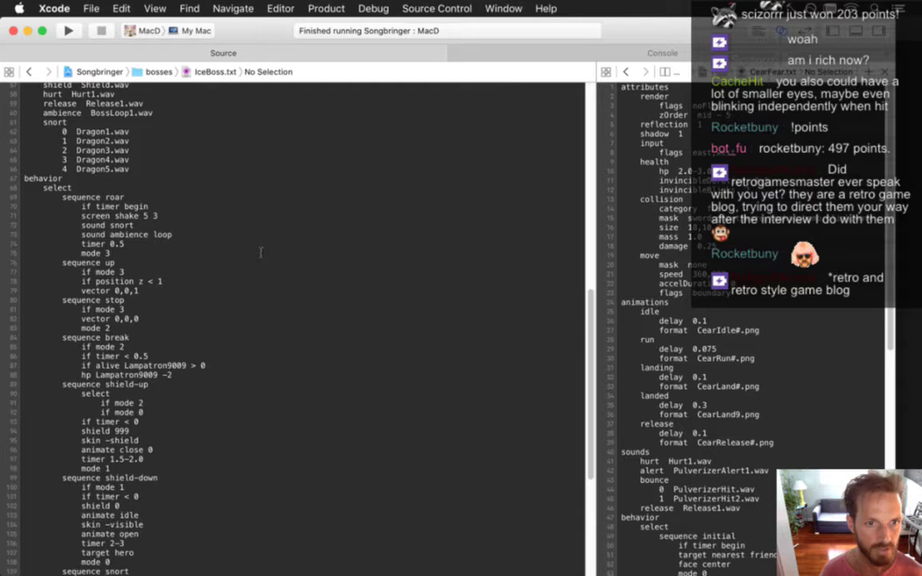
key(Down)
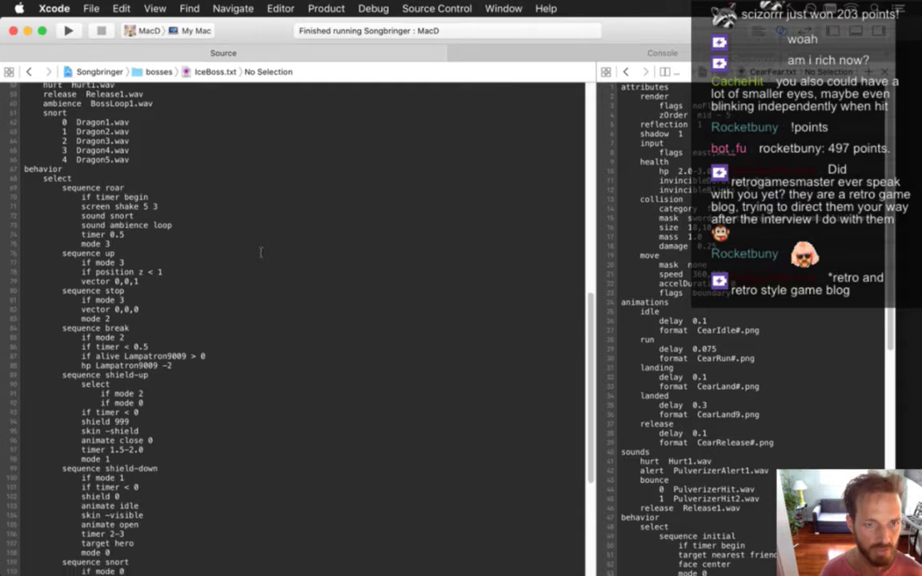
key(Down)
key(Down)
key(Down)
key(Down)
key(Down)
key(Down)
key(Down)
key(Down)
key(Down)
key(Down)
key(Down)
key(Down)
key(Down)
key(Down)
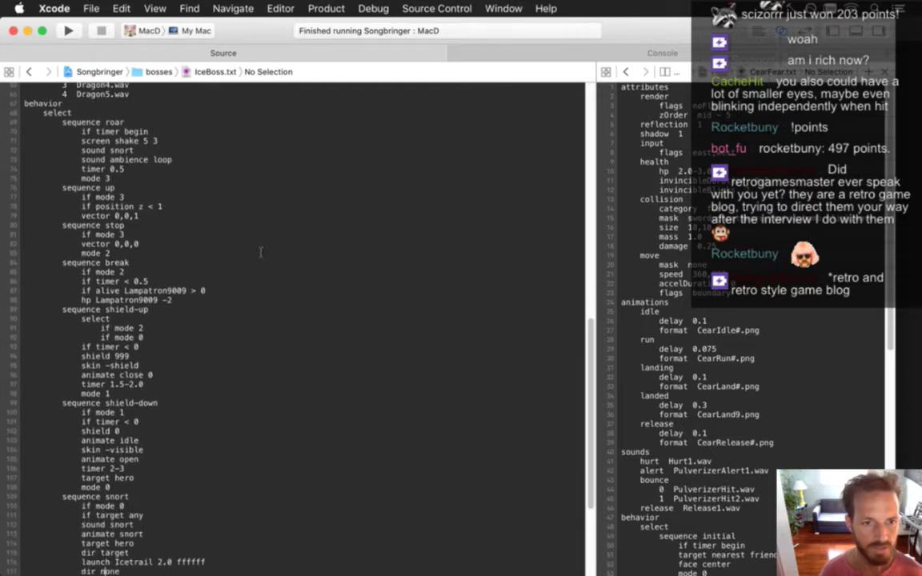
Review how the shield-up and shield-down sequences in IceBoss.txt handle modes, timers and skins.
key(Up)
key(Up)
key(Up)
key(Up)
key(Up)
key(Up)
key(Up)
key(Up)
key(Up)
key(Up)
key(Up)
key(Up)
key(Up)
key(Up)
key(Up)
key(Up)
key(Up)
key(Up)
key(Up)
key(Up)
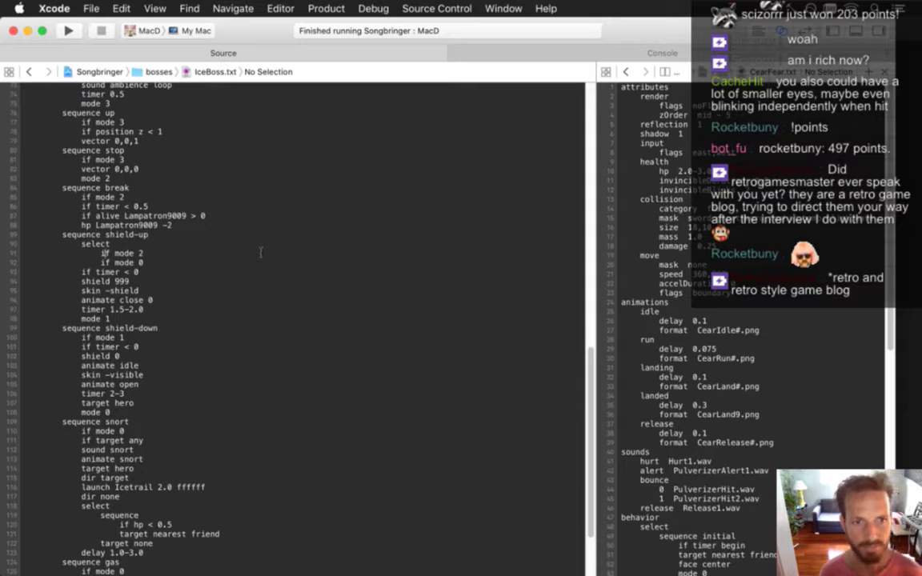
Select and copy the complete shield-up and shield-down sequences in IceBoss.txt.
key(super+Left)
key(Down)
key(Down)
key(Down)
key(Down)
key(Down)
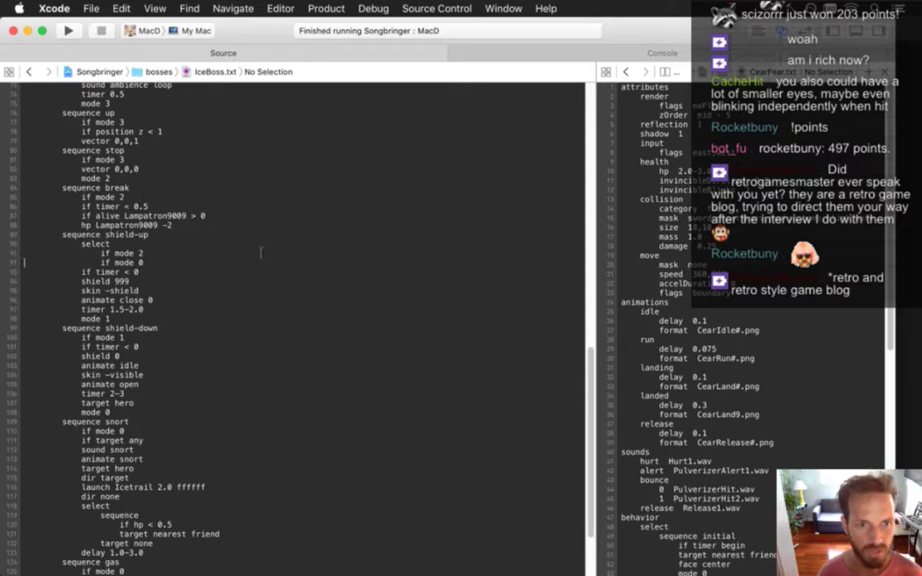
key(shift+Down)
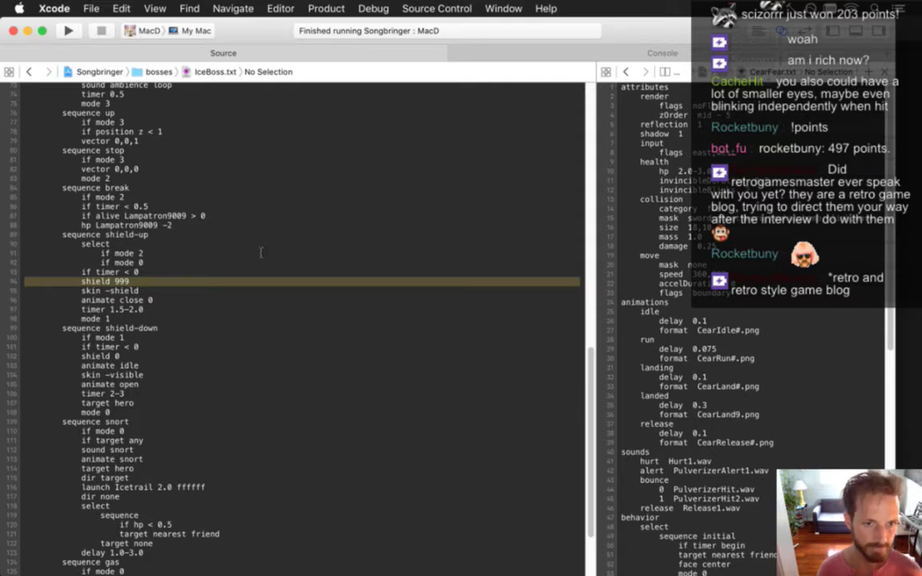
key(Up)
key(Up)
key(Up)
key(Up)
key(Up)
key(shift+Down)
key(shift+Down)
key(shift+Down)
key(shift+Down)
key(shift+Down)
key(shift+Down)
key(shift+Down)
key(shift+Down)
key(shift+Down)
key(shift+Down)
key(shift+Down)
key(shift+Down)
key(shift+Down)
key(shift+Down)
key(shift+Down)
key(shift+Down)
key(shift+Down)
key(shift+Down)
key(shift+Down)
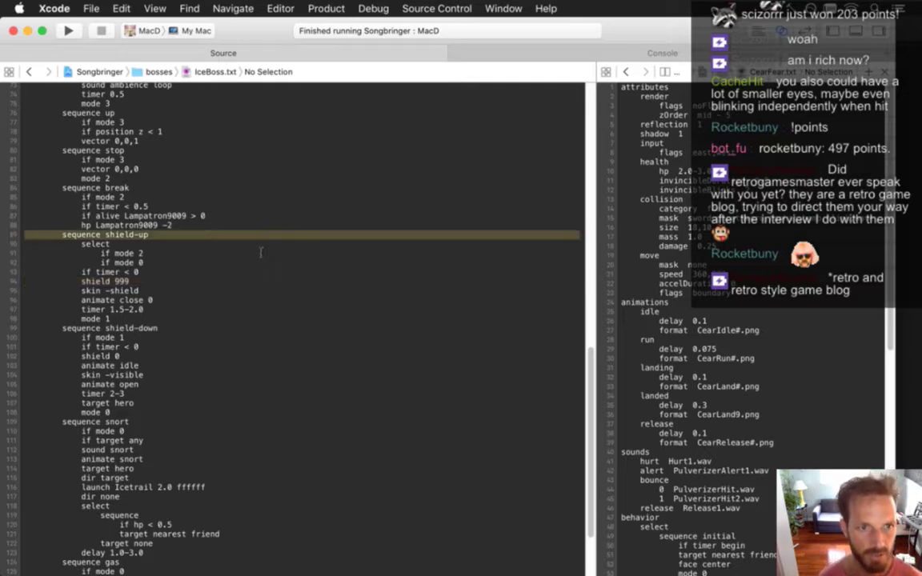
key(shift+Down)
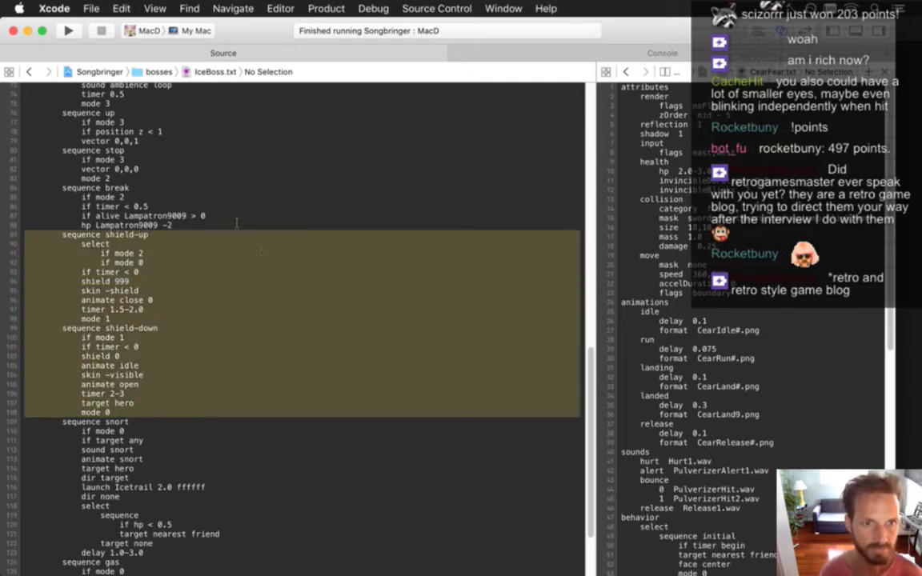
Return to FearBoss.txt and paste the copied shield-up and shield-down sequences after the fastest sequence.
key(ctrl+super+Left)
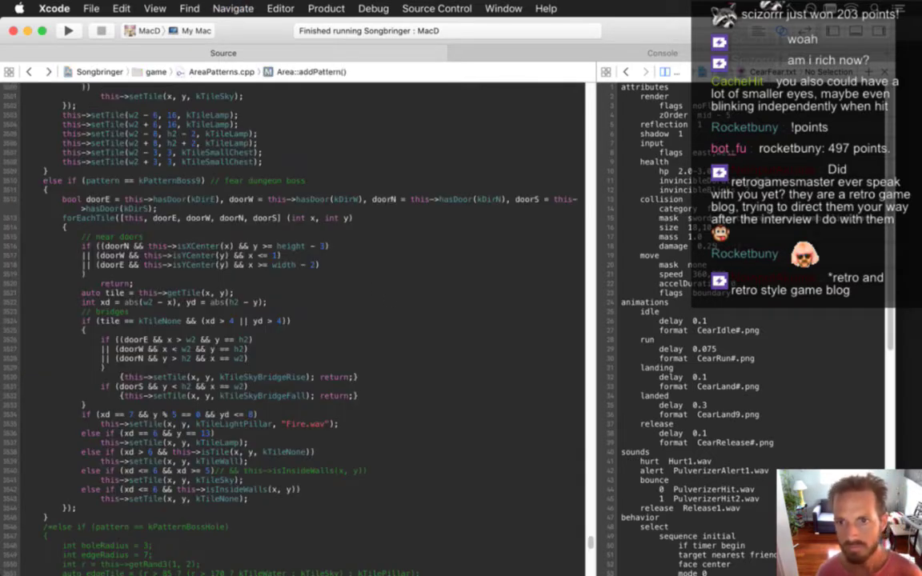
key(ctrl+super+Left)
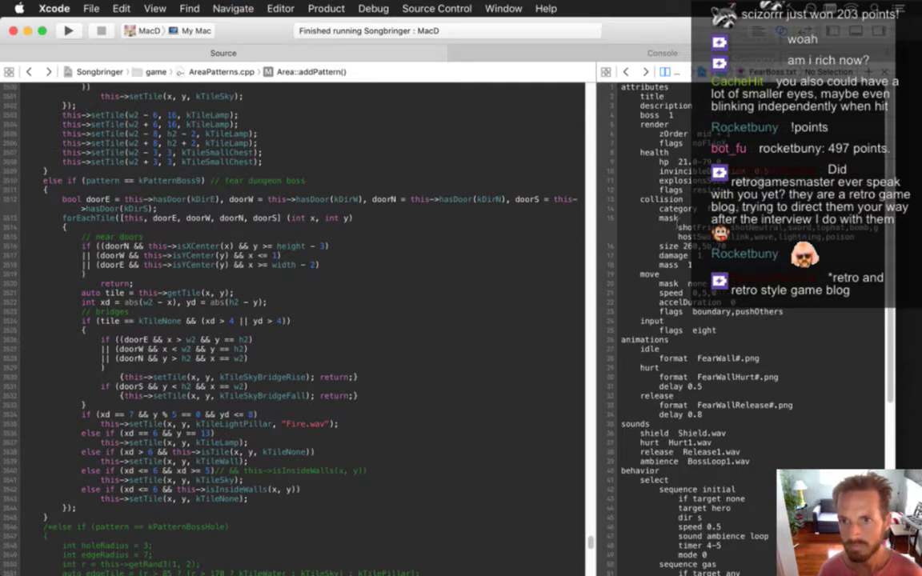
scroll(676, 218, down, 10)
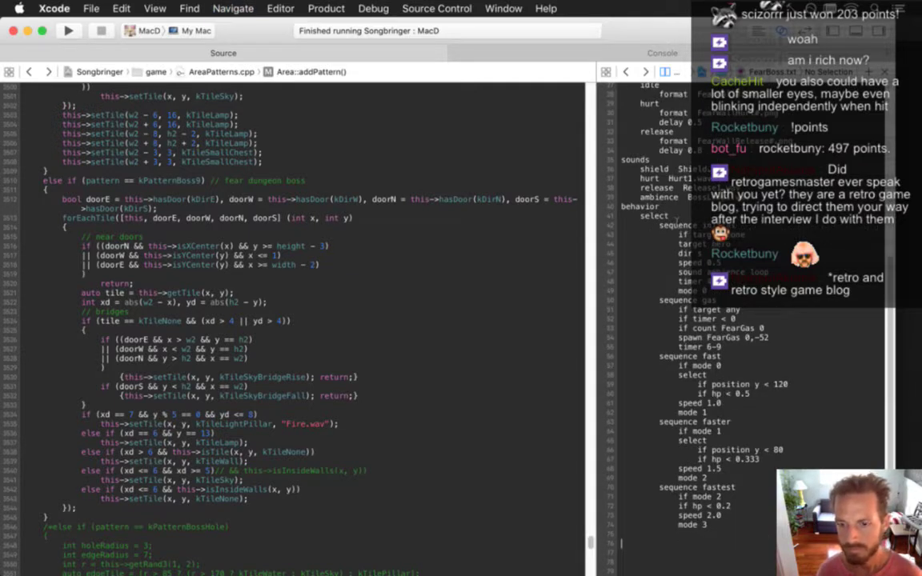
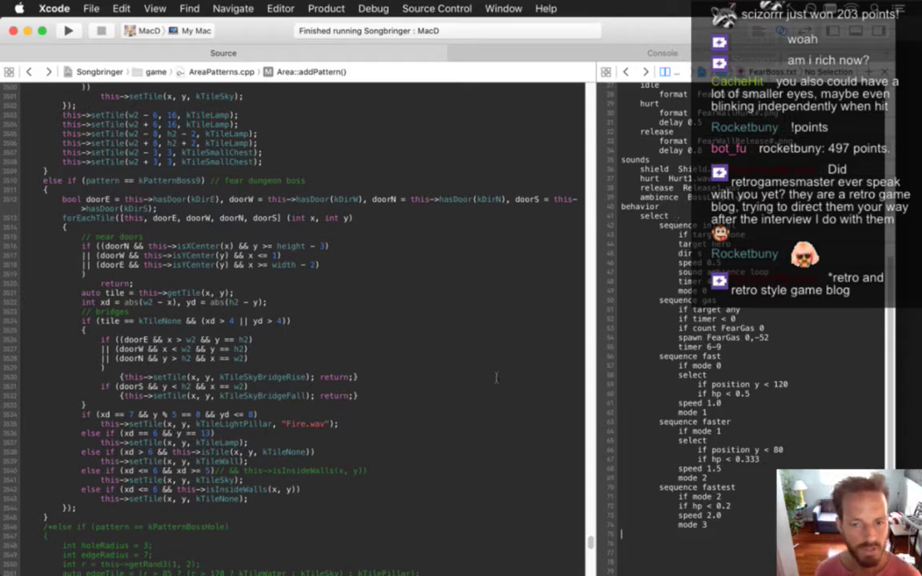
text(sequence shield-up     select         if mode 2         if mode 0     if timer < 0     shield 999     skin -shield     animate close 0     timer 1.5-2.0     mode 1 sequence shield-down     if mode 1     if timer < 0     shield 0     animate idle     skin -visible     animate open     timer 2-3     target hero     mode 0)
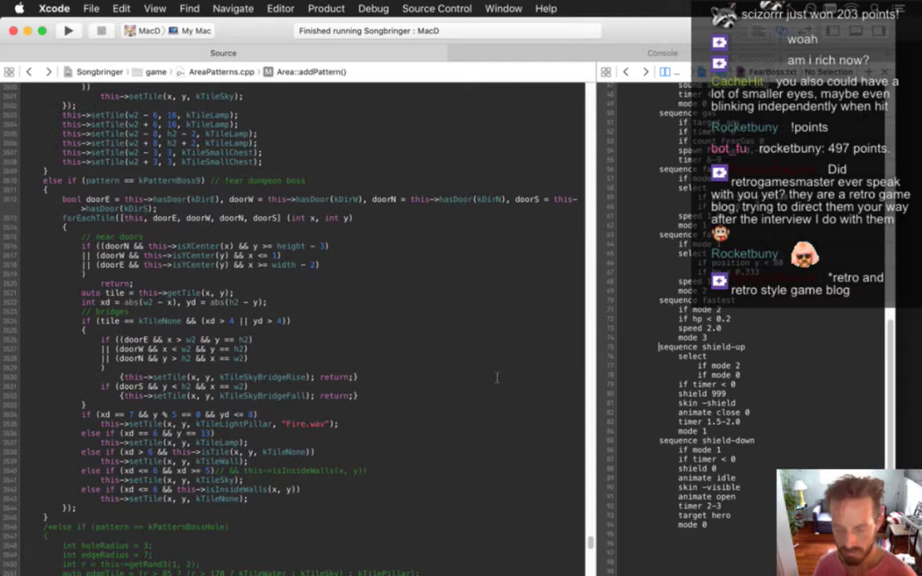
Comment out the pasted shield-up and shield-down sequences with a leading semicolon on each header, and save FearBoss.txt.
text(;)
key(Down)
key(Down)
key(Down)
key(Down)
key(Down)
key(Down)
key(Down)
key(Down)
key(Down)
key(Down)
key(Down)
key(Up)
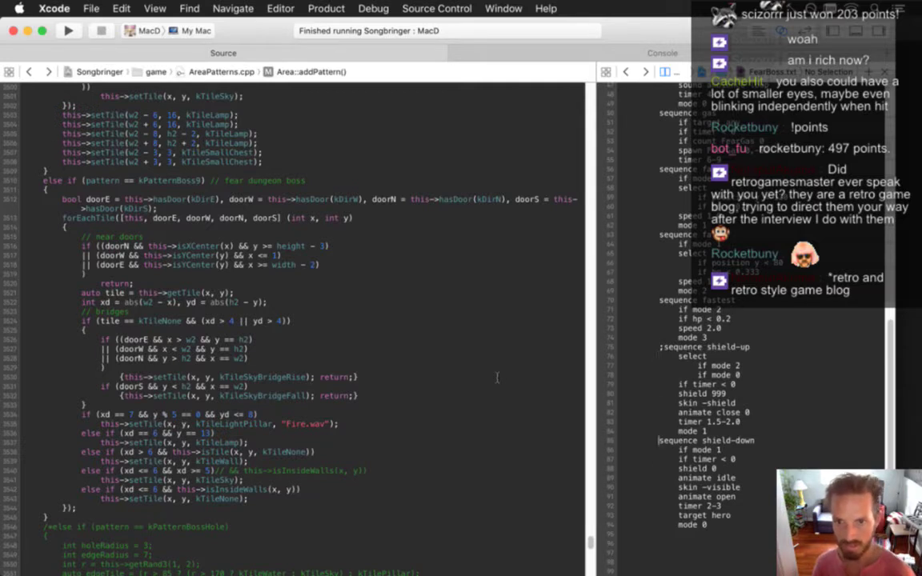
key(Left)
text(;)
key(super+s)
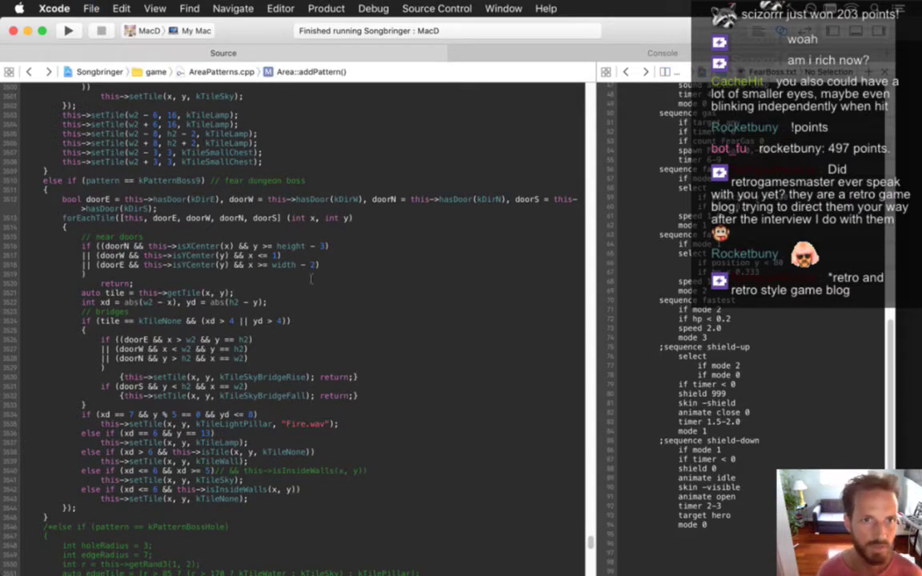
Open the source file AISystem.cpp by searching for aisy.
key(super+shift+o)
text(aisy)
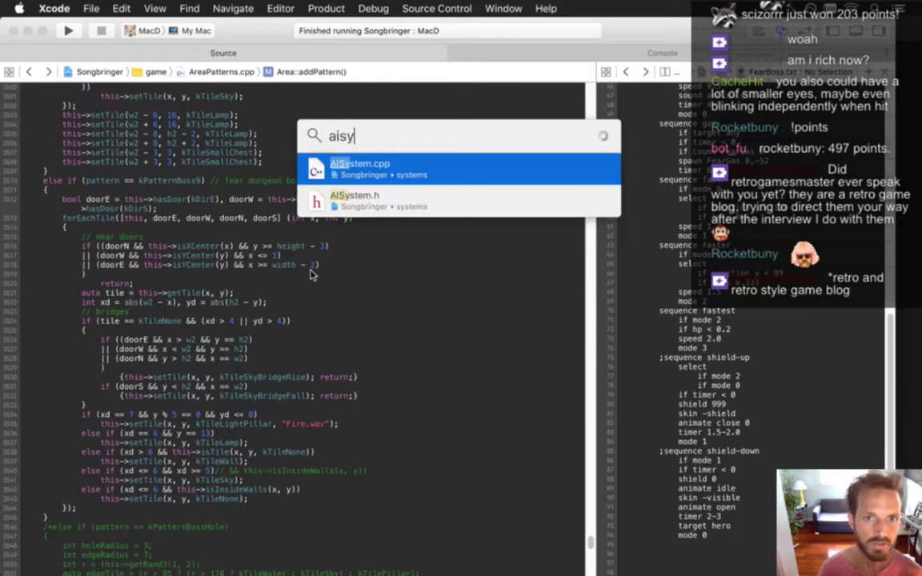
key(Return)
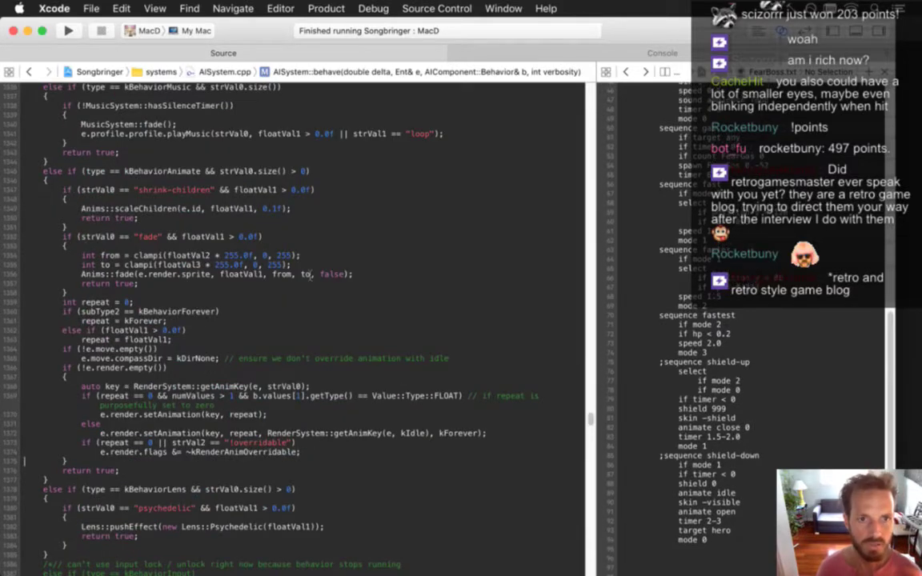
Search AISystem.cpp for "viorspeed" and examine how the speed condition handles its less-than and greater-than comparisons.
key(super+f)
key(Escape)
key(super+Up)
key(super+f)
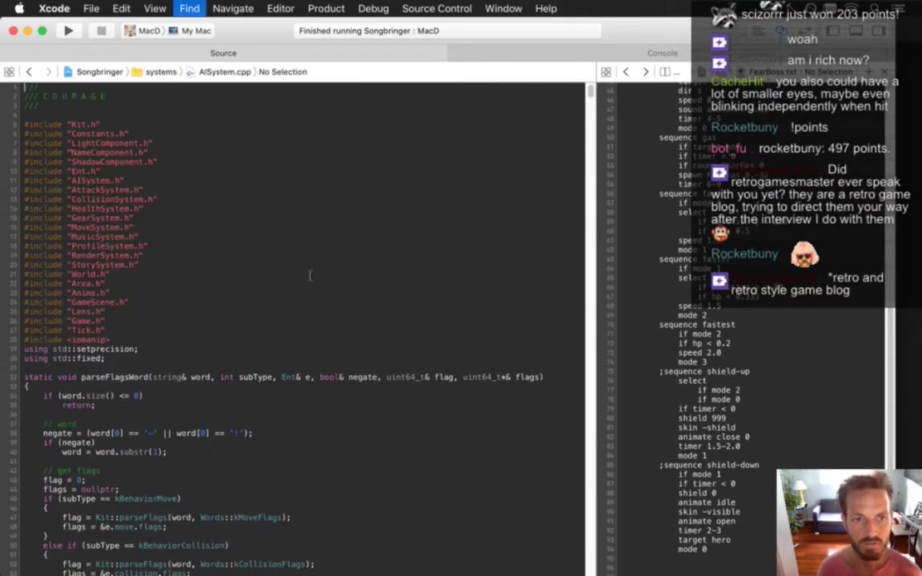
text(viorspeed)
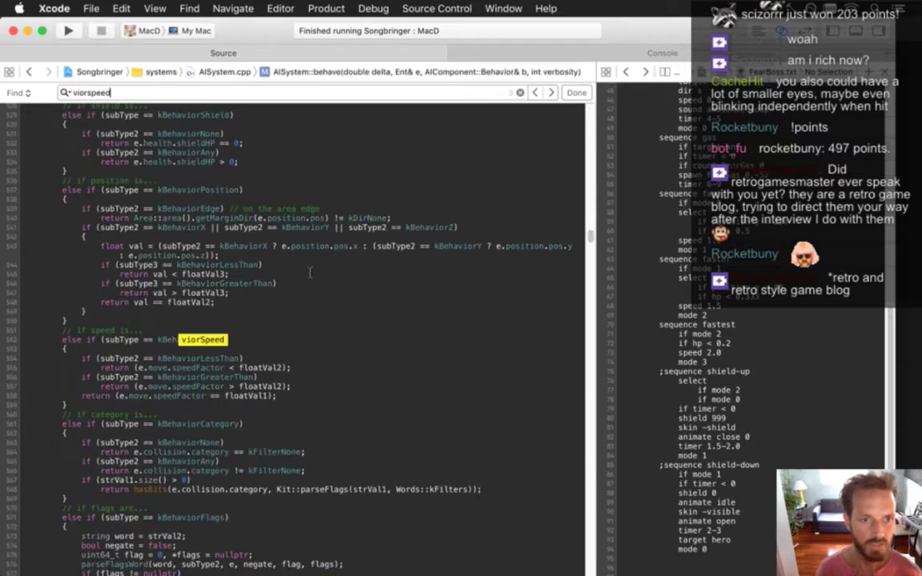
click(157, 359)
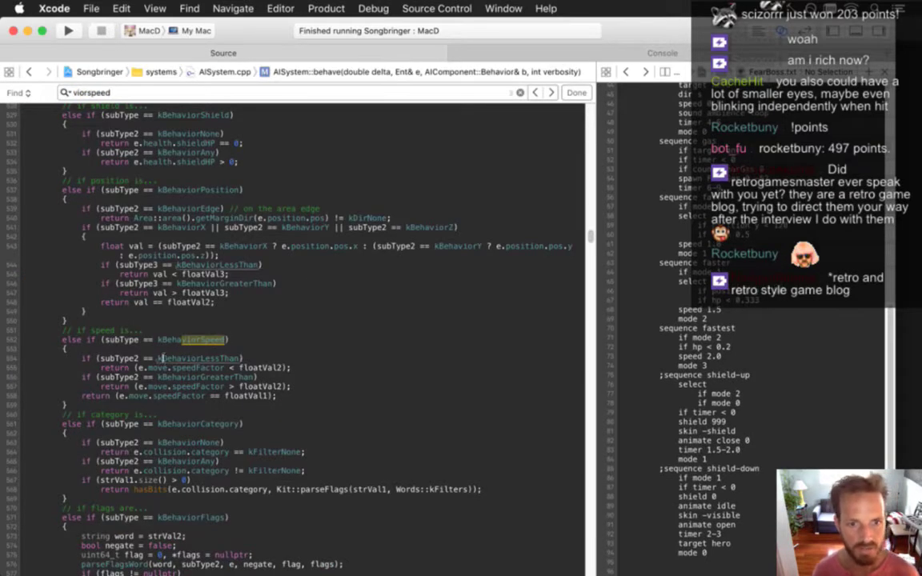
triple_click(149, 404)
click(214, 388)
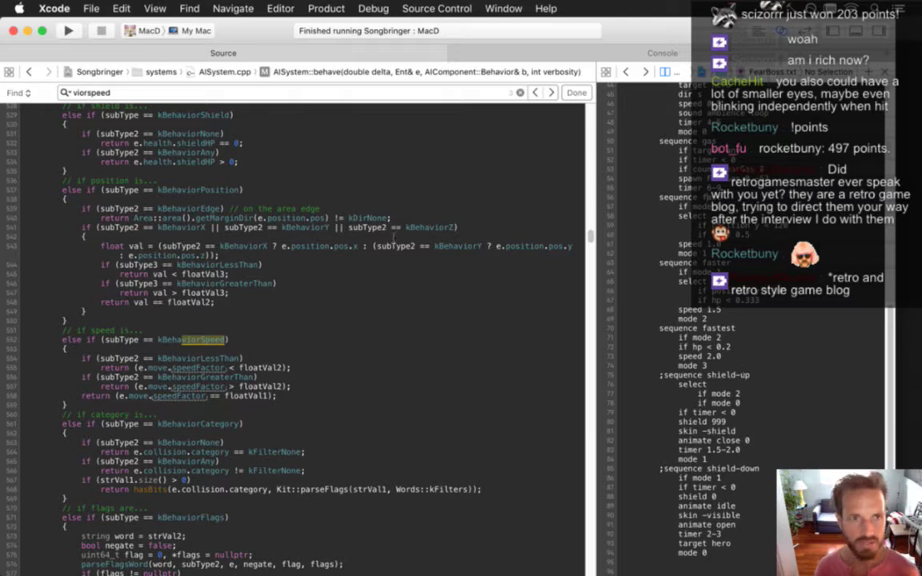
key(Escape)
In the fast sequence of FearBoss.txt, replace the mode 0 condition with "if speed < 1.0".
click(834, 349)
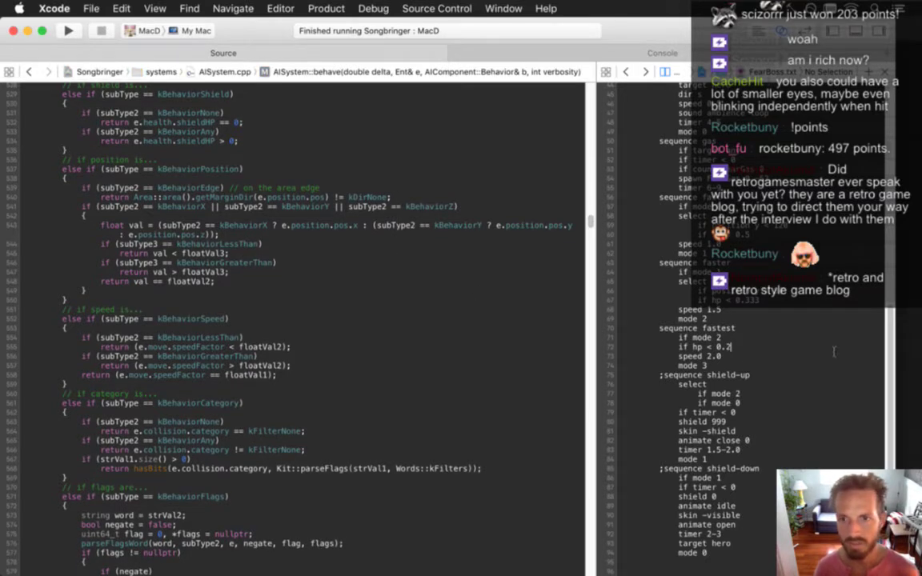
scroll(834, 351, up, 4)
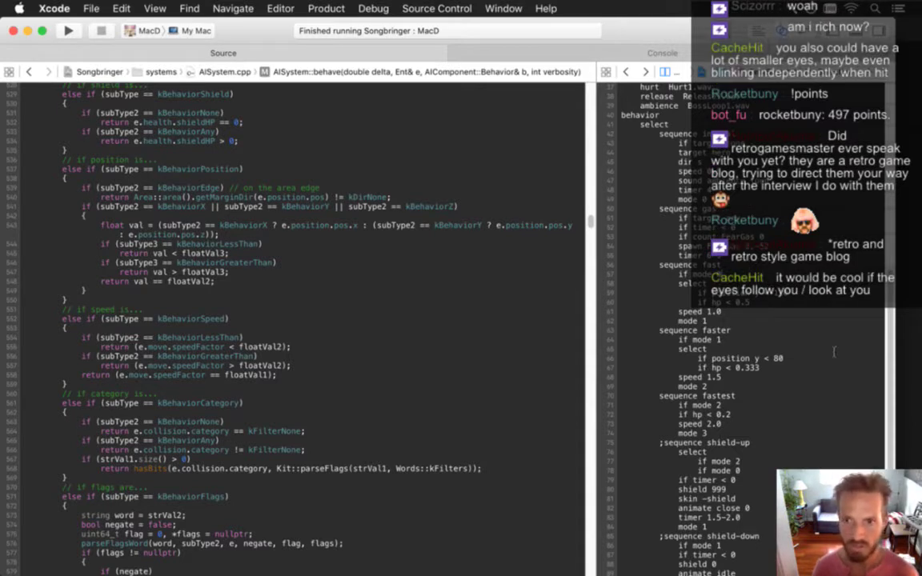
key(BackSpace)
key(BackSpace)
key(BackSpace)
key(BackSpace)
key(BackSpace)
key(BackSpace)
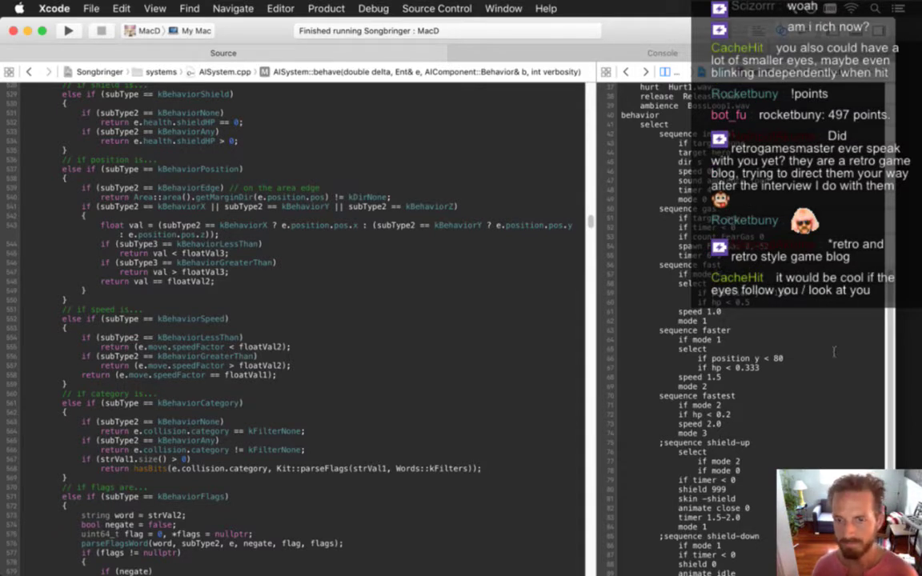
text(mtime)
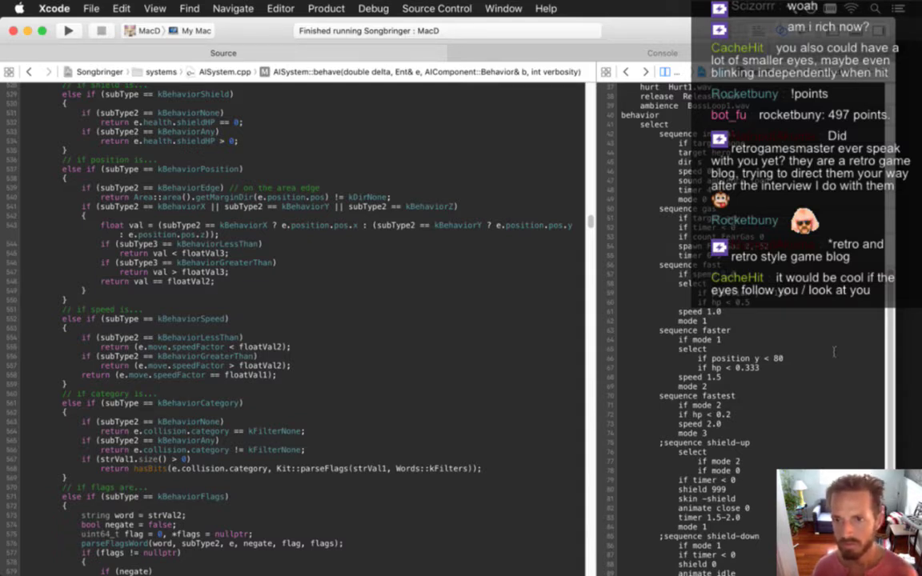
Delete the "mode 1" line that ends the fast sequence.
key(Down)
key(Down)
key(Down)
key(Down)
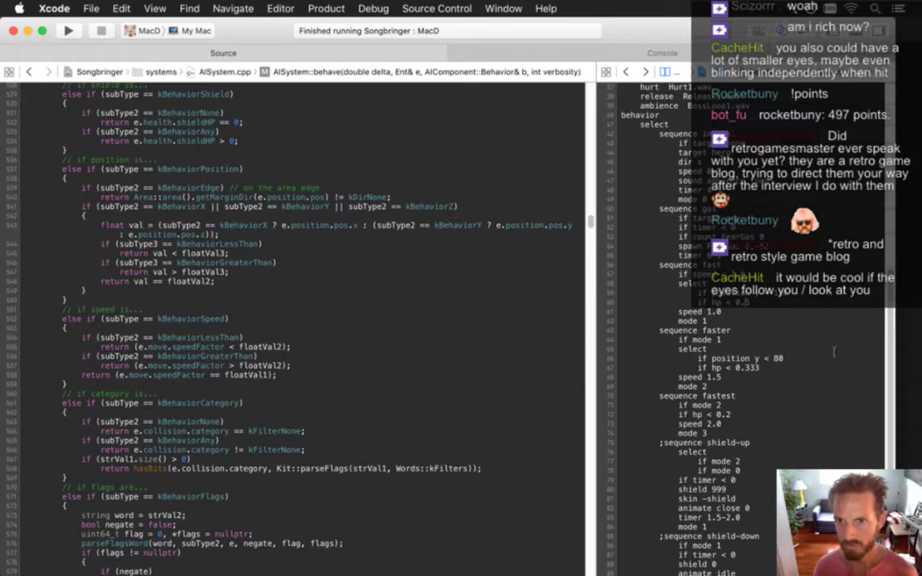
key(Down)
key(Down)
key(super+Left)
key(super+Left)
key(shift+Down)
key(BackSpace)
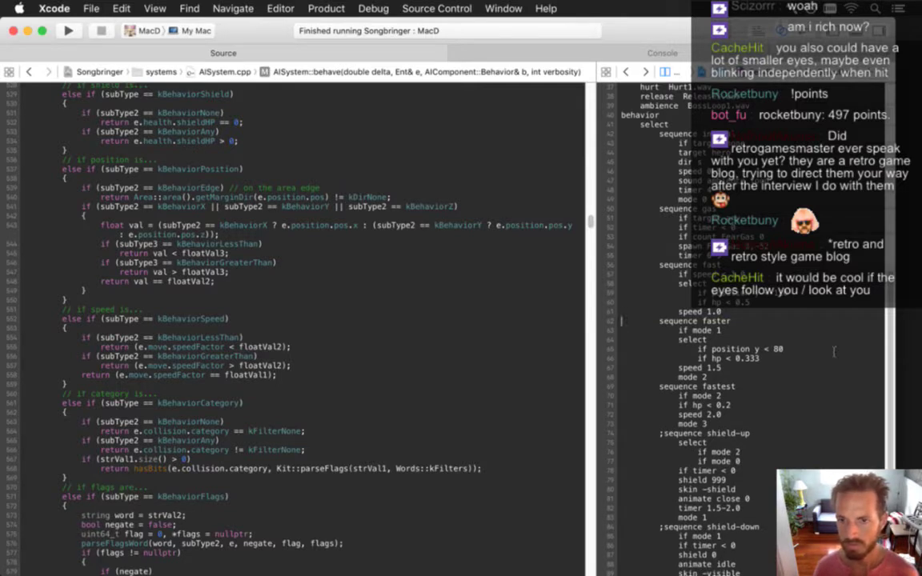
Replace the faster sequence's mode 1 condition with "if speed < 1.5".
key(Down)
key(Down)
key(Up)
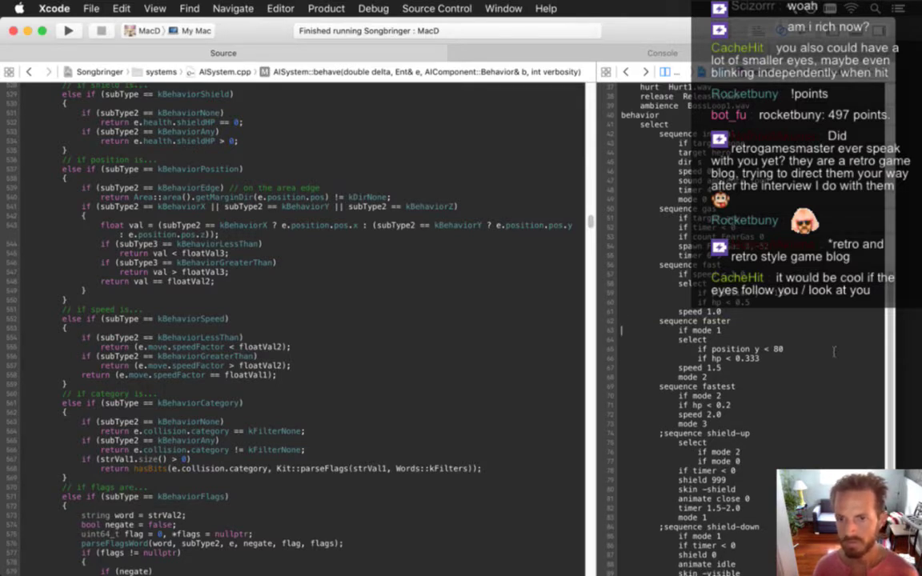
key(super+Right)
key(BackSpace)
key(BackSpace)
key(BackSpace)
key(BackSpace)
key(BackSpace)
key(BackSpace)
text(s)
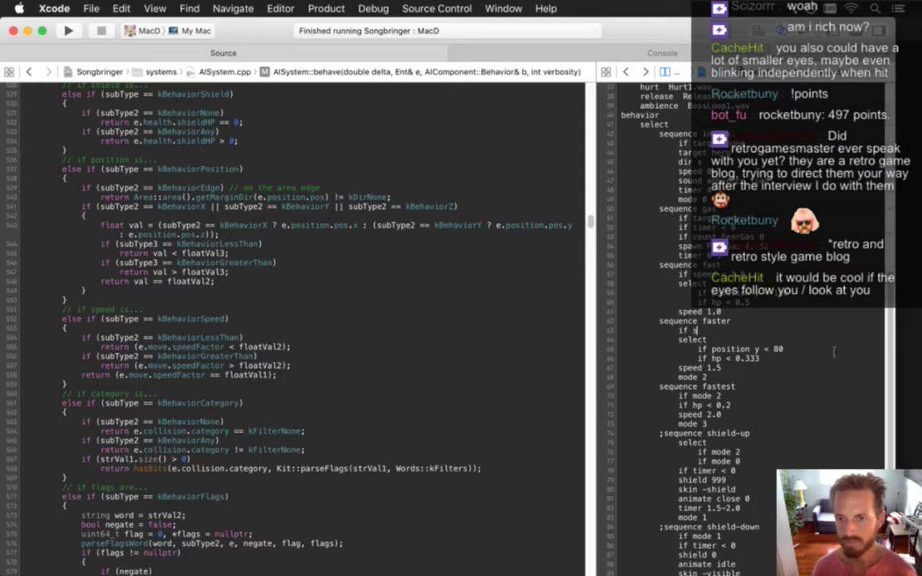
text(peed < 1.5)
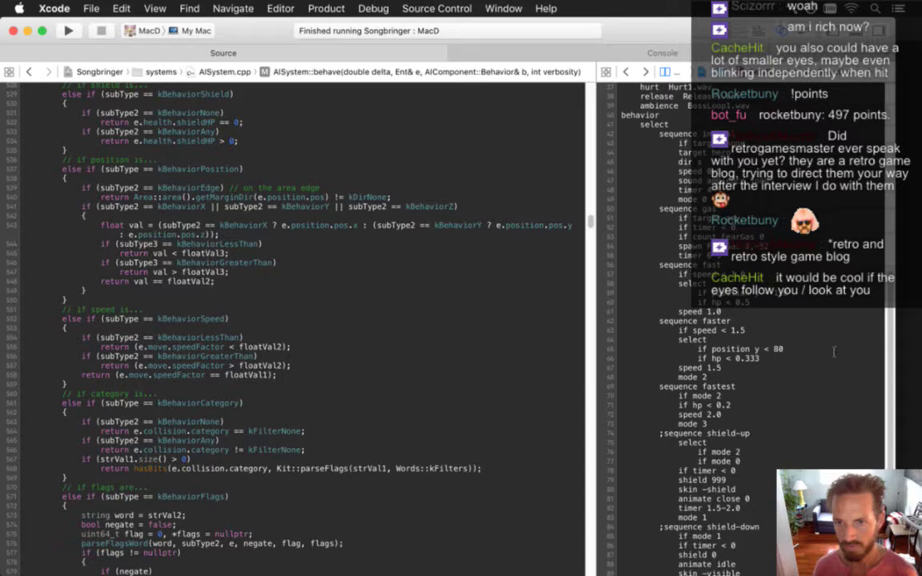
Delete the "mode 2" line that ends the faster sequence.
key(Down)
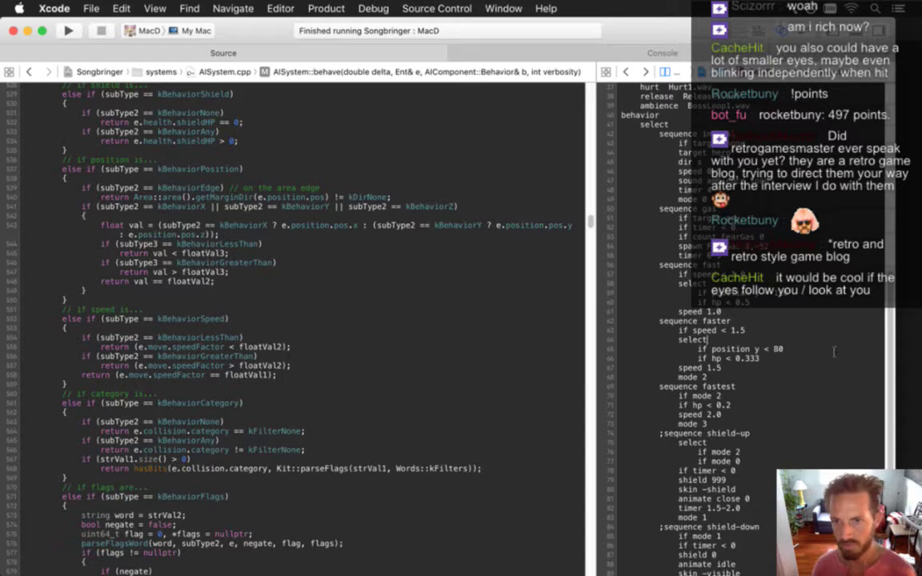
key(Down)
key(Down)
key(Down)
key(Down)
key(super+Left)
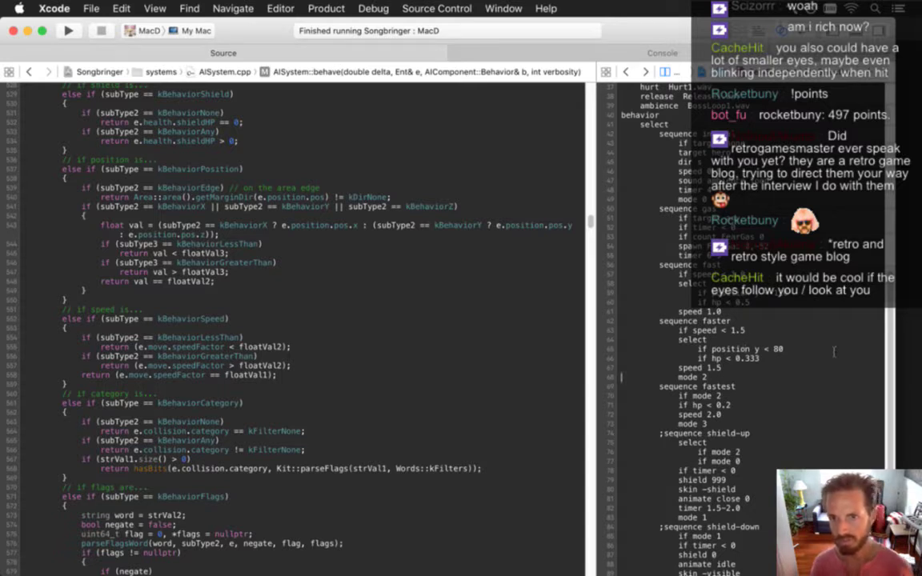
key(shift+Down)
key(BackSpace)
Replace the fastest sequence's mode 2 condition with "if speed < 2.0" and remove its closing "mode 3" line.
key(Down)
key(super+Right)
key(BackSpace)
key(BackSpace)
key(BackSpace)
key(BackSpace)
key(BackSpace)
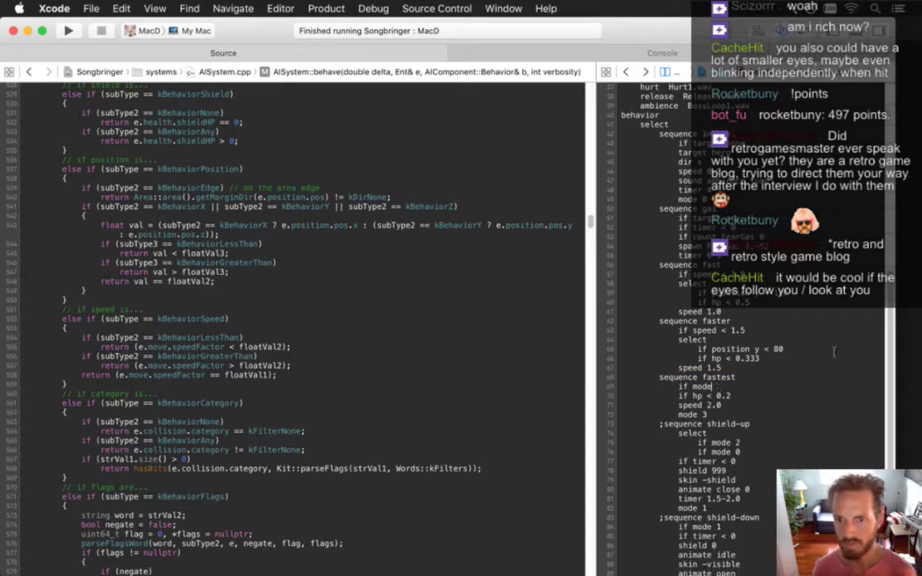
key(BackSpace)
text(speed <)
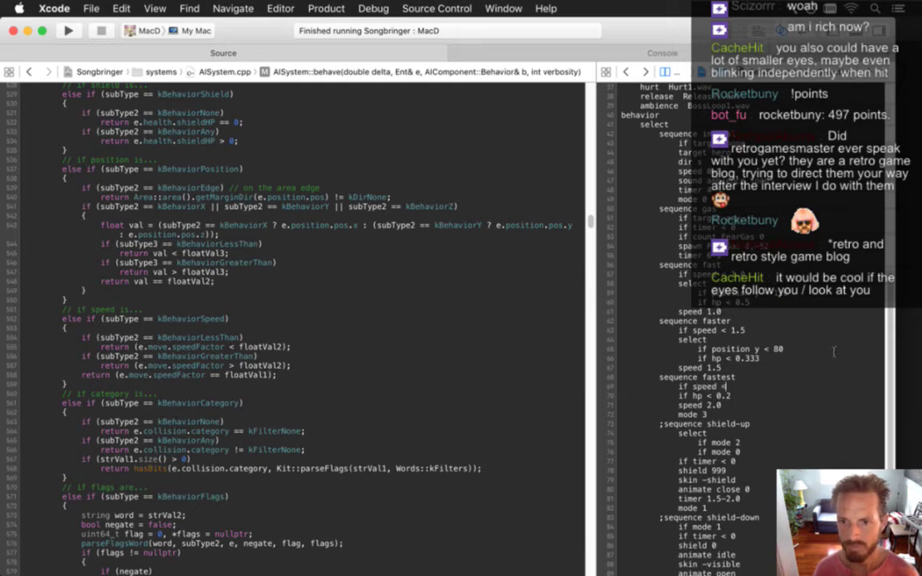
text( 2.0)
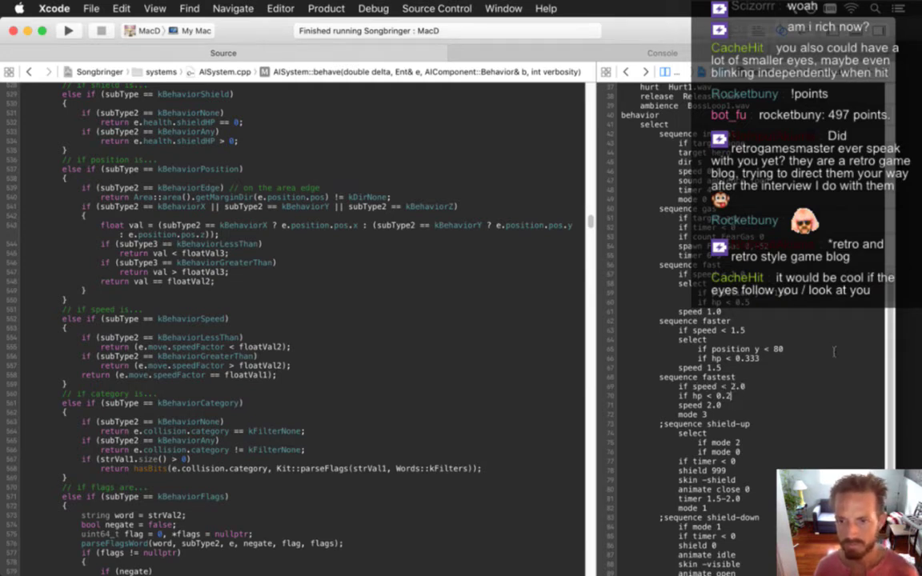
key(Delete)
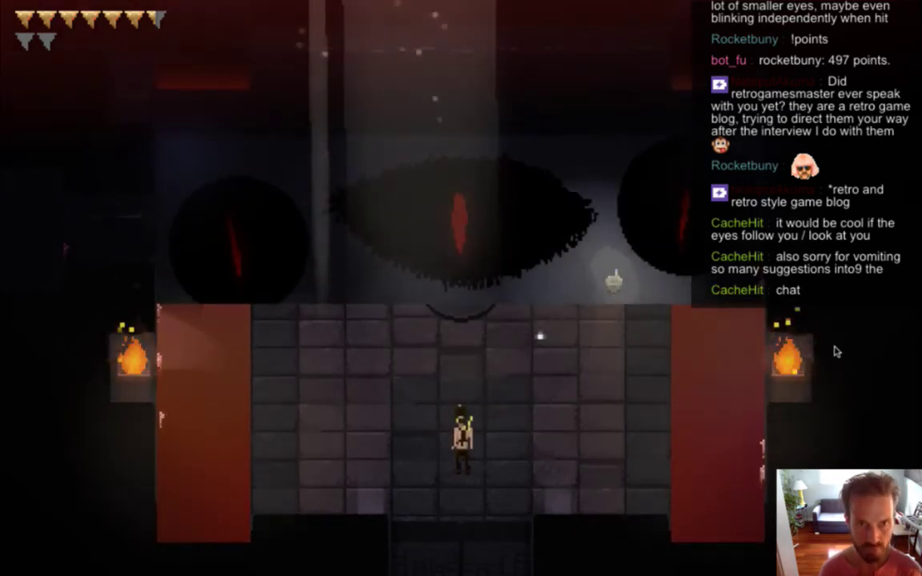
Test the fear boss fight in Songbringer with the debug overlay on, and quit the game.
key(F3)
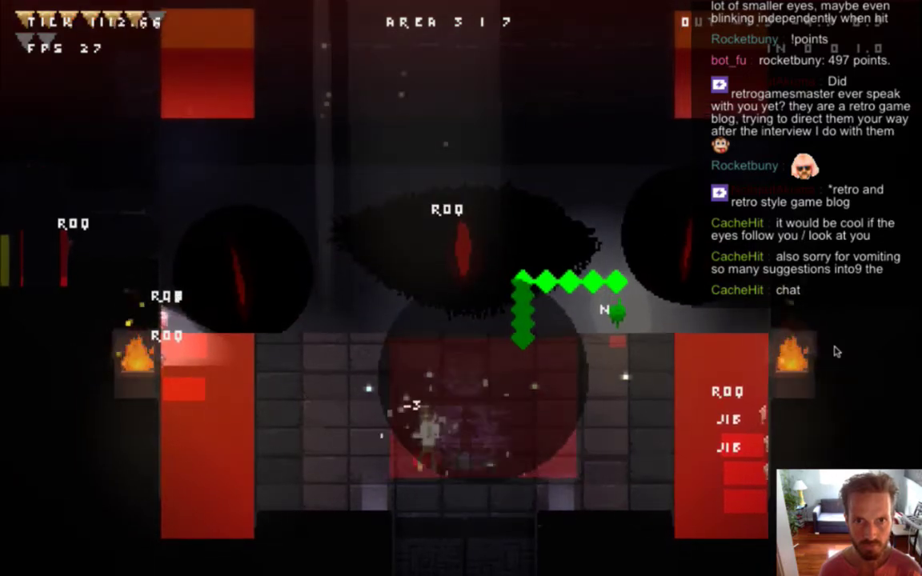
key(Left)
key(F3)
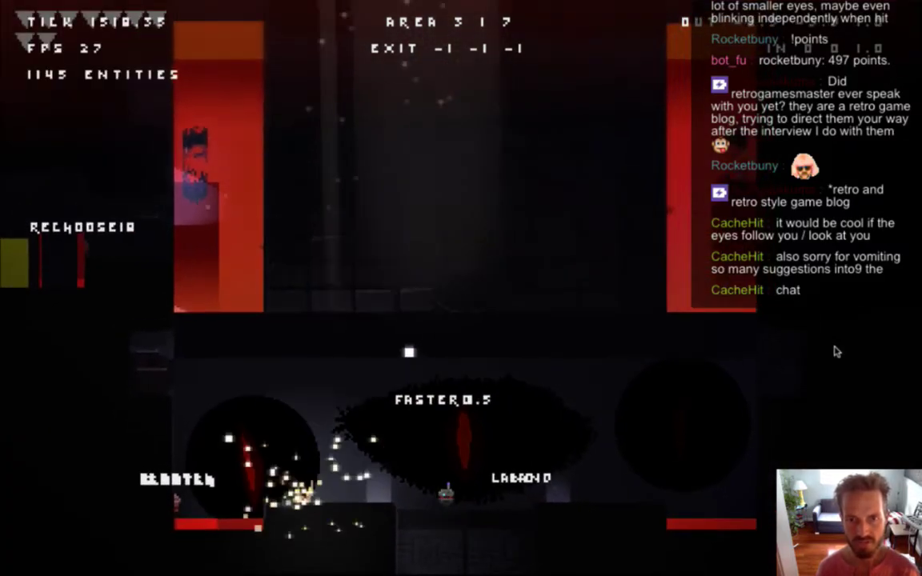
key(super+q)
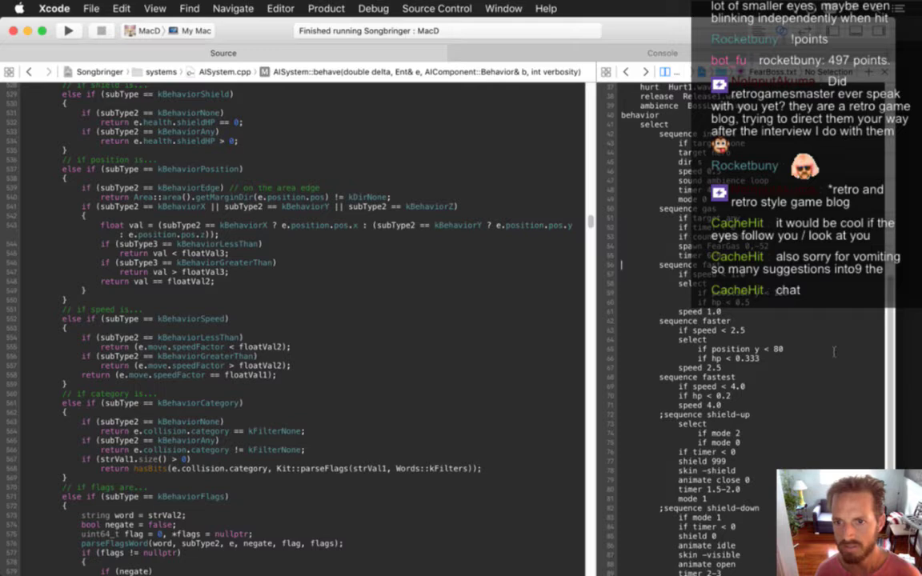
Examine the conditions and speed values of the fear boss's fast, faster and fastest sequences.
key(shift+Down)
key(shift+Down)
key(shift+Down)
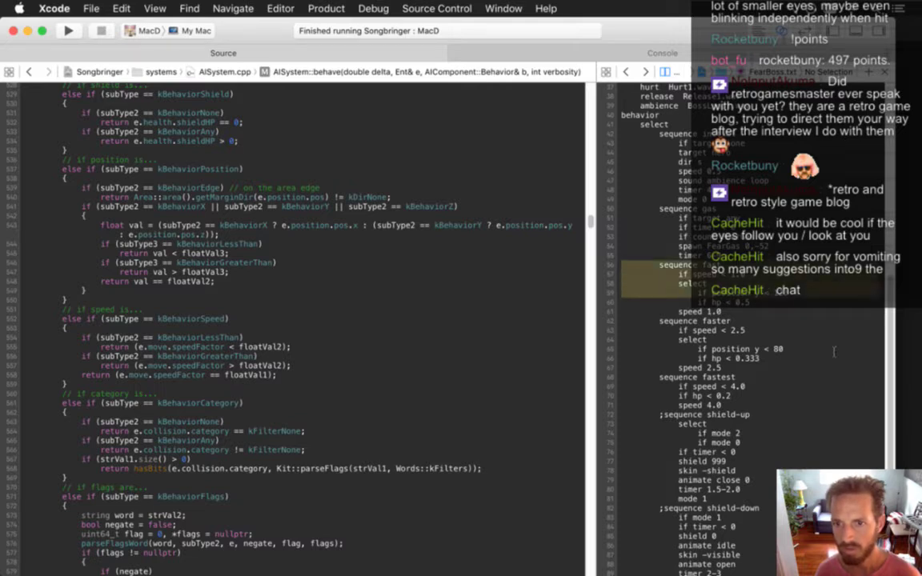
key(Right)
key(Down)
key(Down)
key(Down)
key(shift+Down)
key(shift+Down)
key(shift+Down)
key(shift+Down)
key(Right)
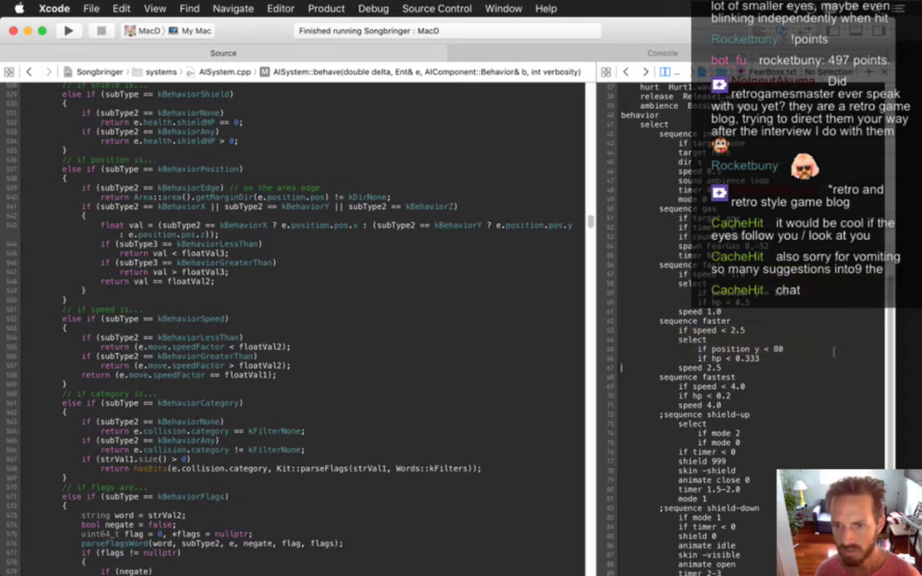
key(Down)
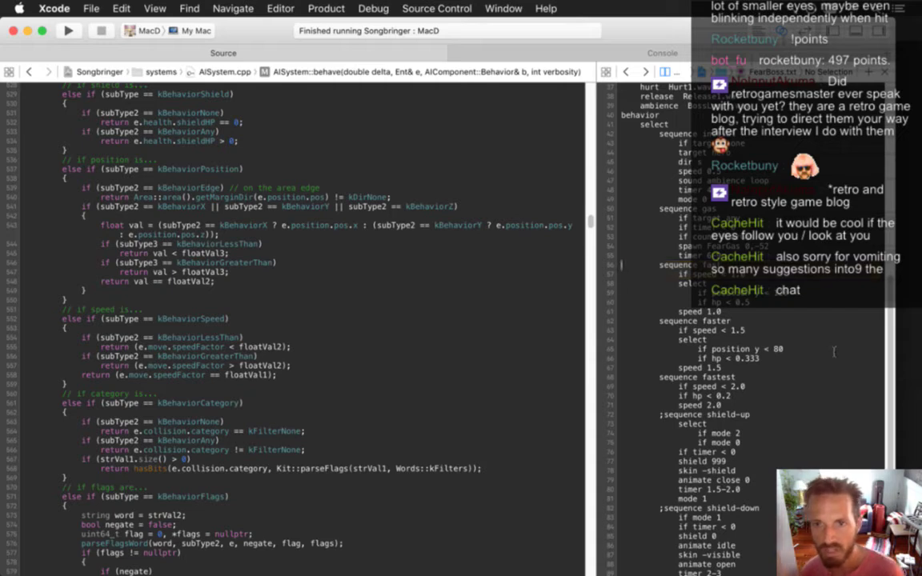
key(shift+Down)
key(shift+Down)
key(shift+Down)
key(shift+Down)
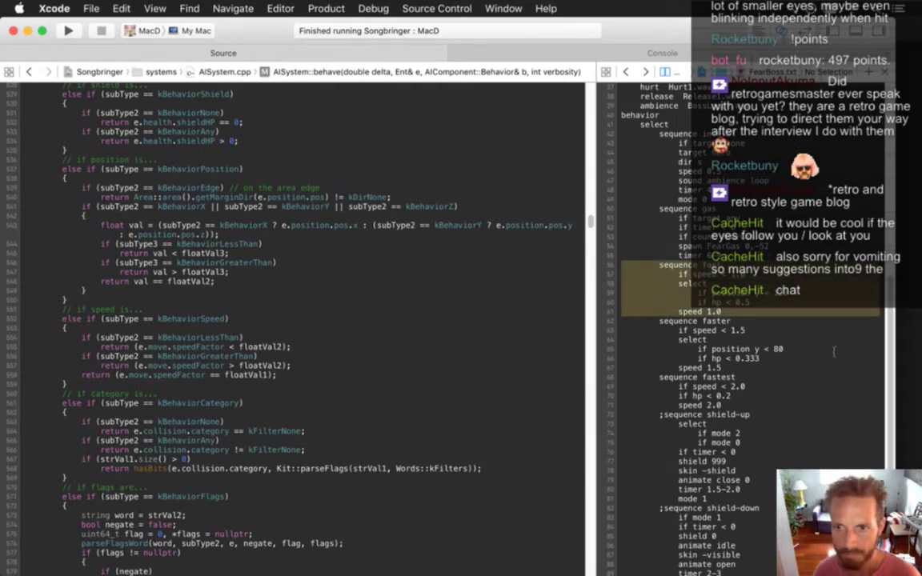
key(Right)
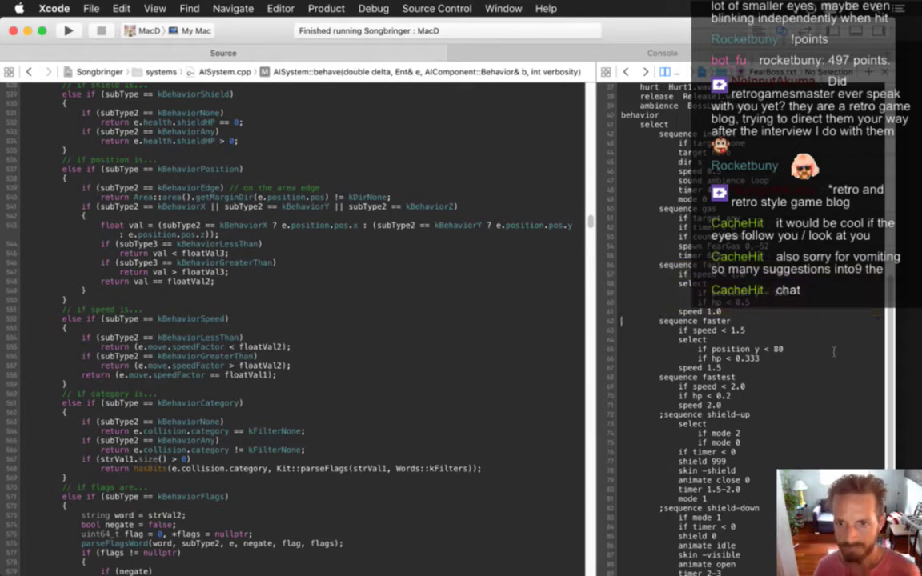
key(shift+Down)
key(shift+Down)
key(shift+Down)
key(shift+Down)
key(shift+Down)
key(shift+Down)
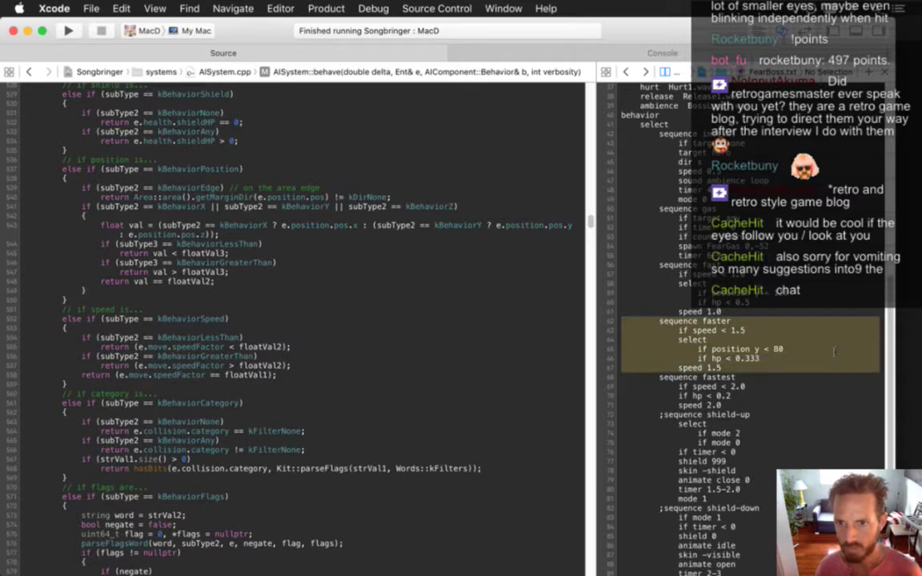
key(Right)
key(shift+Down)
key(shift+Down)
key(shift+Down)
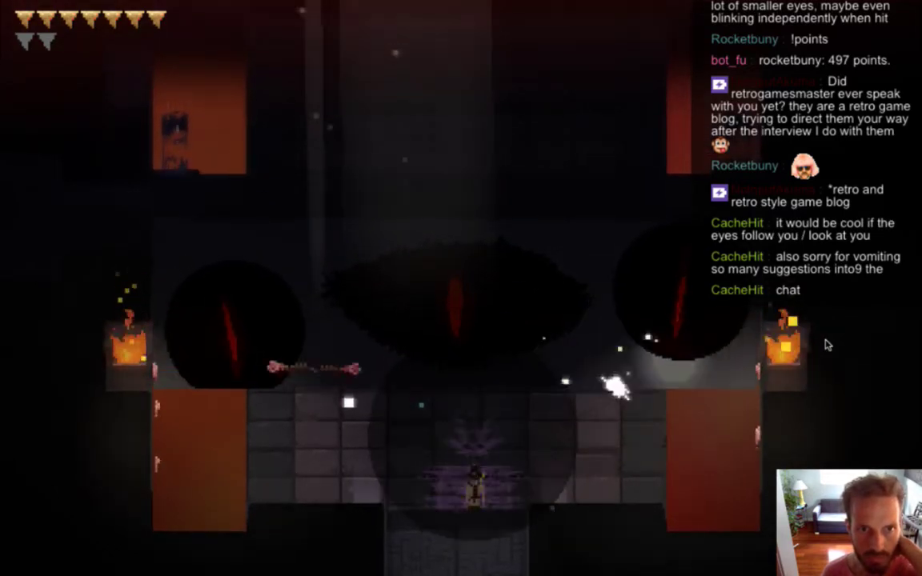
Test the fear boss fight in Songbringer, toggling the debug overlay on and off during the battle.
key(Up)
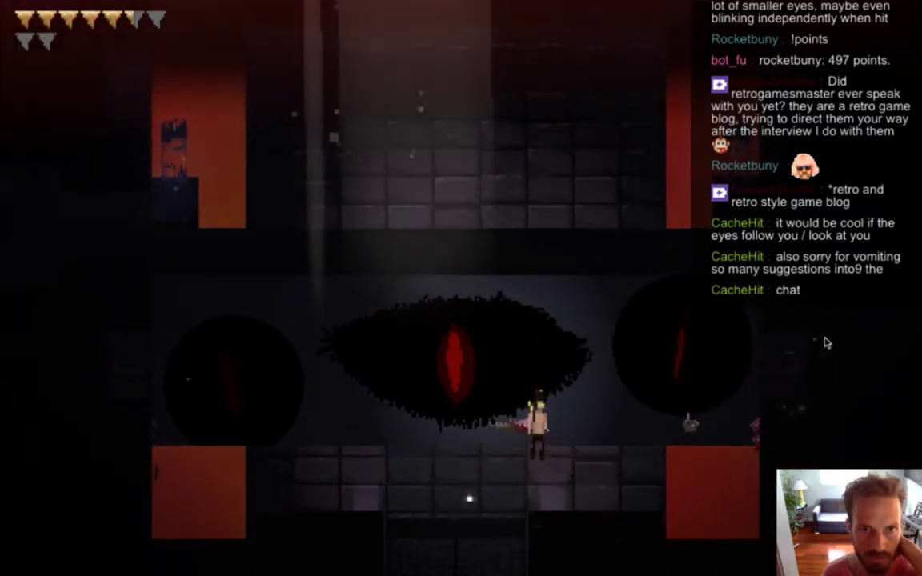
key(F1)
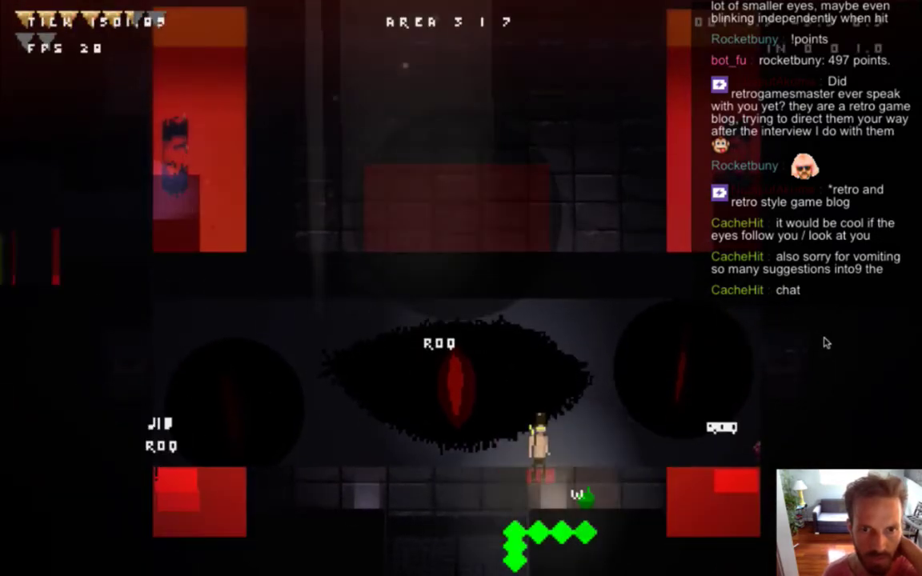
key(F1)
key(F1)
key(F1)
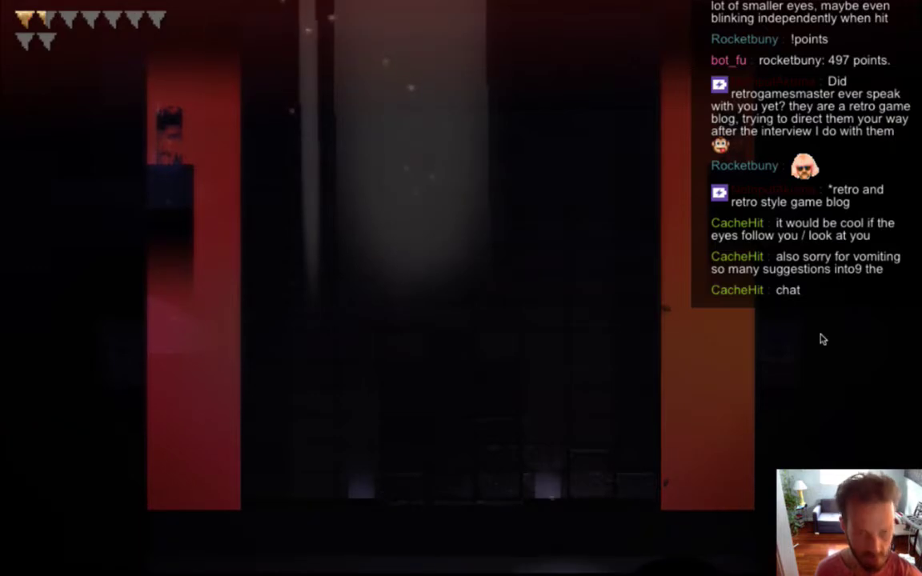
key(i)
key(i)
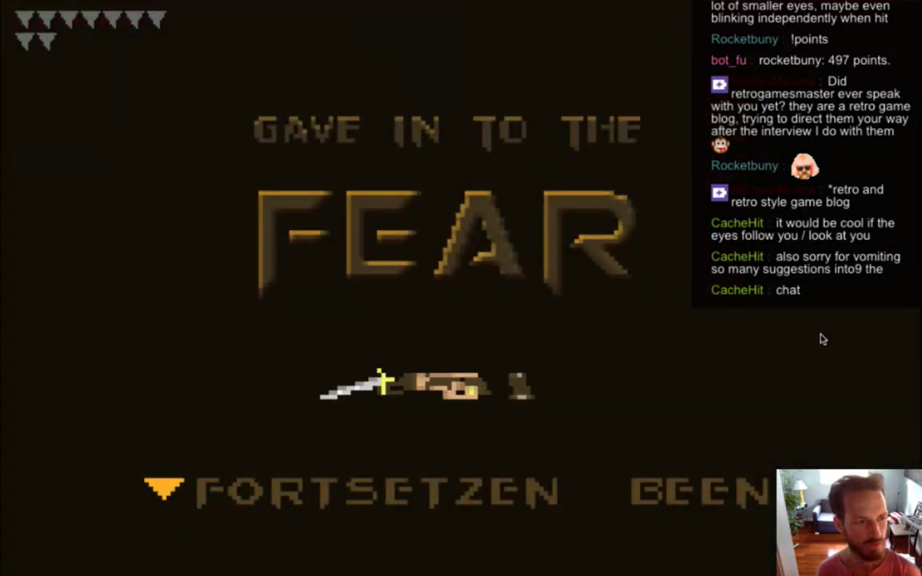
Continue from the death screen, retry the fear boss fight with the debug overlay on, and quit the game.
key(Return)
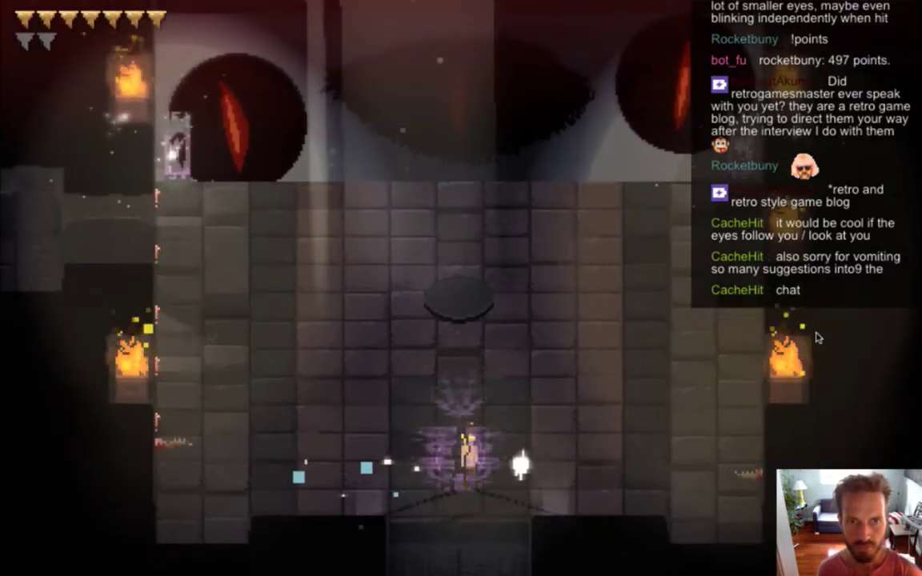
key(F1)
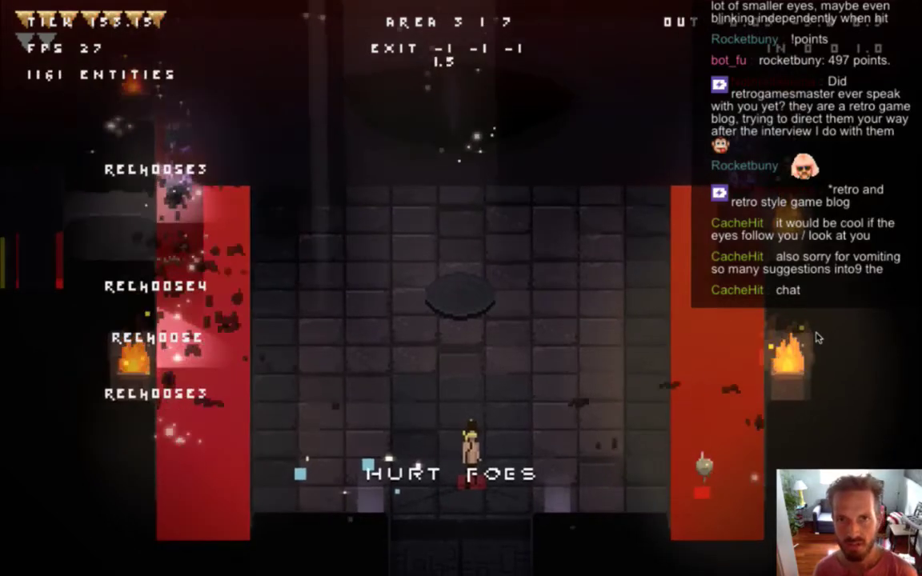
key(F1)
key(F1)
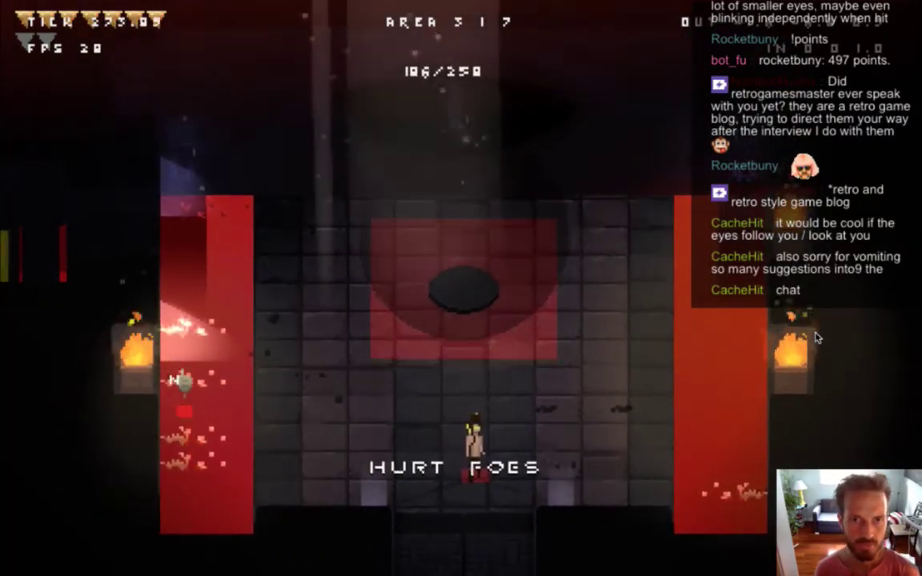
key(Right)
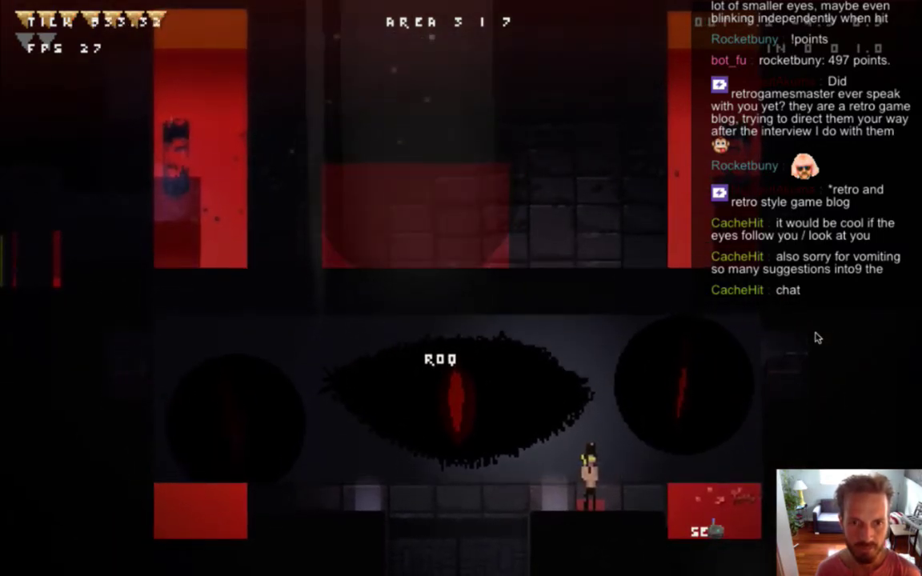
key(super+q)
Uncomment the shield-up sequence in FearBoss.txt by removing its leading semicolon.
click(773, 395)
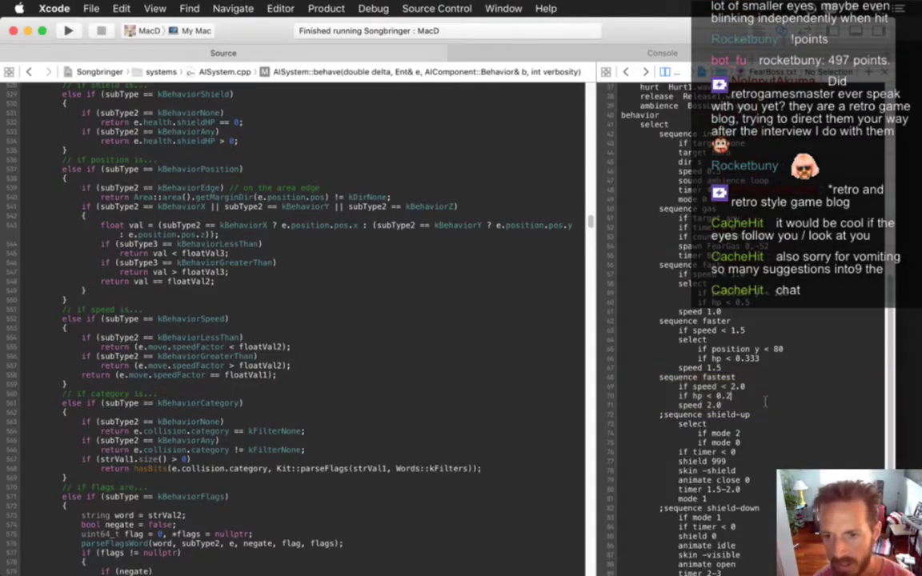
key(Down)
key(Down)
key(Down)
key(Down)
key(Down)
key(Down)
key(Down)
key(Down)
key(Down)
key(Down)
key(Down)
key(Down)
key(Down)
key(Down)
key(Down)
key(Down)
key(Down)
key(Down)
key(Down)
key(Down)
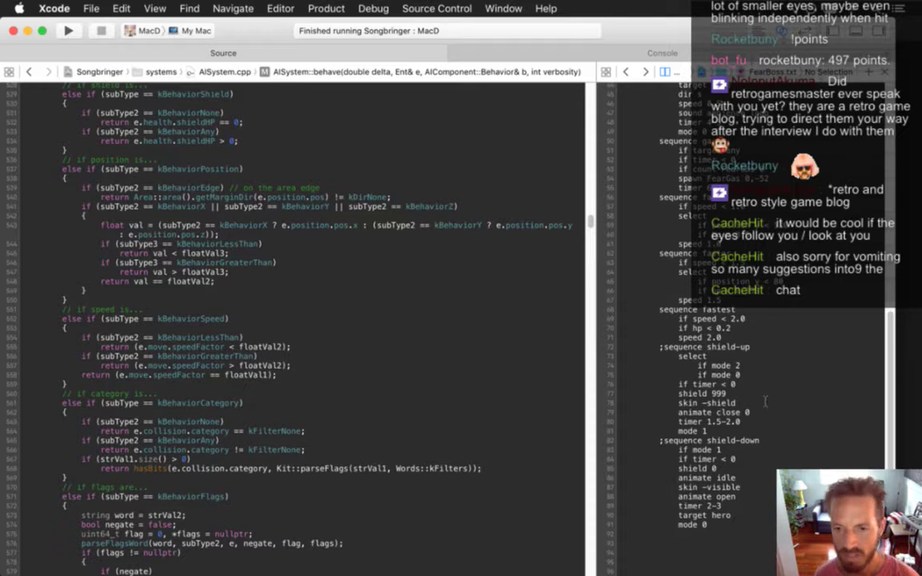
key(Up)
key(Up)
key(Up)
key(Up)
key(Up)
key(Up)
key(Up)
key(Up)
key(Up)
key(Up)
key(Up)
key(Up)
key(Up)
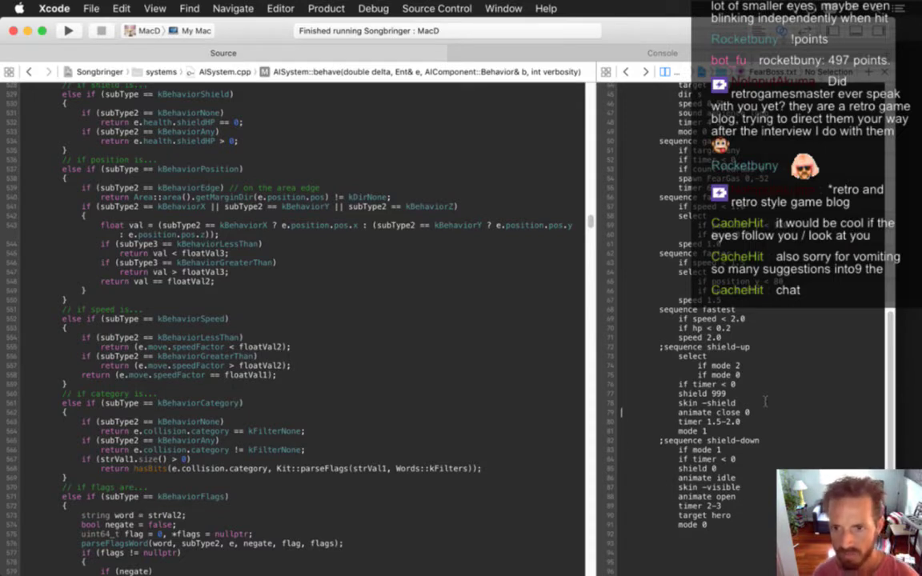
key(Up)
key(Up)
key(Up)
key(Up)
key(Up)
key(Up)
key(Up)
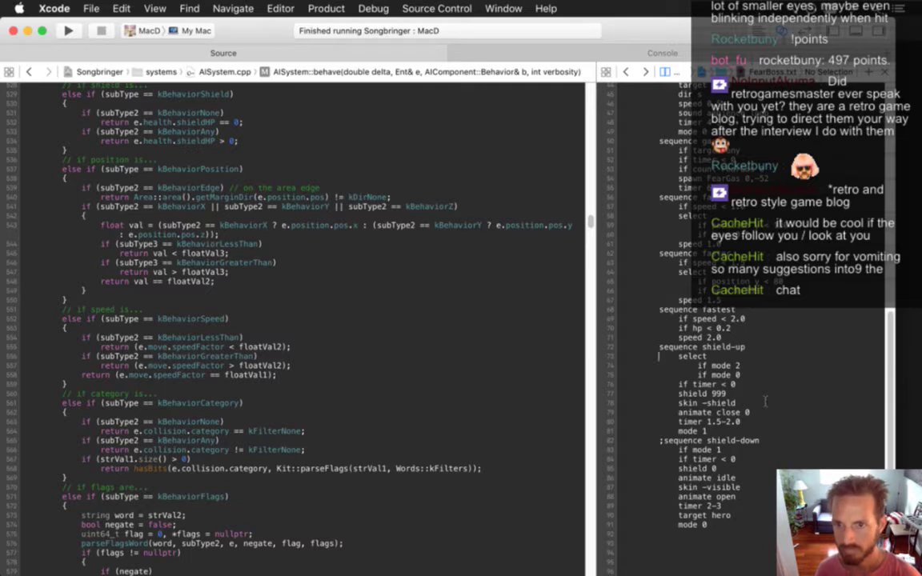
Remove the "select" and "if mode 2" lines from the shield-up sequence and unindent "if mode 0" as a direct condition.
key(shift+Down)
key(shift+Down)
key(Delete)
key(Delete)
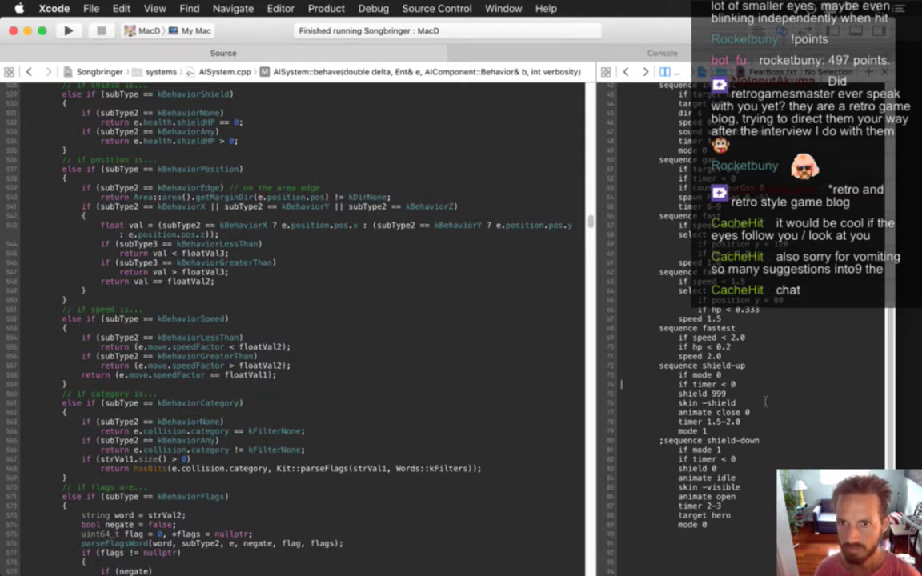
Replace the shield-up sequence's timer condition with "if target near 50,999".
key(shift+Down)
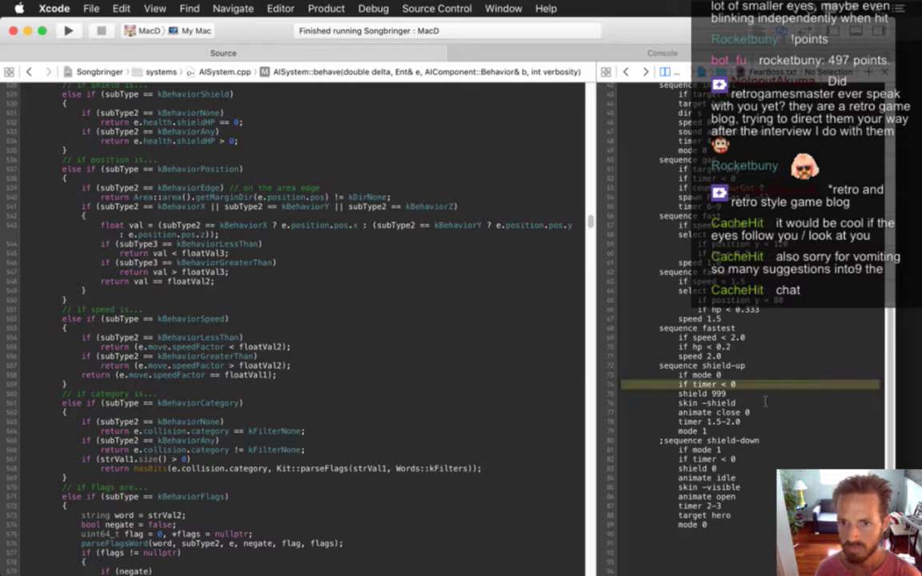
key(BackSpace)
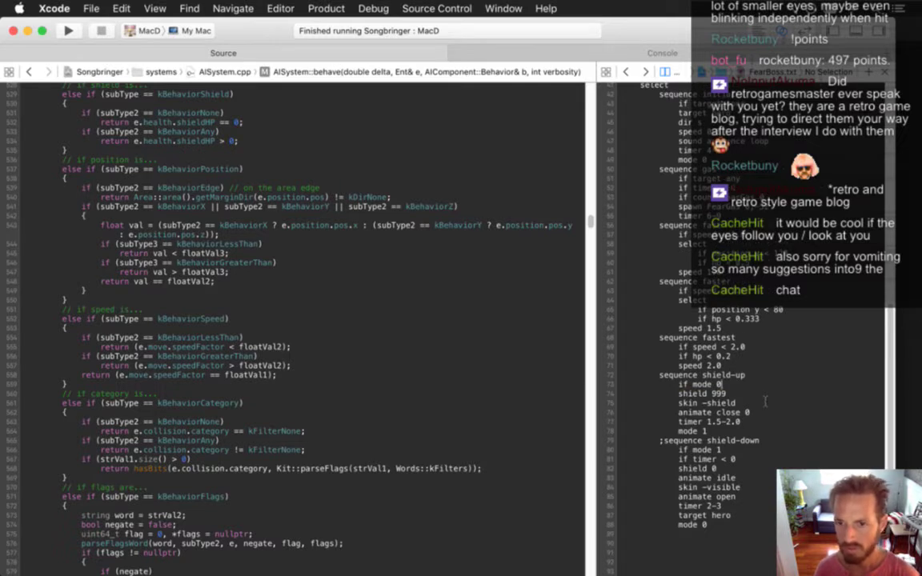
key(Return)
text(i)
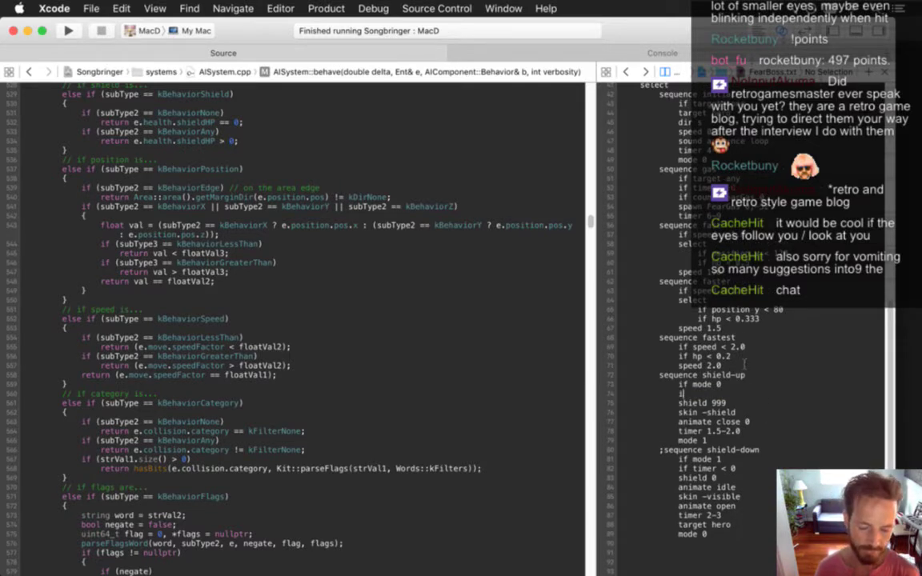
text(f)
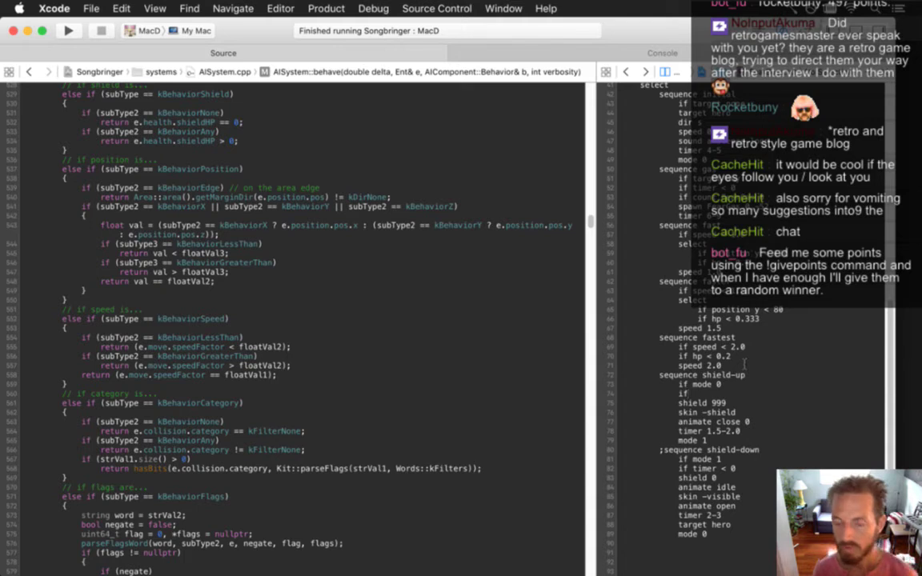
text(target near)
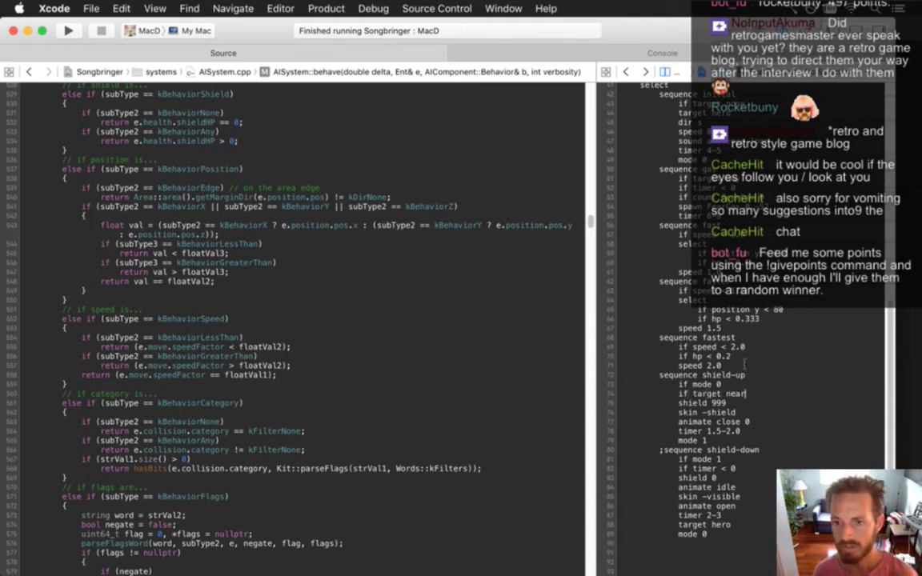
key(super+s)
key(Up)
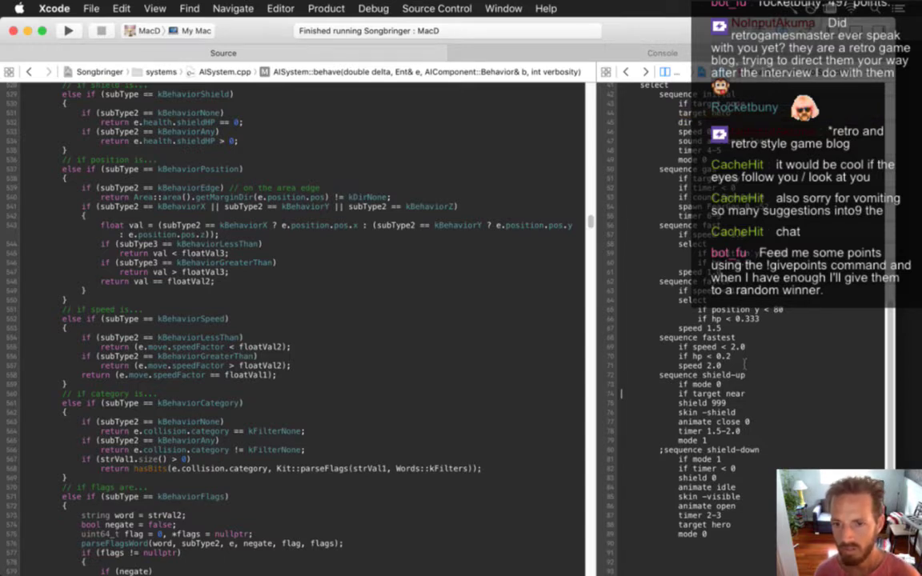
click(746, 394)
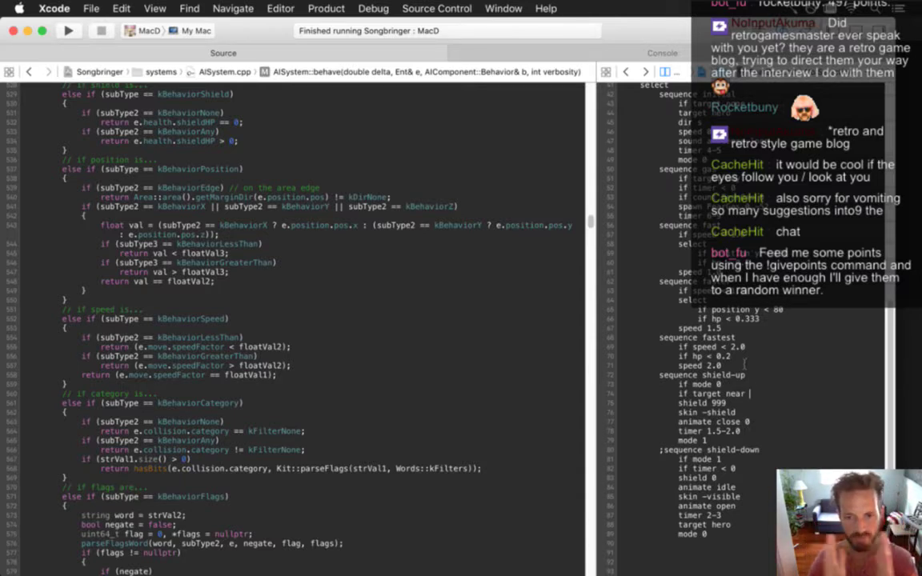
text(50,)
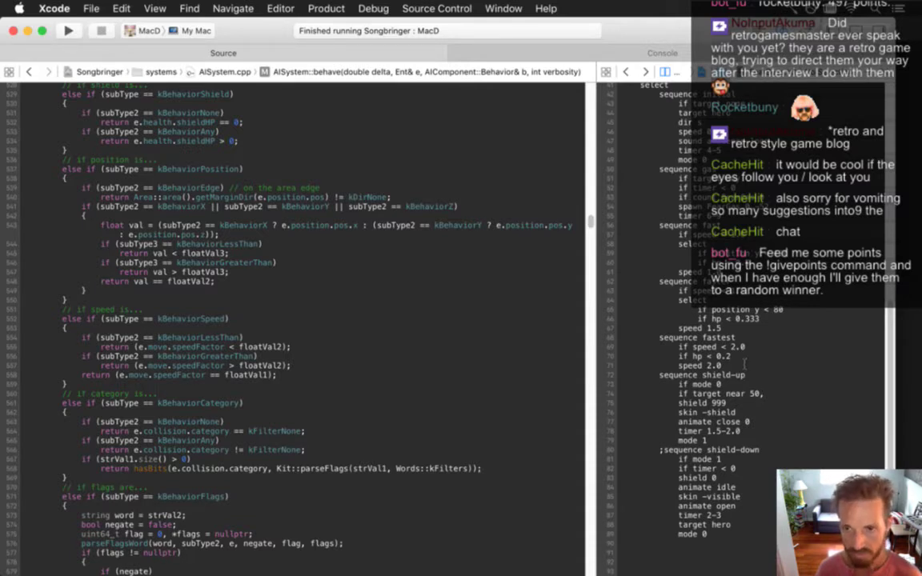
text(999)
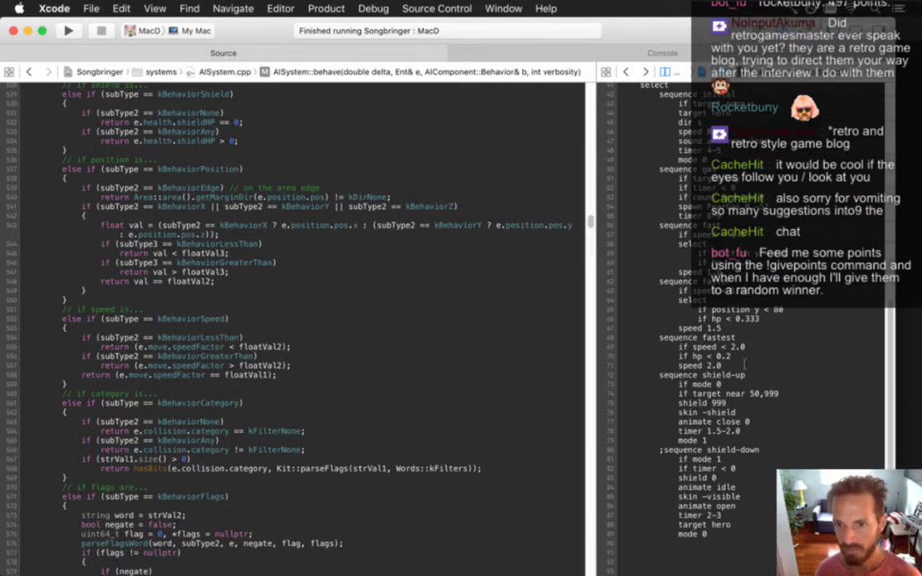
key(Down)
key(Down)
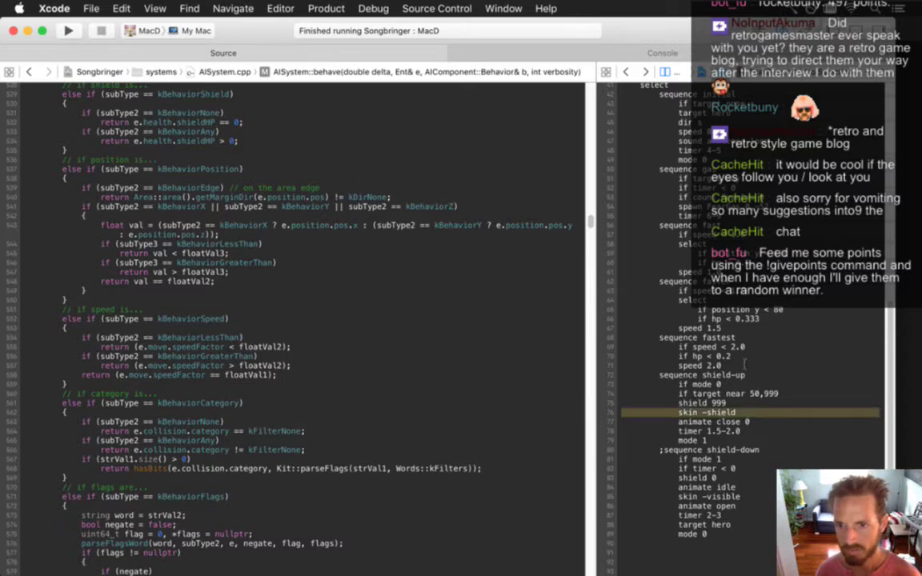
Switch to Photoshop and paint over all three eyes' red pupils on a new layer, using the eyes' sampled dark color.
key(super+Tab)
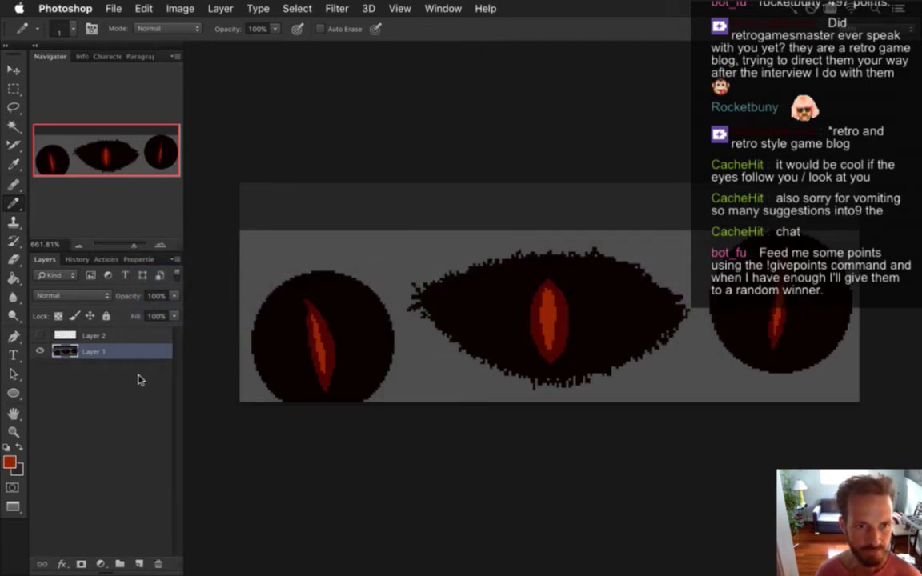
key(super+shift+alt+n)
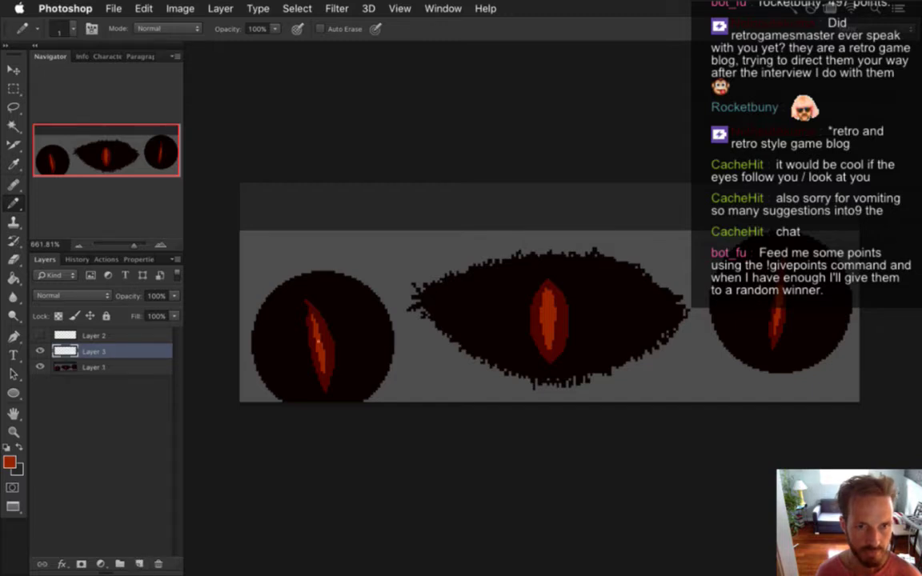
key(i)
click(364, 326)
key(b)
mouse_move(309, 320)
mouse_down()
mouse_move(314, 385)
mouse_move(324, 360)
mouse_up()
mouse_move(526, 348)
mouse_down()
mouse_move(549, 316)
mouse_move(552, 374)
mouse_move(546, 343)
mouse_up()
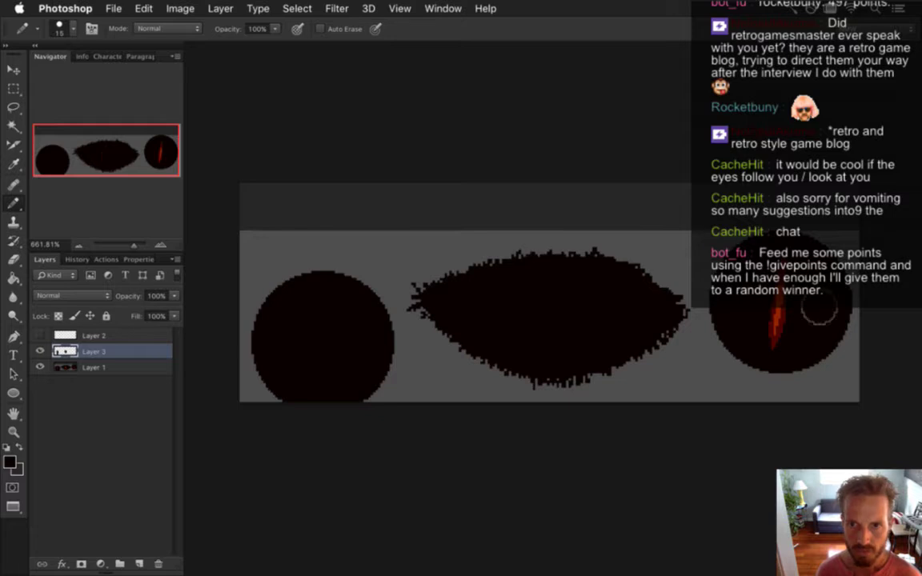
drag(789, 299, 772, 354)
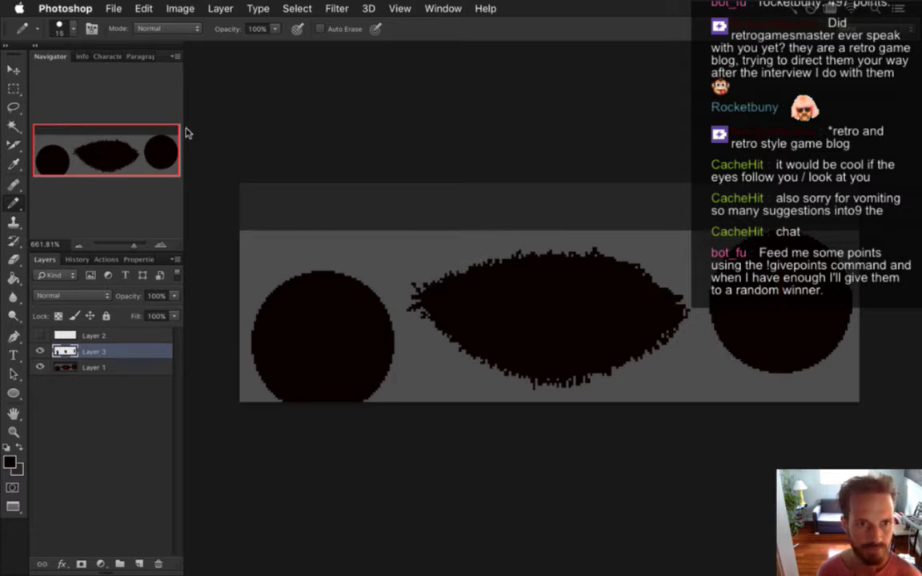
Export the blacked-out eyes image for web as FearWallClosed.png in the Backgrounds folder.
click(114, 8)
click(128, 186)
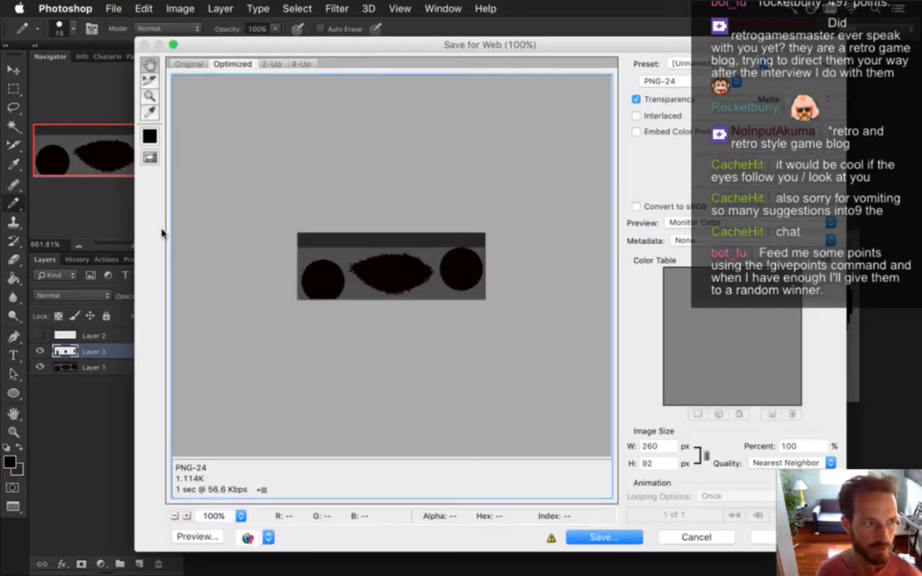
key(Return)
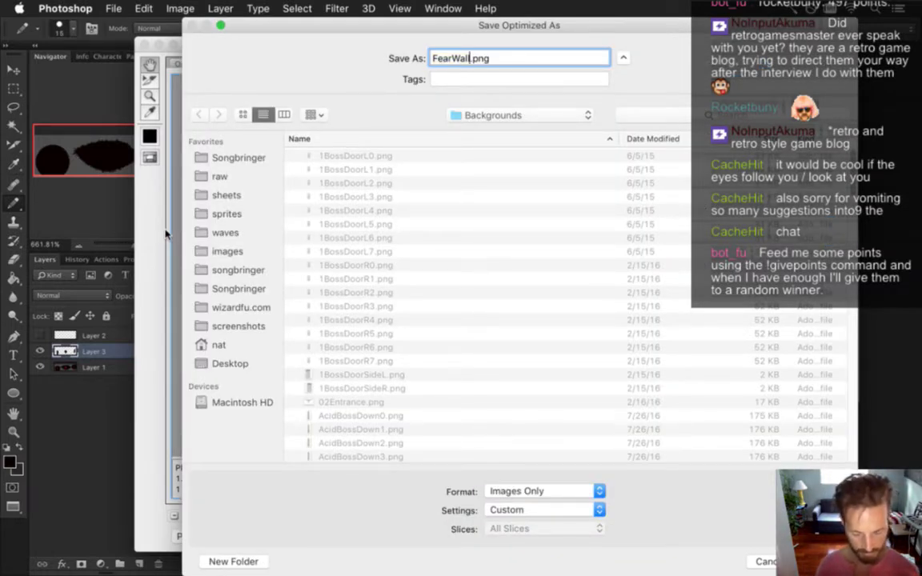
text(Closed)
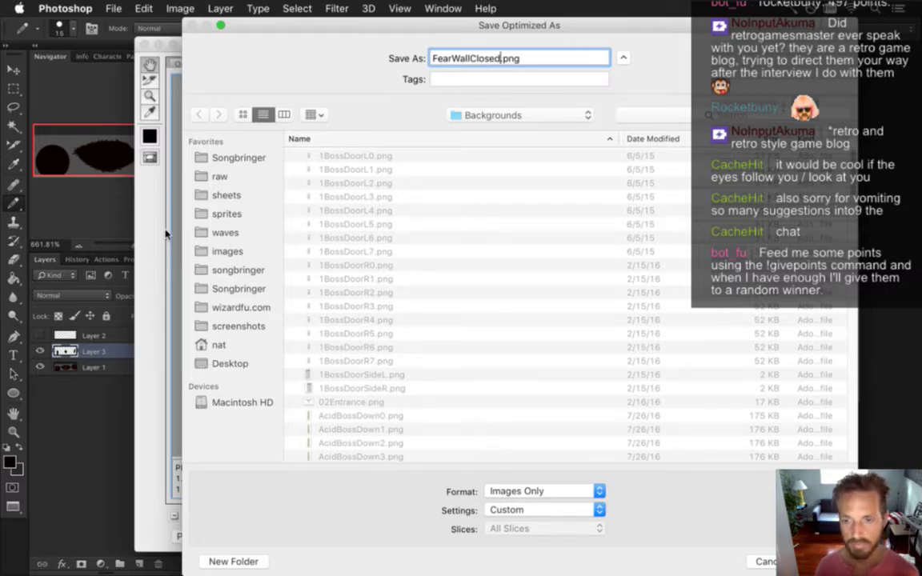
key(Return)
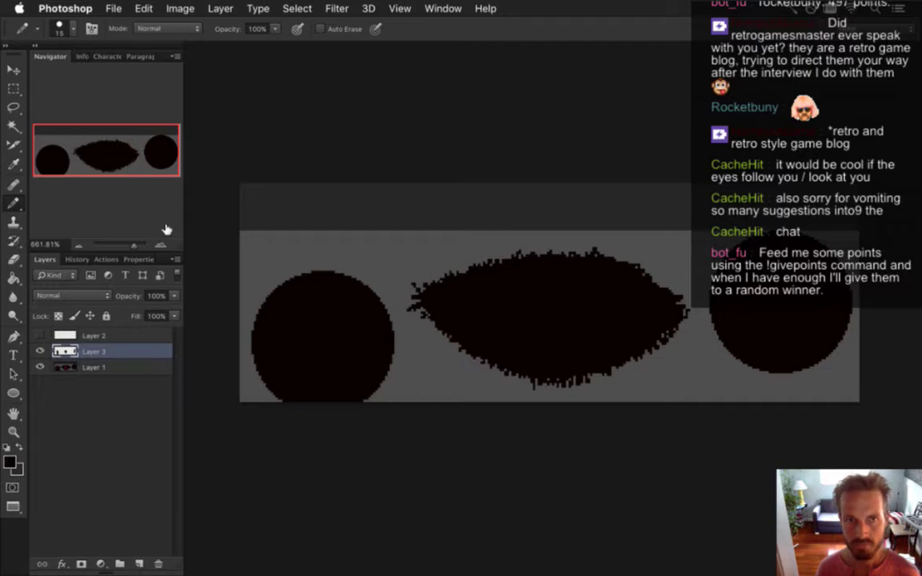
Switch to Xcode, rebuild Songbringer, and duplicate the idle entry in FearBoss.txt's animations section.
key(super+Tab)
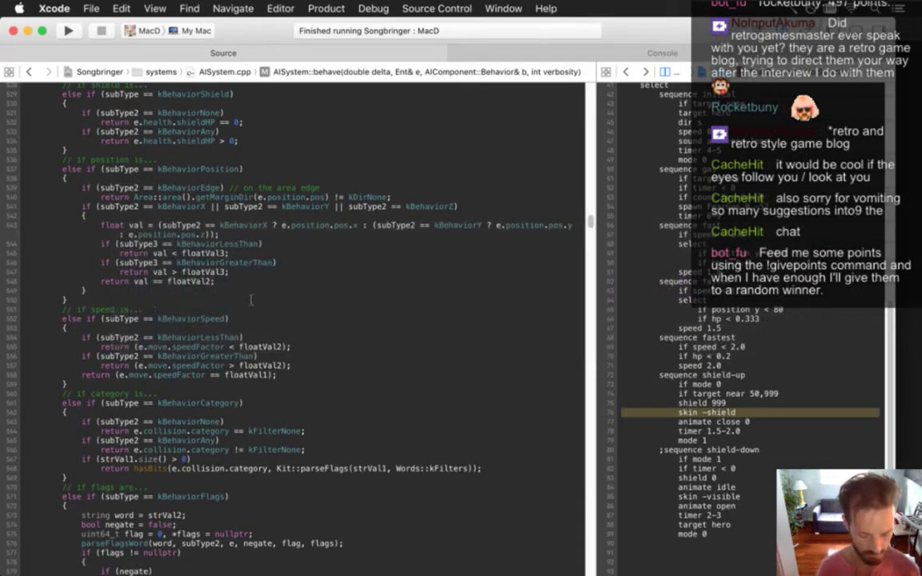
key(super+r)
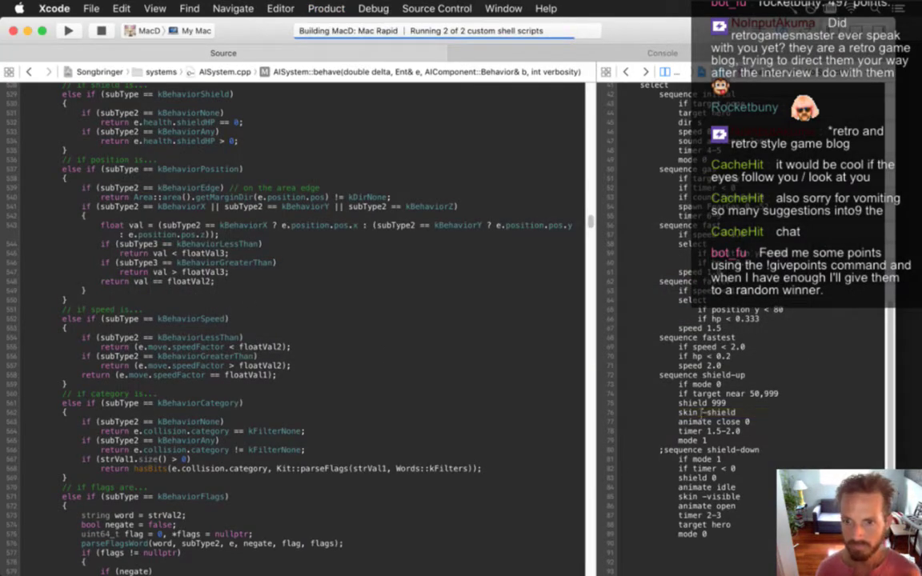
scroll(702, 413, up, 10)
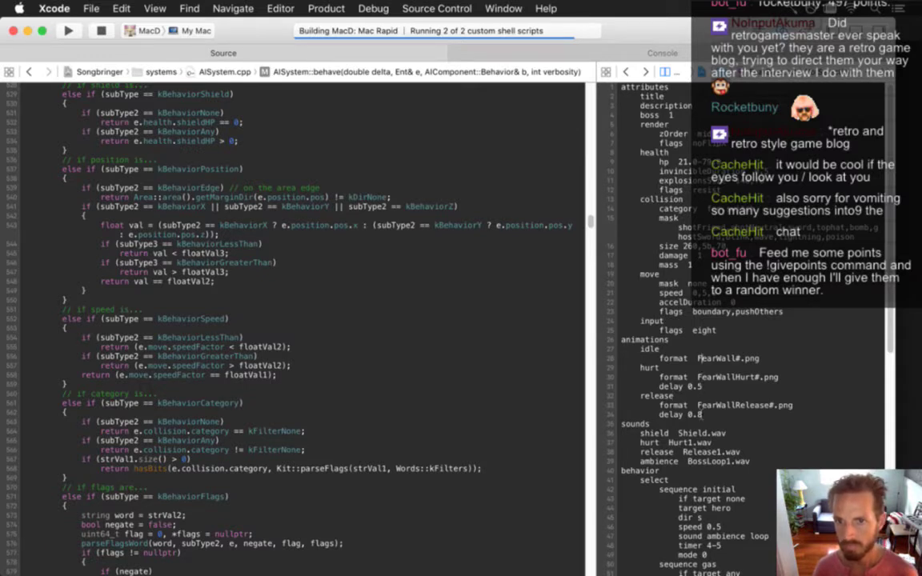
key(shift+Down)
key(shift+Down)
key(super+c)
key(Right)
key(super+v)
key(Up)
key(Right)
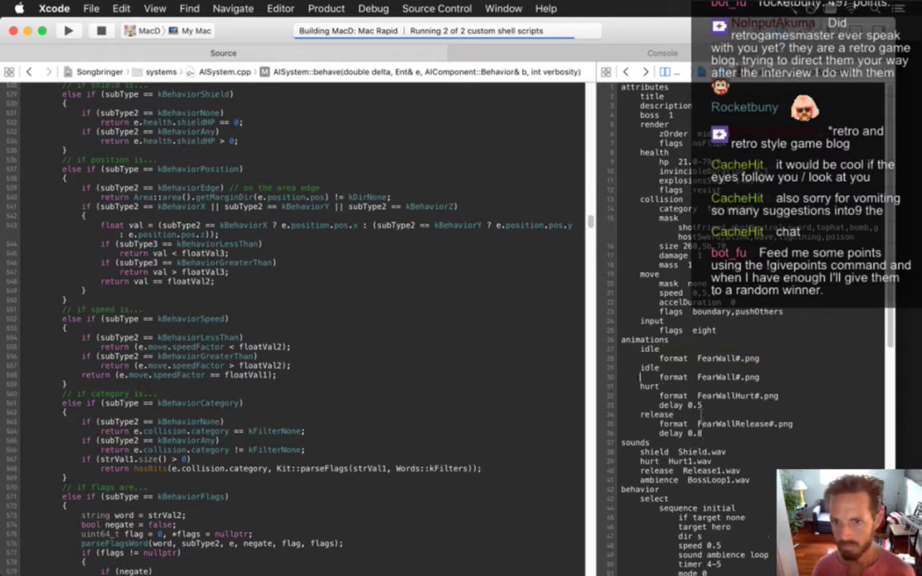
Rename the duplicated animation entry "idle-shield" and set its format to FearWallClosed#.png.
key(Up)
key(cmd+Right)
text(-shield)
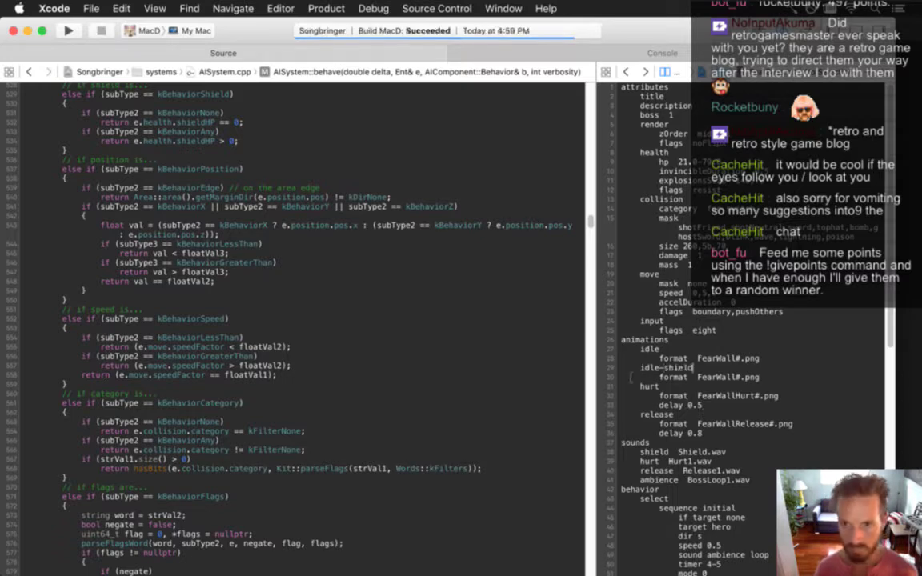
key(Down)
text(Closed)
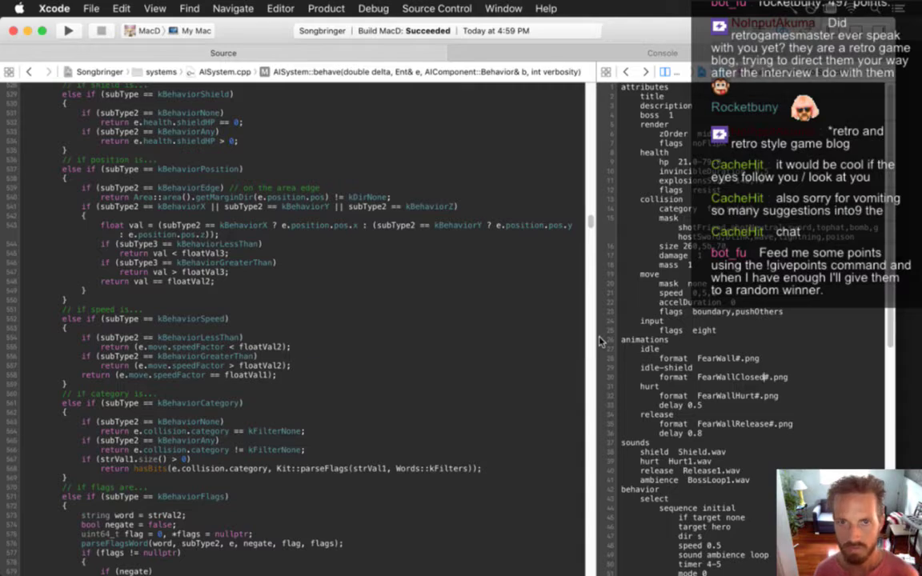
Switch to Terminal and check the Songbringer repository's state with "git status".
key(cmd+Tab)
key(cmd+Tab)
key(cmd+Tab)
key(cmd+Tab)
key(cmd+Tab)
key(cmd+Tab)
text(g)
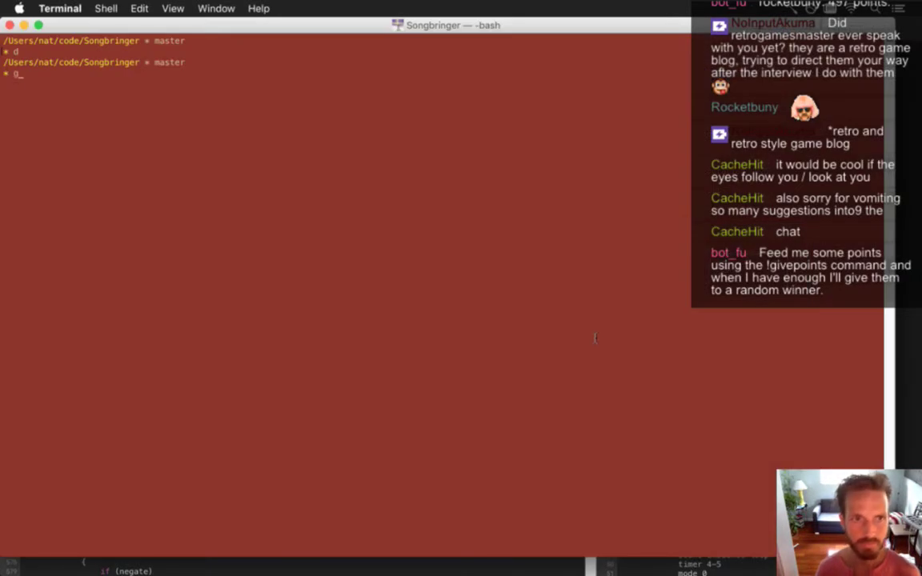
text(it status)
key(Return)
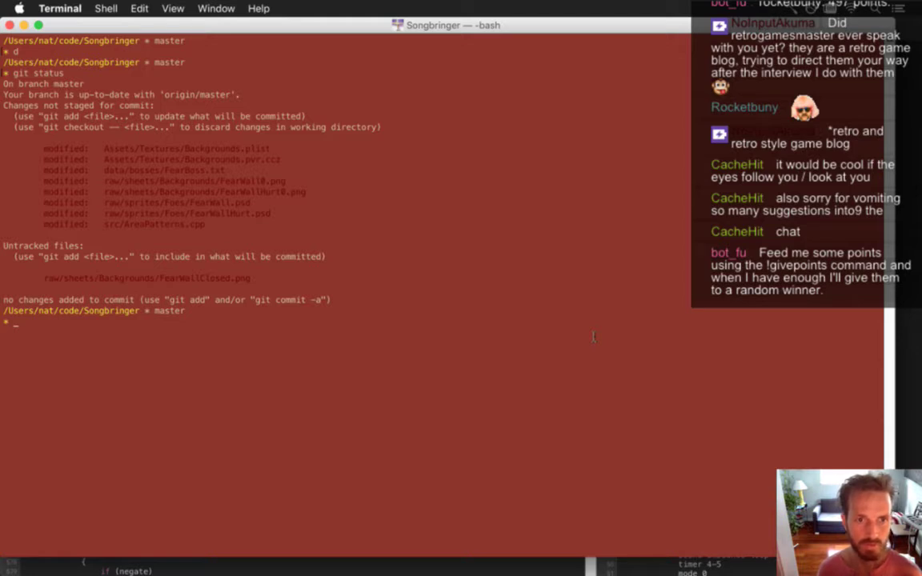
Return to Xcode, change the idle-shield format to FearWallClosed.png, and save the file.
key(super+Tab)
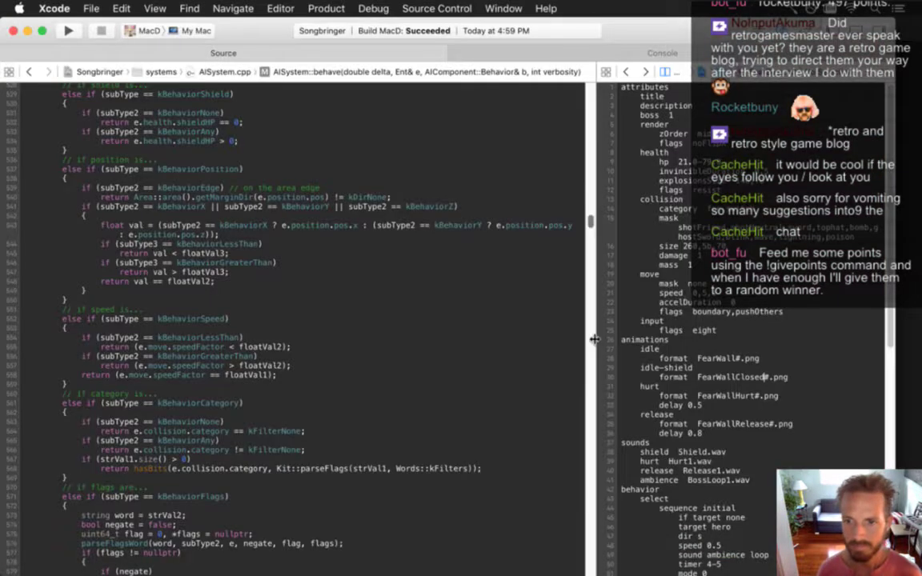
key(super+s)
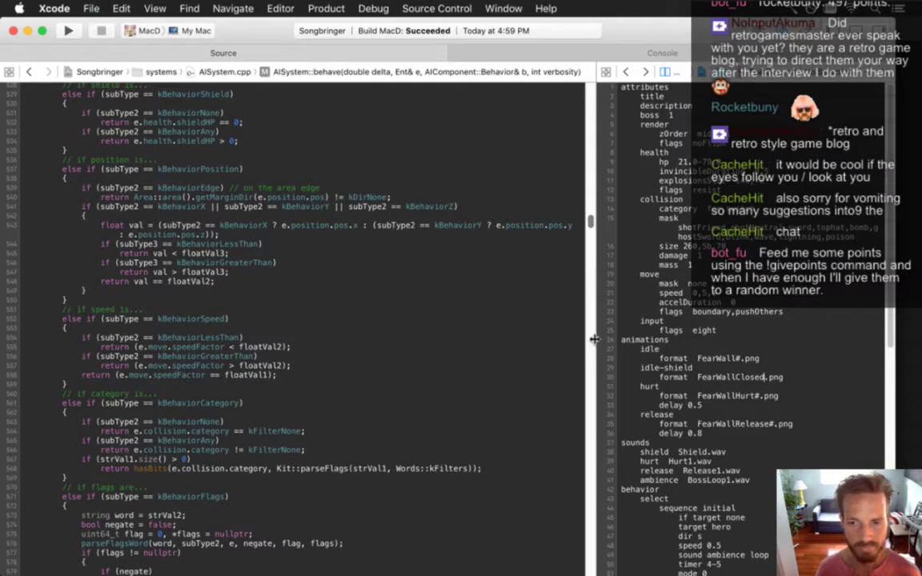
Comment out "animate close 0" and delete the "timer 1.5~2.0" line in the shield-up sequence, saving the file.
scroll(594, 338, down, 10)
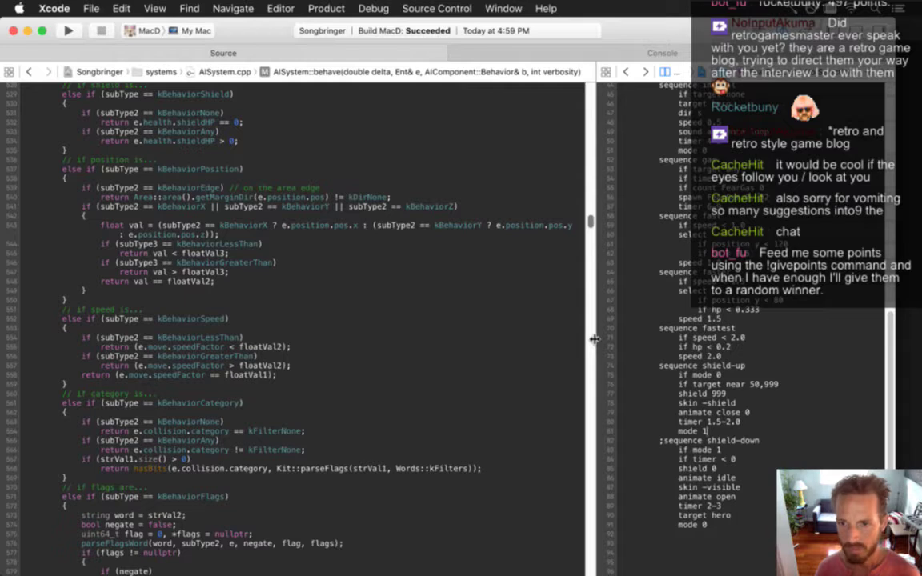
key(Down)
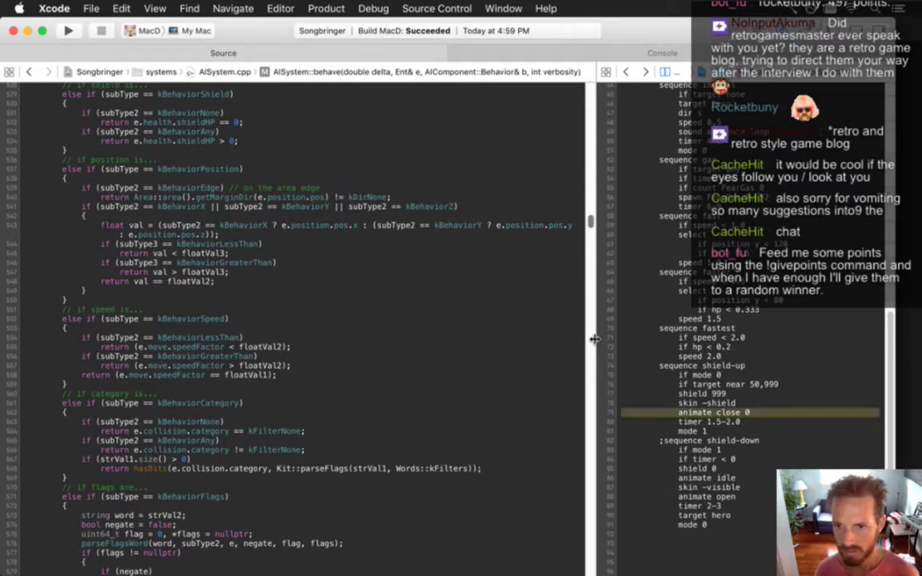
key(Down)
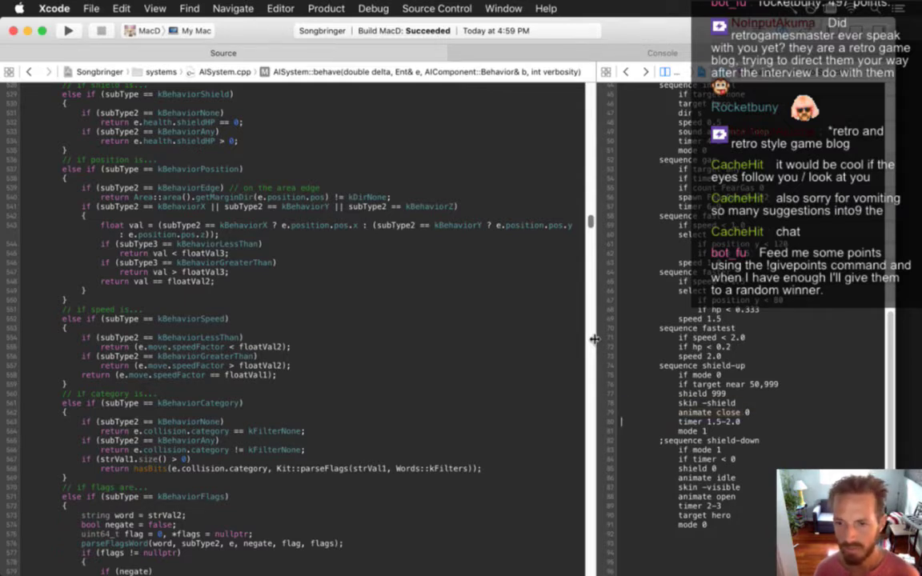
text(;)
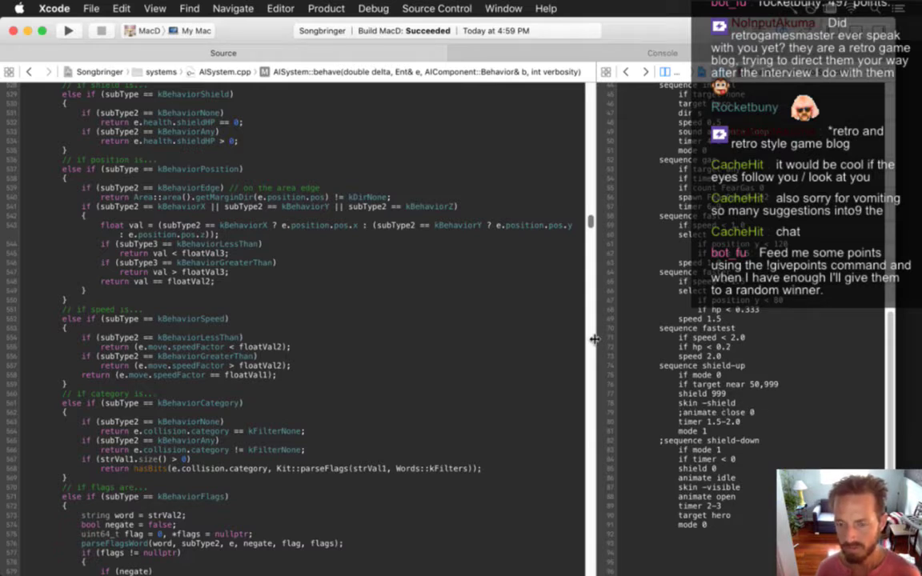
key(super+Left)
key(shift+Down)
key(BackSpace)
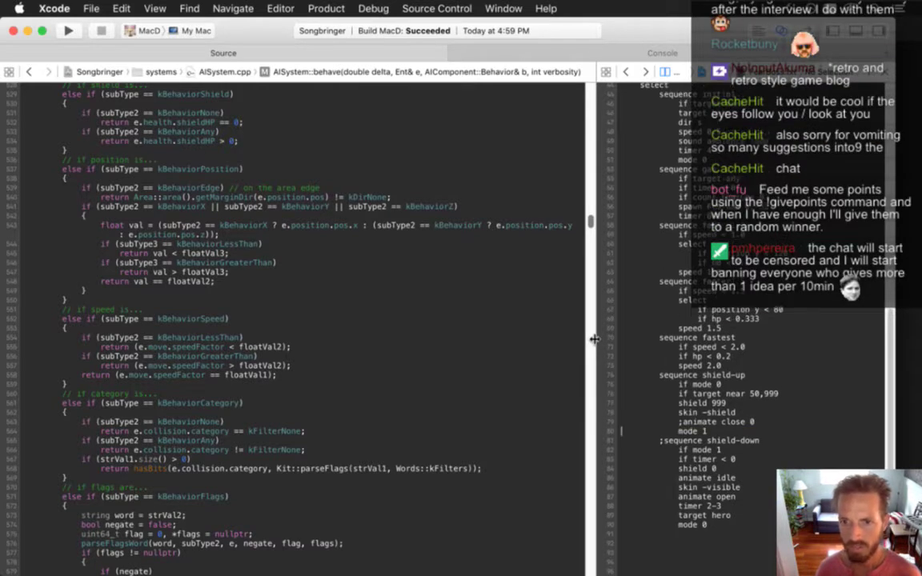
key(super+s)
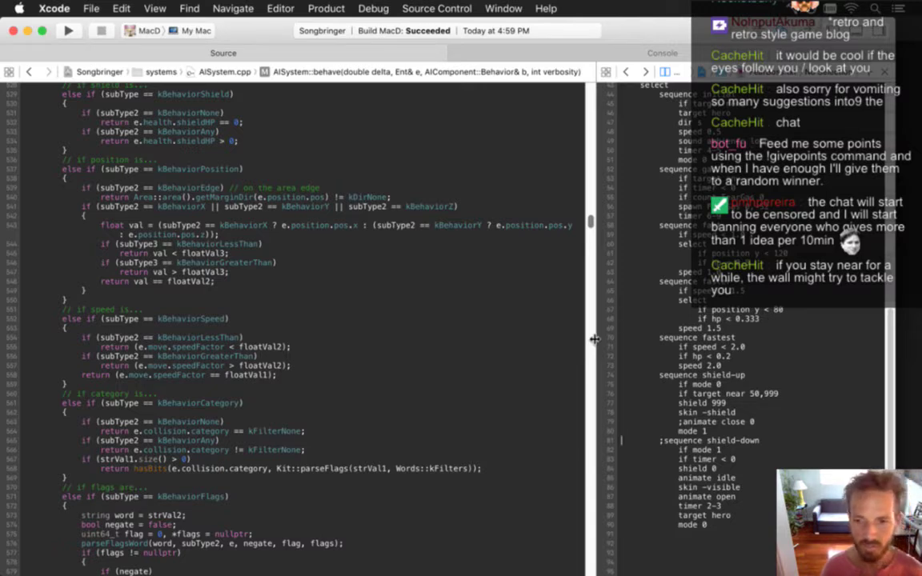
Uncomment the shield-down sequence by removing its leading semicolon.
key(Delete)
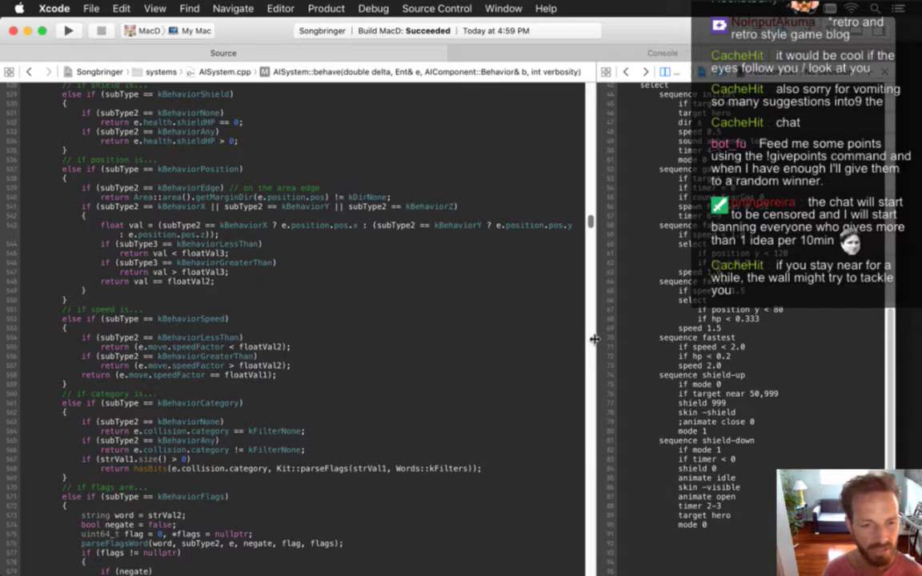
key(Down)
key(Down)
key(Down)
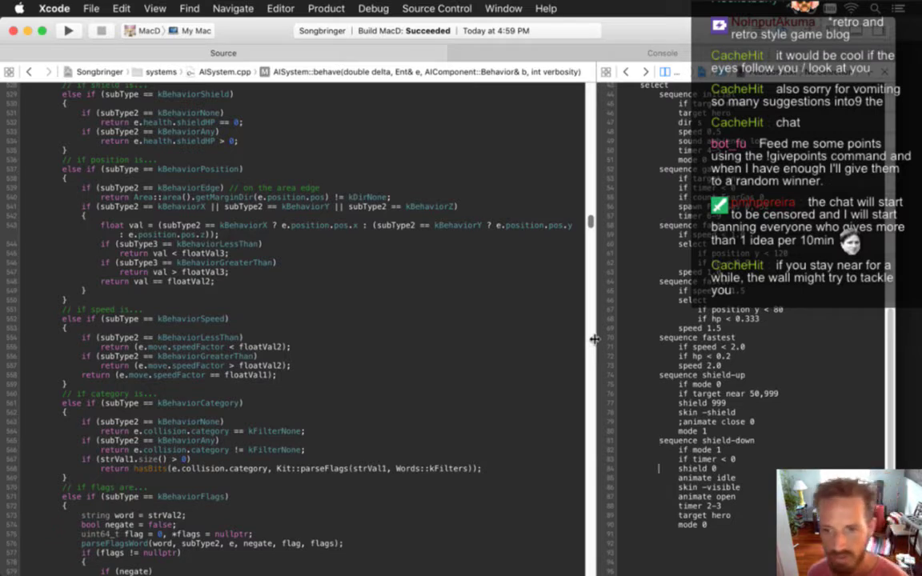
key(Right)
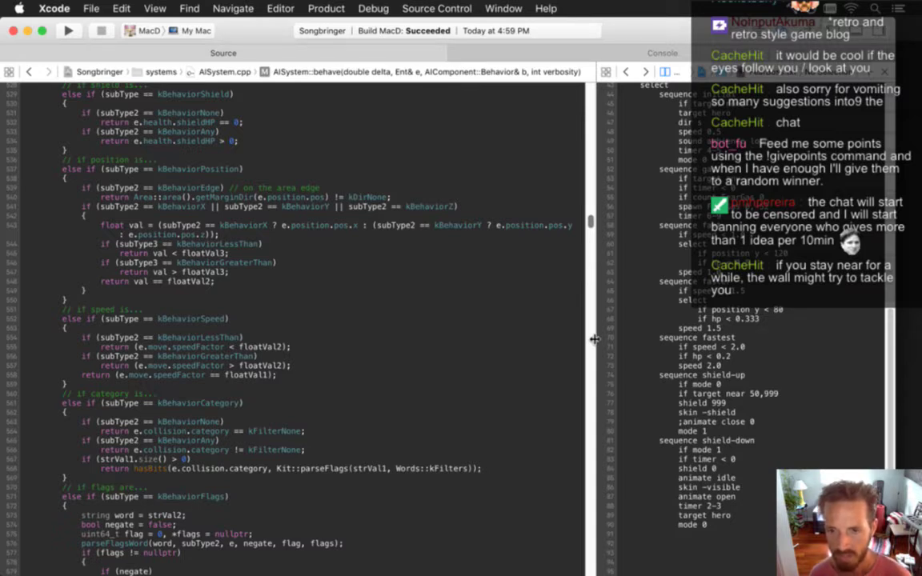
key(Up)
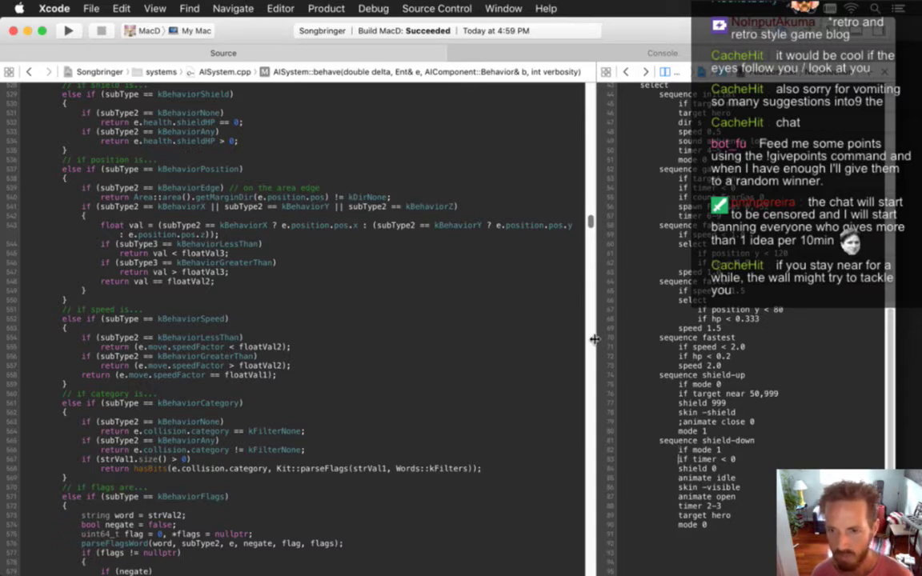
Copy the "if target near 50,999" condition from shield-up into shield-down, directly below "if mode 1".
key(Up)
key(Up)
key(Up)
key(Up)
key(Up)
key(Up)
key(Up)
key(super+Left)
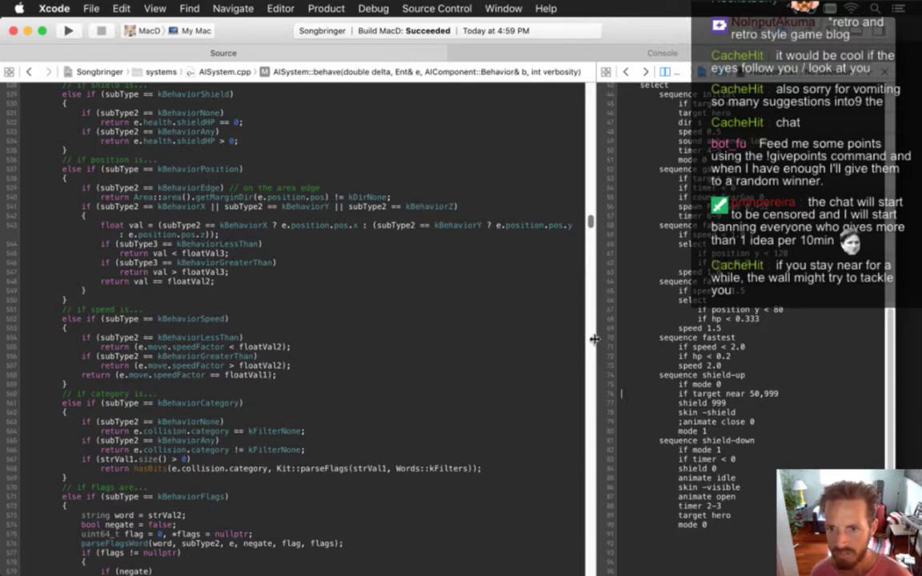
key(Down)
key(Down)
key(Down)
key(Down)
key(Down)
key(Down)
key(Down)
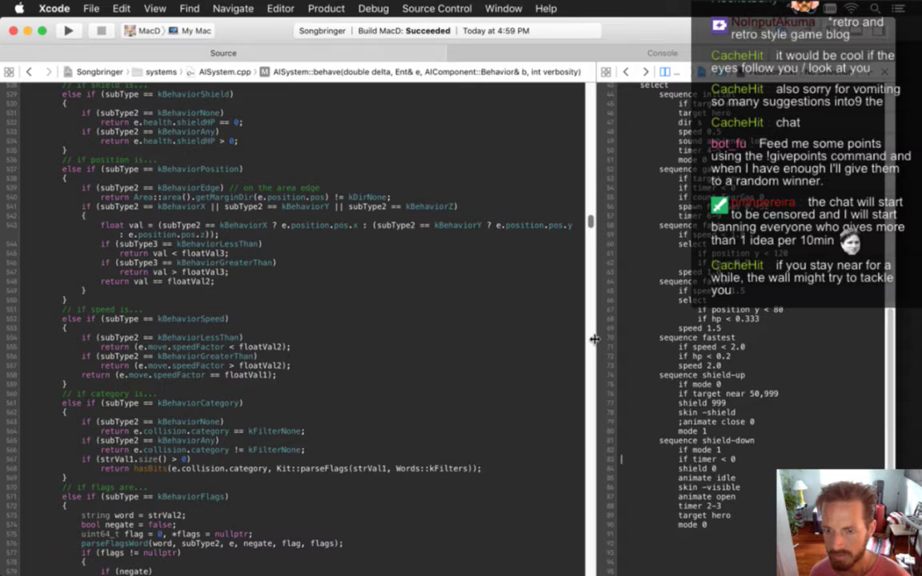
text(if target near 50,999)
Add a "not" line above shield-down's "if target near 50,999" condition and indent the condition beneath it.
key(Up)
key(Left)
key(Return)
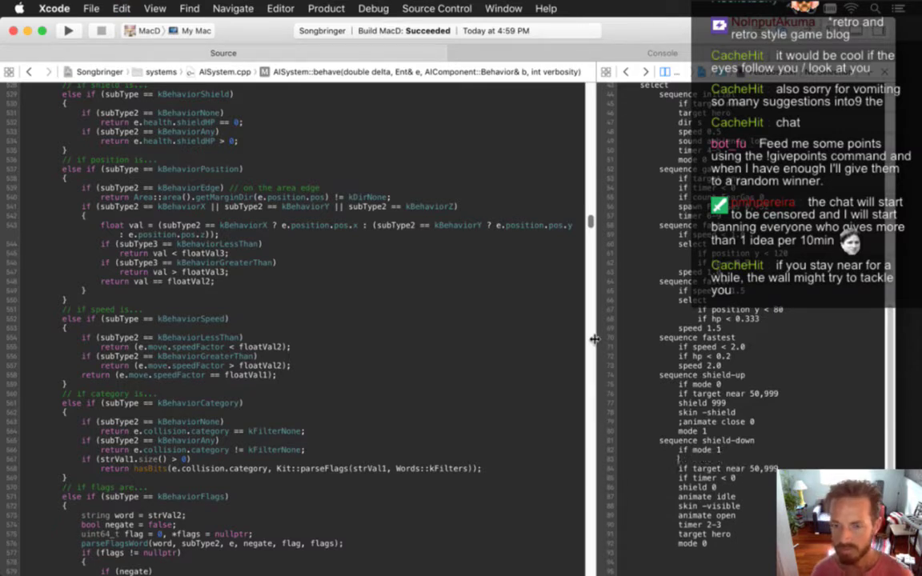
text(not)
key(Down)
key(Tab)
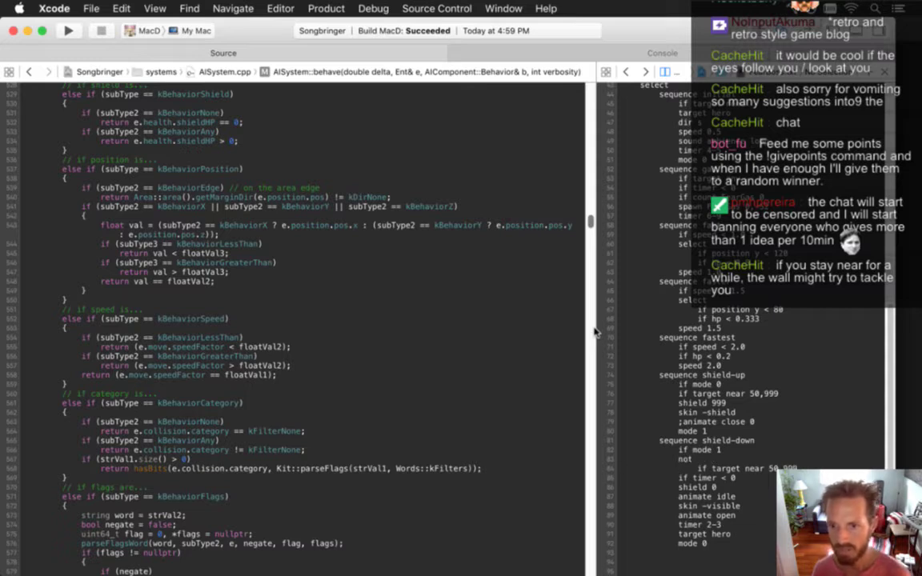
Delete the "if timer < 0" condition from the shield-down sequence.
key(Down)
key(super+Left)
key(super+Left)
key(shift+Down)
key(BackSpace)
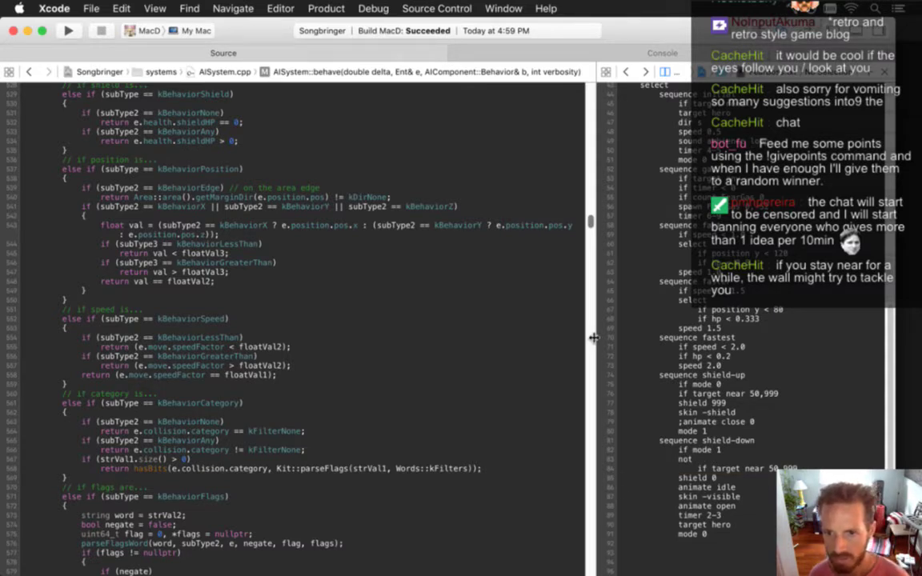
Remove "-visible" from the shield-down sequence's skin line, leaving plain "skin".
key(Down)
key(Down)
key(Right)
key(Right)
key(Right)
key(Right)
key(Right)
key(Right)
key(Right)
key(Right)
key(Right)
key(Right)
key(Right)
key(Right)
key(Left)
key(Left)
key(Left)
key(Left)
key(shift+super+Right)
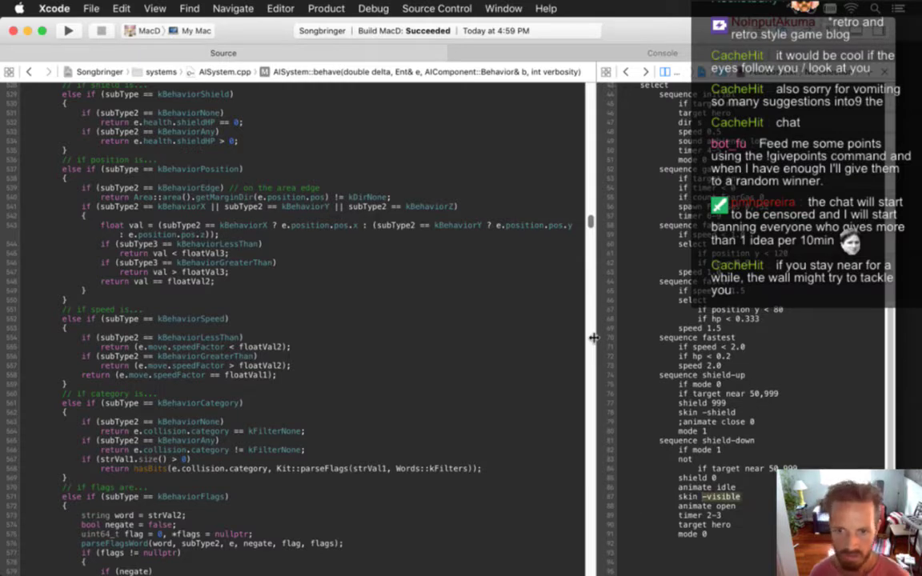
key(BackSpace)
Comment out the "animate open" line in the shield-down sequence with a semicolon.
key(Left)
key(Left)
key(Left)
key(Left)
key(Left)
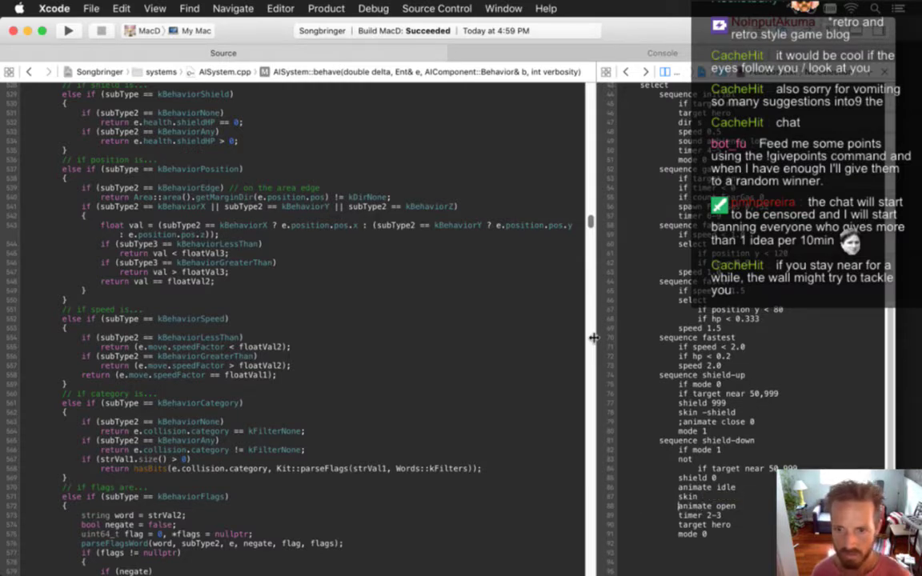
text(;)
Delete the "timer 2-3" and "target hero" lines from the shield-down sequence, and run the game.
key(Down)
key(super+Left)
key(shift+Down)
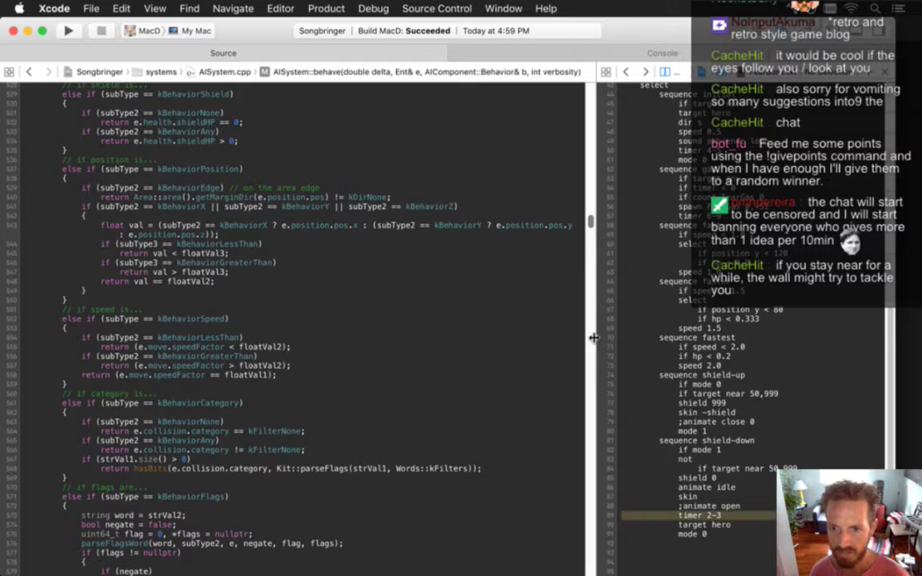
key(BackSpace)
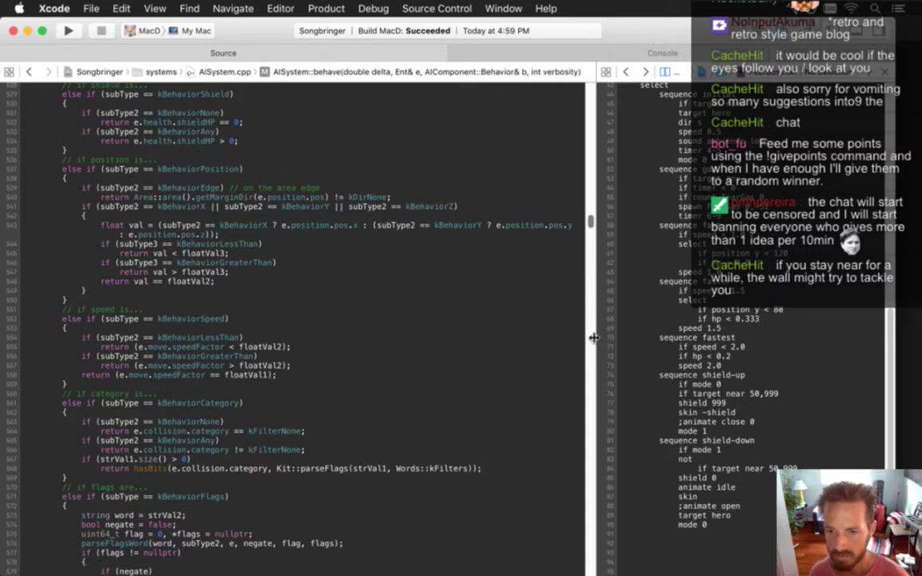
key(shift+Down)
key(BackSpace)
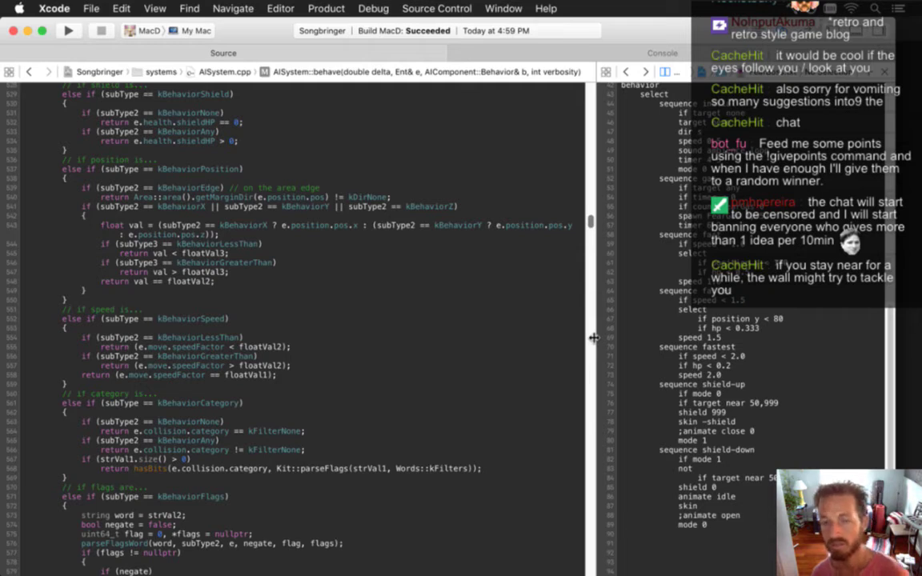
key(super+r)
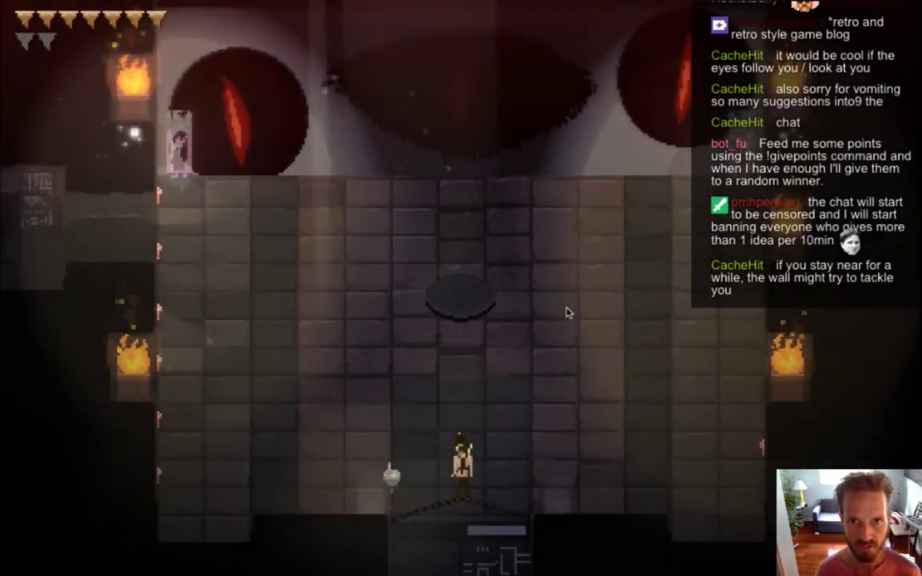
Playtest the fear boss fight by moving the hero back and forth across the arena below the wall.
key(Left)
key(Right)
key(d)
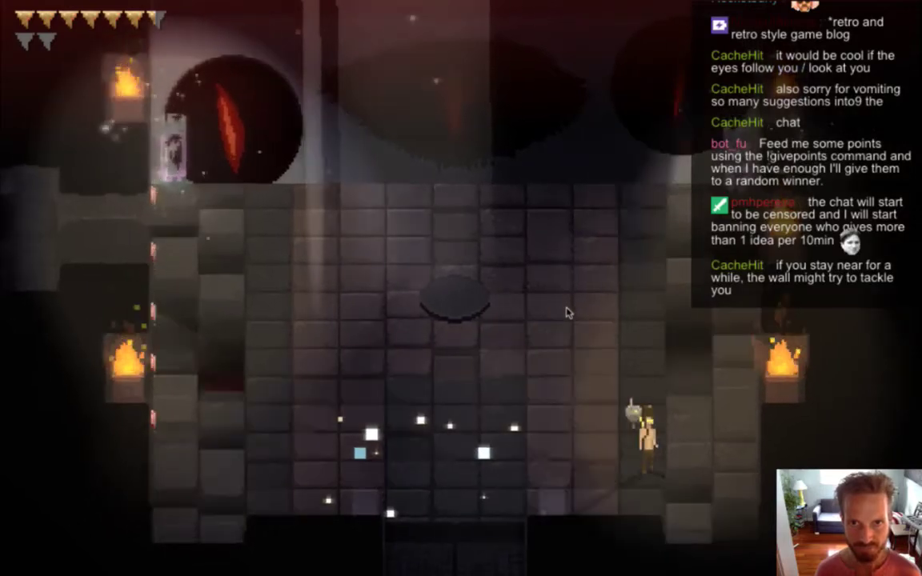
key(a)
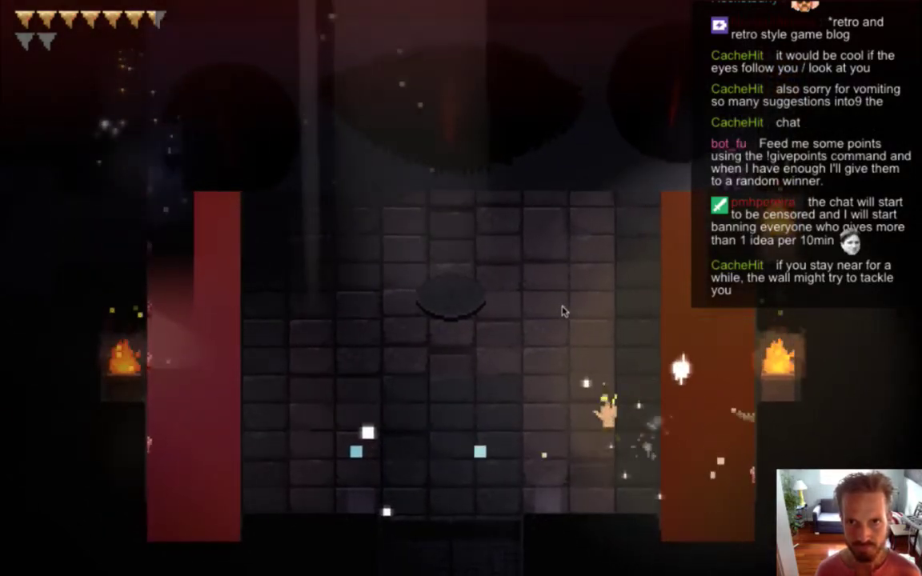
key(w)
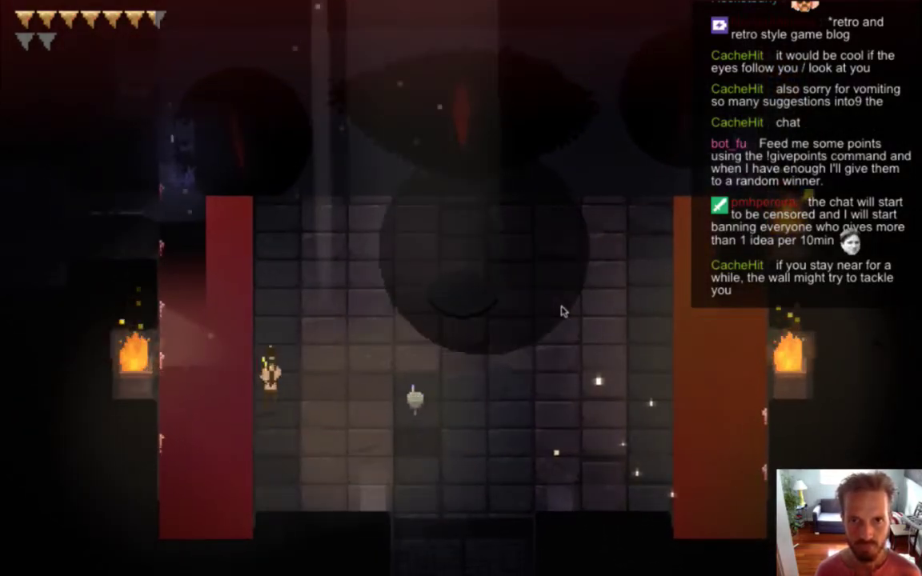
key(d)
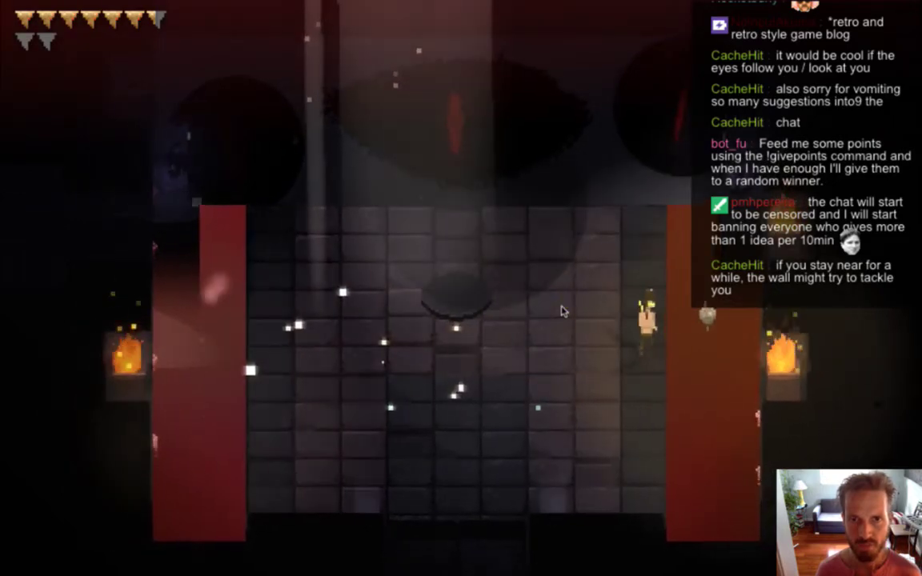
key(s)
key(a)
Show the detailed debug overlay, move the hero around near the wall to check the boss's active sequences, and quit the game.
key(F1)
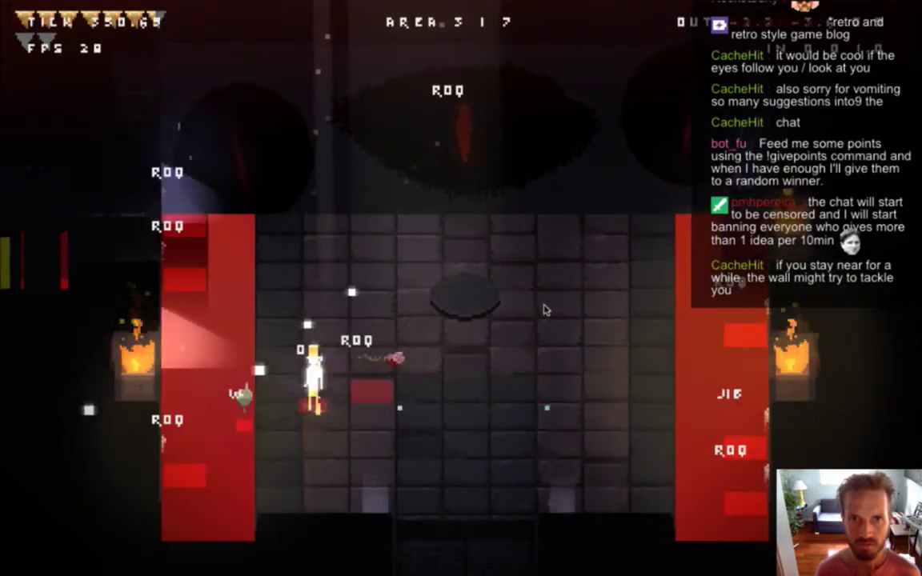
key(F1)
key(d)
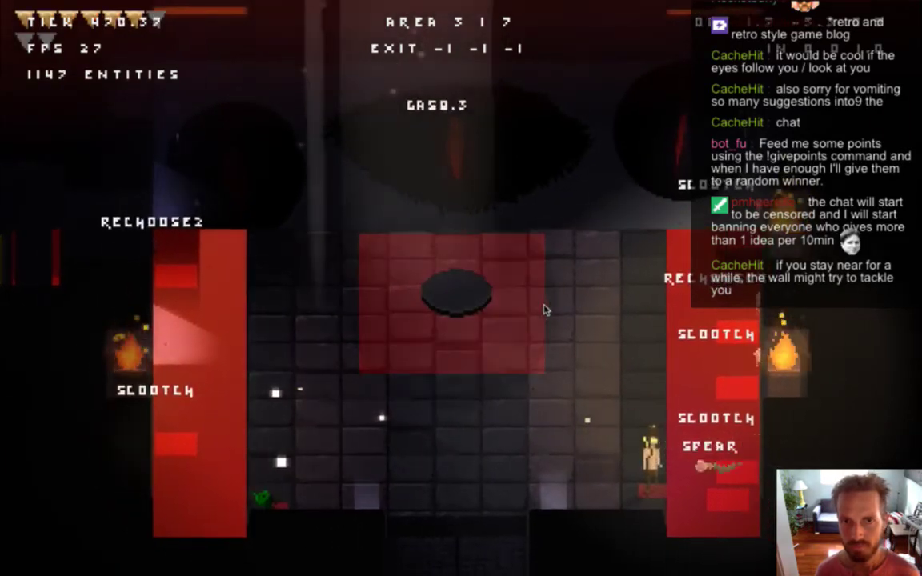
key(a)
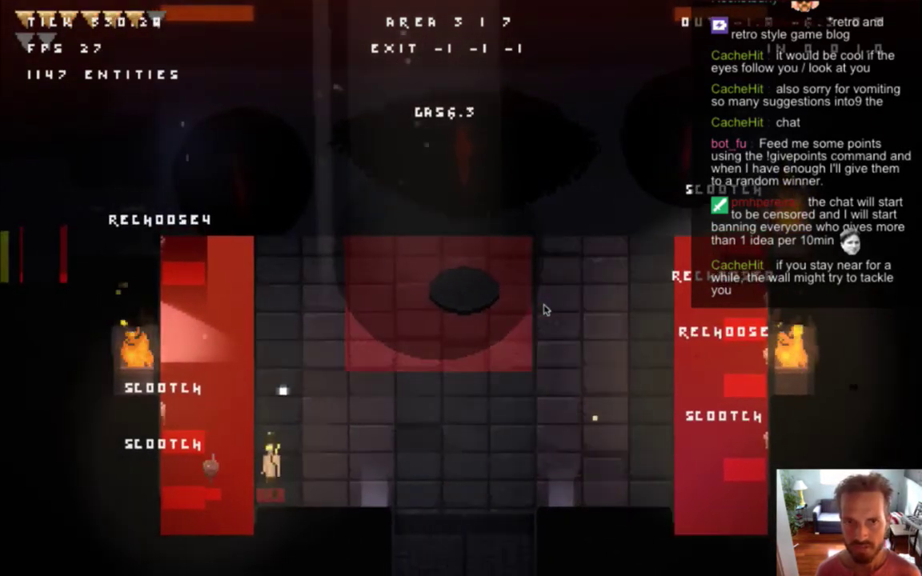
key(w)
key(d)
key(a)
key(w)
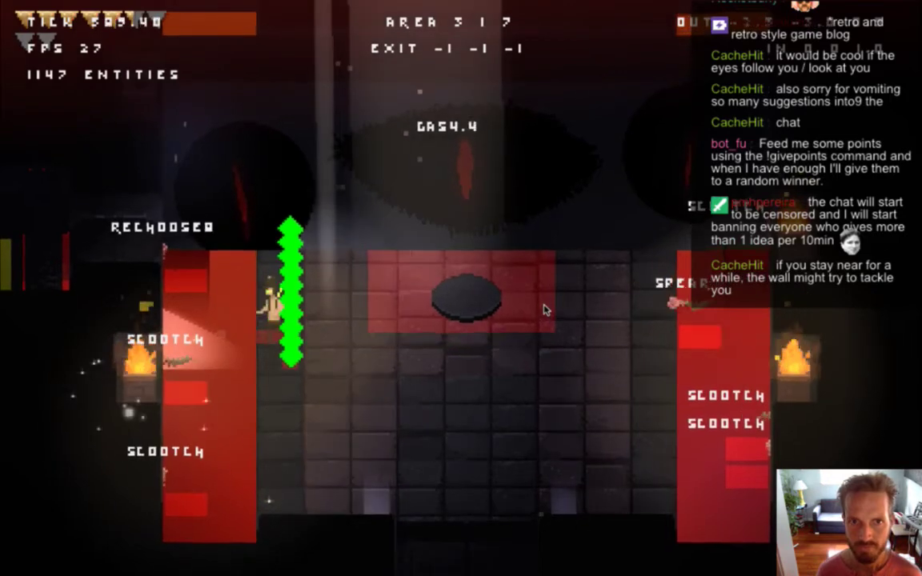
key(d)
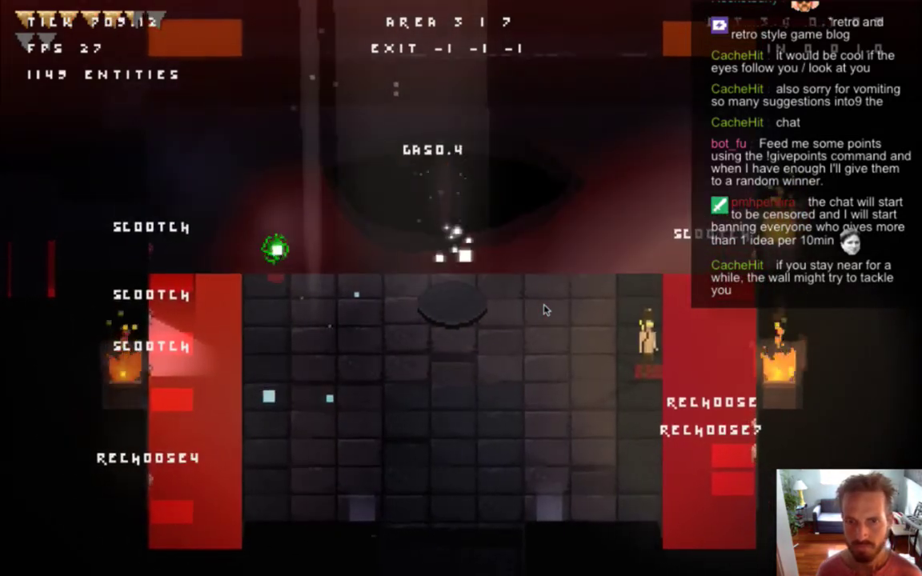
key(super+q)
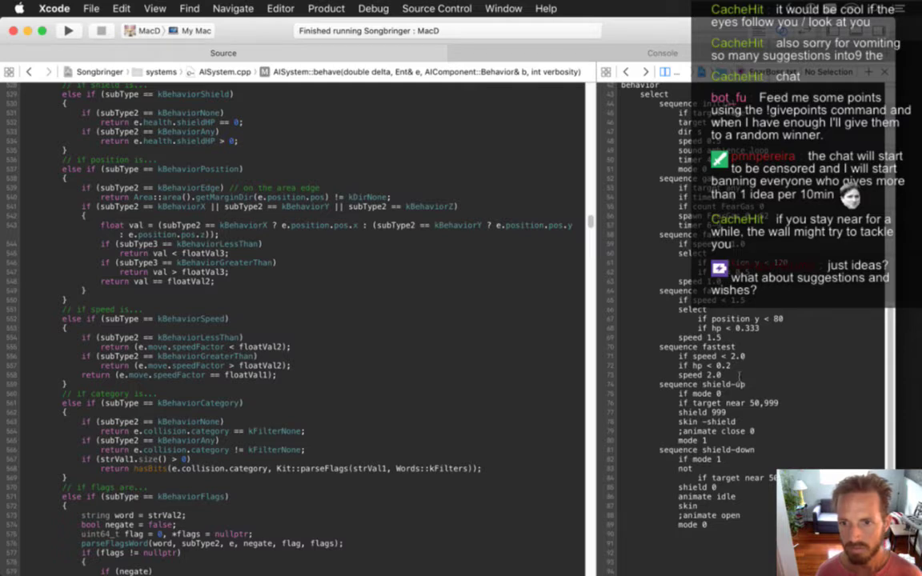
Add a "not" line after "if mode 0" in the shield-up sequence and indent "if target near 50,999" beneath it.
click(735, 394)
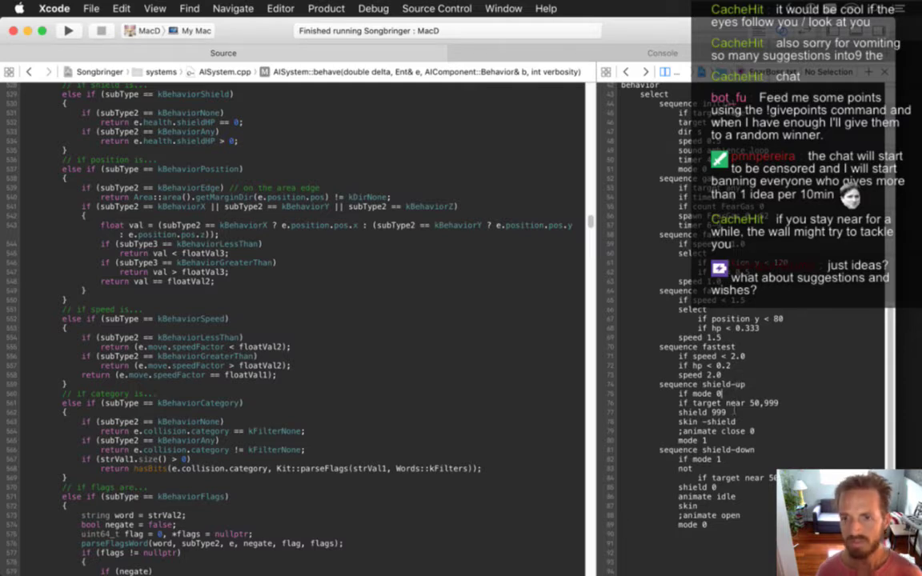
key(Return)
text(not)
key(Right)
key(Tab)
Delete the "not" line from the shield-down sequence and outdent its "if target near" condition.
key(Down)
key(Down)
key(Down)
key(Down)
key(Down)
key(Down)
key(Down)
key(Down)
key(Down)
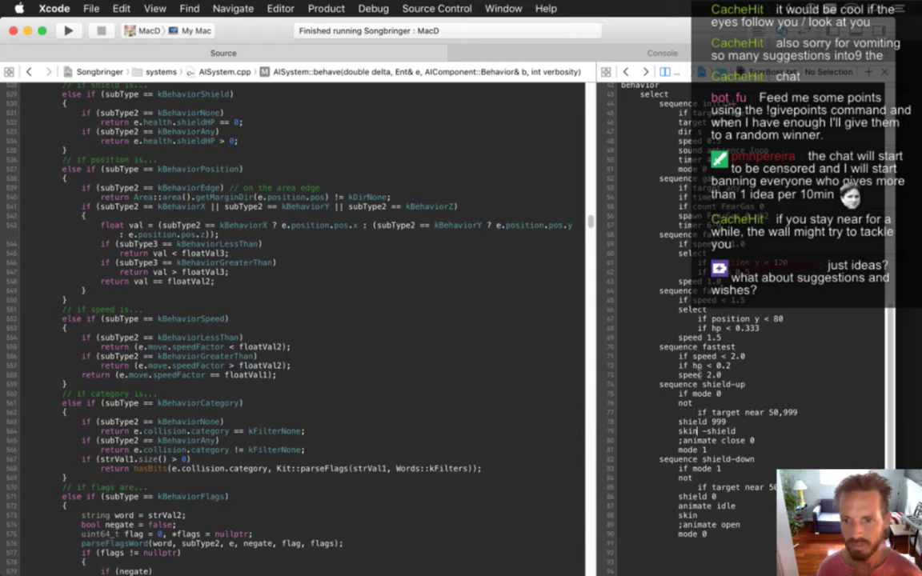
key(Up)
key(Up)
key(super+Left)
key(super+Left)
key(shift+Down)
key(Delete)
key(Delete)
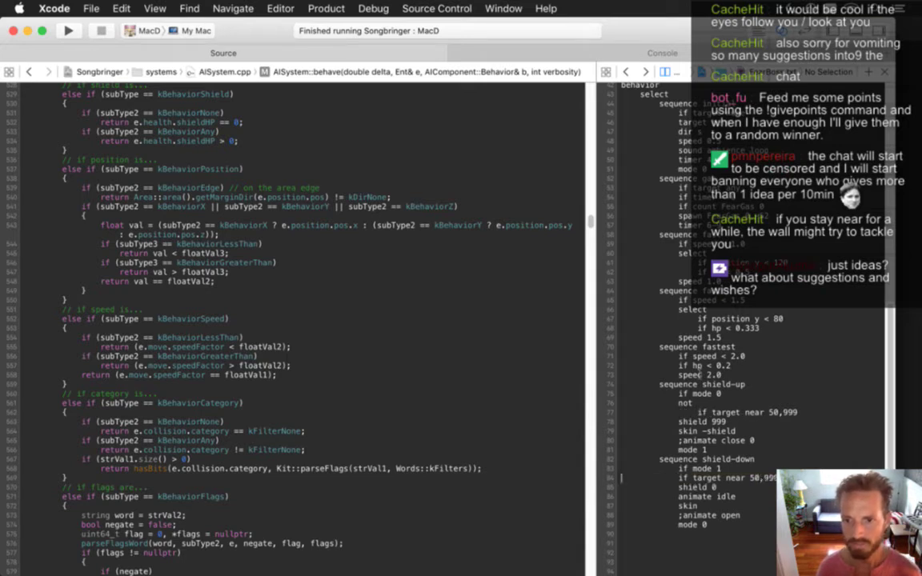
Run the game, move the hero nearer to and across the boss wall to test the inverted shield conditions, and quit.
key(super+r)
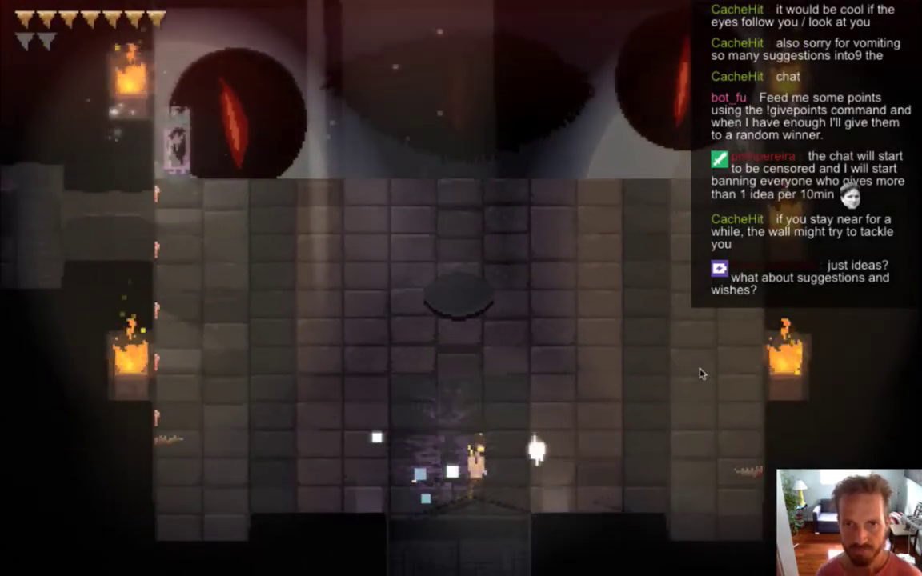
key(Right)
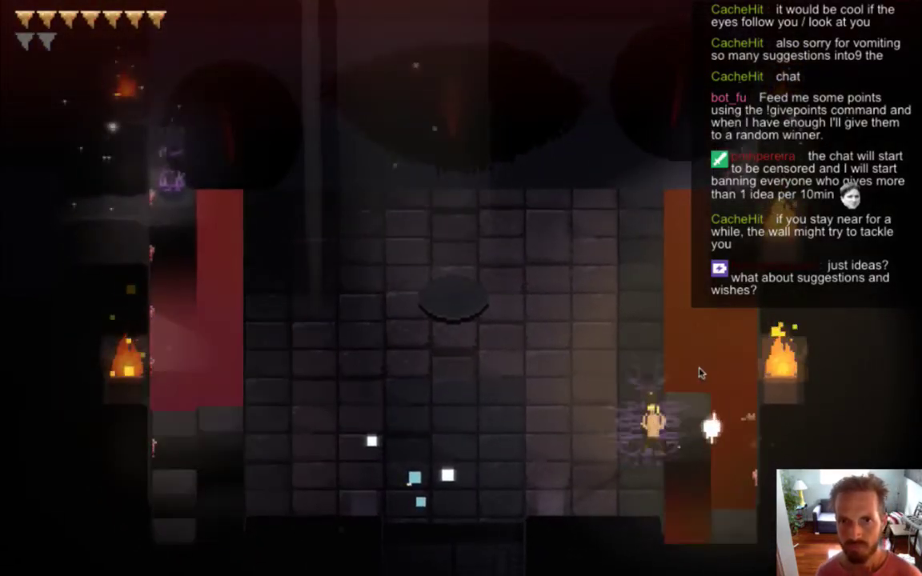
key(a)
key(a)
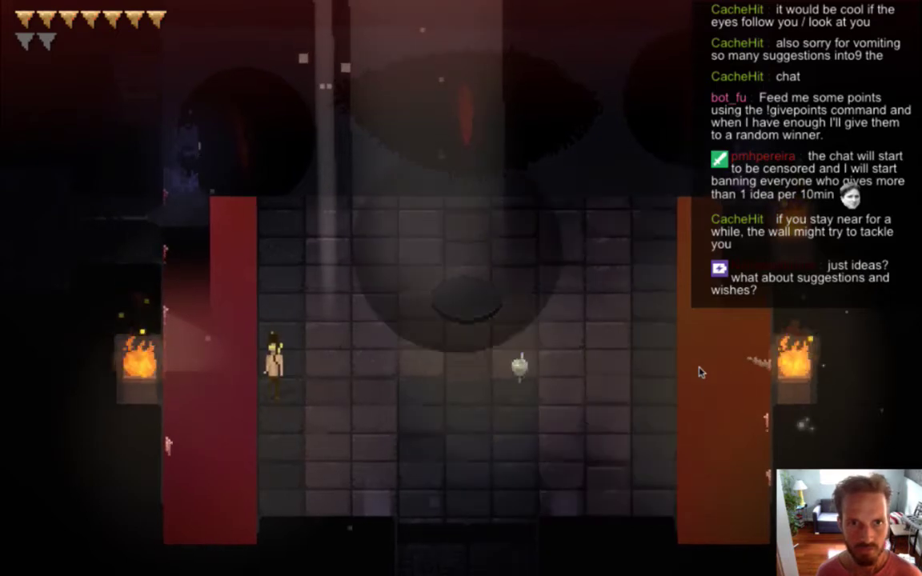
key(d)
key(s)
key(d)
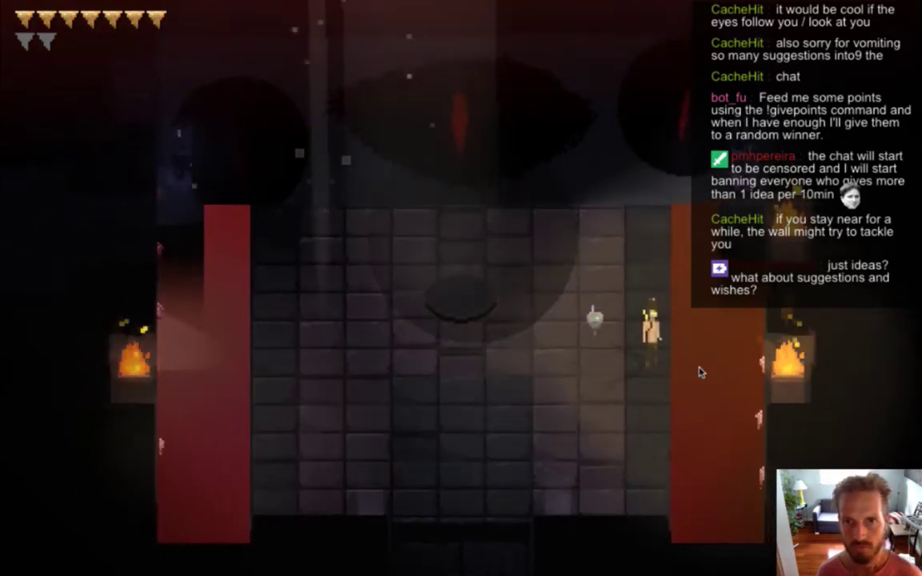
key(a)
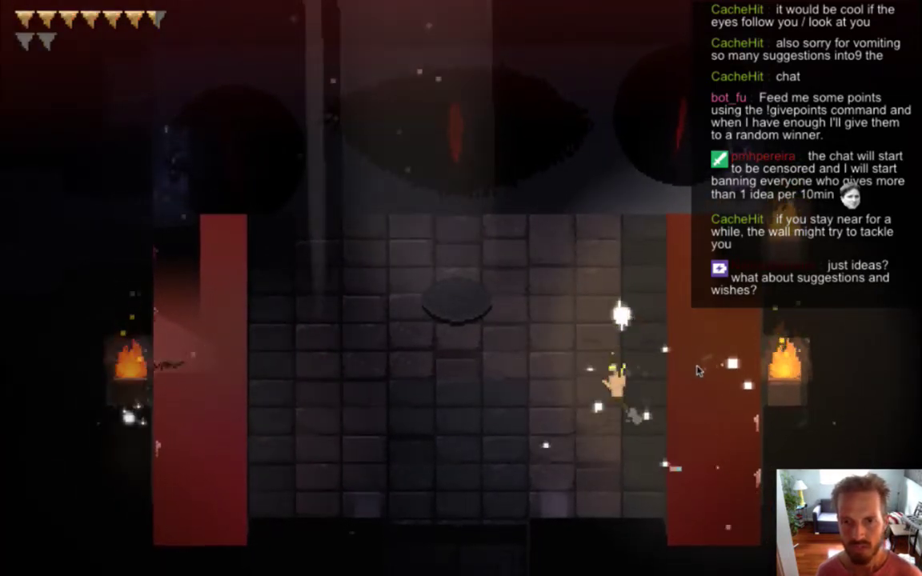
key(a)
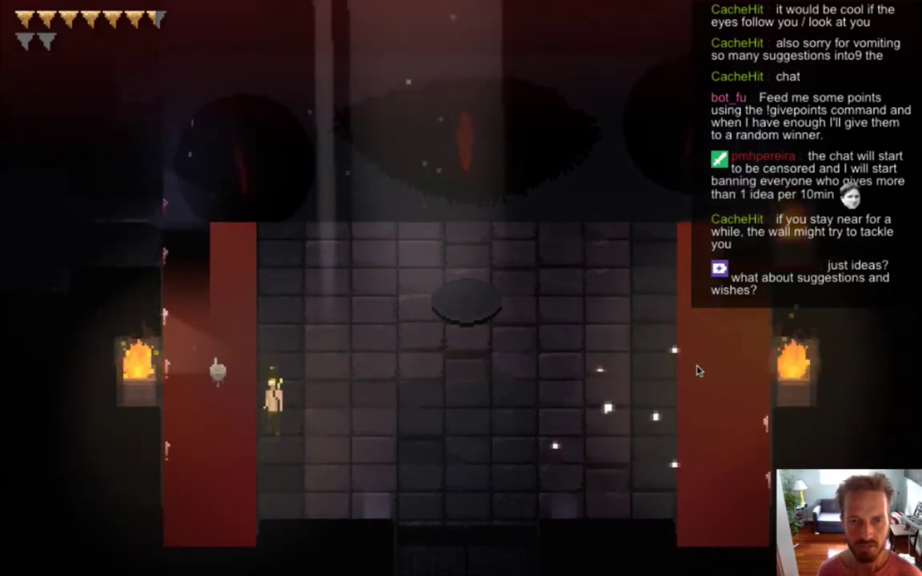
key(super+q)
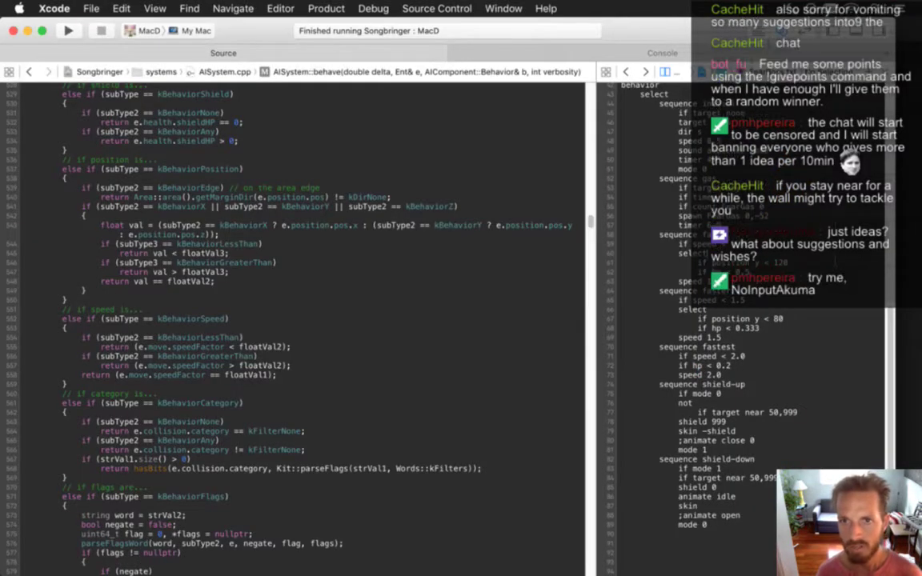
Look back and forth through the previously viewed files for the debug settings.
scroll(835, 260, up, 10)
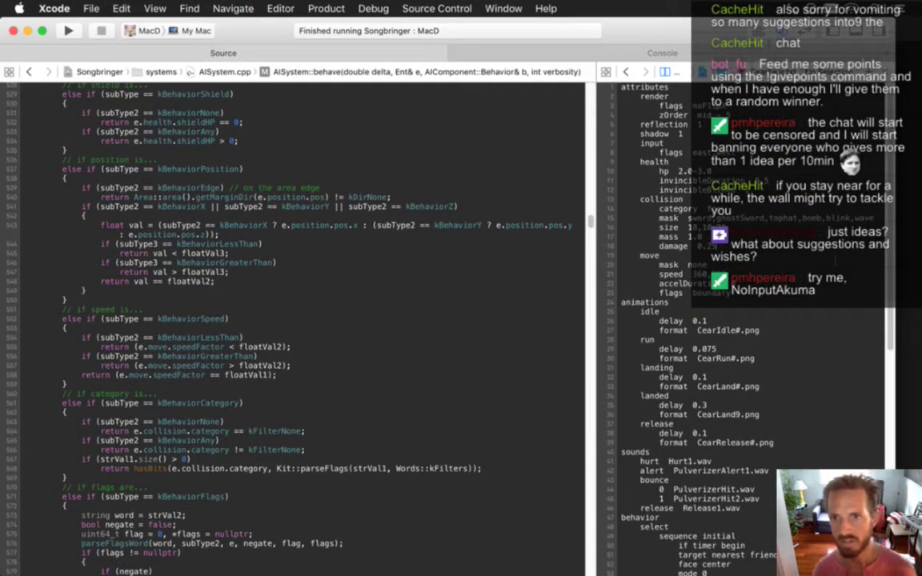
key(ctrl+super+Left)
key(ctrl+super+Left)
key(ctrl+super+Left)
key(ctrl+super+Left)
key(ctrl+super+Left)
key(ctrl+super+Left)
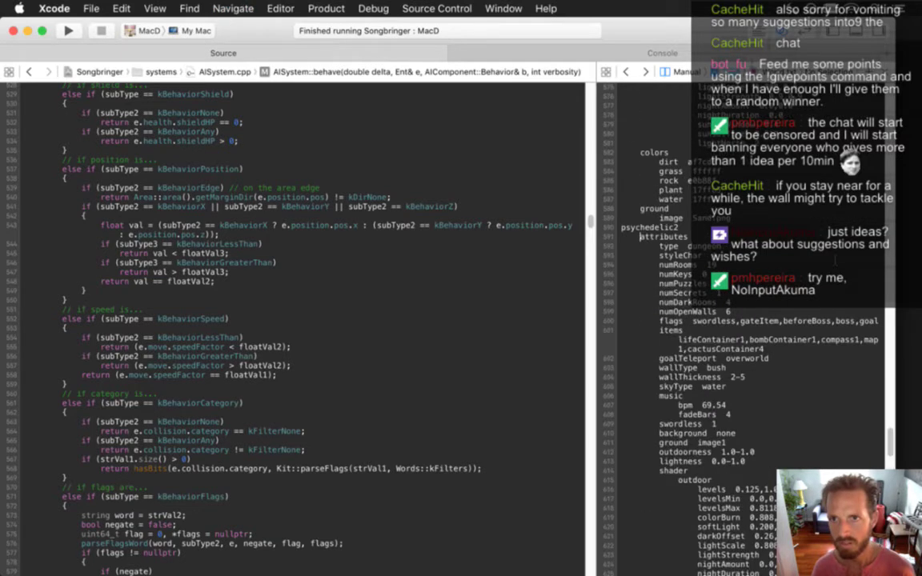
key(ctrl+super+Right)
key(ctrl+super+Right)
key(ctrl+super+Right)
key(ctrl+super+Right)
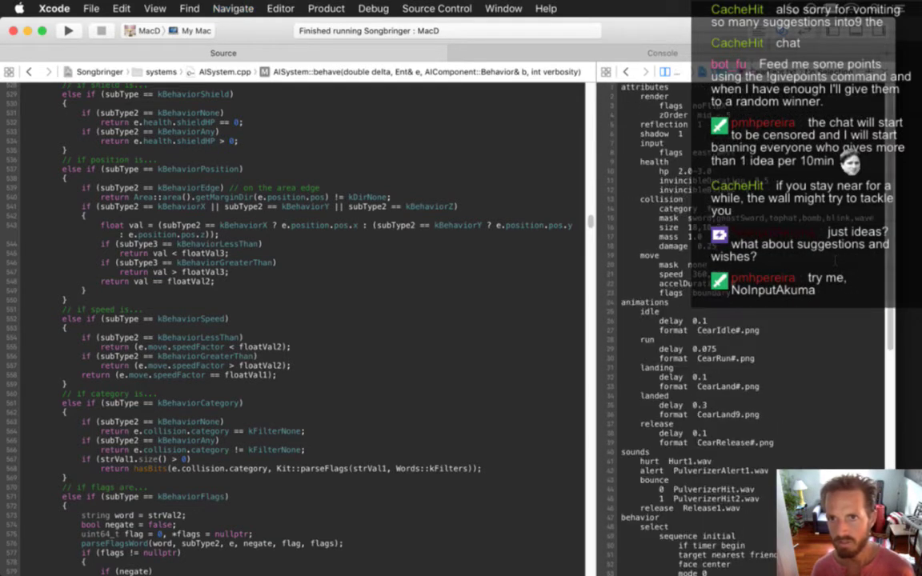
Open the recent file Saves.txt, set drawDebug to 2 under settings-mac, save it, and run the game.
click(607, 71)
mouse_move(634, 88)
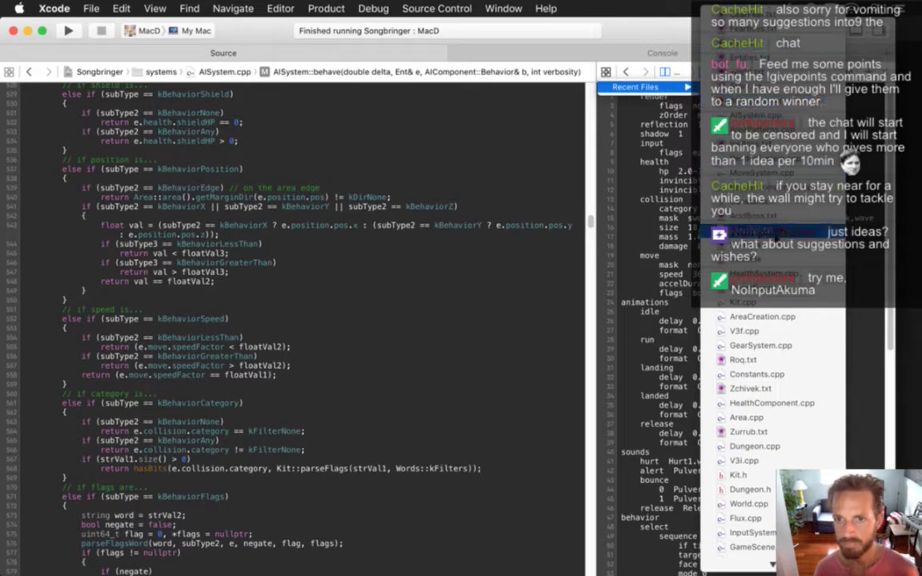
click(697, 210)
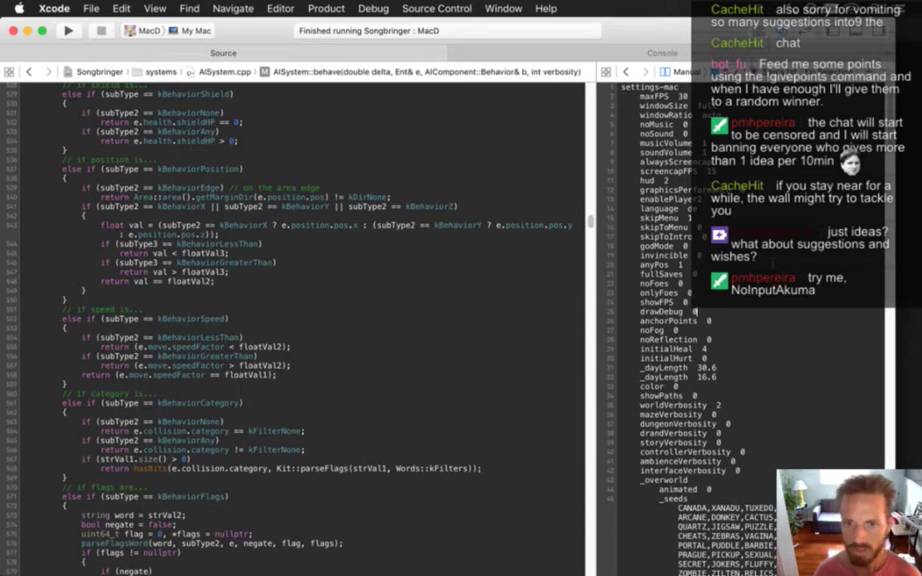
key(super+s)
key(super+r)
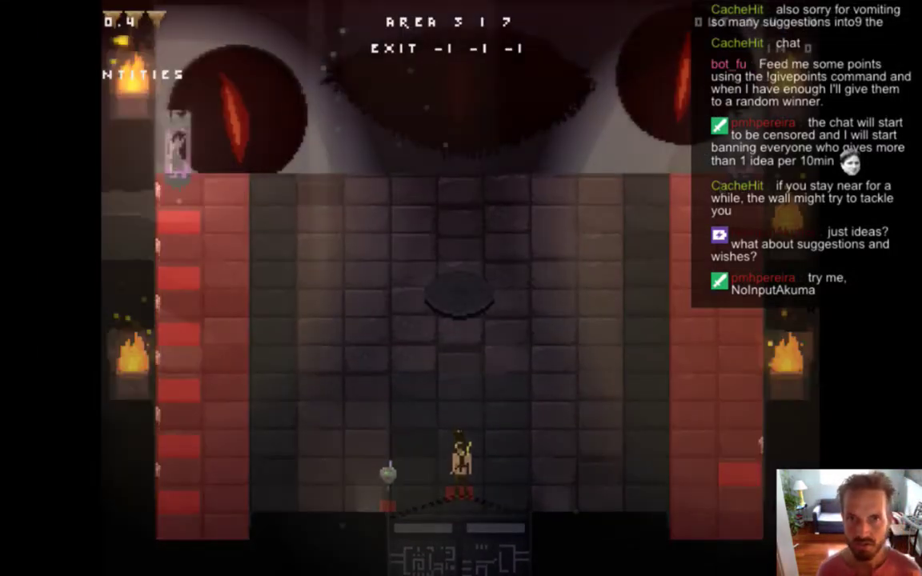
Move the hero toward the wall with the debug overlay on to check the boss's shield sequences, and quit the game.
key(Right)
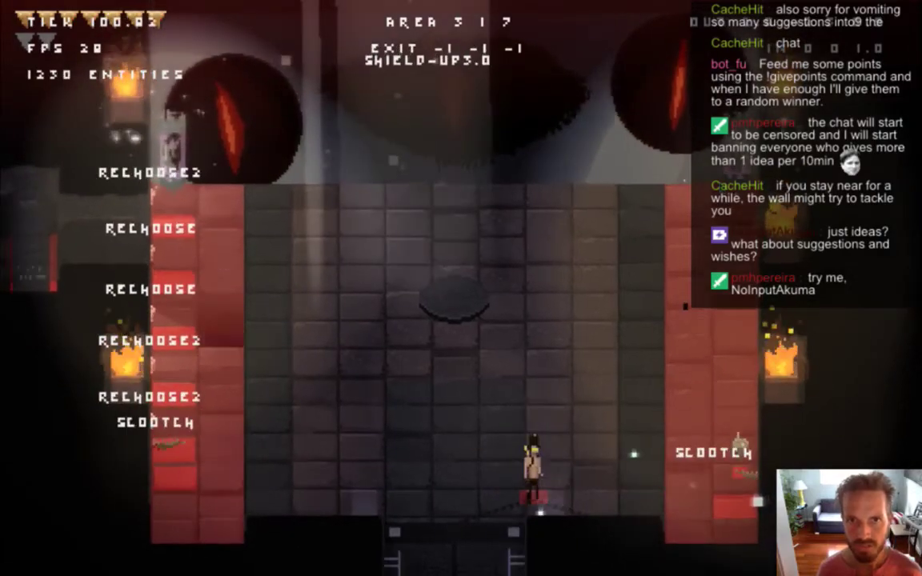
key(Right)
key(Up)
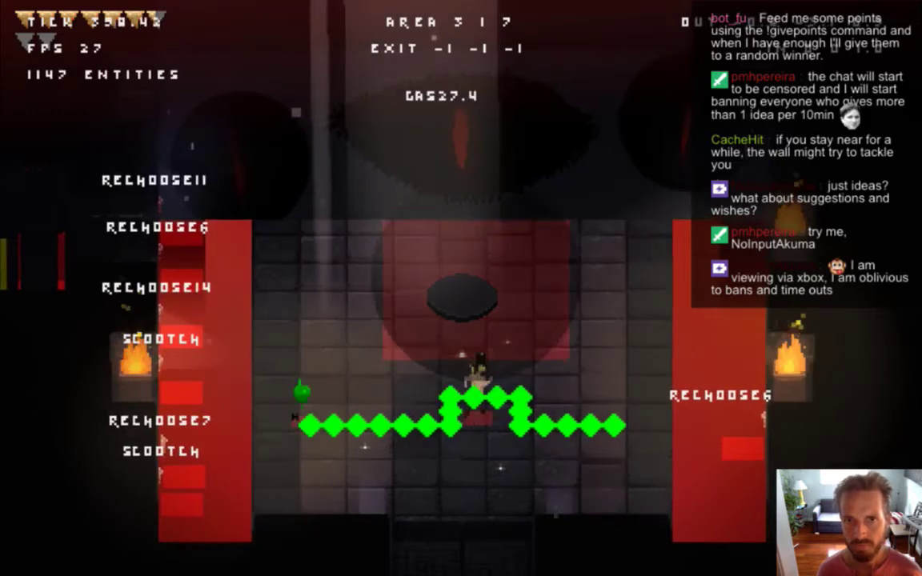
key(super+q)
Look through the settings in Saves.txt, return to FearBoss.txt, and examine its idle-shield animation entry.
click(788, 358)
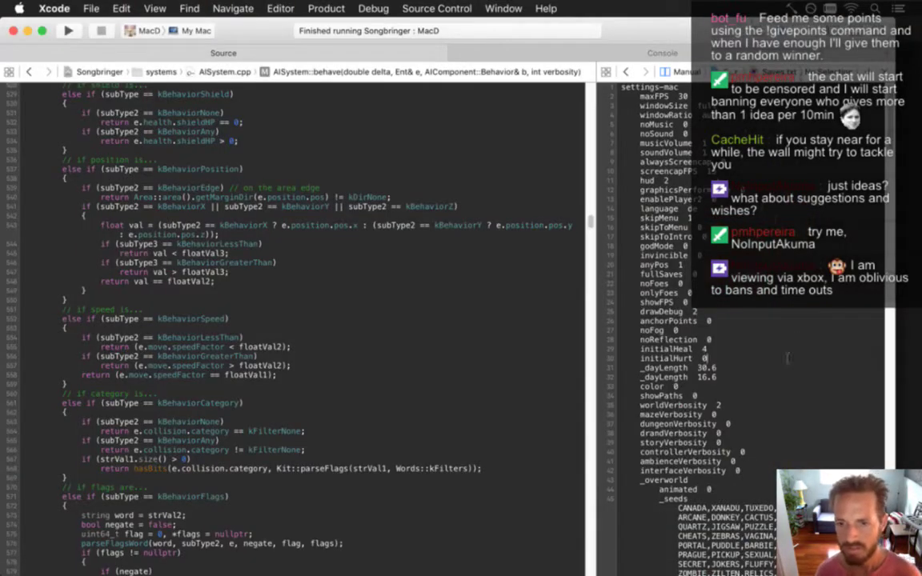
scroll(787, 358, down, 10)
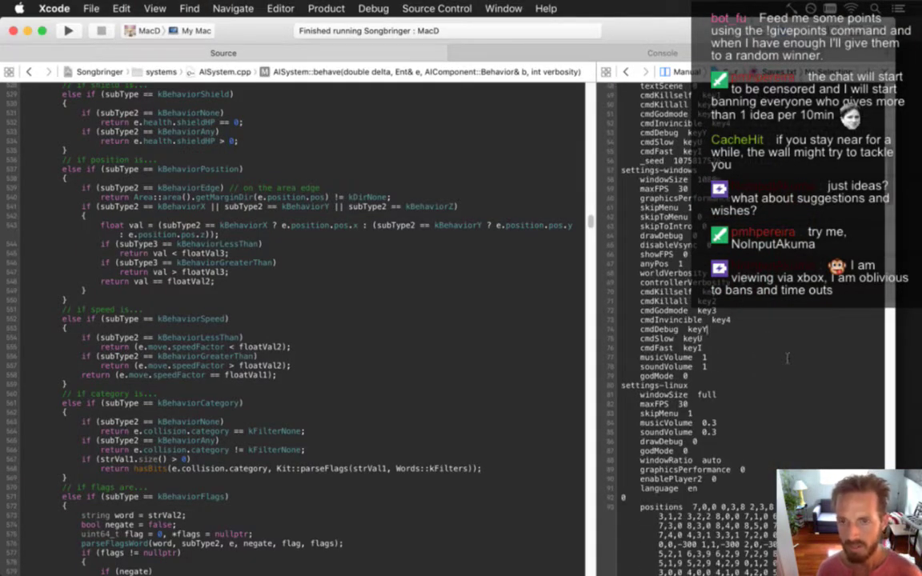
scroll(787, 358, down, 10)
scroll(787, 358, up, 20)
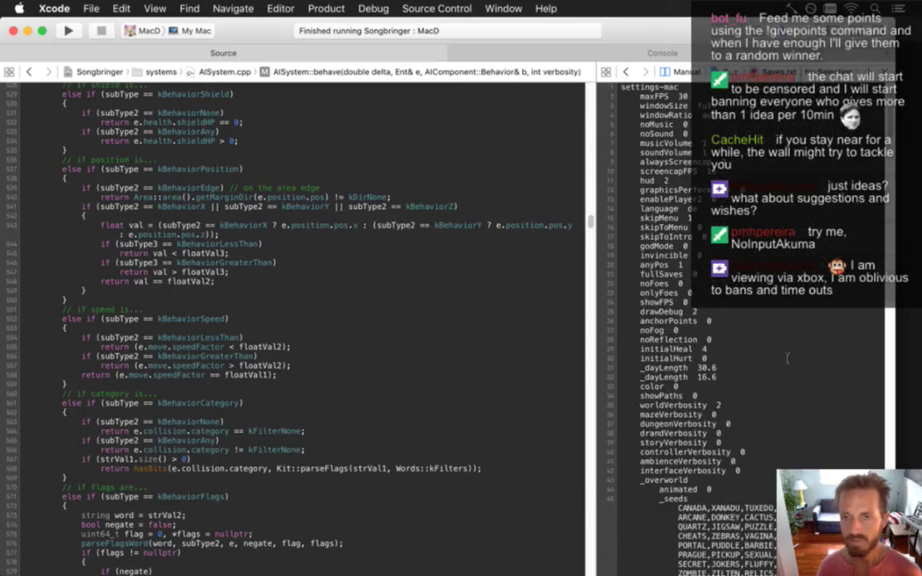
key(ctrl+super+Left)
key(ctrl+super+Left)
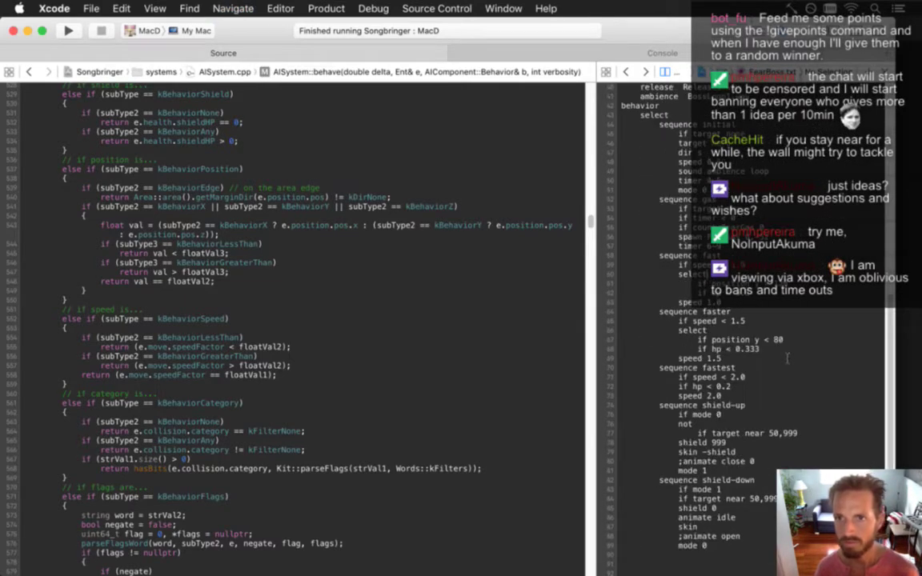
scroll(787, 358, up, 10)
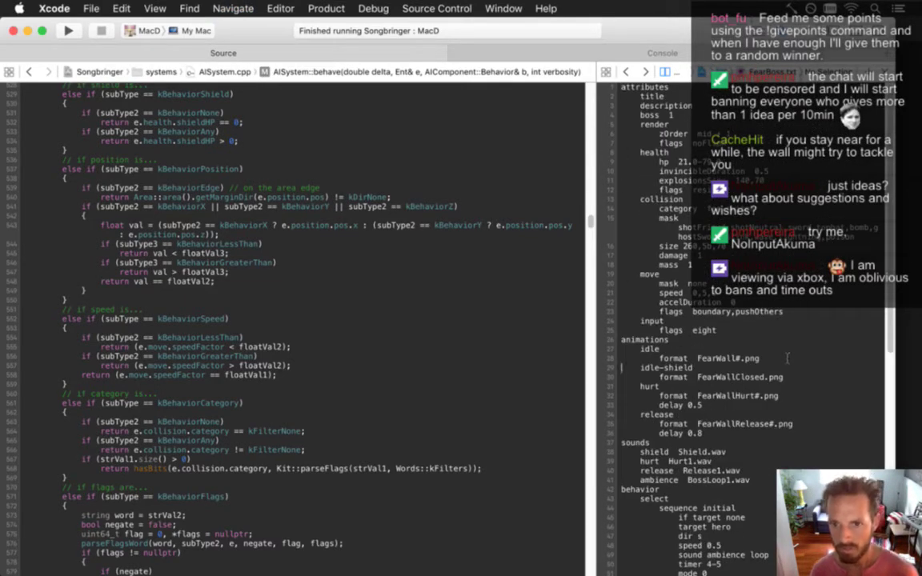
key(shift+Down)
key(shift+Down)
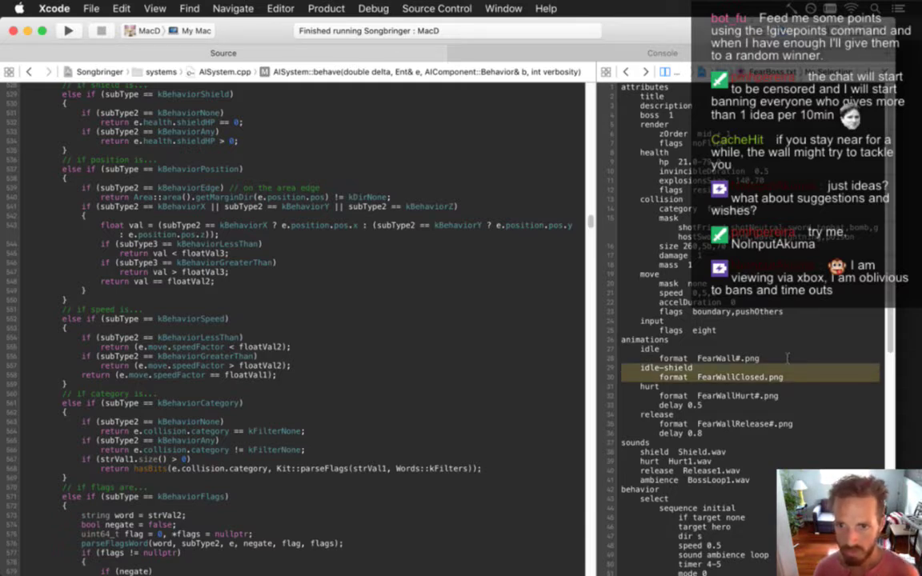
key(Right)
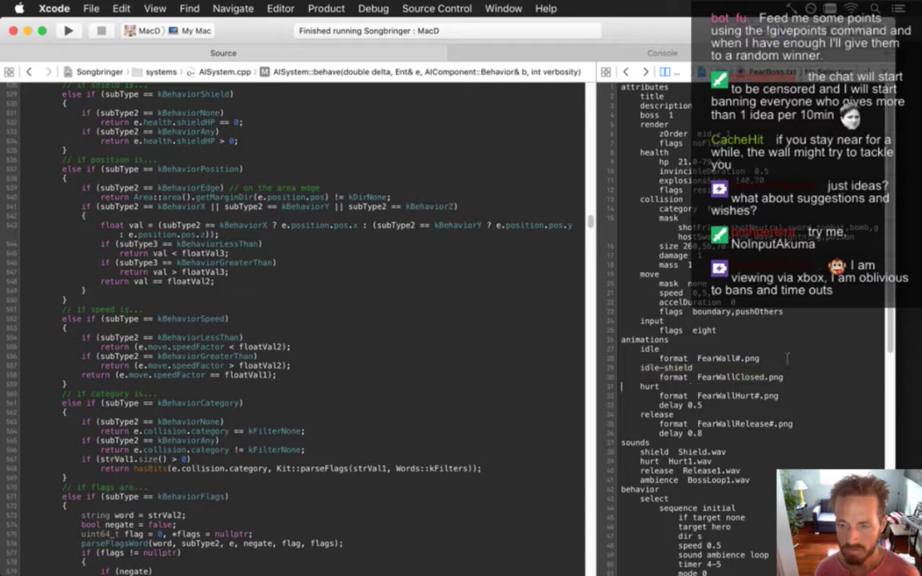
Add an animate idle line after skin -shield in the shield-up sequence of FearBoss.txt.
key(Down)
key(Down)
key(Down)
key(Down)
key(Down)
key(Down)
key(Down)
key(Down)
key(Down)
key(Down)
key(Down)
key(Down)
key(Down)
key(Down)
key(Down)
key(Down)
key(Down)
key(Down)
key(Down)
key(Down)
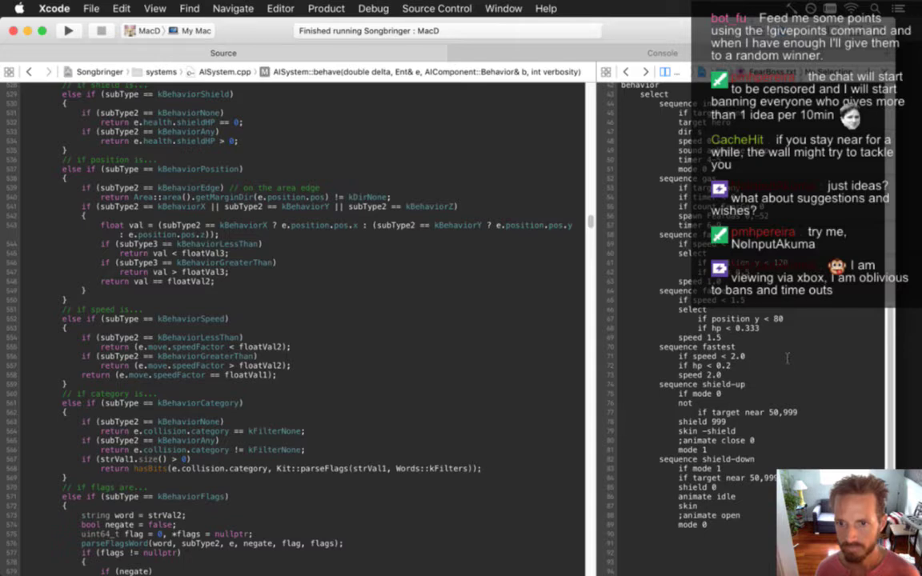
key(Return)
text(animate idle)
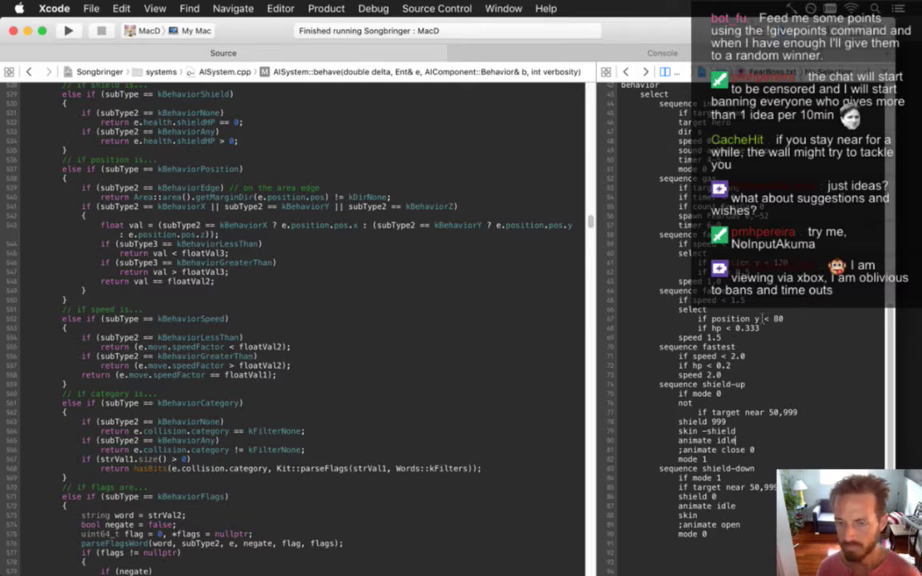
Run the game and move the hero around the arena to watch the wall boss's sequence labels.
key(super+r)
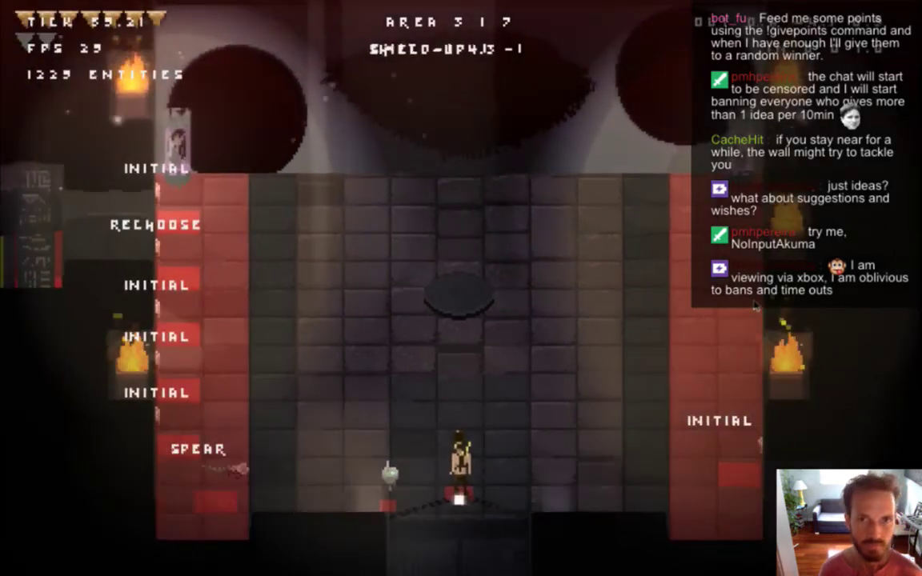
key(Right)
key(Left)
key(Up)
key(Left)
key(space)
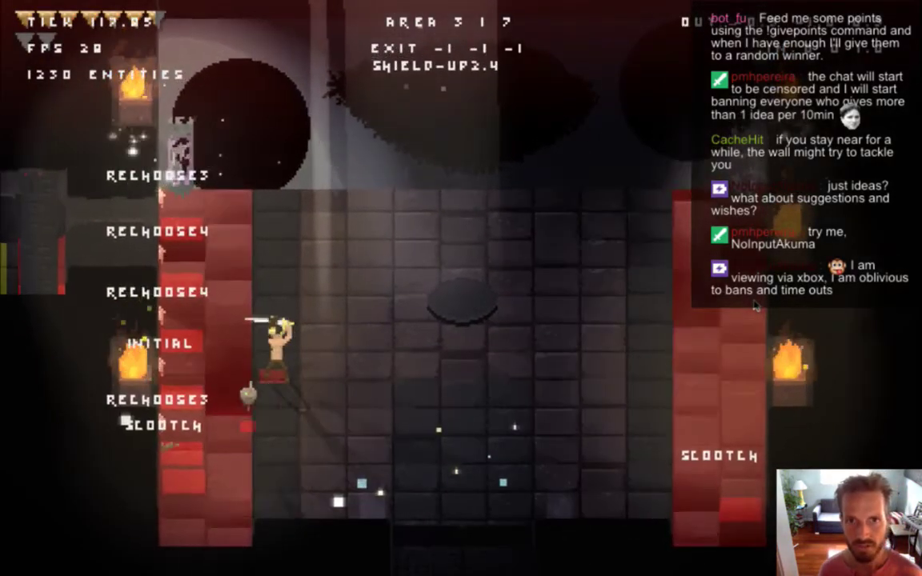
key(Right)
key(Right)
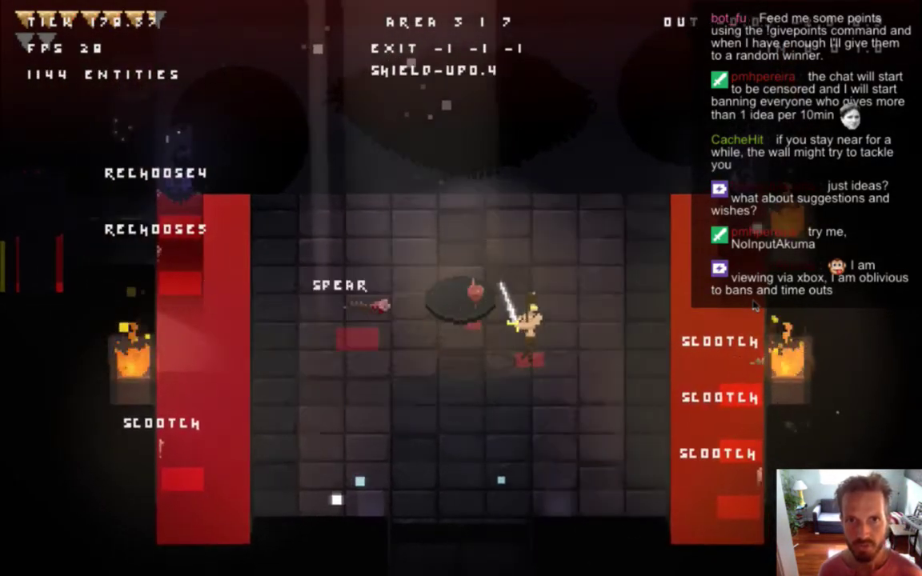
key(Left)
key(Up)
key(Right)
key(Down)
key(Left)
key(Down)
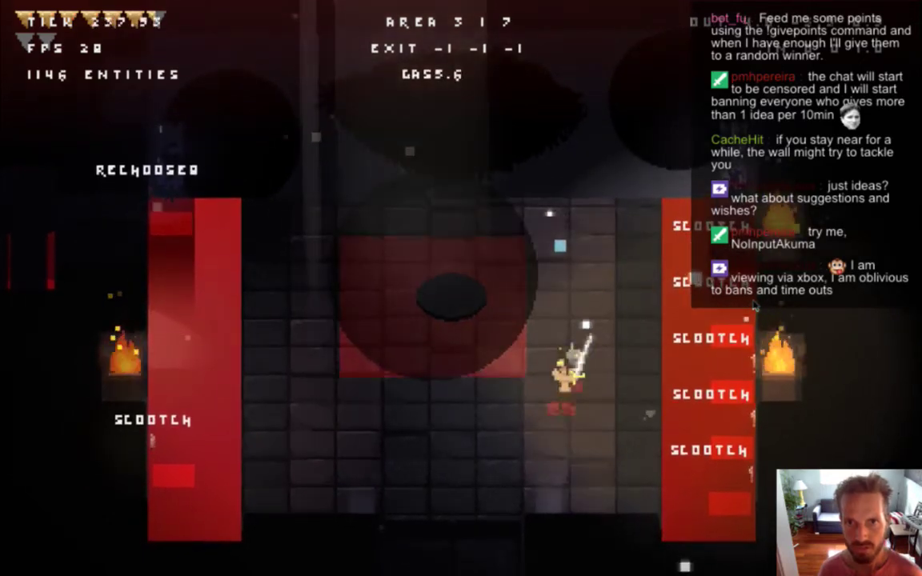
key(Down)
key(Right)
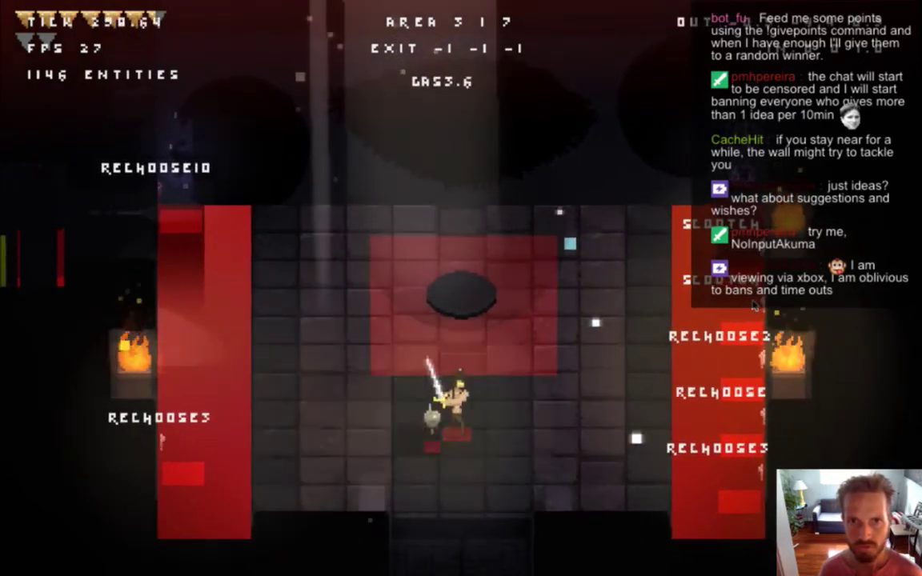
key(space)
key(Left)
key(Up)
key(Right)
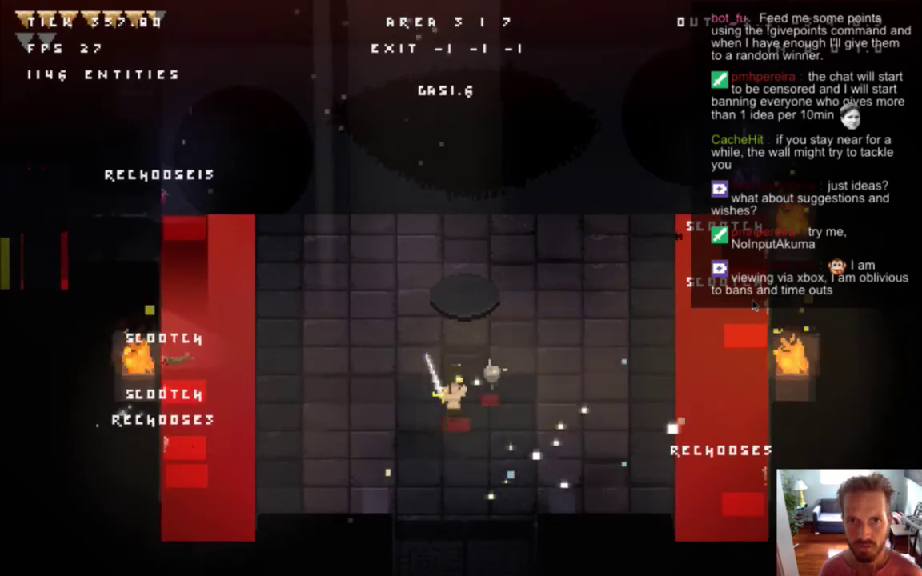
Move the hero up to the wall, strike it repeatedly with the sword to check its eye and shield, and quit the game.
key(Up)
key(Up)
key(space)
key(space)
key(space)
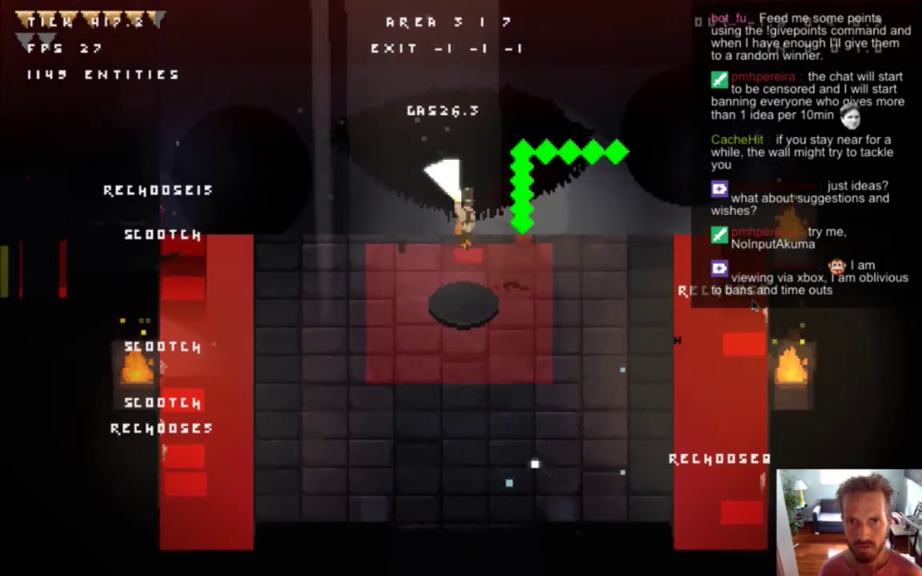
key(Left)
key(space)
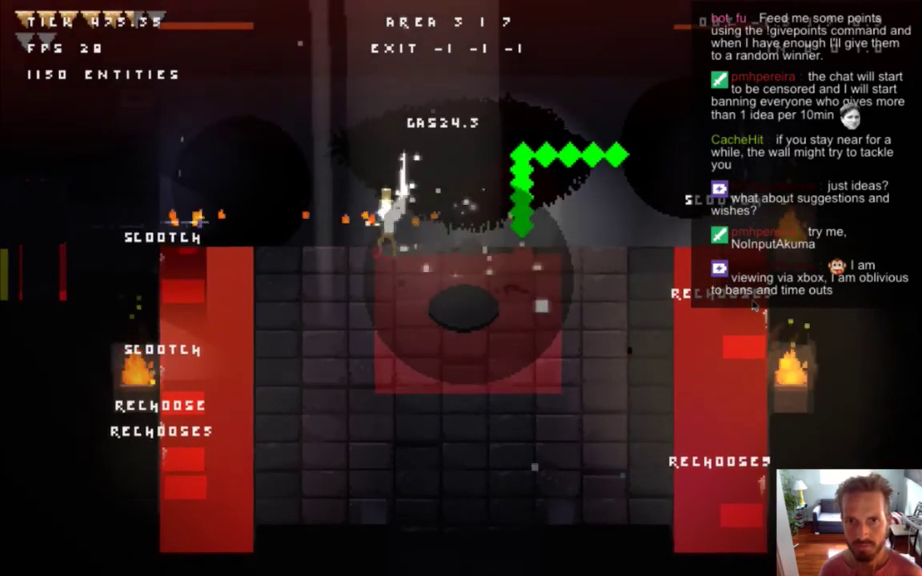
key(Down)
key(space)
key(Up)
key(space)
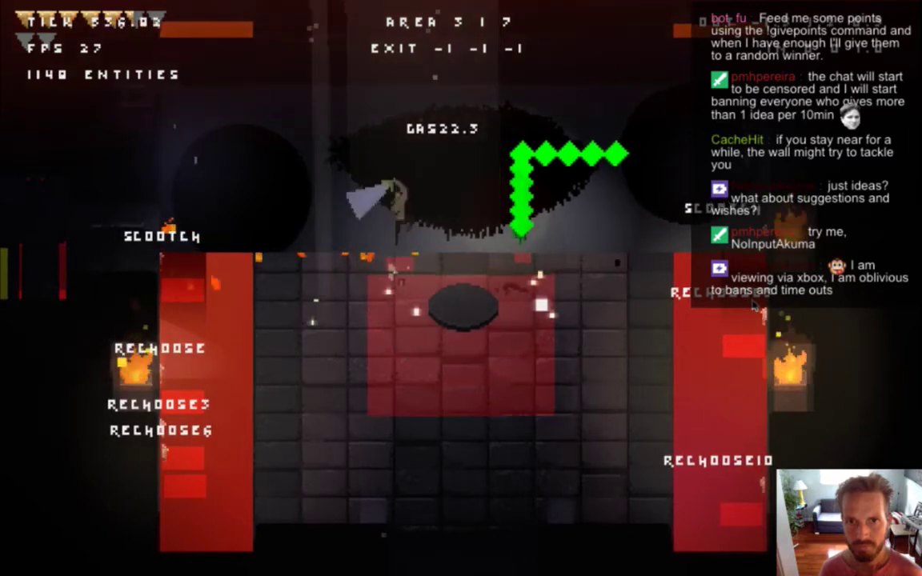
key(Down)
key(Up)
key(space)
key(Left)
key(space)
key(Right)
key(space)
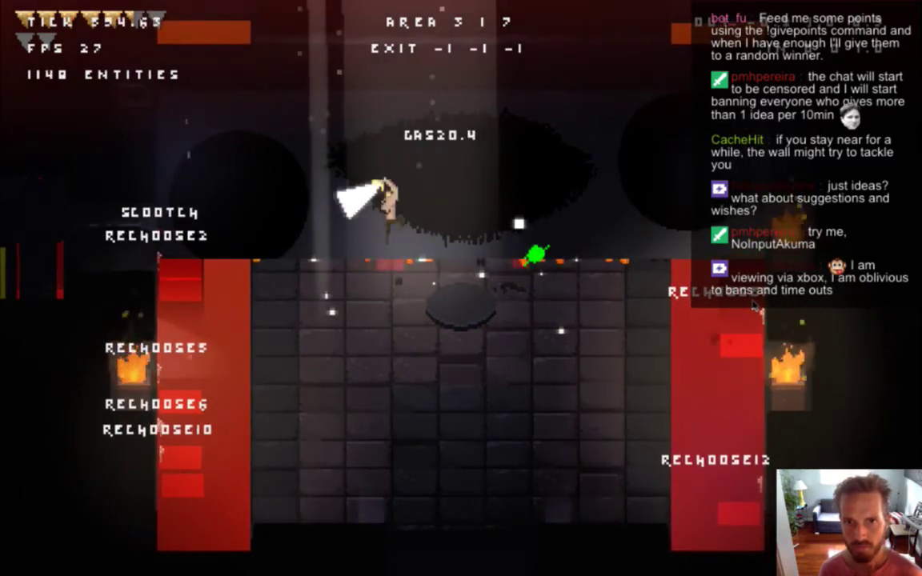
key(Down)
key(space)
key(super+q)
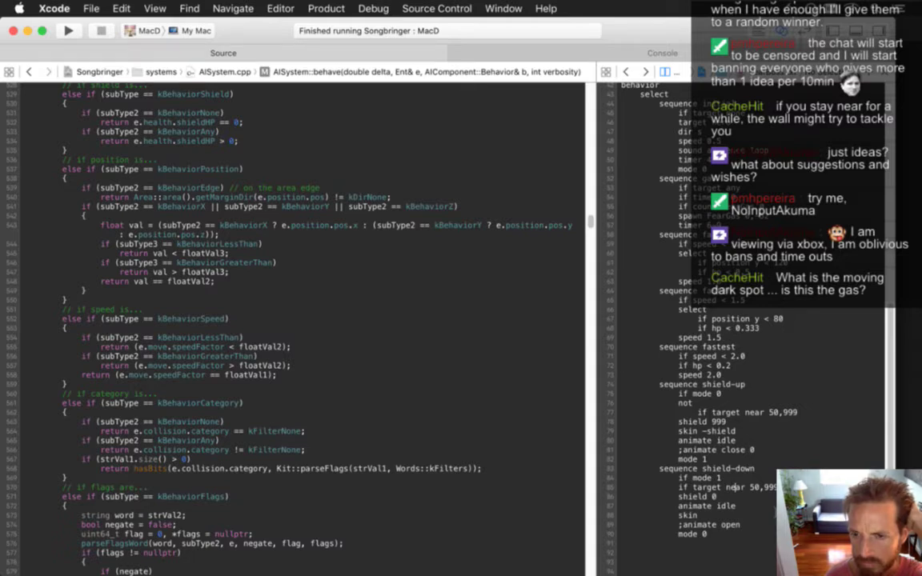
Search AISystem.cpp for viornear and examine the target near/far distance check.
click(317, 350)
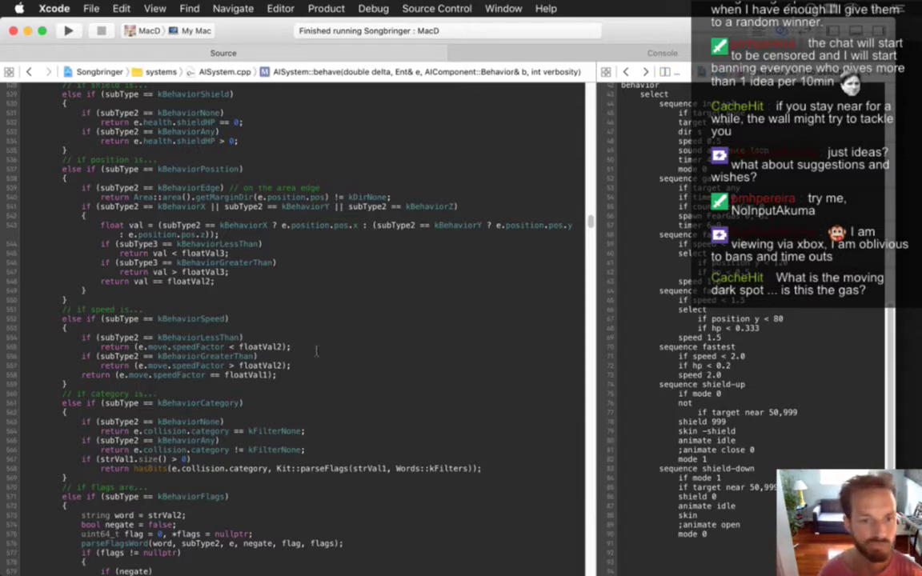
key(super+Up)
key(super+f)
text(viorn)
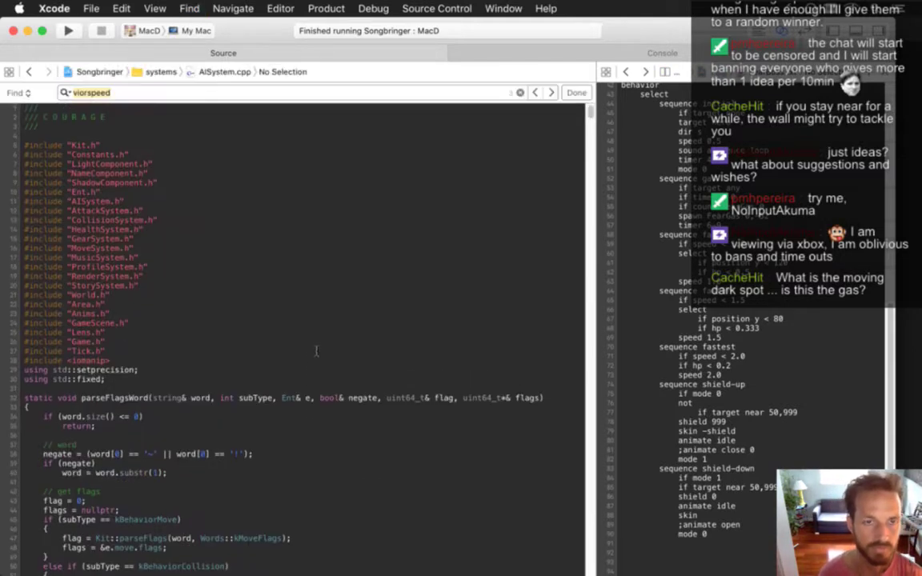
text(ear)
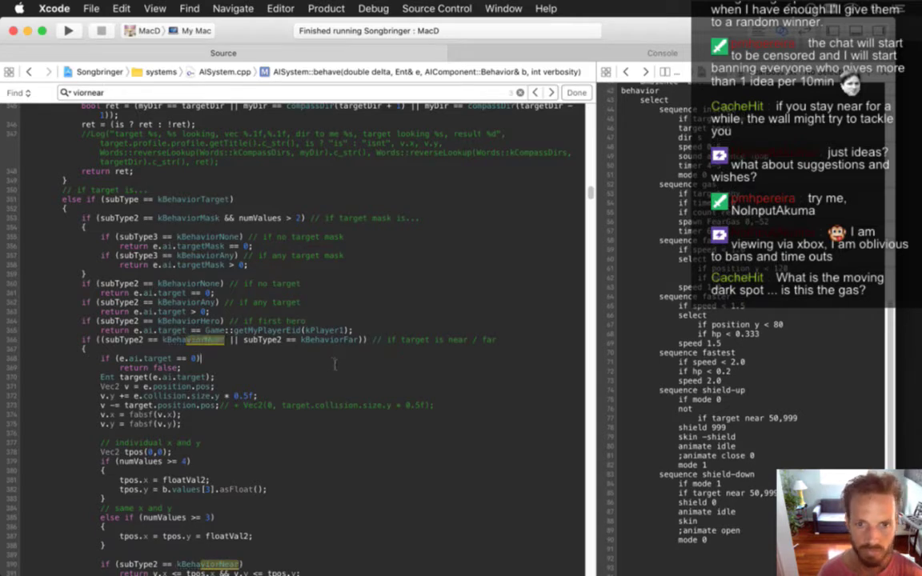
key(Escape)
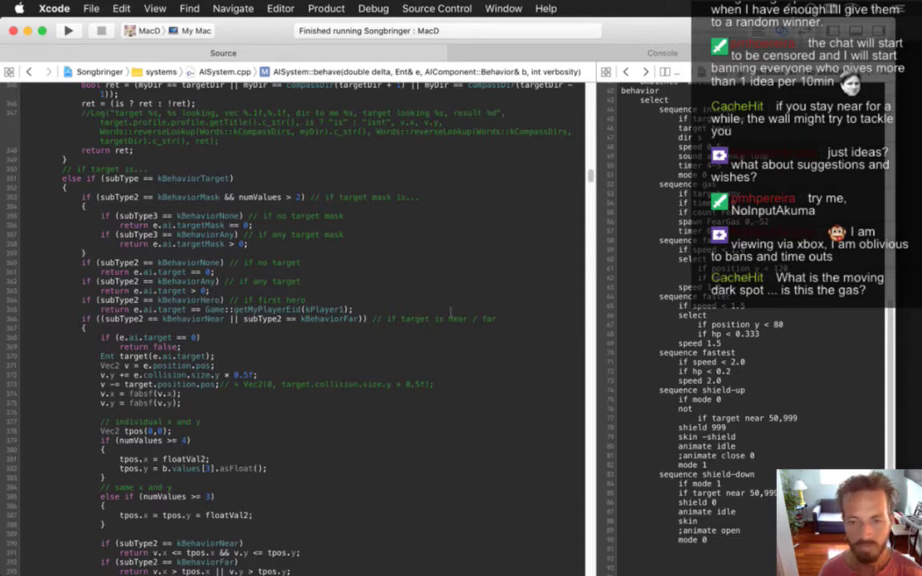
Move the skin line above animate idle in the shield-down sequence, then run the game to test it and quit.
click(732, 520)
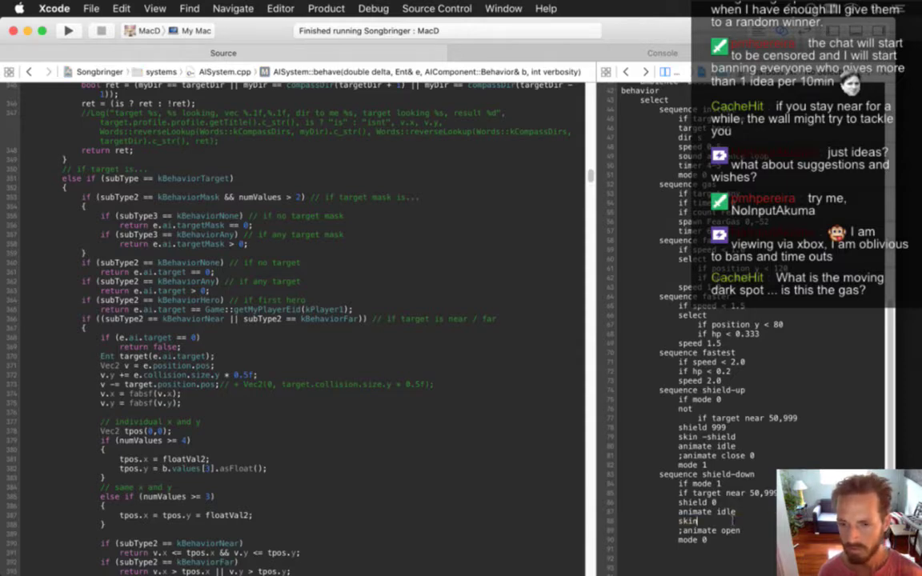
key(super+alt+bracketleft)
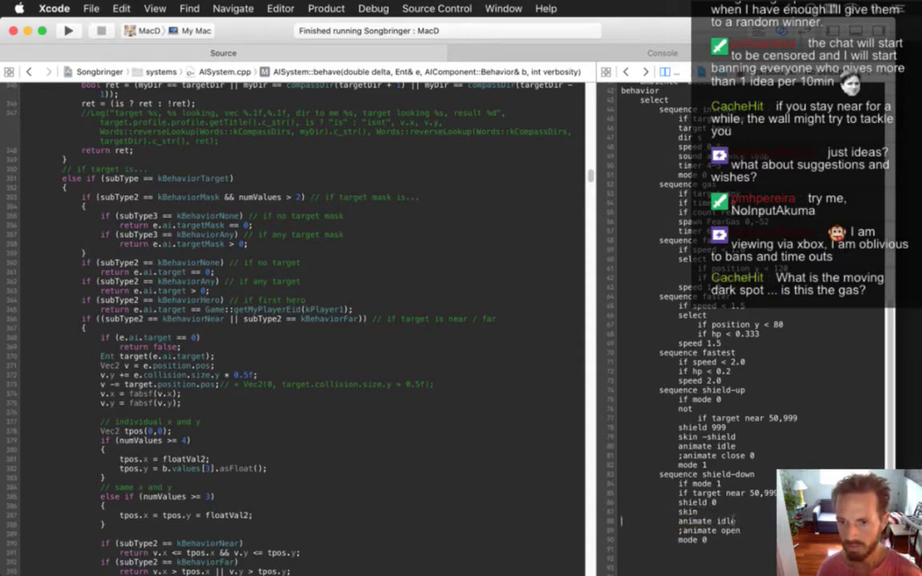
key(super+r)
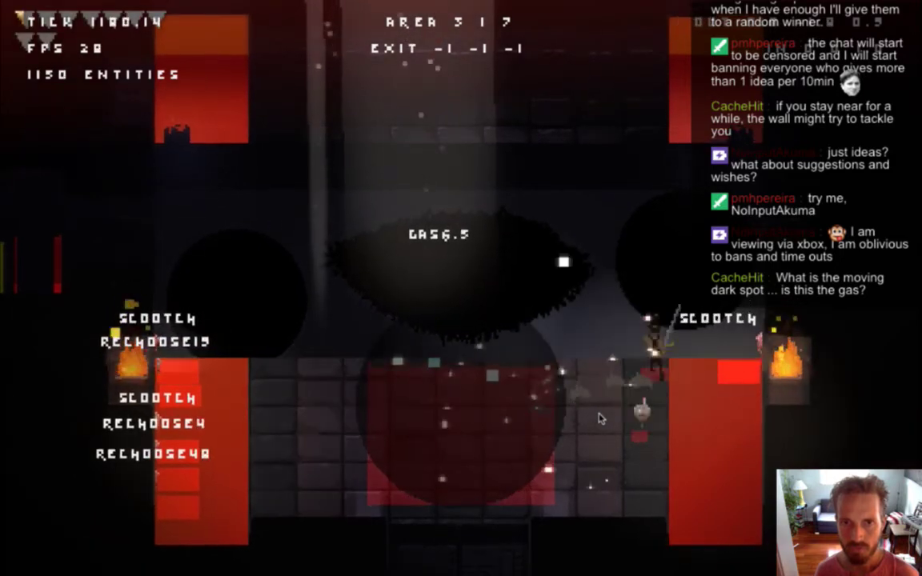
key(super+q)
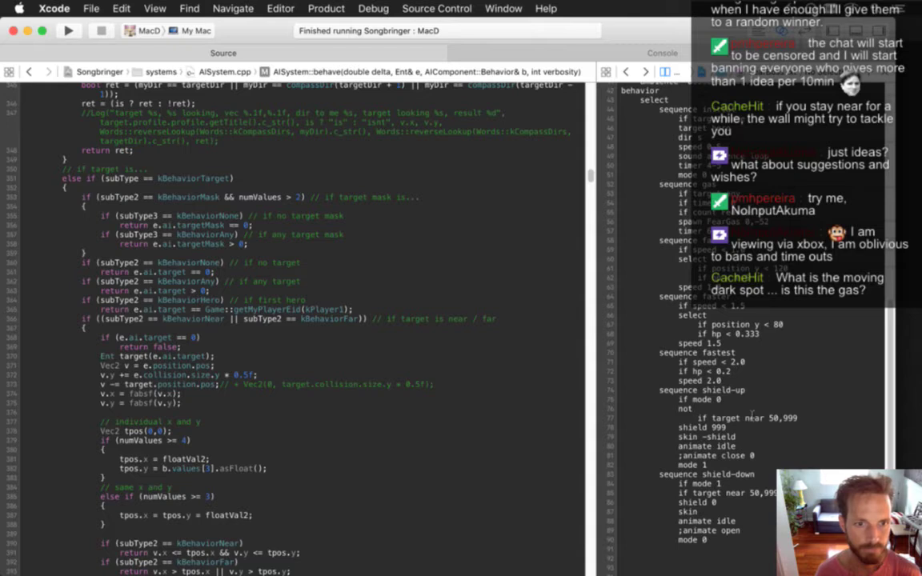
Insert if (e.ai.mode == 1) int as = 1; above the Ent target line with a breakpoint on it, and test-run the game.
click(360, 405)
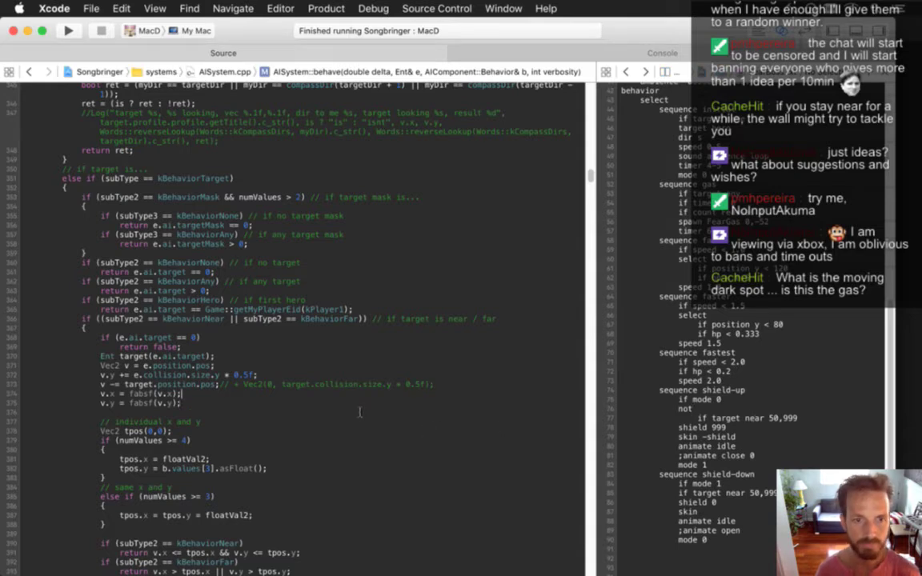
key(Up)
key(super+Left)
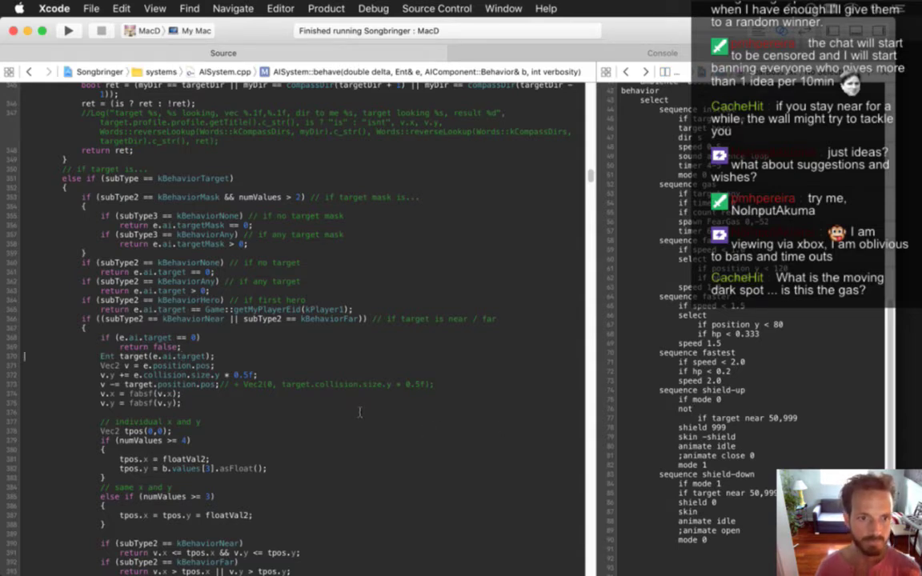
key(Return)
key(Return)
text(if)
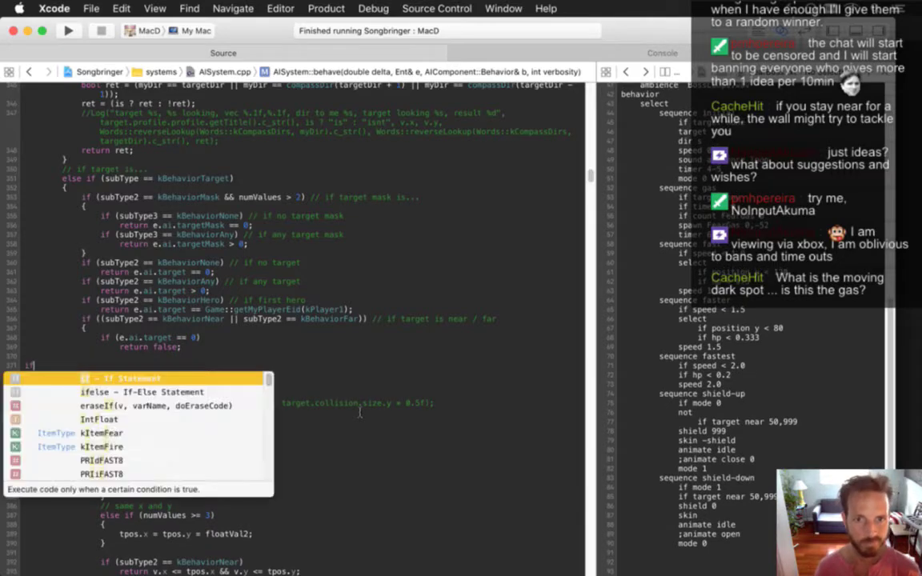
text( (e)
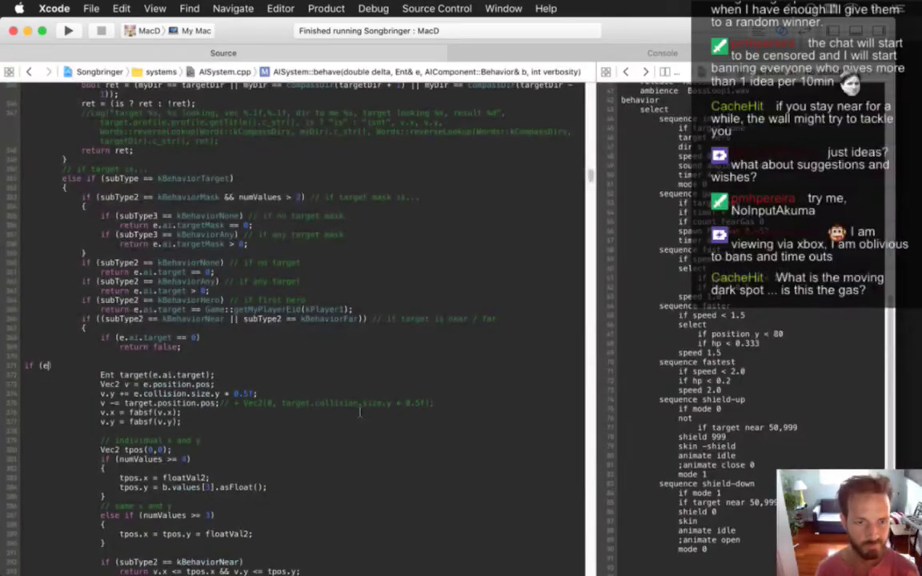
text(.ai.move ==)
key(BackSpace)
key(BackSpace)
key(BackSpace)
key(BackSpace)
key(BackSpace)
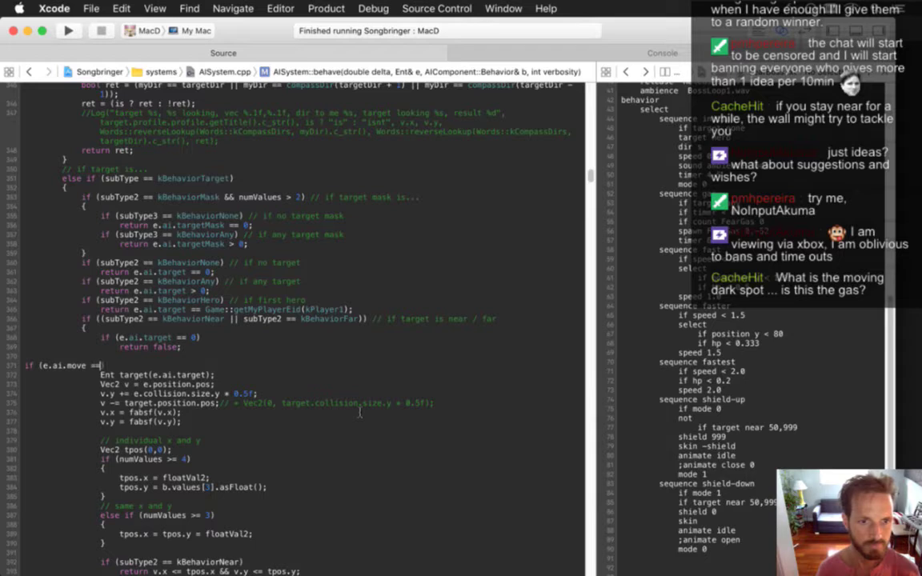
text(== 1)
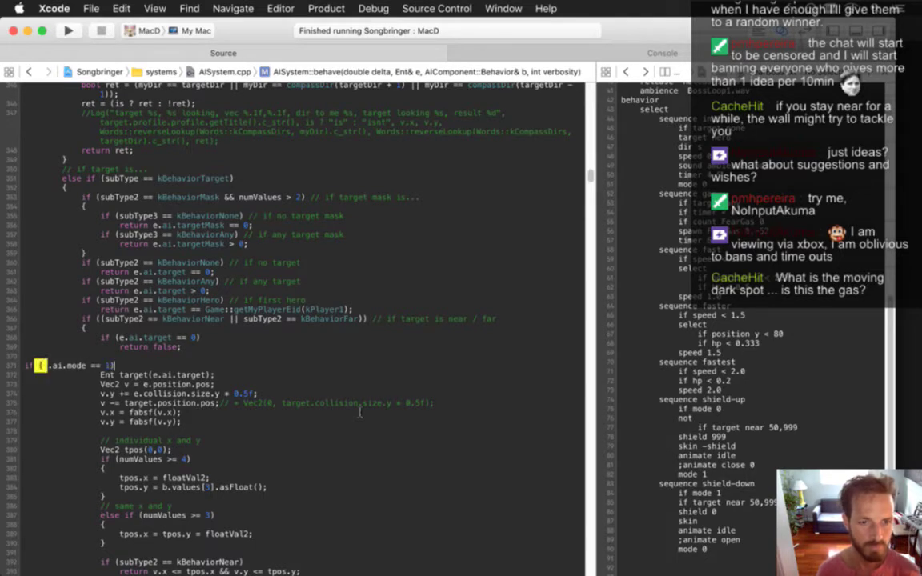
key(Return)
text(int as = 1;)
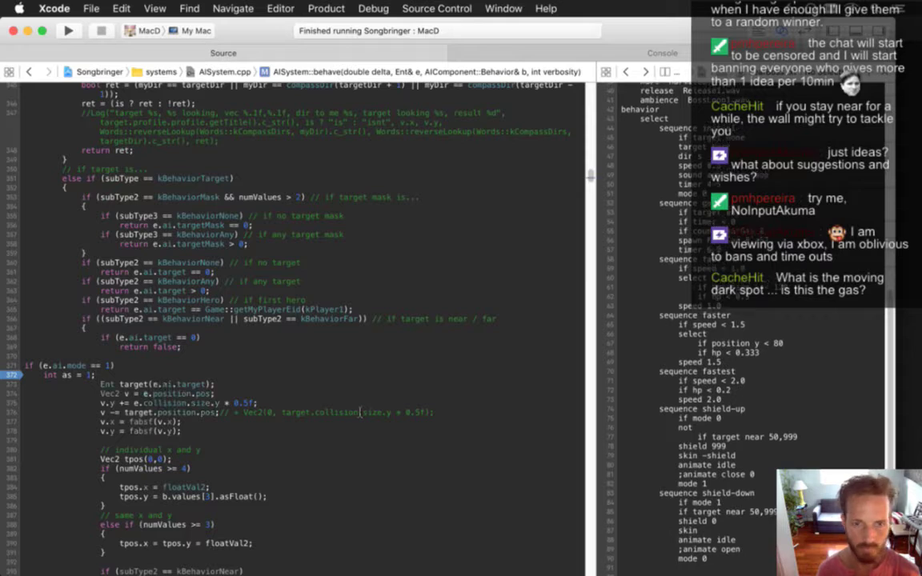
key(super+r)
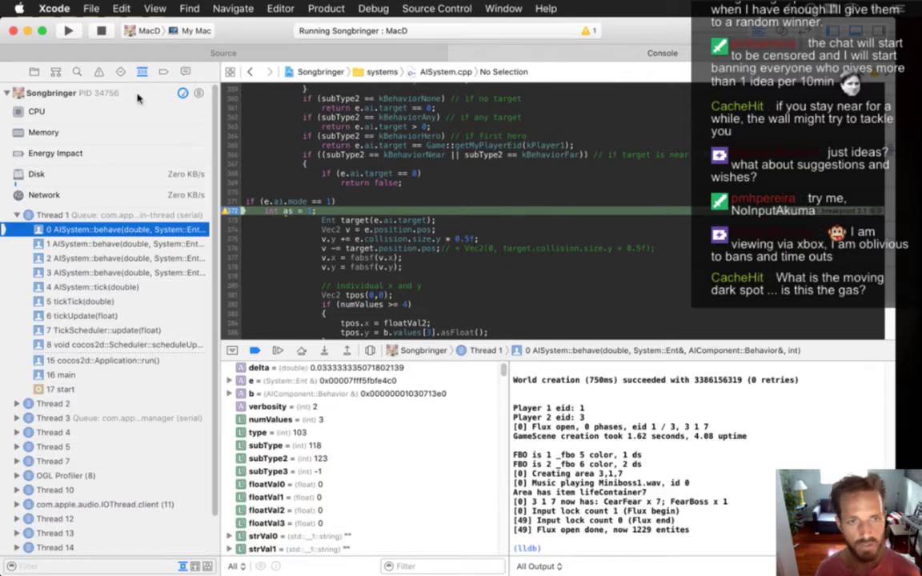
click(100, 32)
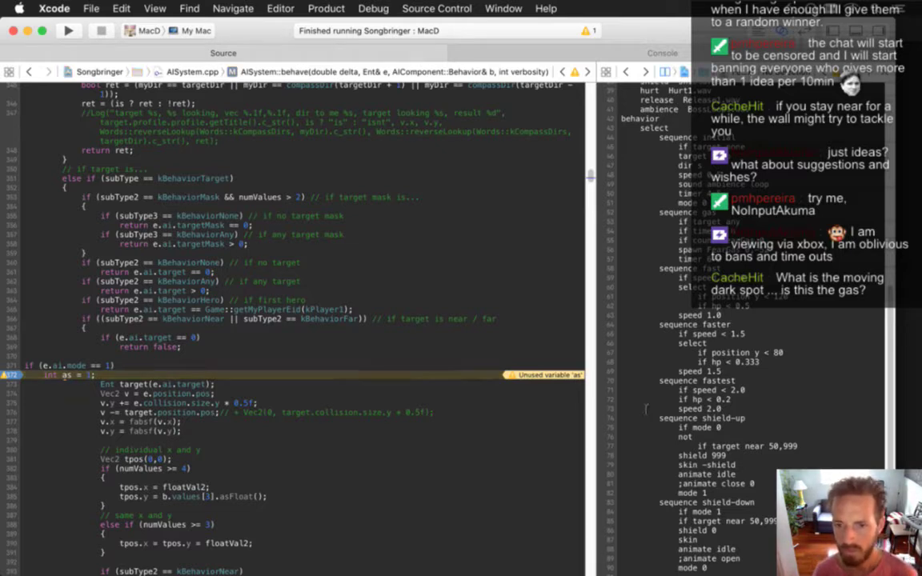
Search FearBoss.txt for mode and go through every place it is checked or set.
key(super+f)
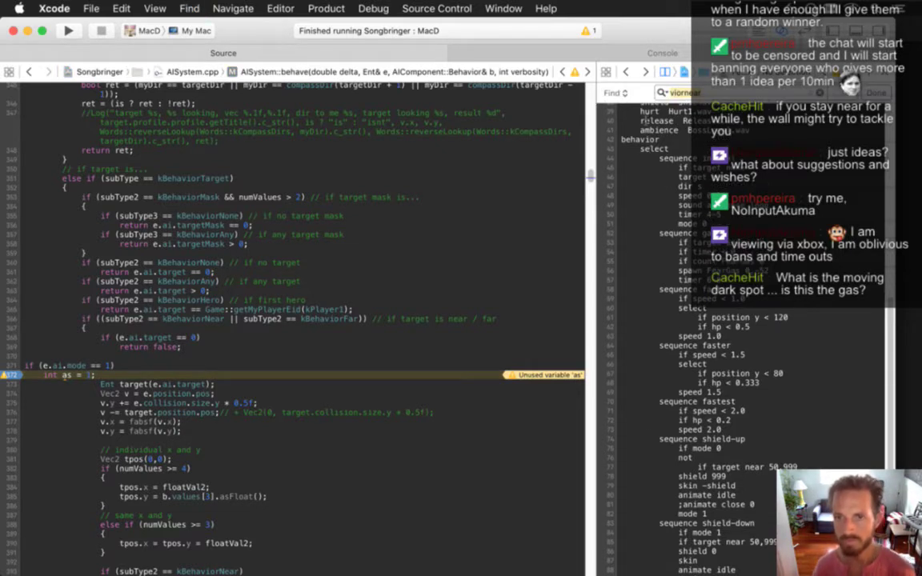
text(mode)
key(super+g)
key(super+g)
key(super+g)
key(super+g)
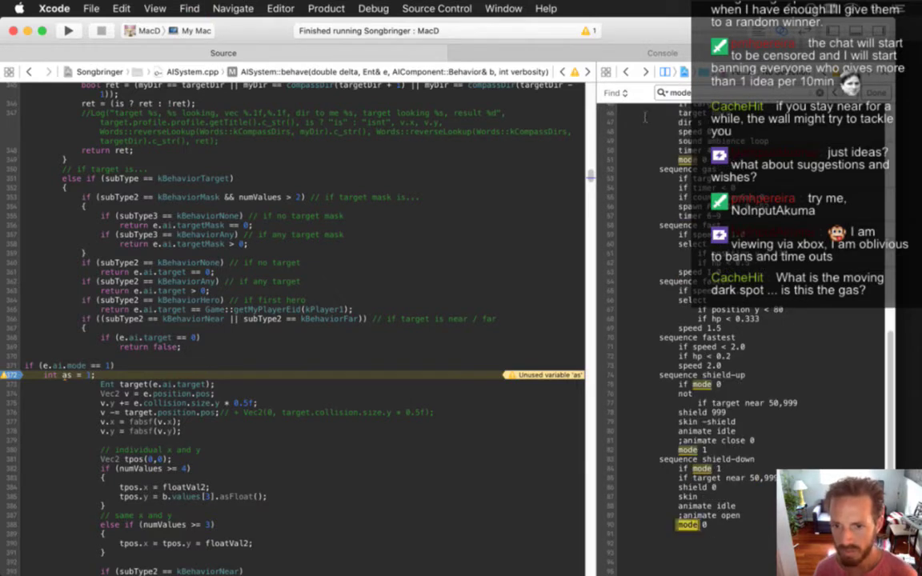
key(super+g)
key(super+g)
key(super+g)
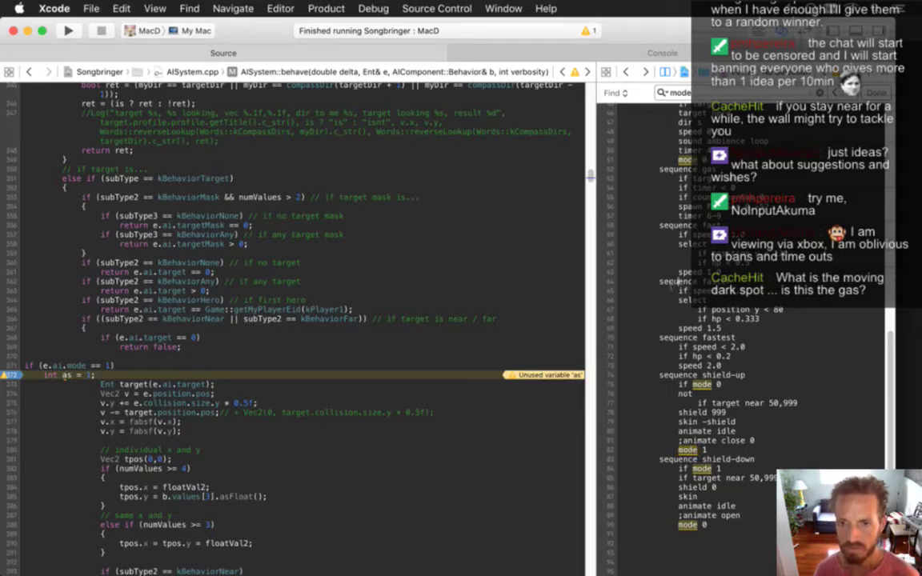
key(Escape)
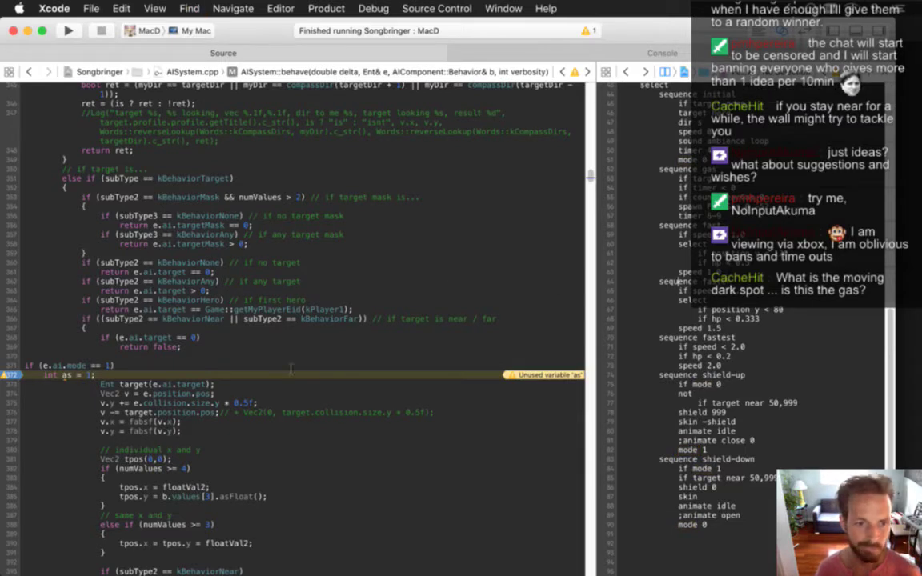
Comment out the if (e.ai.mode == 1) condition above the breakpoint line in AISystem.cpp.
click(217, 366)
key(super+slash)
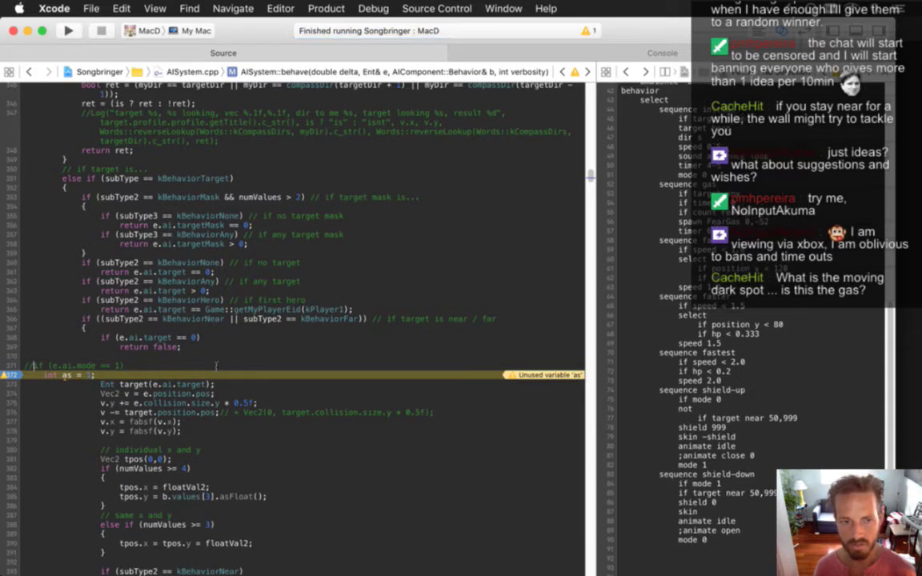
Add the line auto& ai = e.ai; above the commented-out mode condition in AISystem.cpp and run the game to the breakpoint.
key(Return)
text(auti)
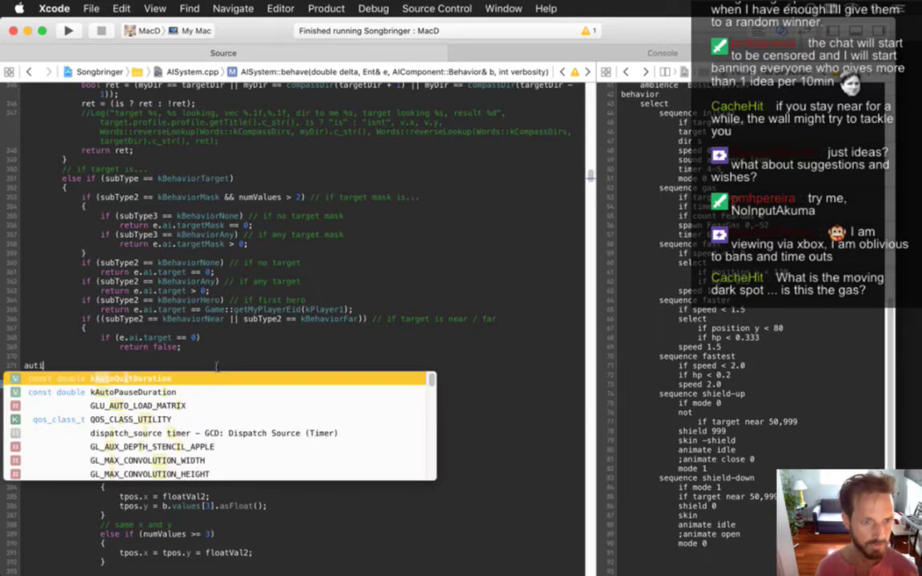
key(BackSpace)
text(o& )
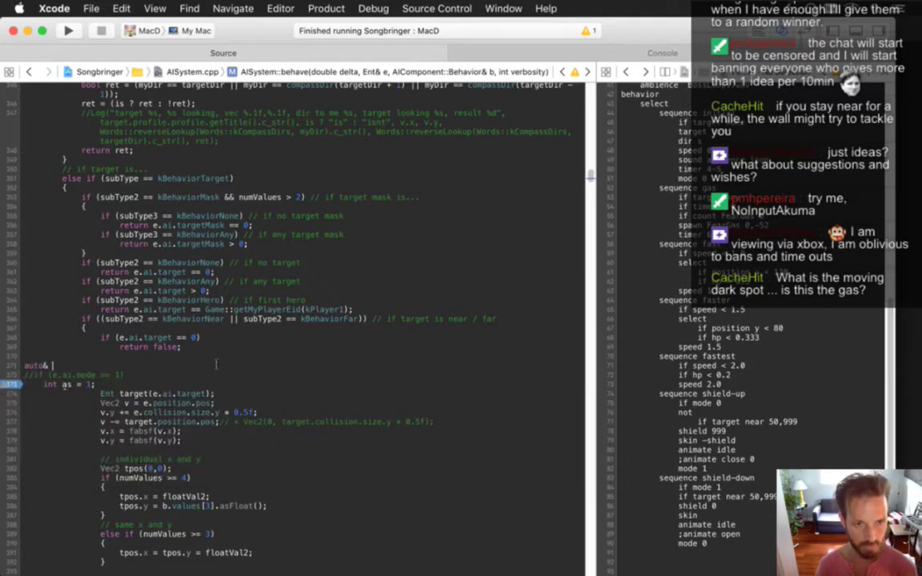
text(ai = e.ai;)
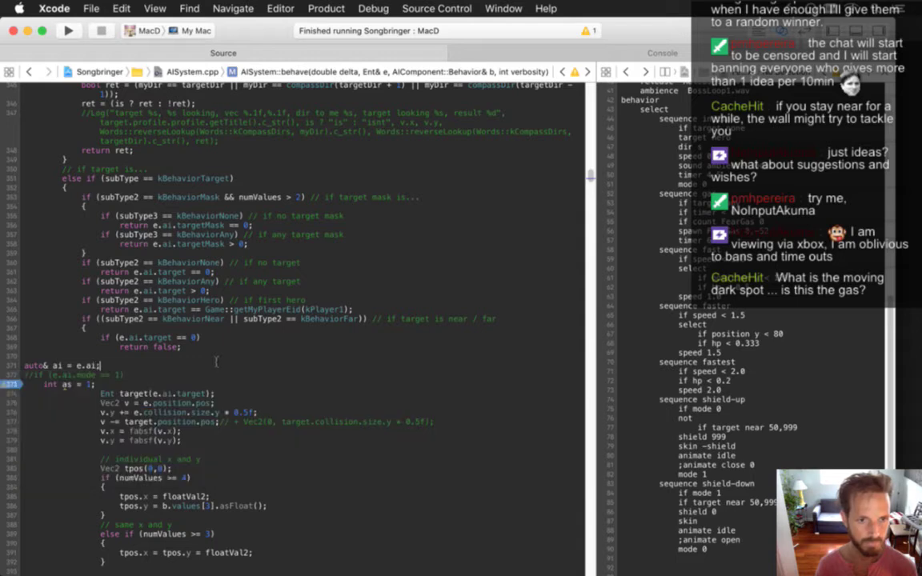
key(super+r)
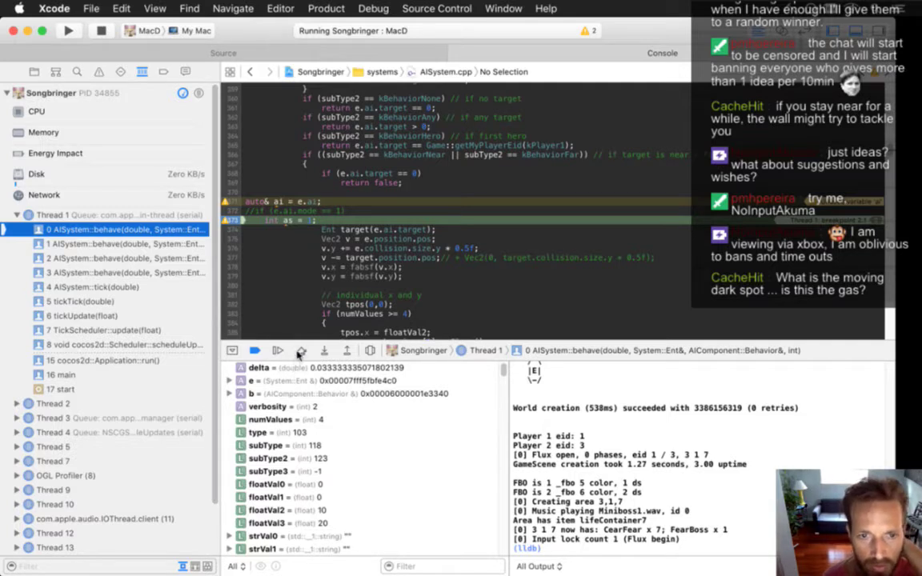
Step over the int as = 1; line and inspect the ai component of entity e, including its target and mode.
click(302, 351)
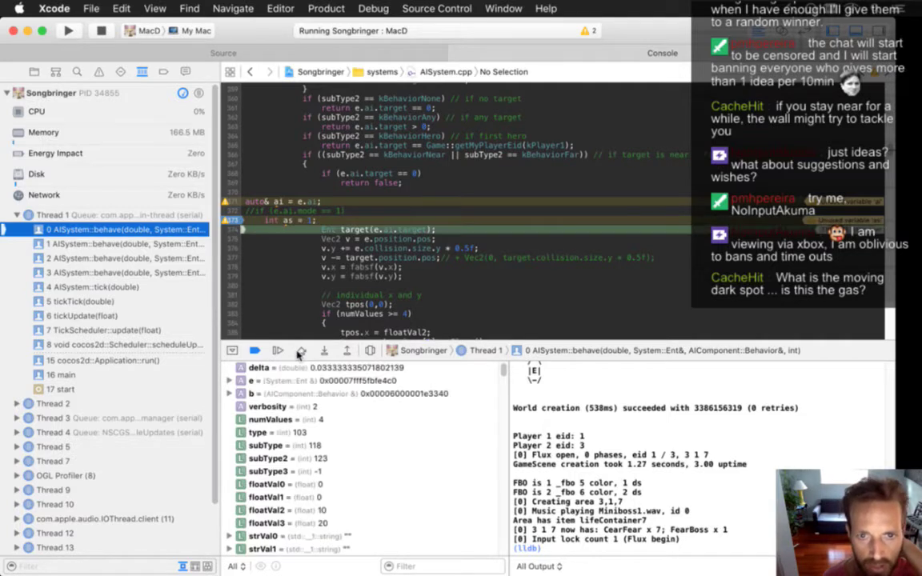
click(230, 382)
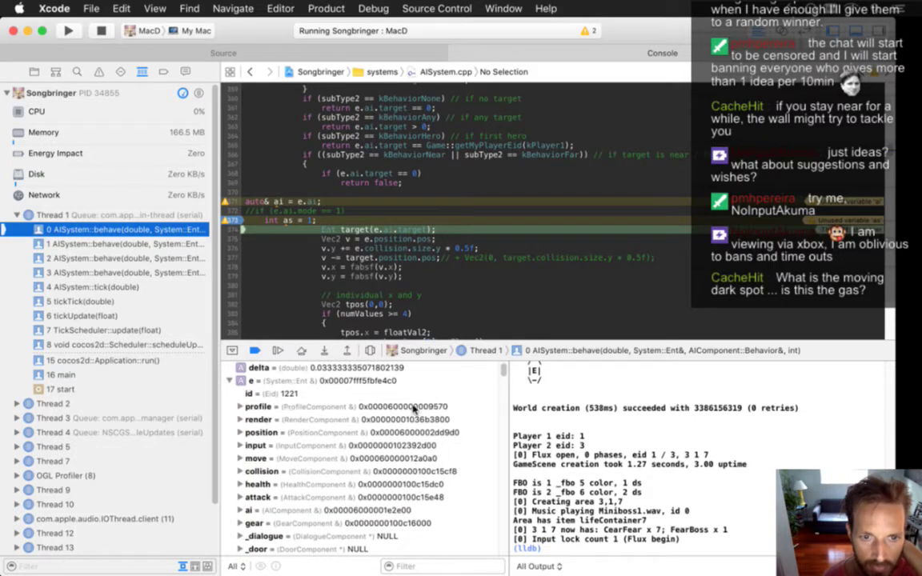
click(239, 511)
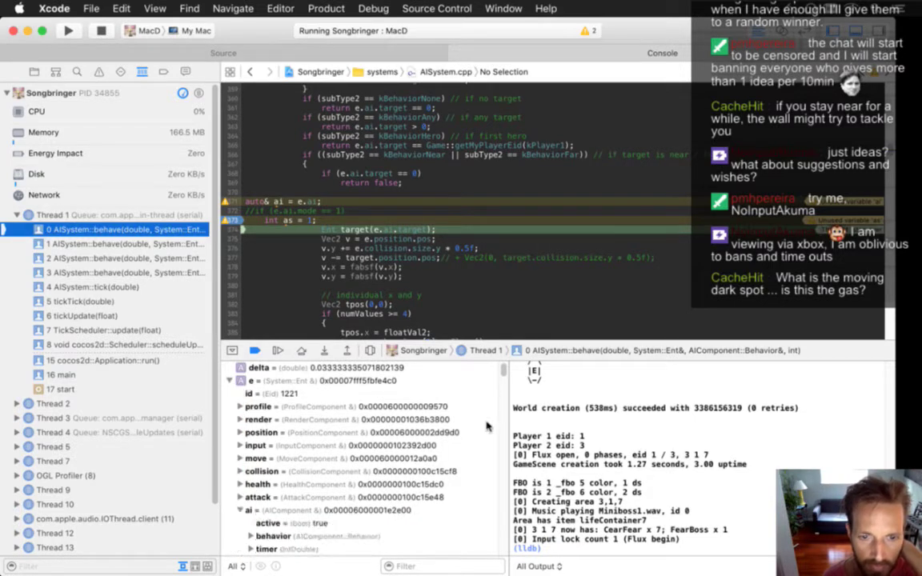
scroll(505, 379, down, 5)
scroll(447, 397, down, 3)
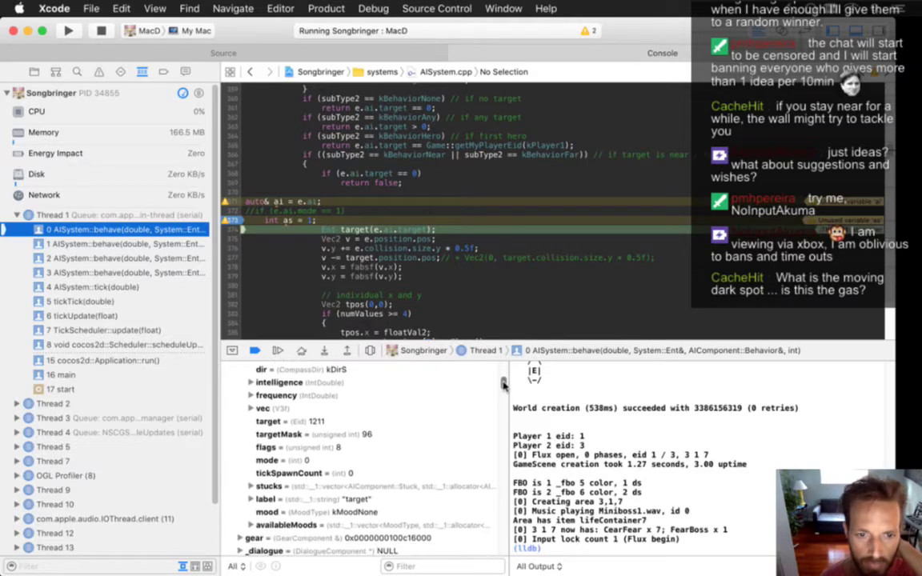
click(337, 422)
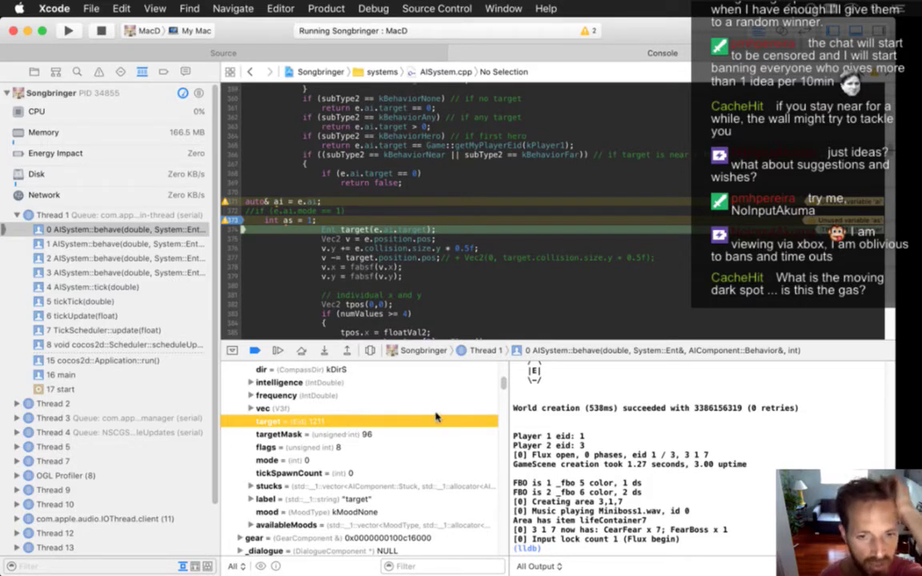
scroll(504, 381, up, 3)
scroll(505, 381, down, 10)
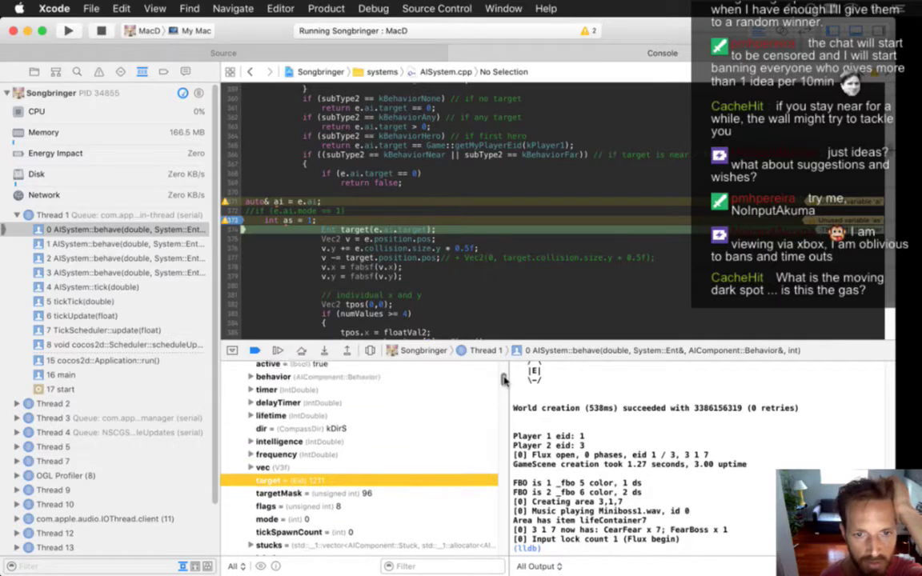
scroll(506, 391, down, 5)
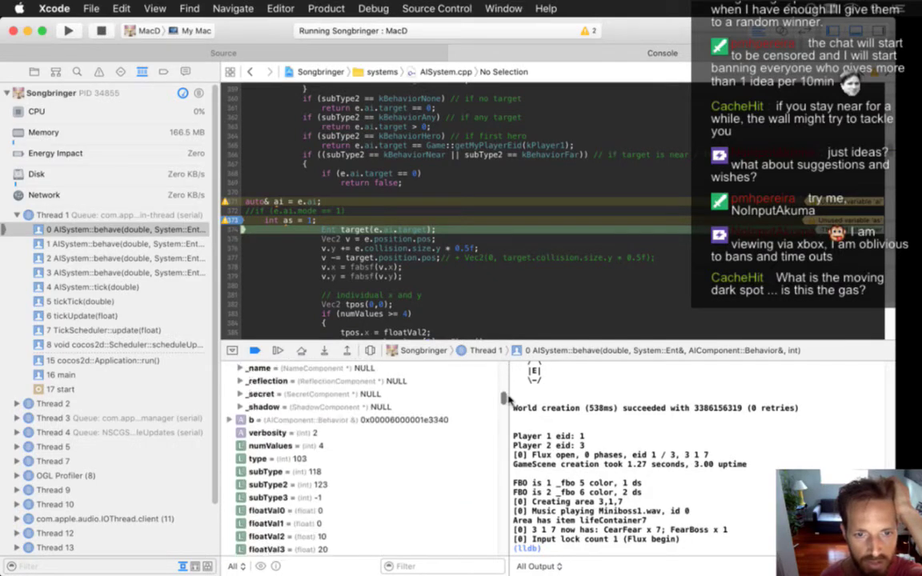
Step over the Ent target line and look up the title in the target entity's profile.
click(301, 351)
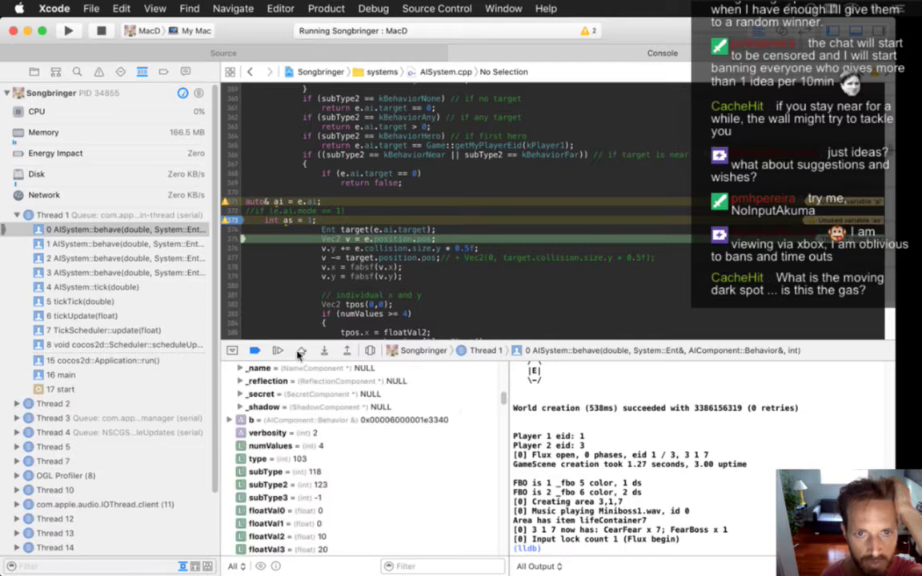
scroll(502, 407, down, 5)
scroll(502, 408, down, 6)
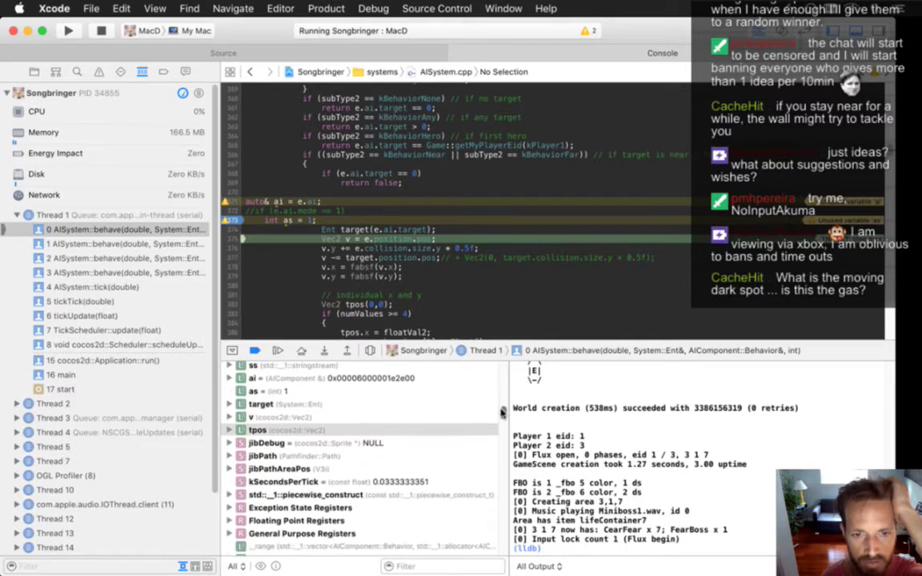
scroll(502, 415, up, 15)
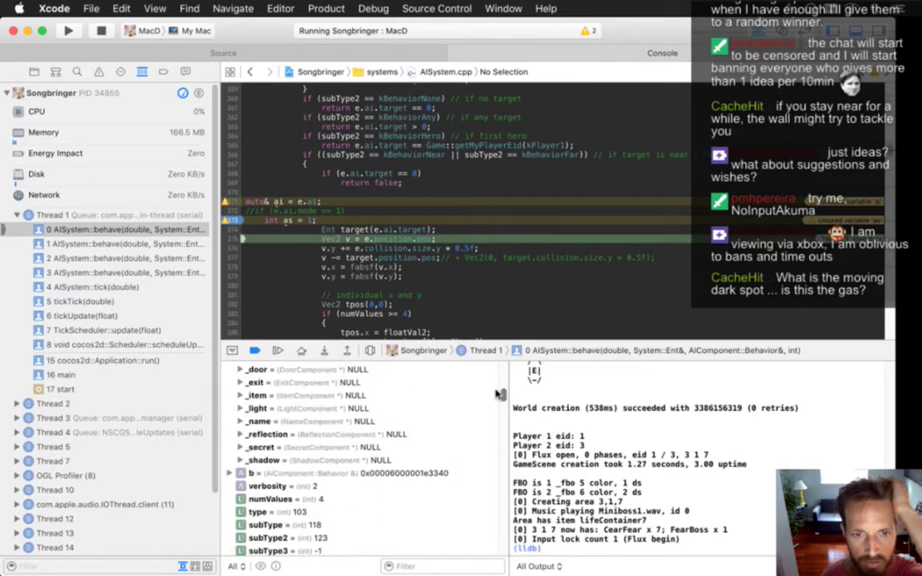
scroll(496, 365, down, 12)
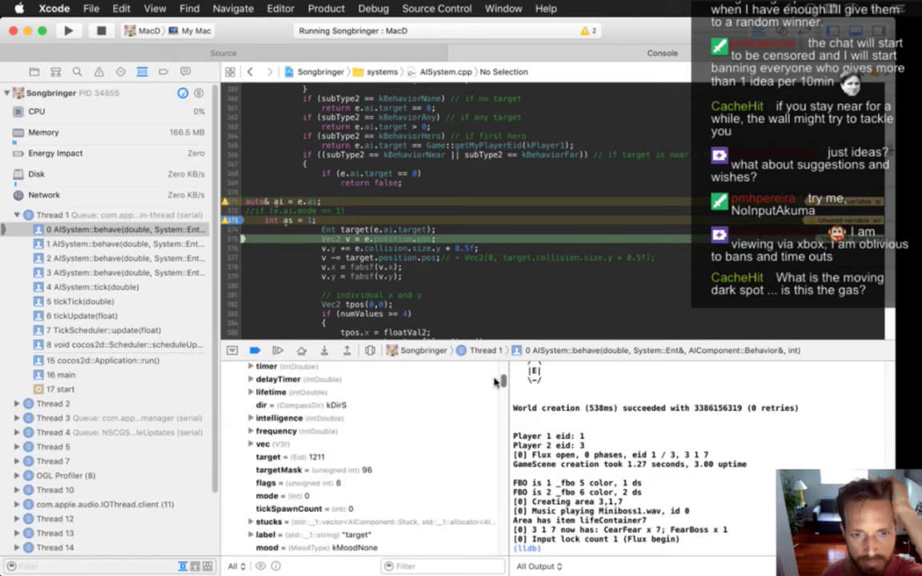
scroll(498, 400, down, 5)
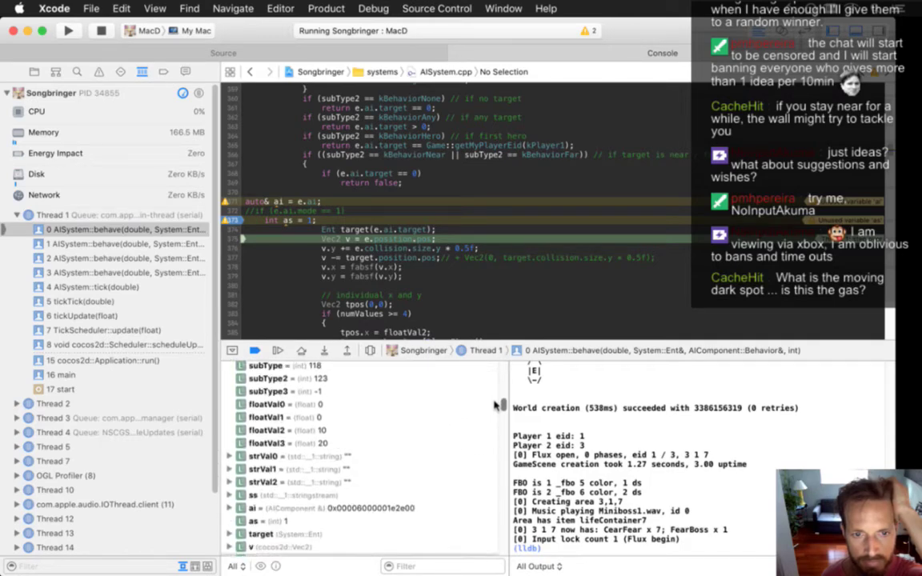
click(231, 476)
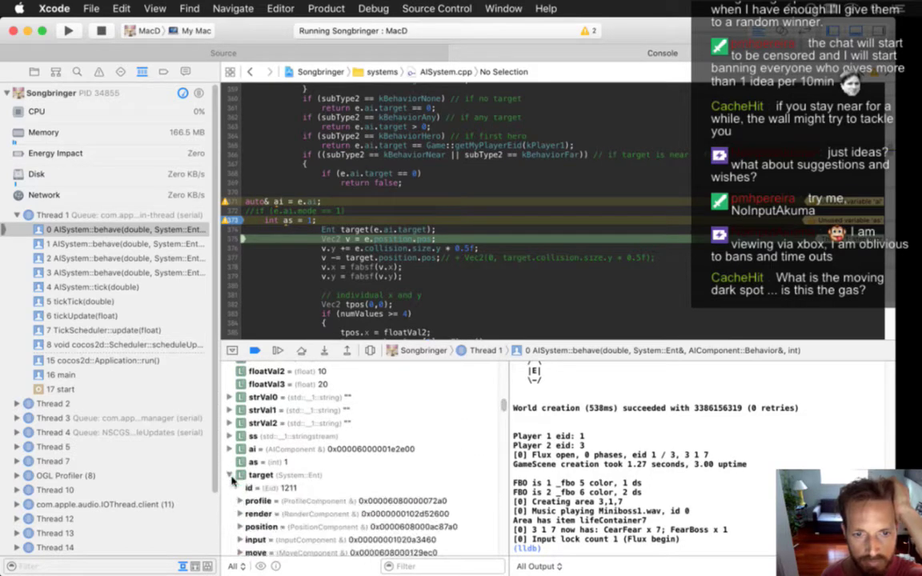
click(241, 502)
click(251, 514)
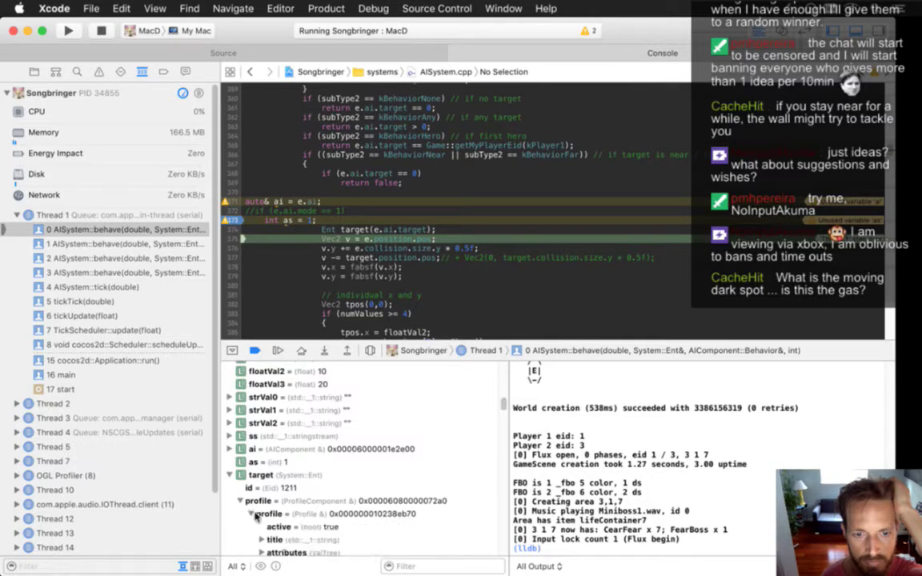
click(302, 543)
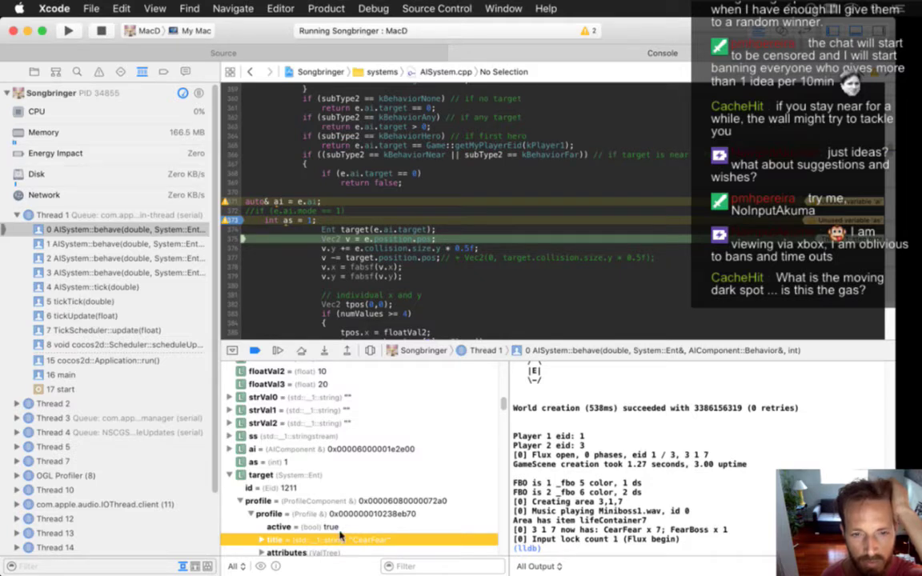
Check the profile title of entity e in the debugger variables and stop the game.
scroll(503, 398, up, 5)
drag(502, 398, 503, 368)
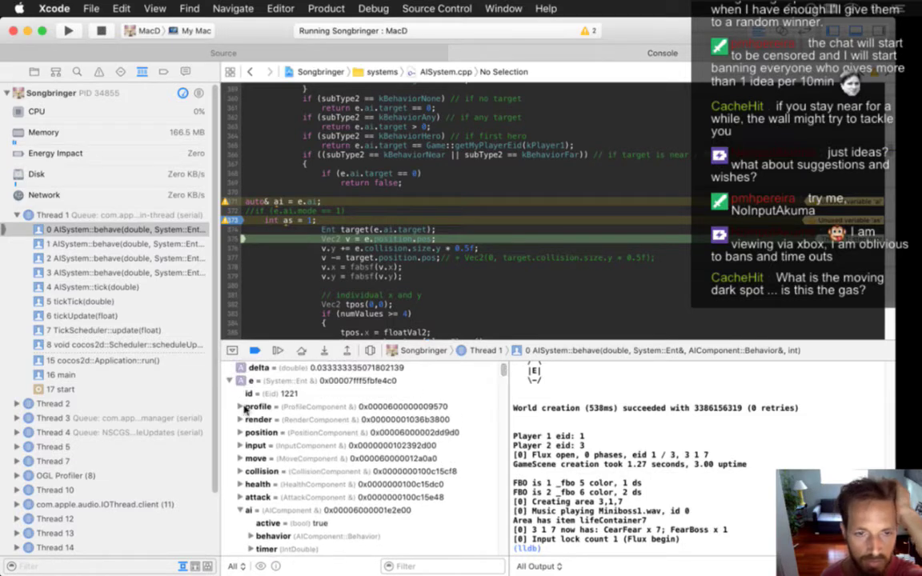
click(238, 408)
click(239, 408)
click(251, 420)
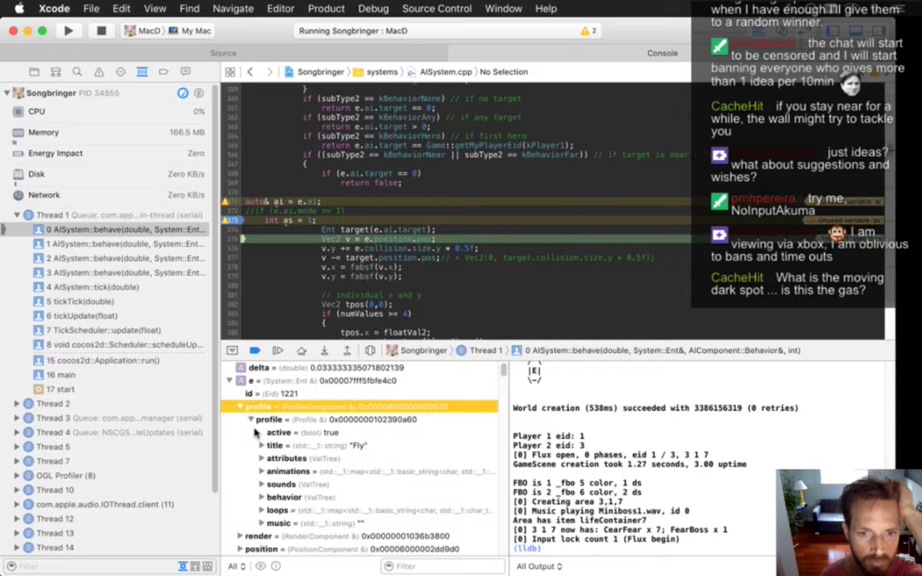
click(269, 445)
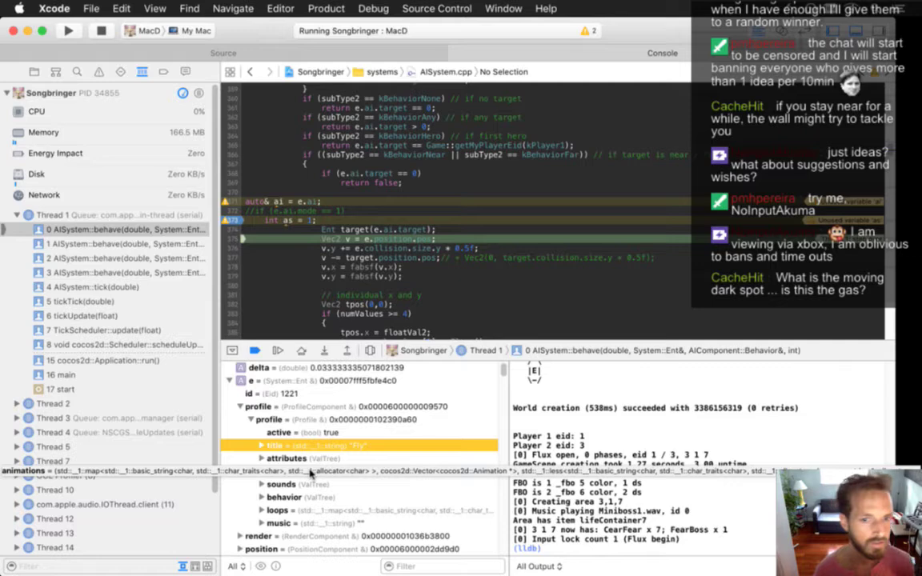
click(101, 30)
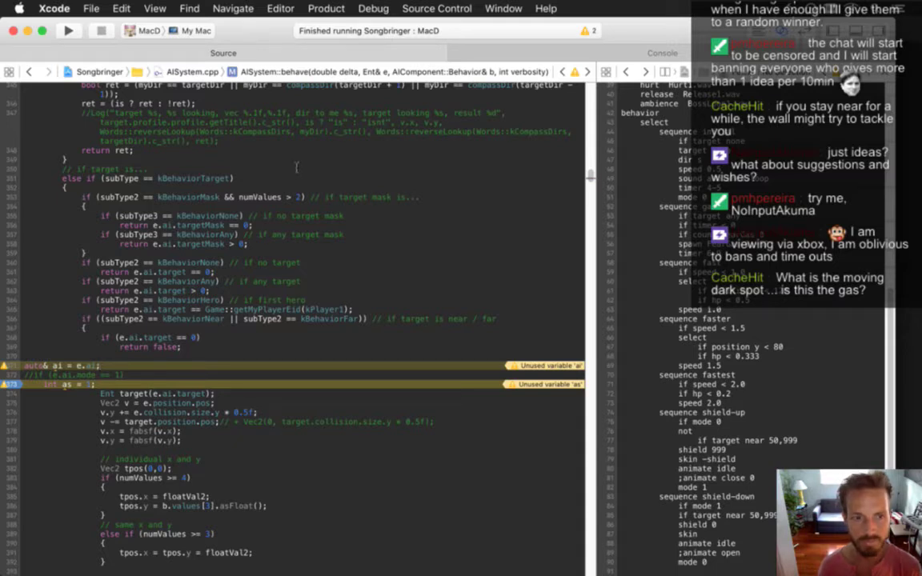
Insert the condition if (e.profile.profile.getTitle() == "FearBoss") above the auto& ai line.
key(Return)
key(Return)
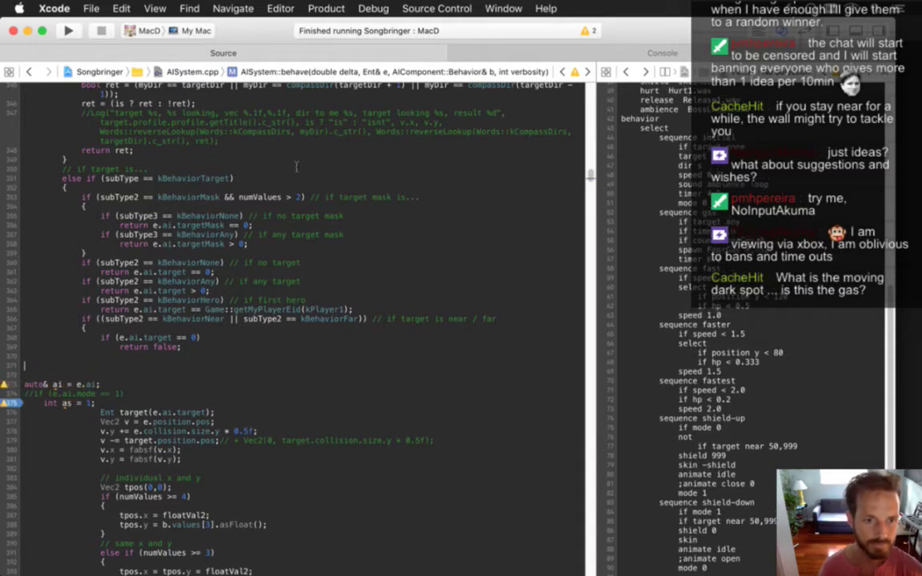
text(if ()
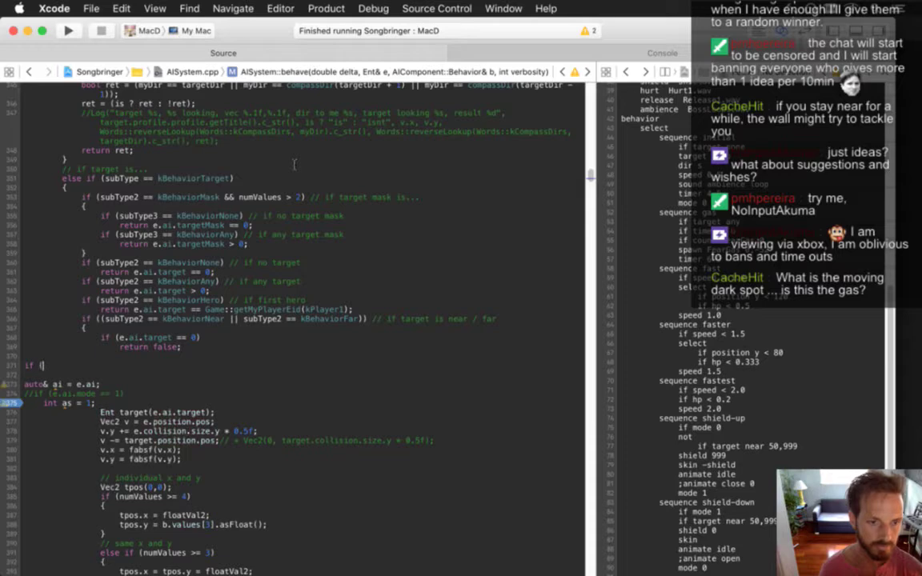
text(e.profile.pr)
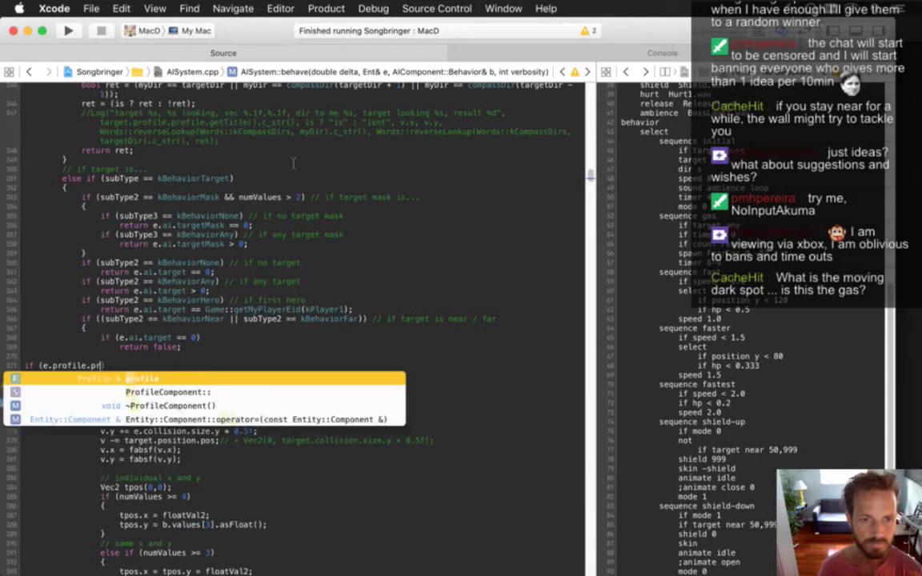
key(Return)
text(.getTo)
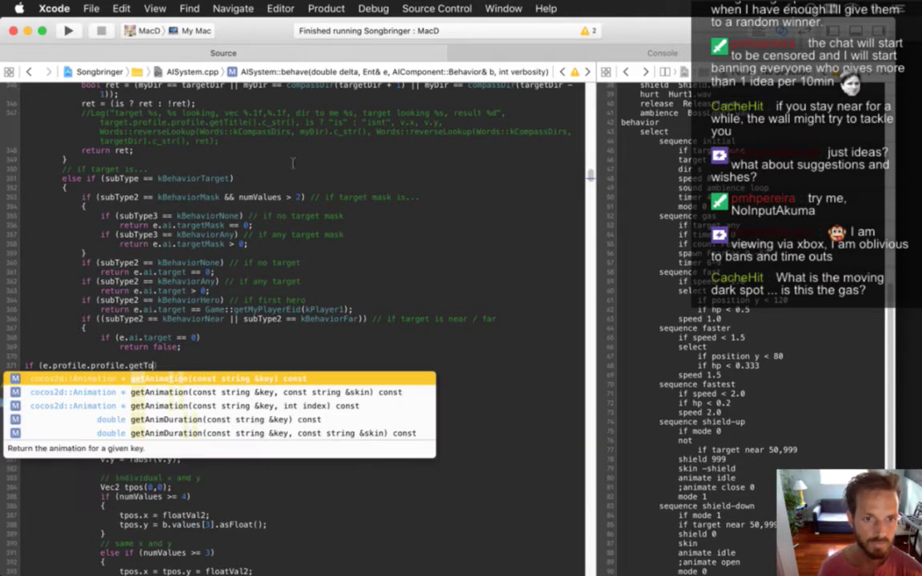
key(BackSpace)
text(itle())
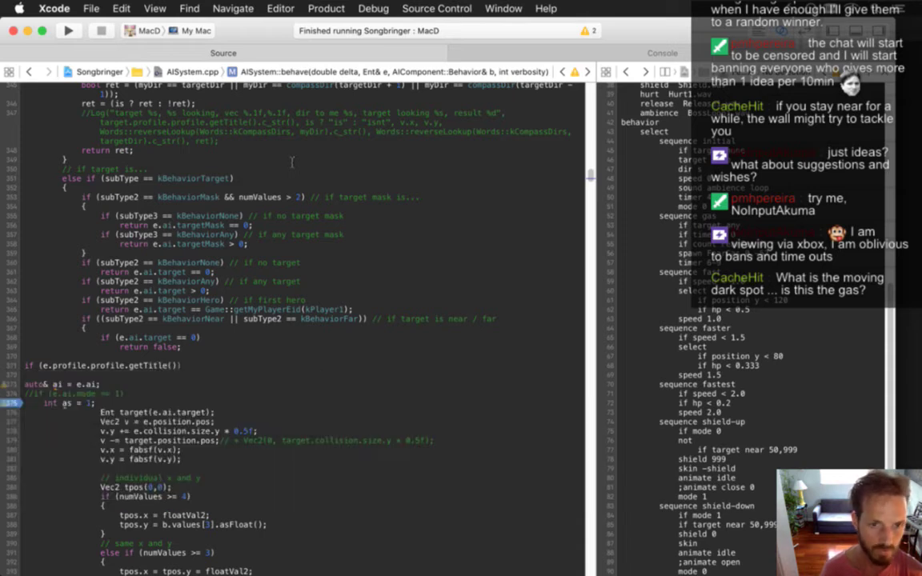
text( == "FearBos)
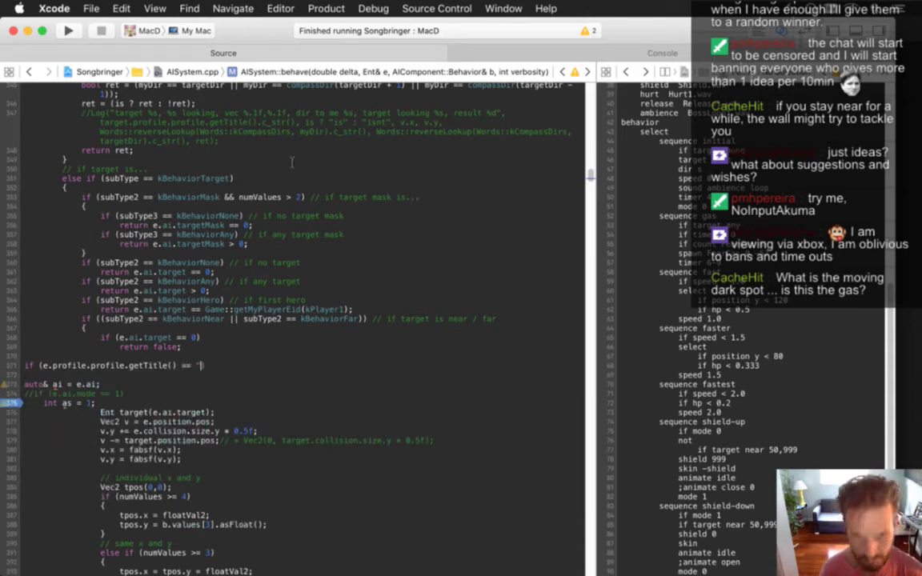
text(s)
key(Right)
key(Right)
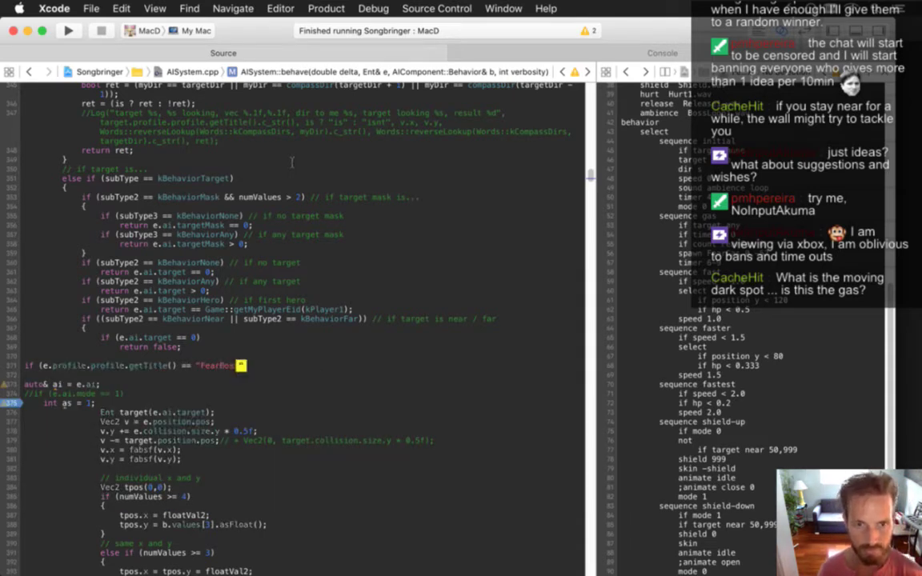
key(Return)
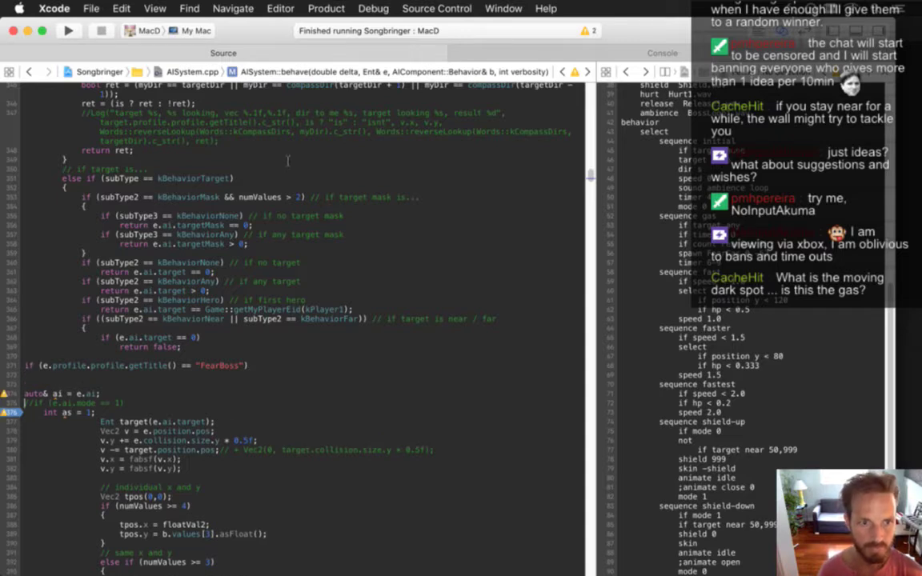
Move the int as = 1; breakpoint line directly beneath the FearBoss title condition and remove the spare blank lines.
key(Down)
key(shift+Down)
key(super+c)
key(BackSpace)
key(super+v)
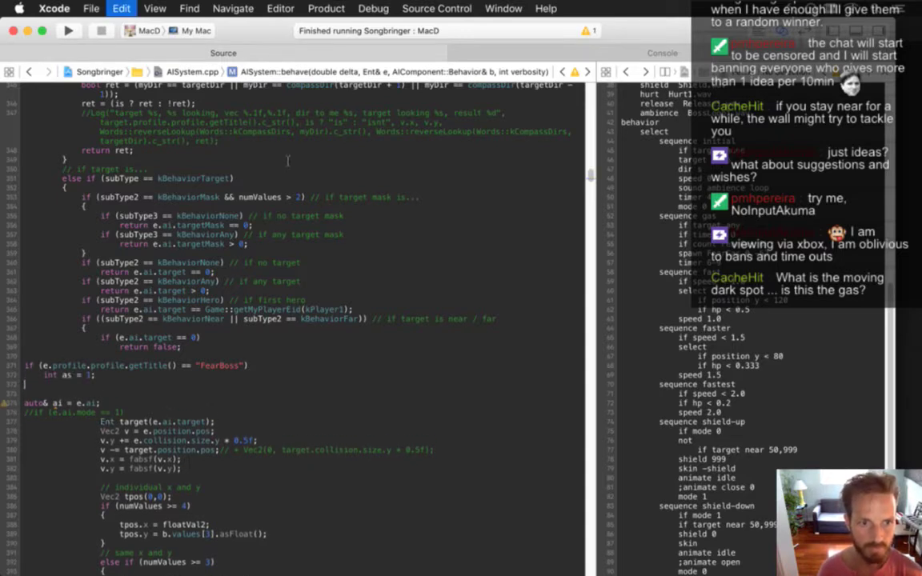
key(Delete)
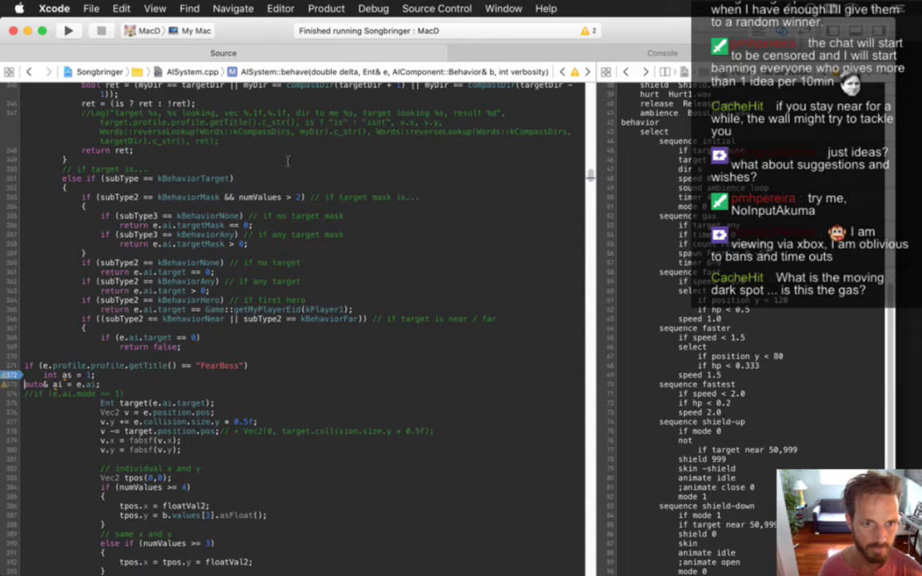
Add a blank line below the commented-out mode condition, run the game to the FearBoss breakpoint and check the id of entity e.
key(Down)
key(shift+Down)
key(Right)
key(Return)
key(super+b)
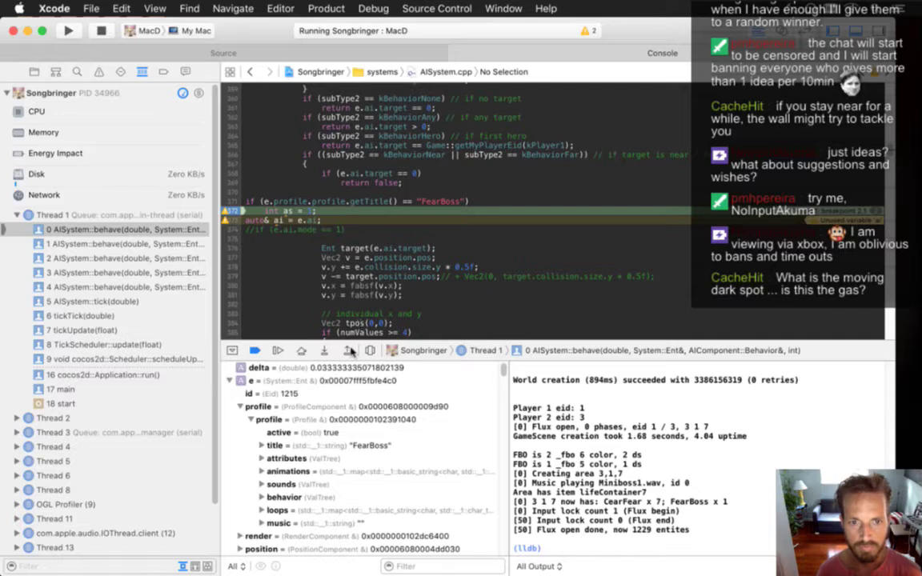
click(294, 395)
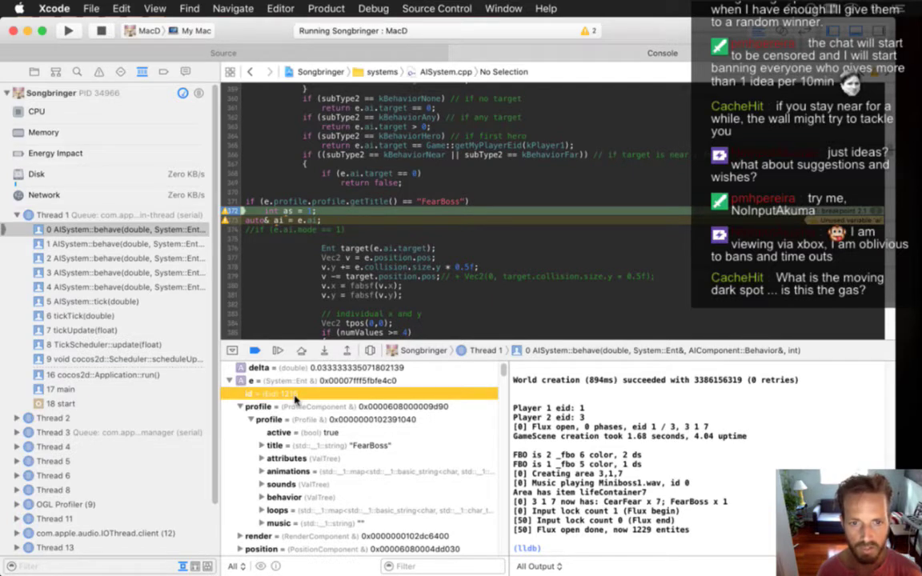
Step over the Ent target(e.ai.target) line and inspect the ai component and the target entity in the debugger variables.
click(231, 381)
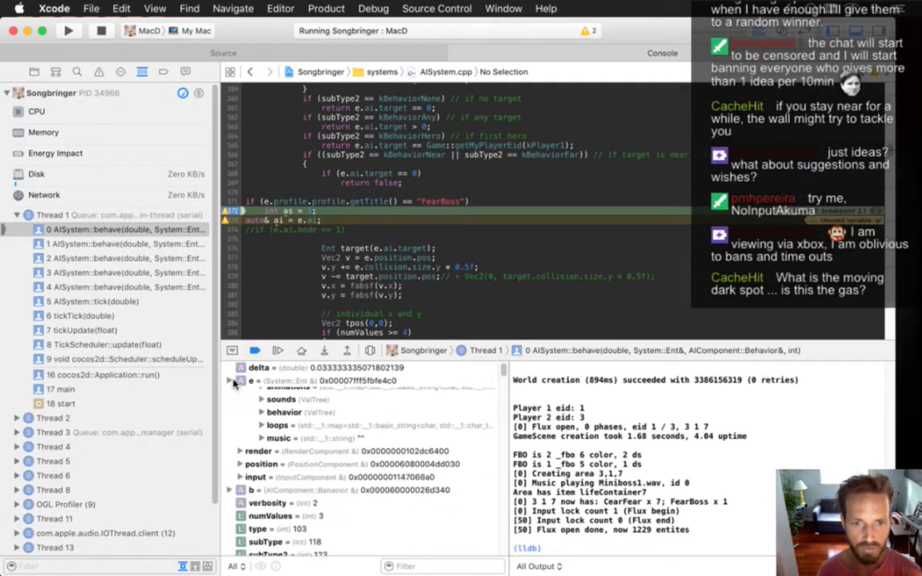
click(301, 354)
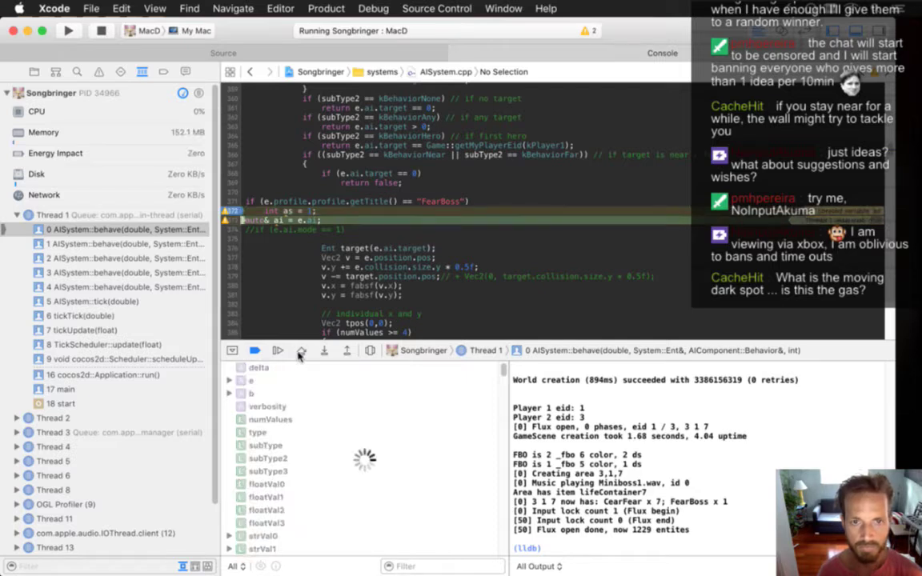
scroll(505, 379, down, 5)
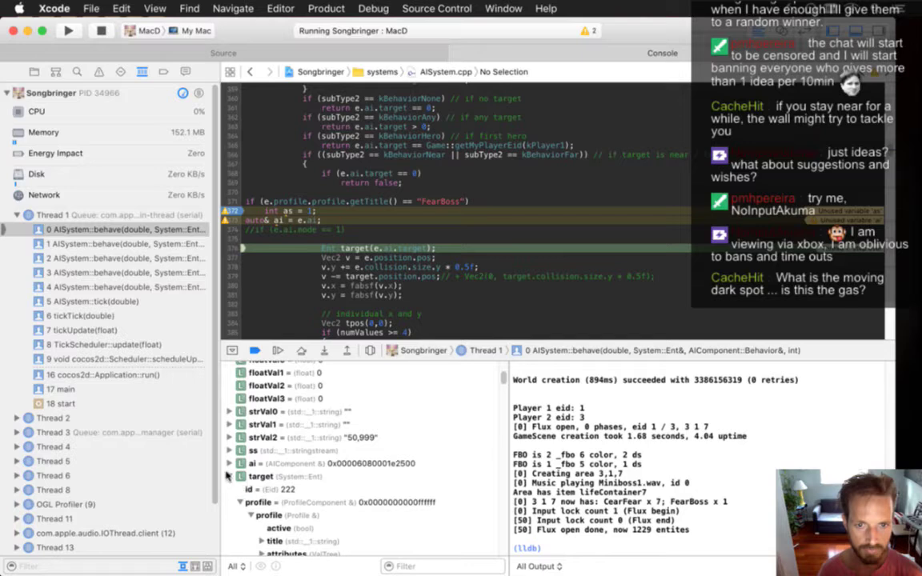
click(229, 463)
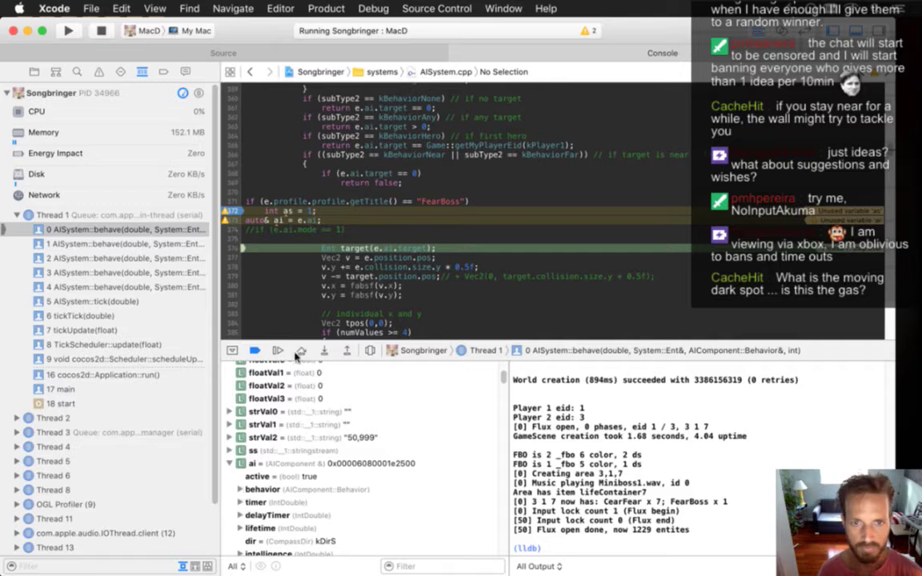
click(299, 353)
click(229, 463)
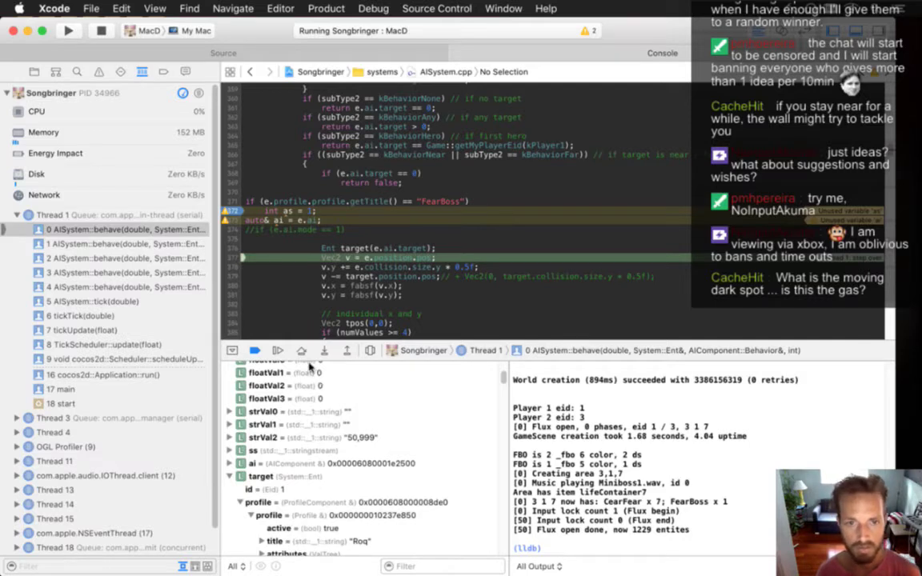
Expand vector v and step over the position, collision offset, target subtraction and fabsf lines, checking its x and y.
click(302, 352)
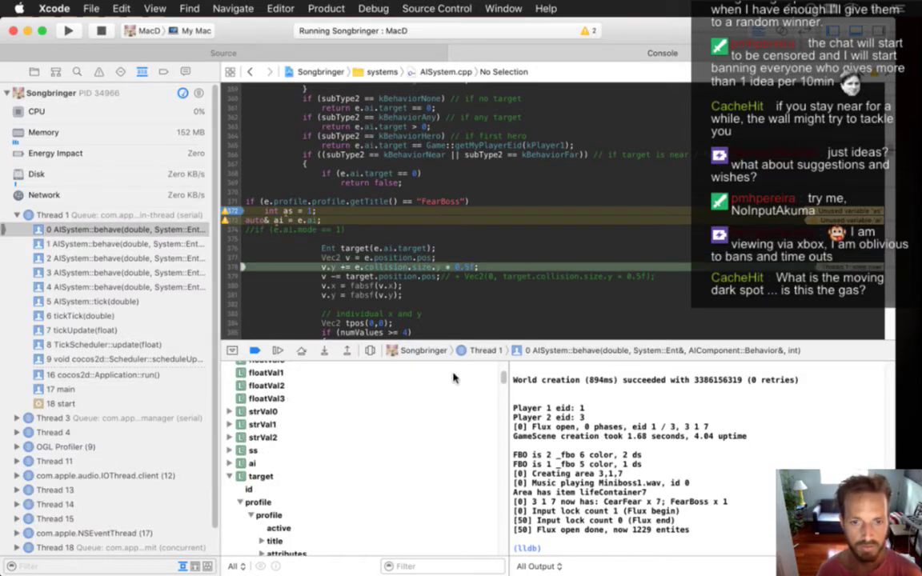
click(231, 476)
click(230, 489)
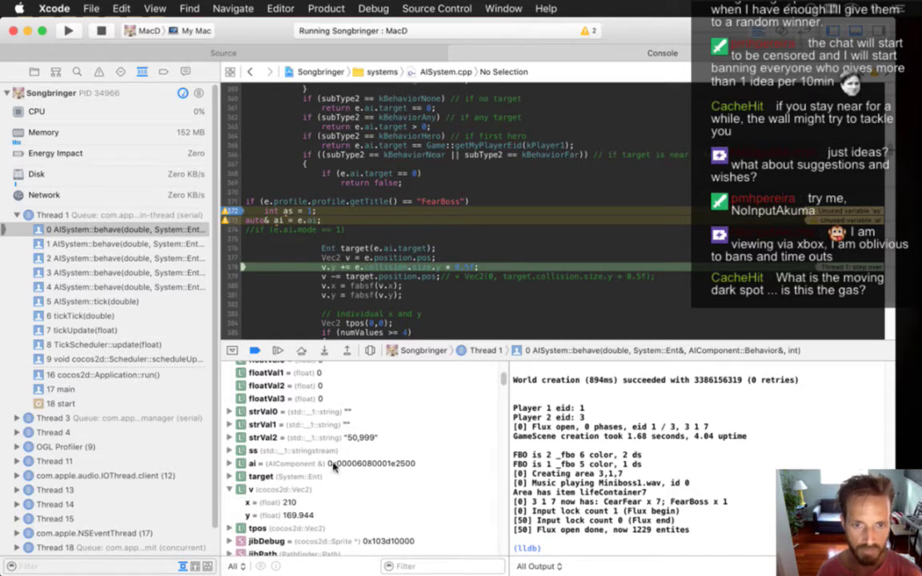
click(302, 353)
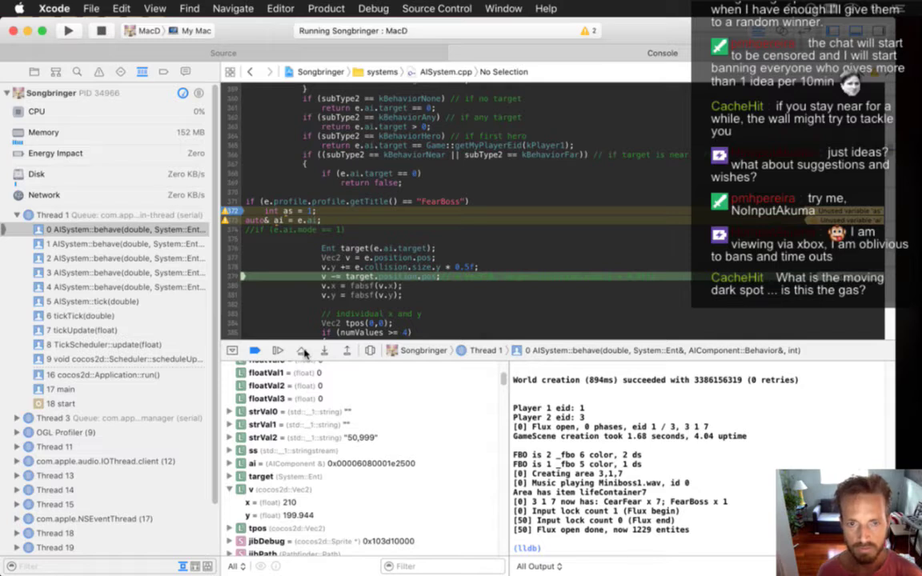
click(302, 351)
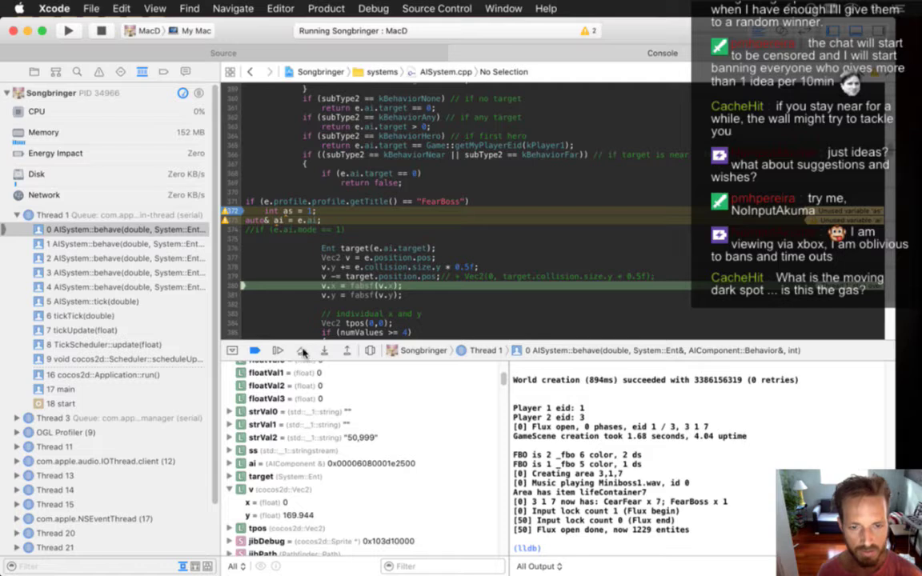
click(302, 352)
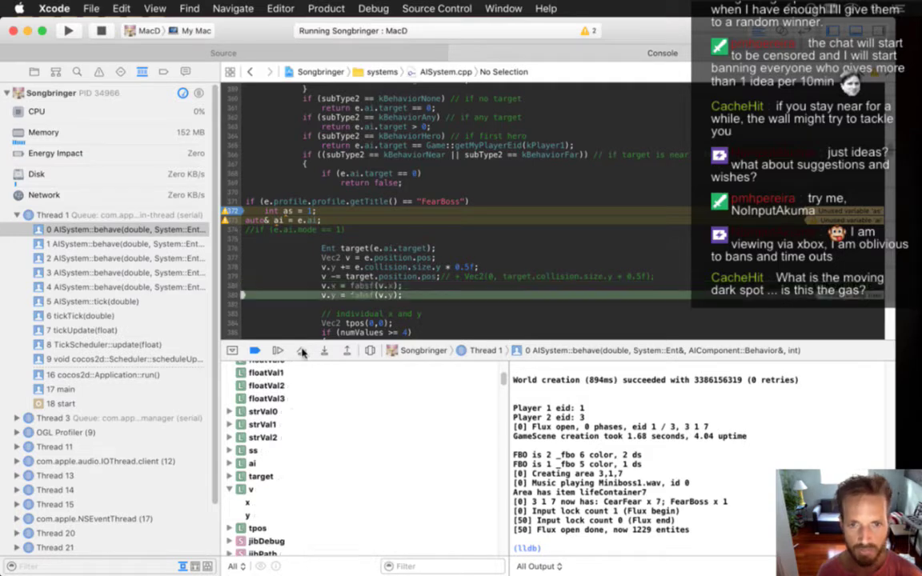
click(302, 352)
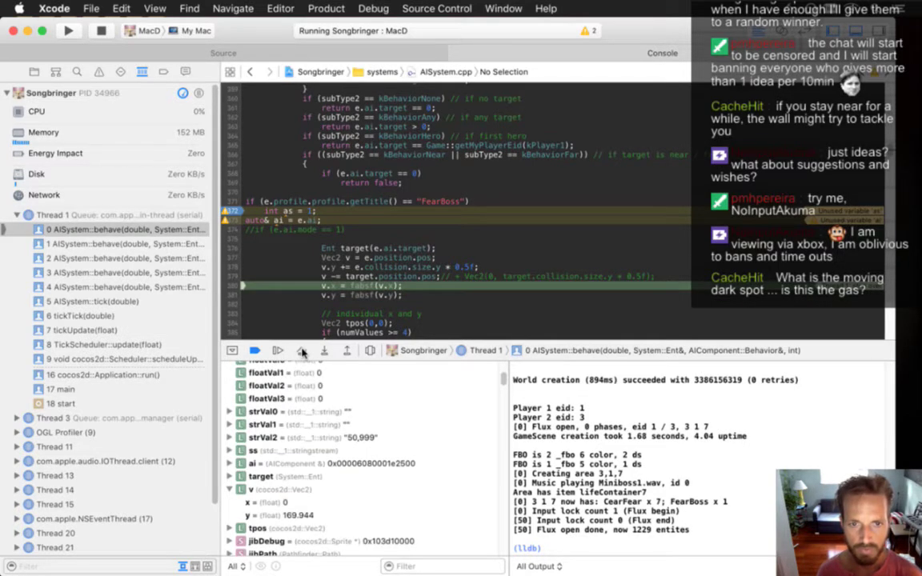
click(302, 353)
click(302, 352)
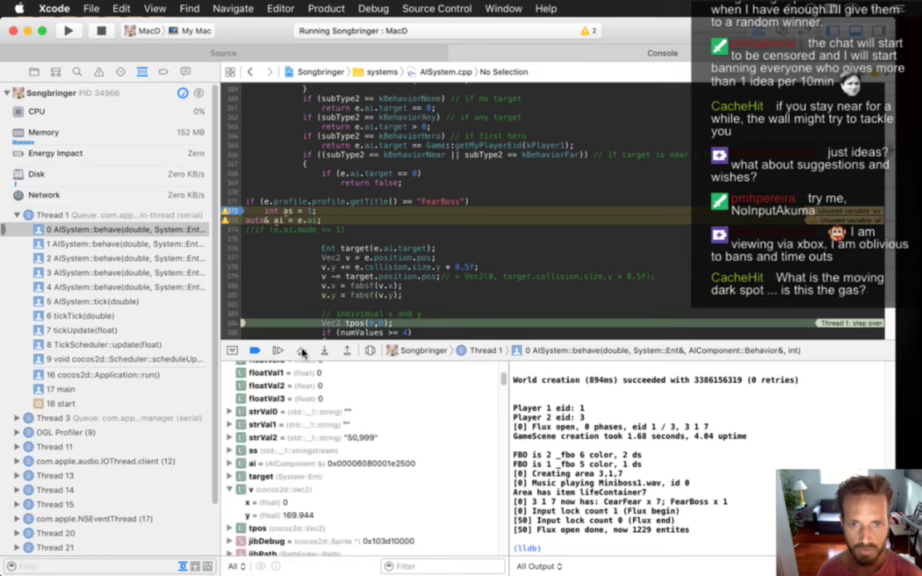
Step over the tpos initialisation and the numValues checks to the tpos.x = tpos.y = floatVal2 assignment.
click(302, 352)
click(302, 352)
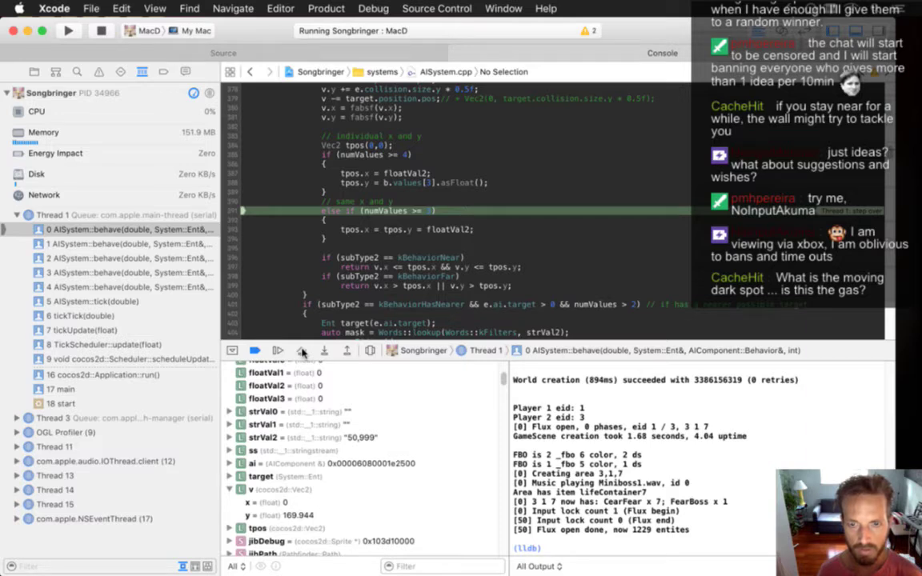
click(302, 353)
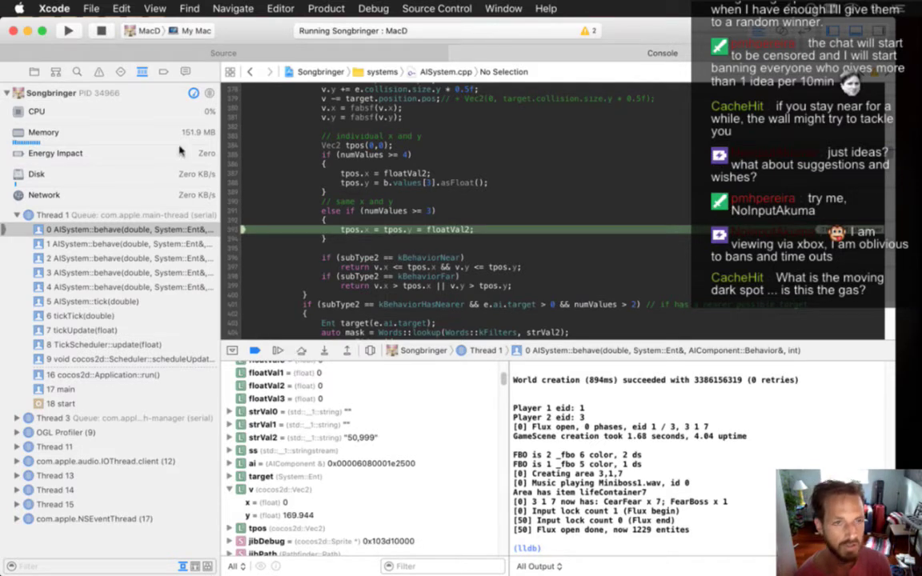
Stop the game and write the target near condition as 50 999, without the comma, in the shield-up and shield-down sequences.
click(102, 30)
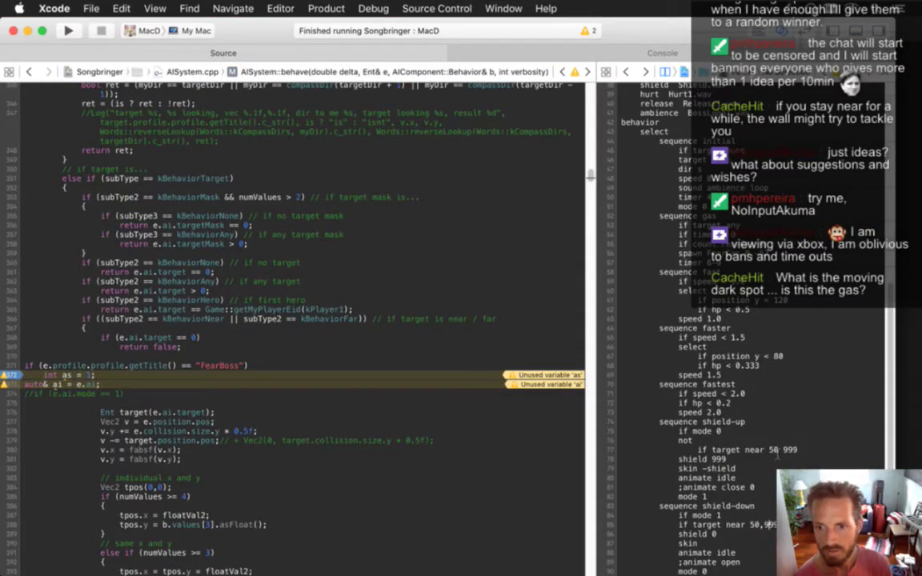
scroll(777, 454, down, 3)
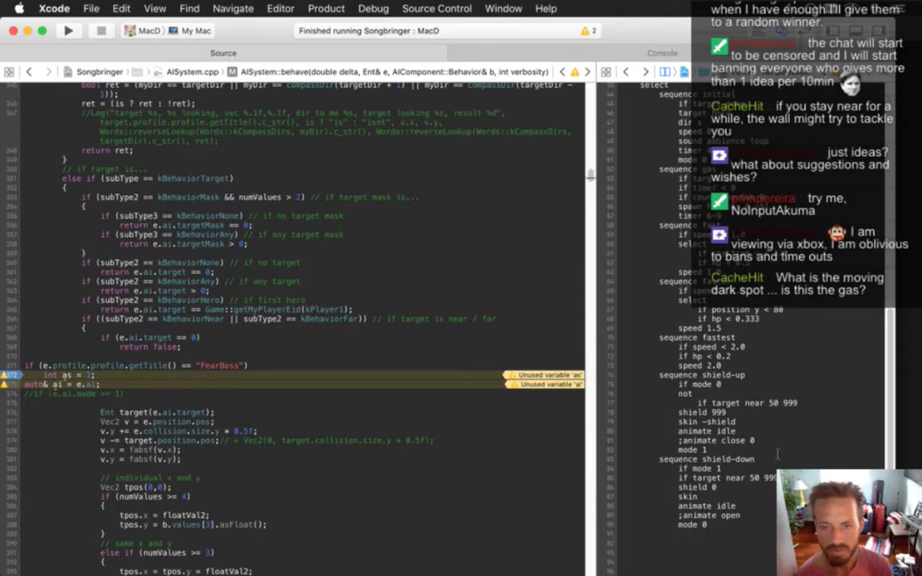
Disable the breakpoint on int as = 1;, run the game to test the wall boss's shield sequences, and quit it.
click(93, 365)
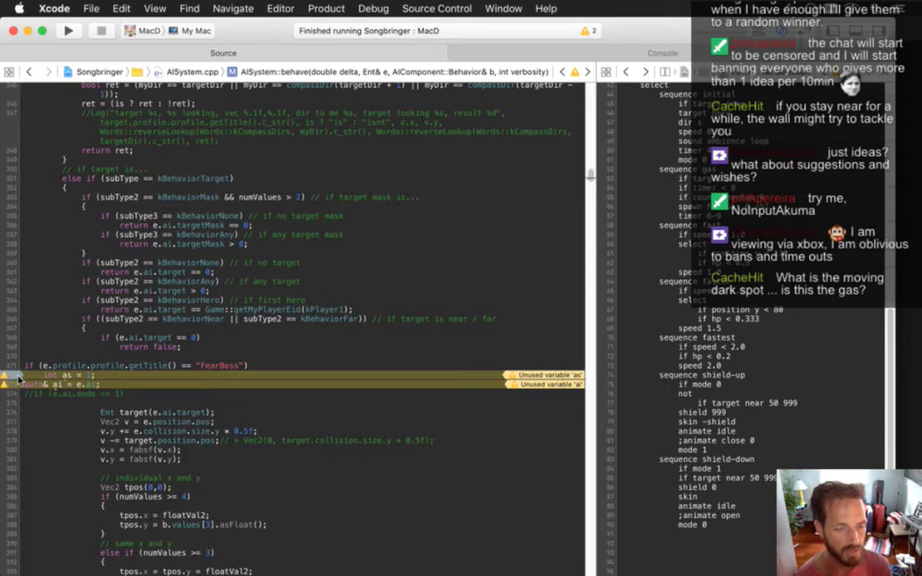
key(super+r)
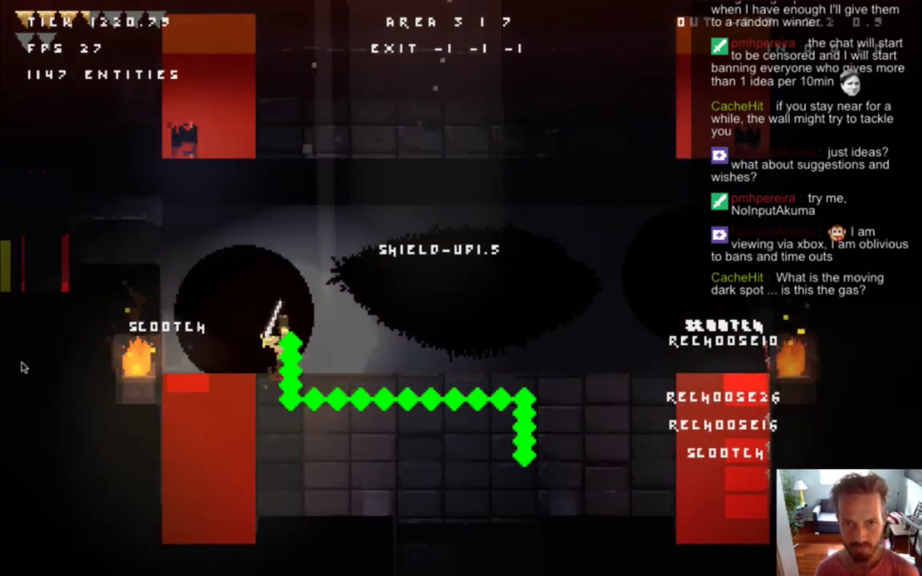
key(super+q)
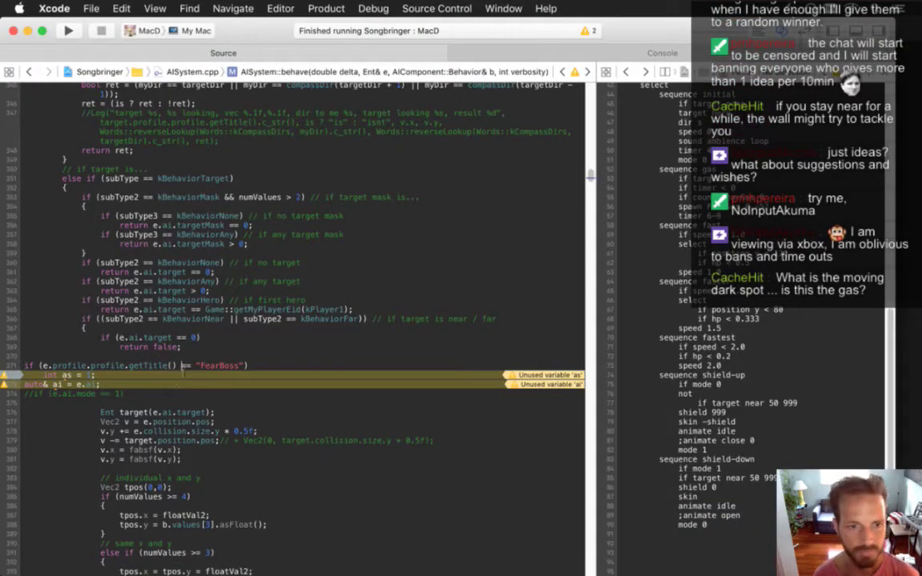
Delete the FearBoss condition, the as and ai variables and the commented-out mode condition above Ent target, and save AISystem.cpp.
key(shift+Down)
key(shift+Down)
key(shift+Down)
key(shift+Down)
key(shift+Down)
key(BackSpace)
key(super+s)
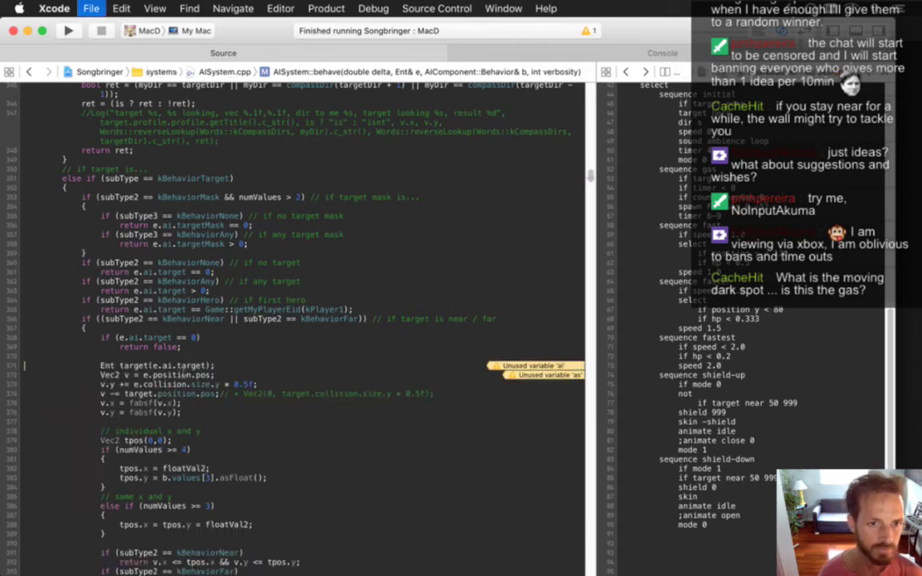
Set the target near condition to 40 999 in the shield-up and shield-down sequences and test it in a game run.
scroll(748, 460, up, 1)
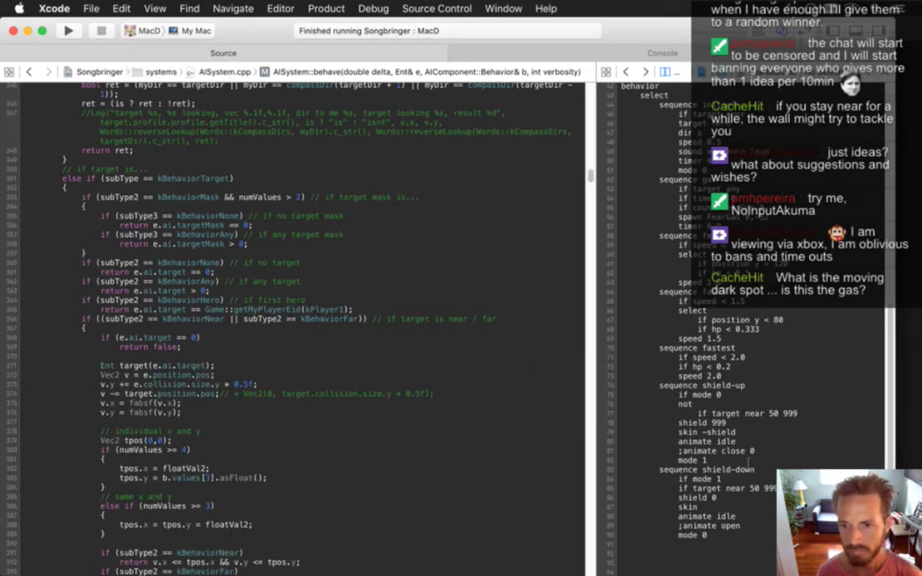
click(748, 462)
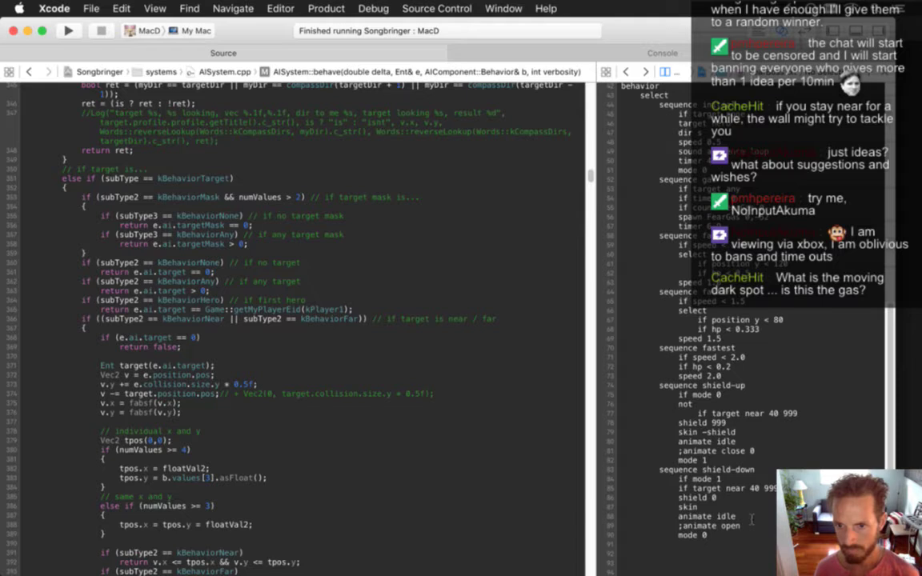
key(super+r)
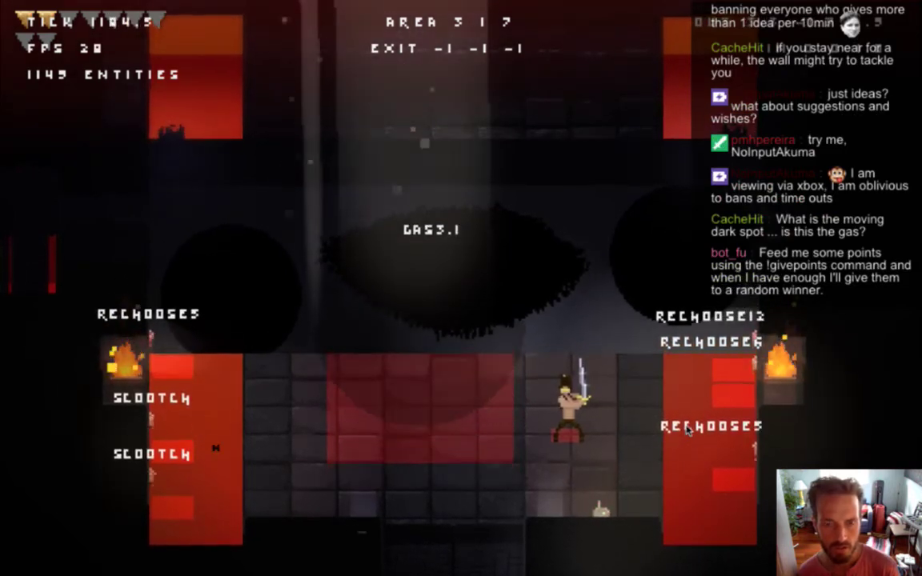
key(super+q)
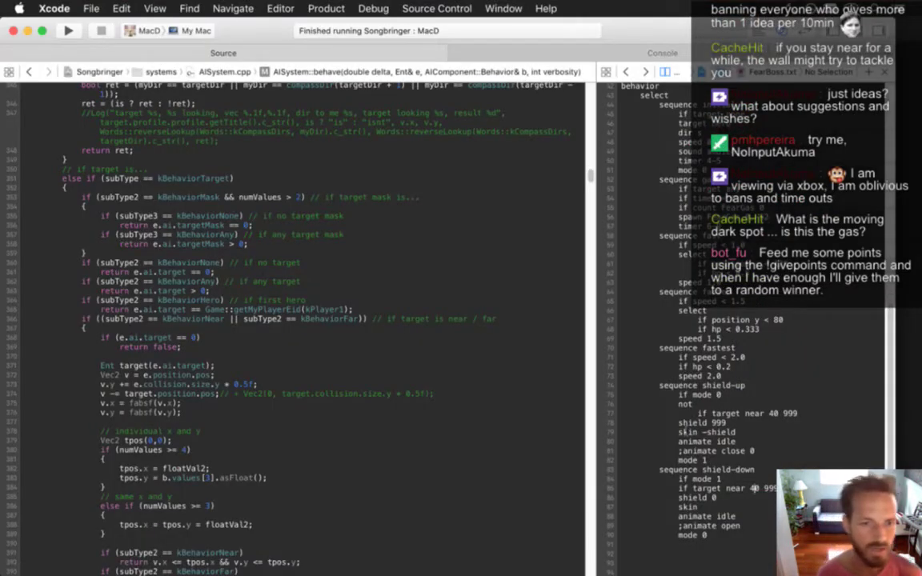
Run Songbringer and fight the three-eyed wall boss at close range until it is defeated, testing its shield sequences.
key(super+r)
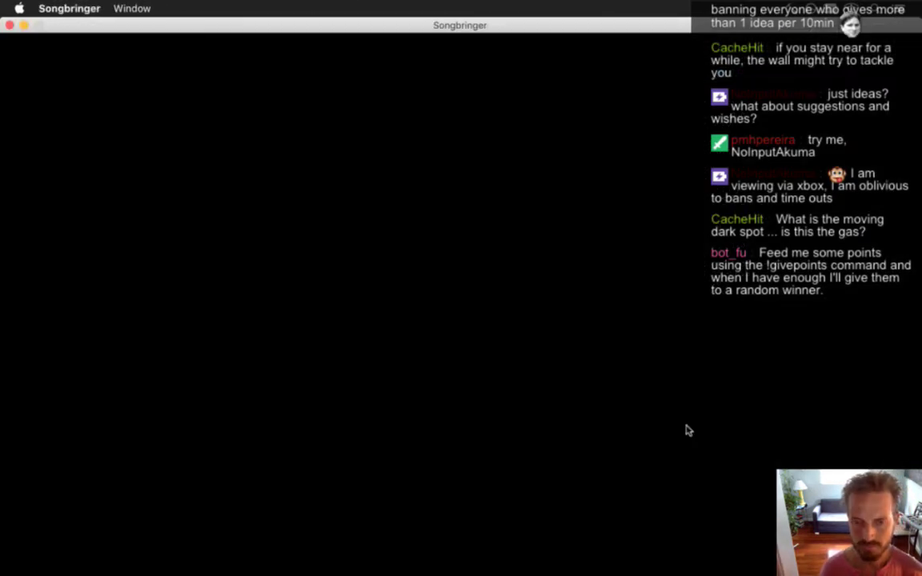
key(Up)
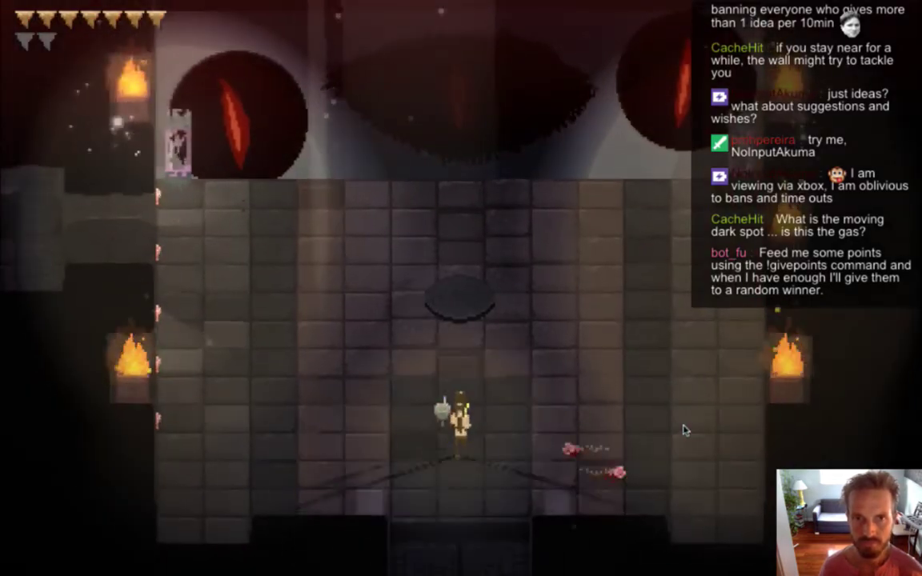
key(space)
key(Up)
key(space)
key(space)
key(space)
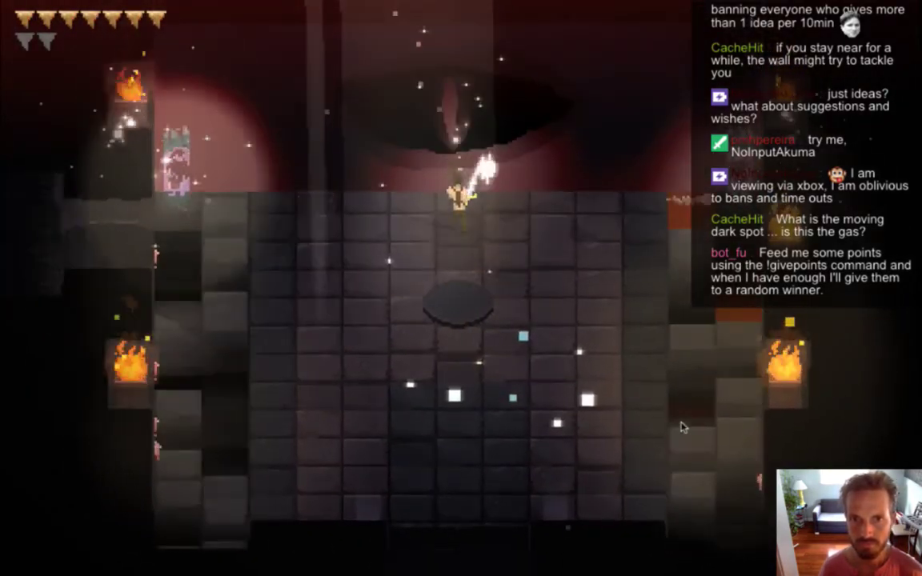
key(space)
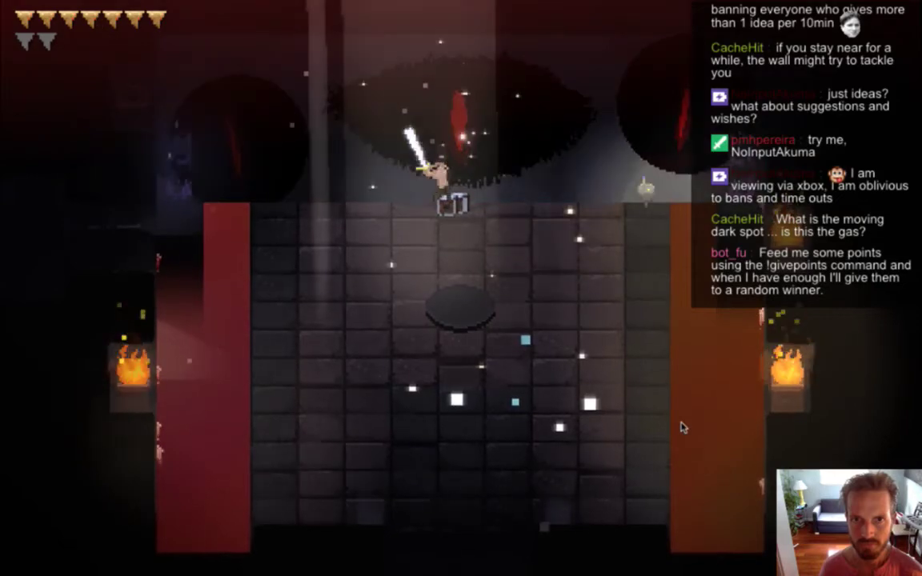
key(Left)
key(space)
key(space)
key(Right)
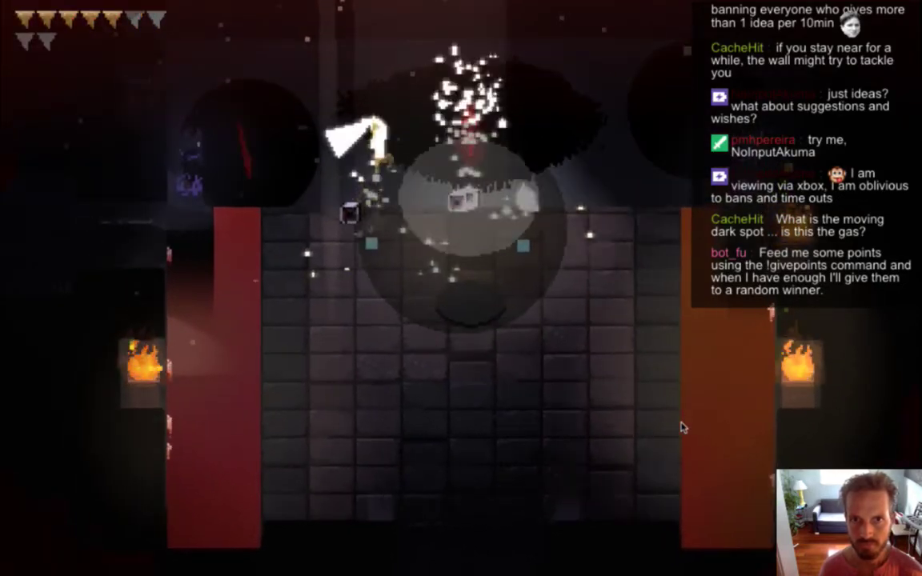
key(space)
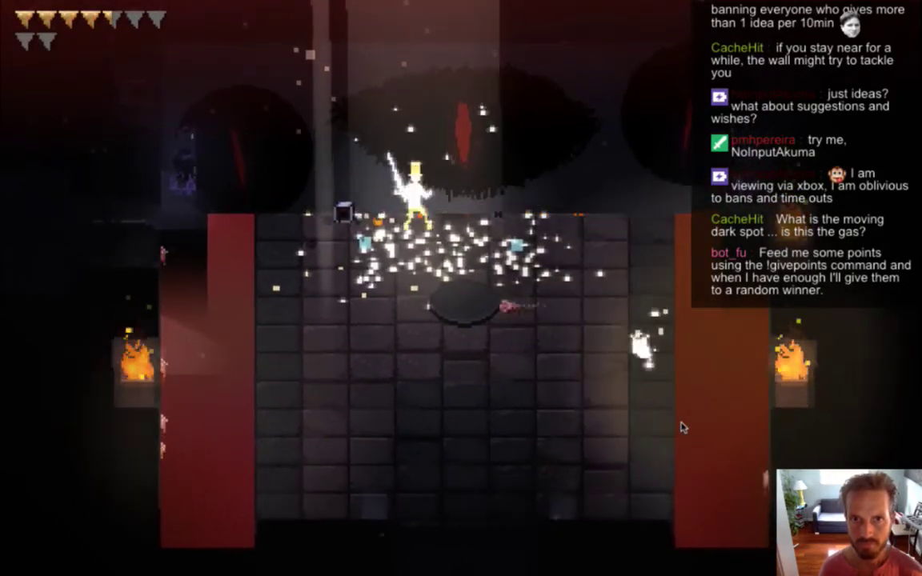
key(space)
key(Right)
key(space)
key(space)
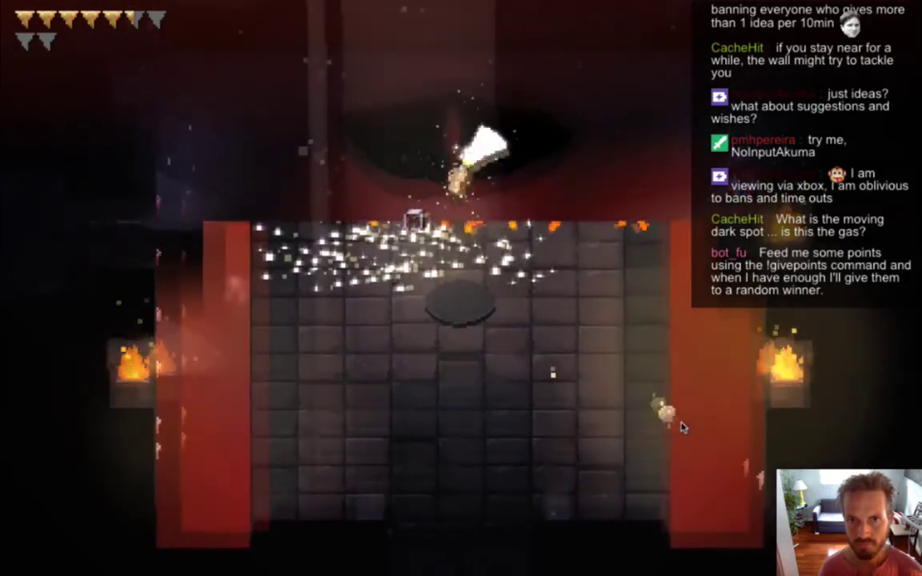
key(space)
key(Right)
key(Left)
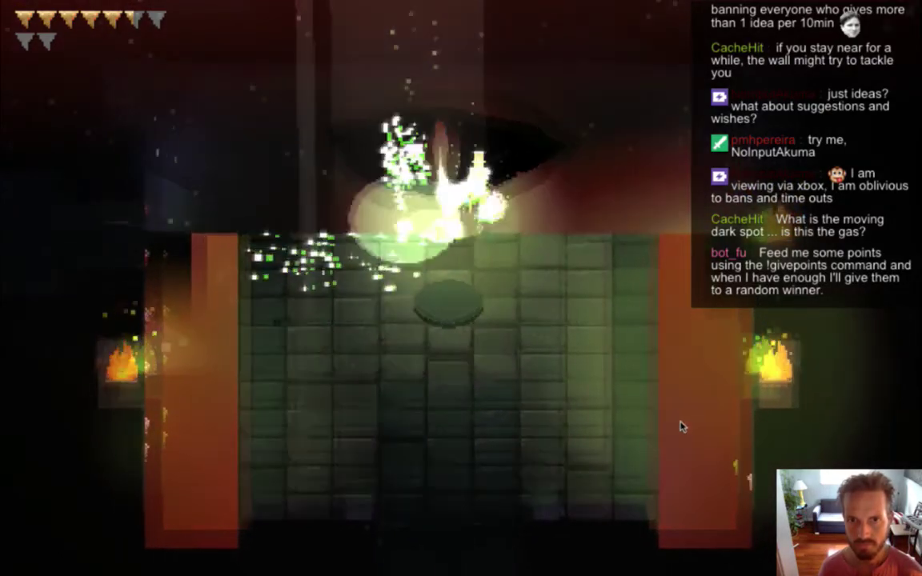
key(space)
key(space)
key(space)
key(space)
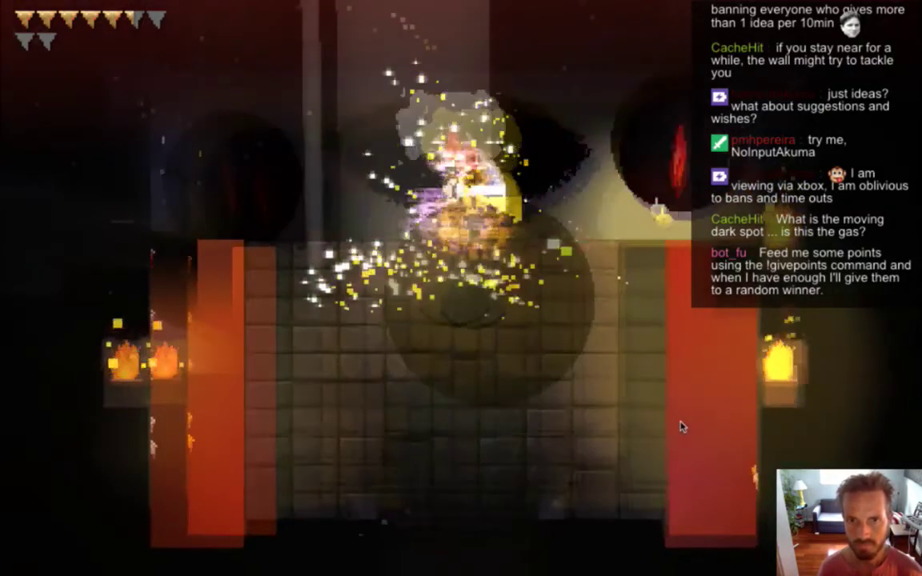
key(space)
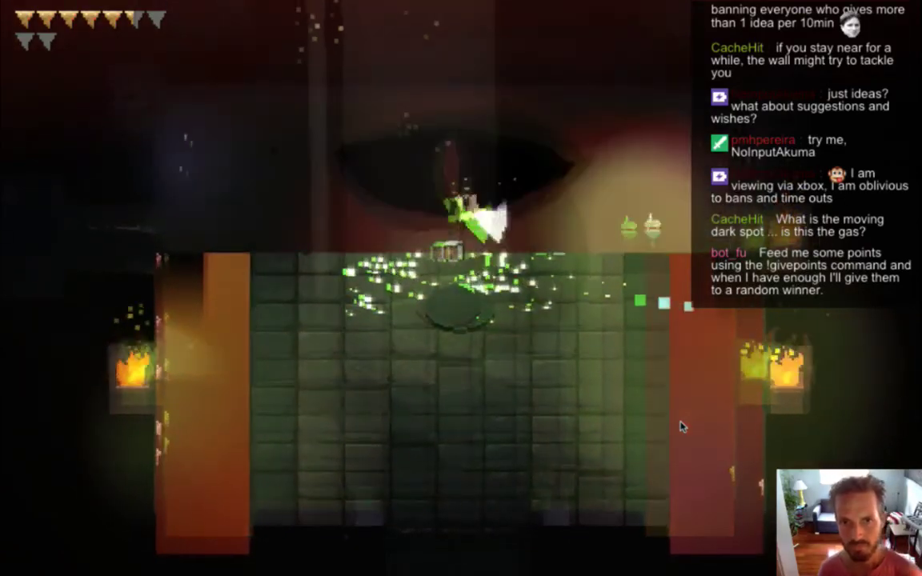
key(space)
key(space)
key(space)
key(space)
key(space)
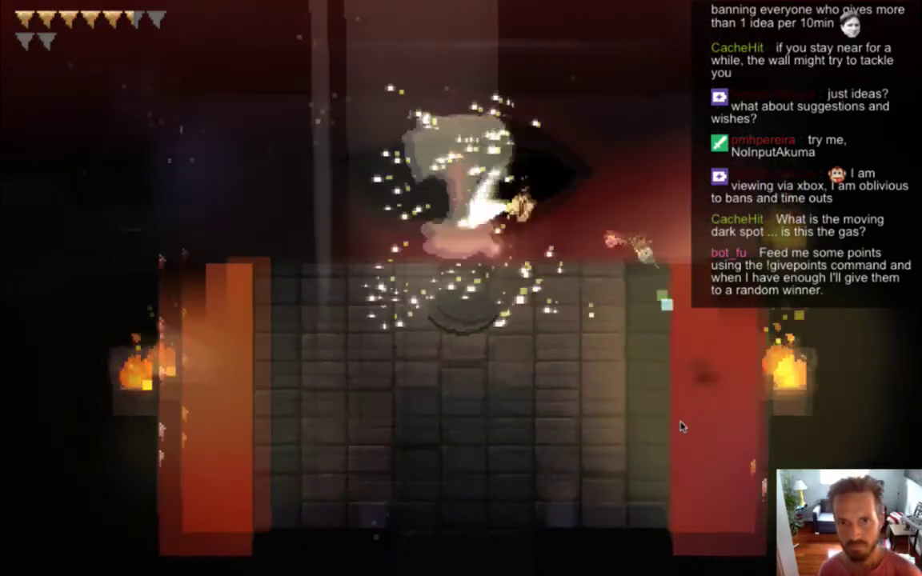
key(space)
key(space)
key(space)
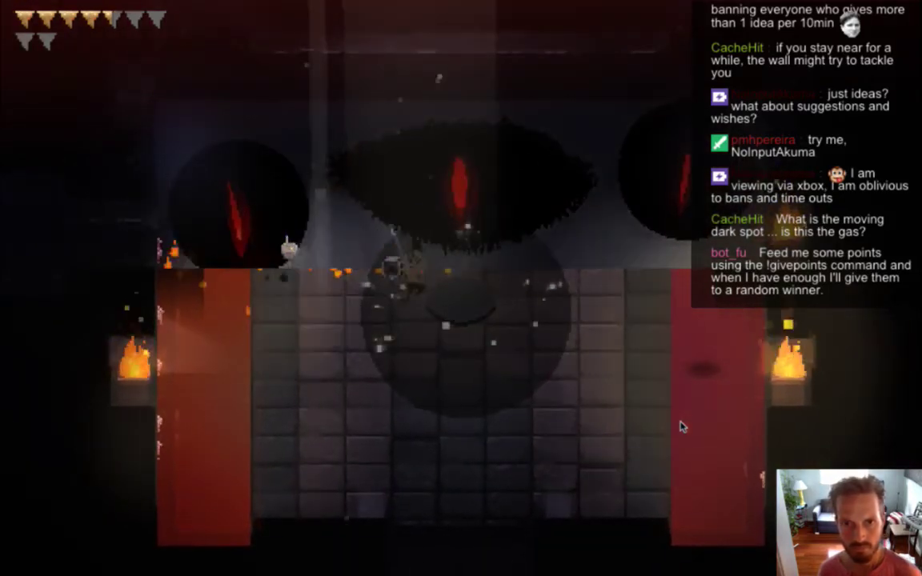
key(space)
key(space)
key(space)
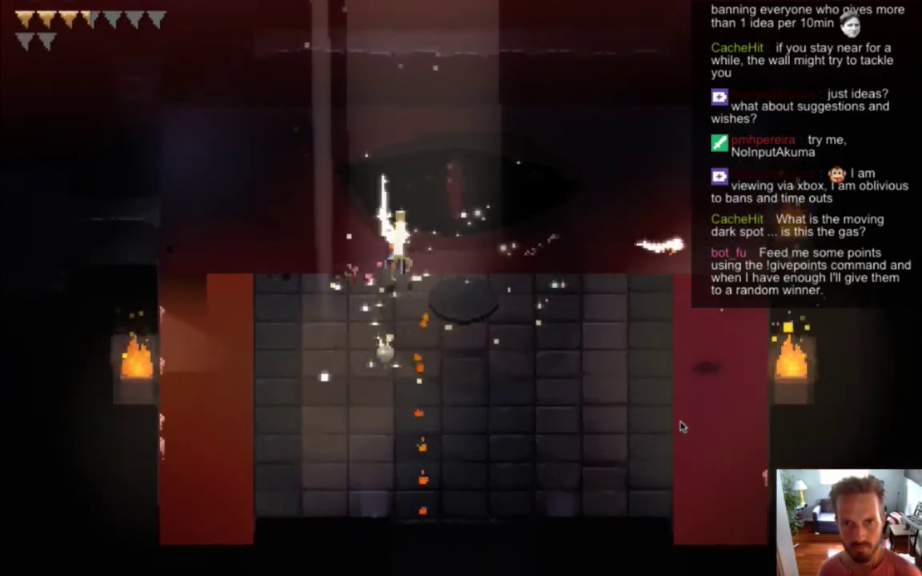
key(space)
key(Right)
key(space)
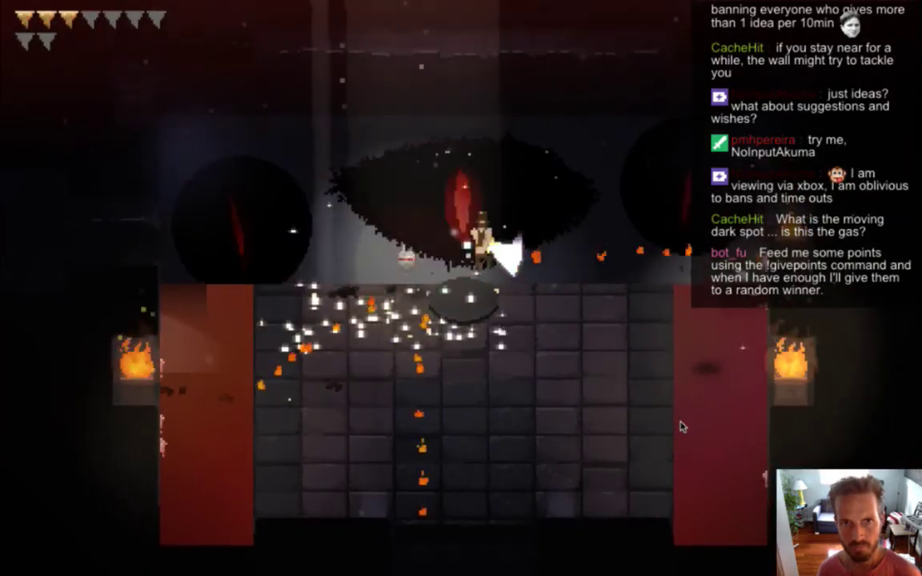
key(Left)
key(space)
key(Left)
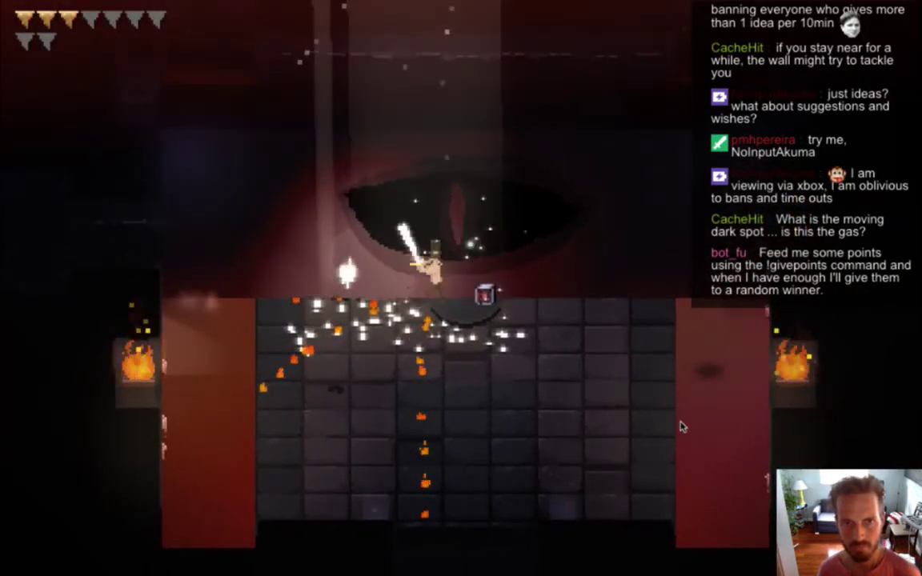
key(space)
key(space)
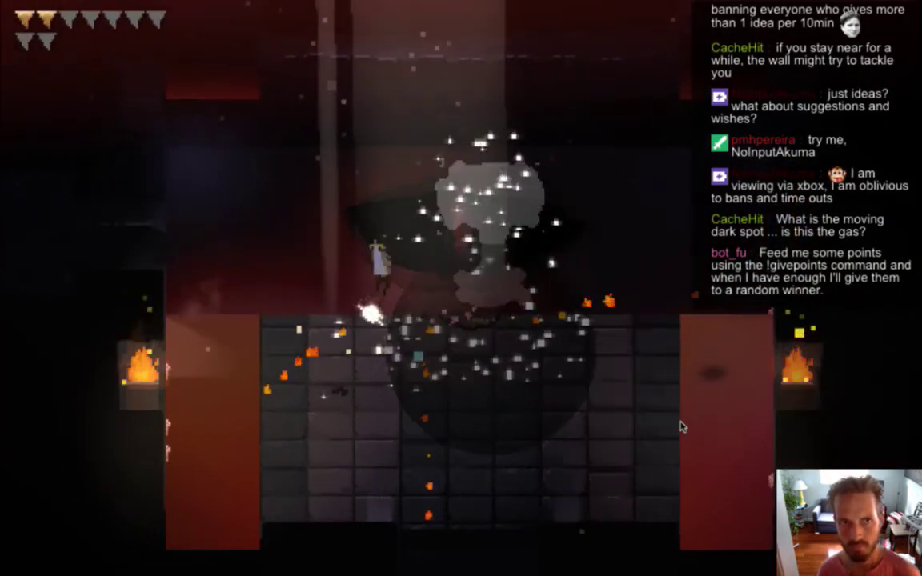
key(space)
key(space)
key(Left)
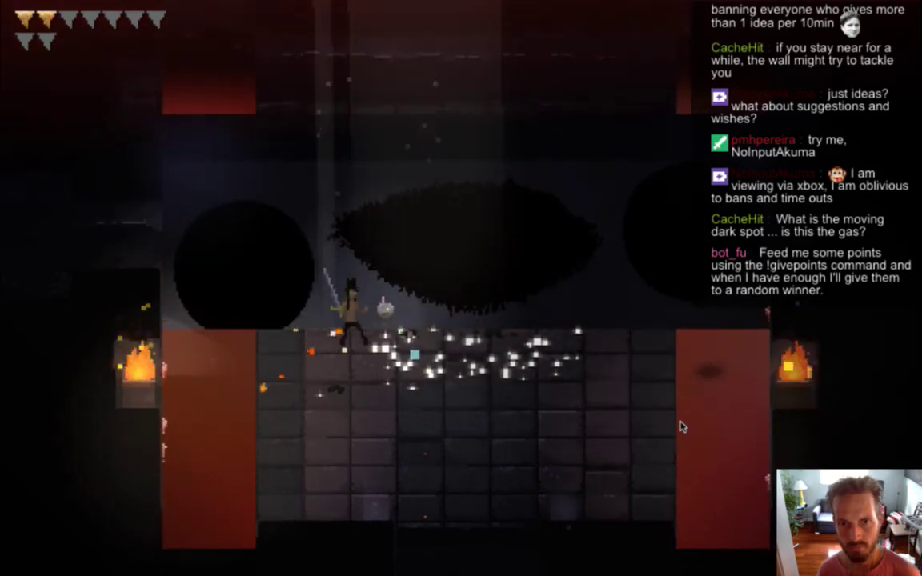
key(Right)
key(space)
key(Left)
key(space)
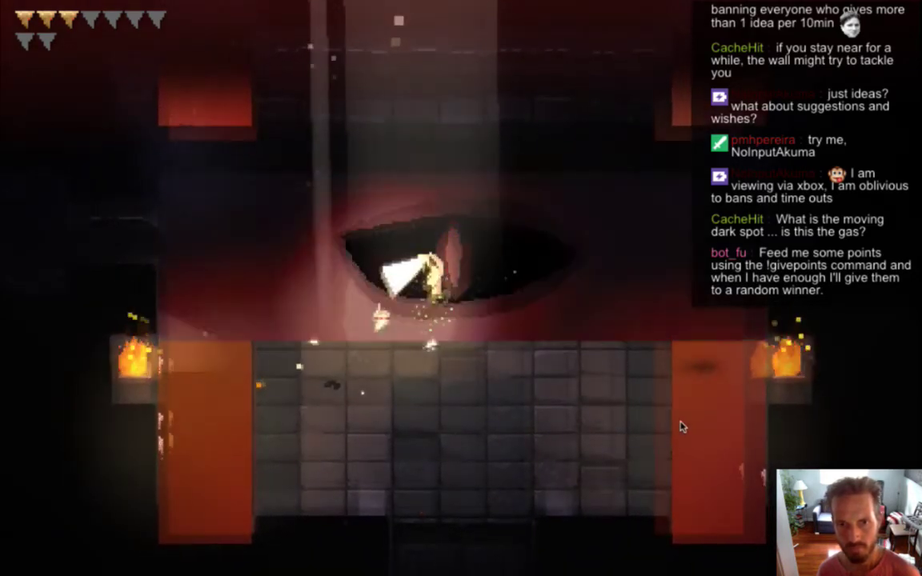
key(space)
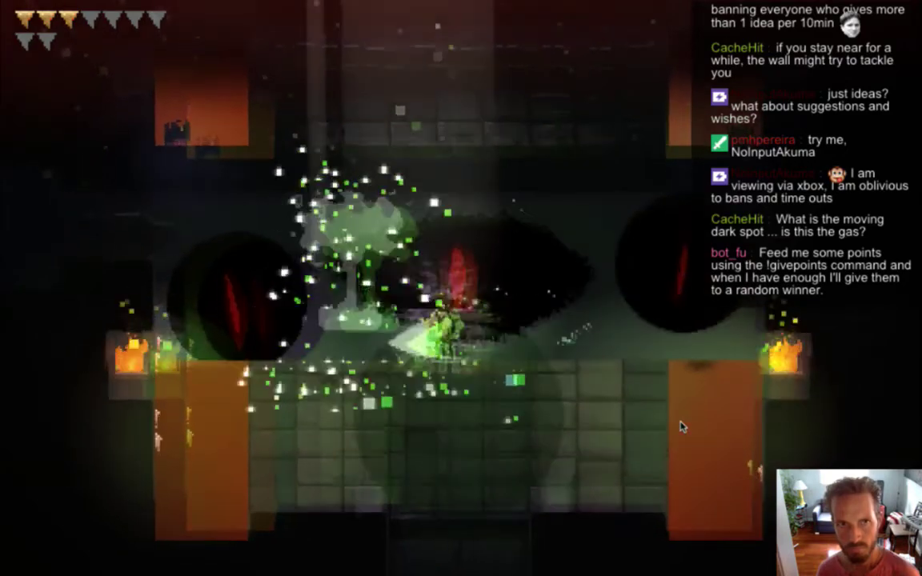
key(space)
key(Right)
key(space)
key(space)
key(space)
key(space)
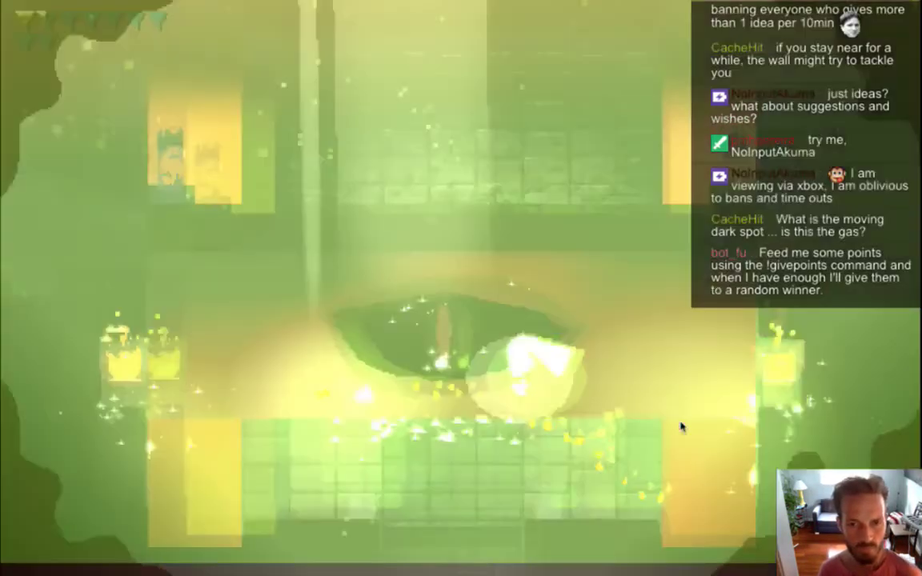
key(space)
key(space)
key(space)
key(space)
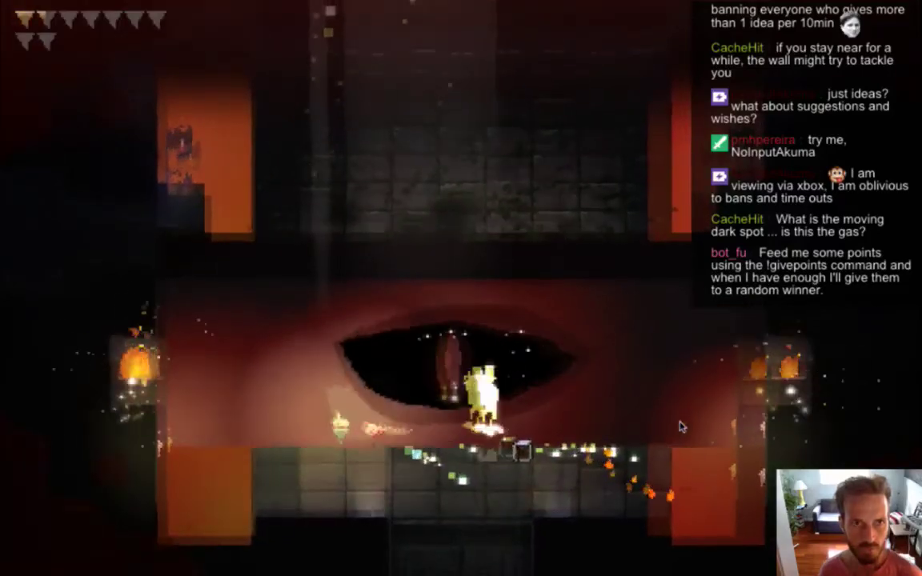
key(space)
key(space)
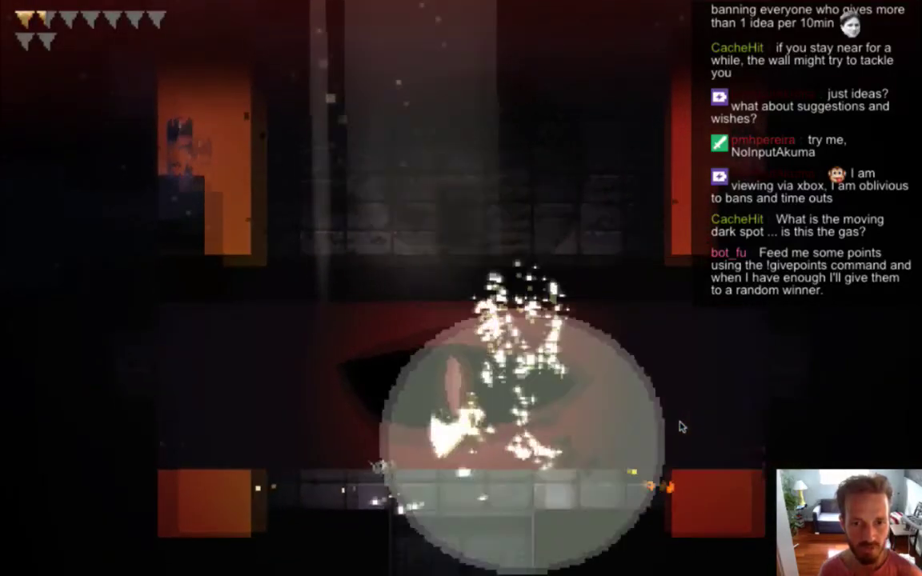
key(space)
key(space)
key(space)
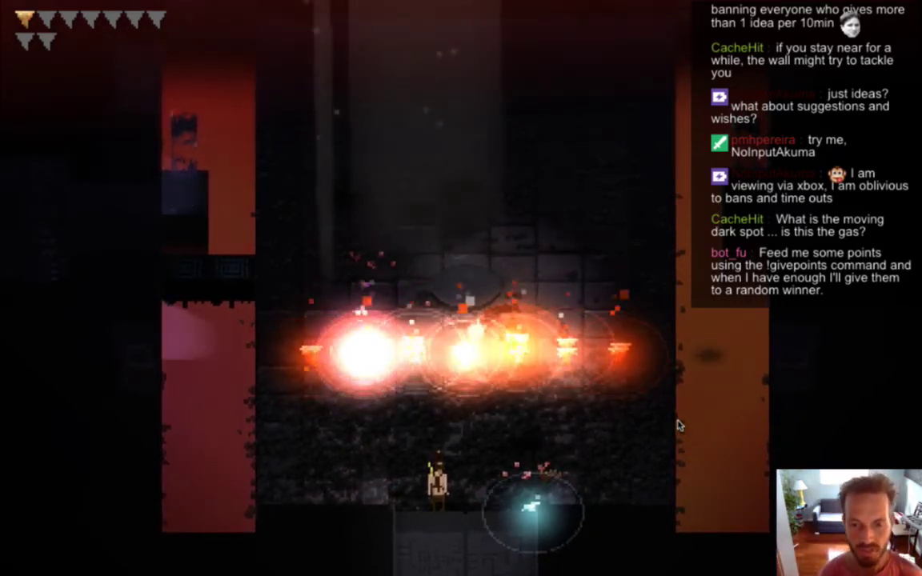
Collect the health drops left by the defeated wall boss and quit the game.
key(Right)
key(Left)
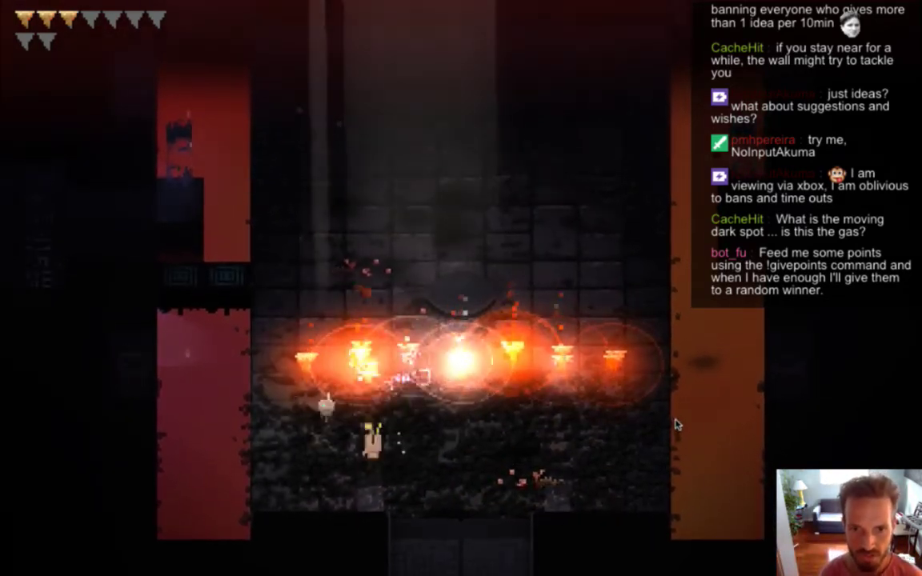
key(Right)
key(Up)
key(Left)
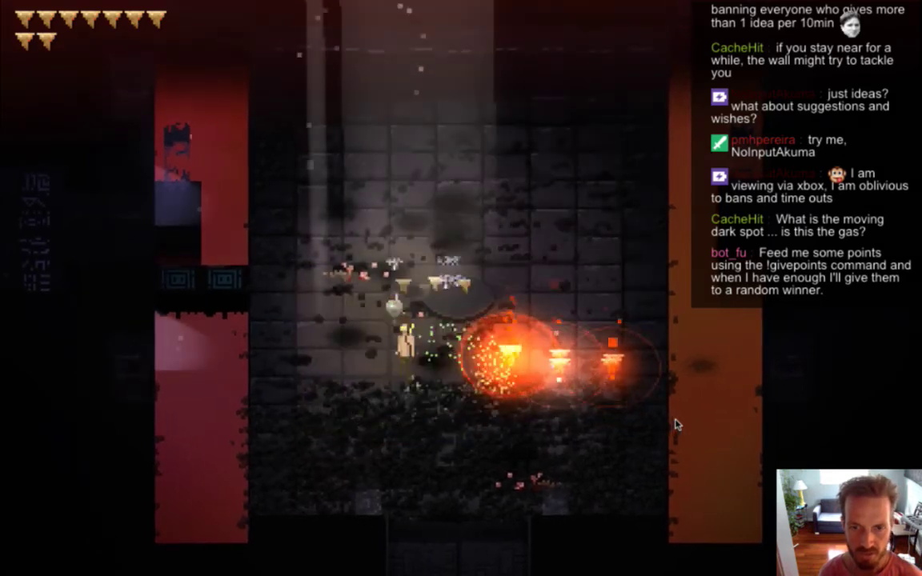
key(Right)
key(Right)
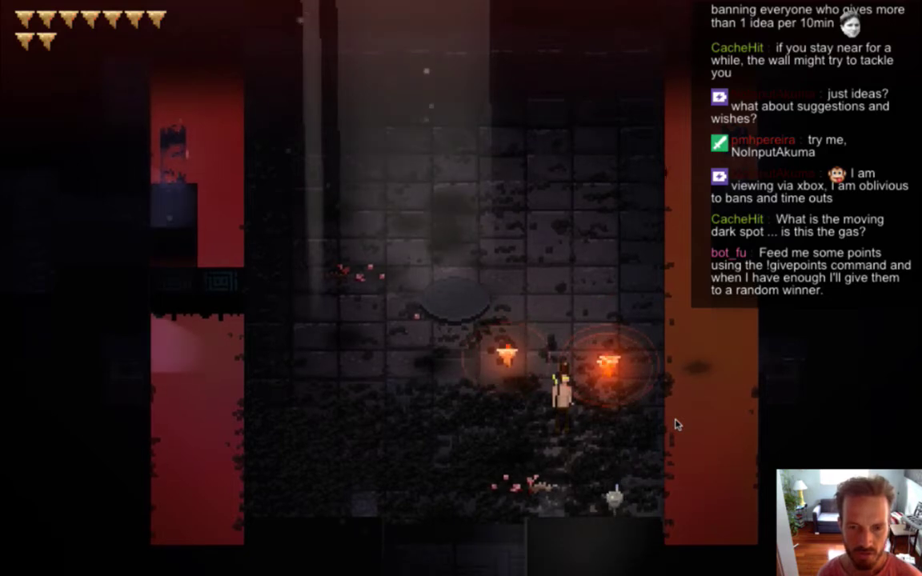
key(super+q)
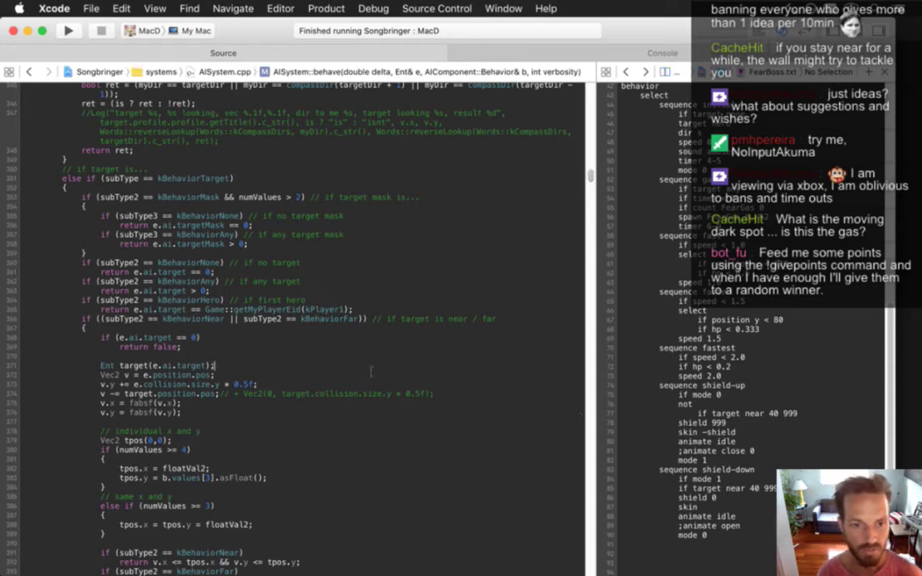
Switch to Terminal and list the Songbringer repository's uncommitted changes with git status.
key(super+Tab)
key(super+Tab)
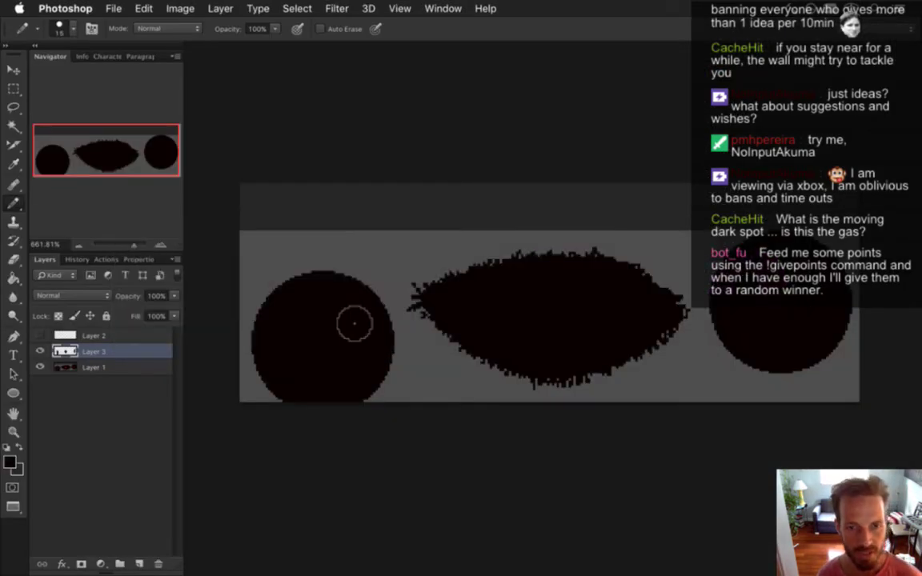
key(super+Tab)
key(super+Tab)
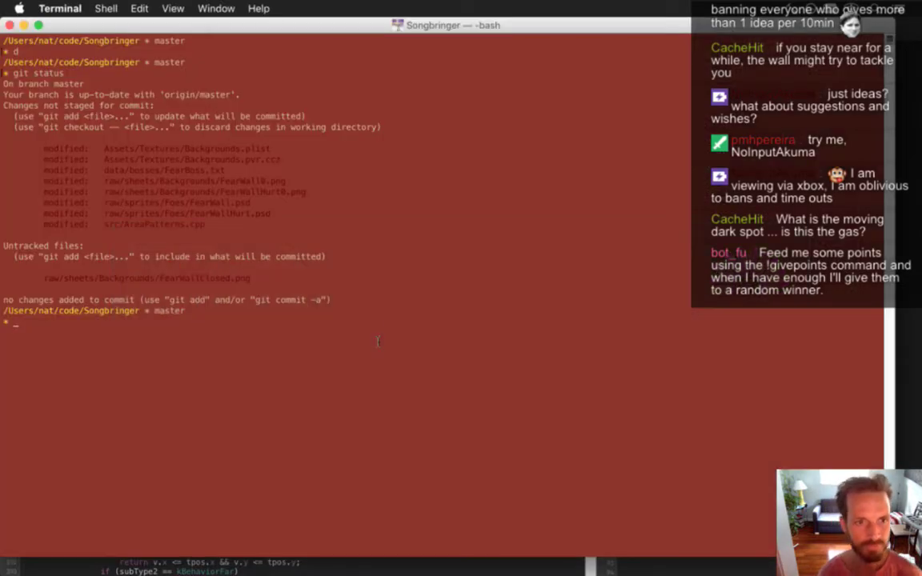
key(Return)
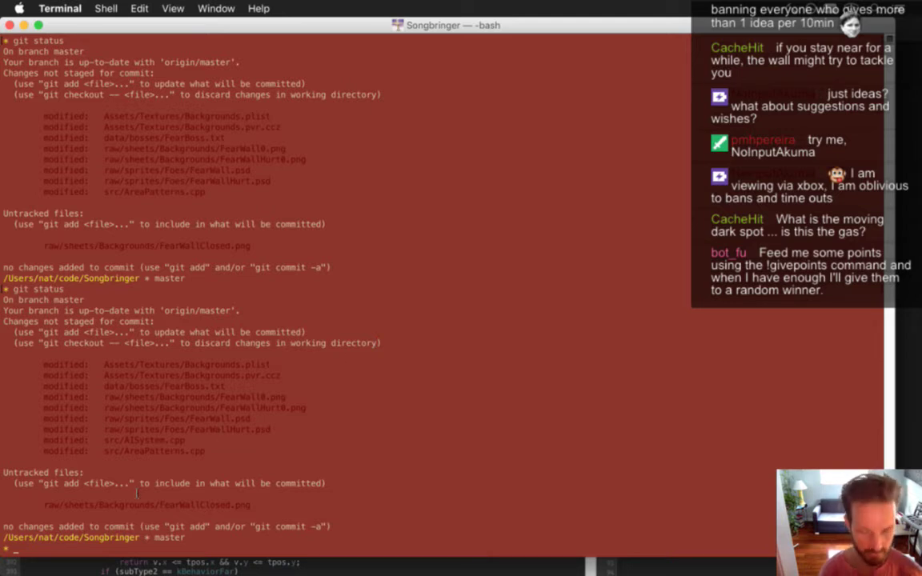
Delete the untracked file raw/sheets/Backgrounds/FearWallClosed.png with rm.
drag(44, 505, 253, 506)
key(super+c)
key(super+v)
key(Return)
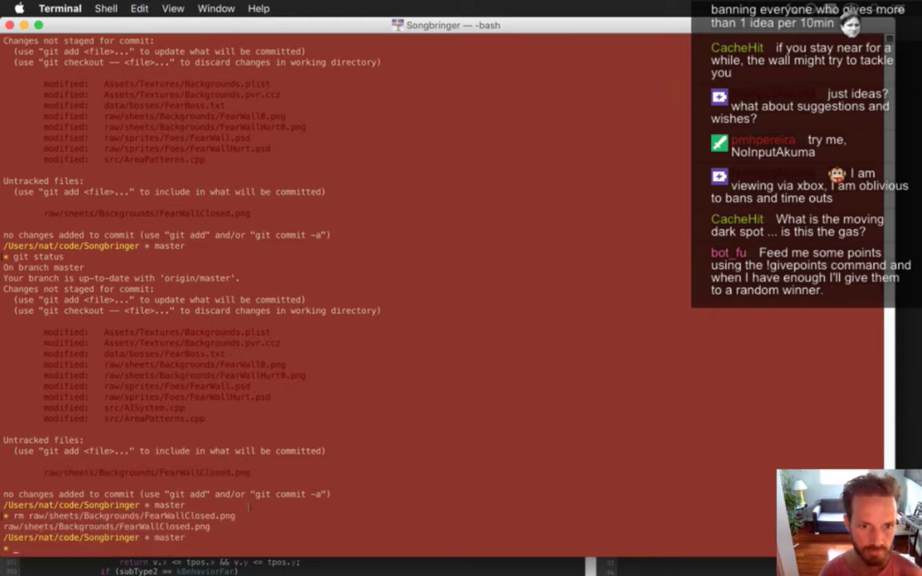
Switch to Photoshop and export the closed-eye wall sprite for web as FearWallClosed0.png in the Backgrounds folder.
key(super+Tab)
click(263, 323)
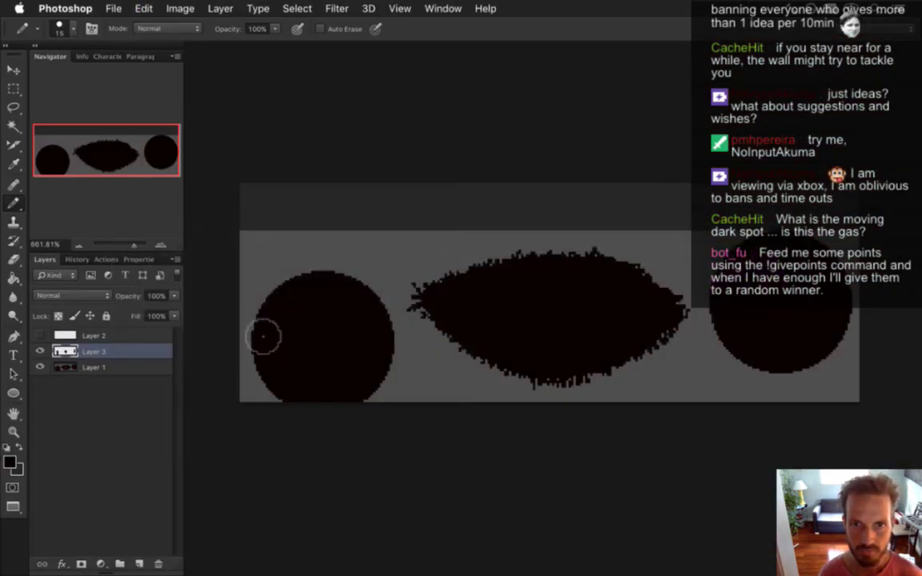
key(super+alt+shift+s)
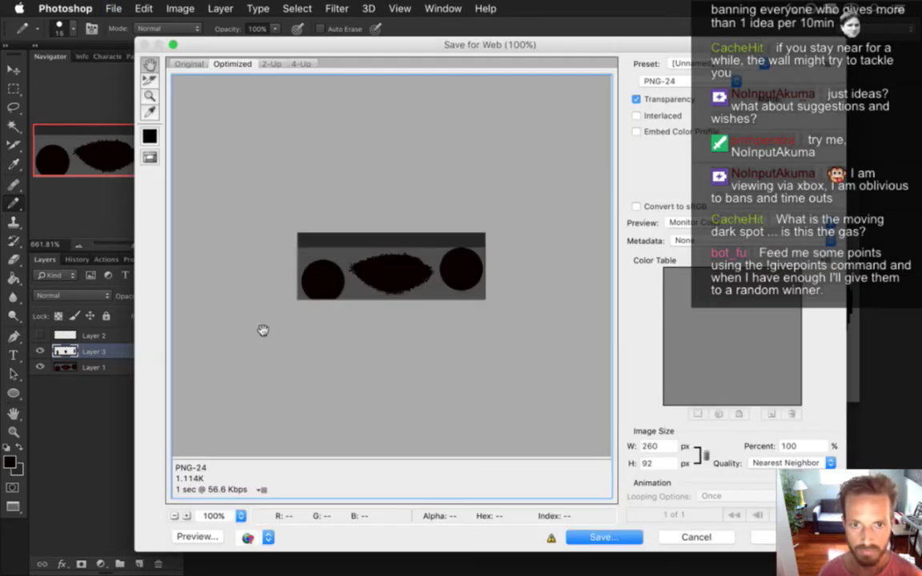
key(Return)
key(Right)
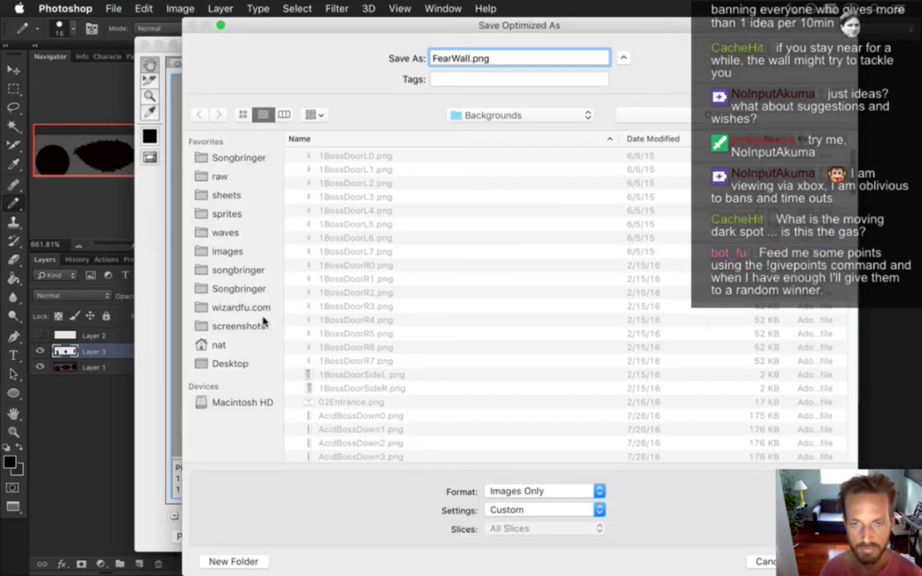
text(Closed0)
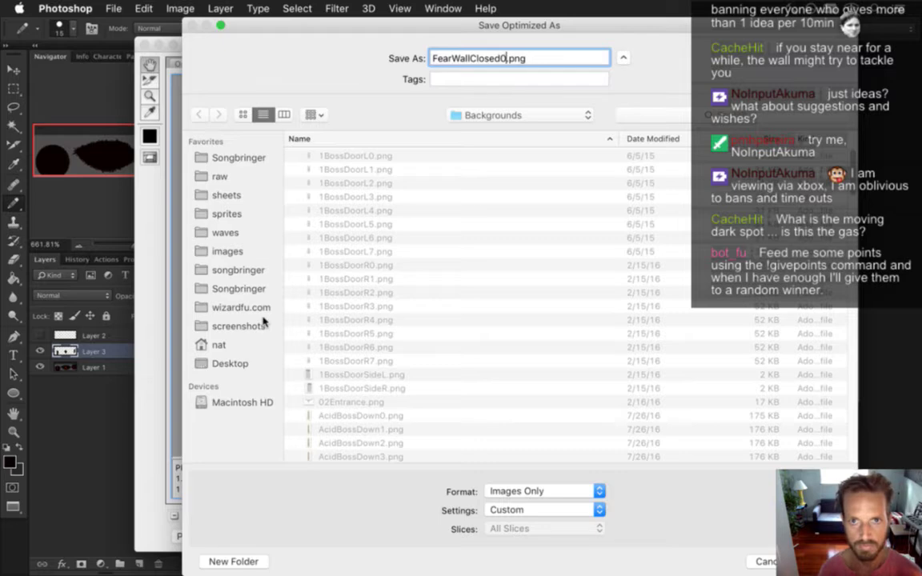
key(Return)
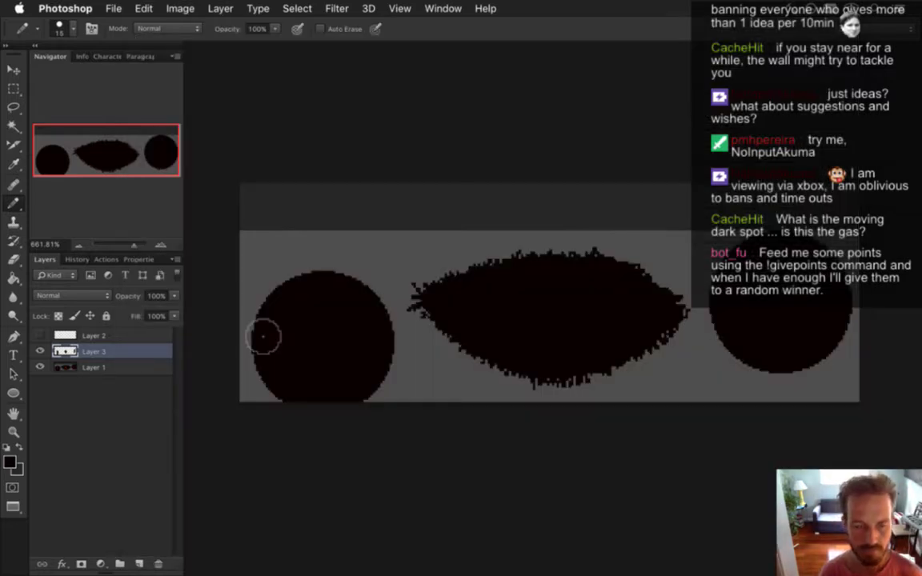
Hide Layer 3 so the wall's open eyes show again, and save the Photoshop document.
click(40, 352)
key(super+s)
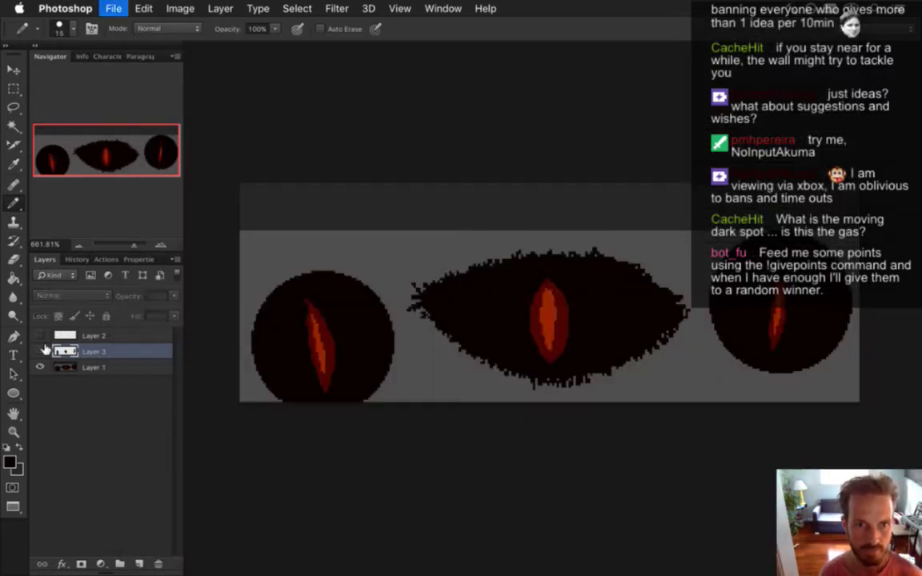
Switch to Xcode, set the idle-shield animation format in FearBoss.txt to FearWallClosed#.png, and build and run the game.
key(super+Tab)
click(354, 305)
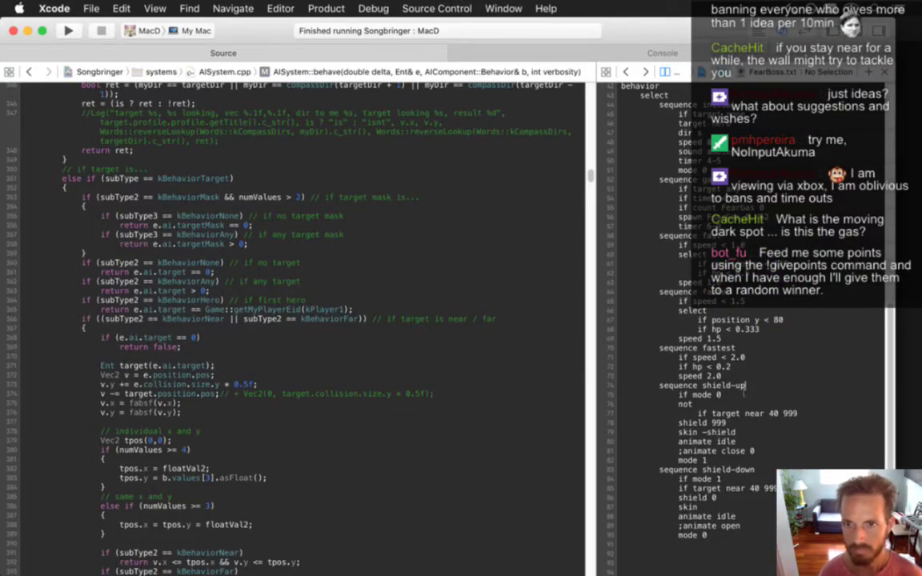
scroll(744, 393, up, 10)
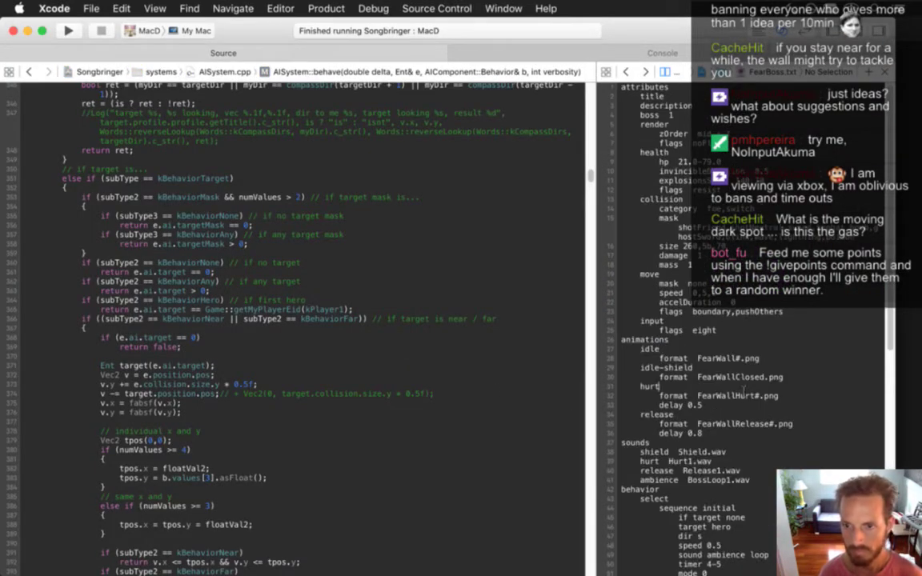
text(#)
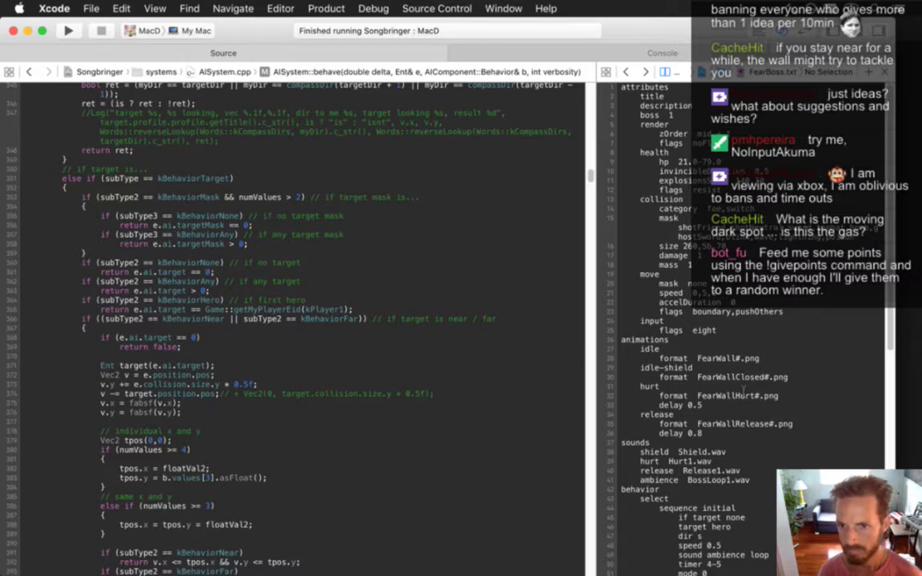
key(super+r)
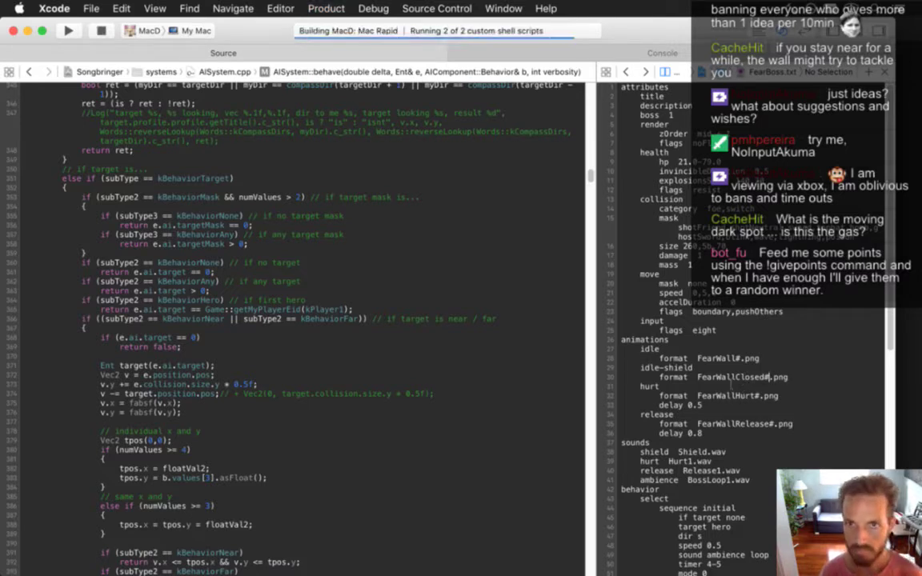
Switch to the Terminal window at the Songbringer repository.
key(super+Tab)
key(super+Tab)
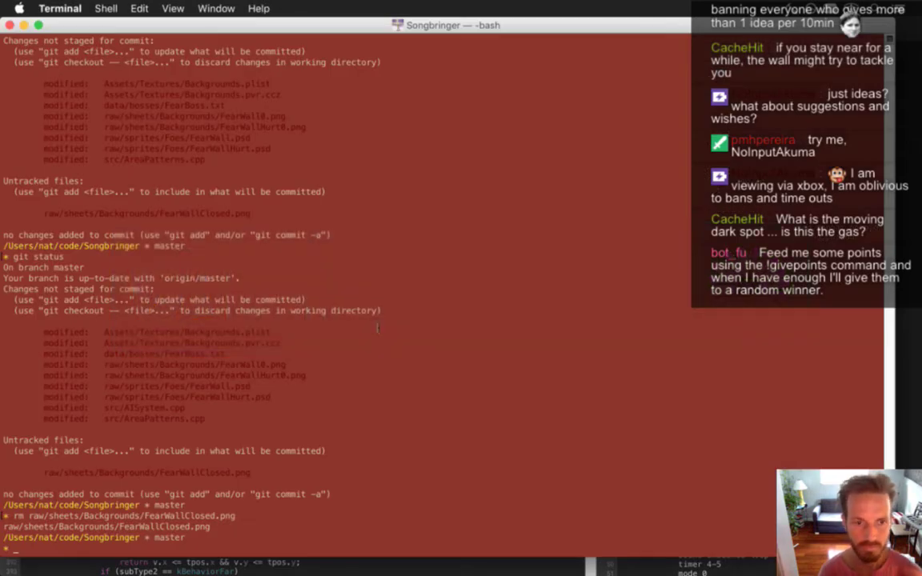
Check the repository's git status and stage all changes with git addall.
text(atus)
key(Return)
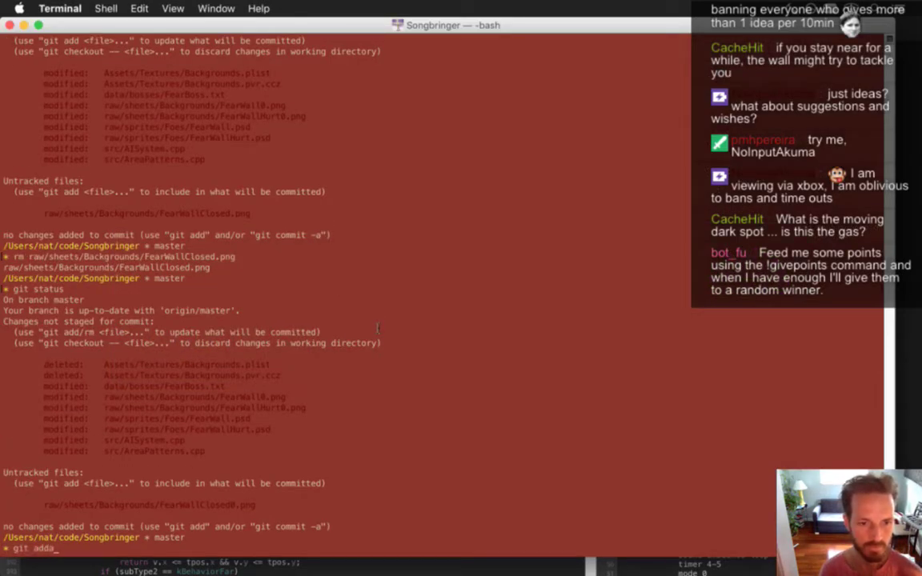
text(git addall)
key(Return)
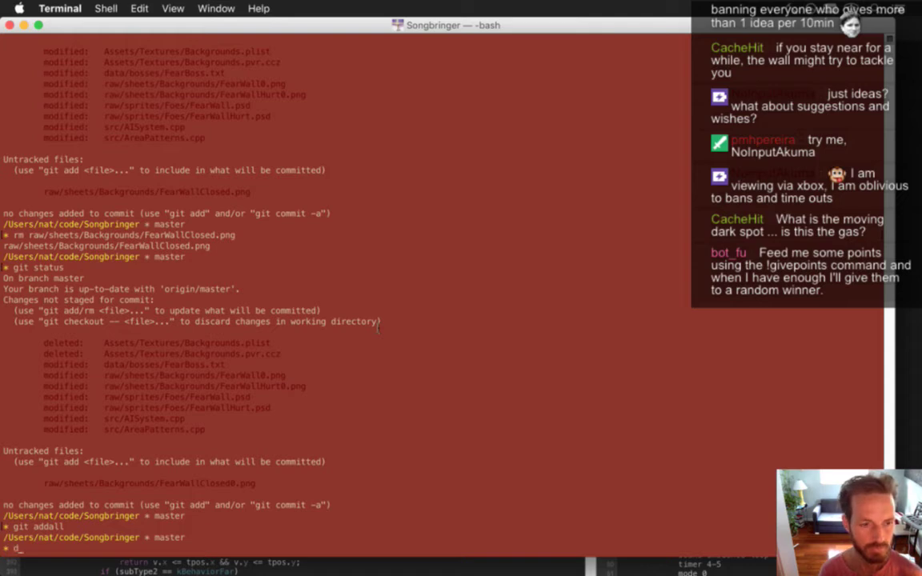
Review the pending changes with the d diff command, from AreaPatterns.cpp back up to FearBoss.txt, and close the diff.
text(d)
key(Return)
key(shift+g)
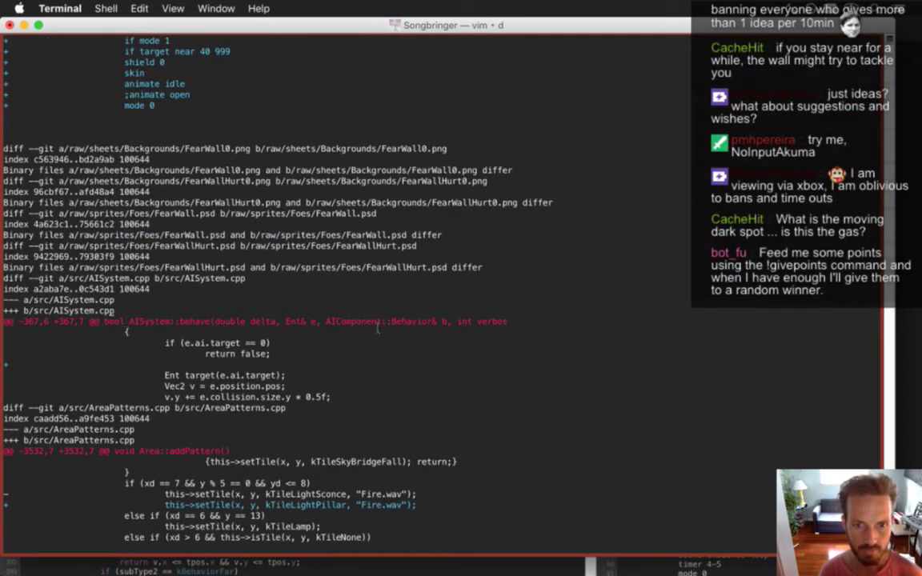
scroll(378, 328, up, 9)
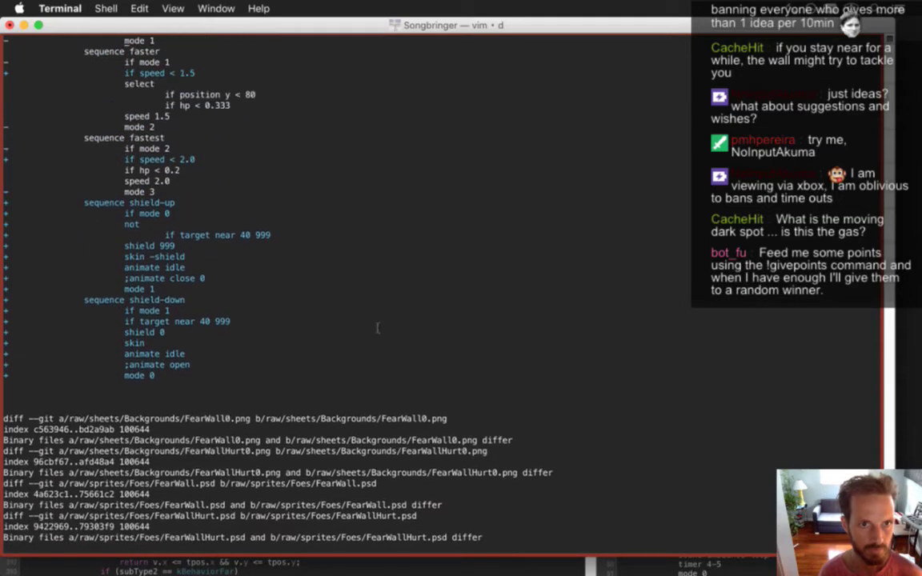
scroll(378, 327, up, 11)
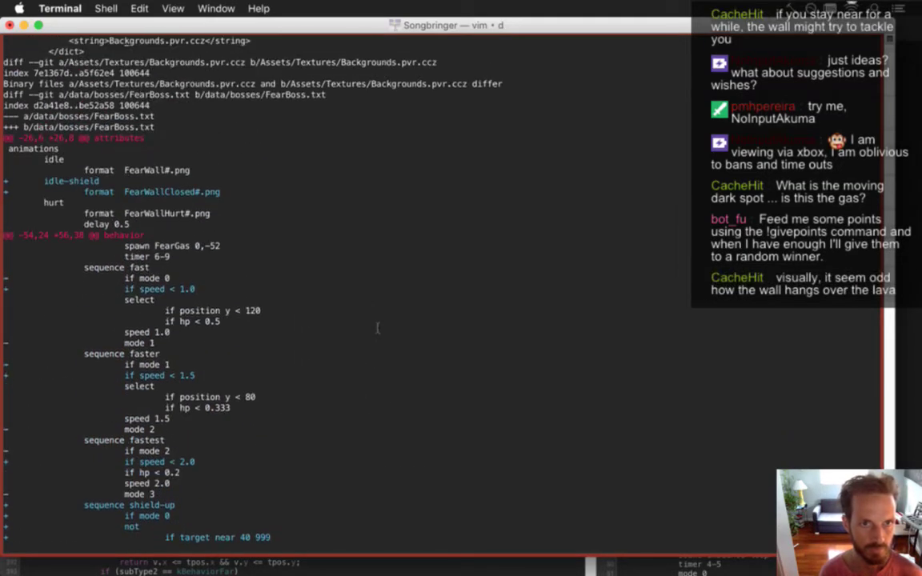
scroll(378, 327, up, 3)
text(:q)
key(Return)
Commit all changes with git commit -a and the message "Fear wall has shield behaviors.".
text(git )
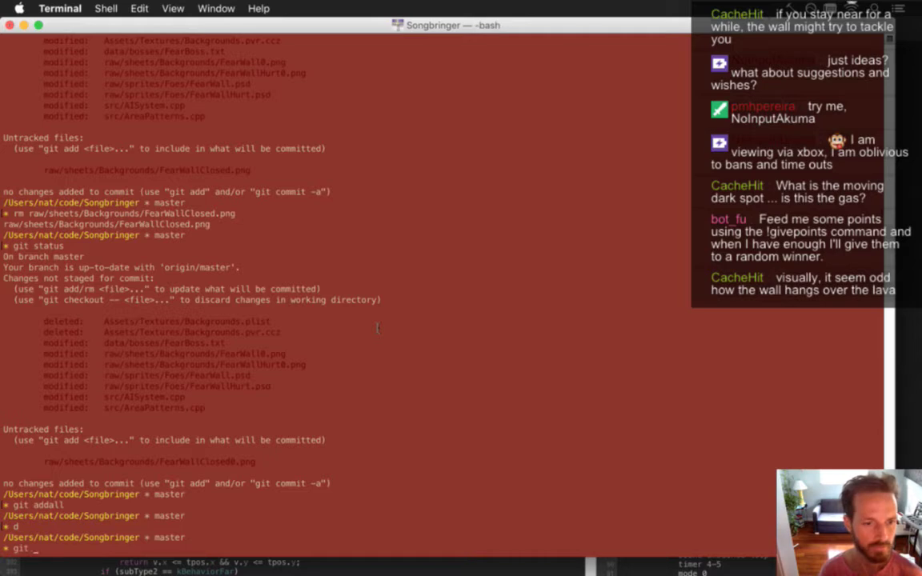
text(commit -a)
key(Return)
key(i)
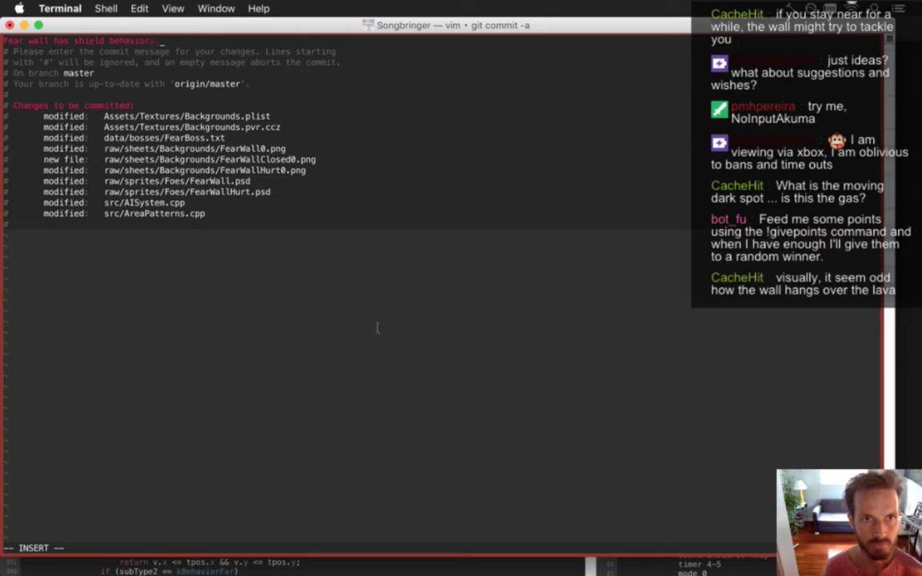
key(Escape)
text(:wq)
key(Return)
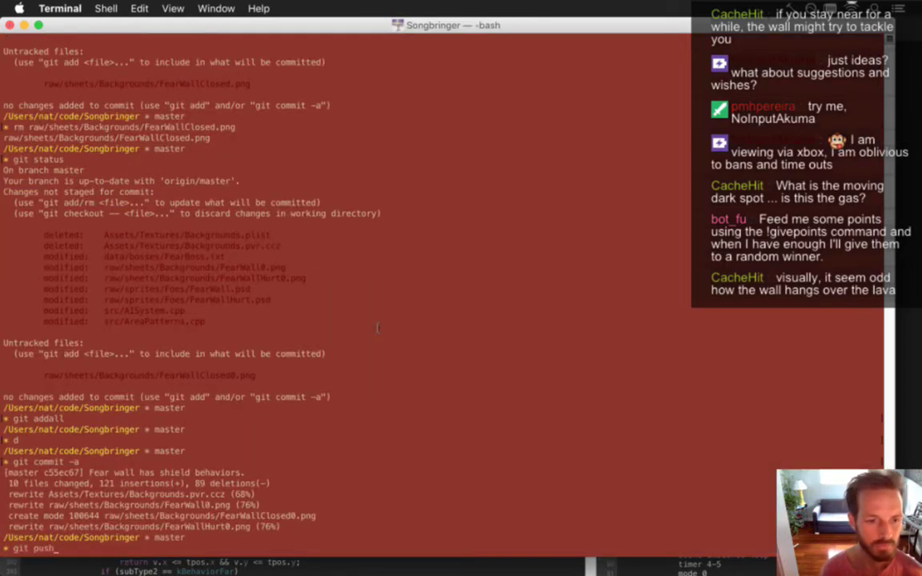
Push the commit with git push and switch to Photoshop.
text(git push)
key(Return)
key(super+Tab)
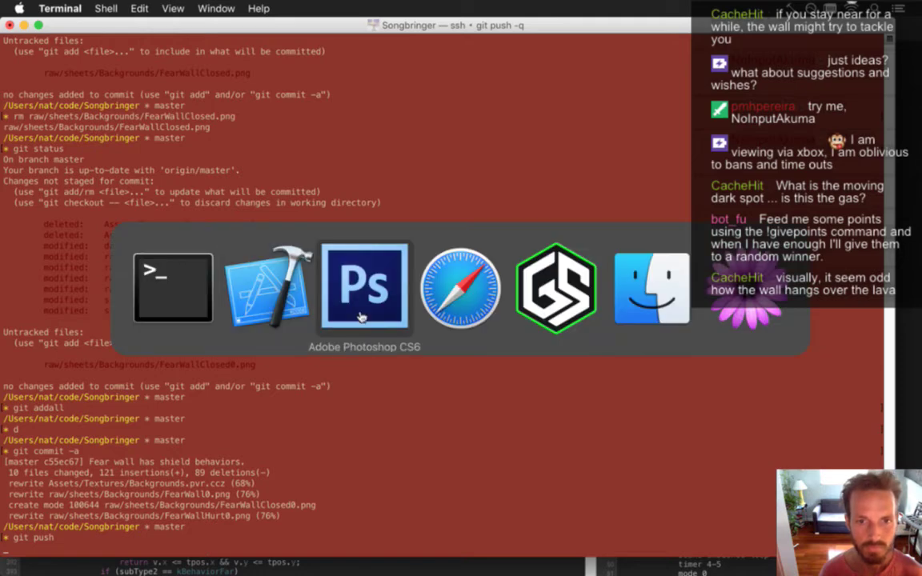
click(361, 317)
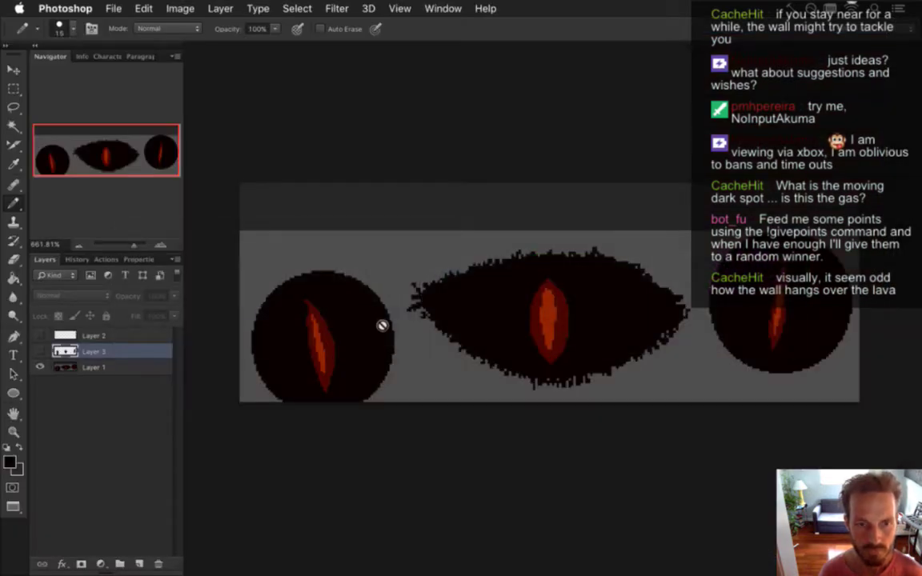
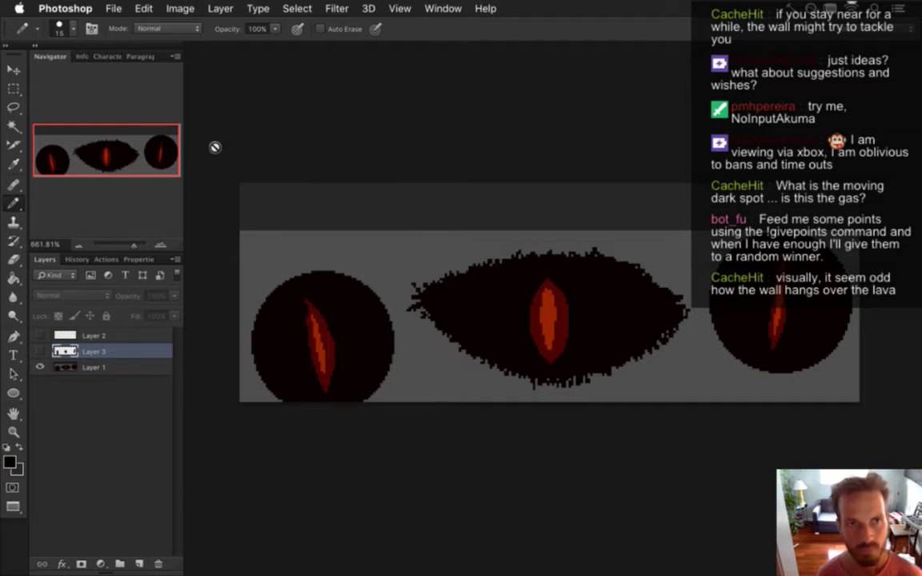
Open EvilAwakening.psd from the Backgrounds folder inside sprites.
click(108, 8)
click(124, 38)
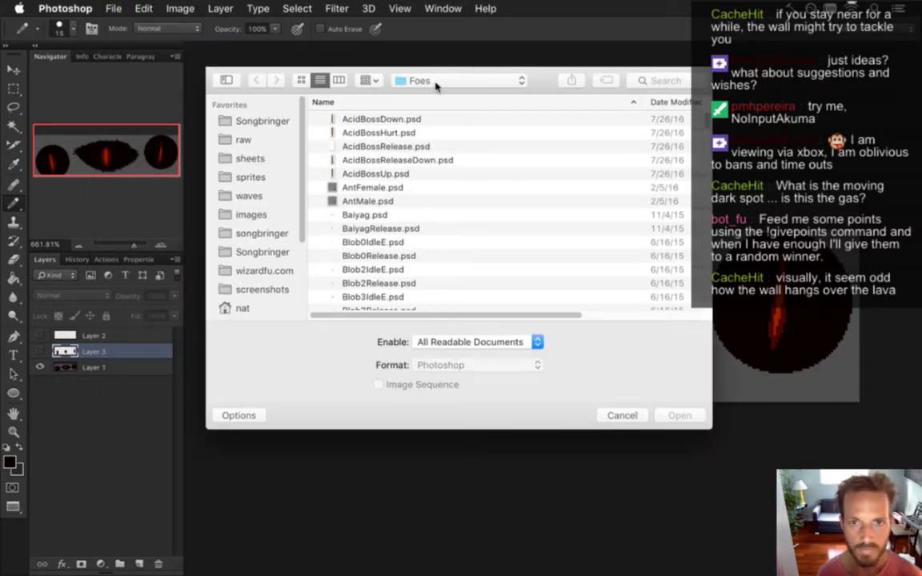
click(436, 81)
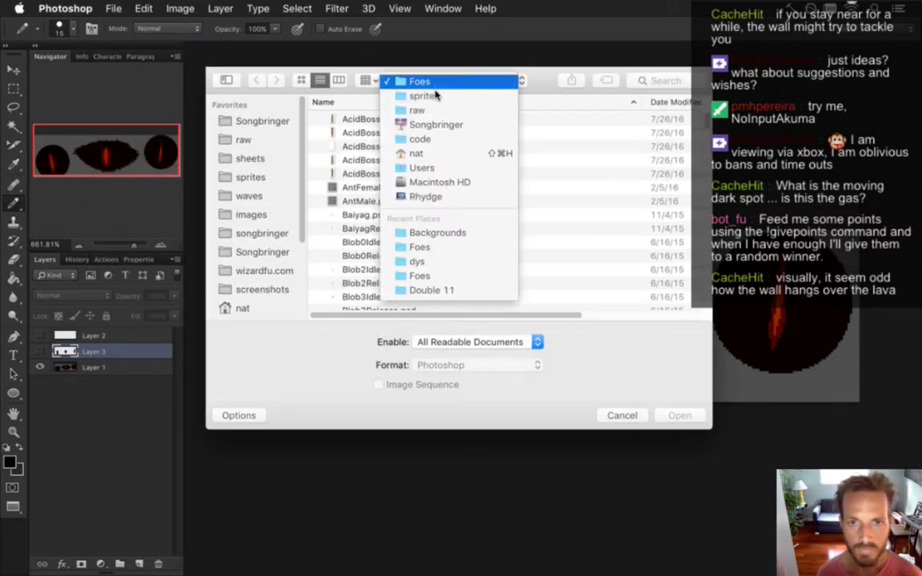
click(434, 94)
double_click(393, 147)
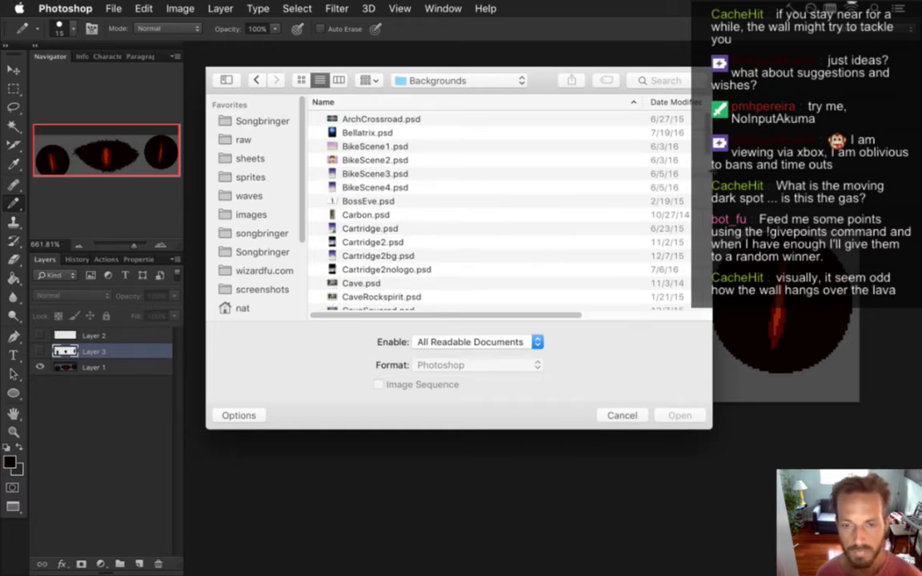
scroll(497, 208, down, 10)
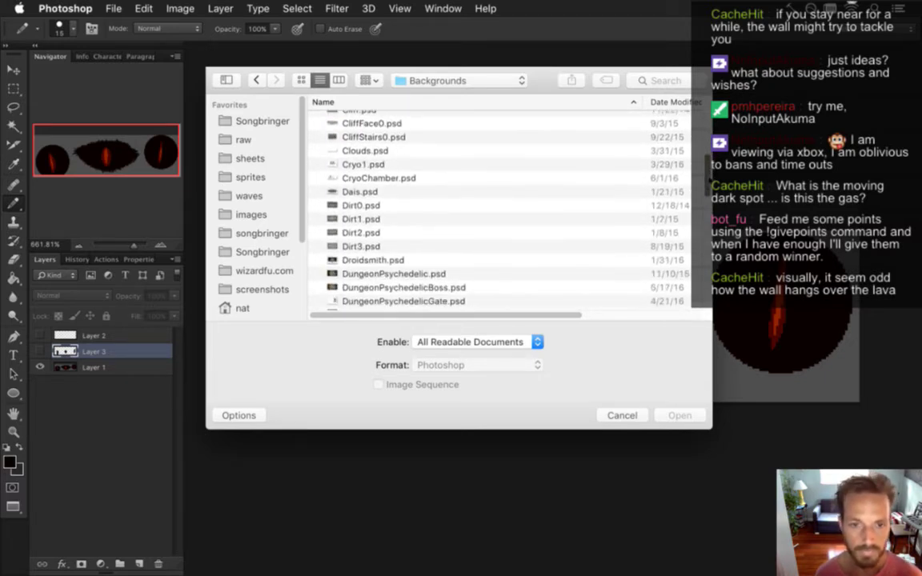
scroll(426, 231, down, 5)
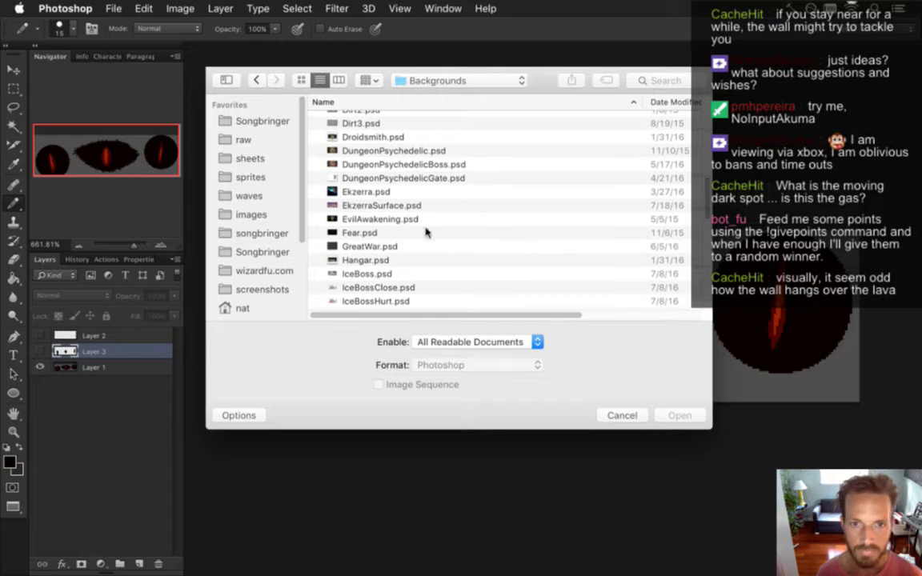
click(446, 218)
click(680, 416)
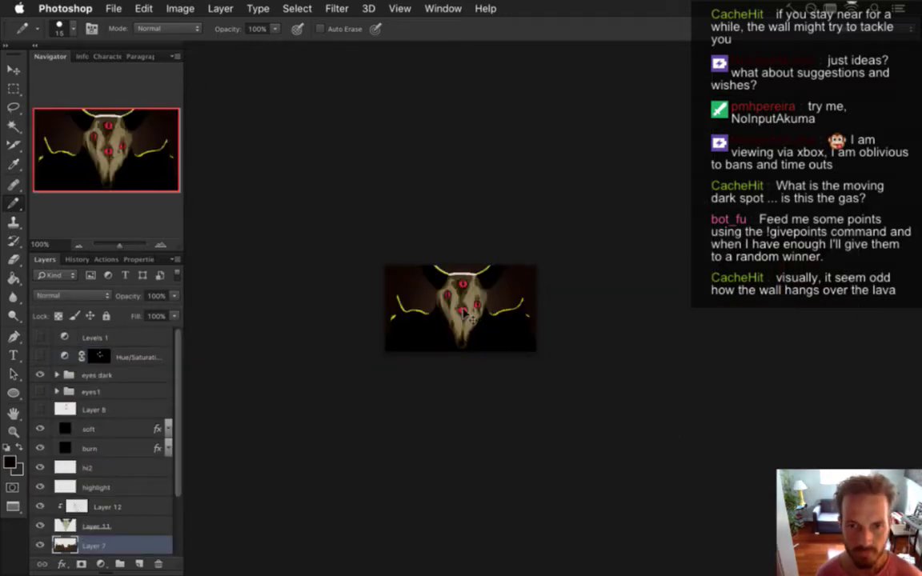
Enlarge the horned skull artwork for inspection and show its animation timeline.
drag(471, 320, 543, 330)
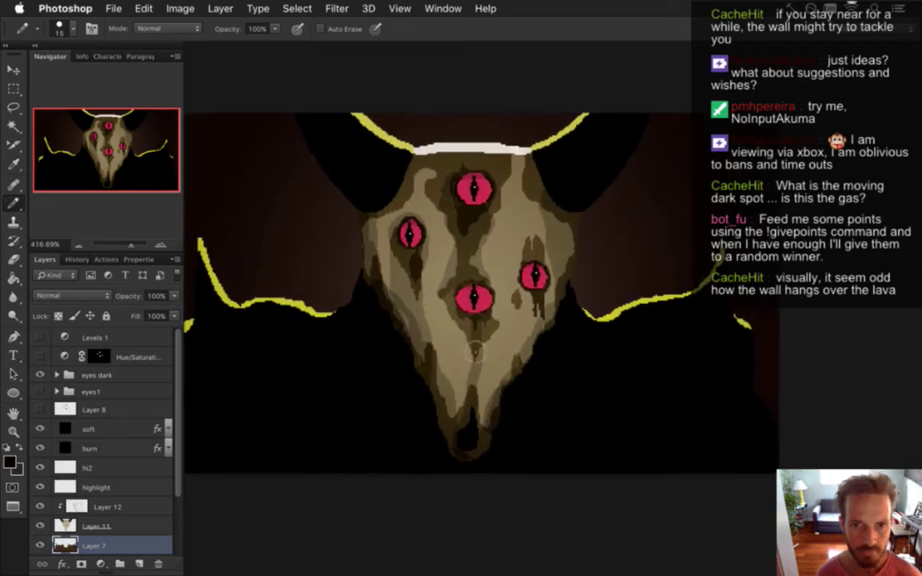
drag(478, 329, 513, 332)
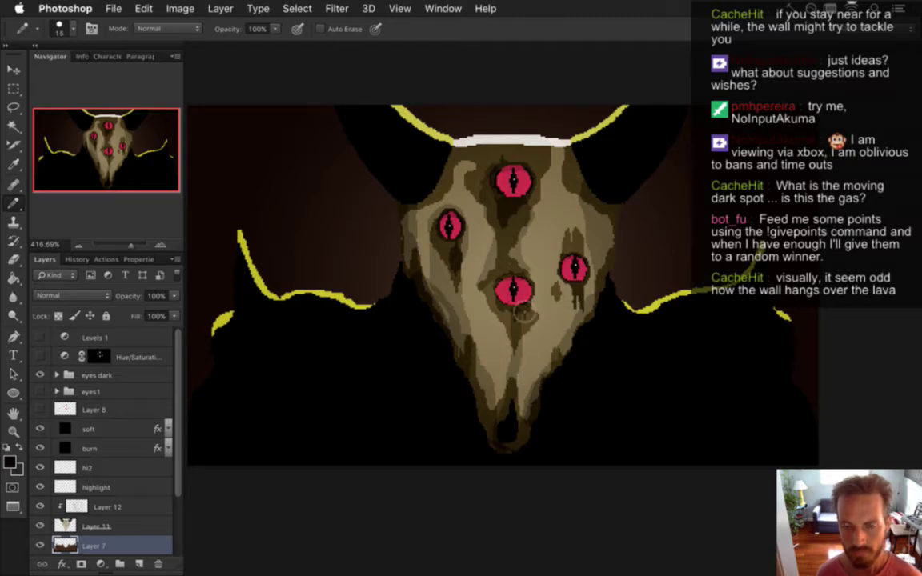
mouse_move(525, 314)
mouse_down()
mouse_move(619, 323)
mouse_move(525, 323)
mouse_up()
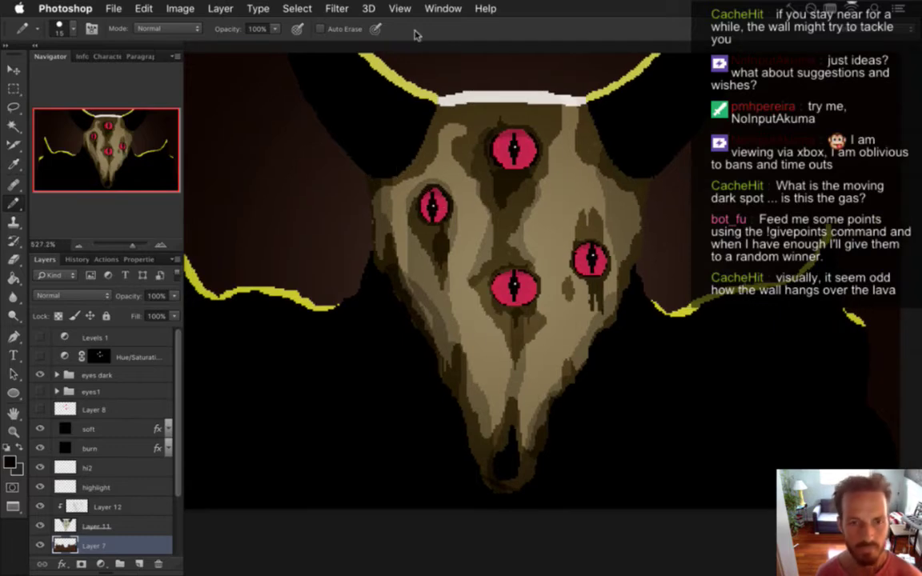
click(432, 6)
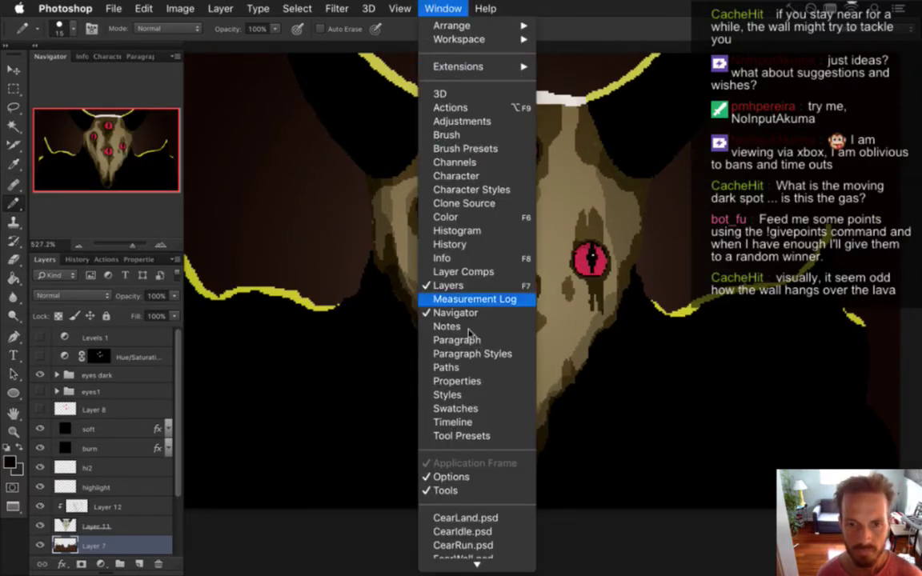
click(449, 418)
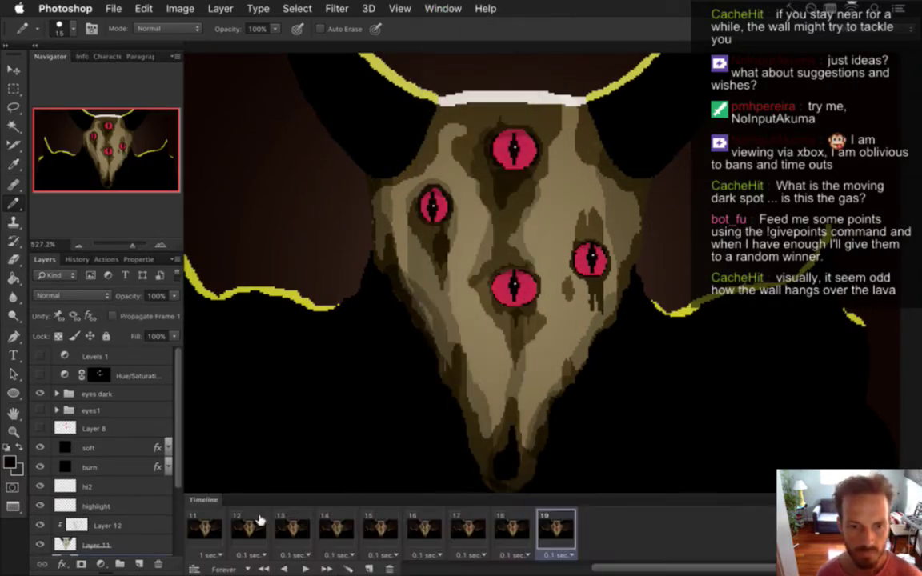
Return the skull animation to frame 1 and play it.
click(203, 529)
click(238, 528)
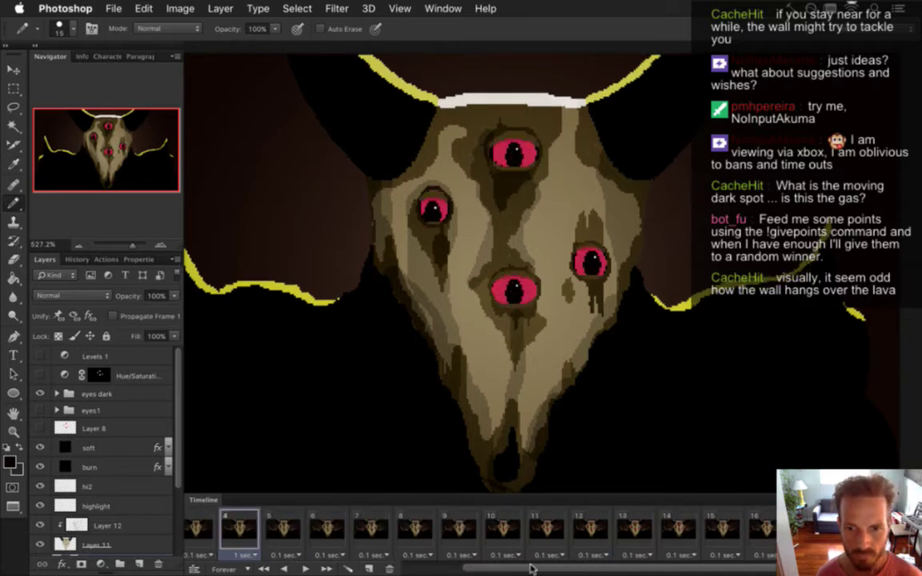
click(198, 529)
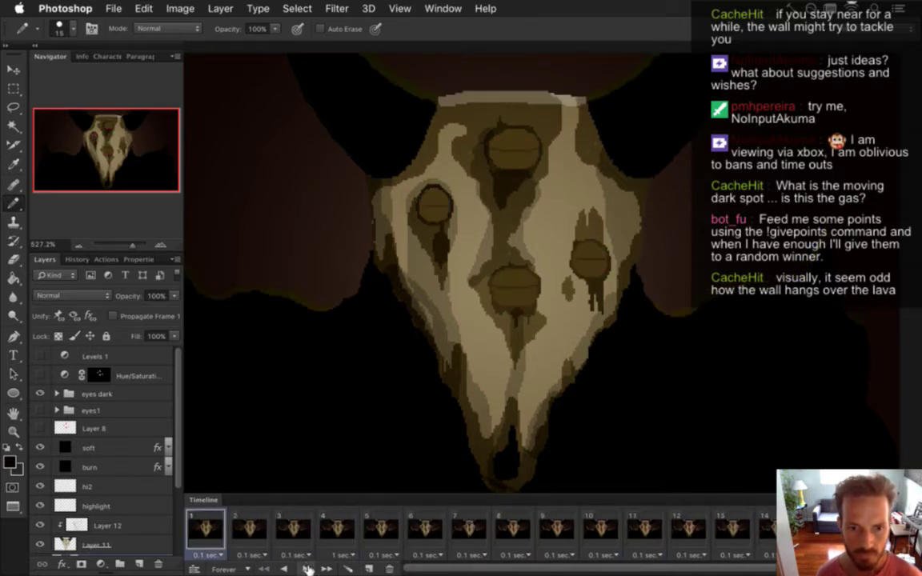
key(space)
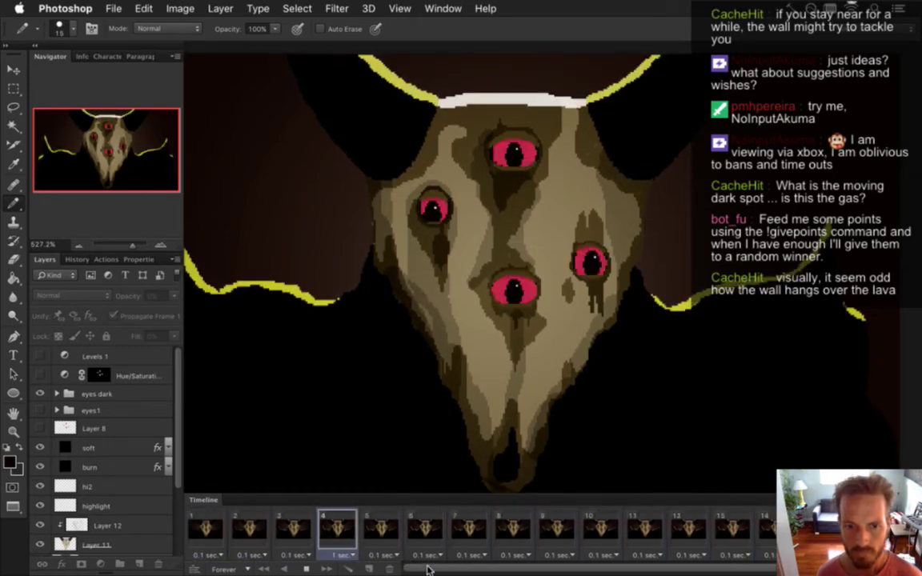
Stop the playback and compare the skull's eyes in frames 3 to 6 and frame 11.
click(337, 532)
click(295, 527)
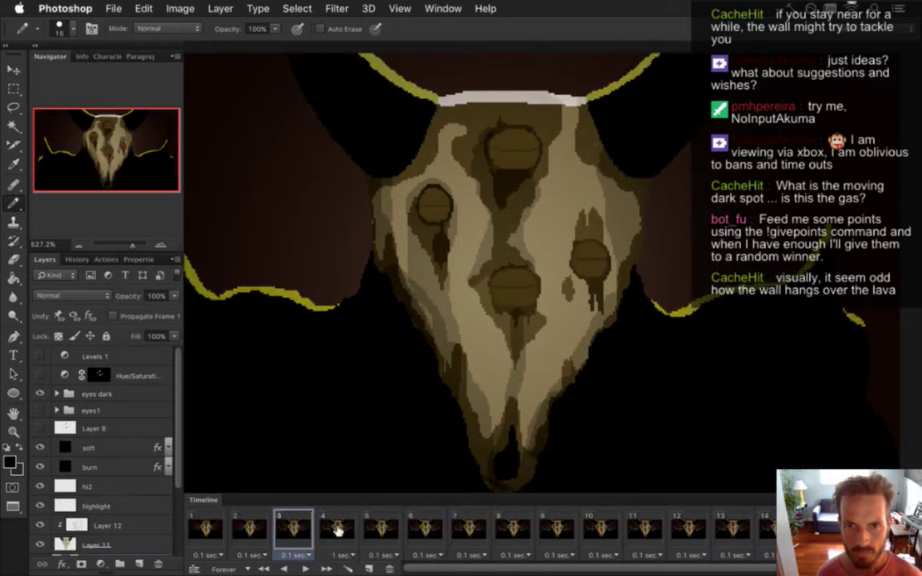
click(335, 528)
click(295, 527)
click(330, 530)
click(381, 528)
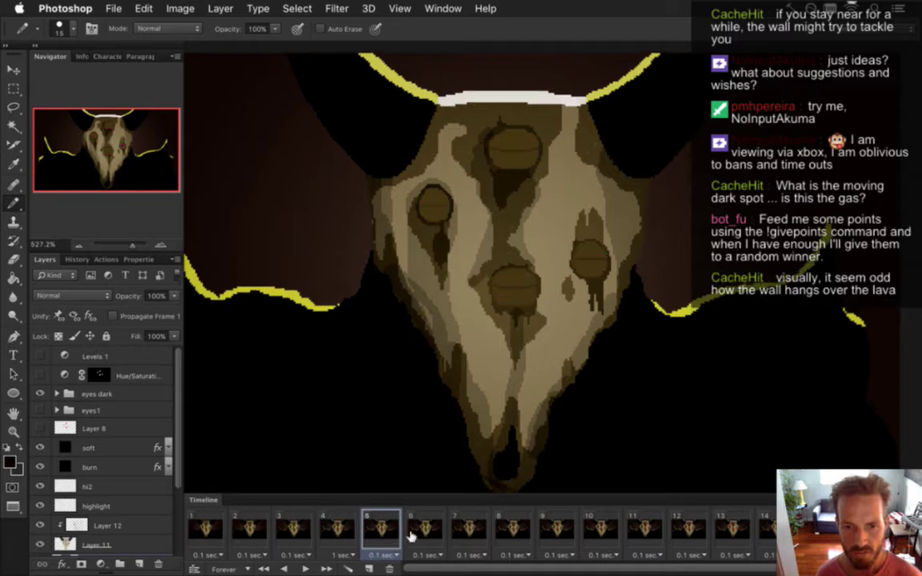
click(425, 529)
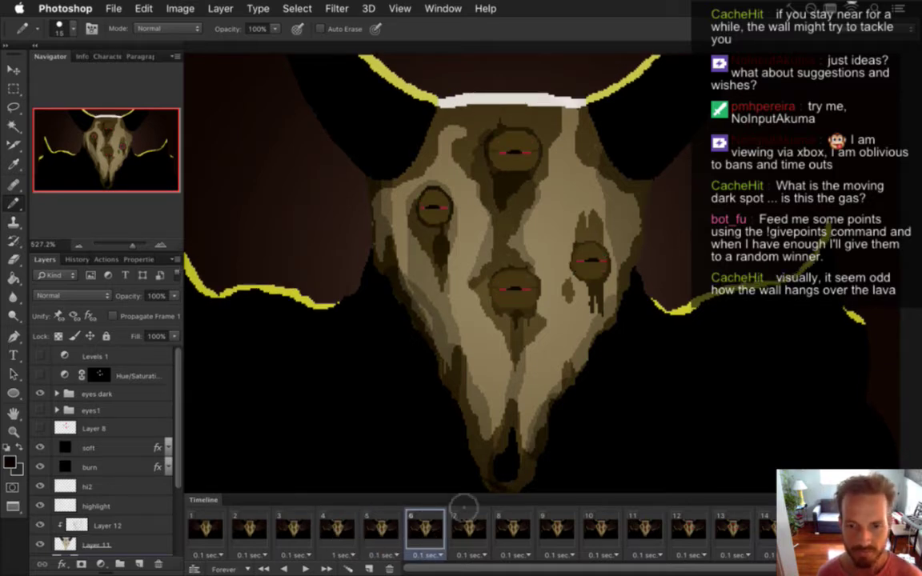
click(650, 527)
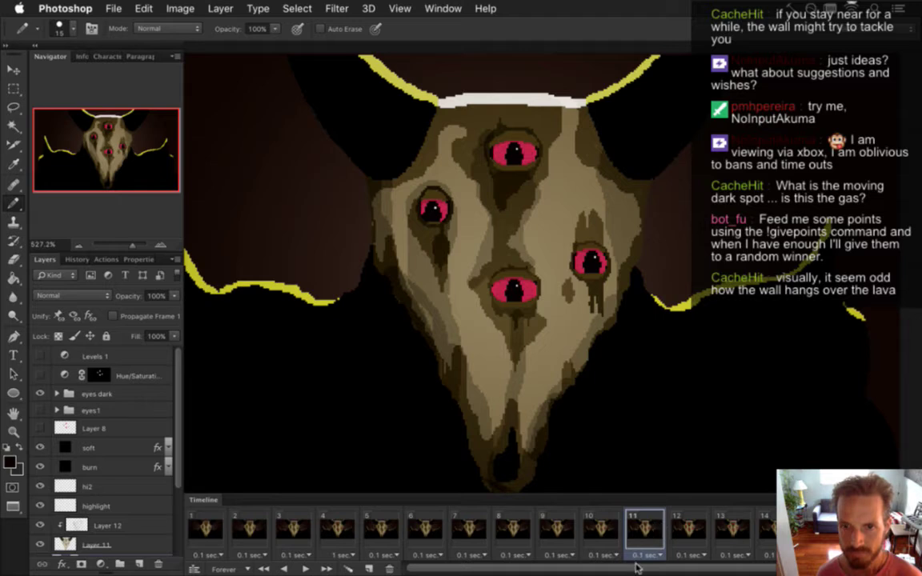
Step backward through the animation from frame 16 to frame 10 to examine how the pupils change.
drag(637, 565, 726, 565)
click(747, 524)
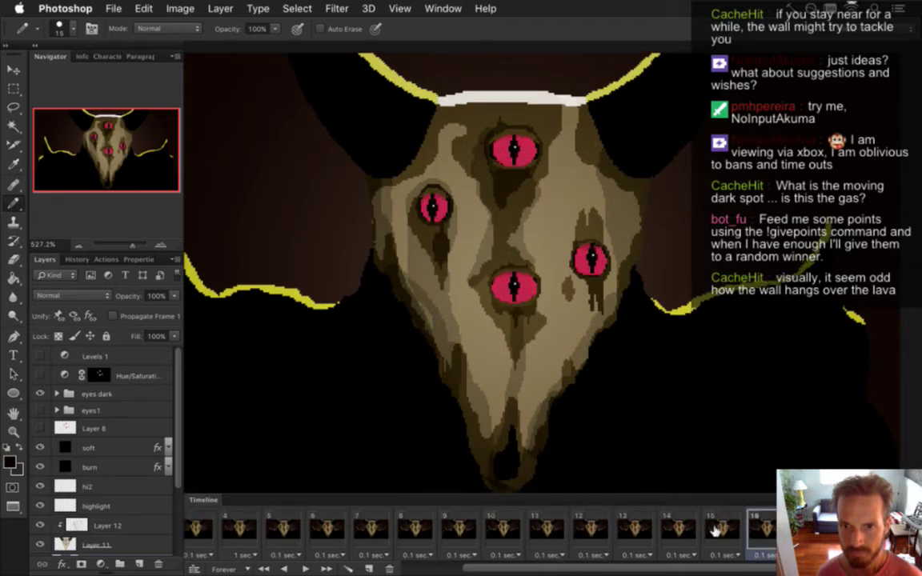
click(715, 532)
click(668, 535)
click(635, 535)
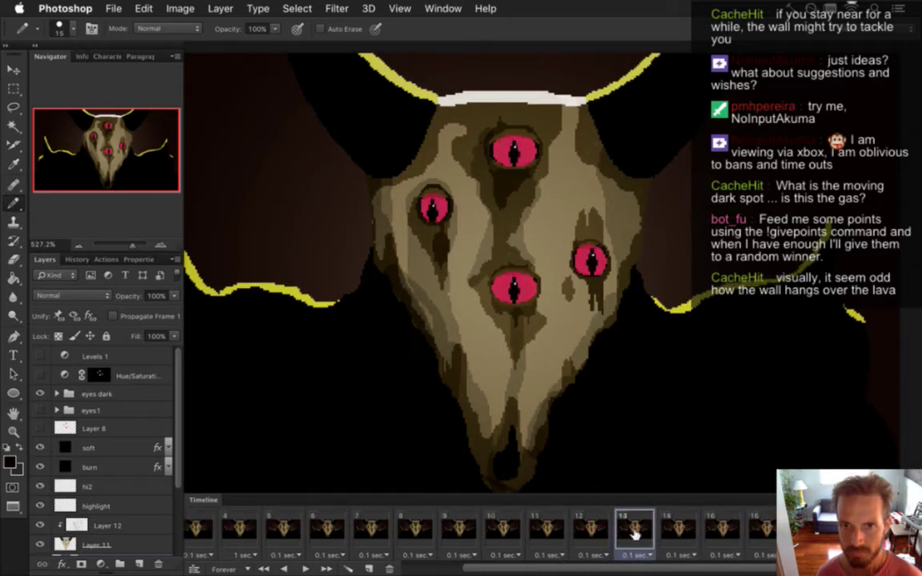
click(588, 532)
click(543, 529)
click(494, 522)
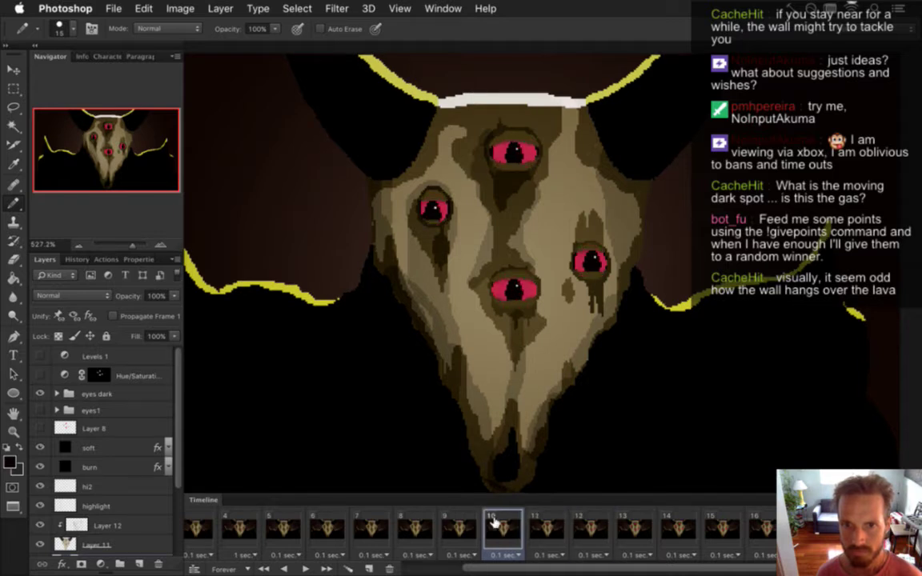
Compare the pupil shapes back and forth across frames 10 to 12 and continue to frame 14.
click(545, 524)
click(596, 535)
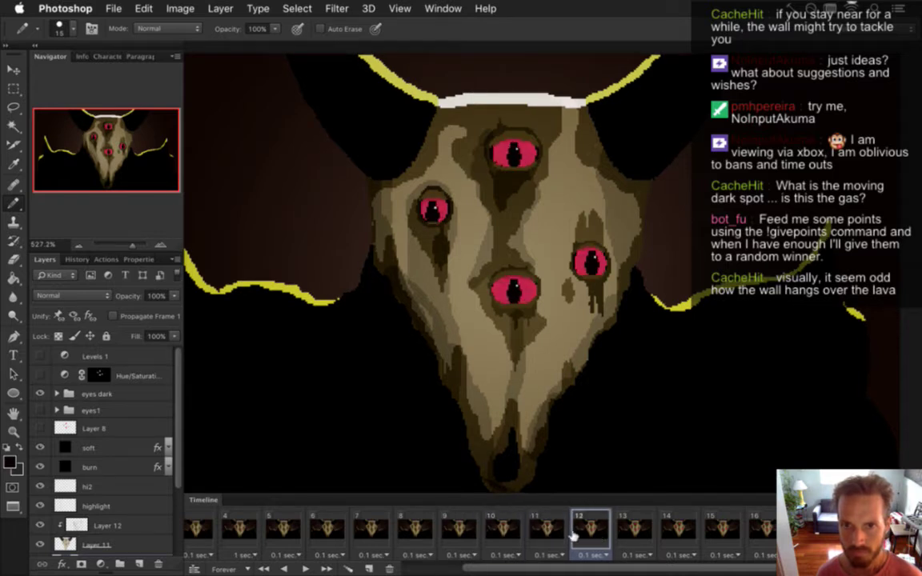
click(552, 535)
click(508, 535)
click(548, 532)
click(592, 532)
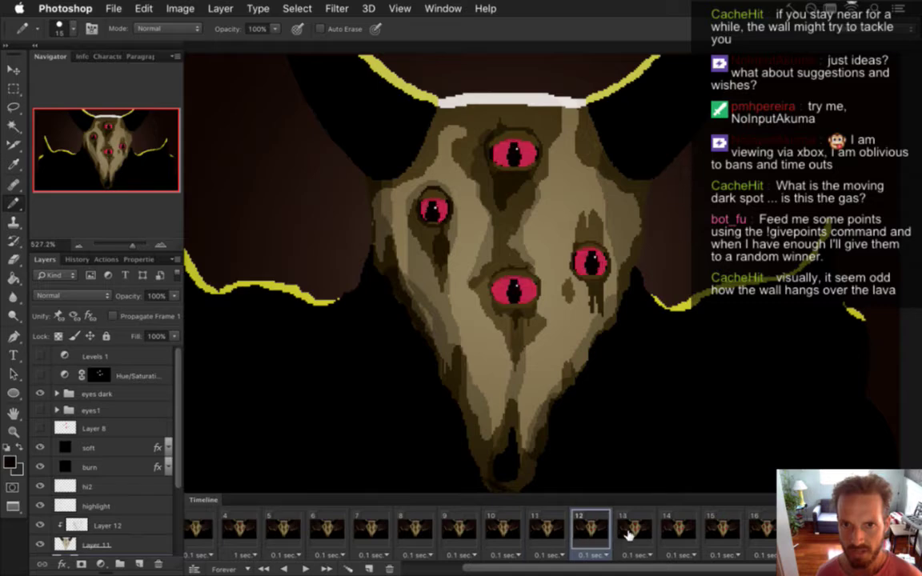
click(636, 532)
click(675, 534)
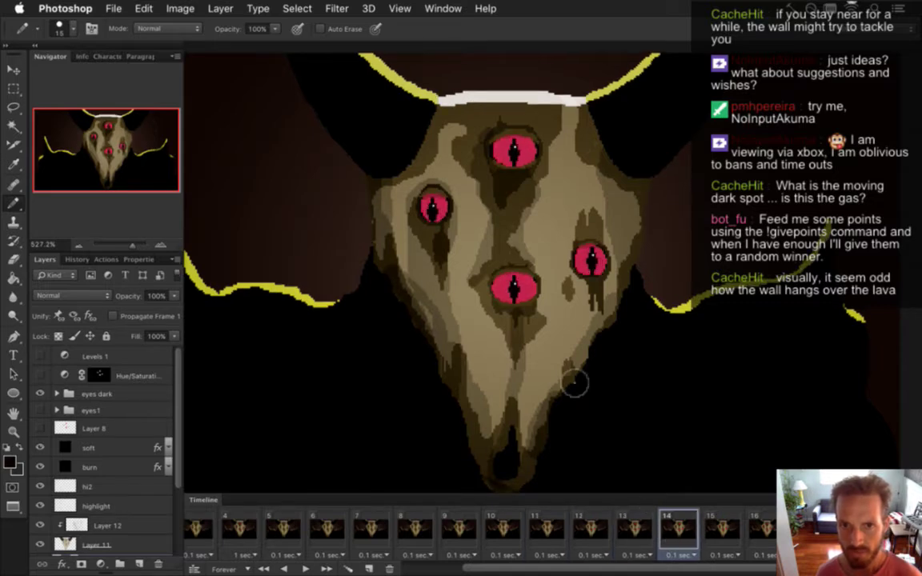
Sample the pink iris colour of the skull's lower eye and switch to the FearWall.psd document.
scroll(494, 284, up, 5)
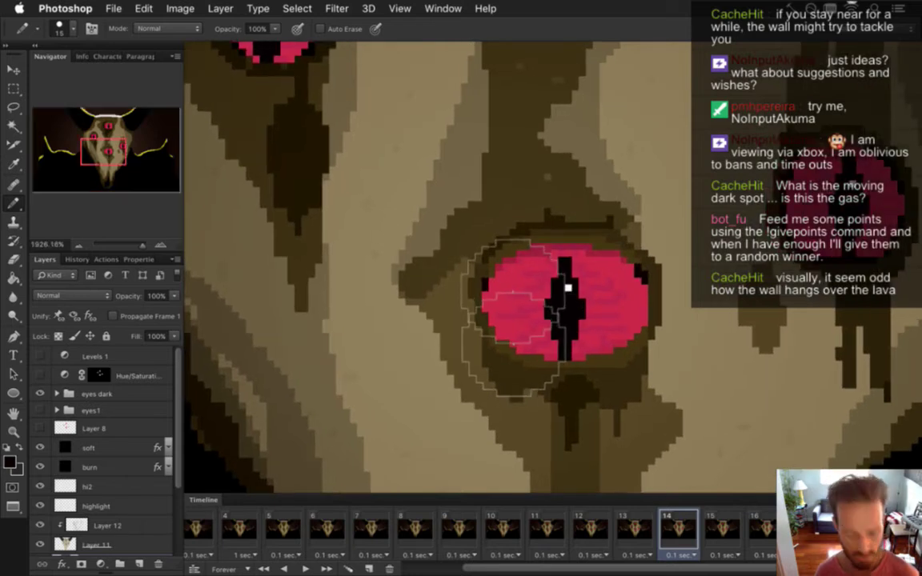
key(i)
click(498, 272)
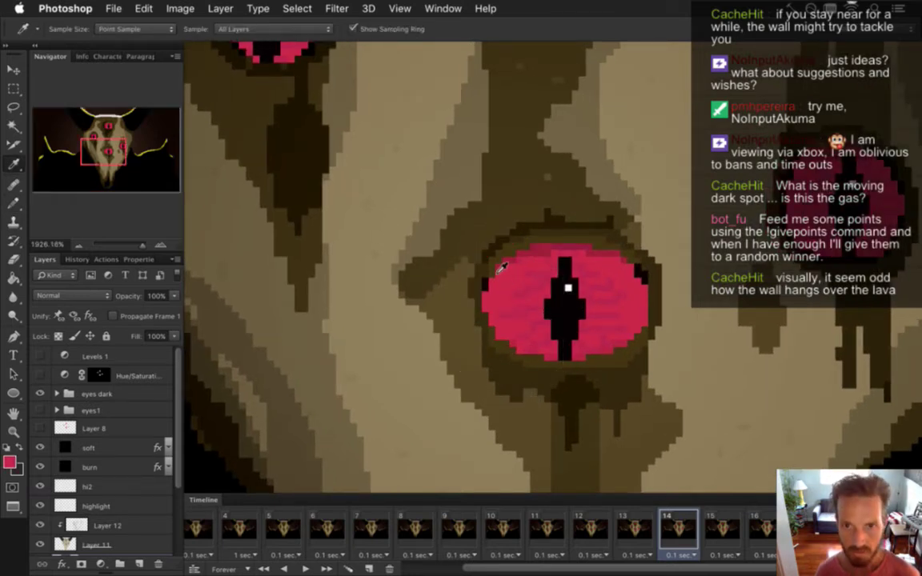
click(454, 8)
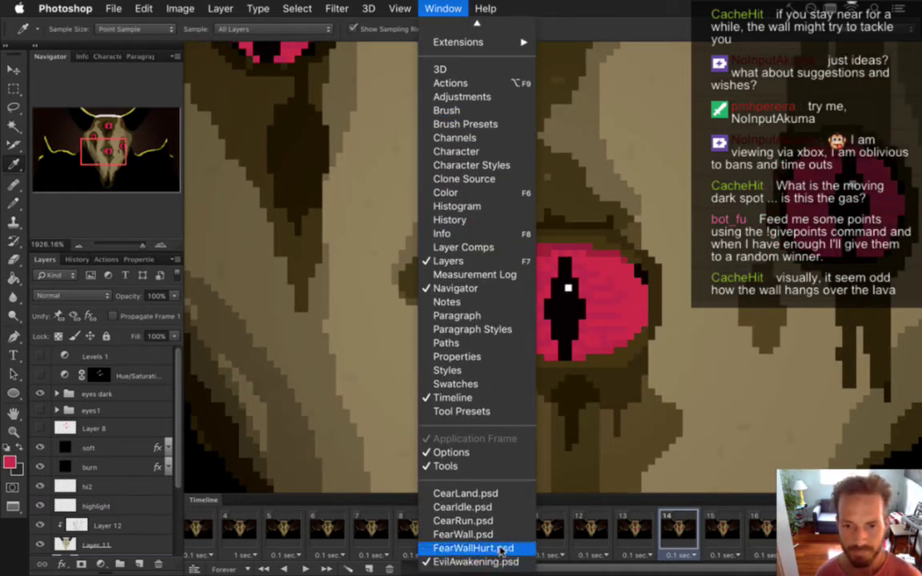
click(493, 550)
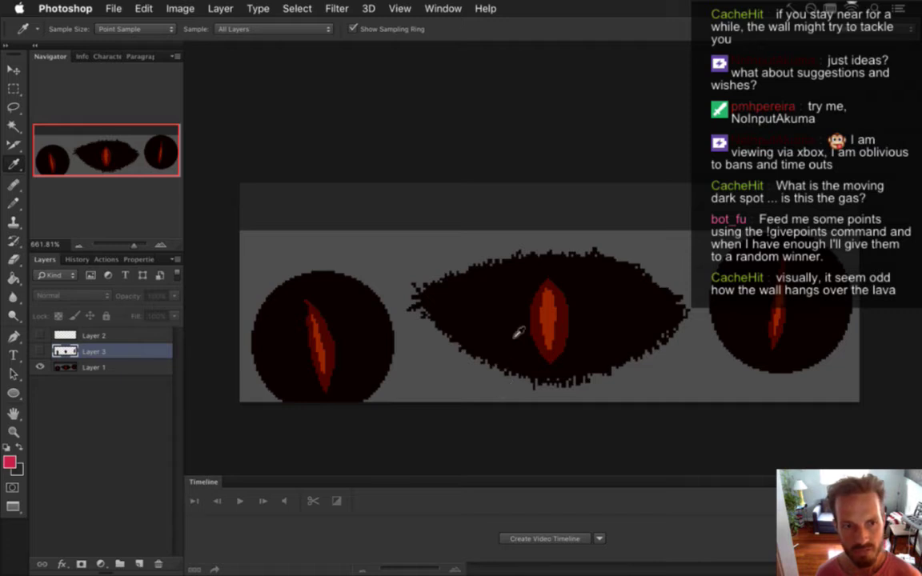
On Layer 1, sample the grey wall colour and paint over the two round side eyes with a 90 px Pencil.
key(g)
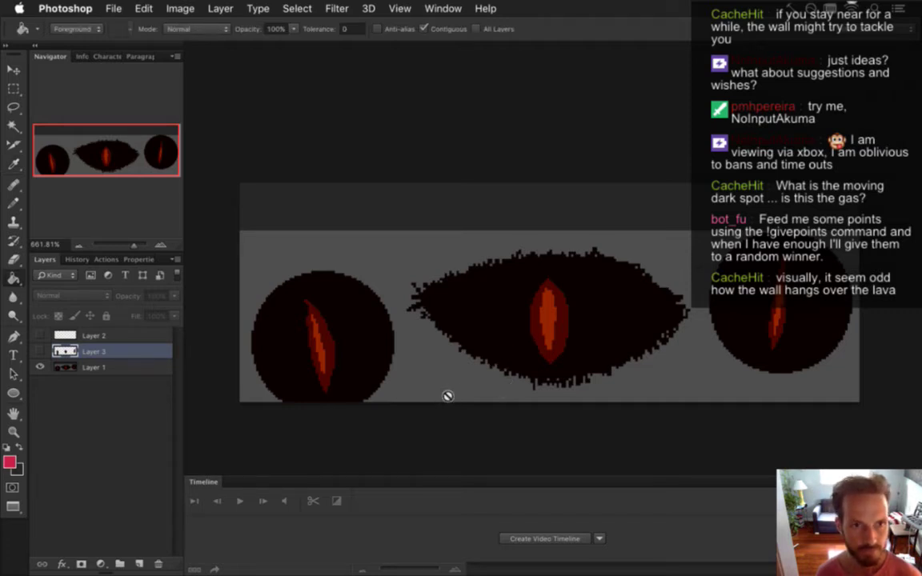
click(92, 367)
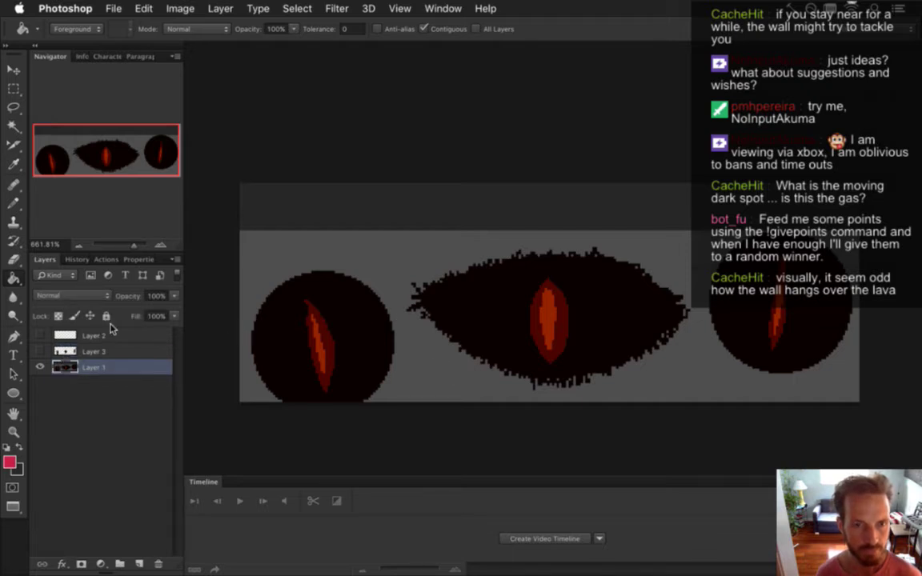
key(i)
click(344, 252)
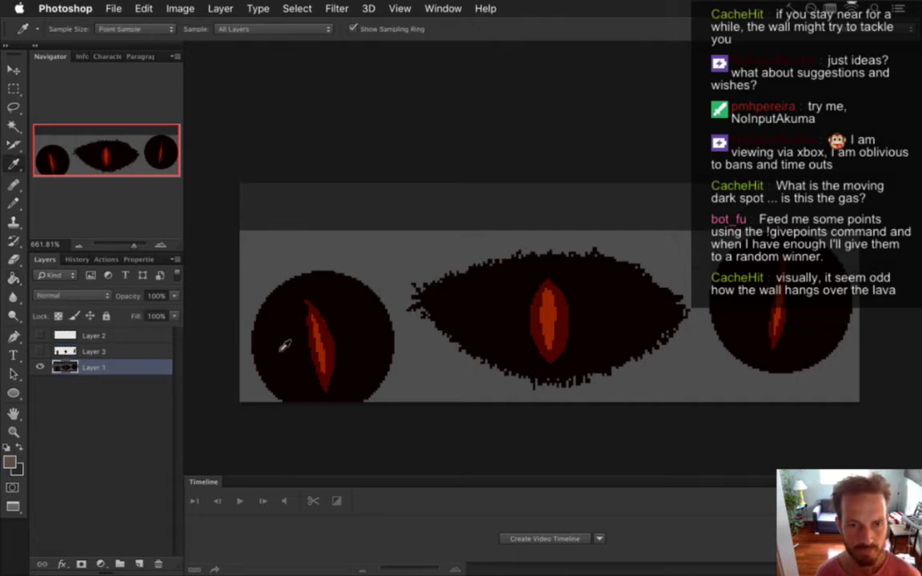
key(b)
key(bracketright)
key(bracketright)
key(bracketright)
key(bracketright)
key(bracketright)
key(bracketright)
key(bracketright)
key(bracketleft)
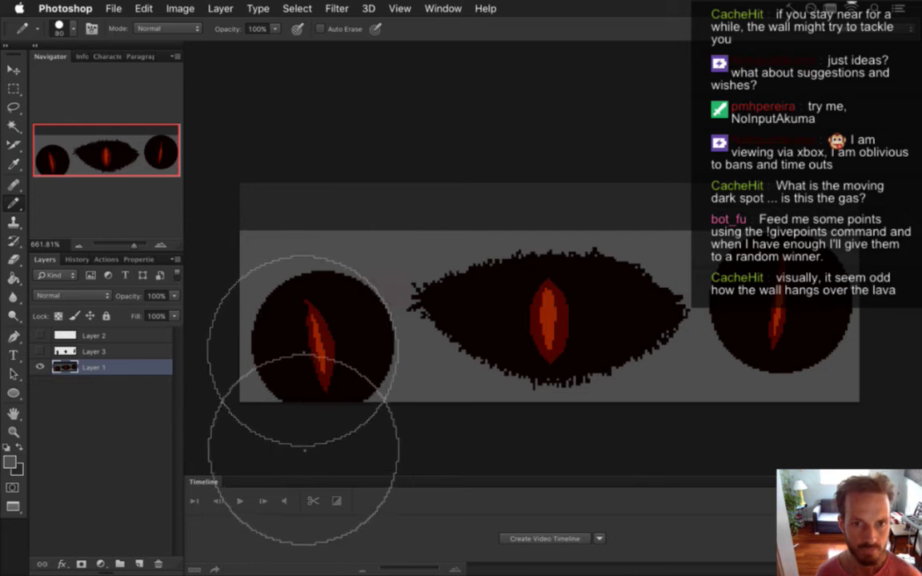
click(311, 352)
click(781, 341)
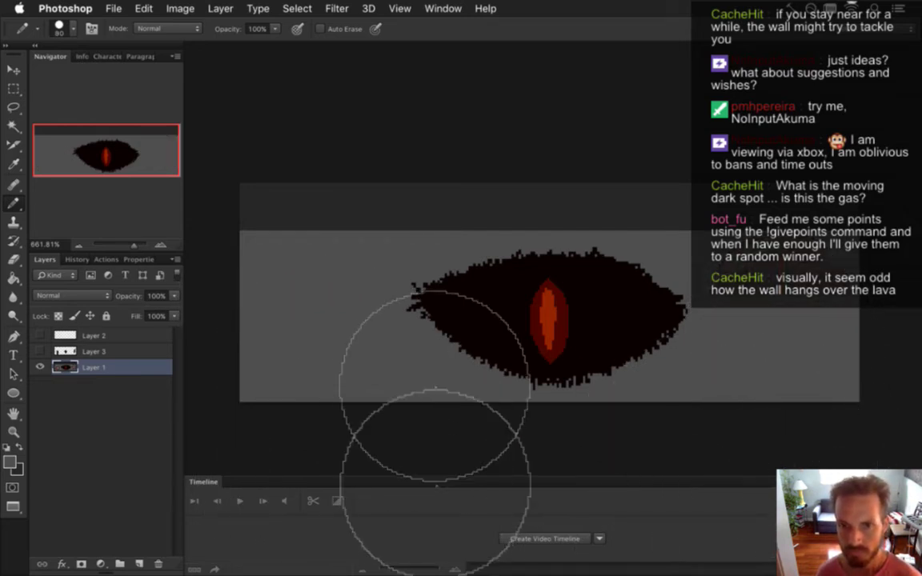
Resample the grey wall colour and paint over the large central eye on Layer 1 with a 70 px Pencil.
key(bracketleft)
key(bracketleft)
key(bracketleft)
key(bracketleft)
key(bracketleft)
key(bracketleft)
key(bracketleft)
key(bracketleft)
key(bracketleft)
key(bracketleft)
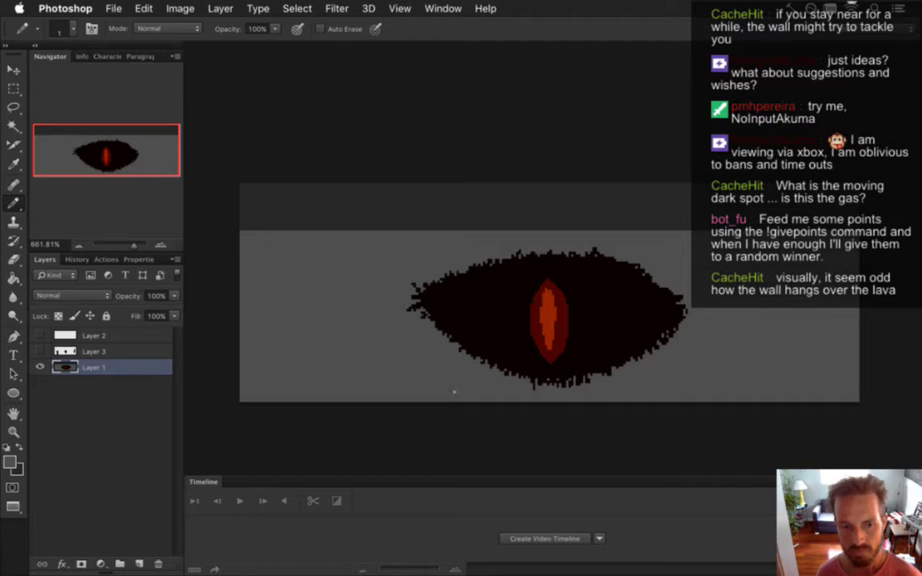
key(i)
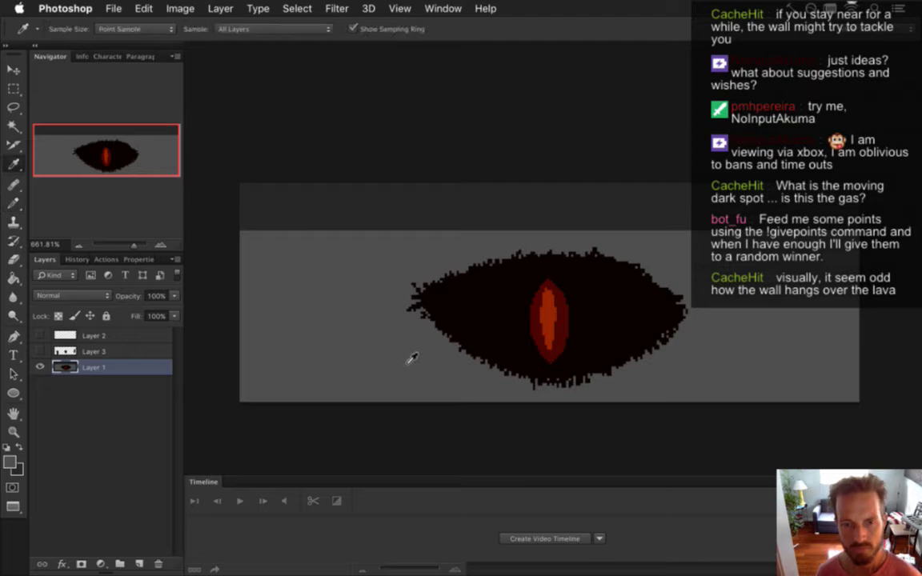
click(415, 359)
key(b)
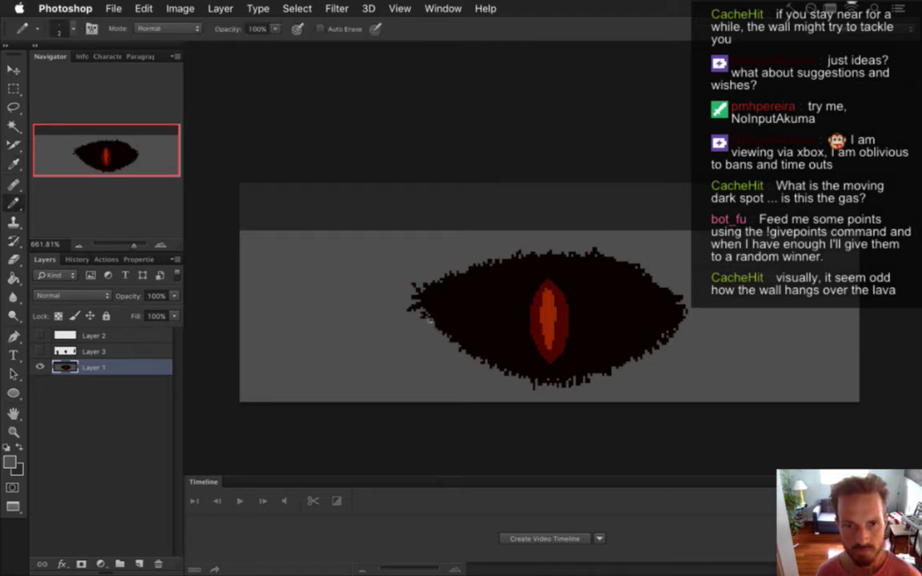
key(])
key(])
key(])
key(])
key(])
key(])
key(])
key(])
key(])
key(])
key(])
key(])
key(])
key(])
key(])
mouse_move(441, 338)
mouse_down()
mouse_move(657, 333)
mouse_move(546, 319)
mouse_up()
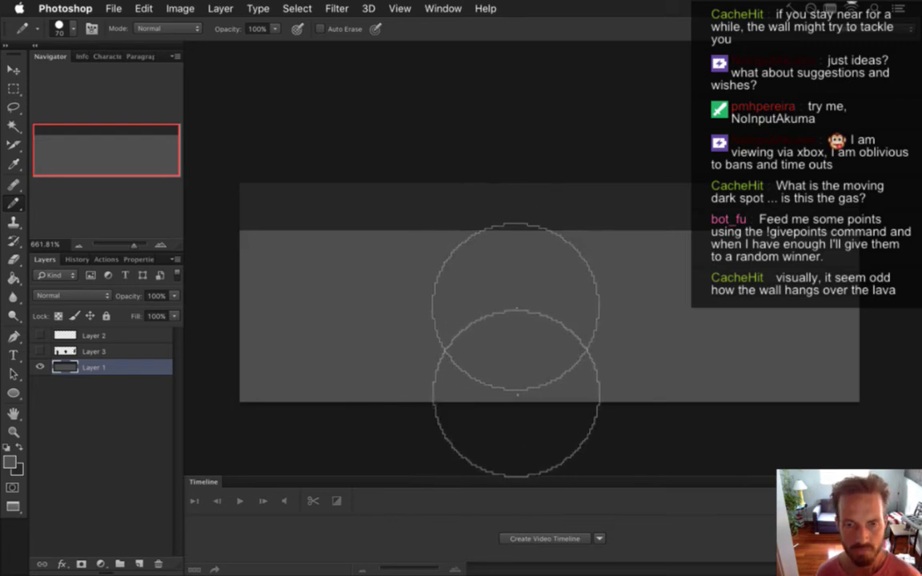
Reduce the Pencil size to 1 px.
key(bracketleft)
key(bracketleft)
key(bracketleft)
key(bracketleft)
key(bracketleft)
key(bracketleft)
key(bracketleft)
key(bracketleft)
key(bracketleft)
key(bracketleft)
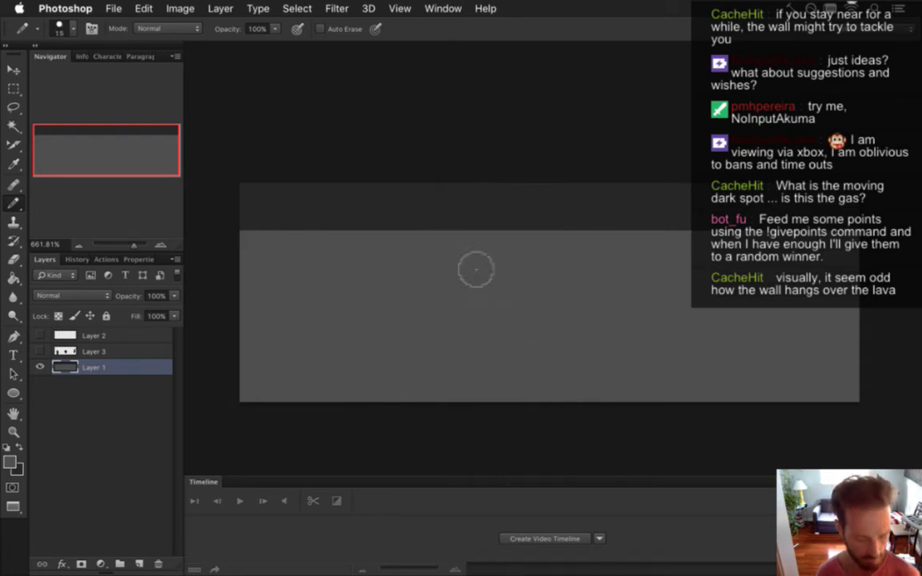
Switch to EvilAwakening.psd and copy a rectangular selection around the skull's lower pink eye in frame 14.
click(443, 8)
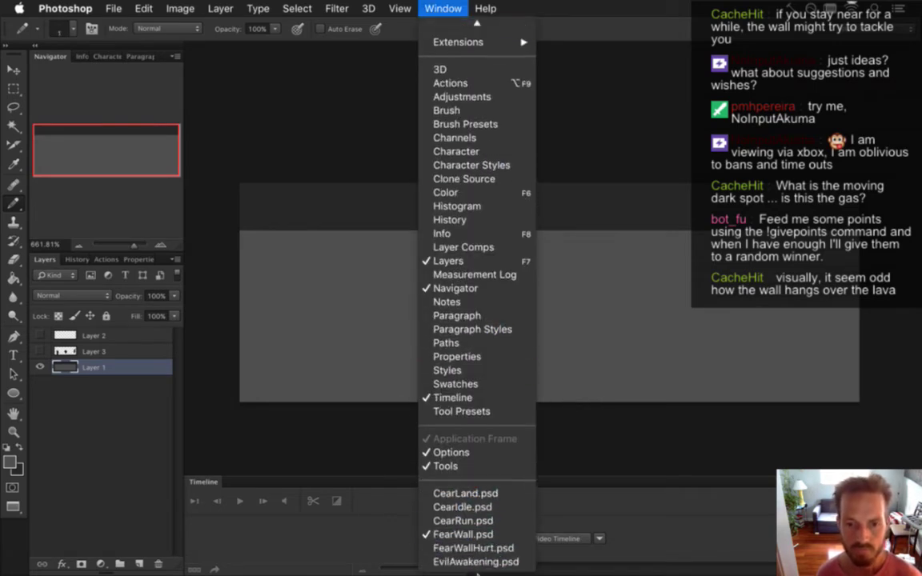
click(475, 562)
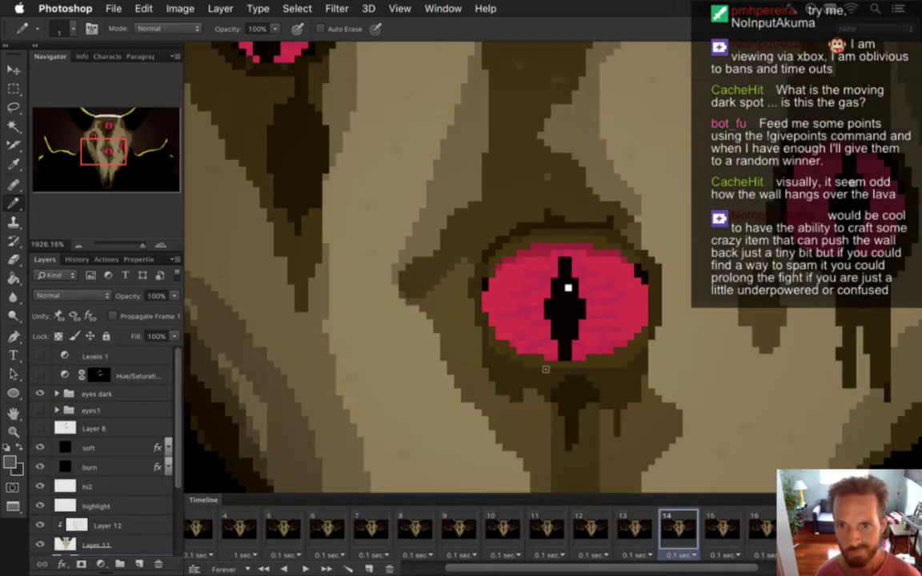
key(m)
drag(469, 209, 663, 385)
key(super+c)
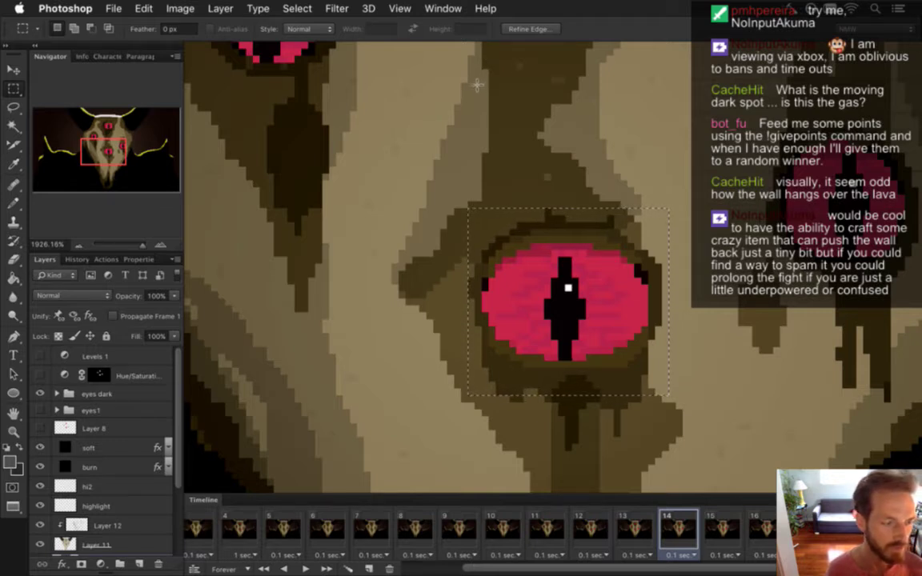
Paste the copied pink eye into FearWall.psd and move it to the horizontal middle of the wall.
click(443, 8)
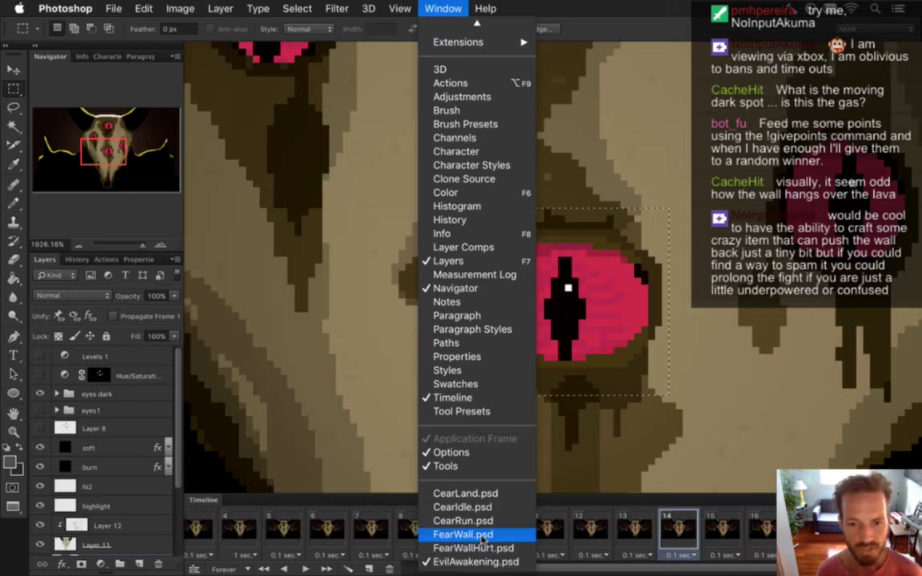
click(480, 535)
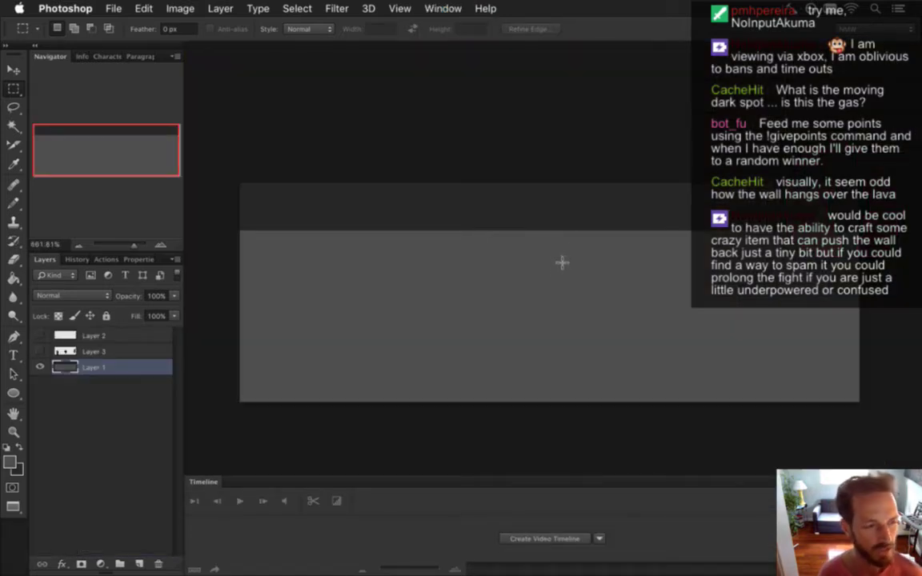
key(super+v)
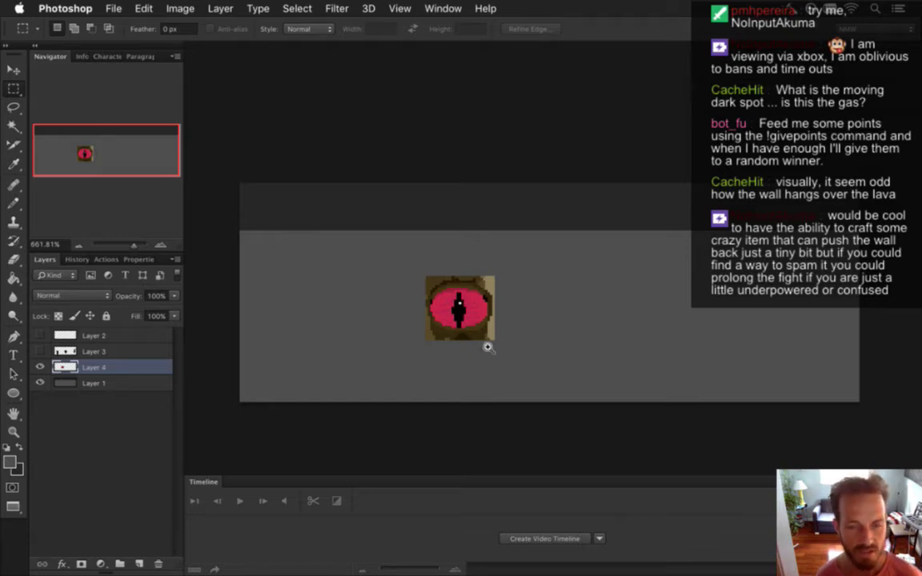
drag(478, 319, 579, 306)
key(v)
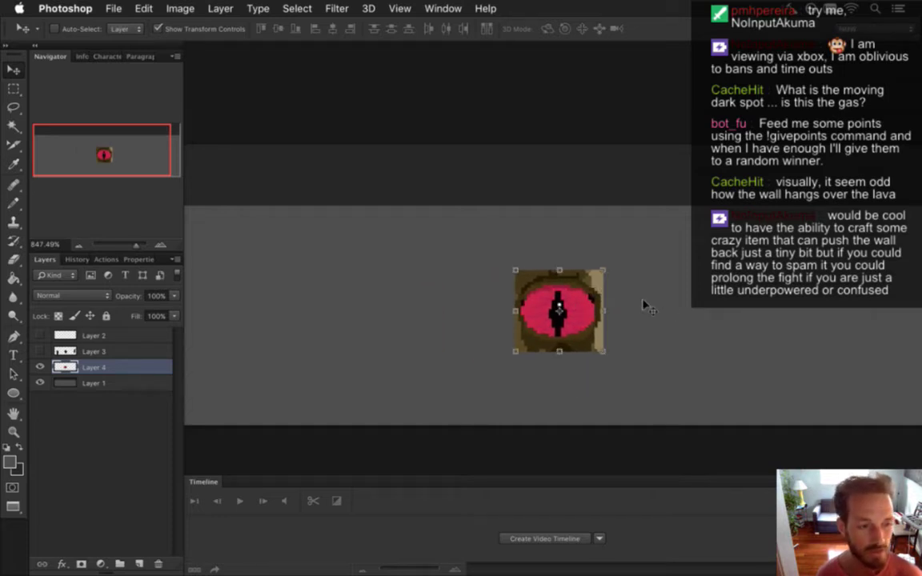
Paint over the brown bone surrounding the pasted eye with the grey wall colour, leaving only a thin dark rim.
key(m)
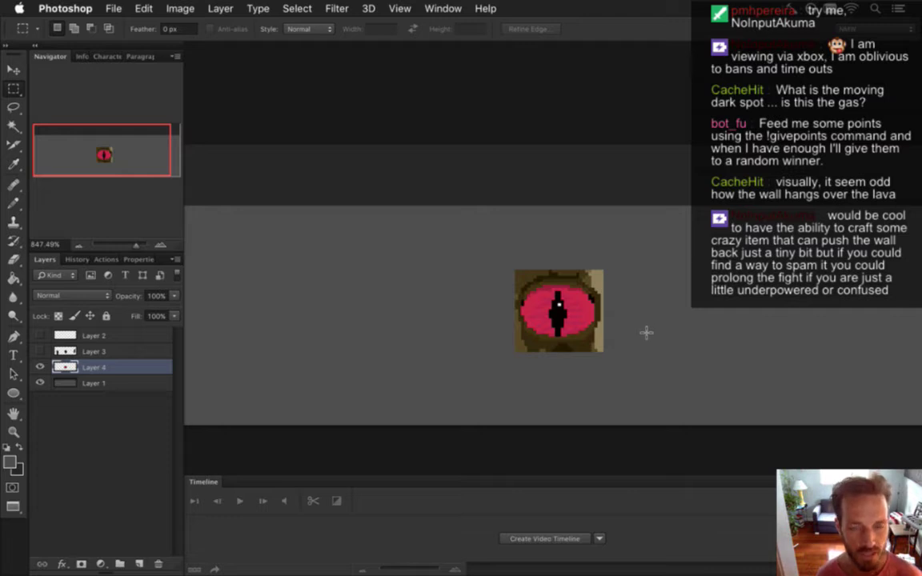
scroll(580, 365, up, 4)
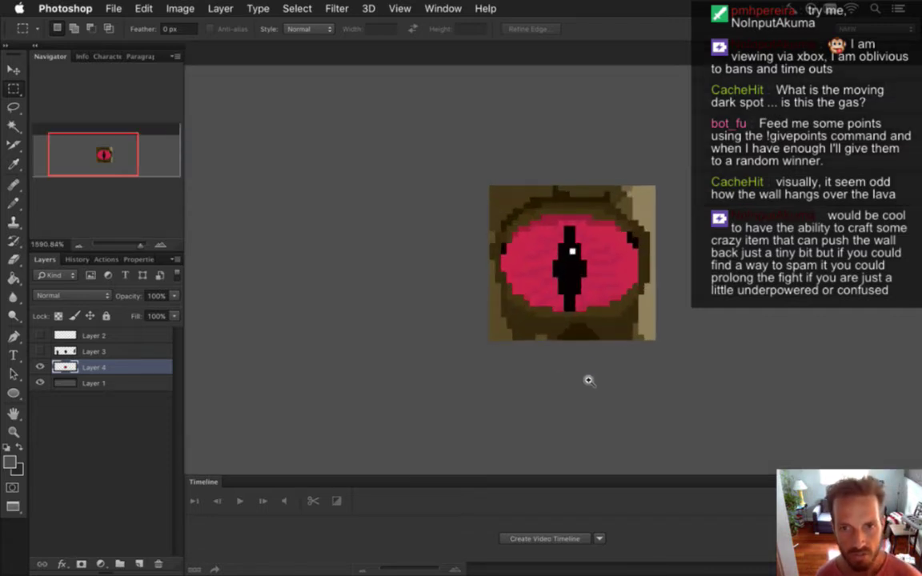
key(i)
key(b)
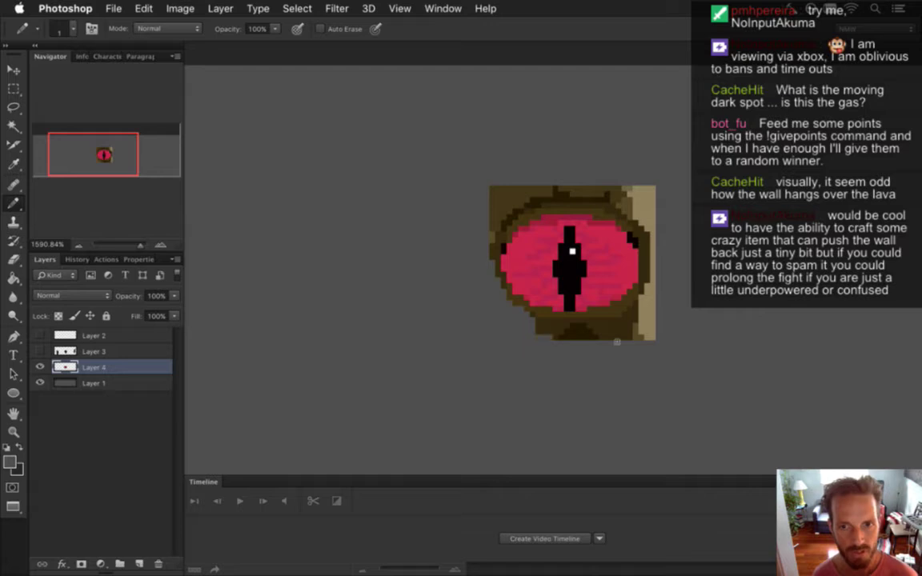
mouse_move(545, 346)
mouse_down()
mouse_move(573, 348)
mouse_move(582, 364)
mouse_move(634, 362)
mouse_move(539, 343)
mouse_move(609, 347)
mouse_move(620, 339)
mouse_move(603, 335)
mouse_move(642, 315)
mouse_up()
mouse_move(654, 291)
mouse_down()
mouse_move(609, 359)
mouse_move(630, 334)
mouse_move(660, 333)
mouse_up()
mouse_move(659, 274)
mouse_down()
mouse_move(655, 209)
mouse_move(626, 189)
mouse_move(655, 239)
mouse_move(624, 188)
mouse_move(618, 197)
mouse_move(587, 189)
mouse_move(607, 195)
mouse_up()
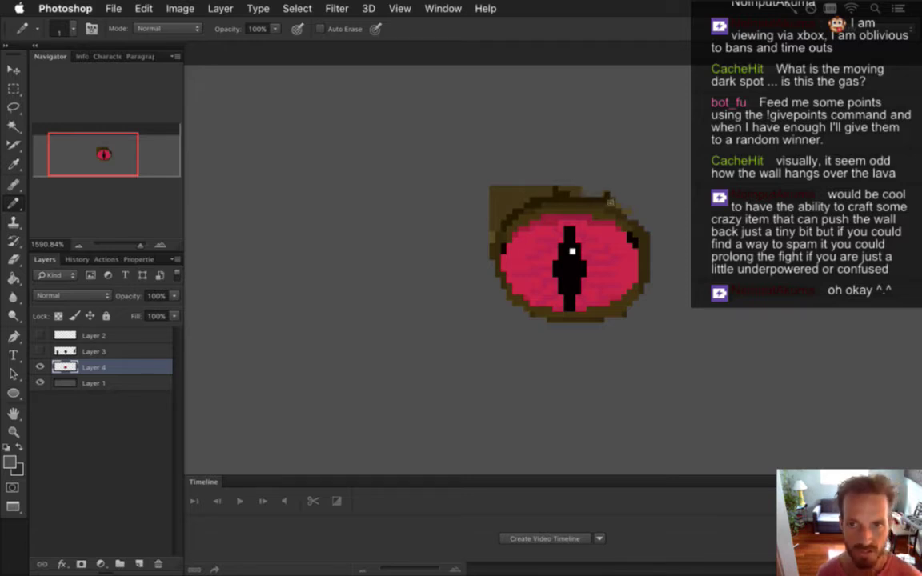
mouse_move(550, 196)
mouse_down()
mouse_move(579, 202)
mouse_move(501, 219)
mouse_move(530, 198)
mouse_move(513, 217)
mouse_move(490, 221)
mouse_move(509, 216)
mouse_move(487, 270)
mouse_move(499, 198)
mouse_up()
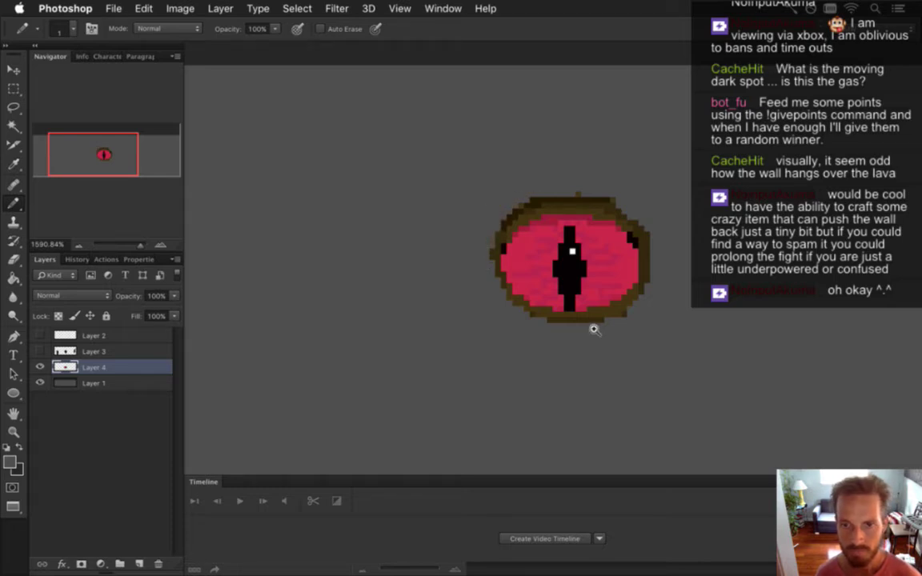
drag(578, 329, 509, 345)
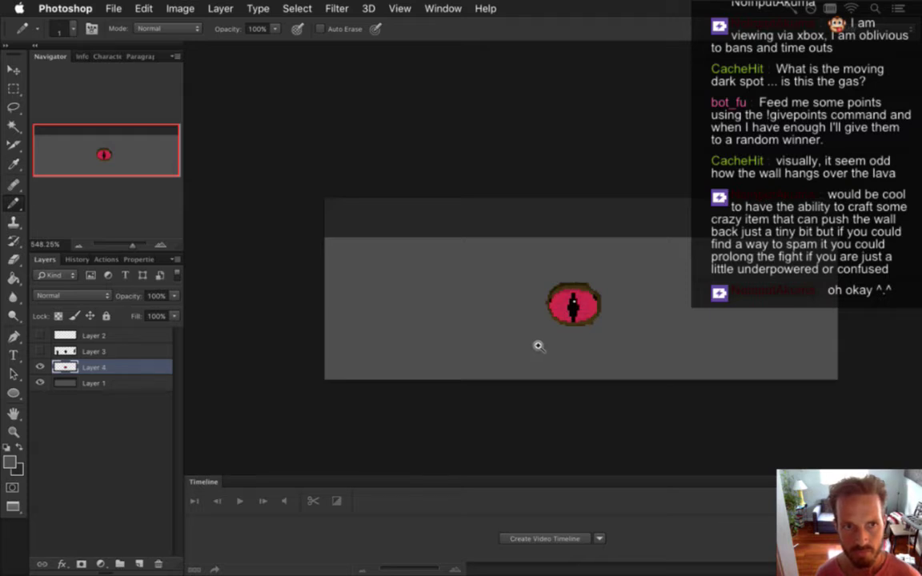
click(572, 320)
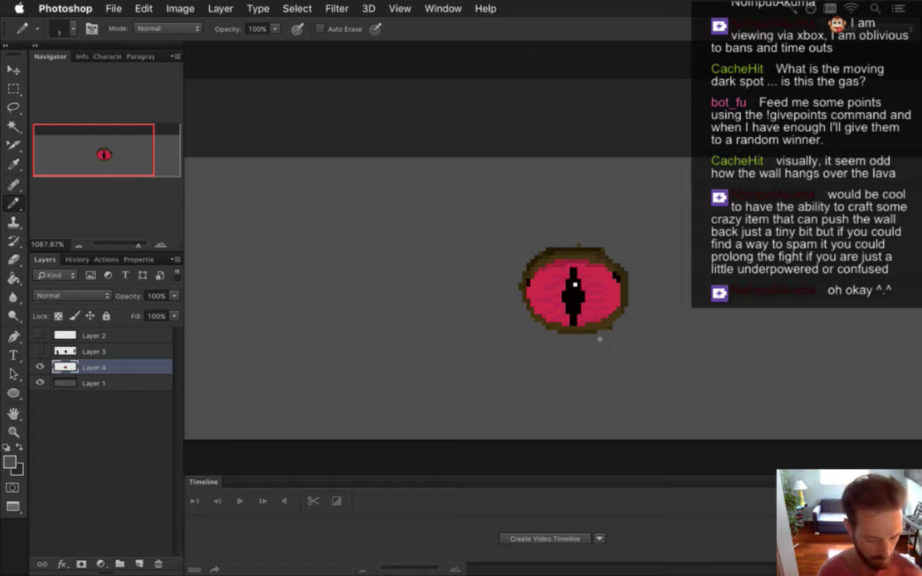
Export the wall for web as the PNG-24 image FearWall0.png in the Backgrounds folder, replacing the existing file.
key(alt+shift+s)
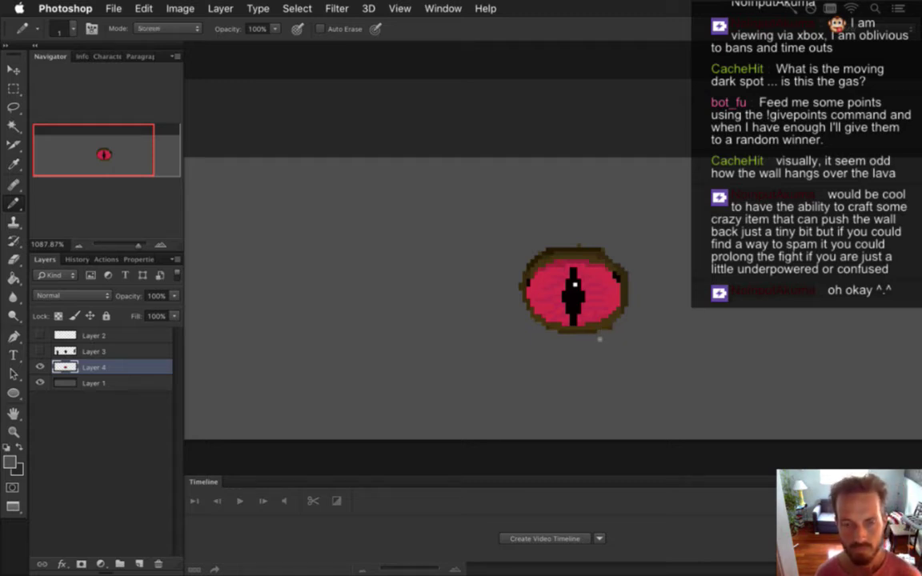
key(super+alt+shift+s)
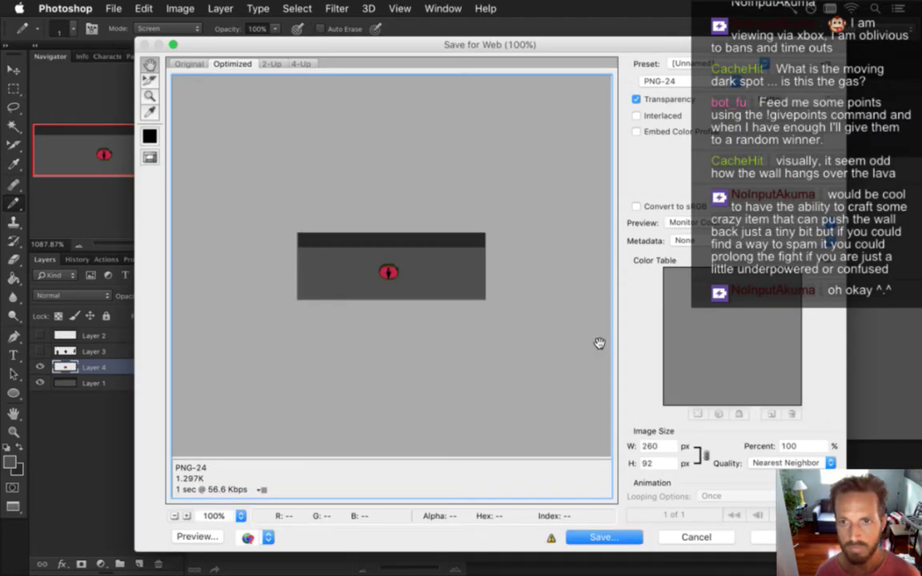
key(Return)
key(Right)
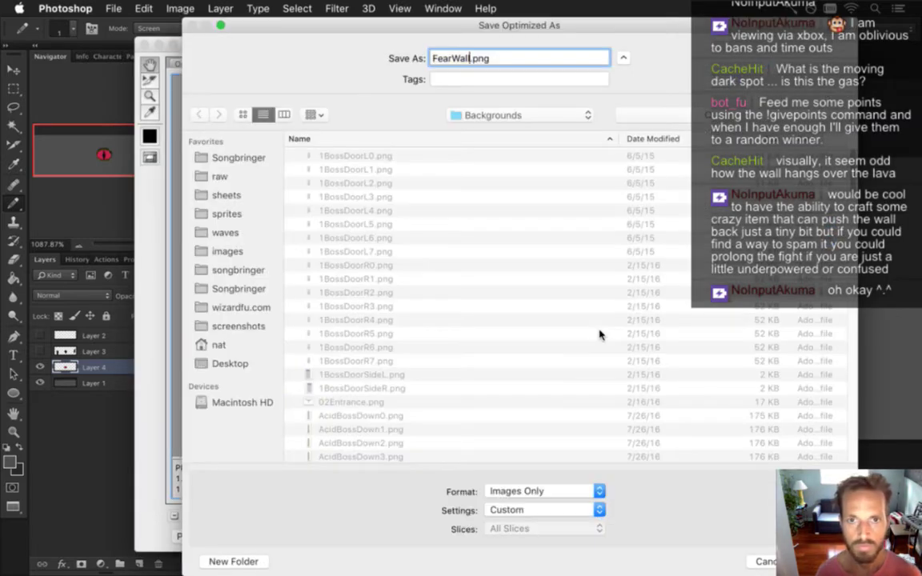
text(0)
key(Return)
key(Return)
Switch to Xcode, run the Songbringer project and bring up the running game.
key(super+Tab)
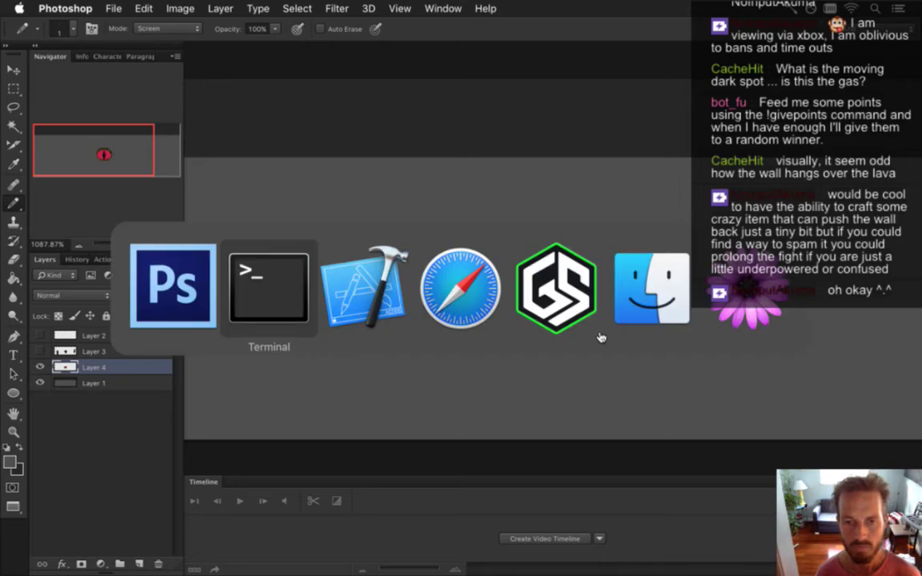
key(super+Tab)
key(super+r)
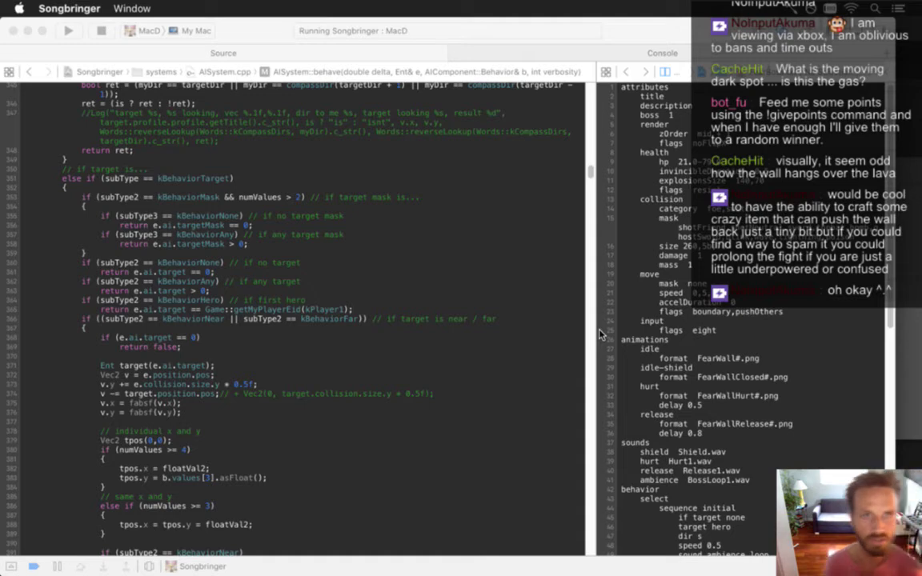
key(super+Tab)
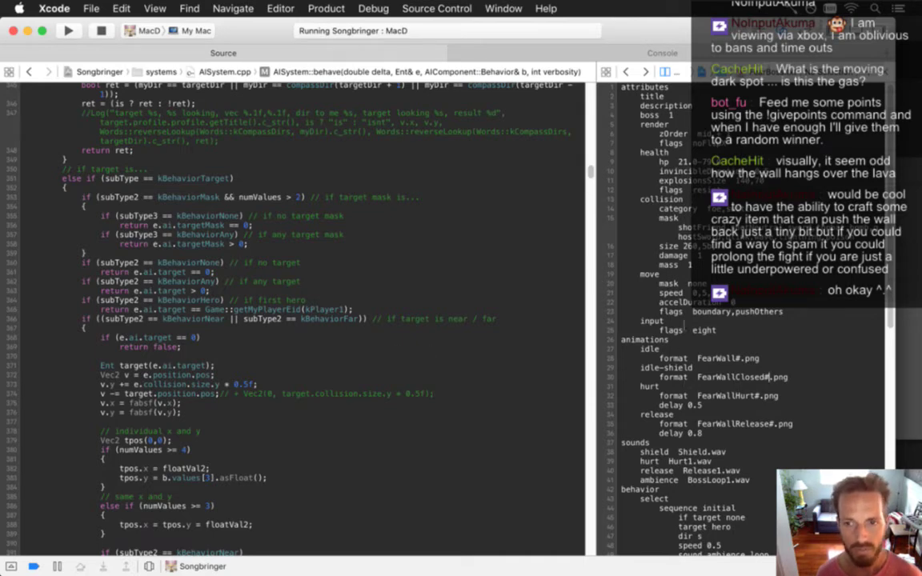
key(super+Tab)
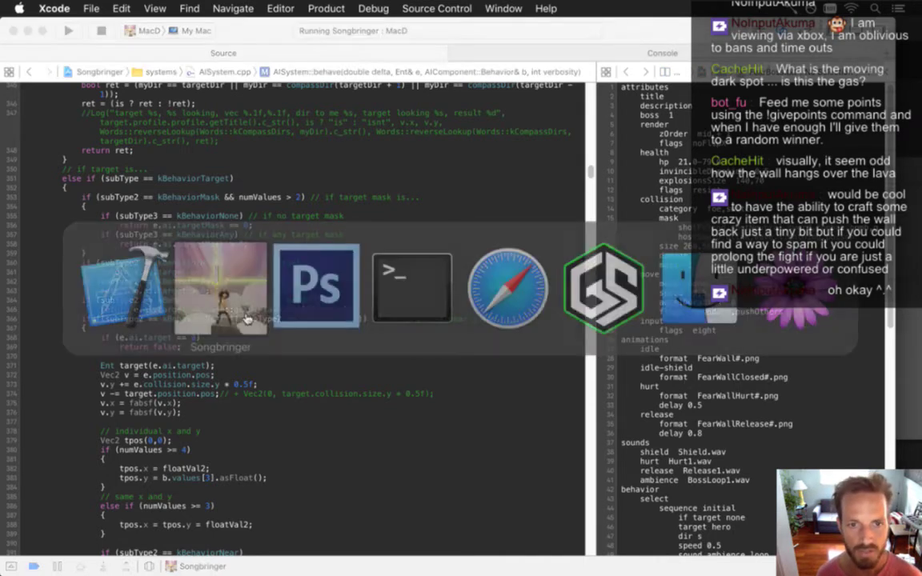
Rerun the Songbringer project, play the Fear wall fight to examine the wall's new eye, and quit the game.
click(221, 213)
click(102, 32)
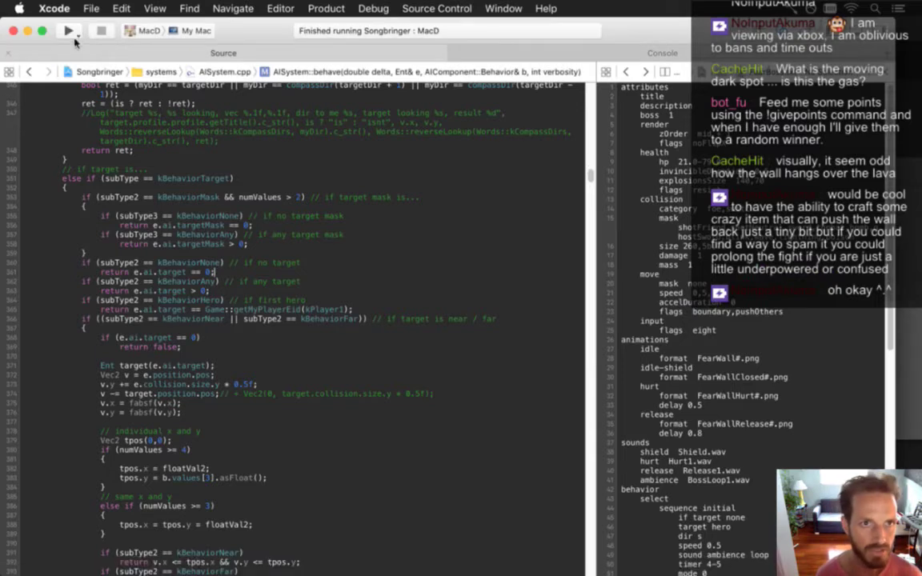
click(68, 31)
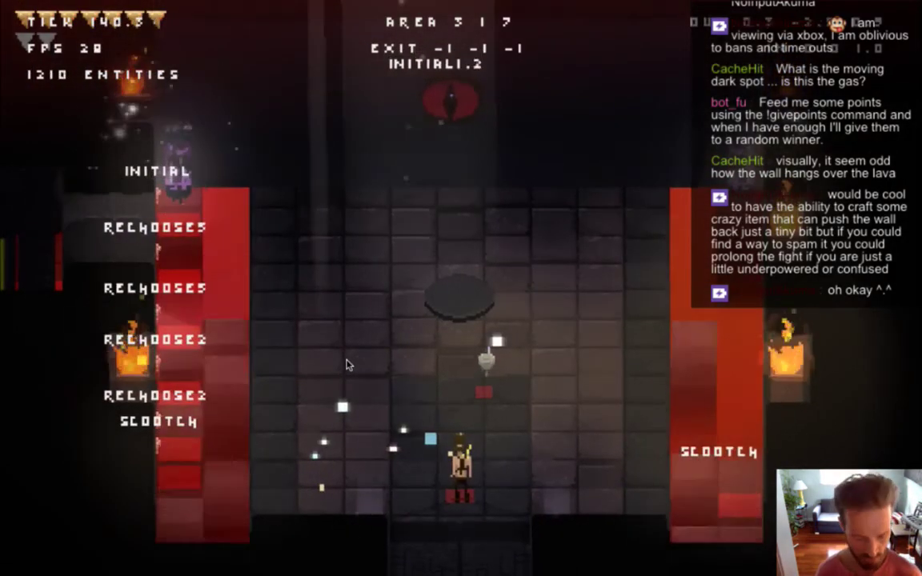
key(Up)
key(Right)
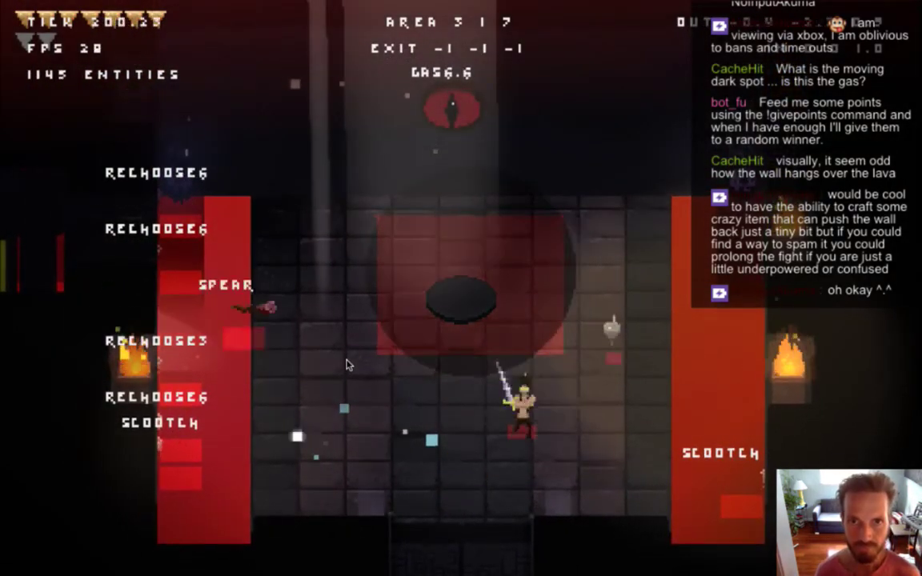
key(Left)
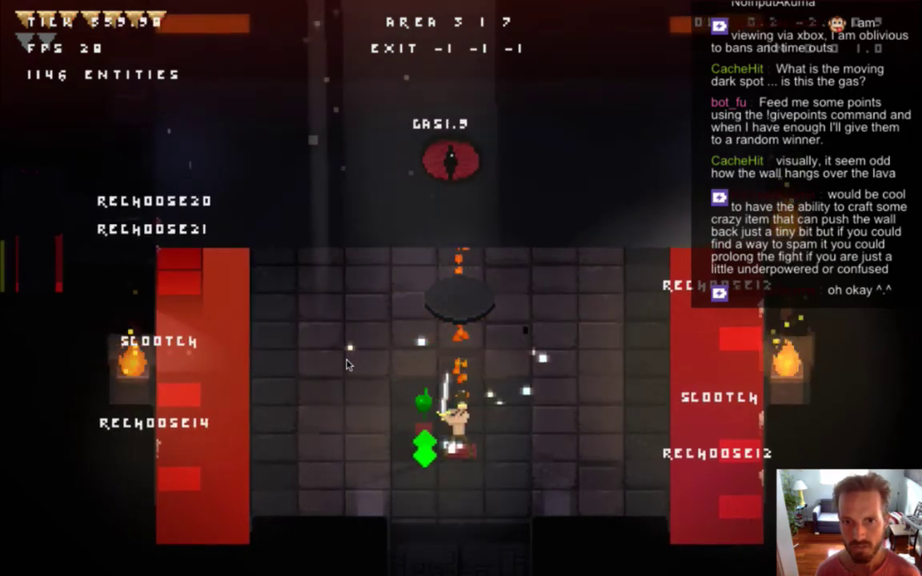
key(F1)
key(super+q)
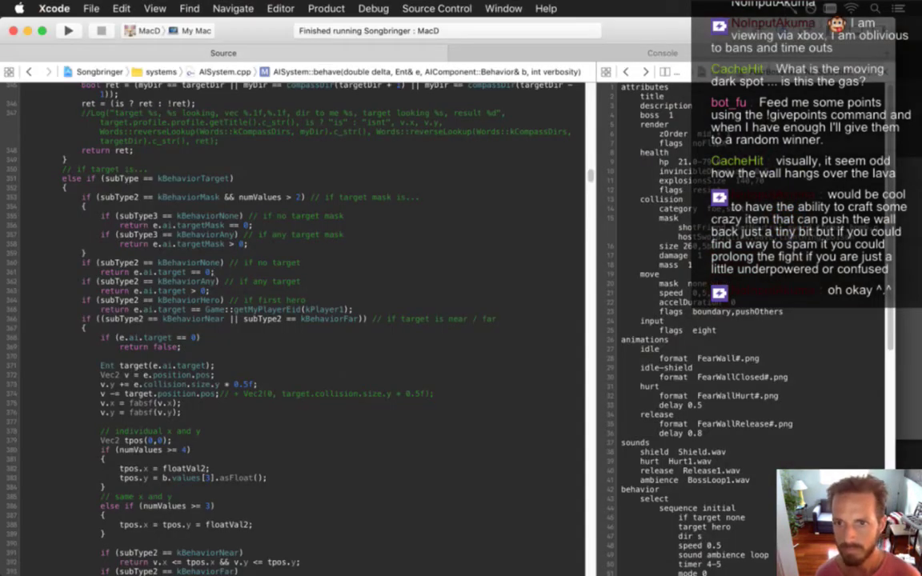
Go back to the settings-mac file and set drawDebug to 0.
key(ctrl+super+Left)
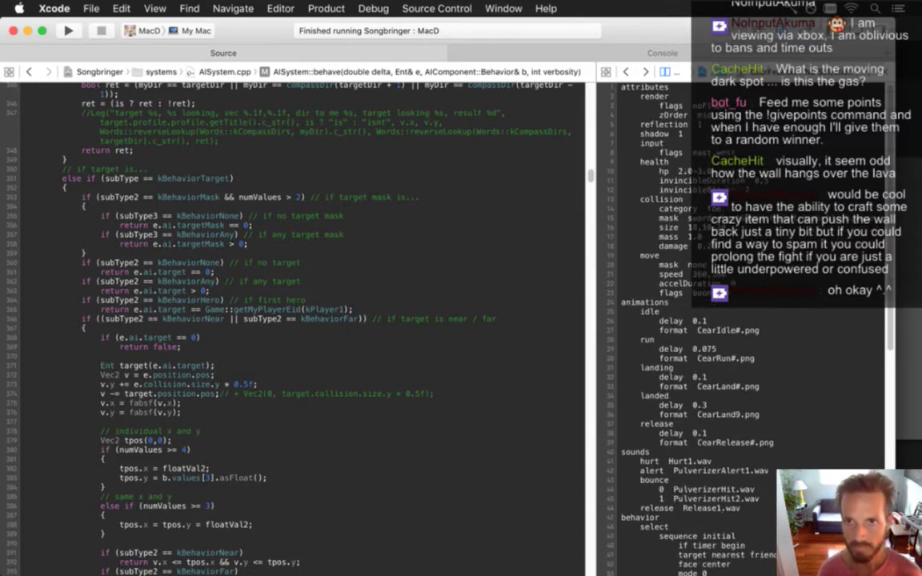
key(ctrl+super+Left)
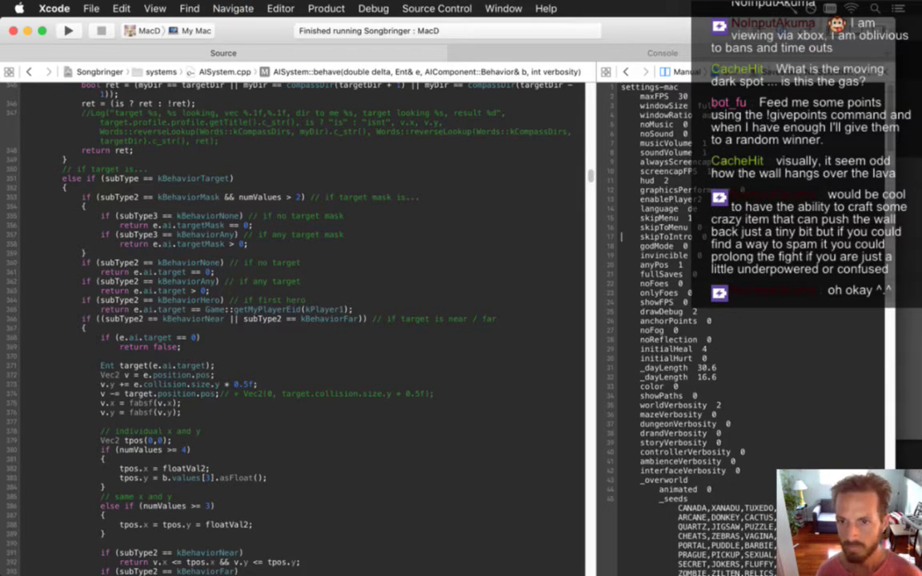
key(BackSpace)
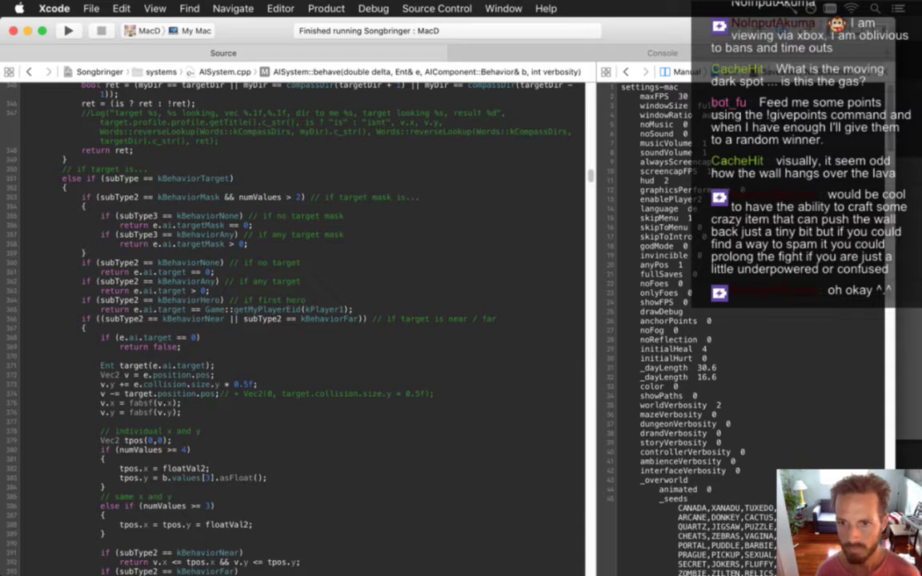
Switch to Photoshop, duplicate the eye layer Layer 4 and hide the original.
key(super+Tab)
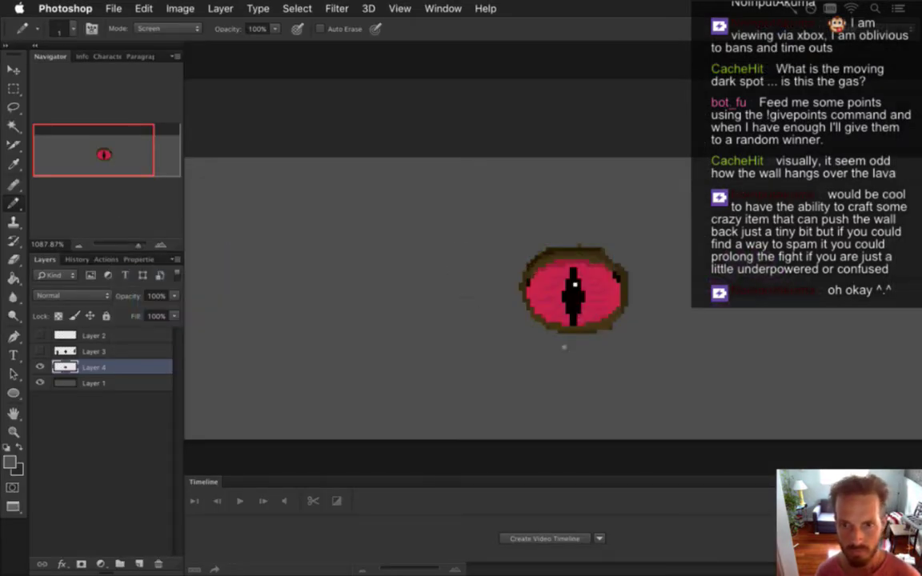
scroll(536, 320, down, 3)
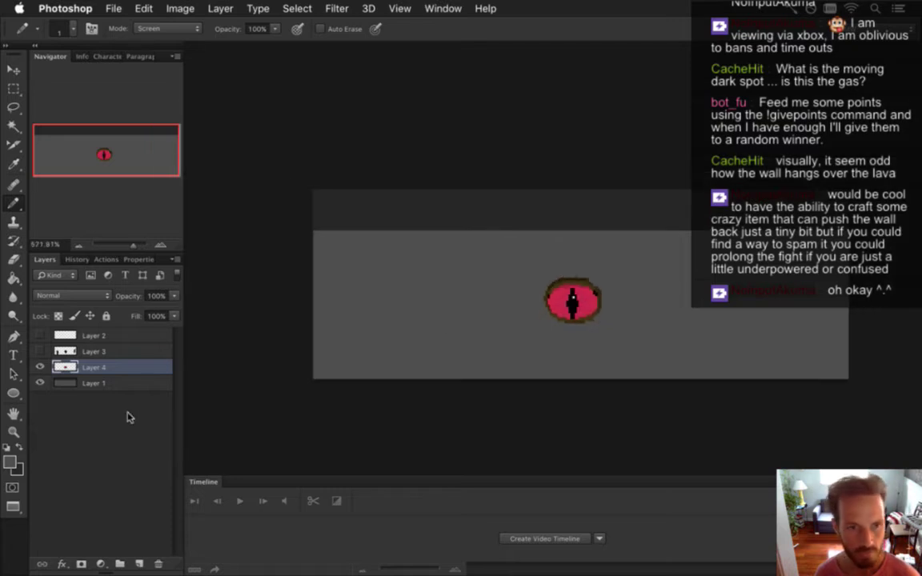
key(super+j)
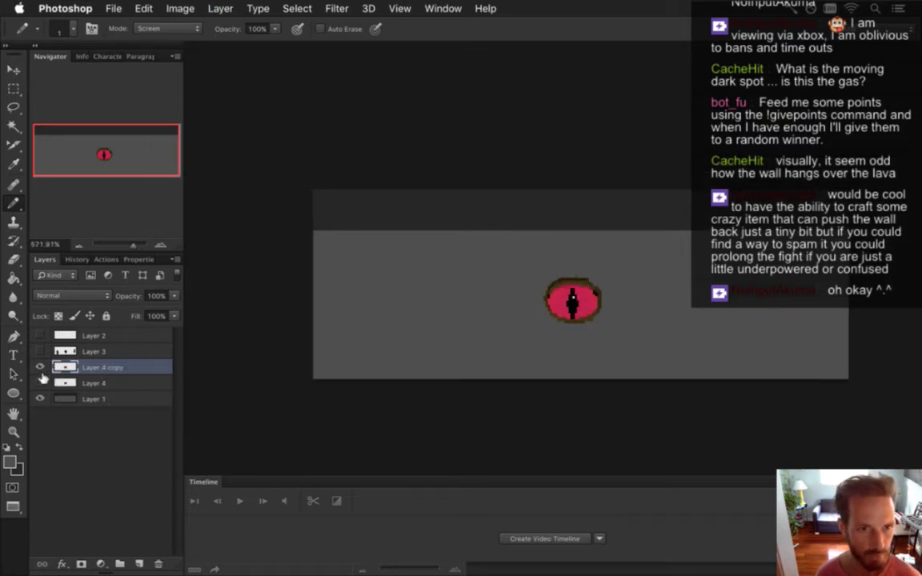
Enlarge the duplicated eye to about 279% and place it mid-wall at X 129 px, Y 58.5 px.
key(super+t)
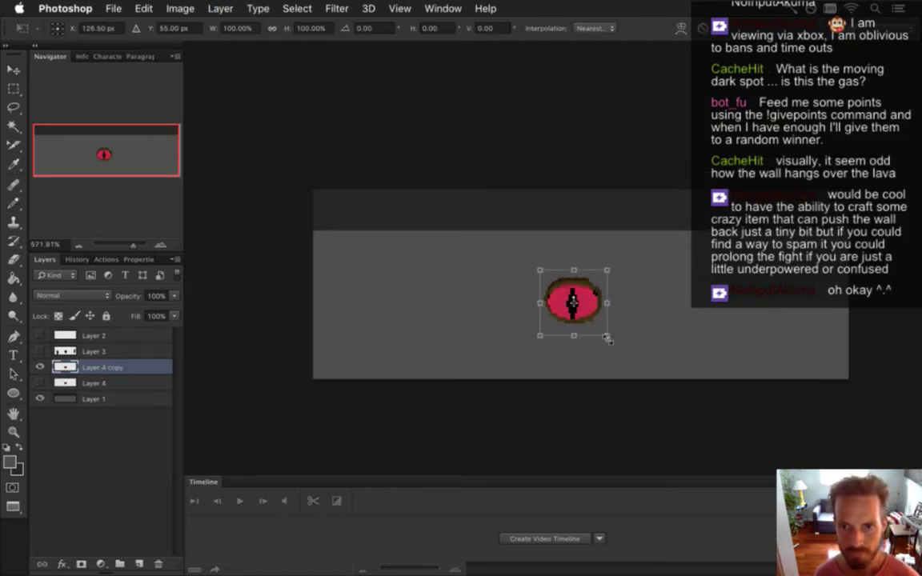
drag(607, 339, 681, 383)
drag(640, 327, 613, 300)
drag(642, 368, 718, 427)
drag(659, 323, 633, 305)
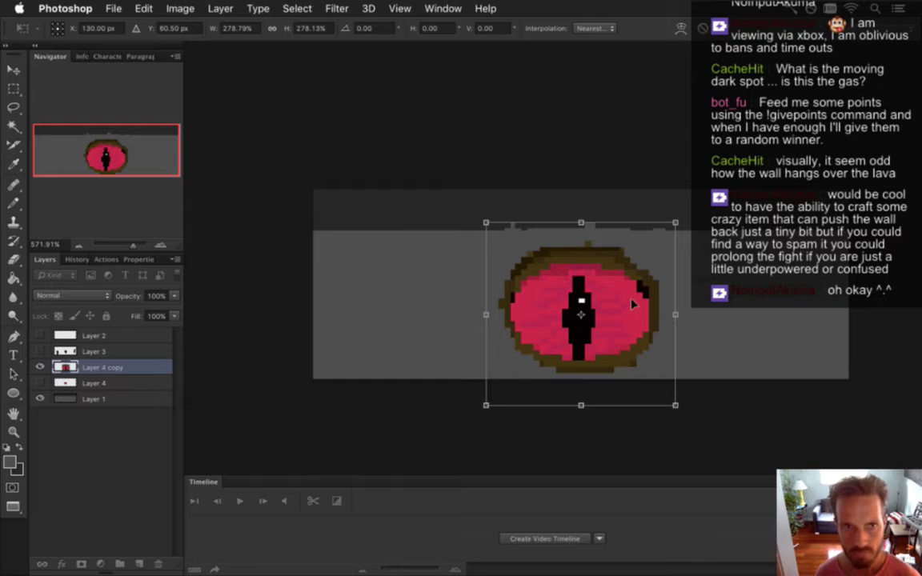
key(Up)
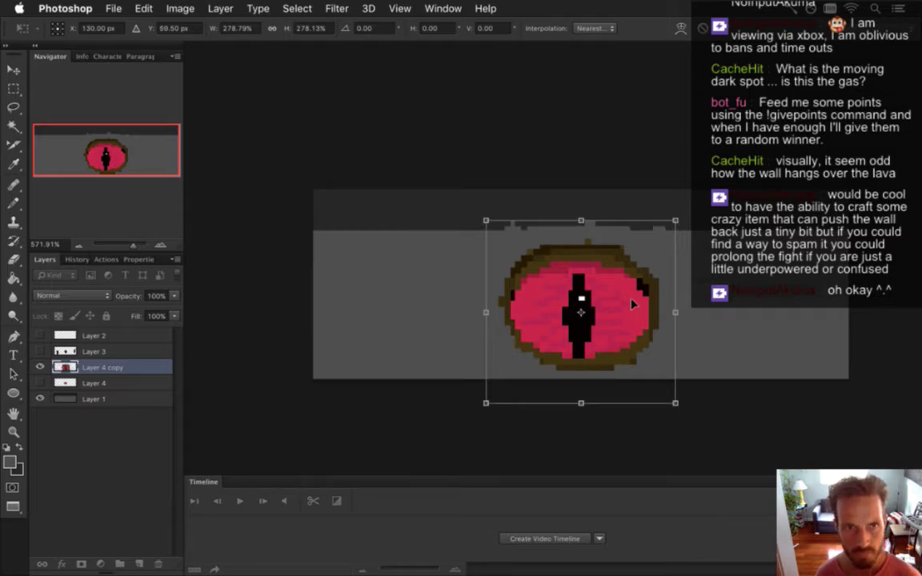
key(Down)
key(Up)
key(Up)
key(Left)
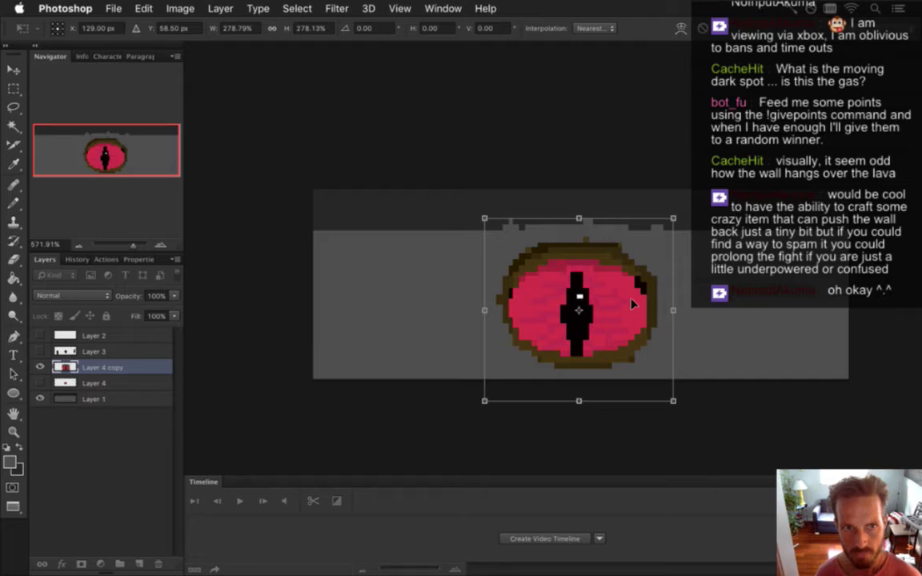
key(Return)
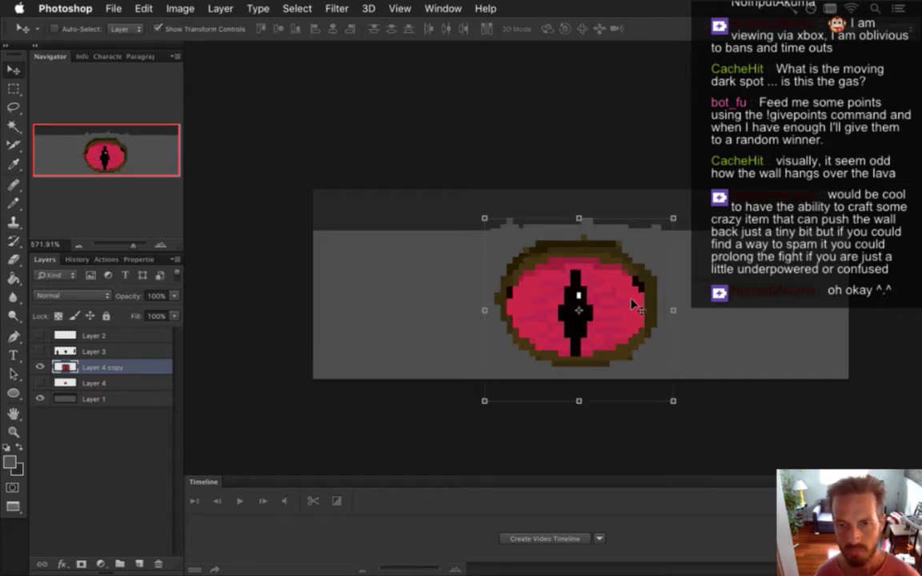
Export the wall with the enlarged eye for web as the PNG-24 image FearWall0.png in the Backgrounds folder, replacing the existing file.
key(m)
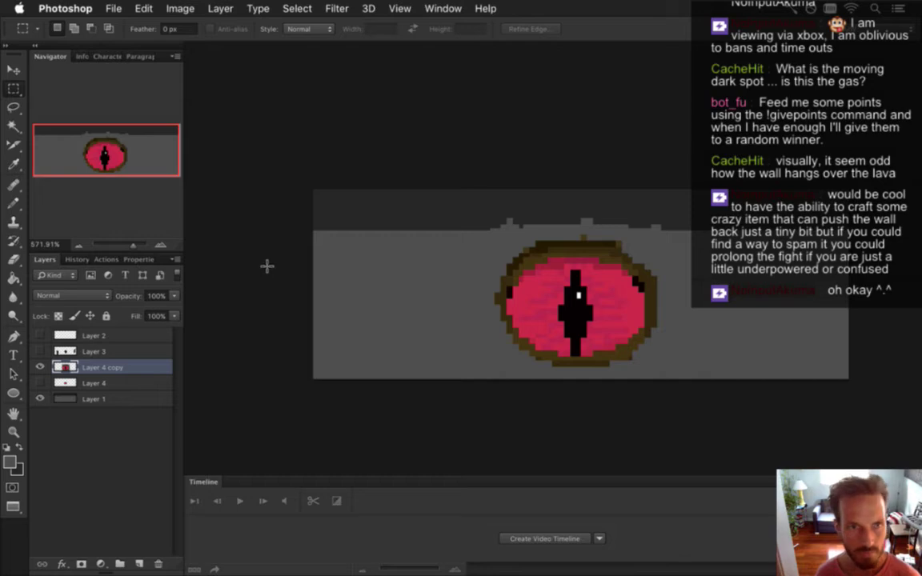
key(super+alt+shift+s)
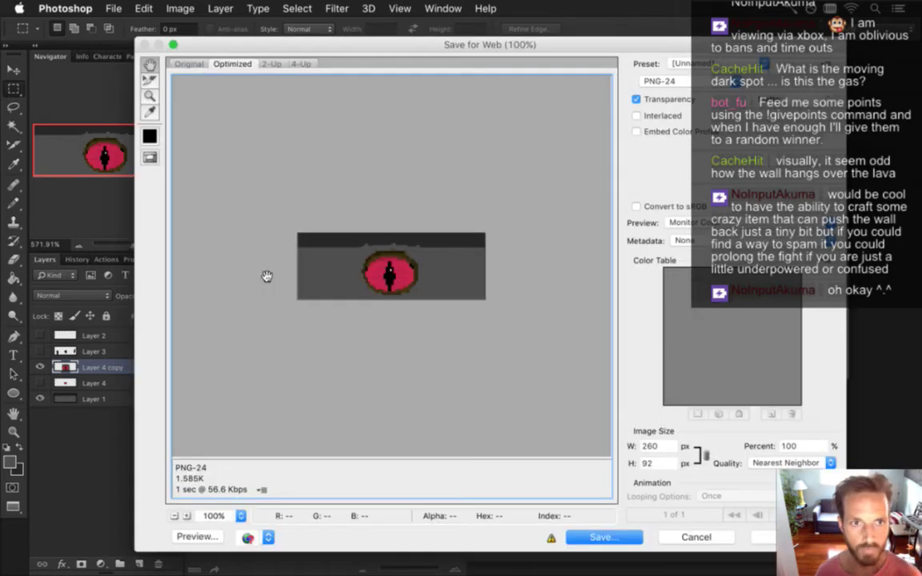
key(Return)
key(Right)
text(2)
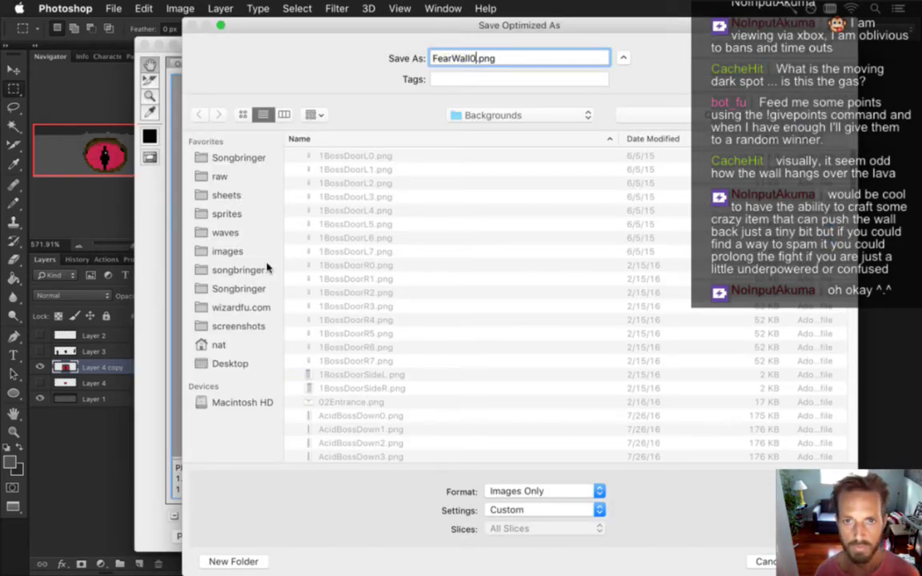
key(Return)
key(Return)
Switch to Xcode, run the project, play the fight to judge the big eye on the wall, and return to Xcode.
key(super+Tab)
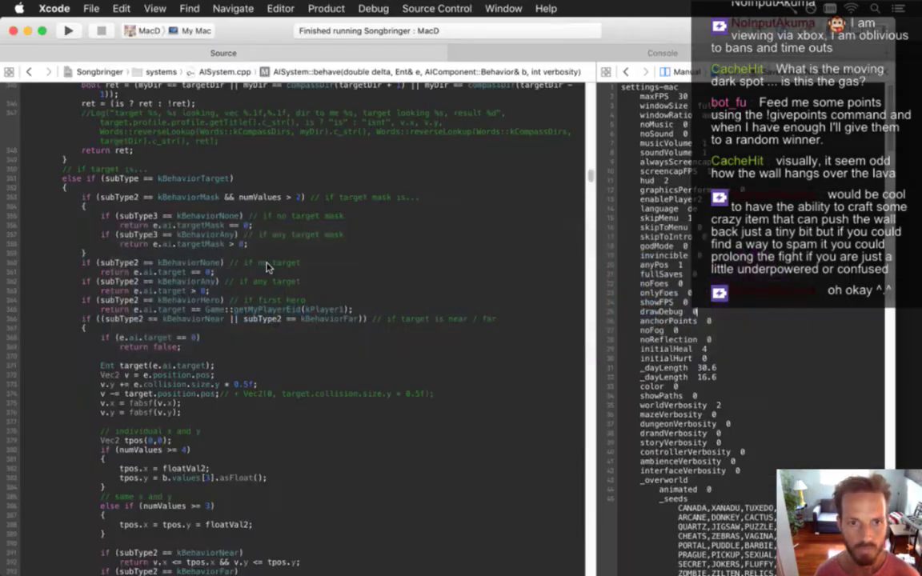
key(super+r)
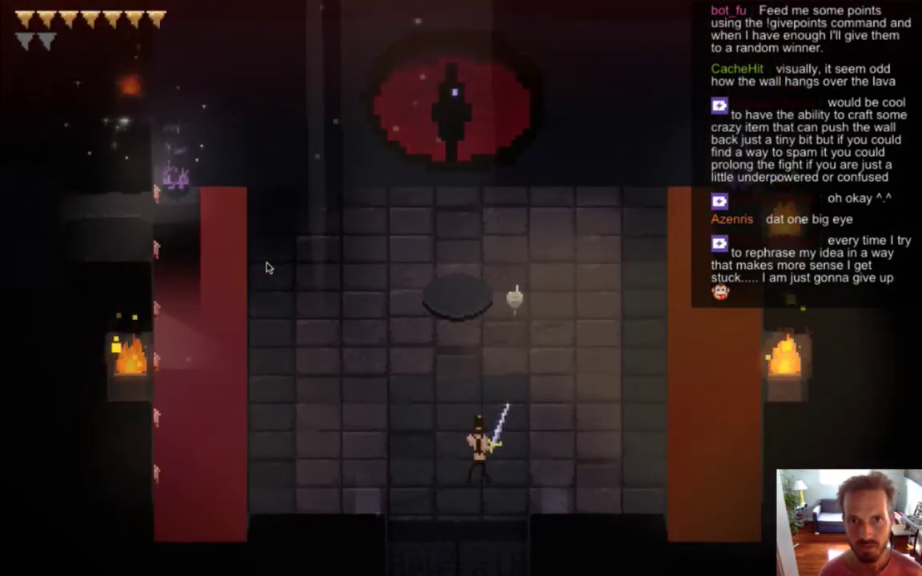
key(w)
key(a)
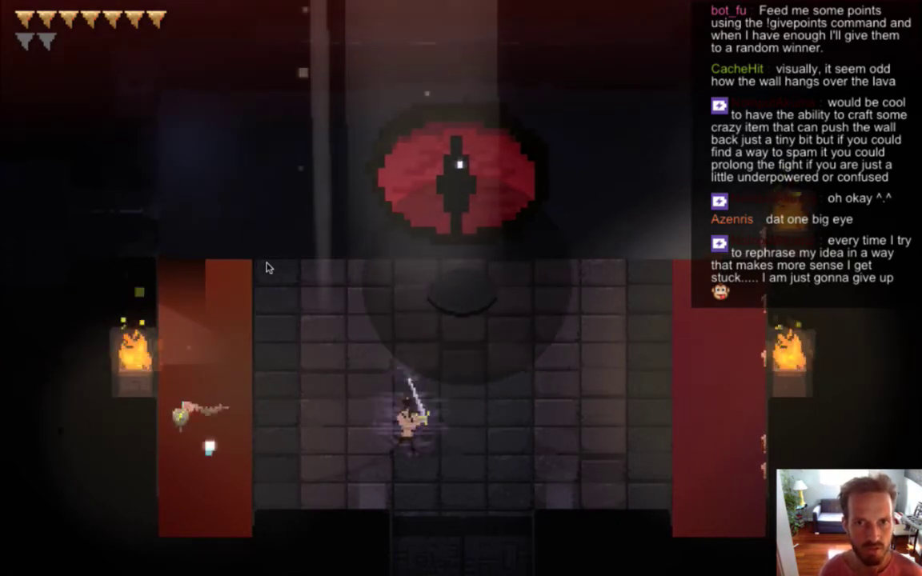
key(super+Tab)
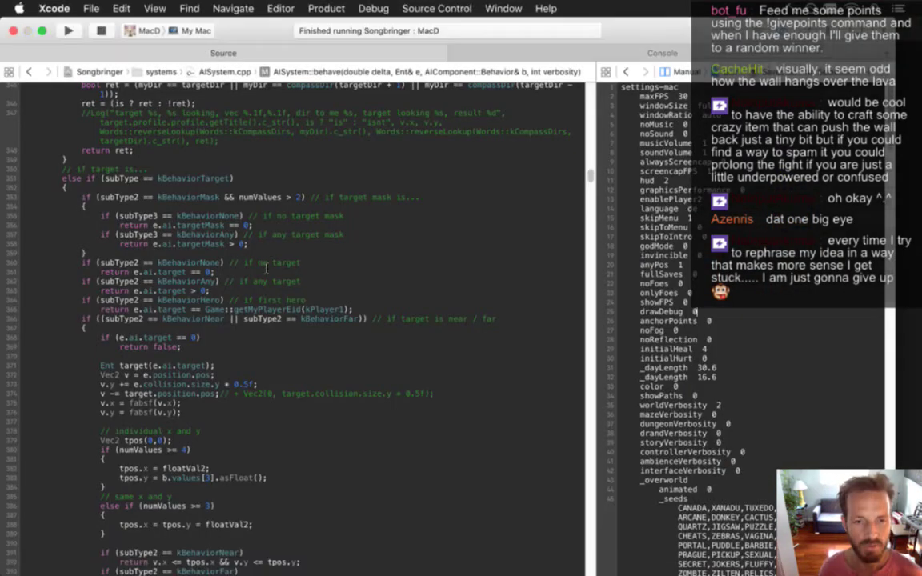
Switch to Photoshop and undo the enlargement of the duplicated eye.
key(super+Tab)
click(269, 271)
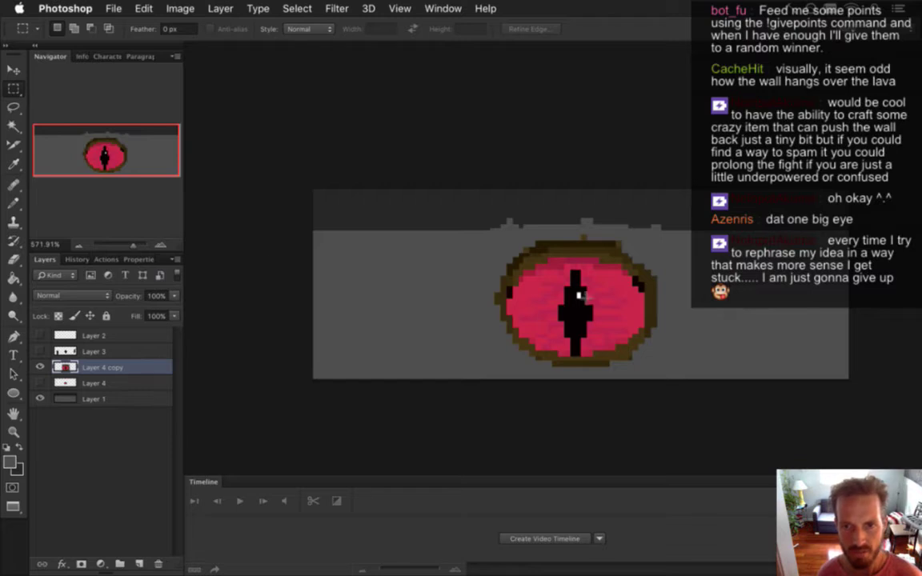
key(v)
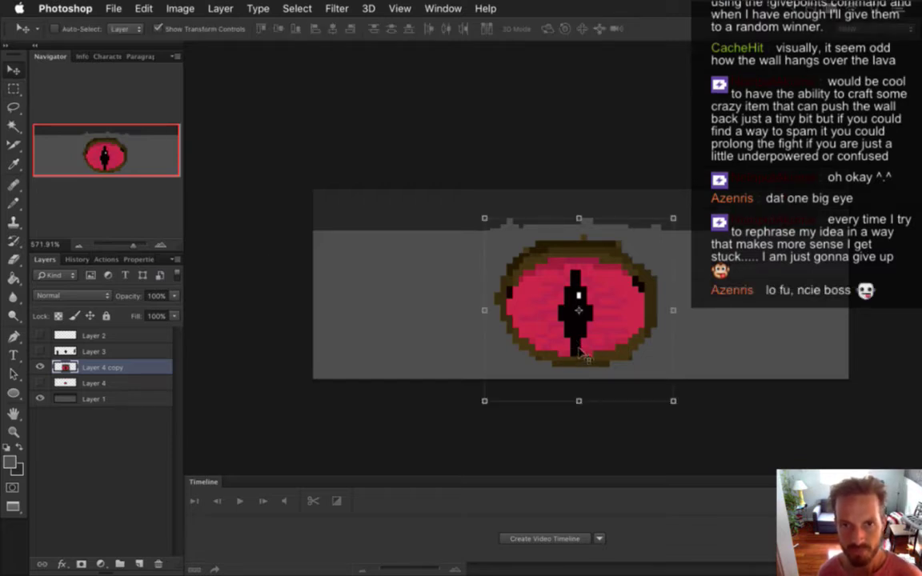
click(674, 403)
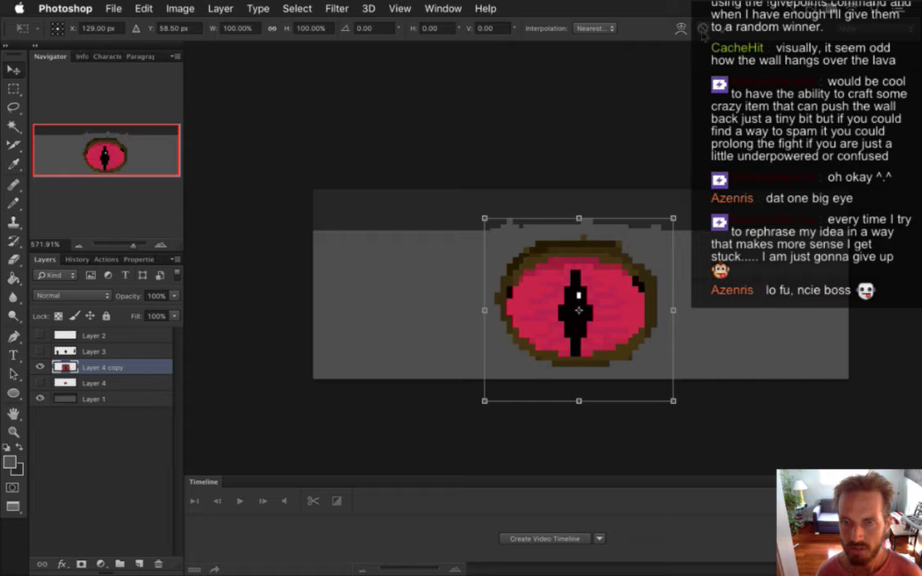
key(Return)
key(super+z)
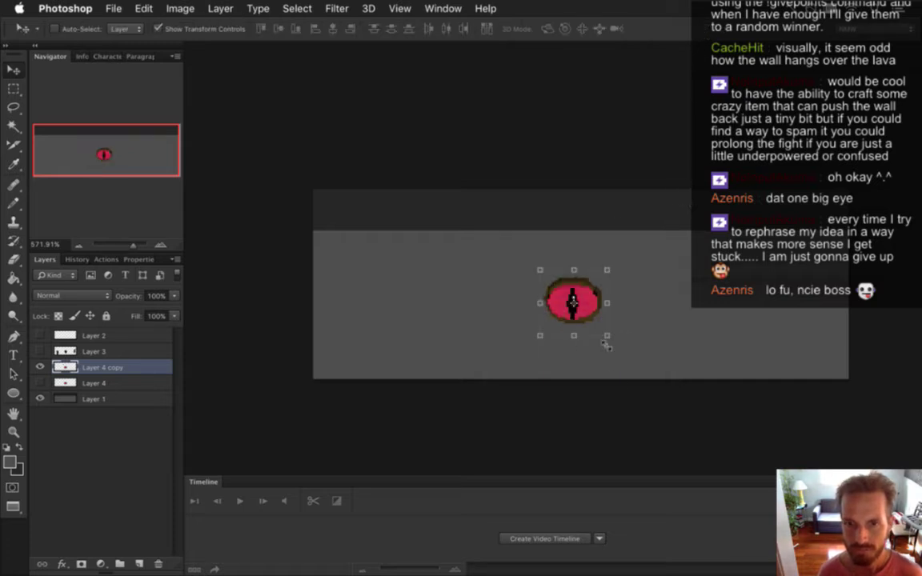
Scale the duplicated eye to about 252% wide and 253% high and place it mid-wall at X 128.5 px, Y 58.5 px.
key(super+t)
drag(608, 337, 718, 410)
drag(648, 318, 625, 293)
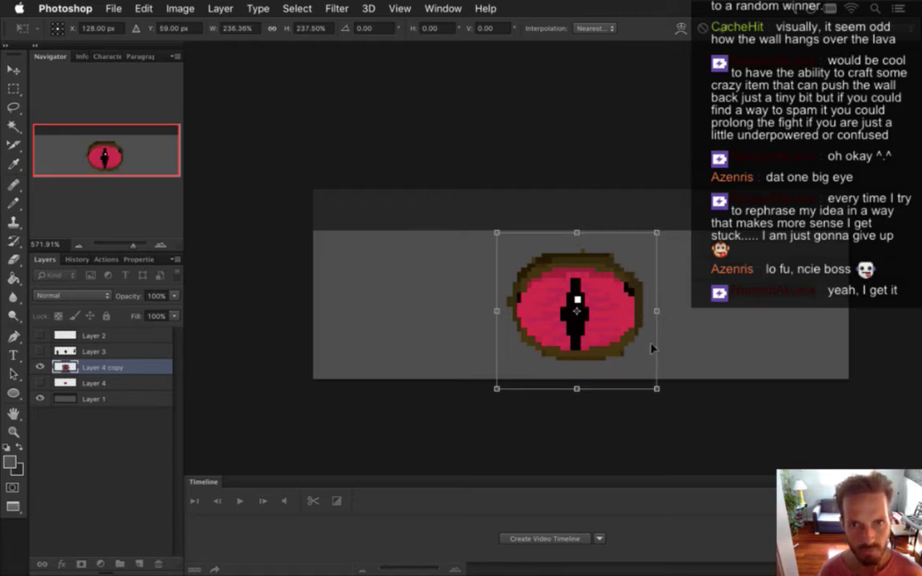
drag(657, 389, 669, 399)
drag(633, 322, 632, 315)
key(Return)
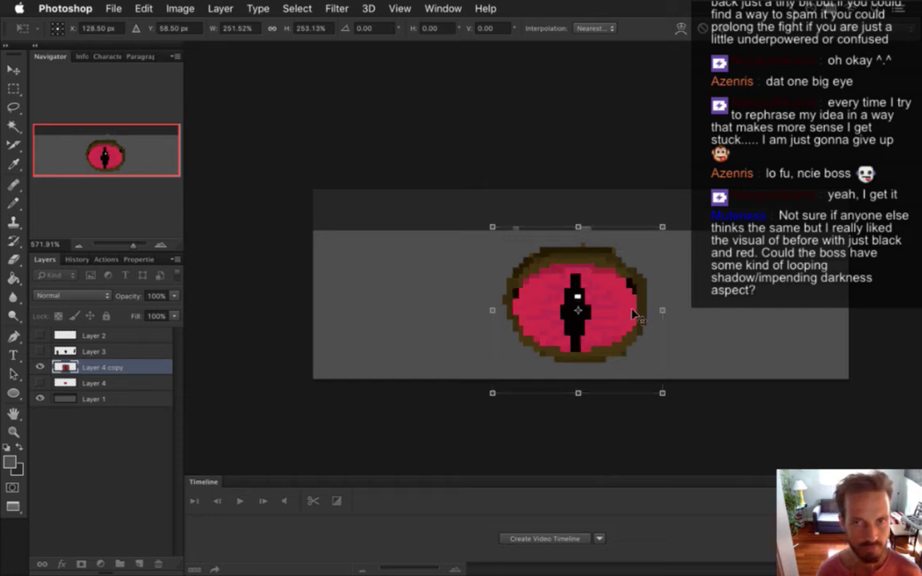
key(m)
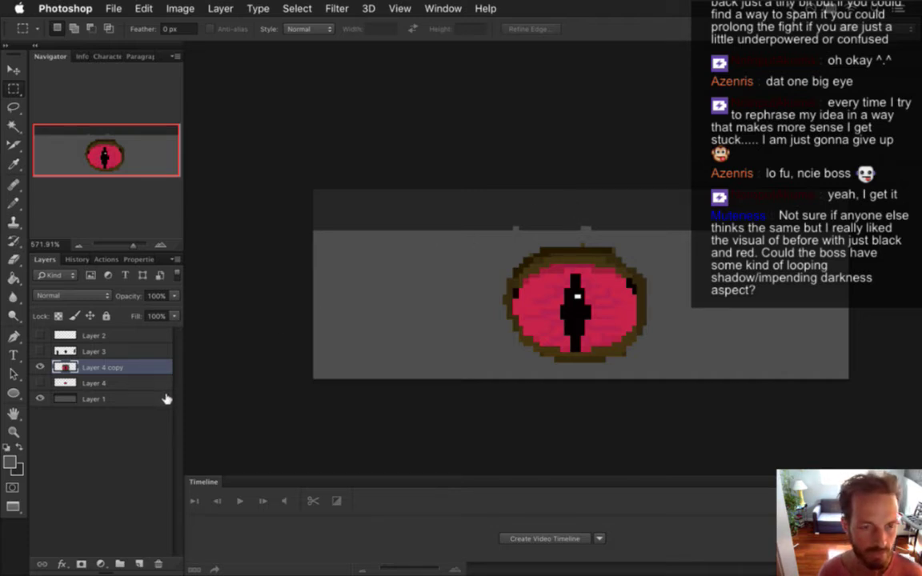
Show the original small eye on Layer 4 and move it to the lower left of the large eye.
click(79, 383)
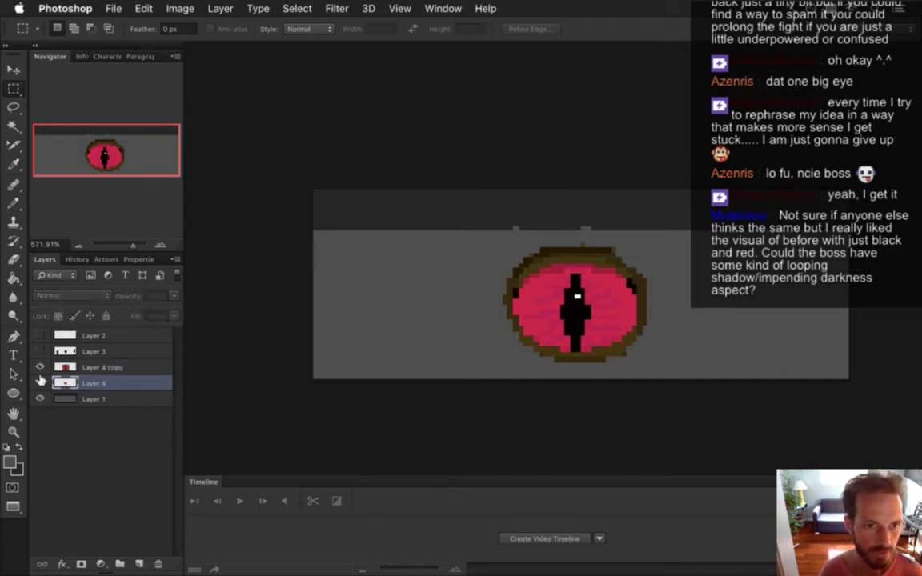
click(40, 383)
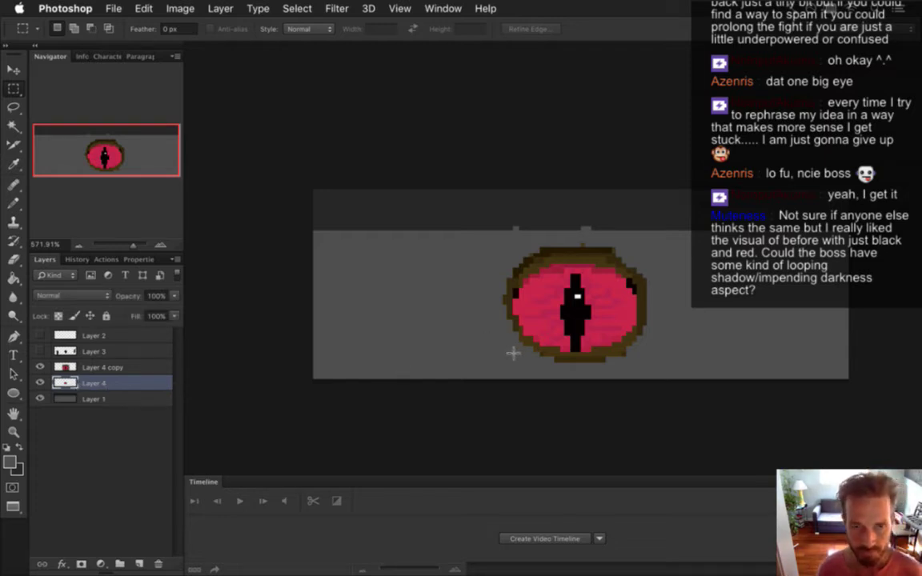
key(v)
drag(516, 276, 397, 276)
key(super+j)
key(super+z)
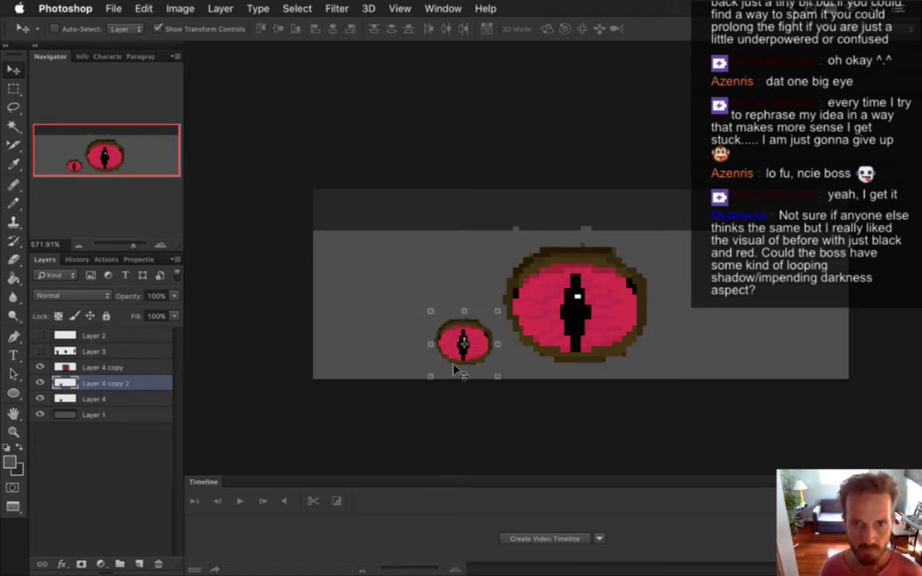
key(super+alt+z)
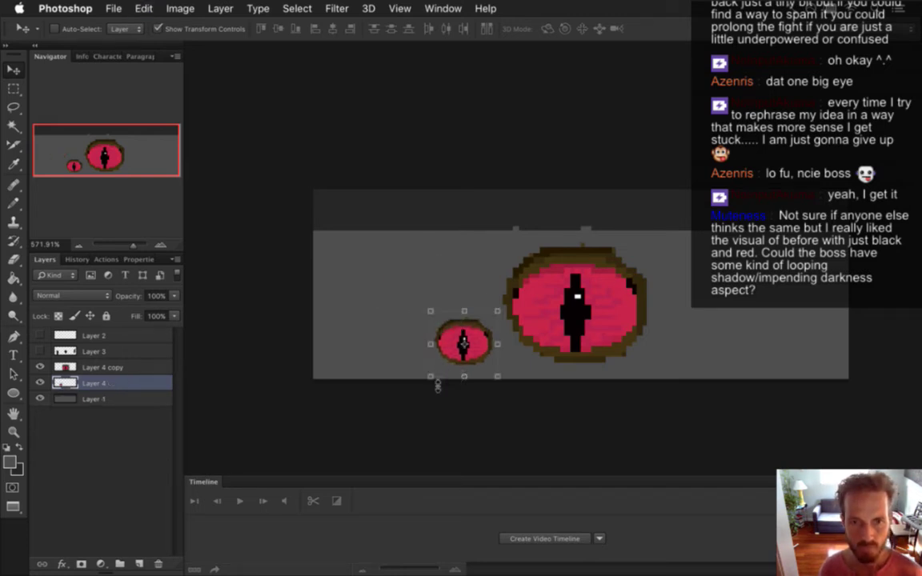
Select the leftover background around the small eye on Layer 4 with the Magic Wand, delete it and deselect.
key(m)
click(13, 126)
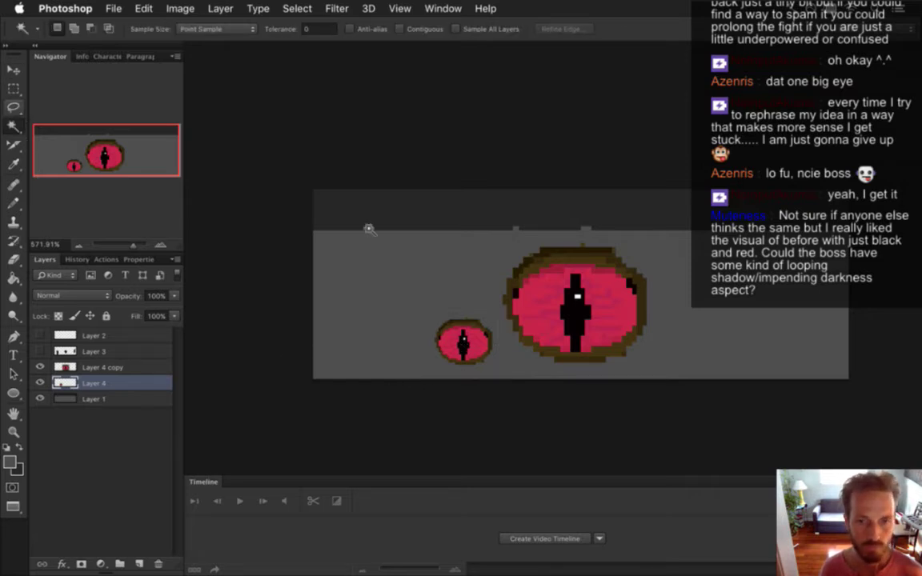
click(490, 371)
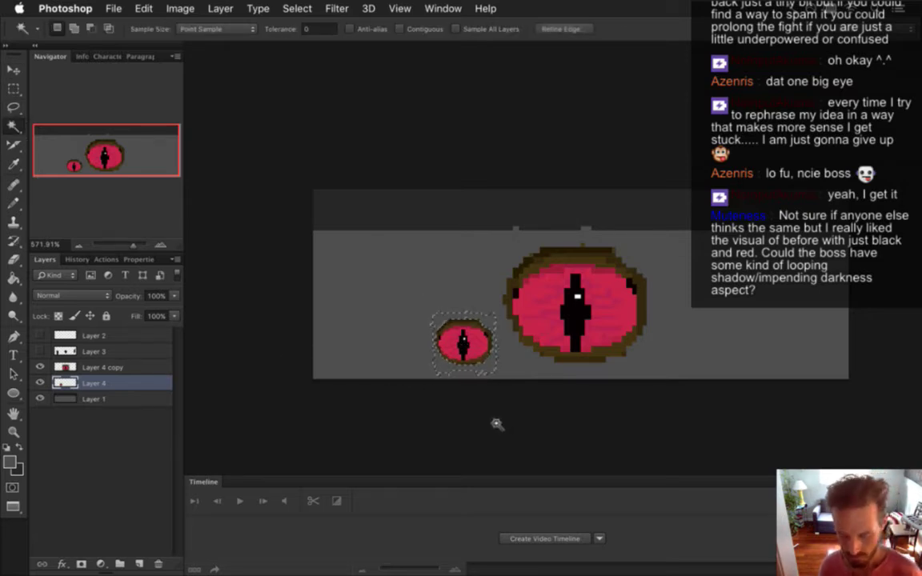
key(m)
key(super+d)
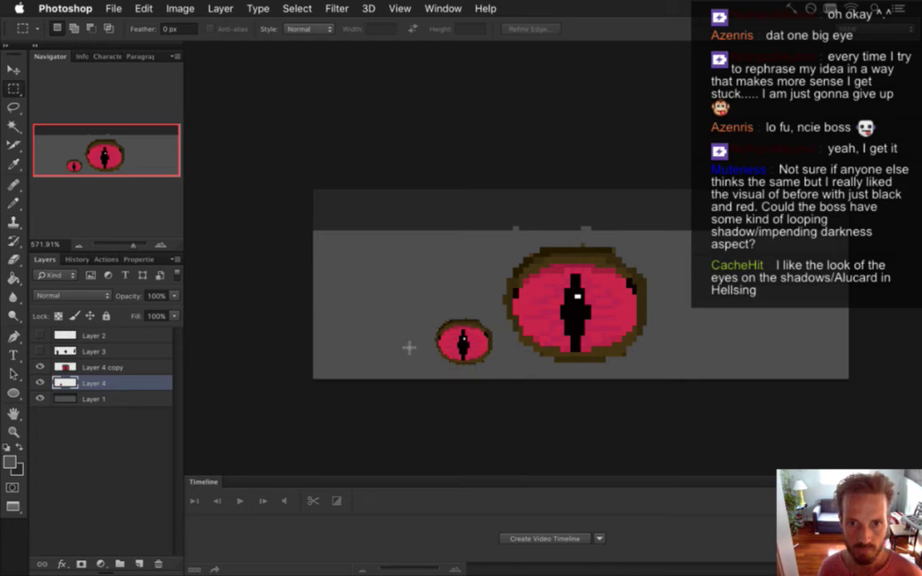
Clear the leftover background around the large eye on Layer 4 copy, deselect, and make Layer 4 active again.
click(104, 367)
click(13, 126)
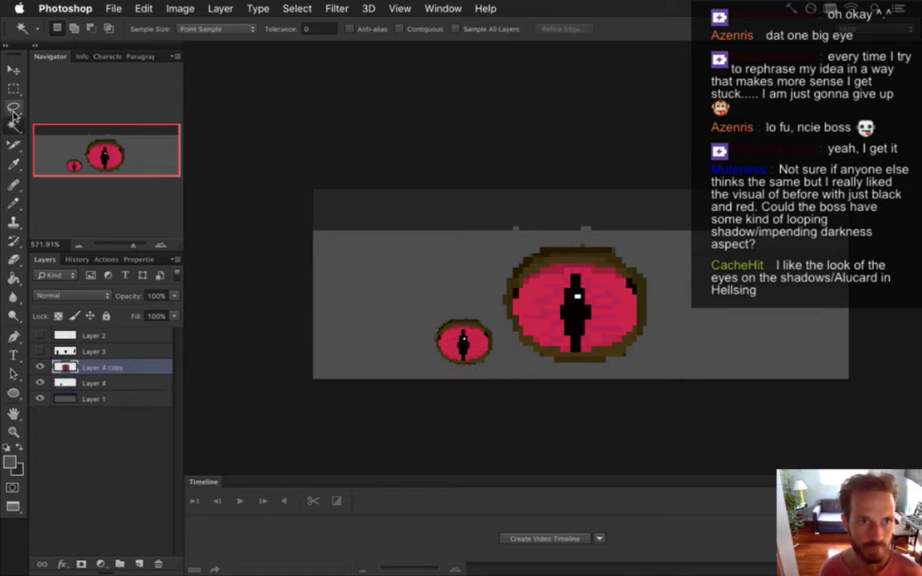
click(526, 244)
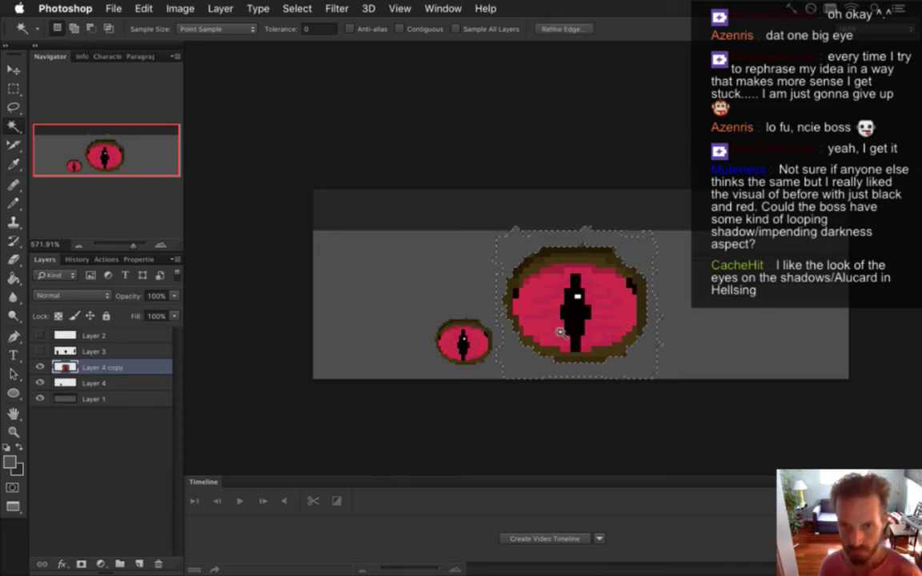
key(m)
key(super+d)
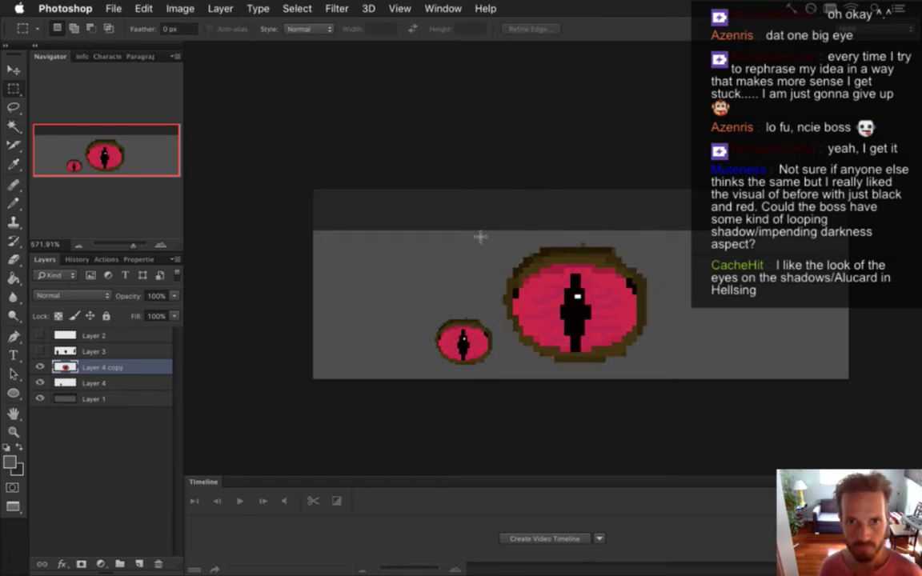
click(95, 383)
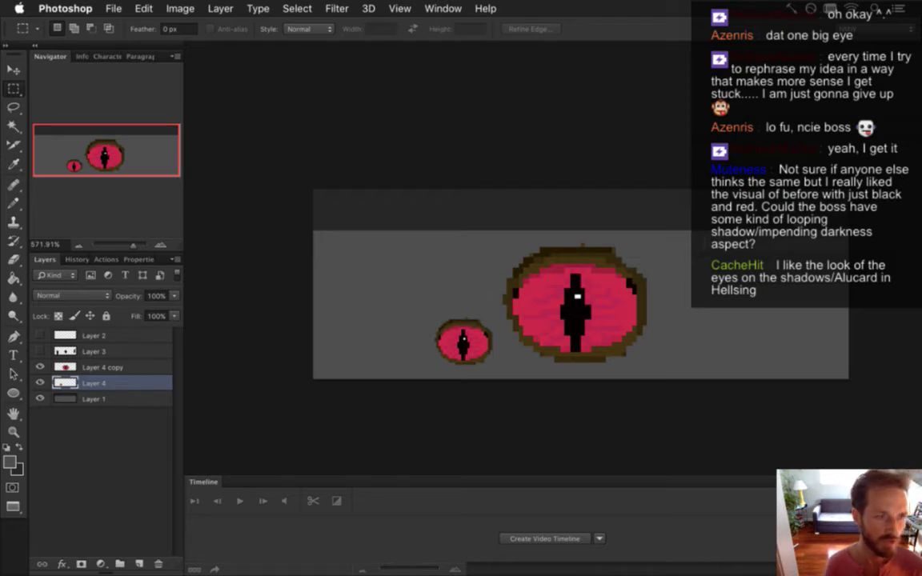
Switch to Safari and run an image search for "alucard hellsing" in a new tab.
mouse_move(921, 169)
click(907, 141)
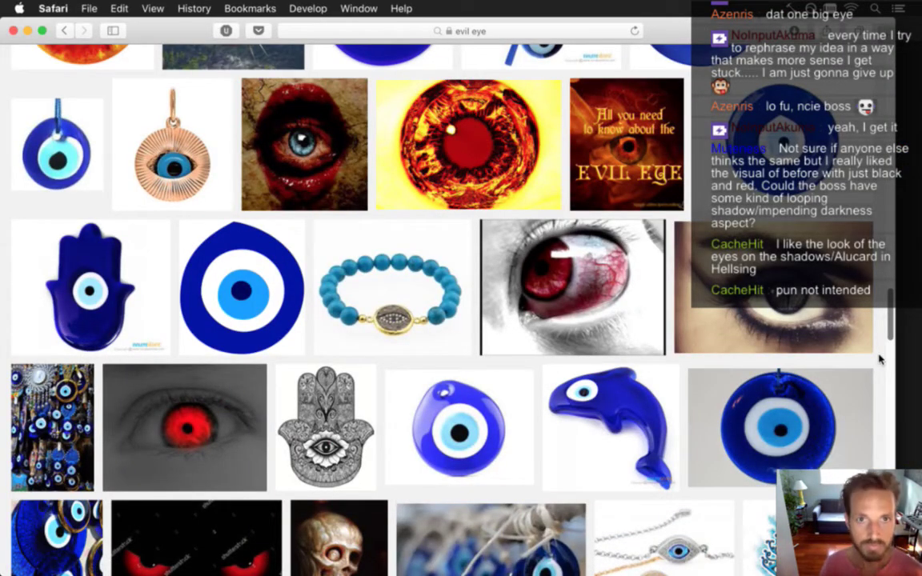
key(super+t)
text(aluc)
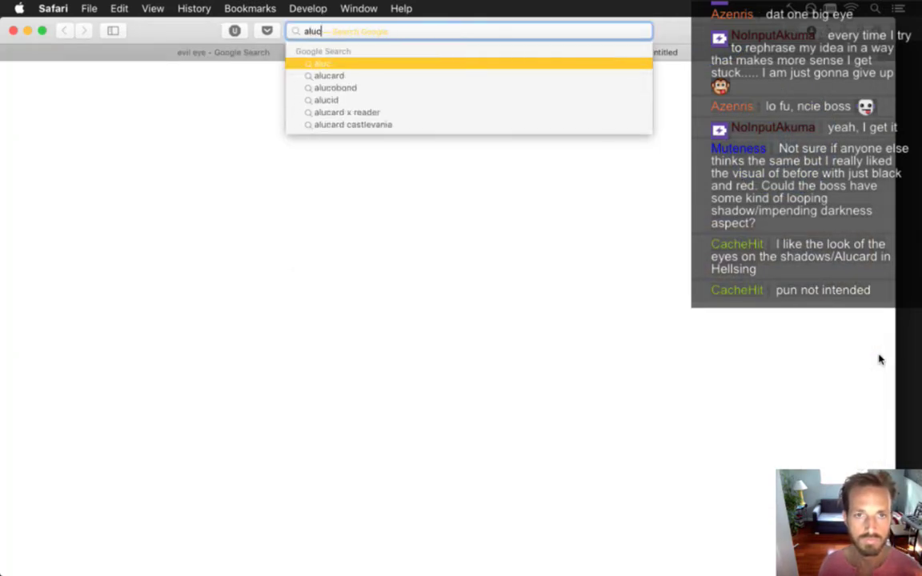
text(ard he)
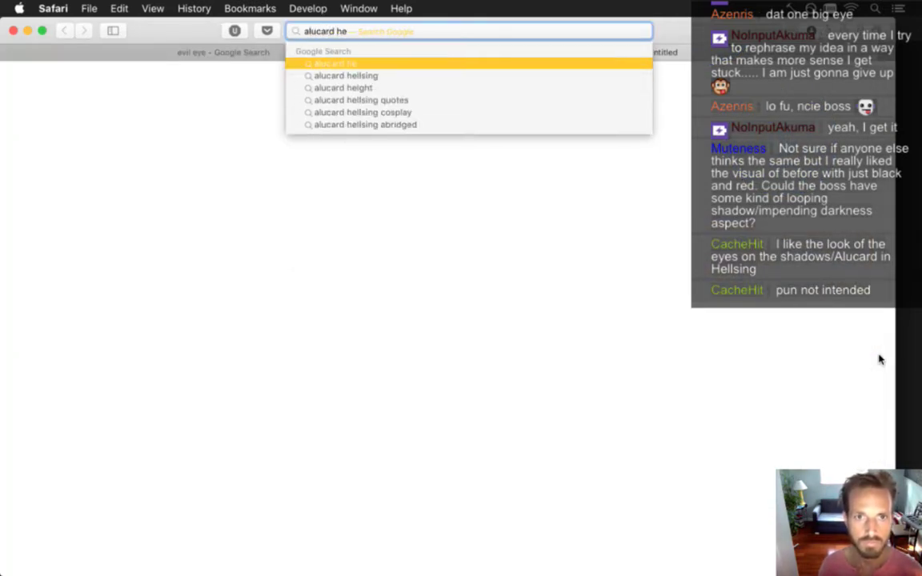
key(Down)
key(Return)
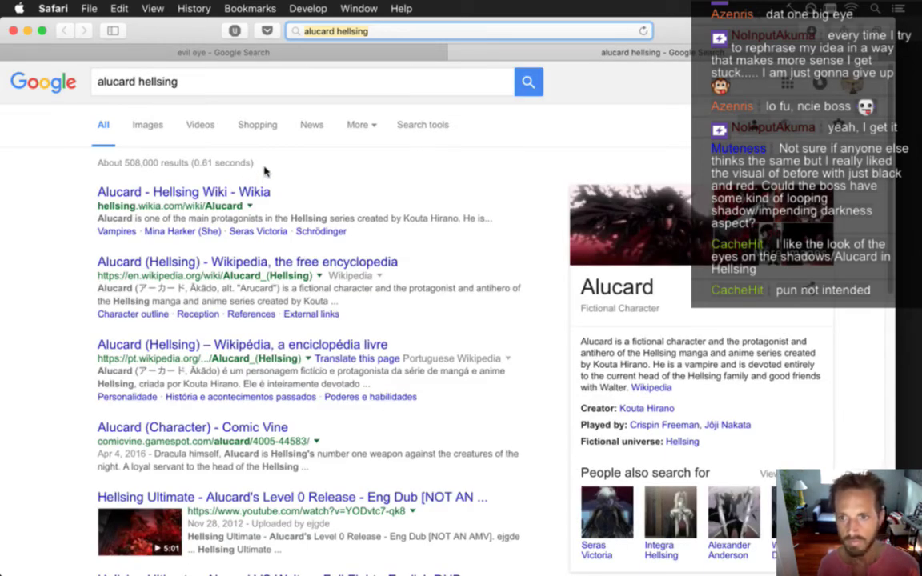
click(152, 130)
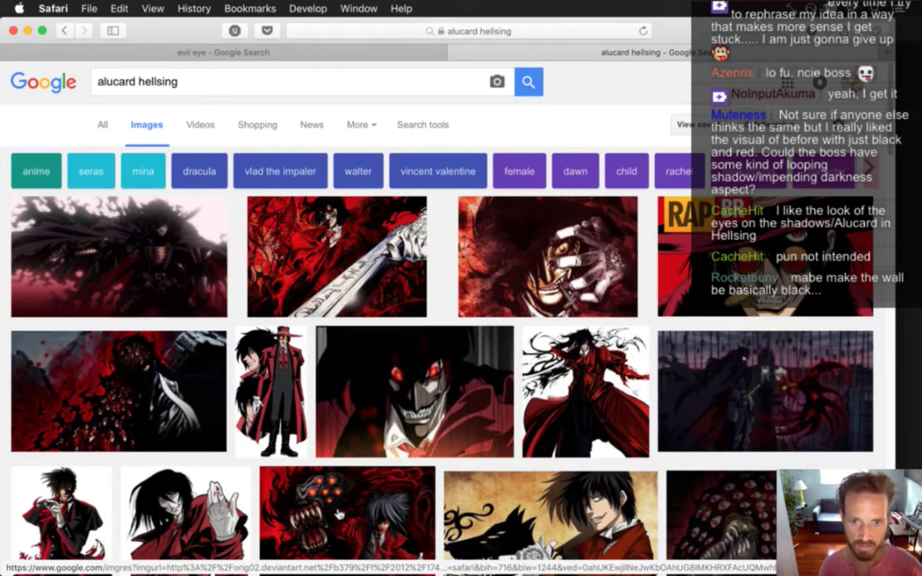
Examine the enlarged pictures of Alucard's many-eyed shadow hounds as references for the wall's eyes.
click(308, 474)
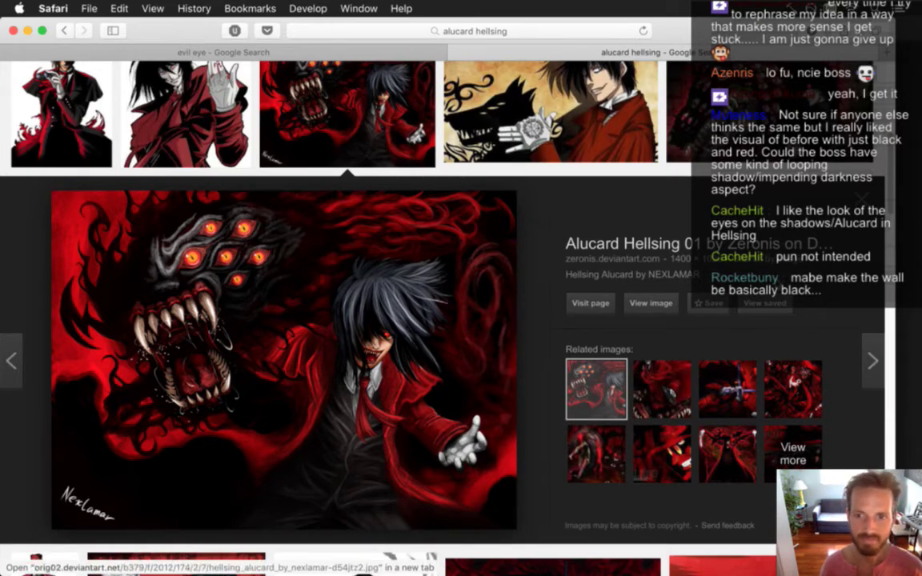
click(866, 201)
scroll(890, 175, up, 2)
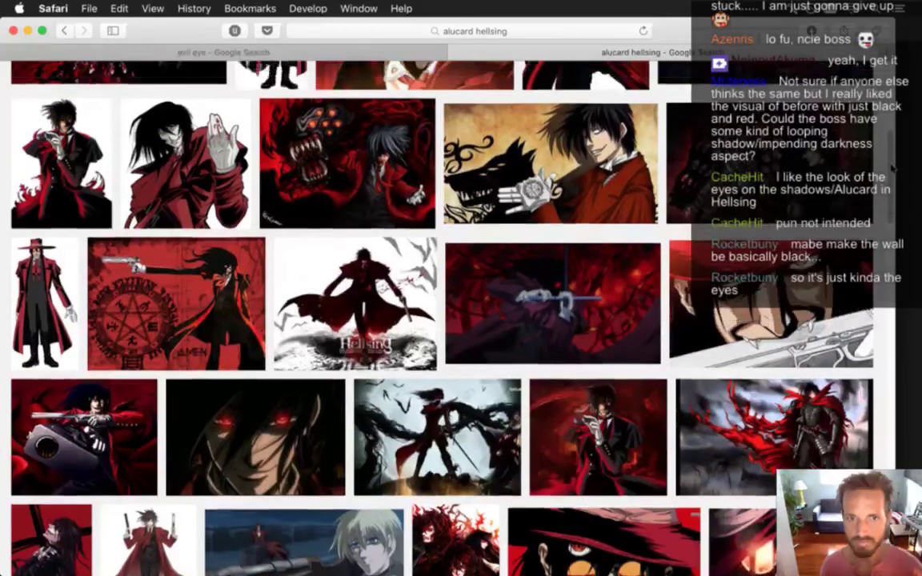
scroll(892, 169, up, 5)
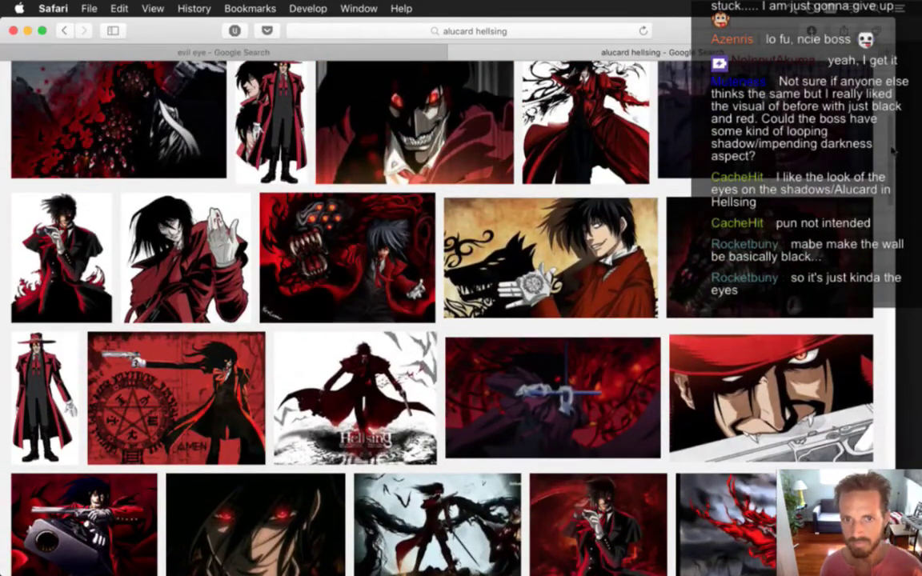
scroll(892, 141, up, 1)
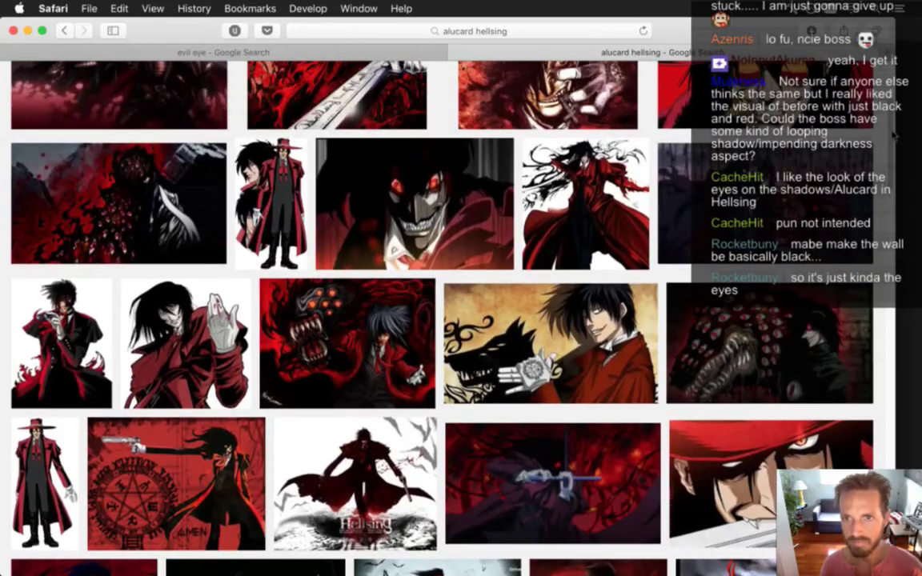
click(818, 363)
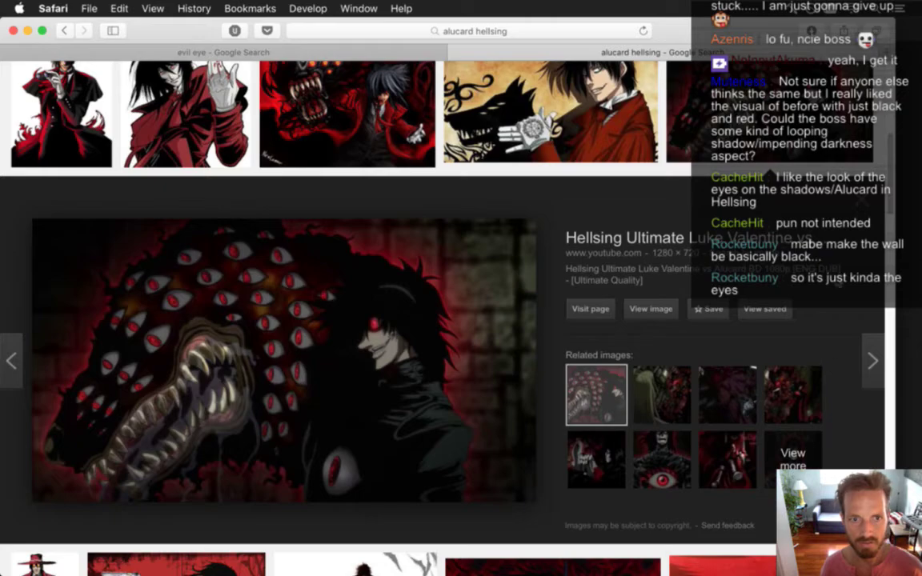
click(862, 202)
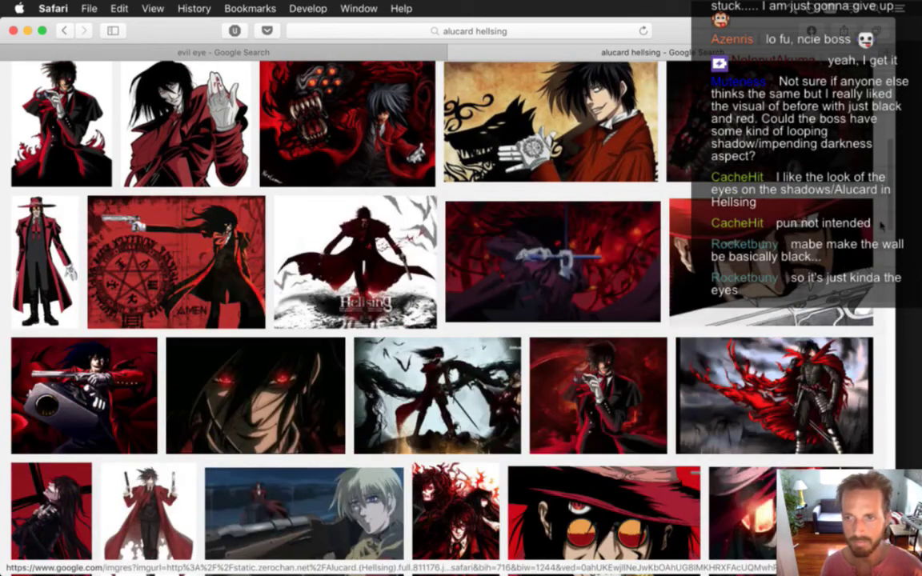
Browse further down the image results and examine the picture of two gloved hands framing a red eye.
scroll(440, 320, down, 10)
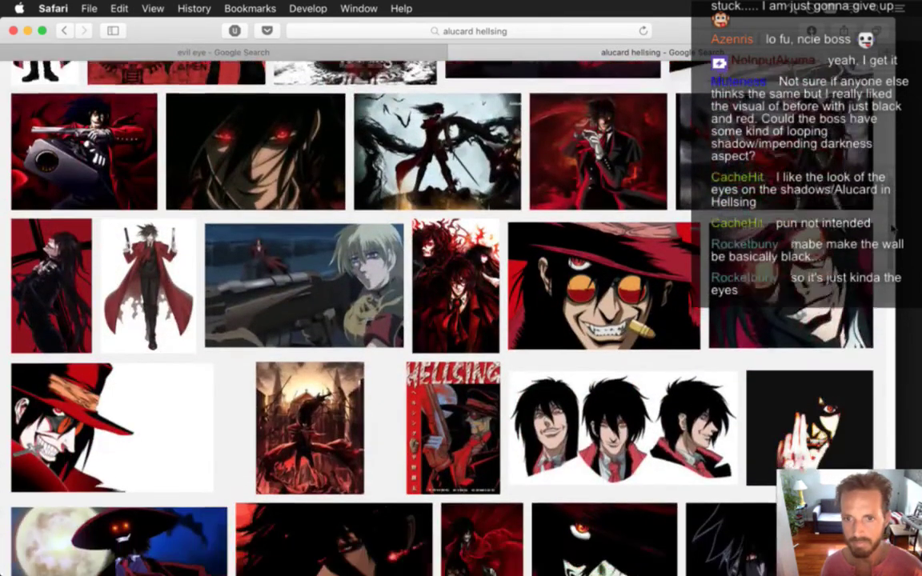
scroll(440, 320, down, 5)
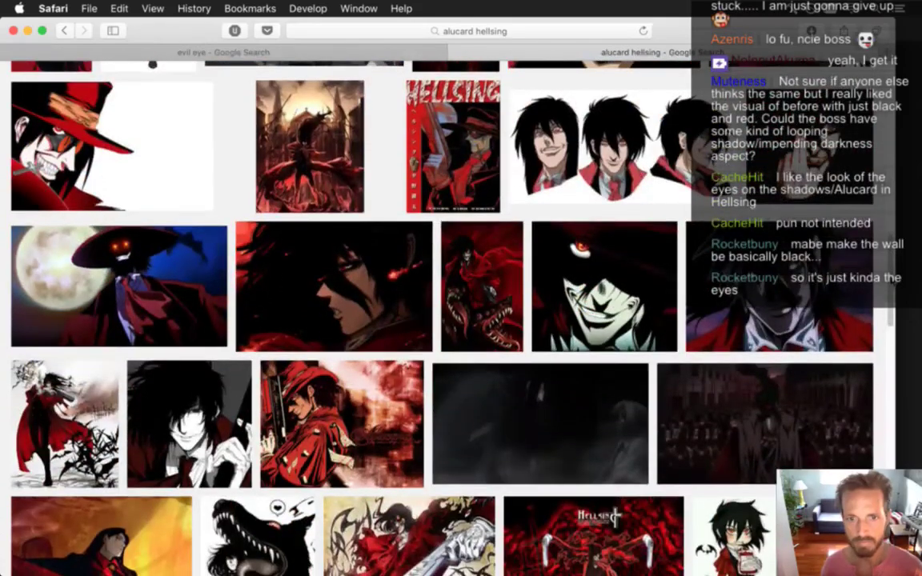
scroll(896, 329, down, 8)
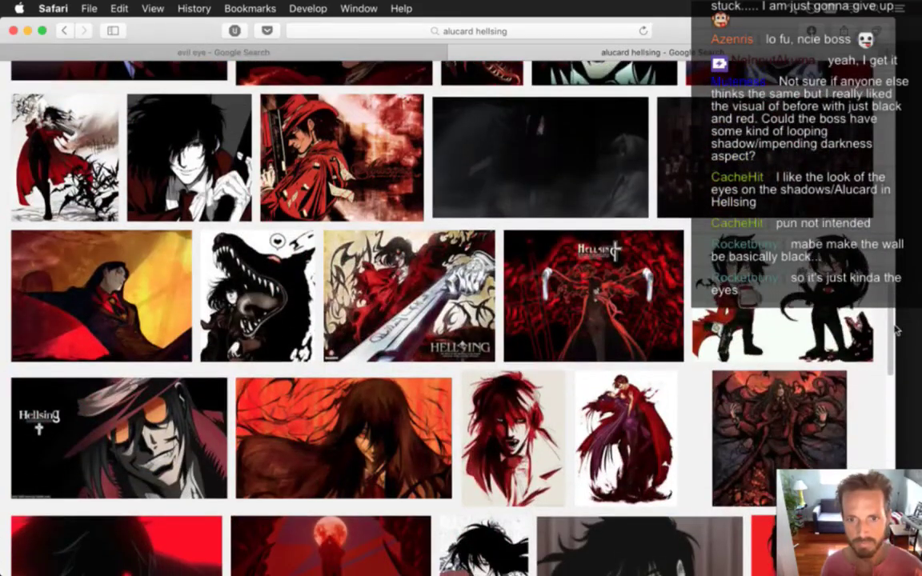
drag(897, 330, 903, 477)
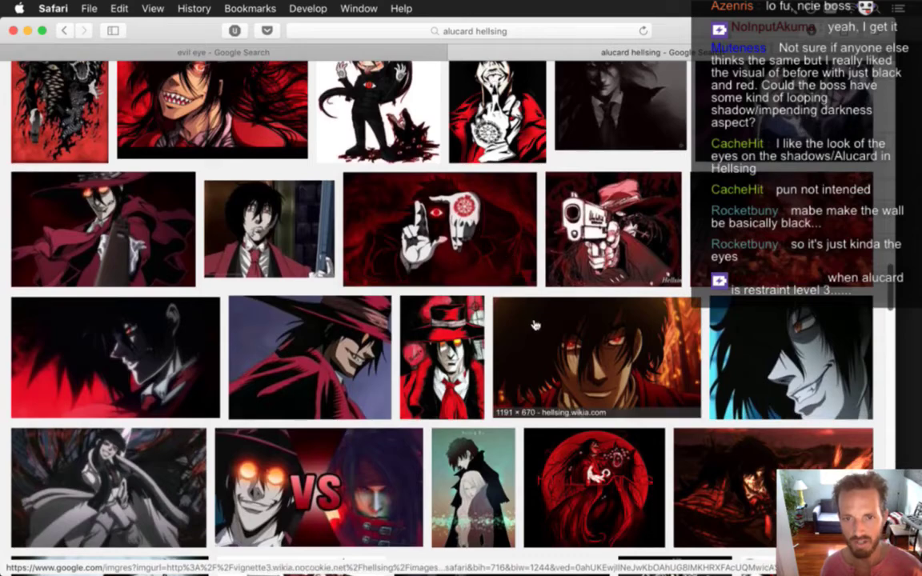
click(424, 226)
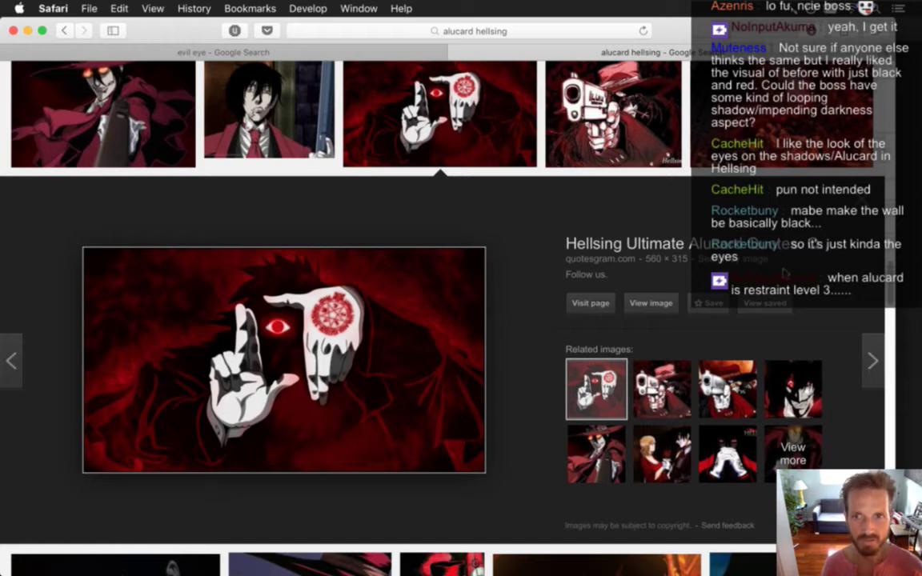
click(860, 206)
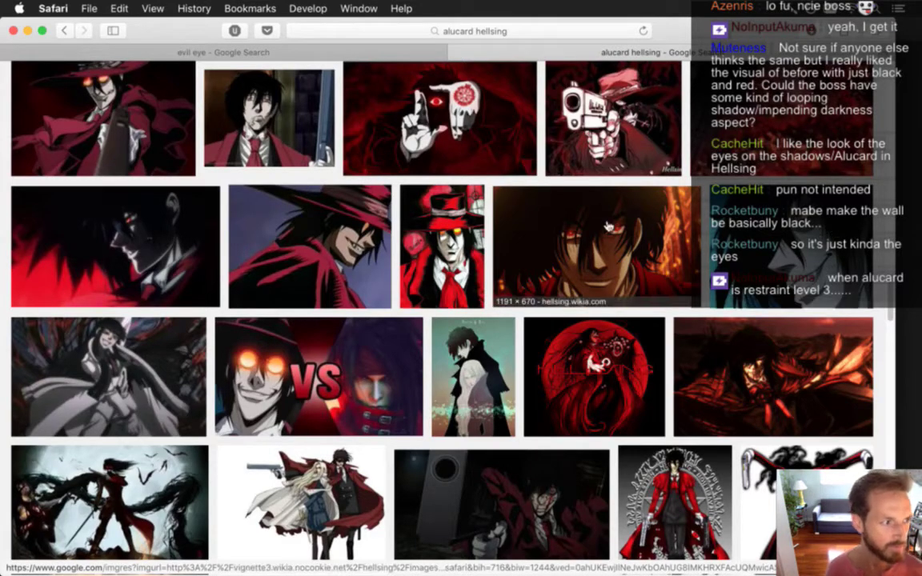
Switch to Photoshop and duplicate the small eye from Layer 4, placing the copy up and left of the original.
key(super+Tab)
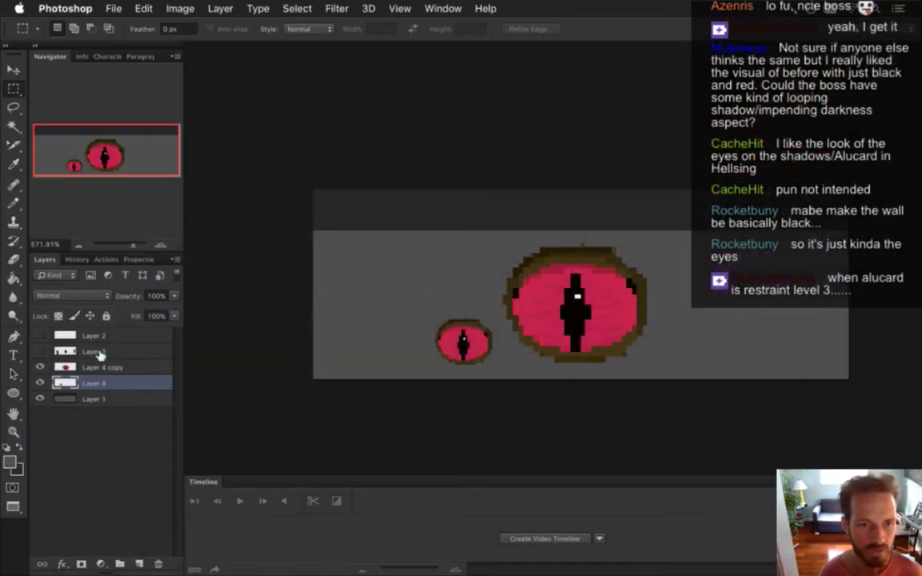
click(99, 354)
click(112, 384)
key(v)
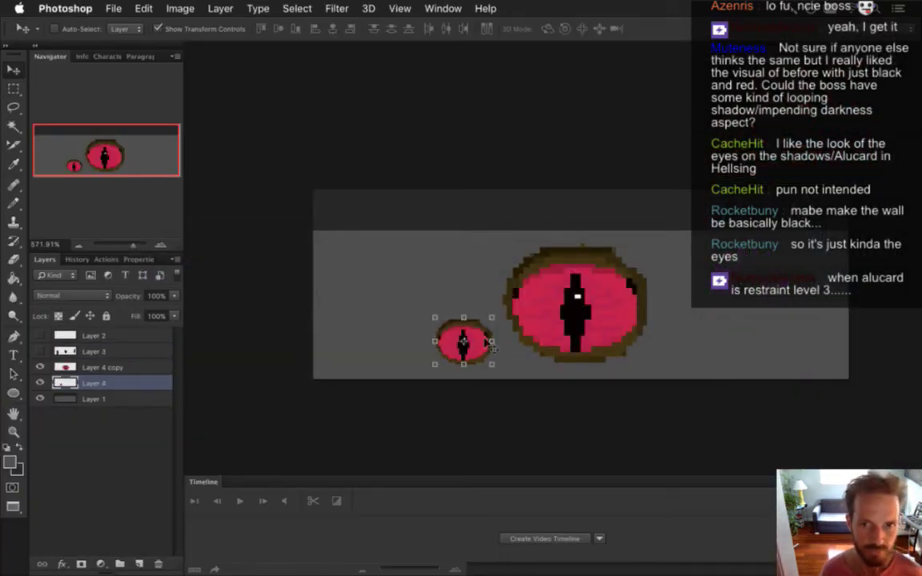
drag(478, 330, 444, 270)
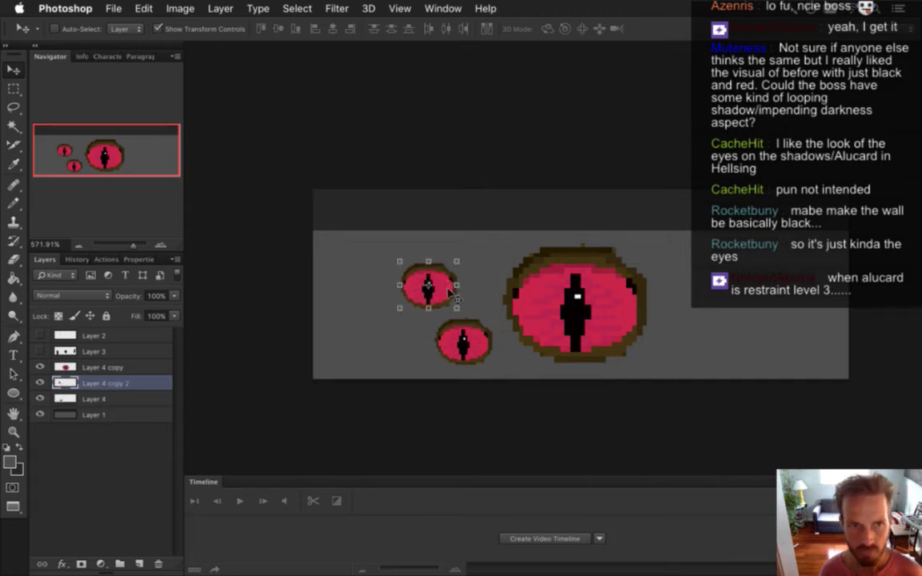
Add three more small eyes left of the large eye, scaling the uppermost to 64.29% wide and 65.22% high at X 79 px, Y 30.5 px.
drag(447, 274, 494, 267)
key(ctrl+t)
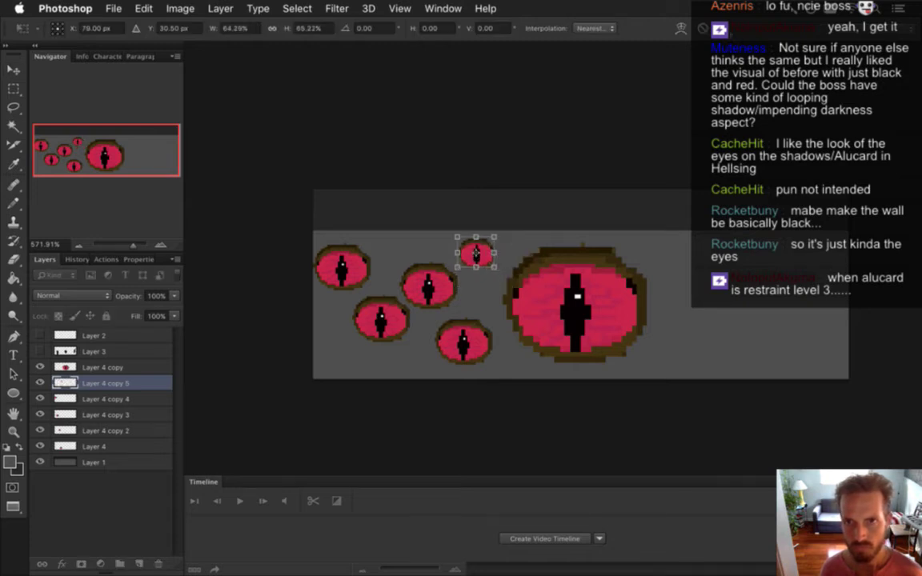
key(Return)
Copy the leftmost eye twice to the right of the large eye, scaling the upper copy to 85.71% by 86.96% at X 191 px, Y 46 px.
super+click(358, 258)
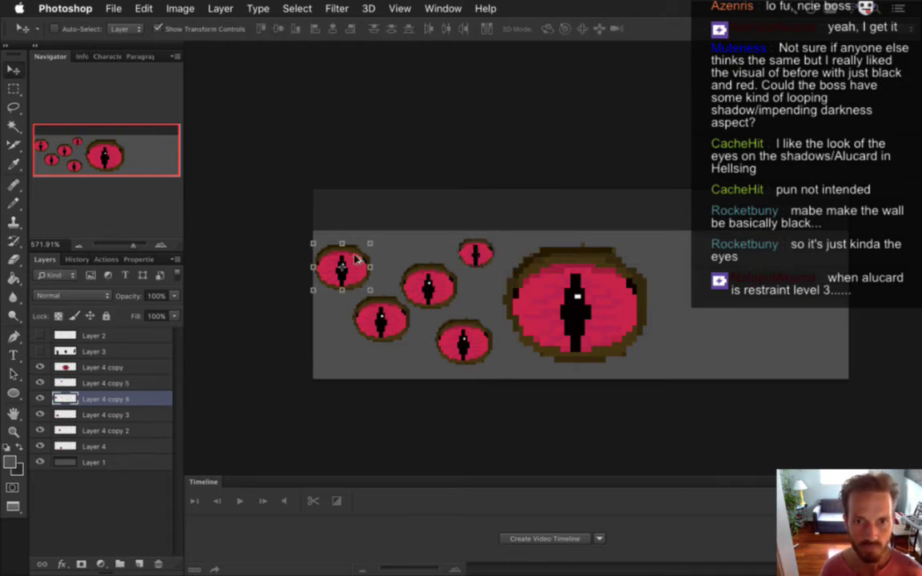
drag(358, 254, 727, 323)
key(super+t)
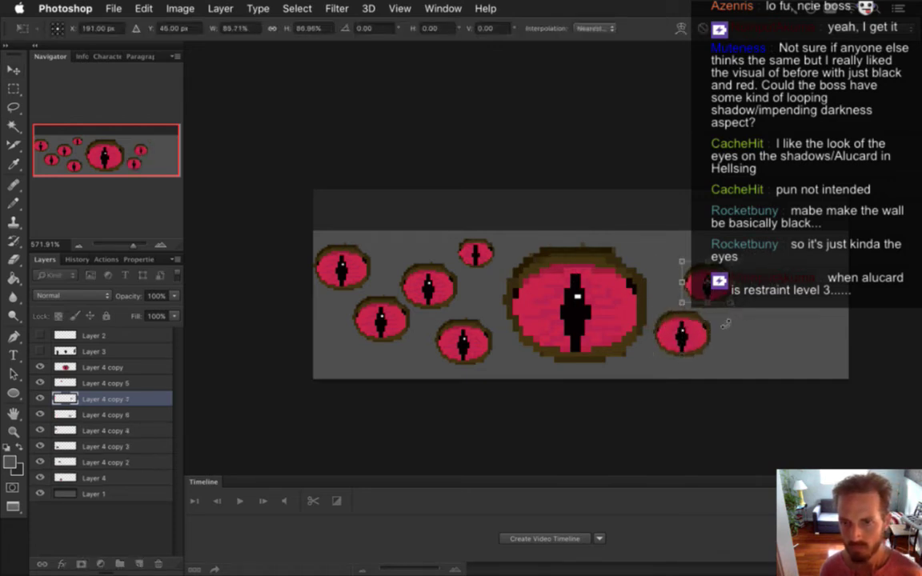
key(Return)
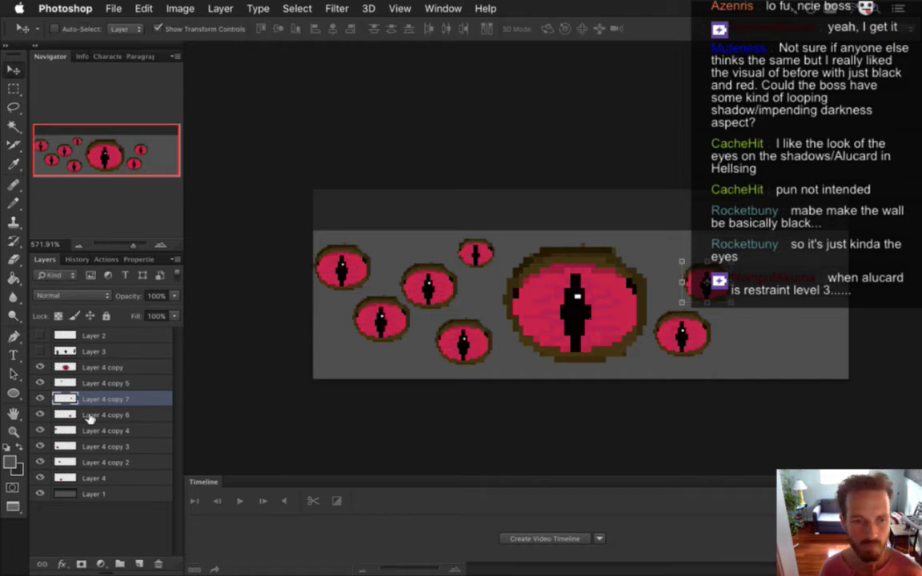
Add two more eyes near the wall's right end, scaling the upper one to 82.14% by 82.61% at X 232.5 px, Y 40.5 px.
click(84, 432)
drag(357, 259, 771, 314)
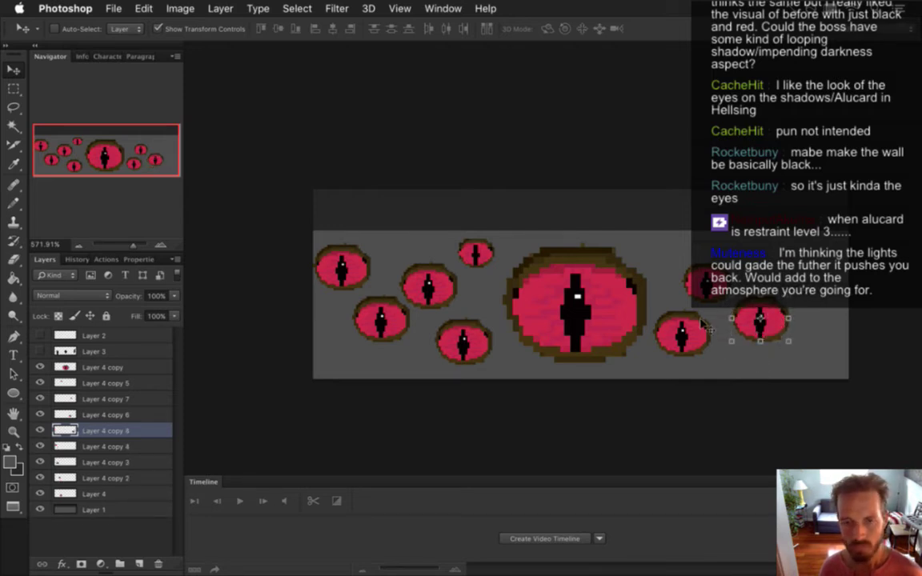
drag(773, 309, 801, 271)
key(super+j)
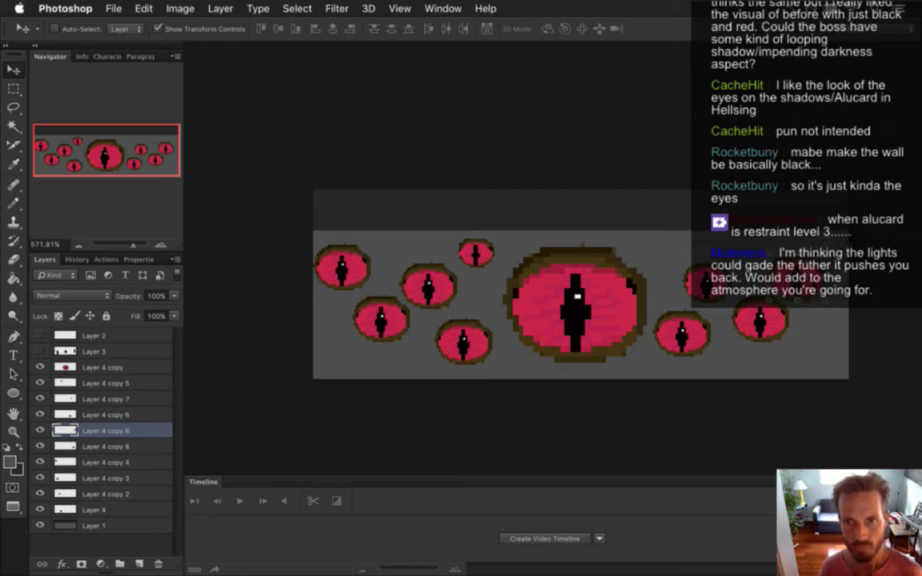
key(super+t)
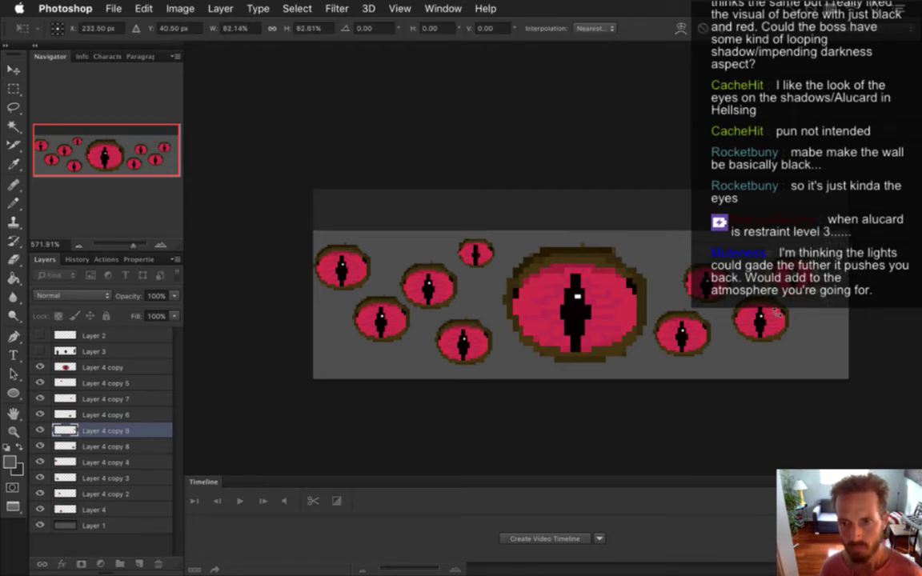
key(Return)
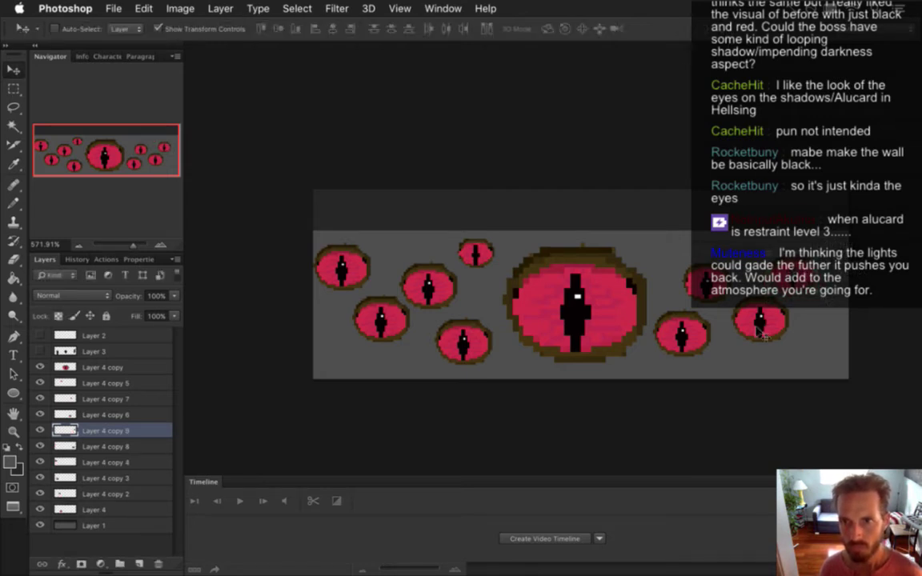
Duplicate the lower eye right of the large eye, scaling the copy to 60.71% by 60.87% at X 239.5 px, Y 74 px.
click(101, 446)
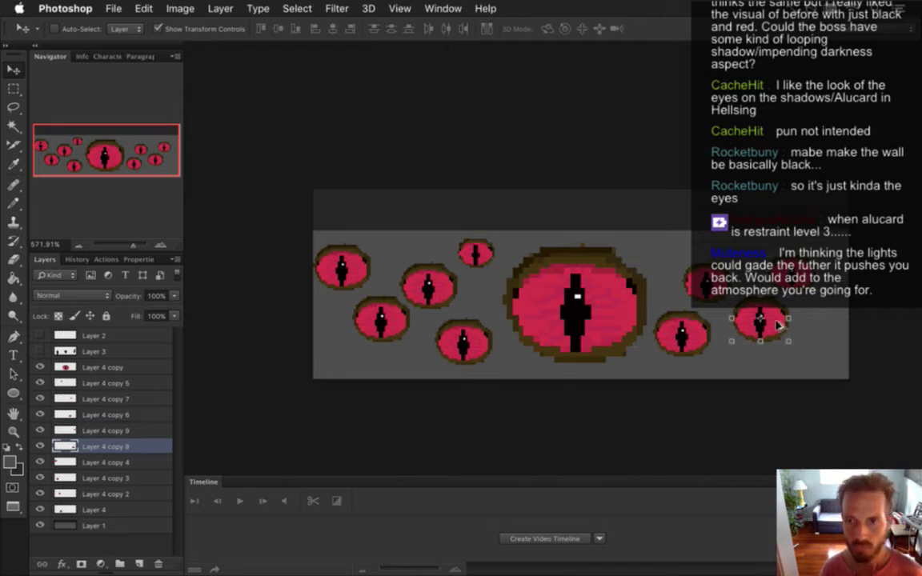
drag(776, 325, 815, 341)
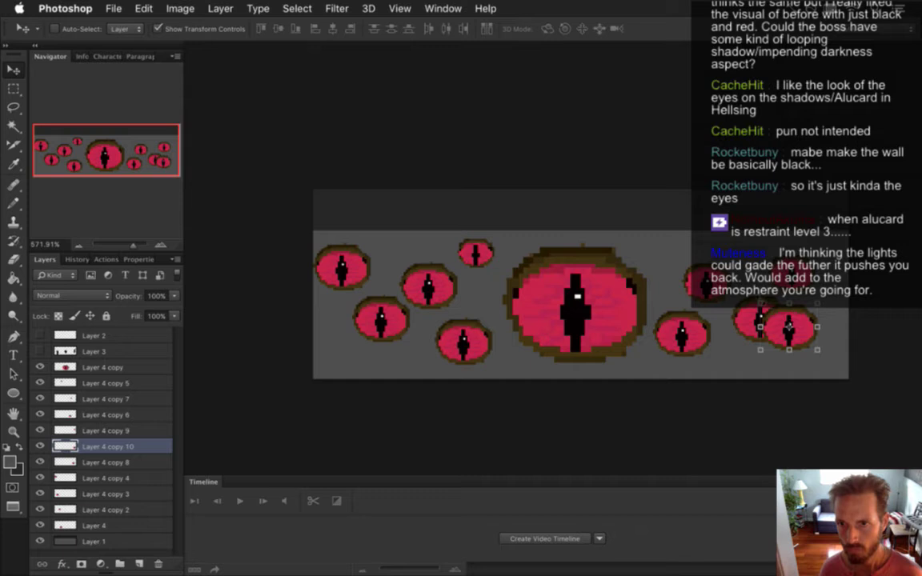
drag(762, 304, 803, 331)
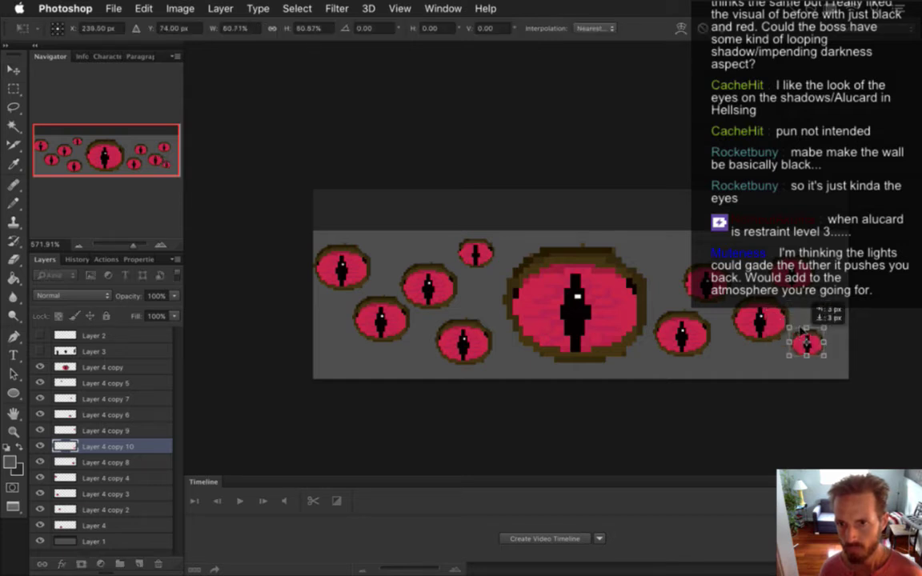
key(Return)
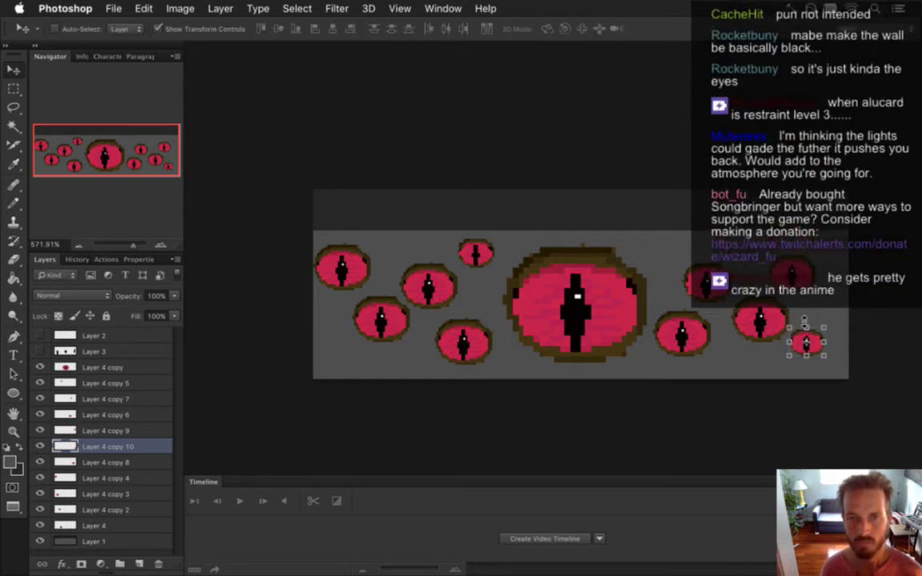
Export the updated sprite for the web as FearWall0.png in the Backgrounds folder, replacing the existing file.
key(m)
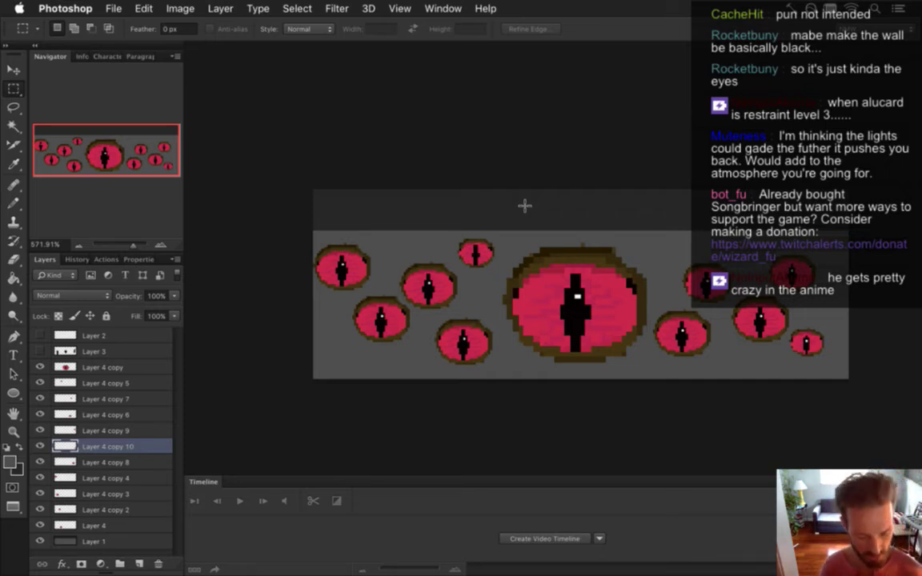
key(super+alt+shift+s)
key(Return)
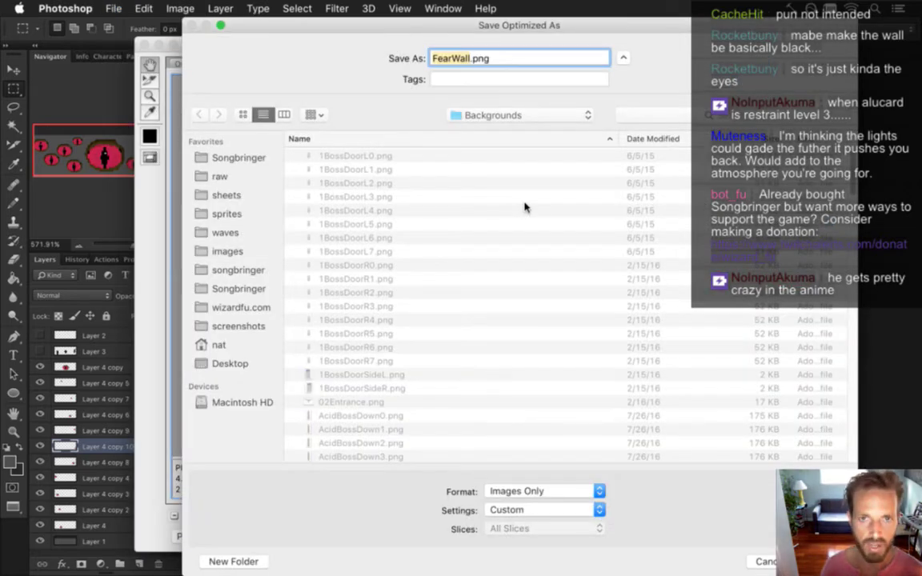
text(0)
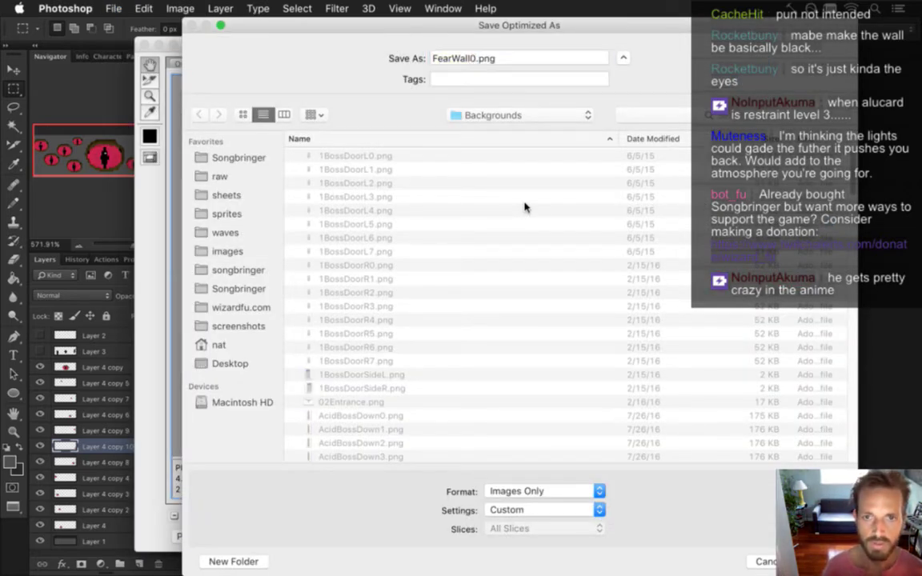
key(Return)
key(Return)
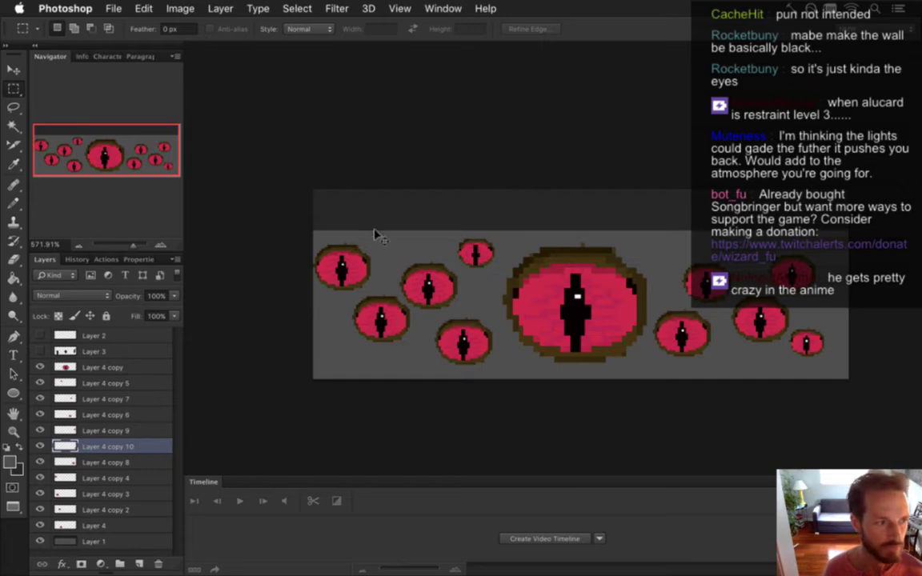
Switch to Xcode, run Songbringer to check the new wall sprite, and quit the game.
key(super+Tab)
click(382, 328)
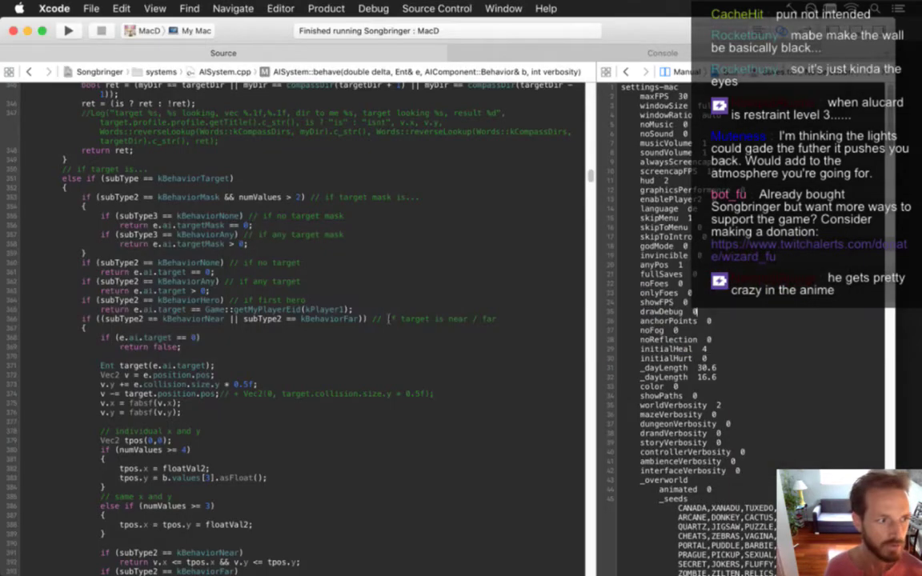
key(super+r)
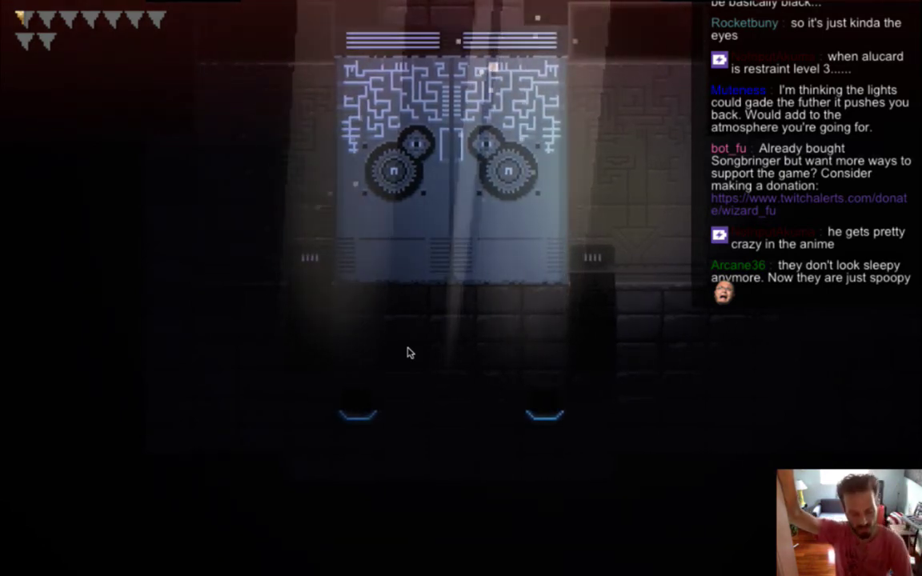
key(super+q)
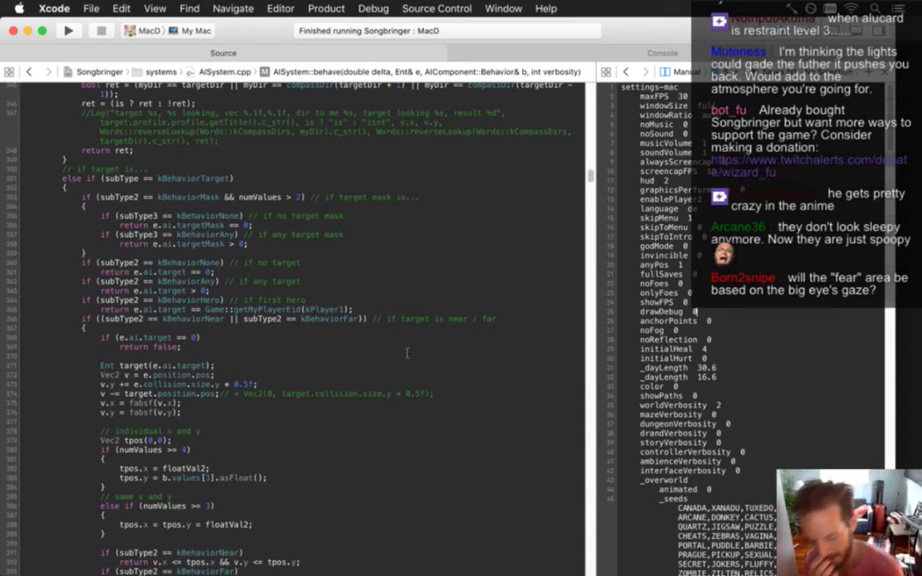
Open MoveSystem.cpp and find the pushOthers function by searching for "pushothers".
click(377, 290)
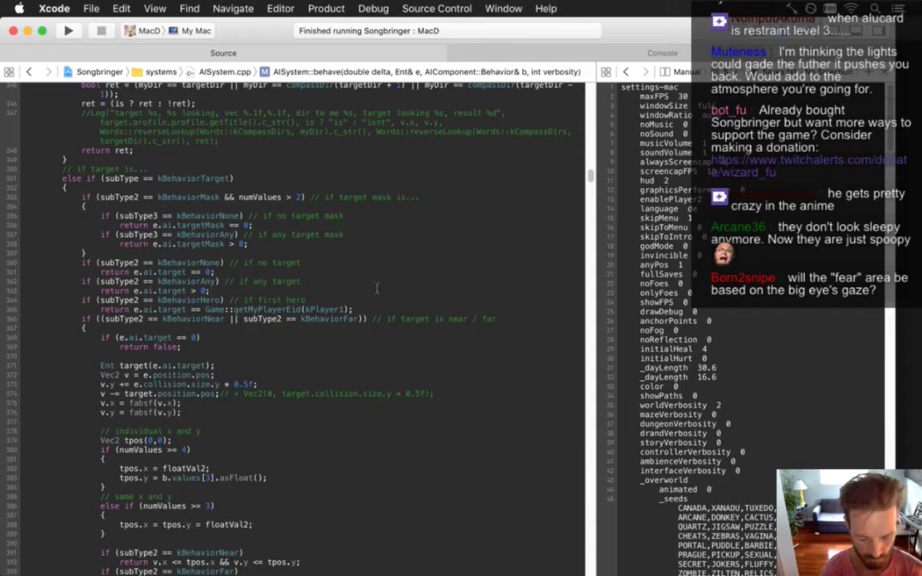
key(super+shift+o)
text(mosy)
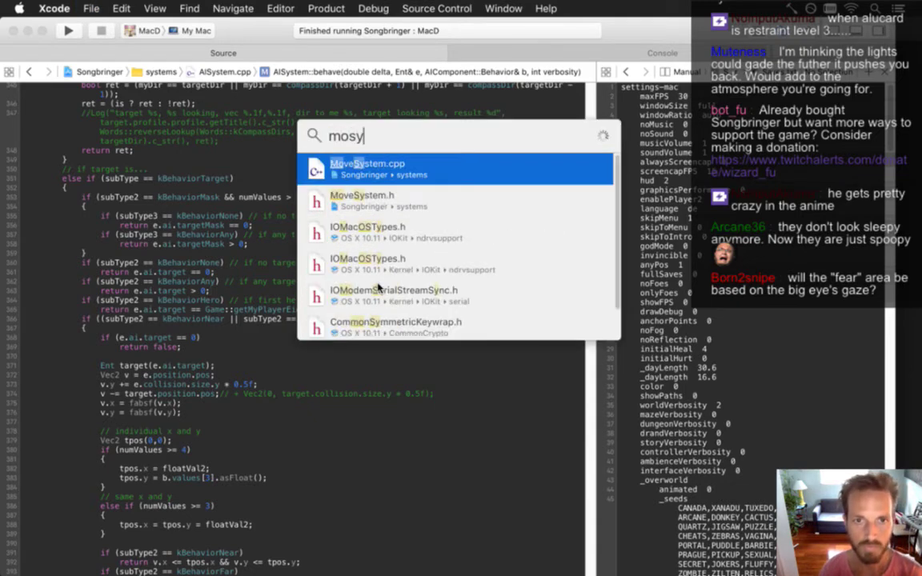
key(Return)
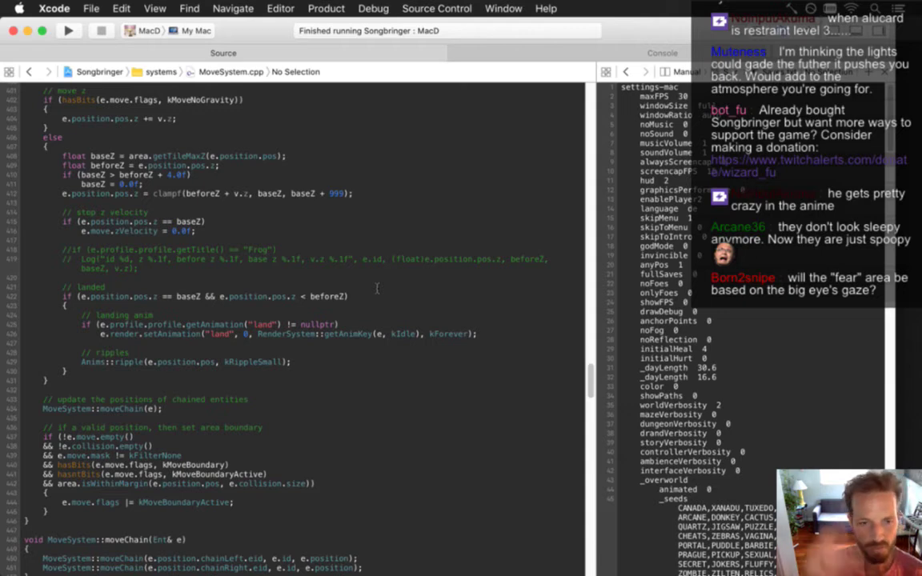
key(super+Up)
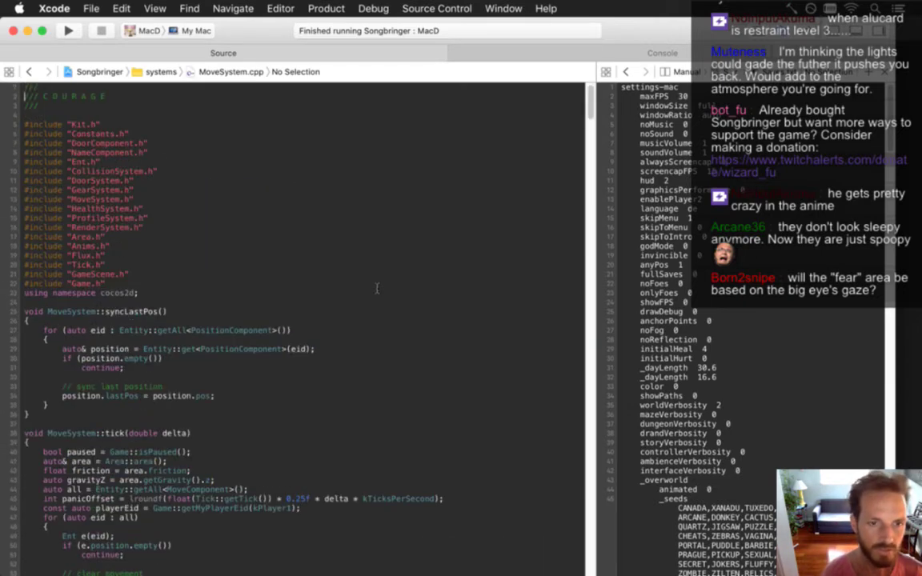
key(super+f)
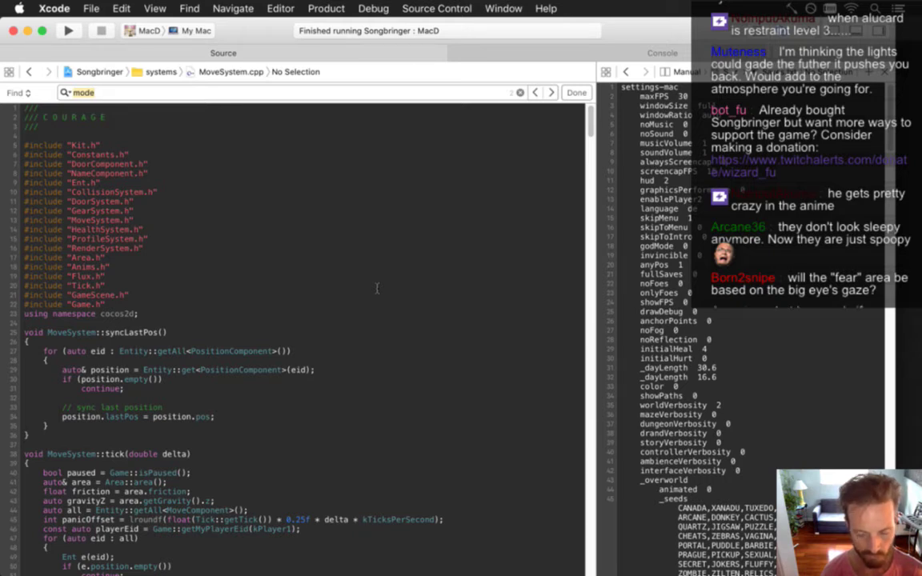
key(super+f)
text(pushothers)
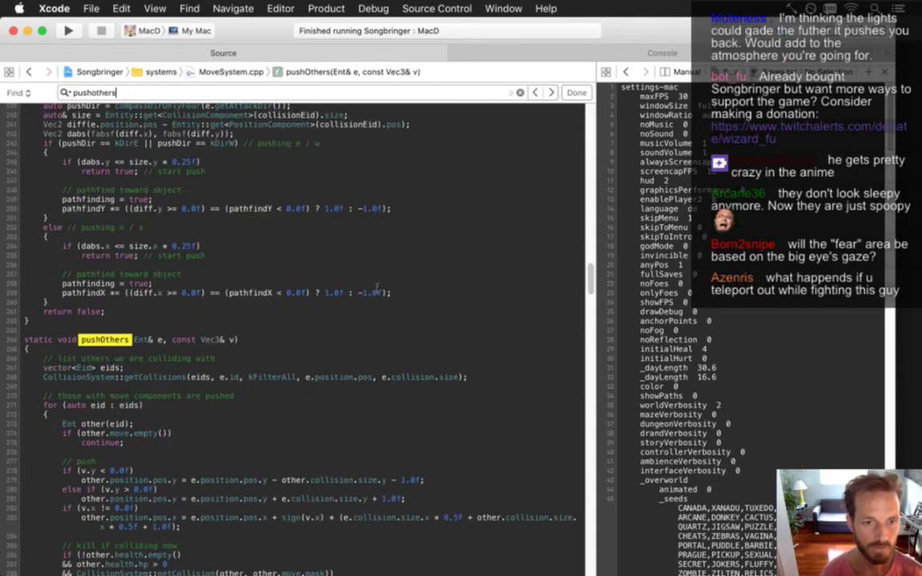
key(Down)
key(Escape)
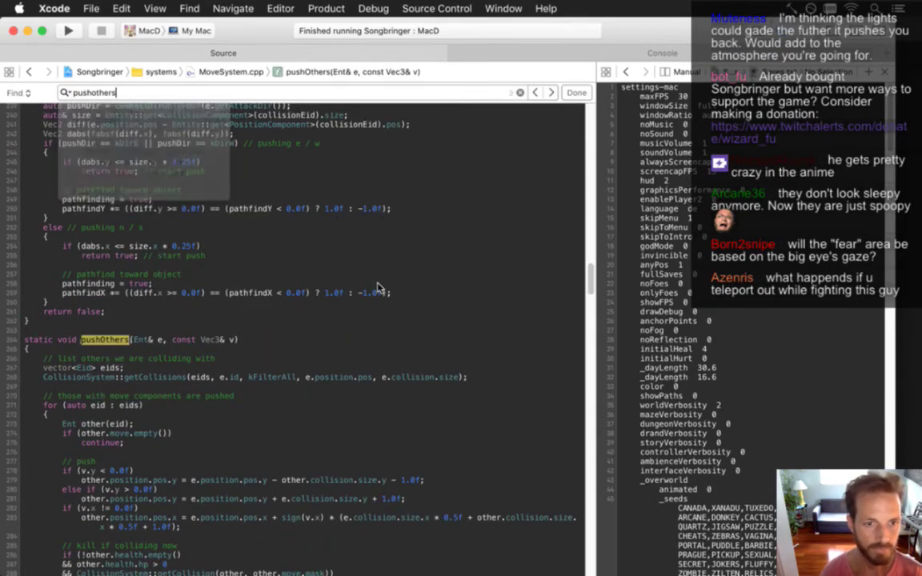
key(Escape)
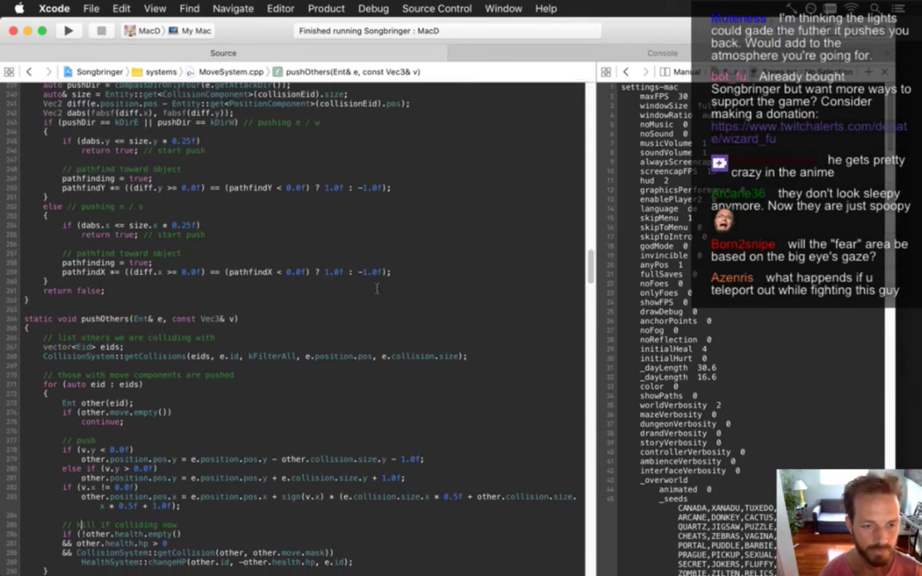
Examine the push and "kill if colliding now" code in the pushOthers function.
key(Down)
key(Down)
key(Down)
key(Down)
key(Down)
key(Down)
key(Down)
key(Down)
key(Down)
key(Down)
key(Down)
key(Down)
key(Down)
key(Down)
key(Down)
key(Down)
key(Down)
key(Down)
key(Up)
key(Up)
key(Up)
key(Up)
key(Up)
key(Up)
key(Up)
key(Up)
key(Up)
key(Up)
key(Up)
key(Up)
key(Up)
key(Up)
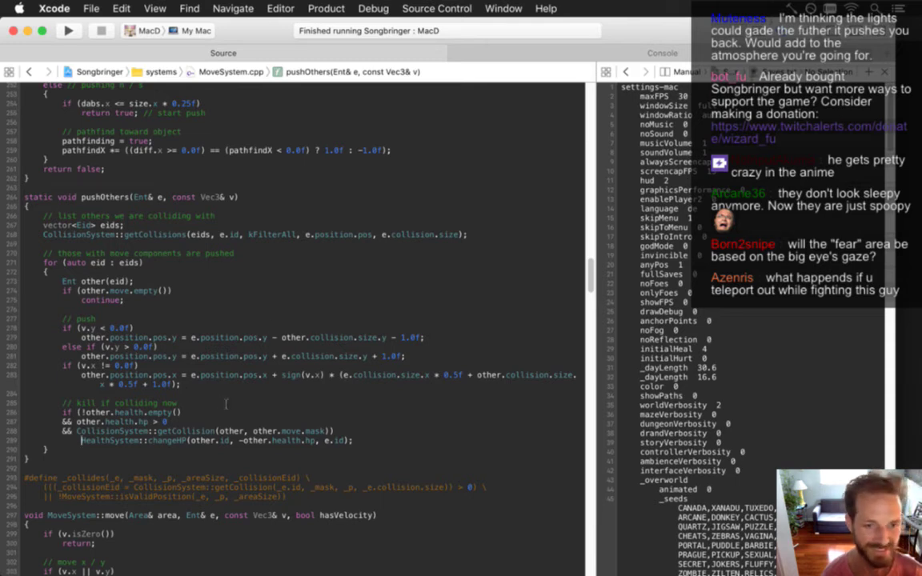
click(183, 451)
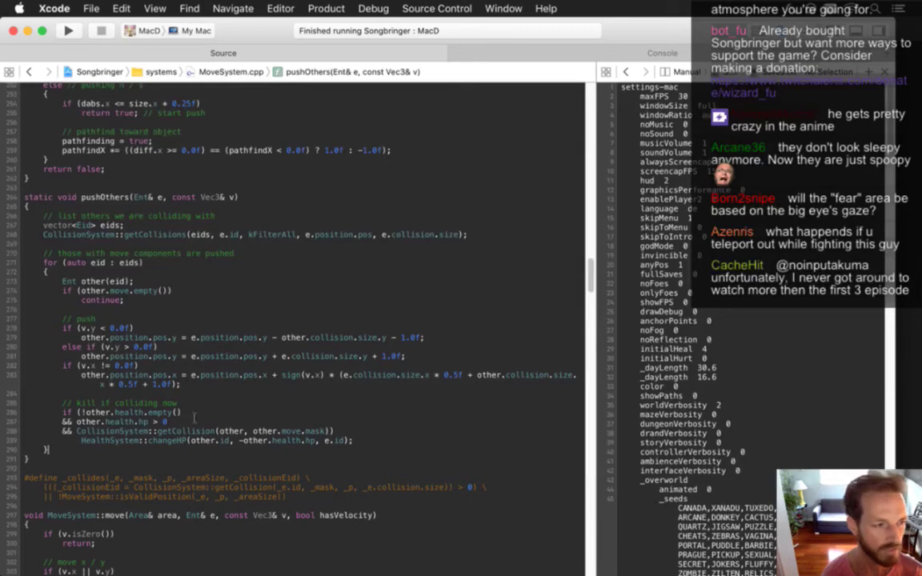
click(219, 388)
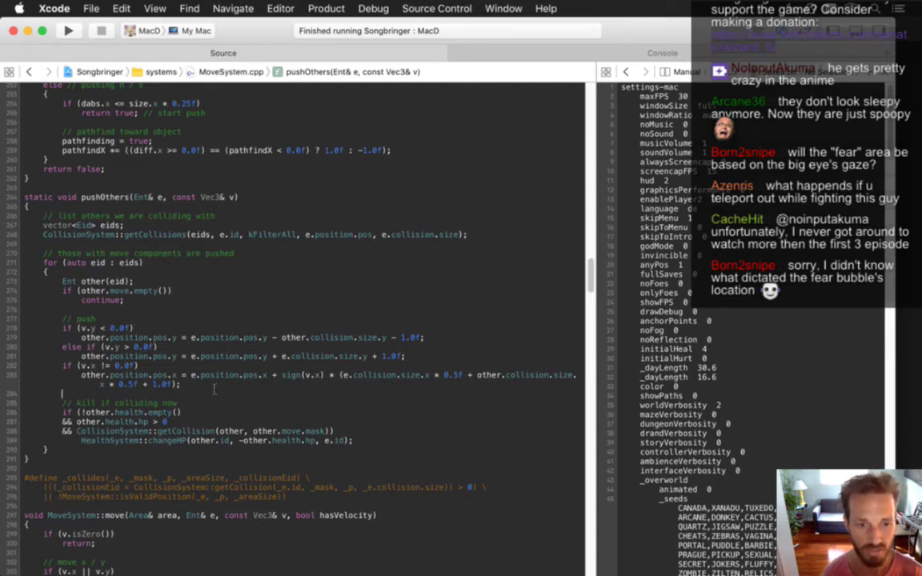
Extend the getCollision mask in the "kill if colliding now" check with | kFilterStatic | kFilterExit | kFilterSwitch after other.move.mask.
key(Down)
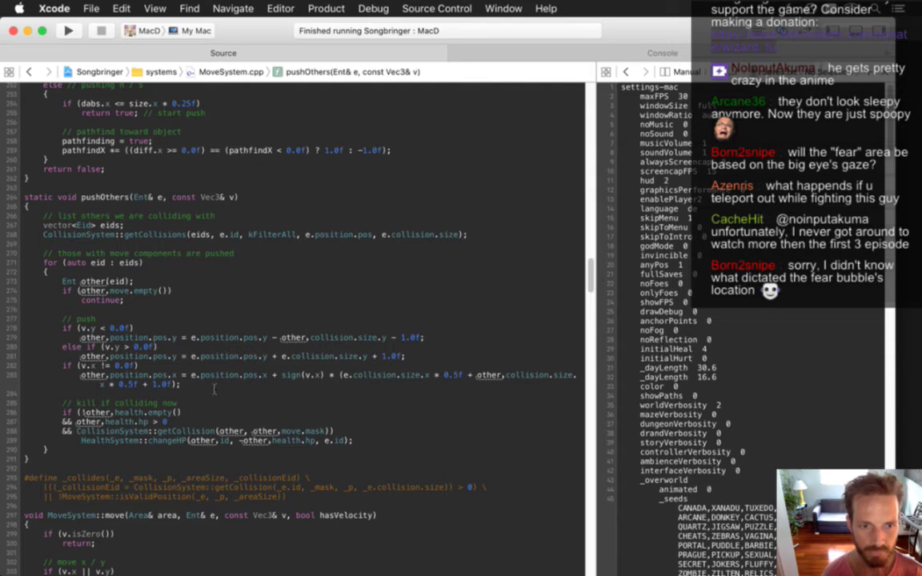
text(| k)
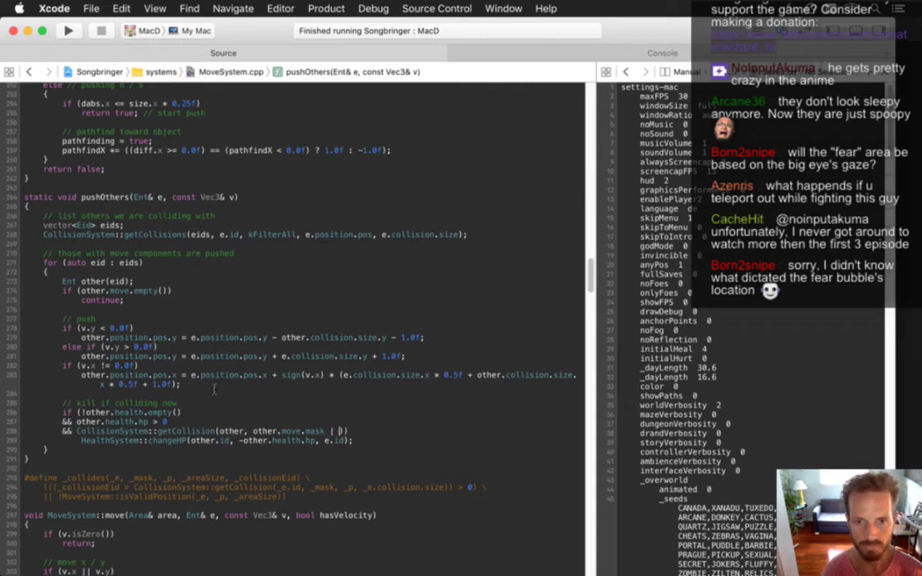
text(FilterStat)
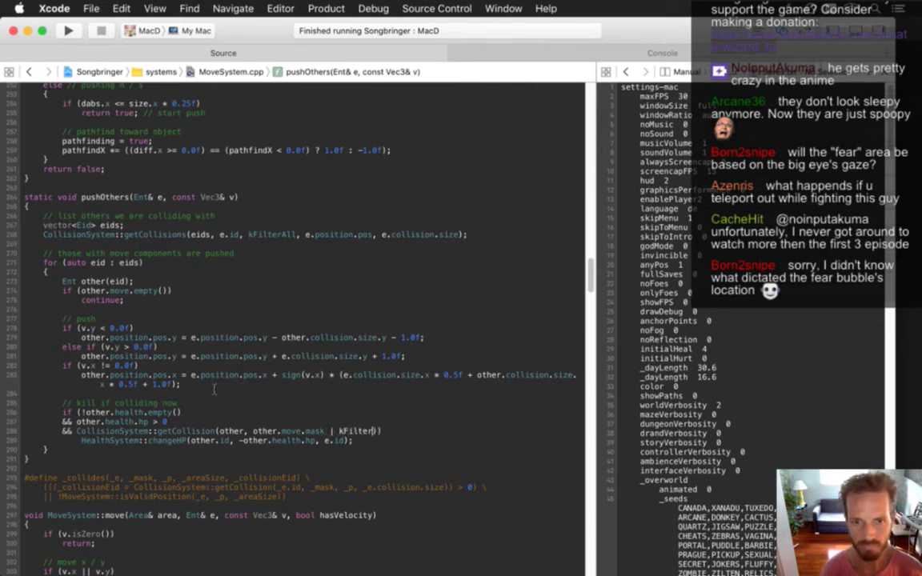
text(ic | kF)
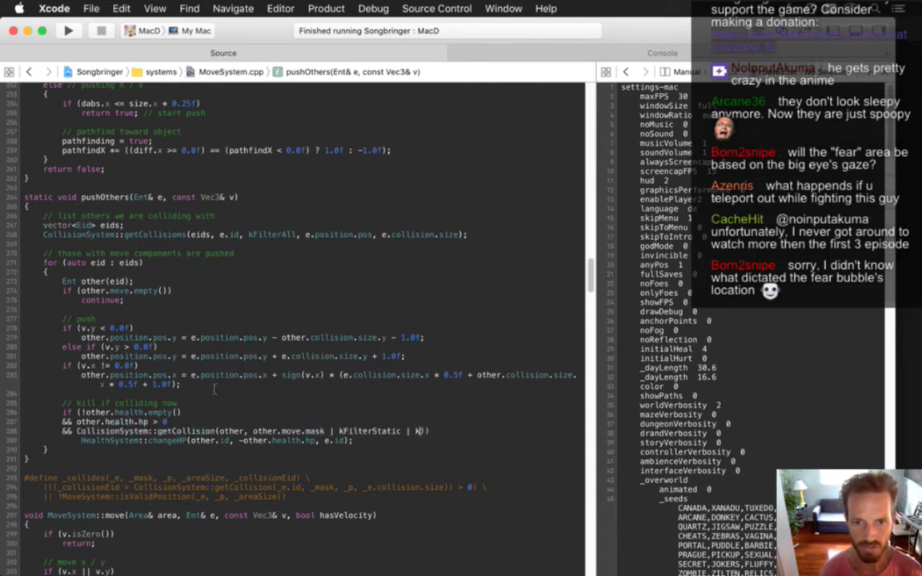
text(ilterExit)
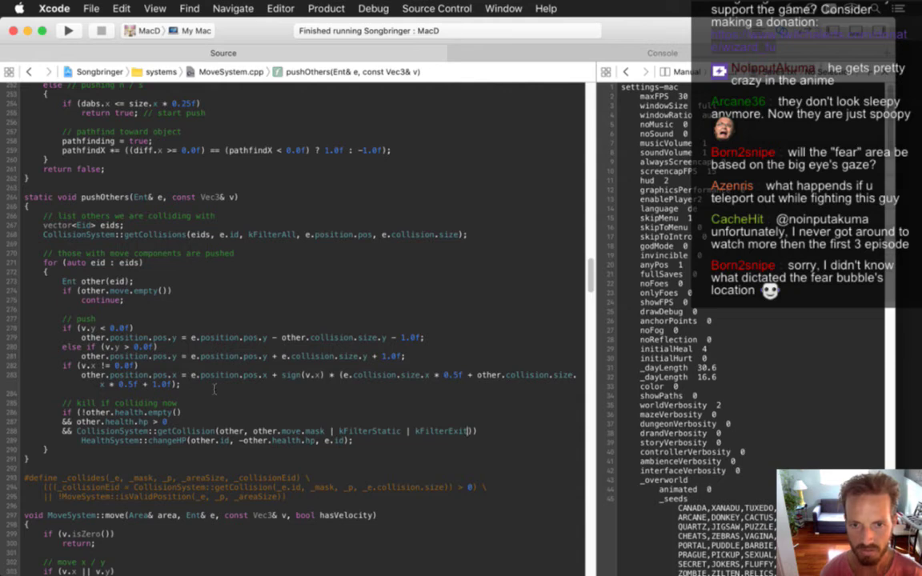
text( | kFilter)
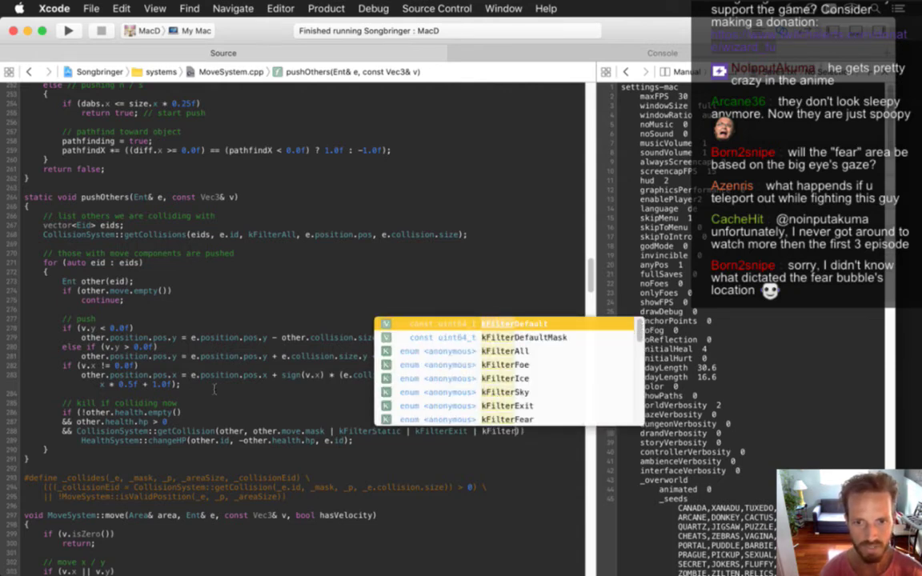
text(Switch)
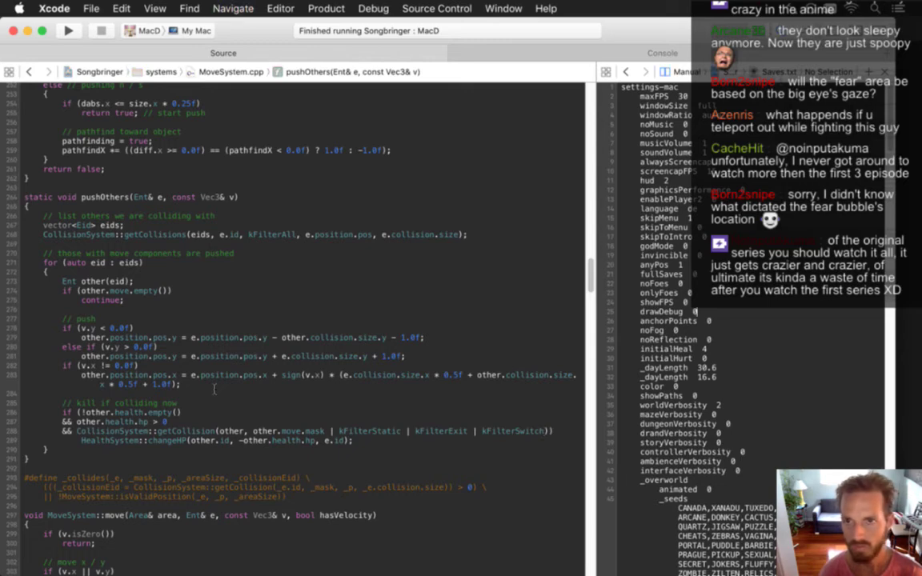
Bring up Entities.txt beside the code and search it from the start for "door" to check the door's collision category.
key(ctrl+super+Left)
key(ctrl+super+Left)
key(ctrl+super+Left)
key(ctrl+super+Left)
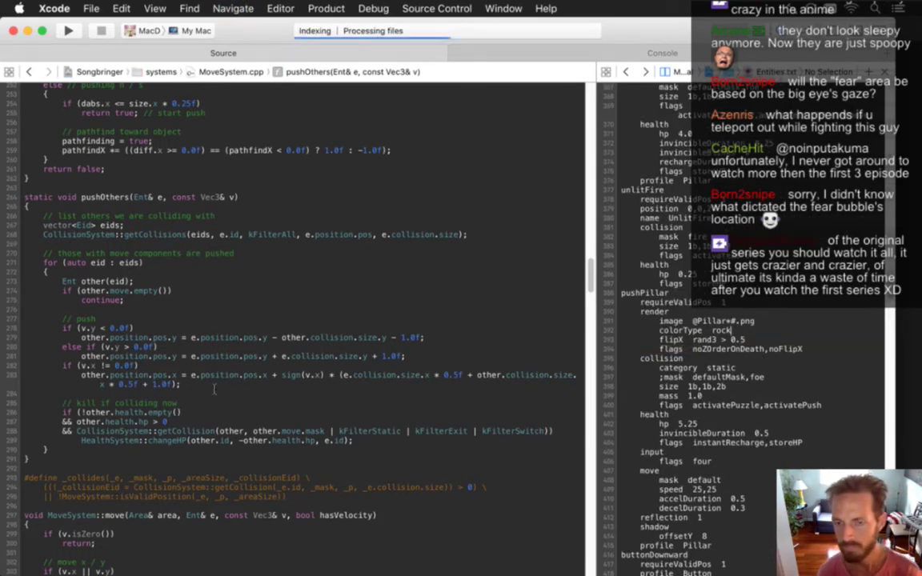
key(super+Up)
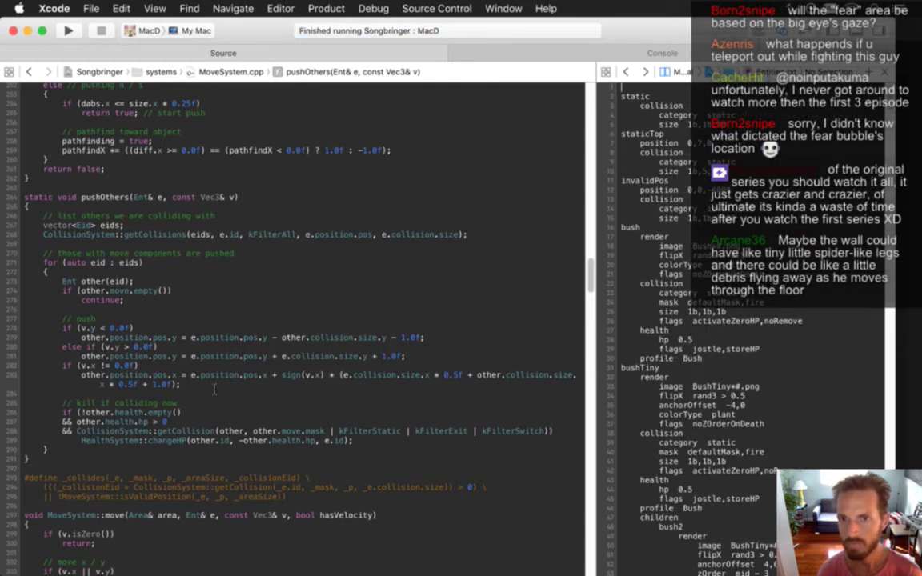
key(super+f)
text(door)
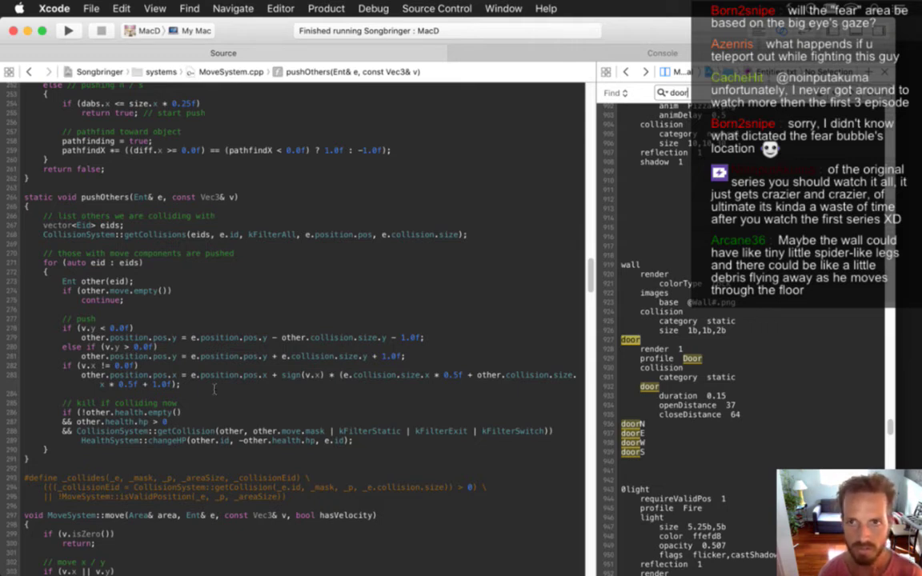
key(Escape)
Leave Entities.txt, run Songbringer, and move the hero right and up in the Fear wall room to test the pushing.
key(ctrl+super+Left)
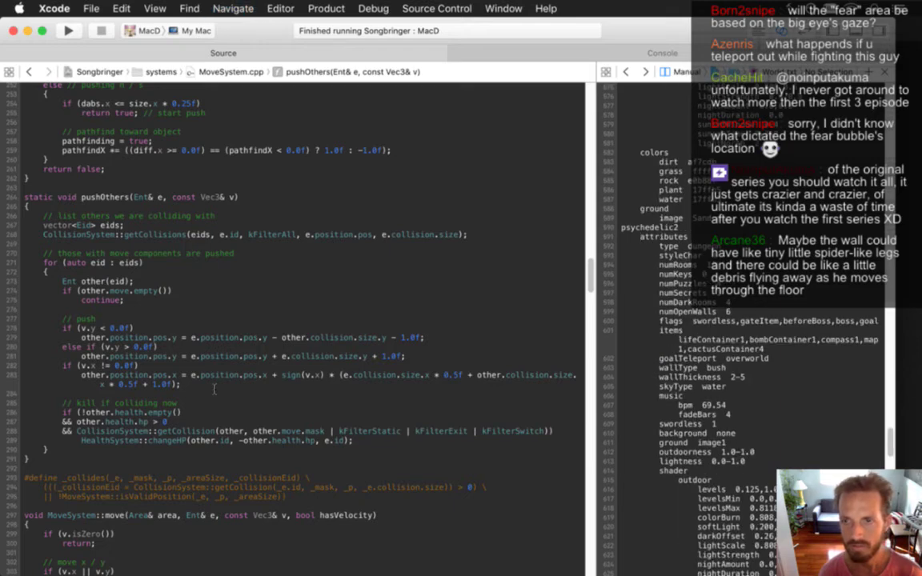
key(ctrl+super+Left)
key(super+r)
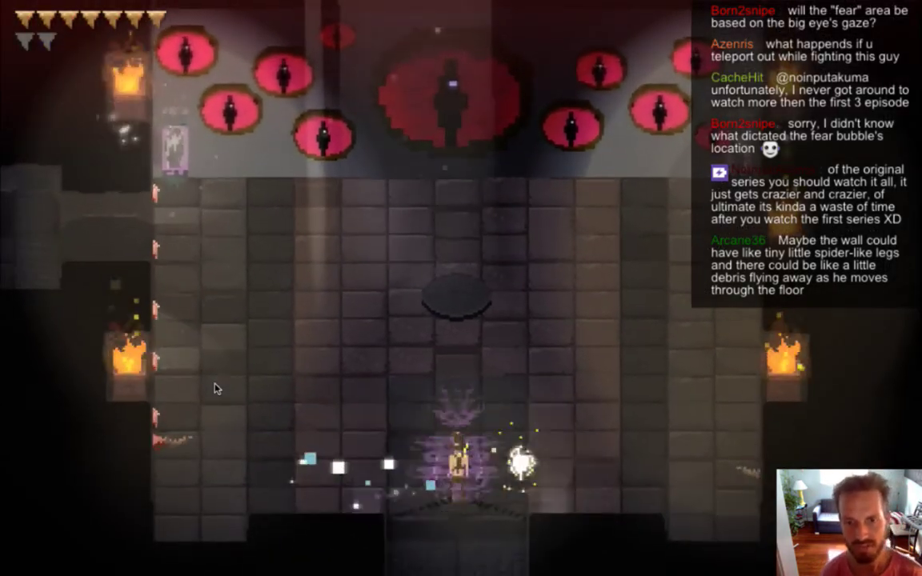
key(d)
key(w)
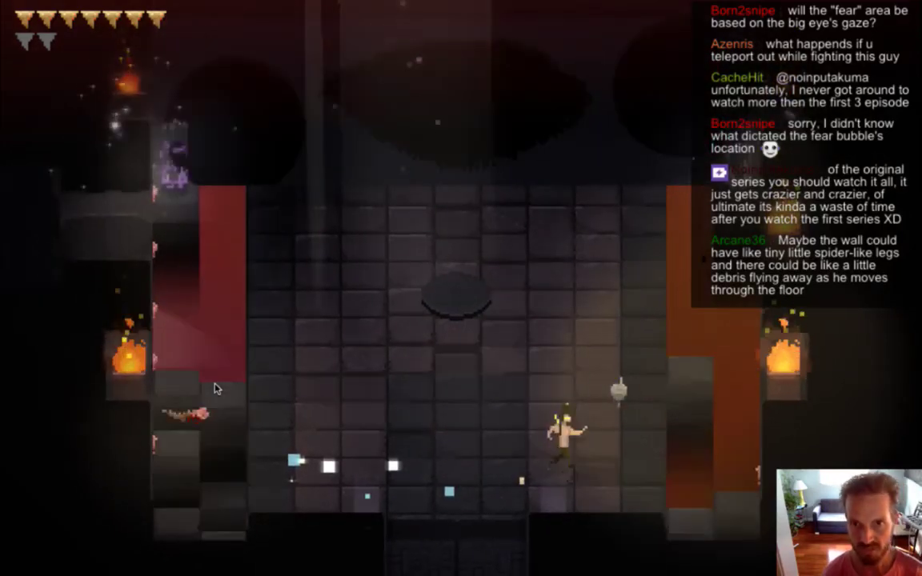
Steer the hero back and forth beneath the Fear wall, moving left and up to meet it with an attack.
key(Left)
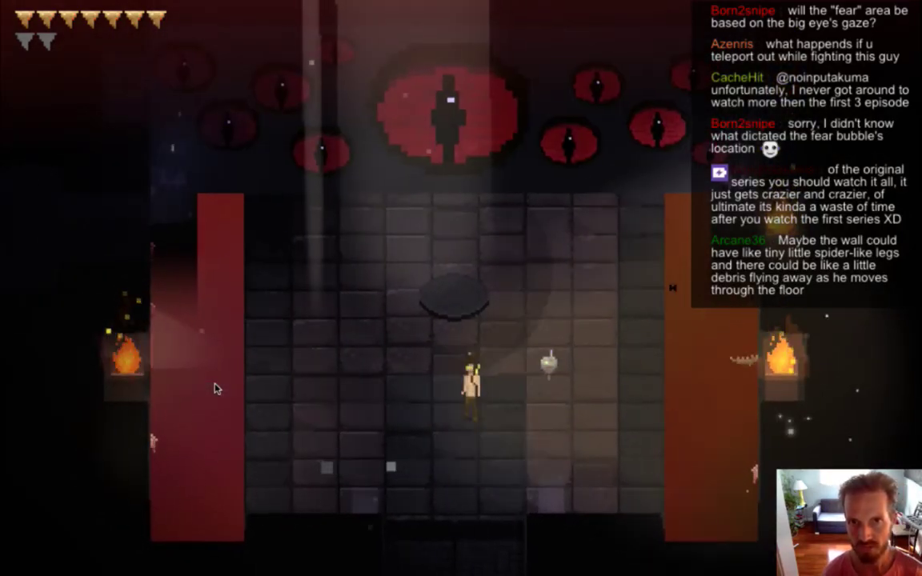
key(Right)
key(Left)
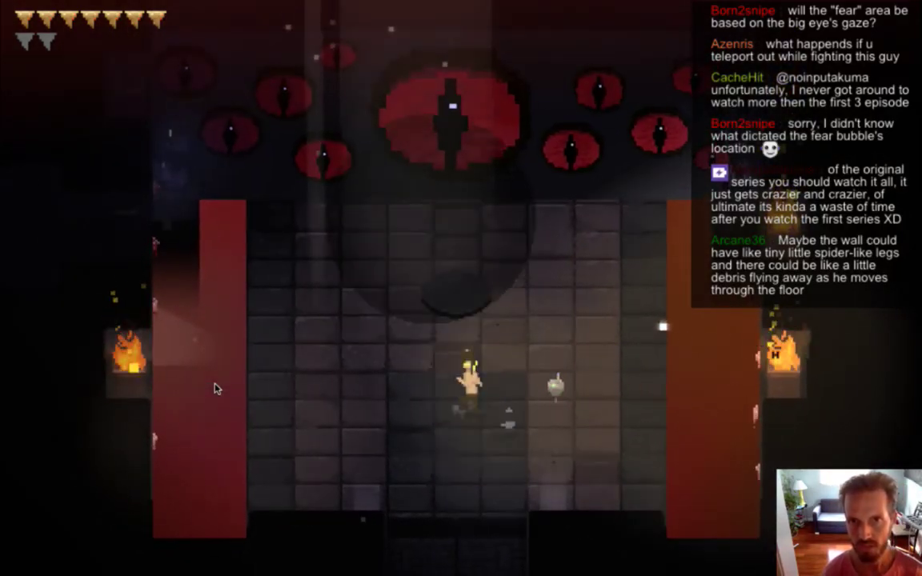
key(Left)
key(Right)
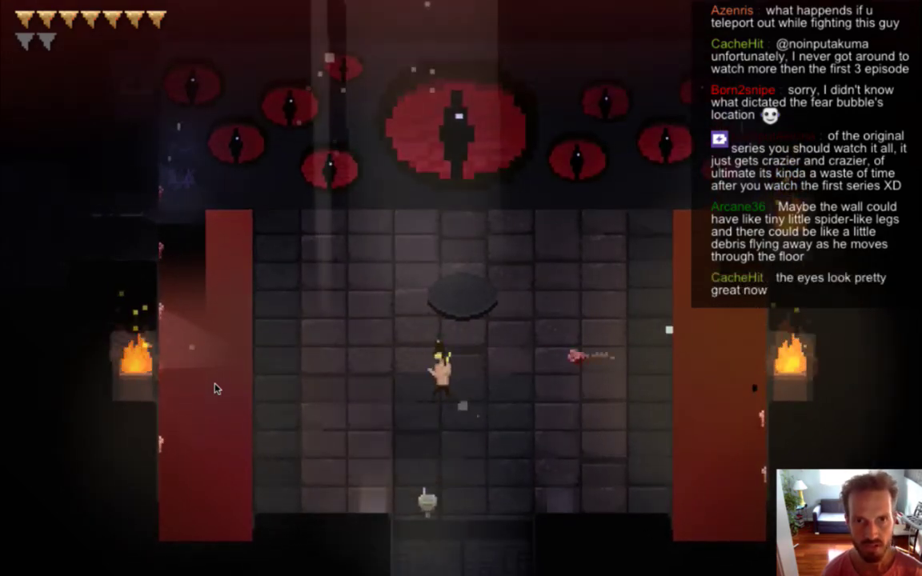
key(Left)
key(space)
key(Up)
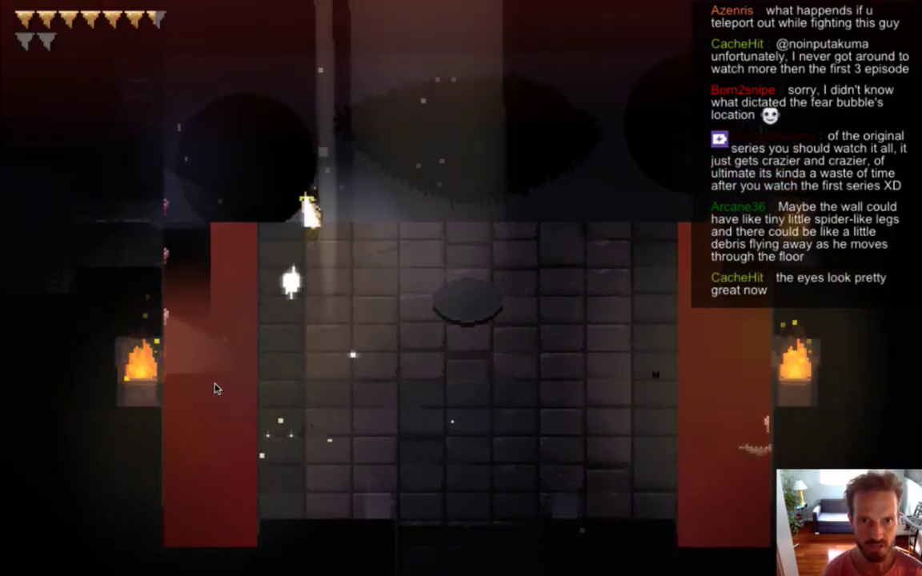
Attack along the lower edge of the Fear wall while moving the hero right to test contact with it.
key(space)
key(Right)
key(space)
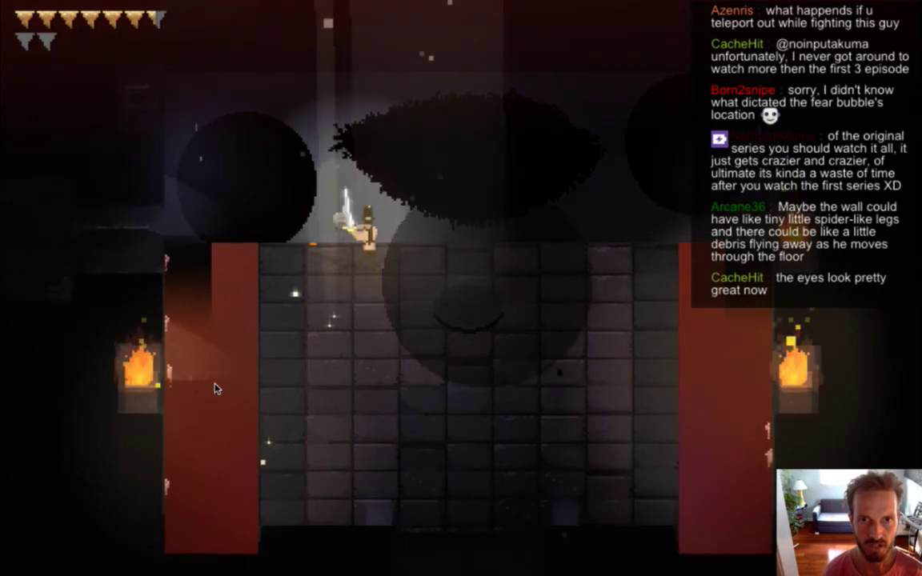
key(Right)
key(Left)
key(Up)
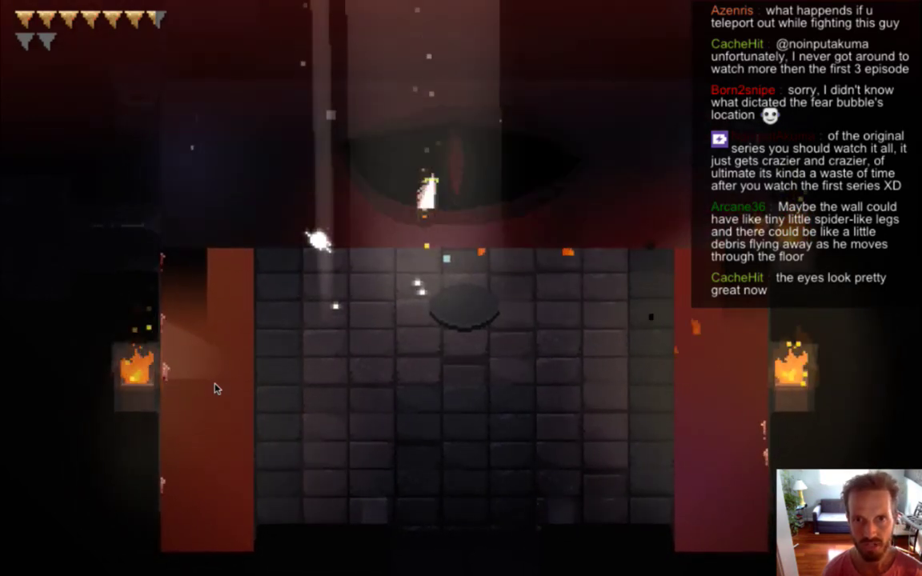
key(space)
key(Down)
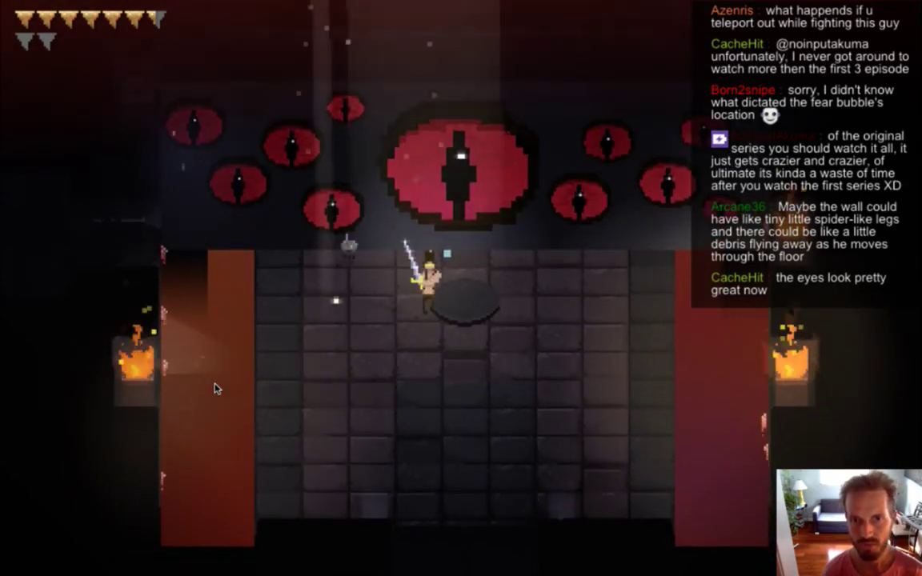
Strike at the Fear wall's central eye, drop back, and move the hero to the wall's right end.
key(Right)
key(Up)
key(space)
key(Down)
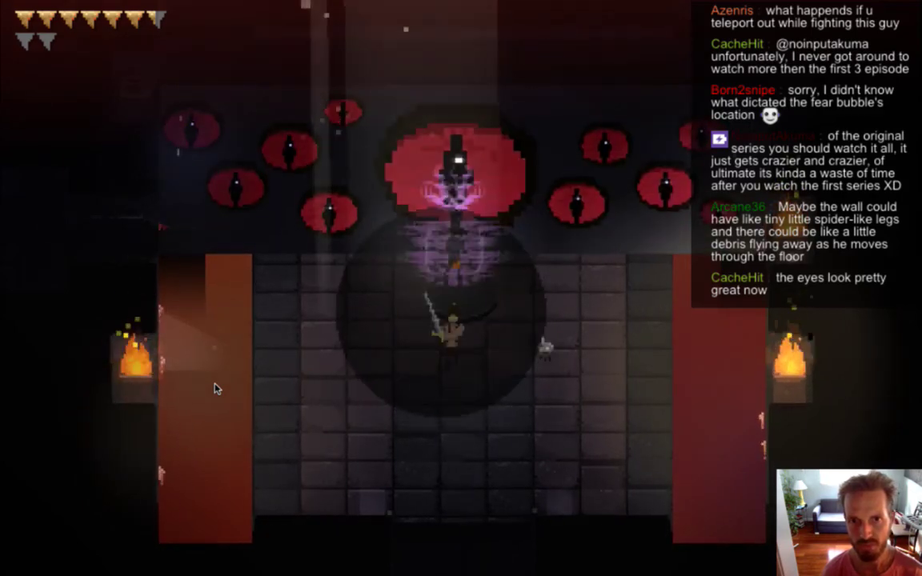
key(Up)
key(Right)
key(Right)
key(Up)
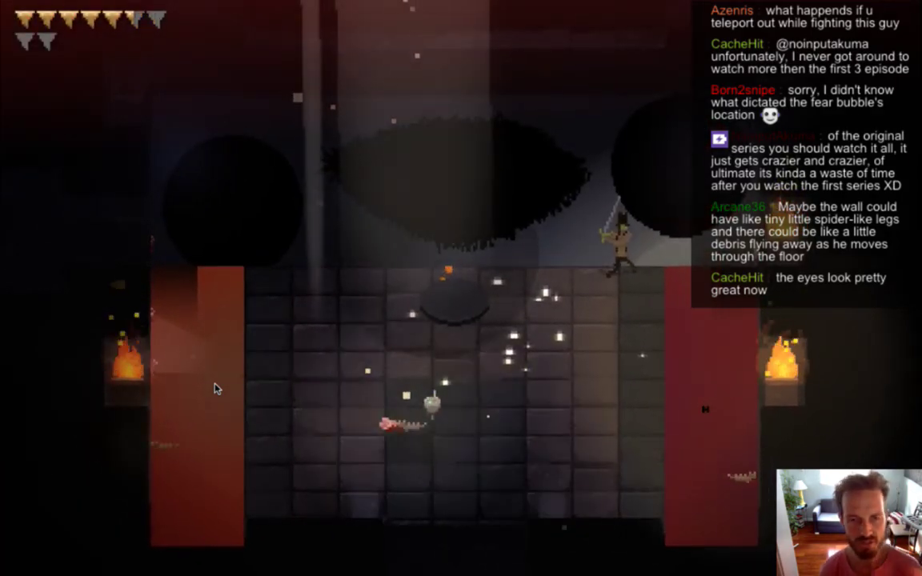
Test the wall's push at its right end, then retreat the hero down beside the room's right side.
key(x)
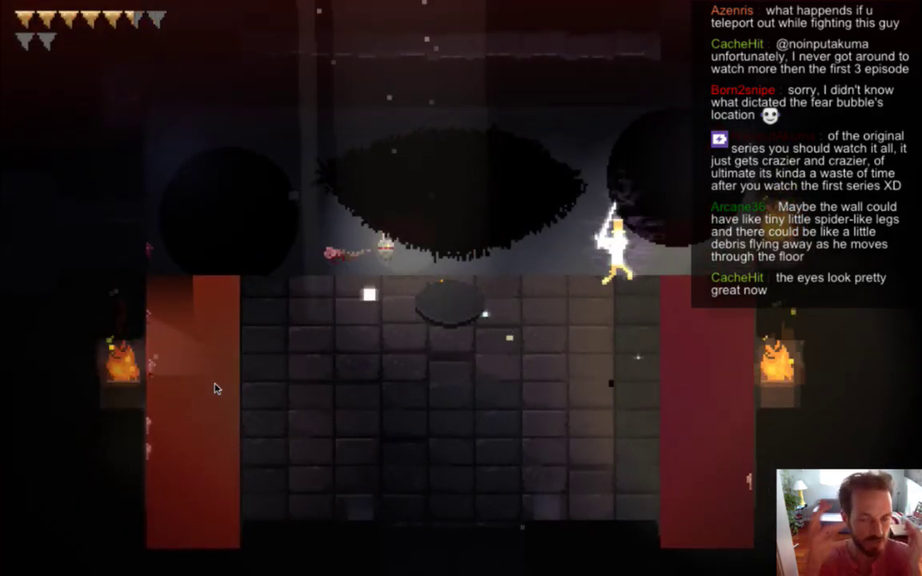
key(Left)
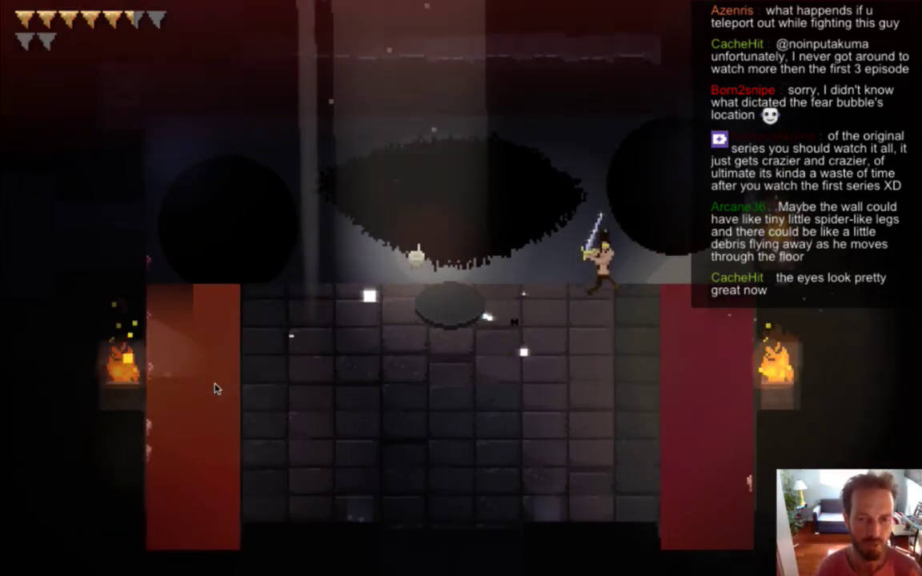
key(Down)
key(Right)
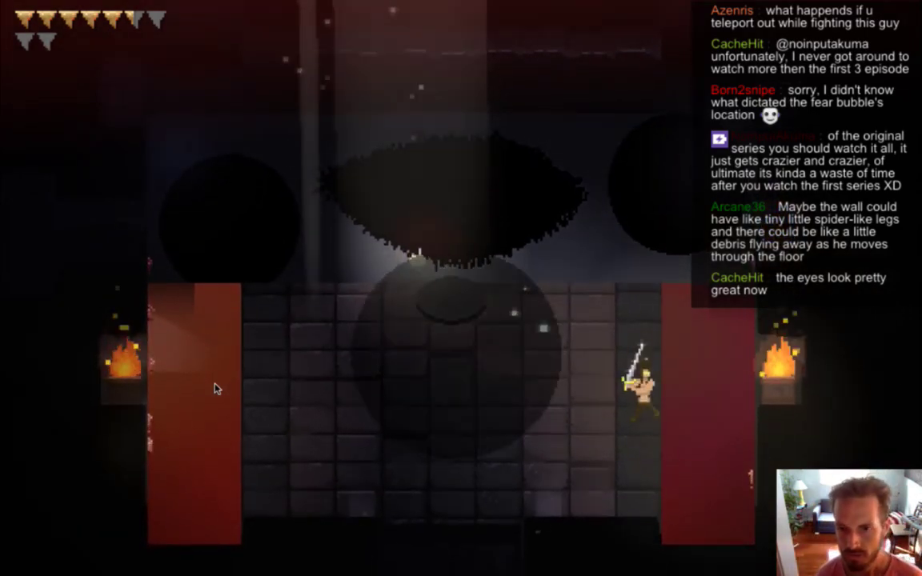
key(Down)
key(Left)
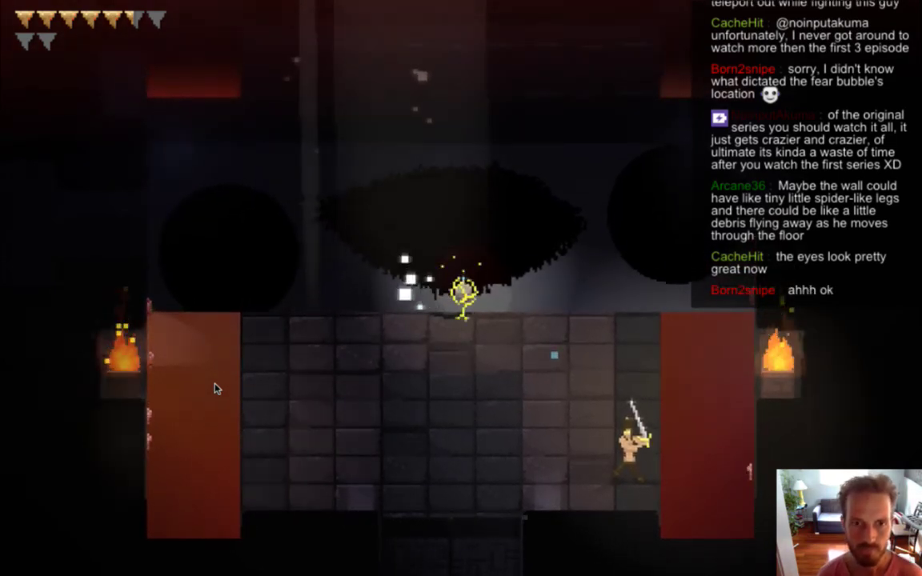
Restart Songbringer from Xcode and move the hero under the advancing Fear wall to retest the collision.
key(super+q)
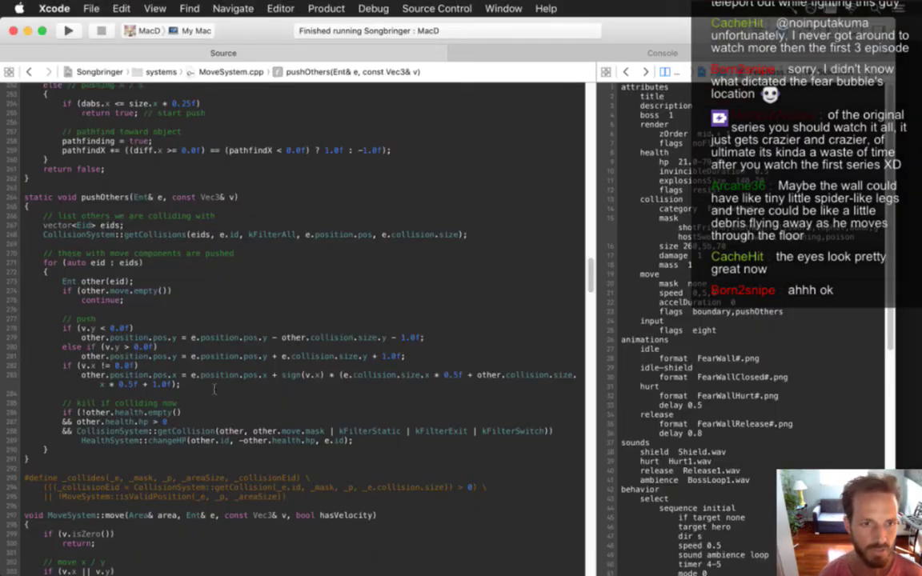
key(super+r)
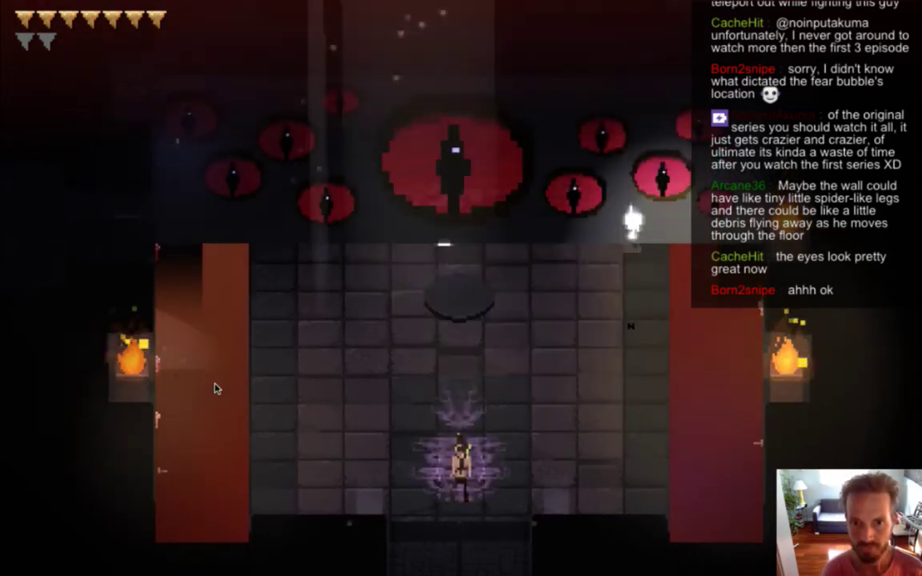
key(Left)
key(Right)
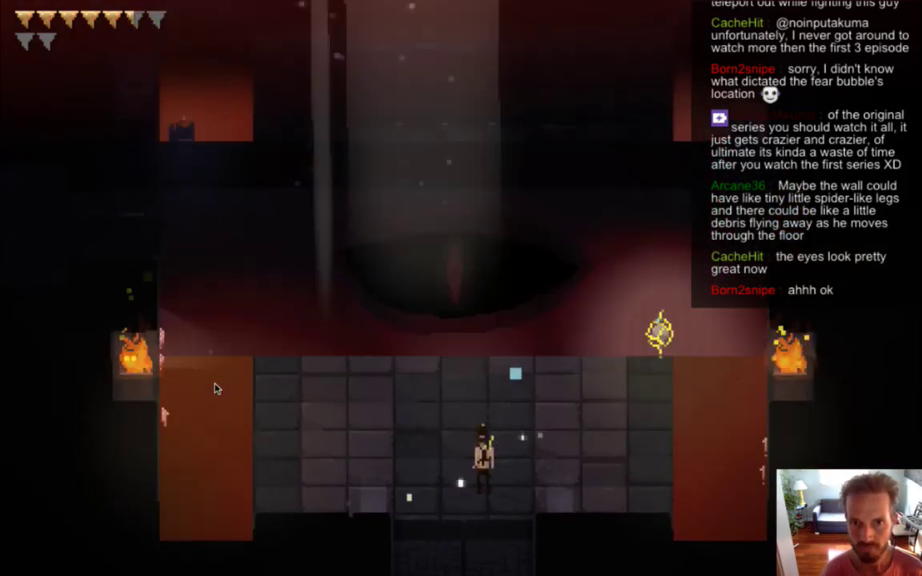
key(Up)
key(Right)
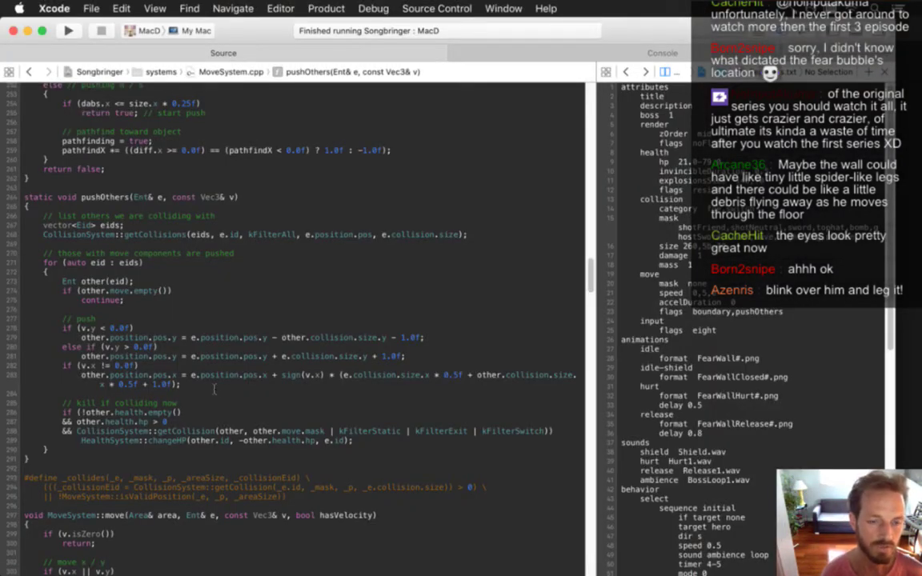
Examine the getCollision mask in the "kill if colliding now" check and glance at the target conditions in AISystem.cpp.
click(301, 416)
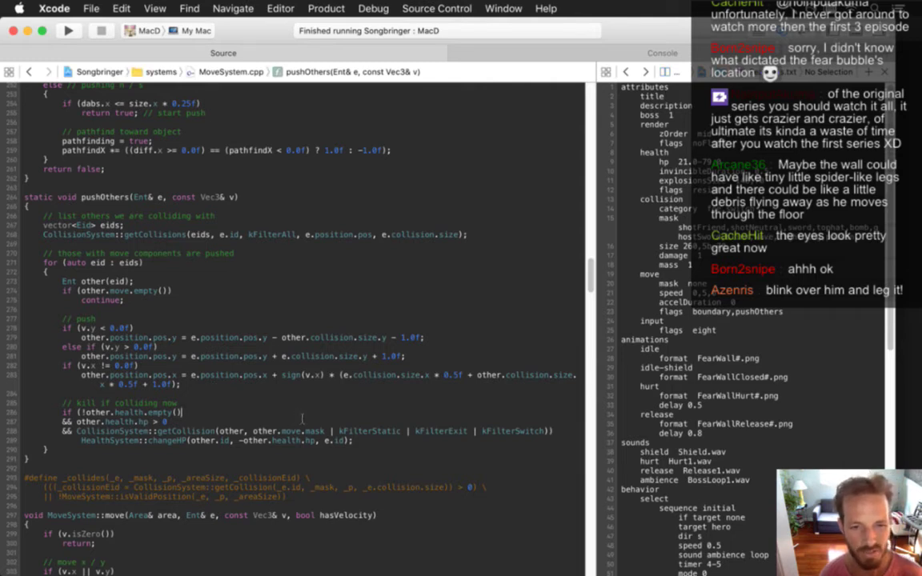
click(278, 424)
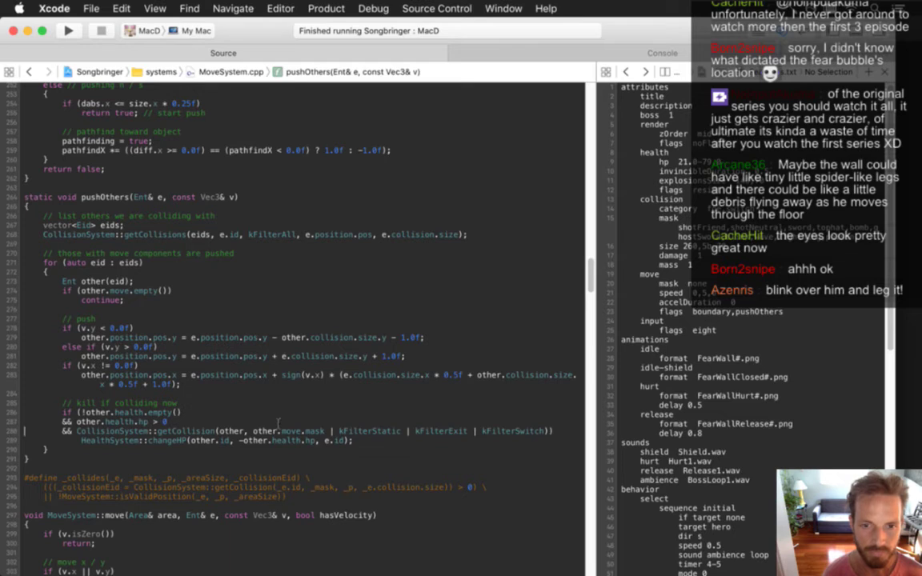
key(Left)
key(Left)
key(Left)
key(Left)
key(Left)
key(Left)
key(Left)
key(Left)
key(Left)
key(Left)
key(Left)
key(Left)
key(Left)
key(Left)
key(Left)
key(Left)
key(Left)
key(Left)
key(Left)
key(Left)
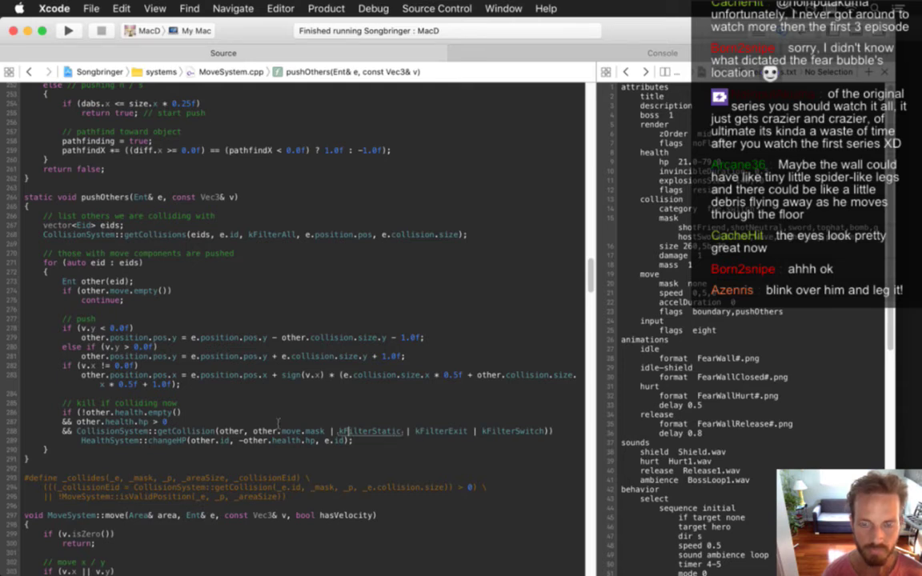
key(Left)
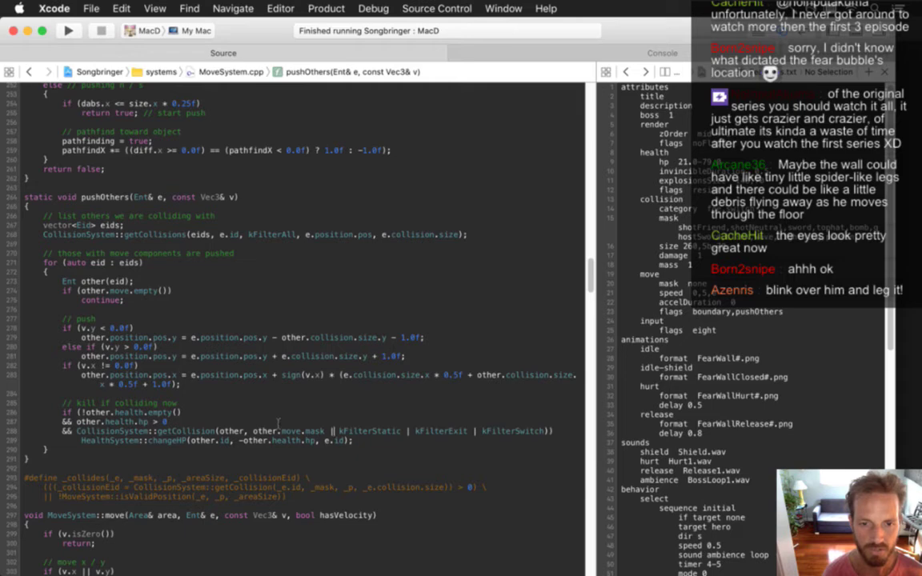
key(ctrl+super+Left)
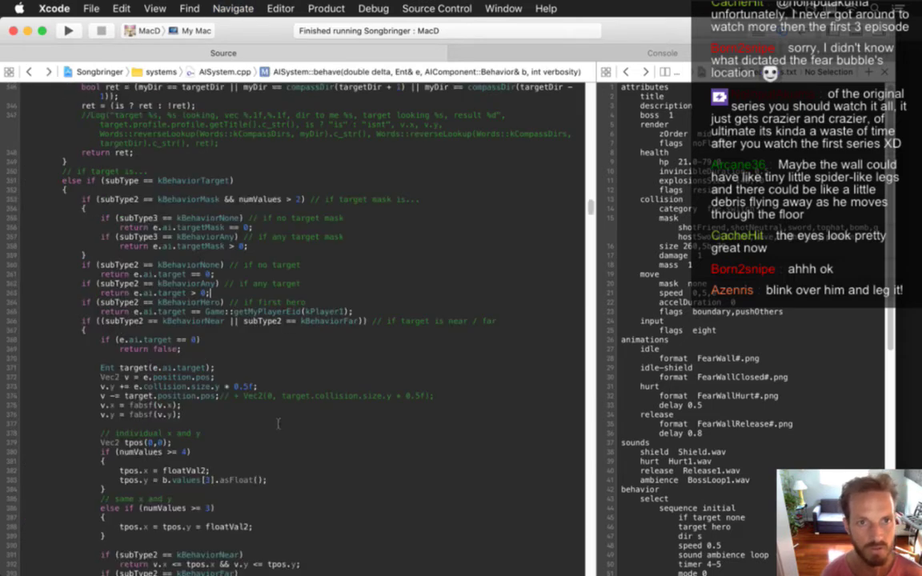
key(ctrl+super+Right)
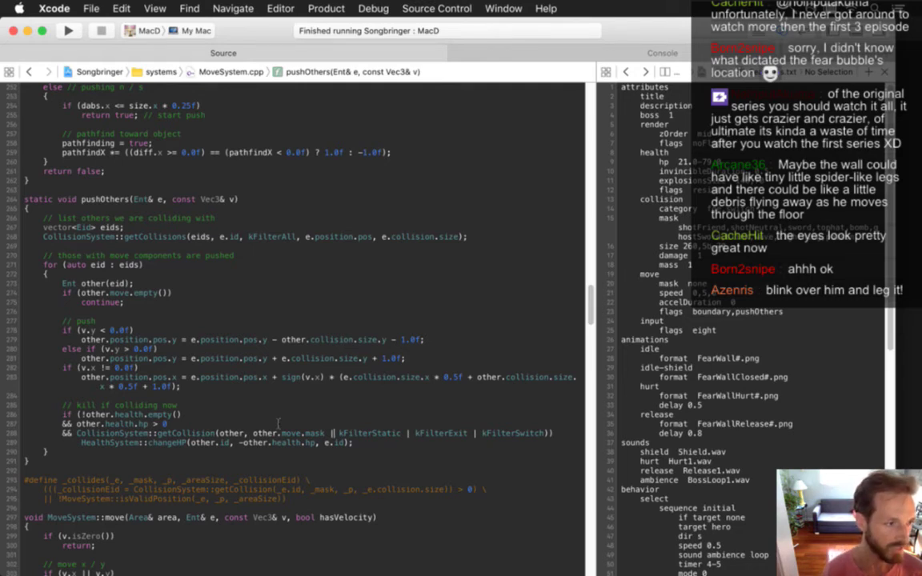
Run Songbringer and move the hero up and right in the Fear wall room.
key(super+r)
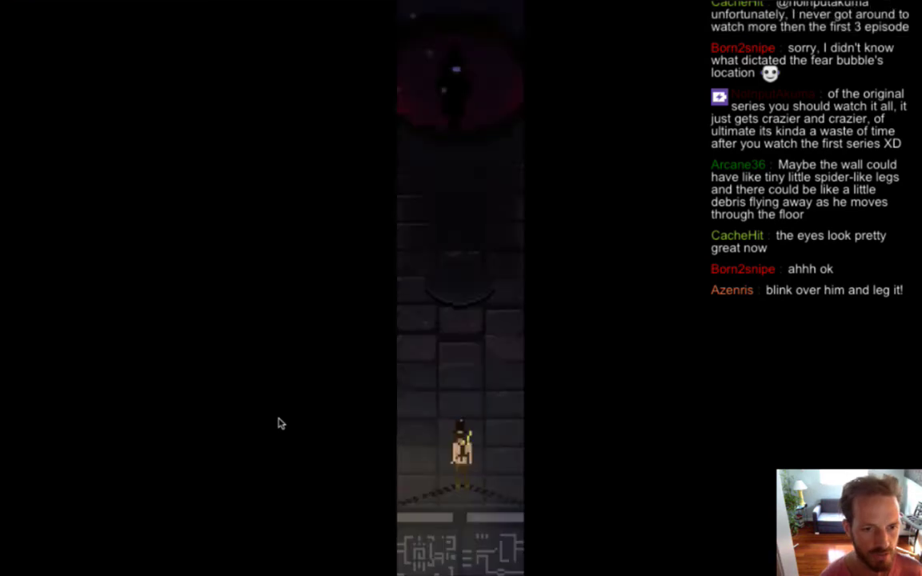
key(Up)
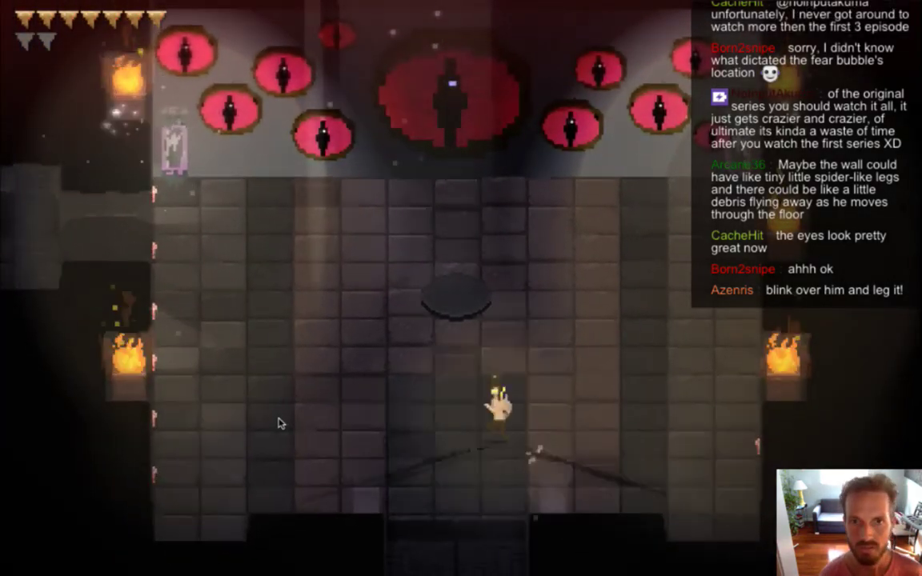
key(Left)
key(Right)
key(Down)
key(Right)
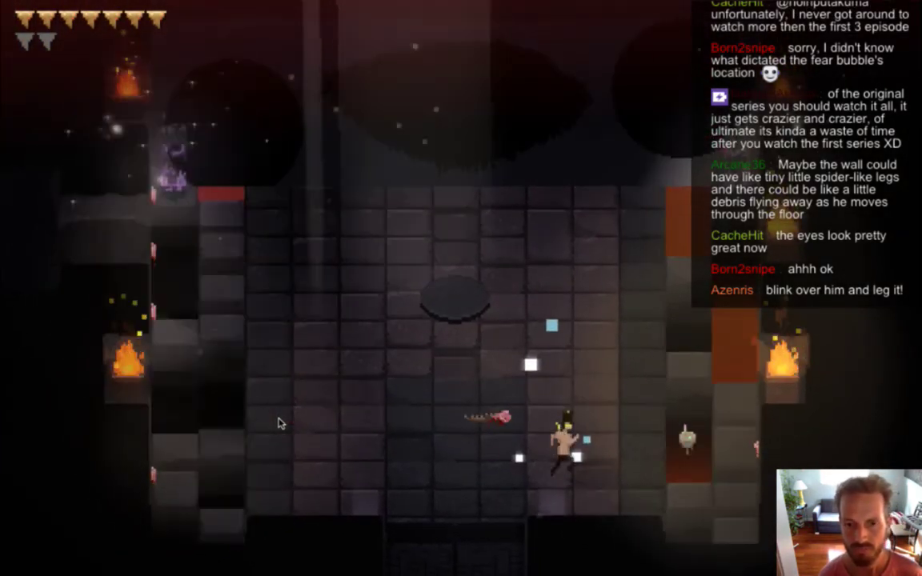
Dodge around the right half of the room and briefly show the debug collision overlay.
key(Down)
key(Up)
key(Left)
key(Right)
key(Left)
key(grave)
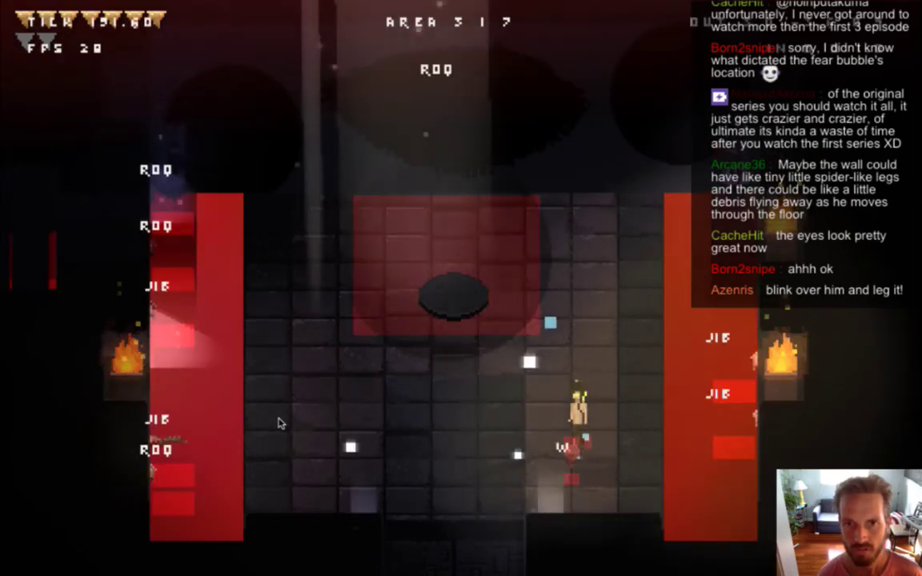
key(grave)
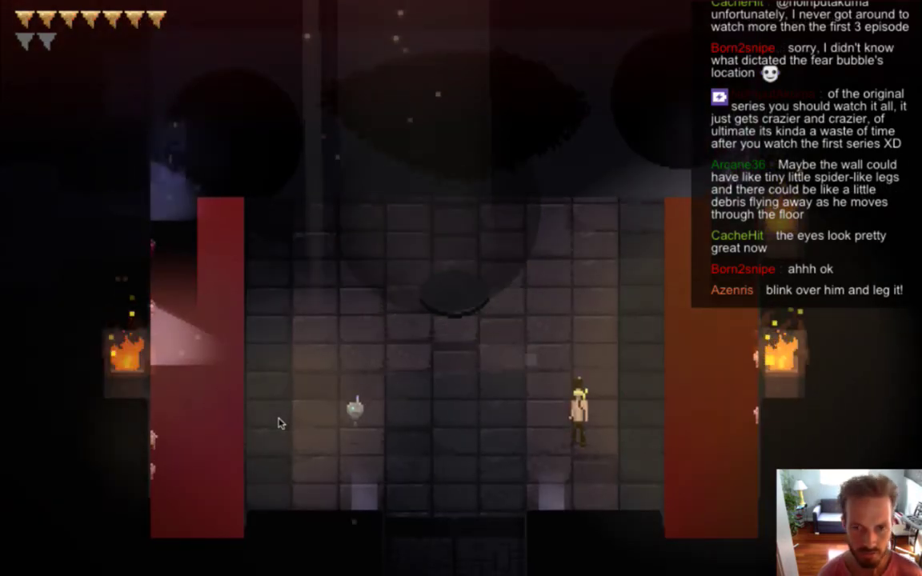
Check the Zwinkerorb's description and assigned key in the inventory, then return to the fight.
key(Left)
key(Tab)
key(Right)
key(Right)
key(Right)
key(Right)
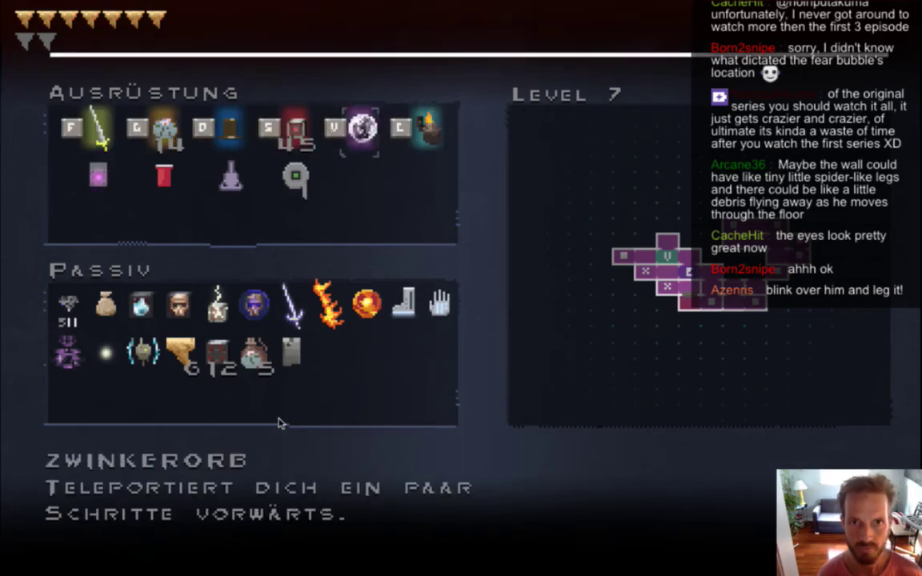
key(Tab)
Slow the game to 0.6x, speed it up so the Fear wall advances, then return it to 1.0x.
key(minus)
key(minus)
key(minus)
key(minus)
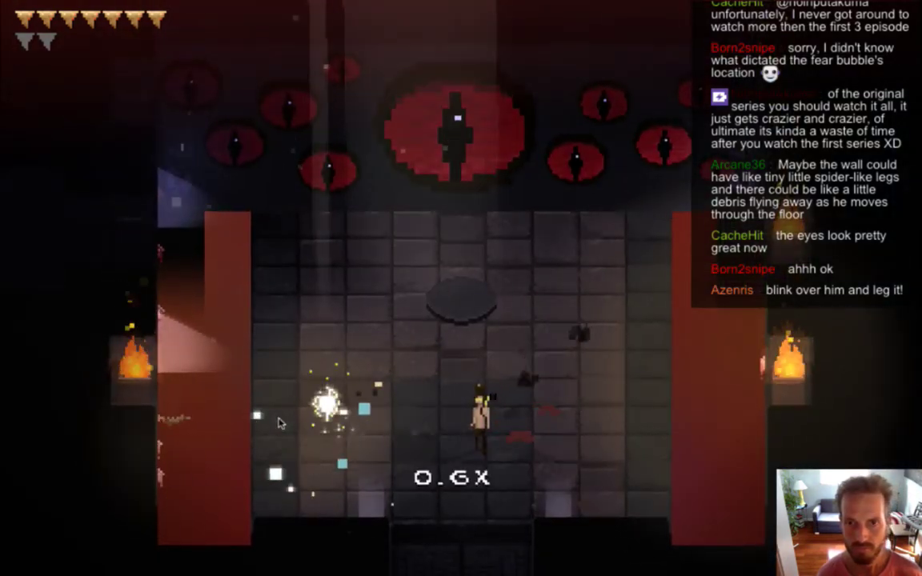
key(0)
key(plus)
key(plus)
key(plus)
key(plus)
key(plus)
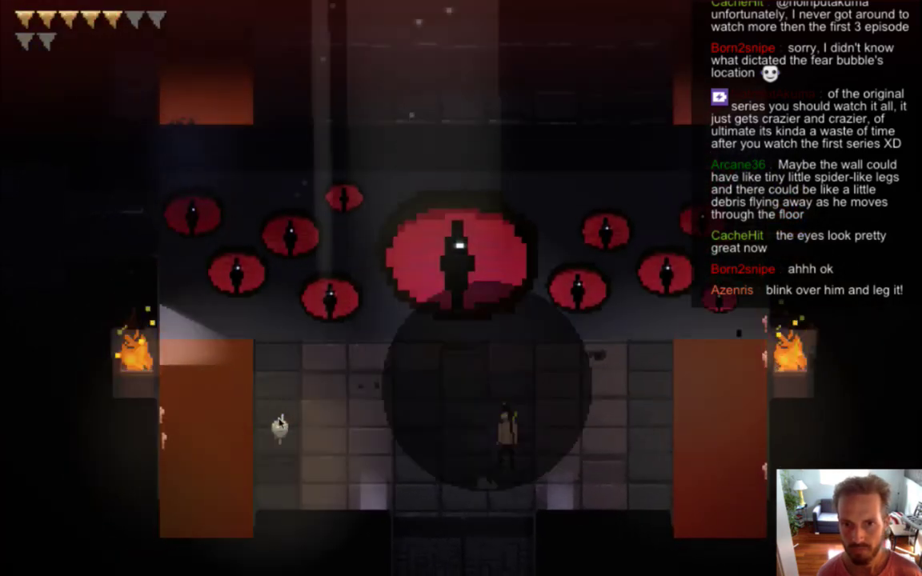
key(minus)
key(minus)
key(minus)
key(minus)
key(minus)
Dodge left and right below the advancing Fear wall until it reaches the room's lower edge, then quit the game.
click(278, 423)
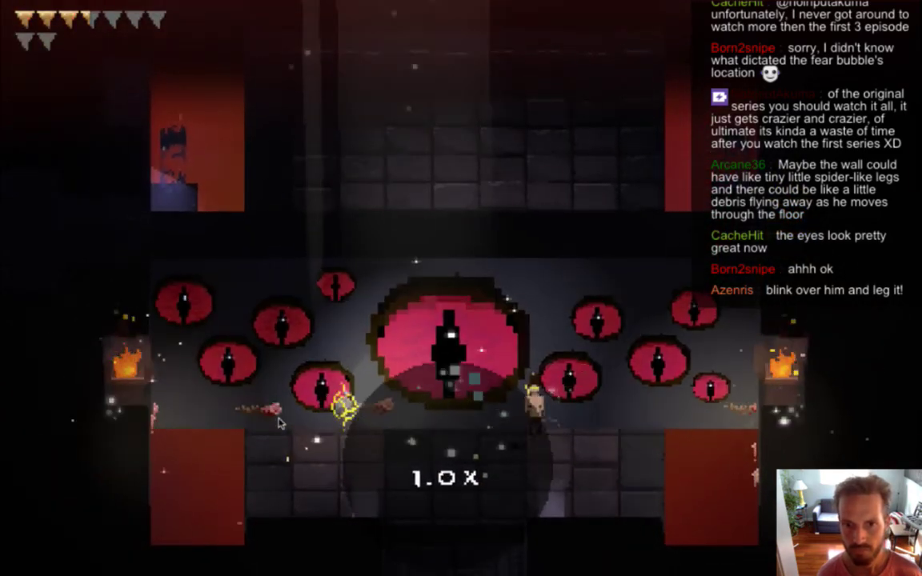
key(d)
key(a)
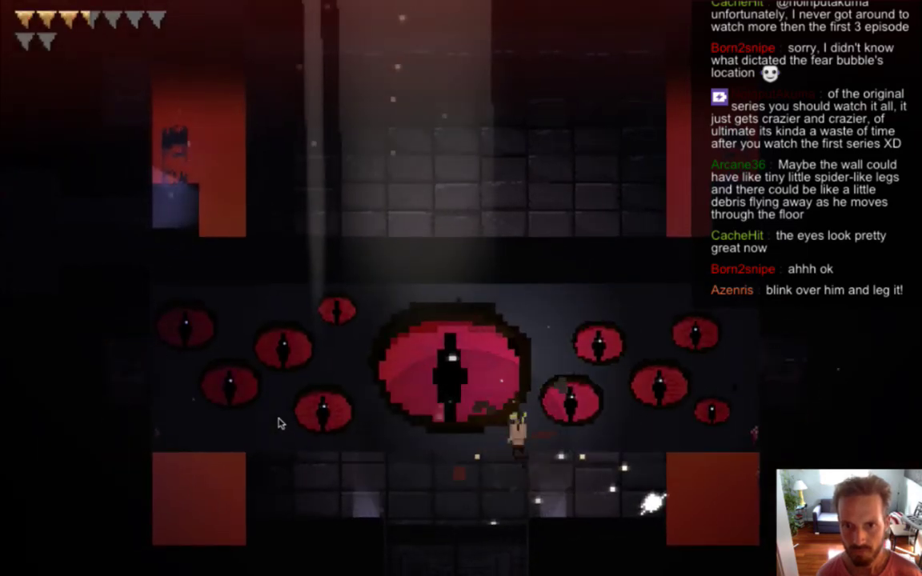
key(d)
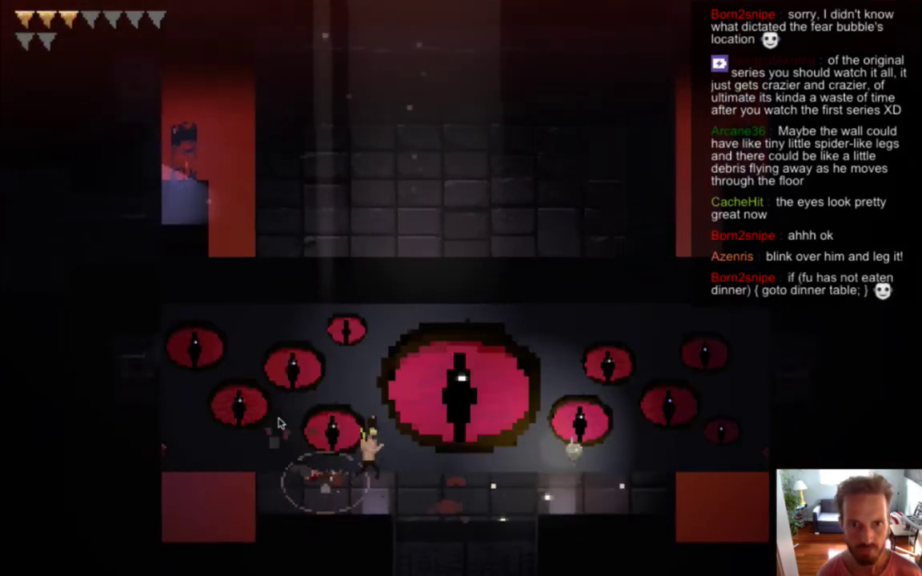
key(d)
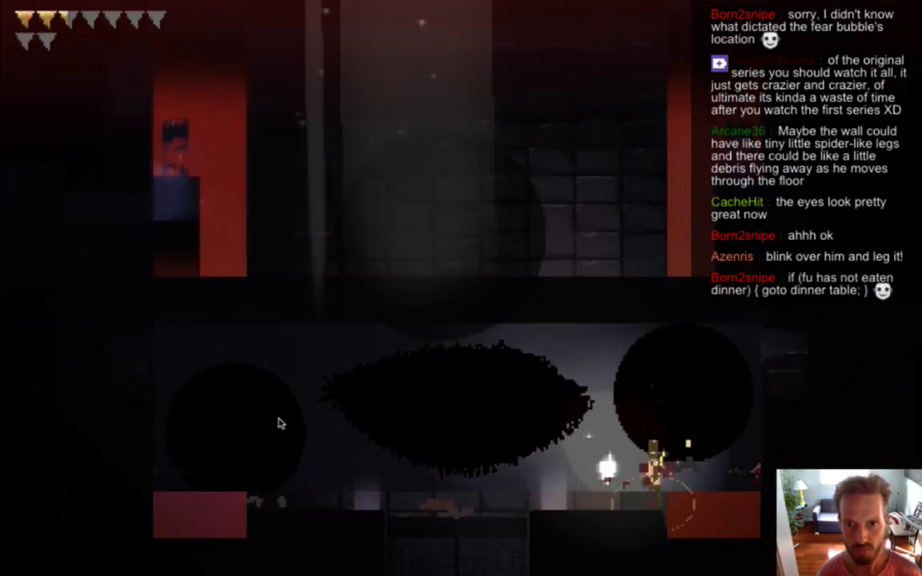
key(a)
key(a)
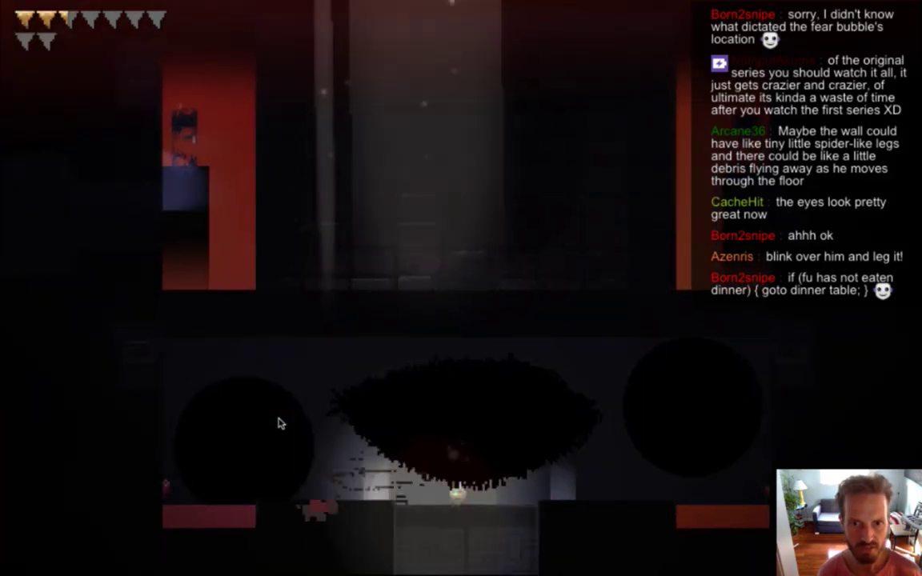
key(d)
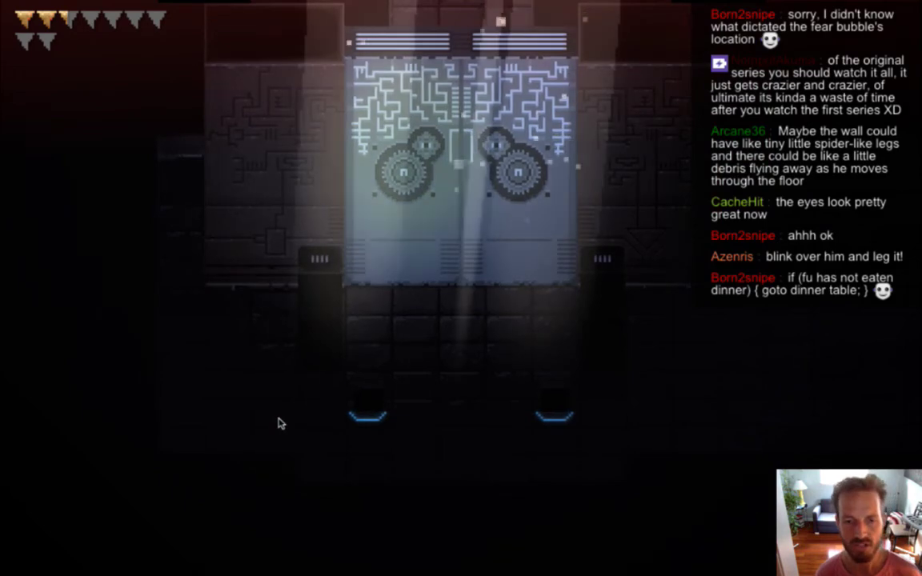
key(d)
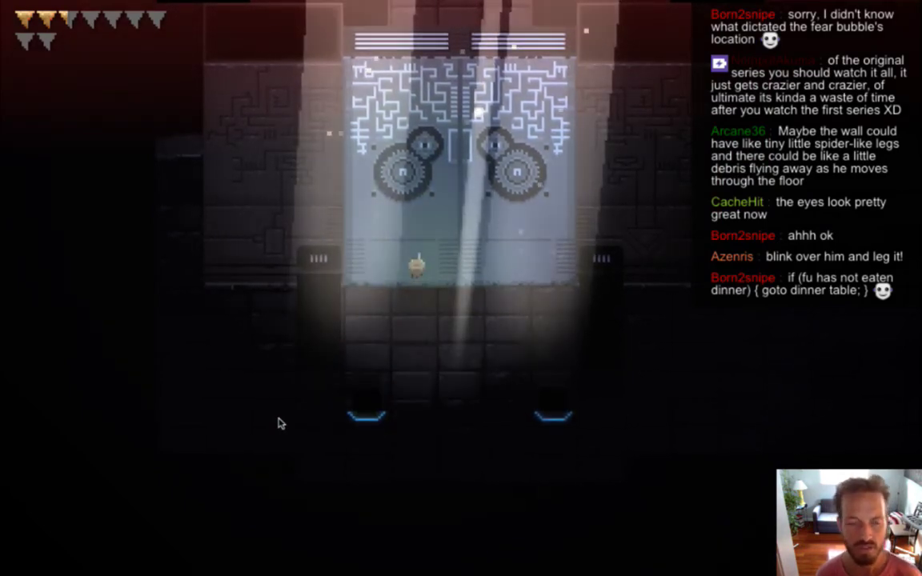
key(super+q)
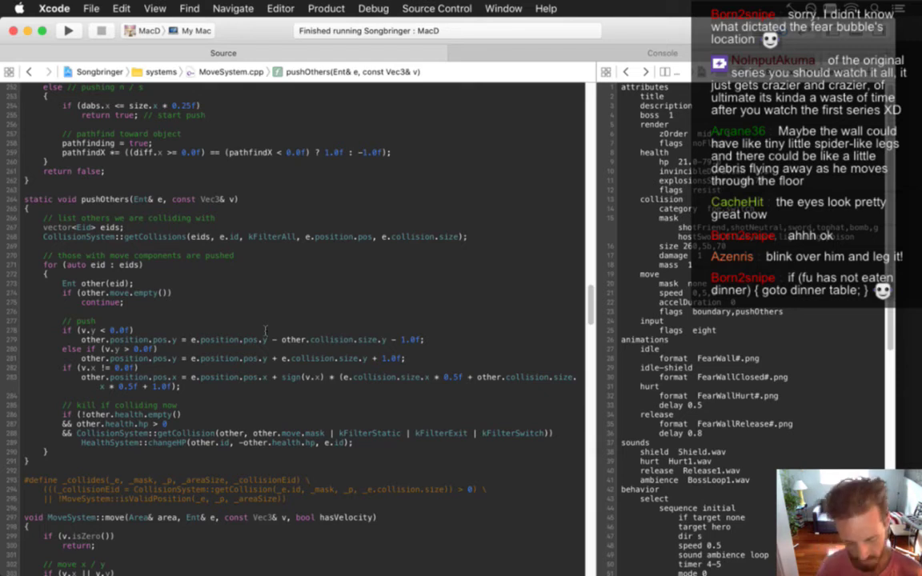
Open AreaPatterns.cpp at the kPatternBoss9 fear dungeon boss pattern.
key(super+shift+o)
text(arpa)
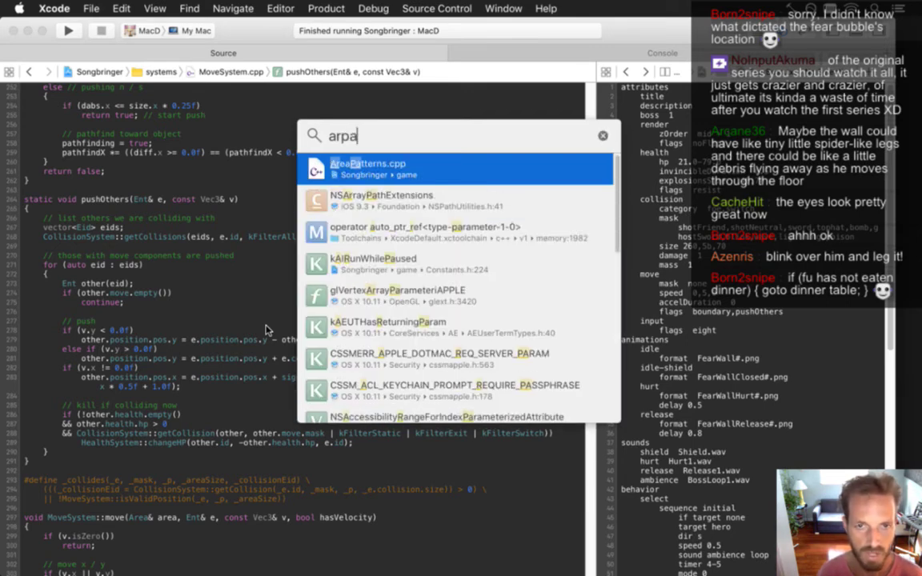
key(Return)
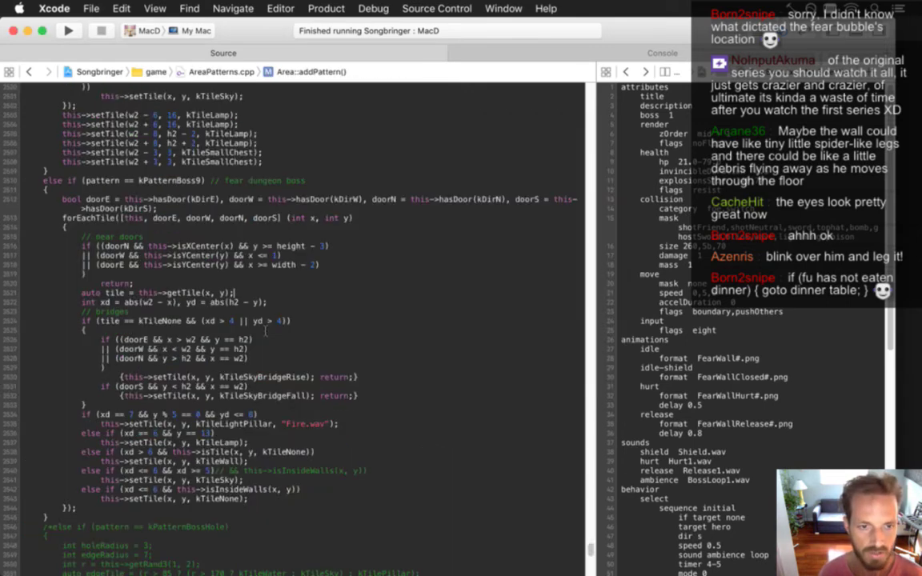
key(ctrl+super+Left)
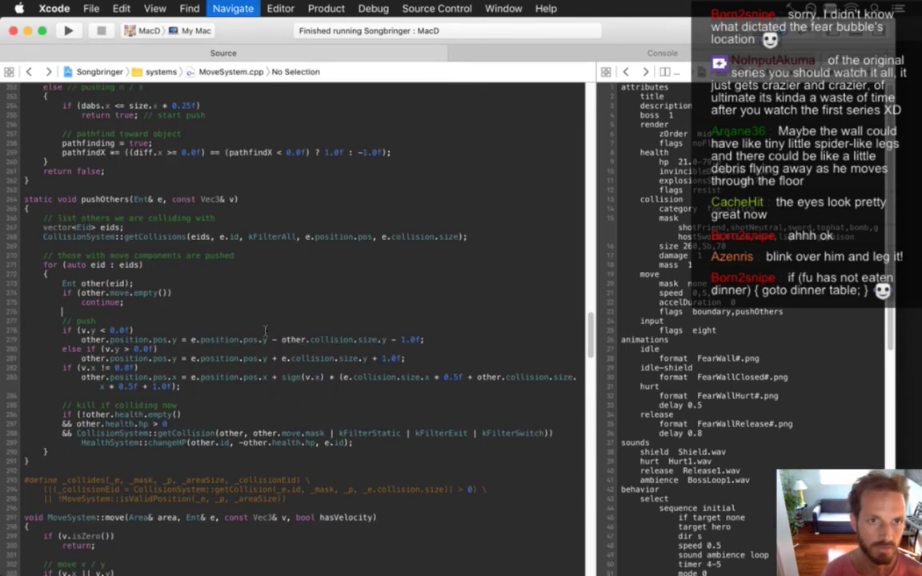
key(ctrl+super+Right)
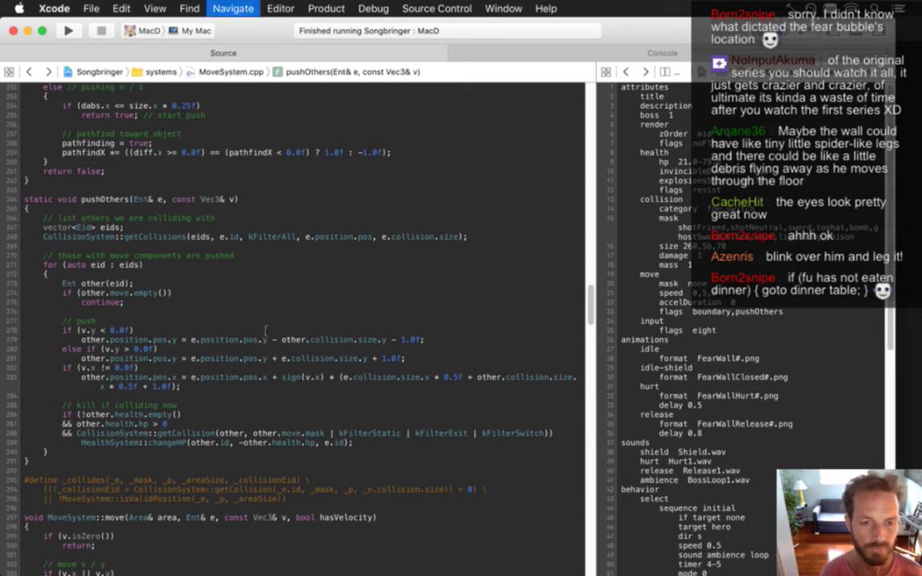
Comment out the else-if branch for xd <= 6 && xd >= 5 that sets kTileSky in the fear dungeon boss pattern.
key(Down)
key(Down)
key(Down)
key(Down)
key(Down)
key(Down)
key(Down)
key(Down)
key(Down)
key(Down)
key(Down)
key(Down)
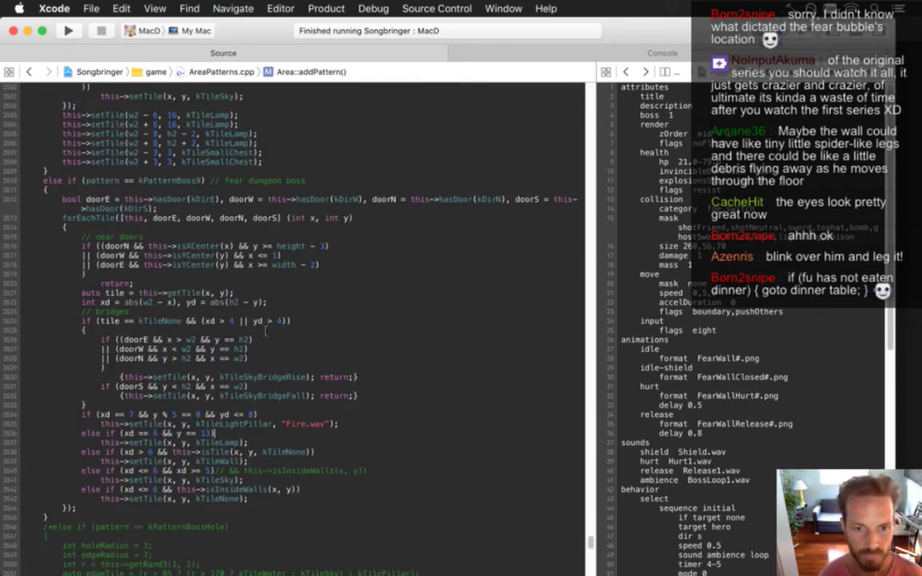
key(super+Left)
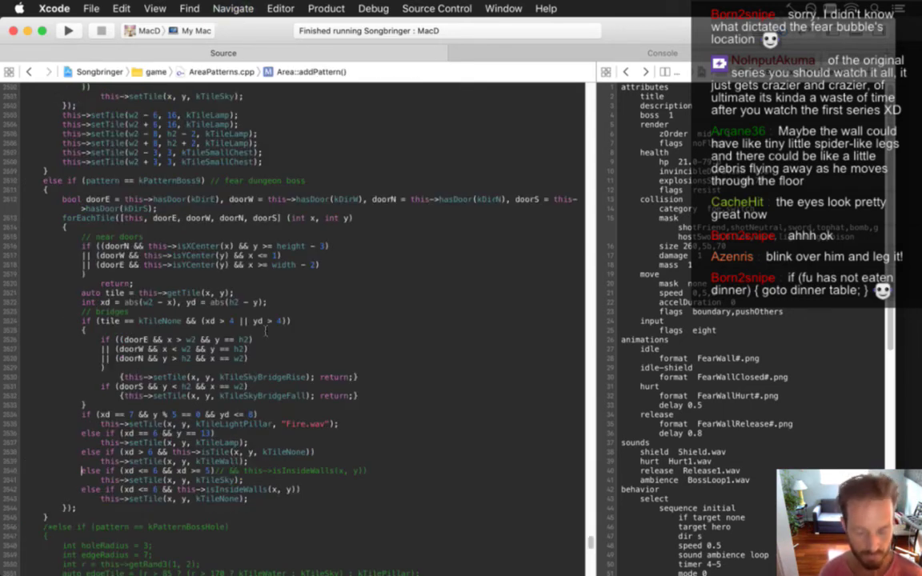
key(shift+Down)
key(super+slash)
Run Songbringer, move the hero slightly right in the Fear wall room and speed the game up to 4.2x.
key(super+r)
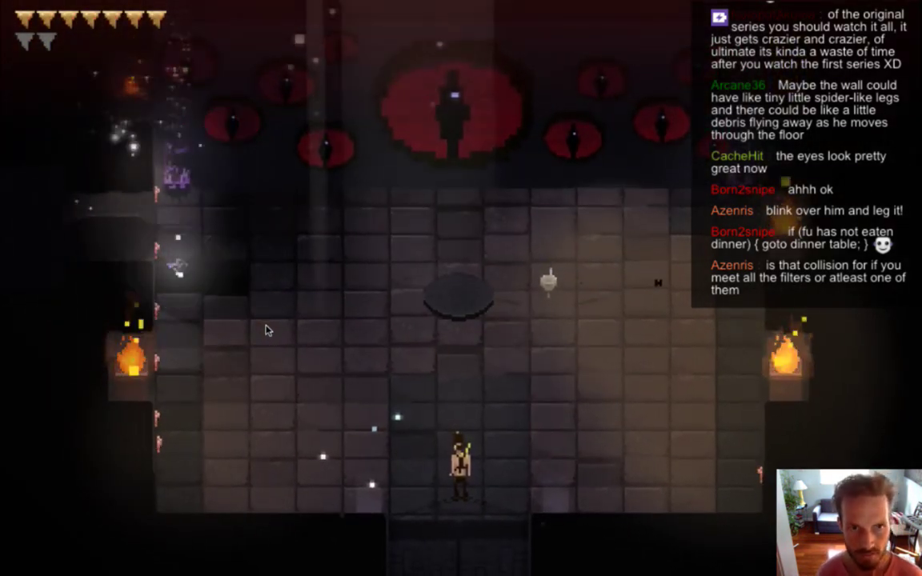
key(w)
key(d)
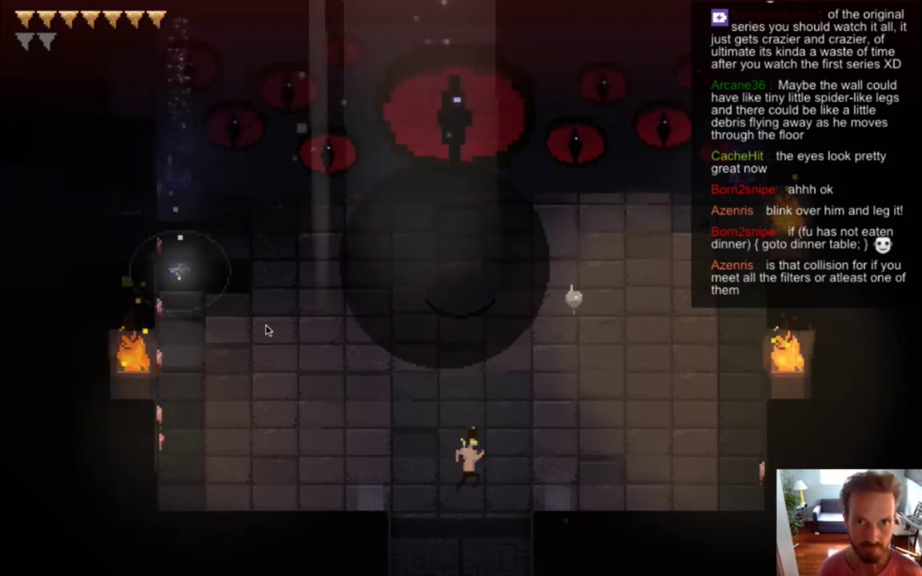
key(space)
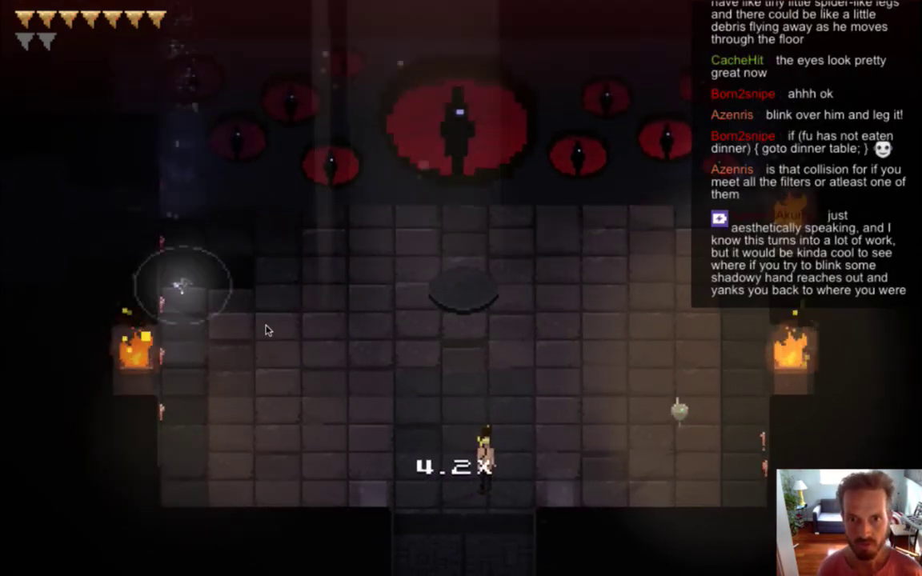
key(space)
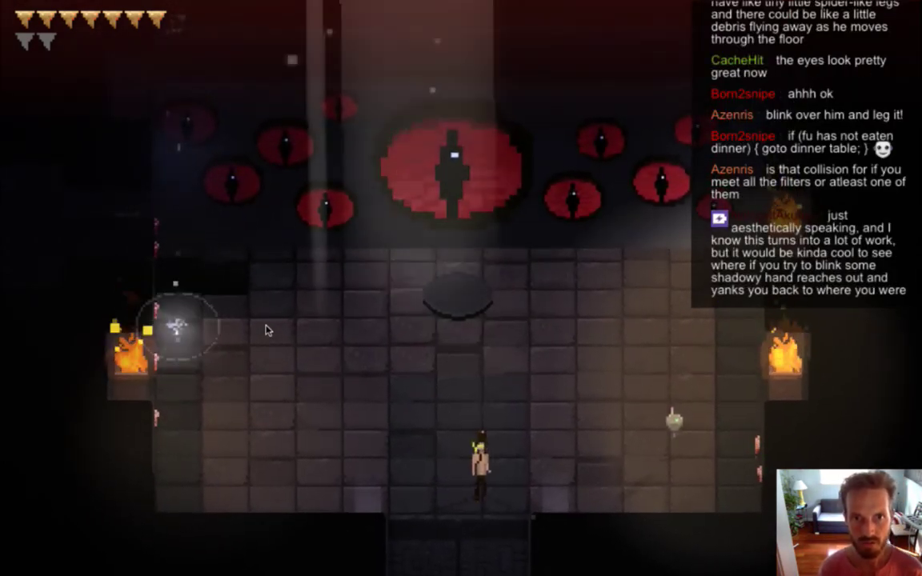
key(space)
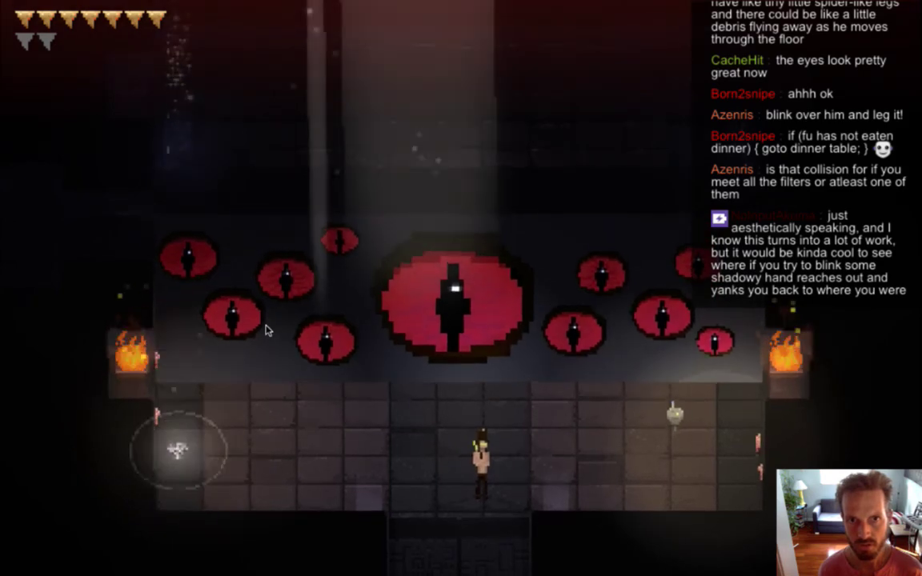
Move the hero right below the Fear wall, let the wall push down to the room's lower edge, and quit the game.
key(space)
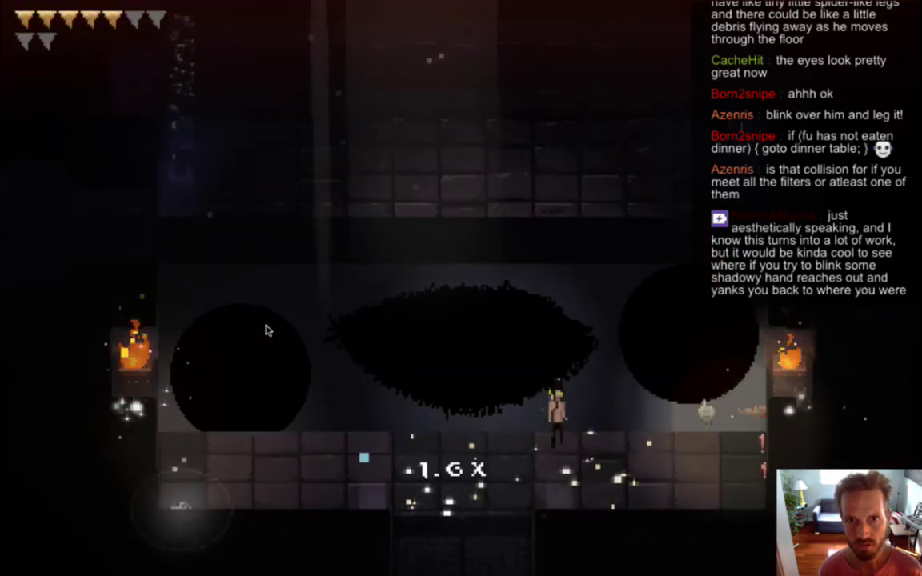
key(Right)
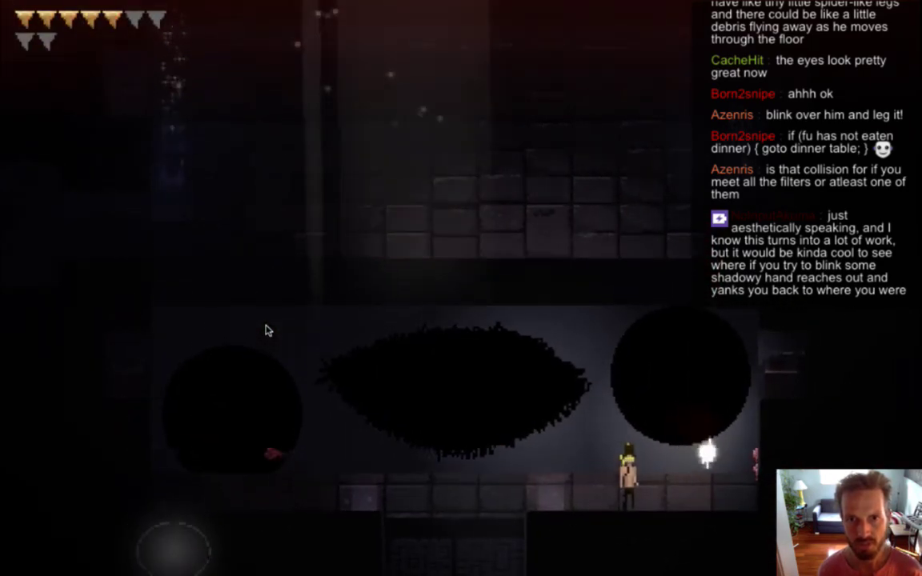
key(space)
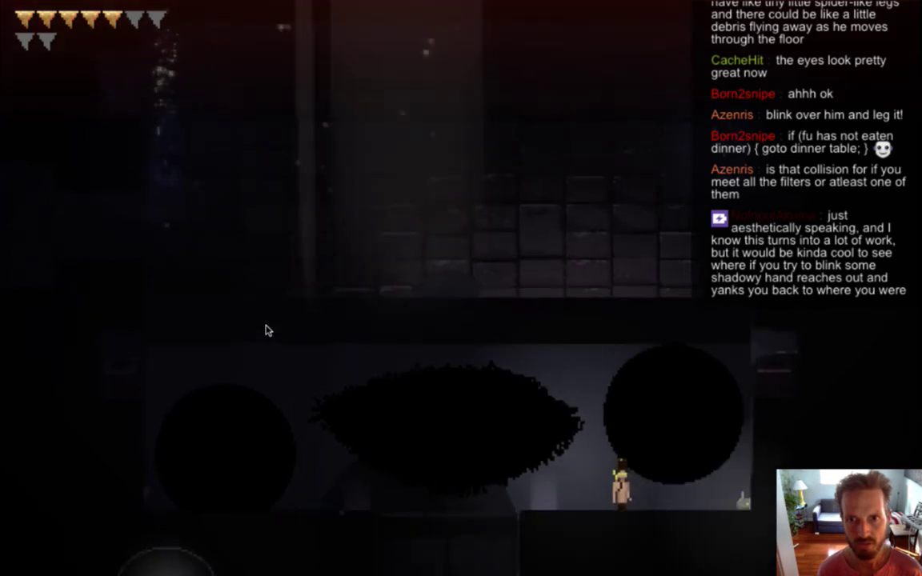
key(space)
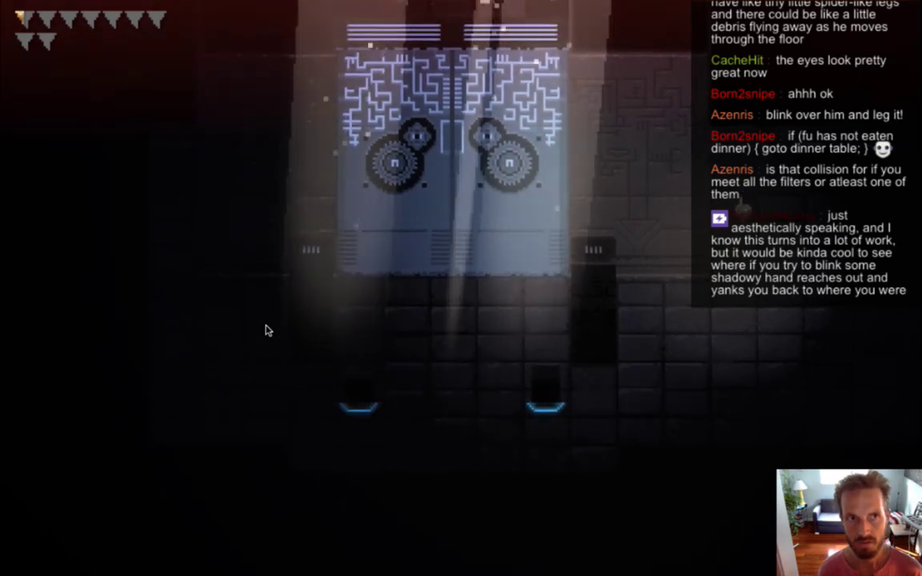
key(super+q)
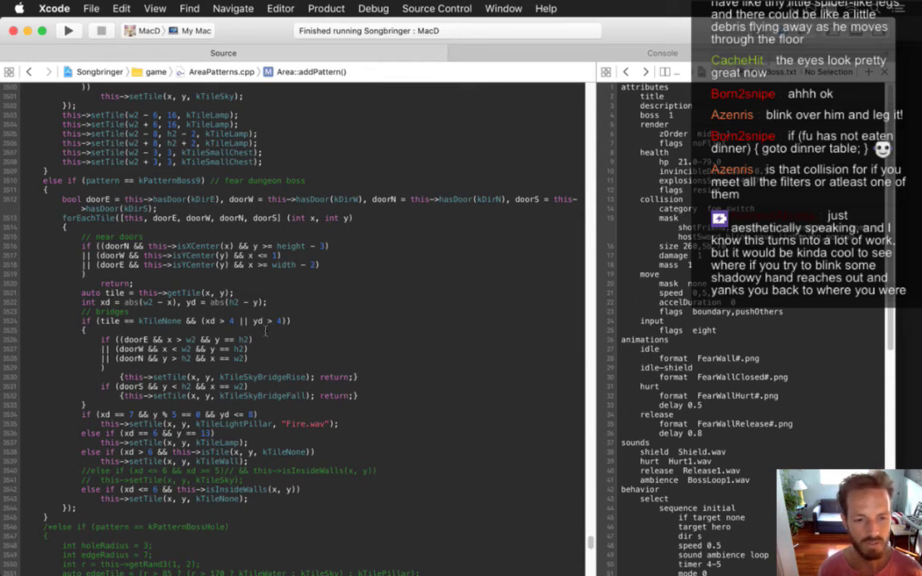
Remove kFilterStatic, kFilterExit and kFilterSwitch from the getCollision mask of the kill check in MoveSystem.cpp's pushOthers, keeping only other.move.mask.
key(ctrl+super+Left)
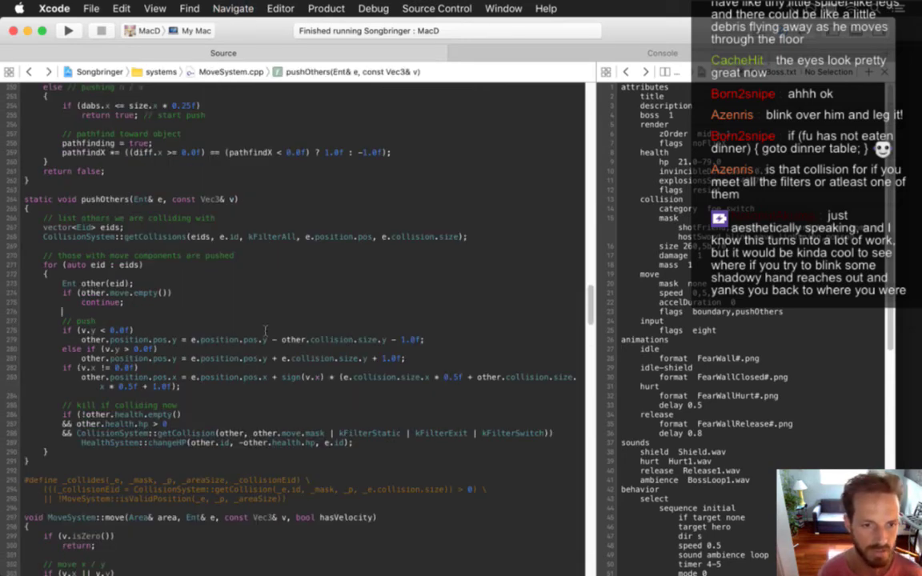
key(Down)
key(Down)
key(Down)
key(Down)
key(Down)
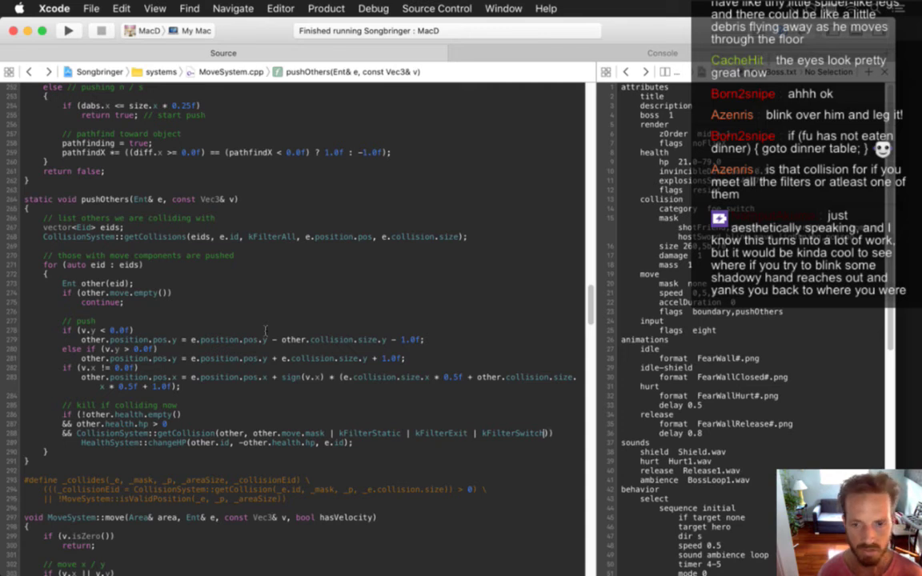
key(shift+Left)
key(shift+Left)
key(shift+Left)
key(shift+Left)
key(shift+Left)
key(shift+Left)
key(shift+Left)
key(shift+Left)
key(shift+Left)
key(shift+Left)
key(shift+Left)
key(shift+Left)
key(shift+Left)
key(shift+Left)
key(shift+Left)
key(shift+Left)
key(shift+Left)
key(shift+Left)
key(shift+Left)
key(shift+Left)
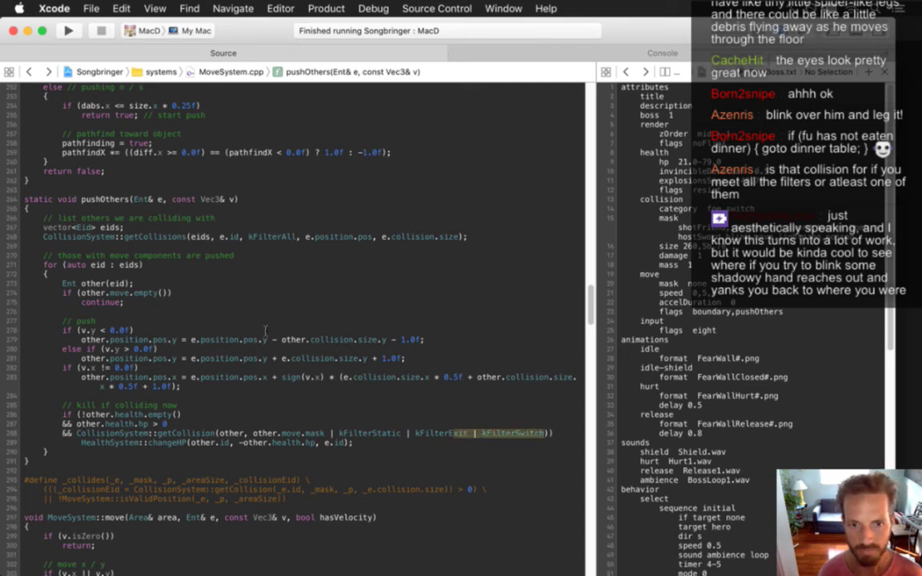
key(BackSpace)
Wrap the changeHP call of the kill check in curly braces.
key(Return)
text({)
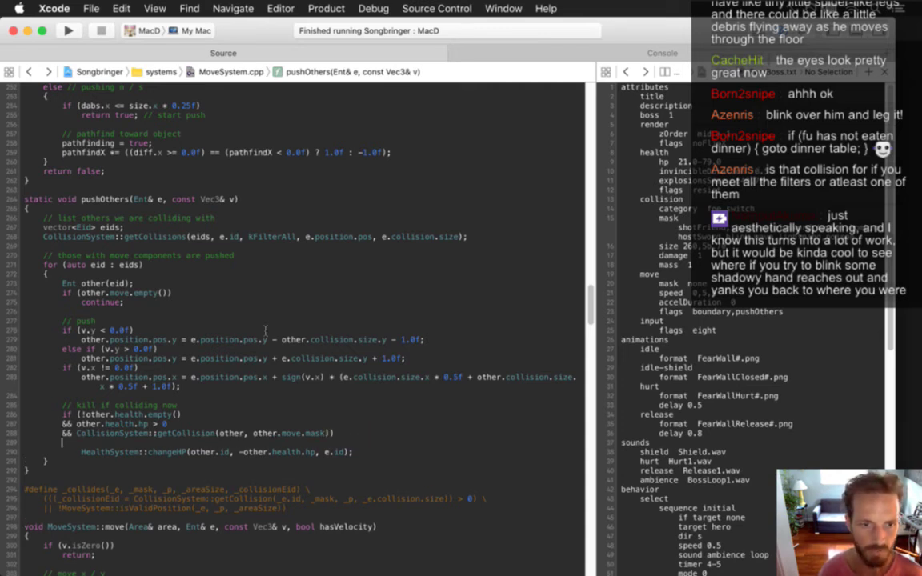
key(Down)
key(End)
key(Return)
text(})
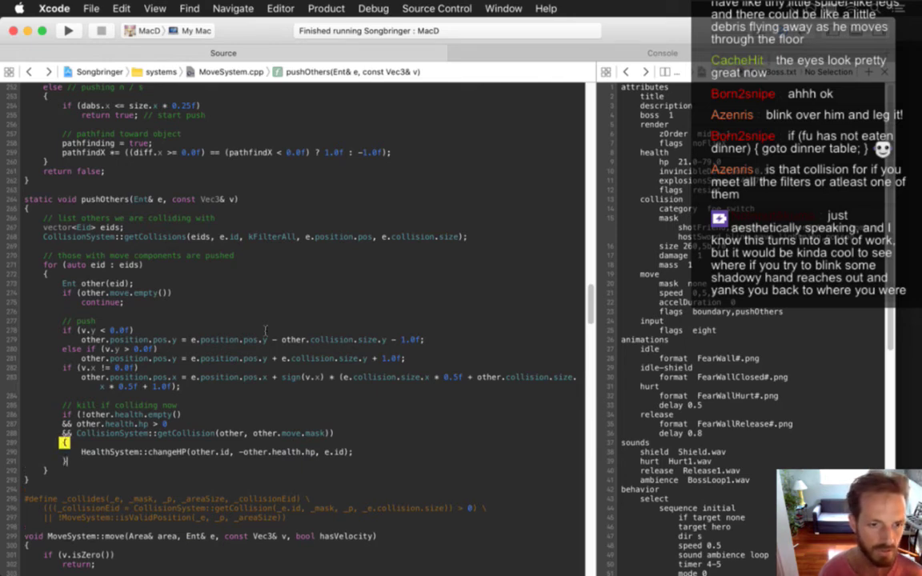
Add the line other.health.invincibleTimer = 0.0; above the changeHP call in the kill check of pushOthers.
key(Up)
key(Up)
key(Return)
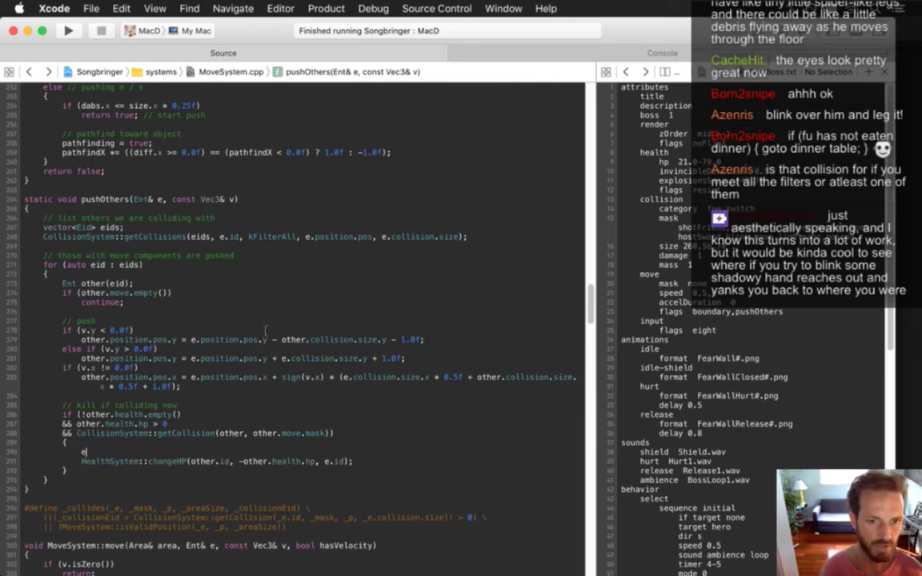
text(pther)
key(BackSpace)
key(BackSpace)
key(BackSpace)
key(BackSpace)
key(BackSpace)
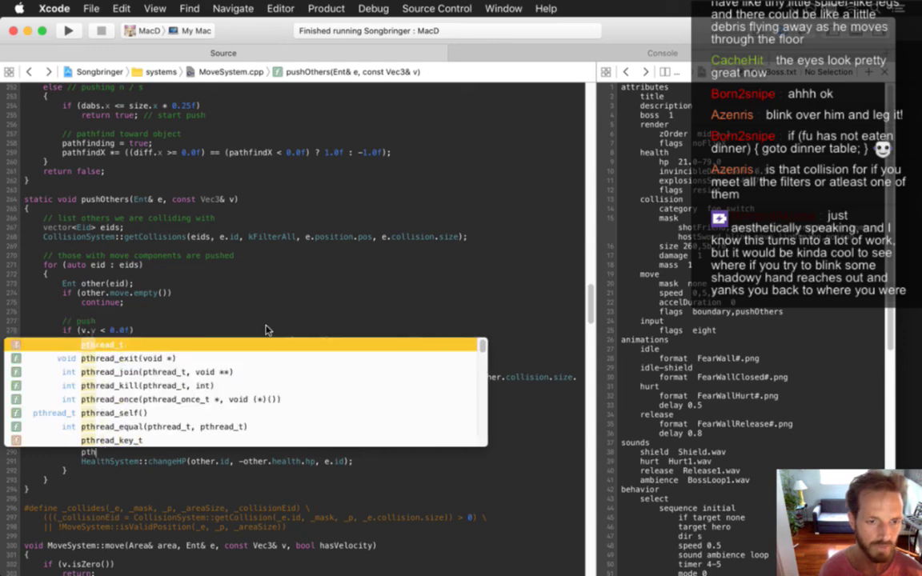
text(other.)
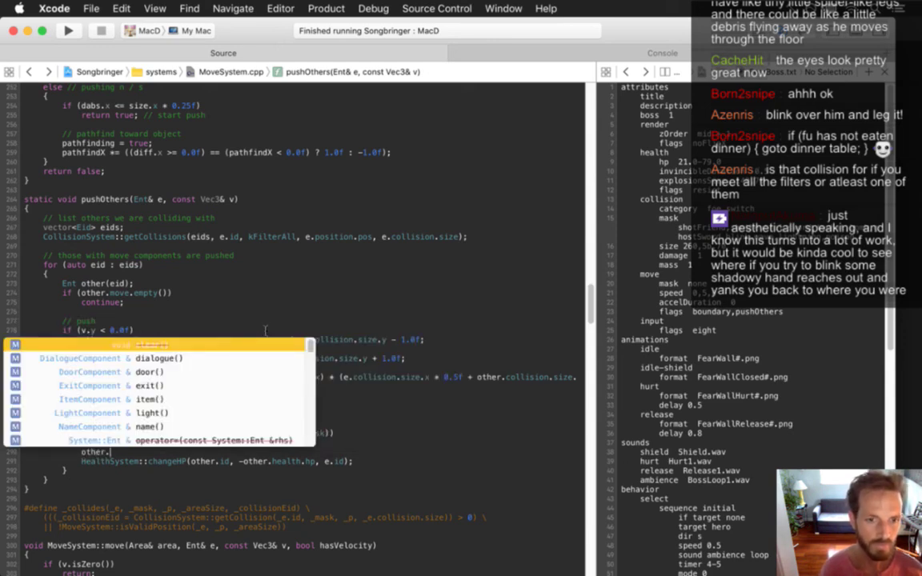
text(health.inv)
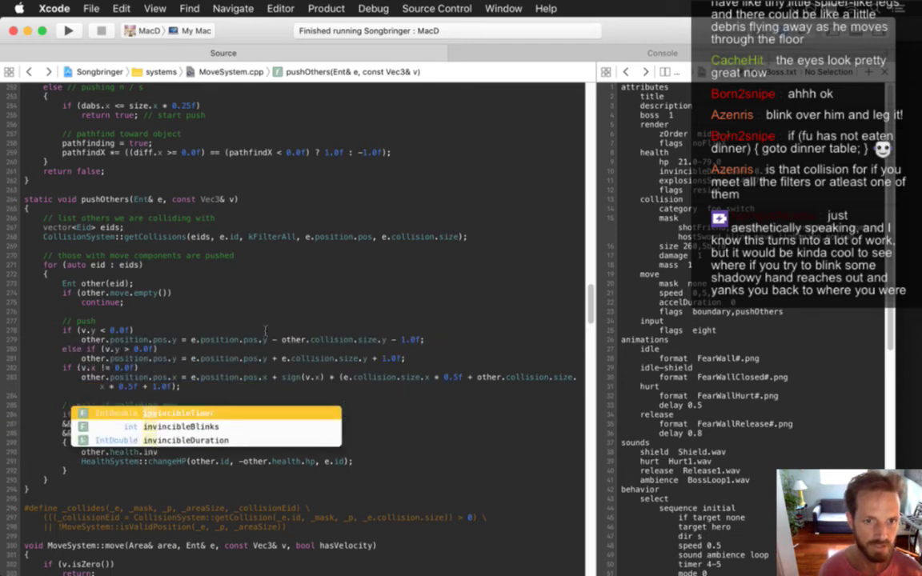
key(Down)
key(Down)
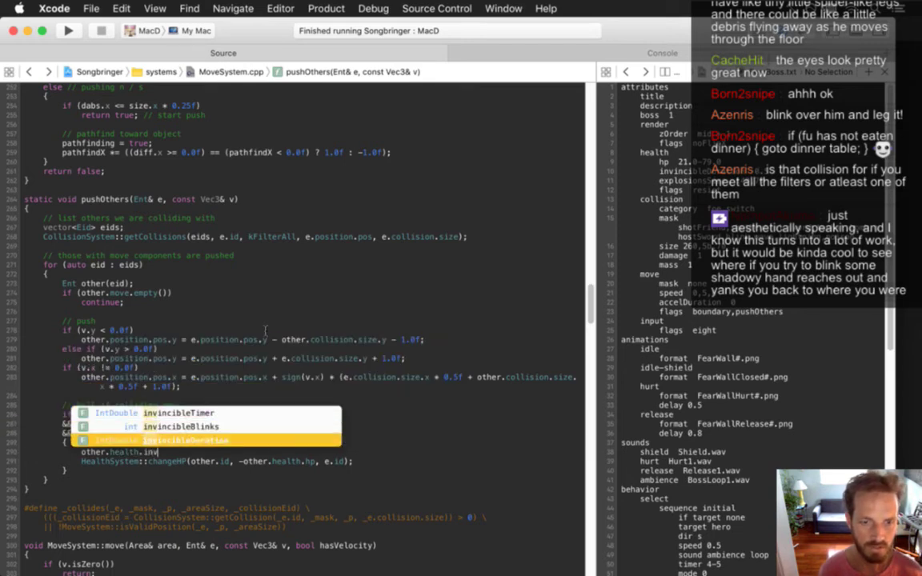
key(Return)
key(BackSpace)
key(BackSpace)
key(BackSpace)
key(BackSpace)
key(BackSpace)
key(BackSpace)
key(BackSpace)
key(BackSpace)
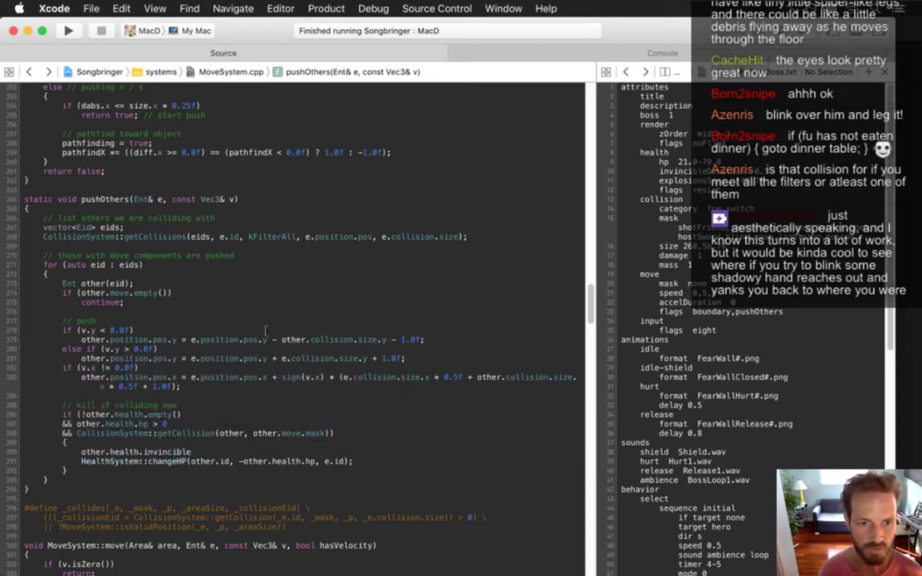
text(T)
key(Return)
text(= 0.0;)
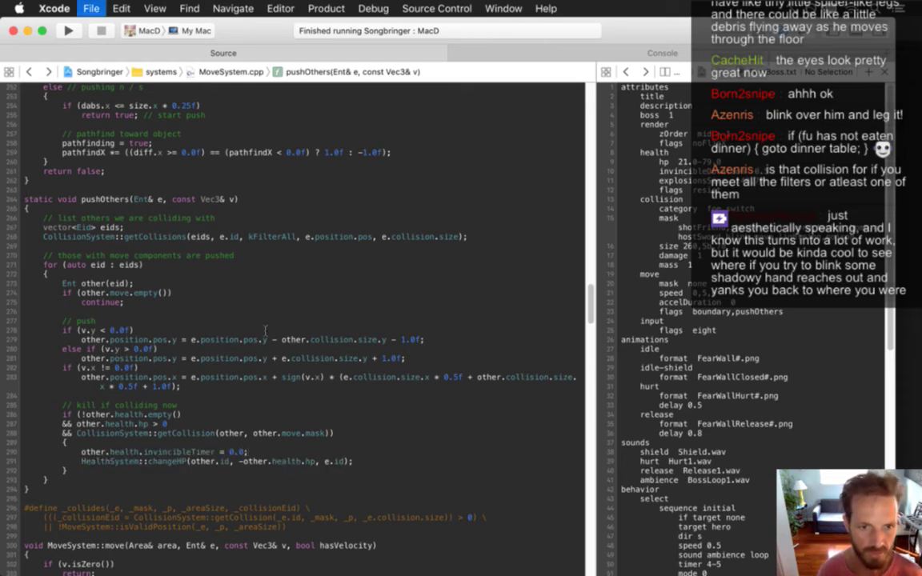
Clear the instant-recharge flag before the changeHP call with other.health.flags &= ~ kHealthInstantRecharge;.
key(Return)
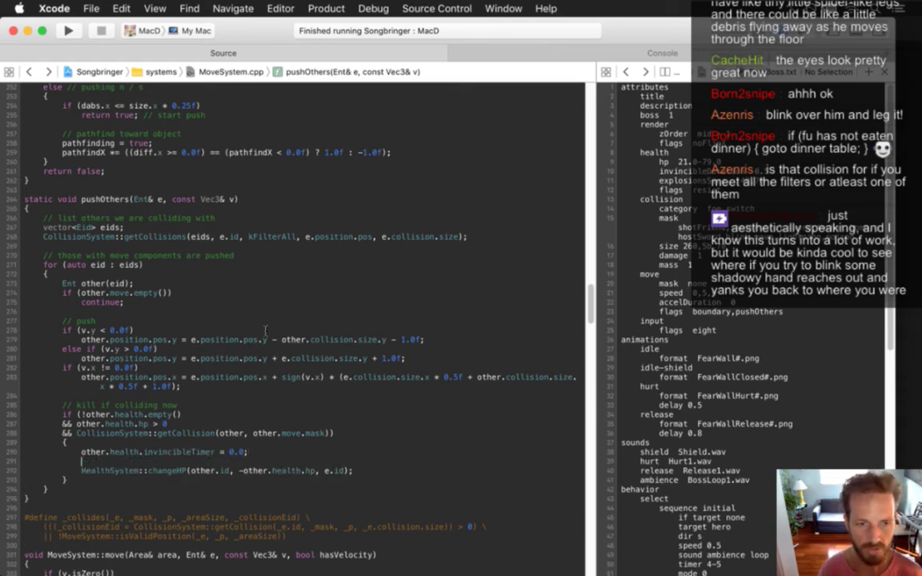
text(other.he)
key(Return)
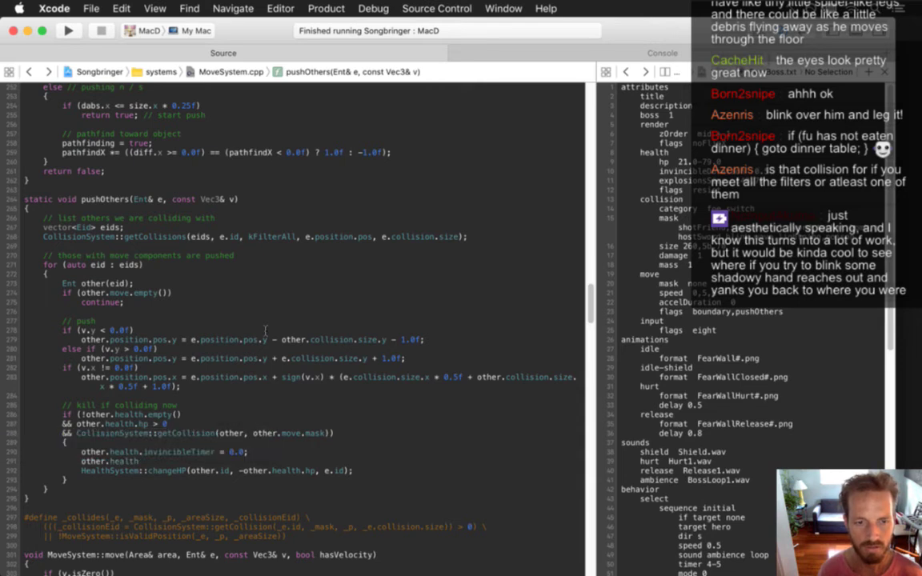
text(.flags &=)
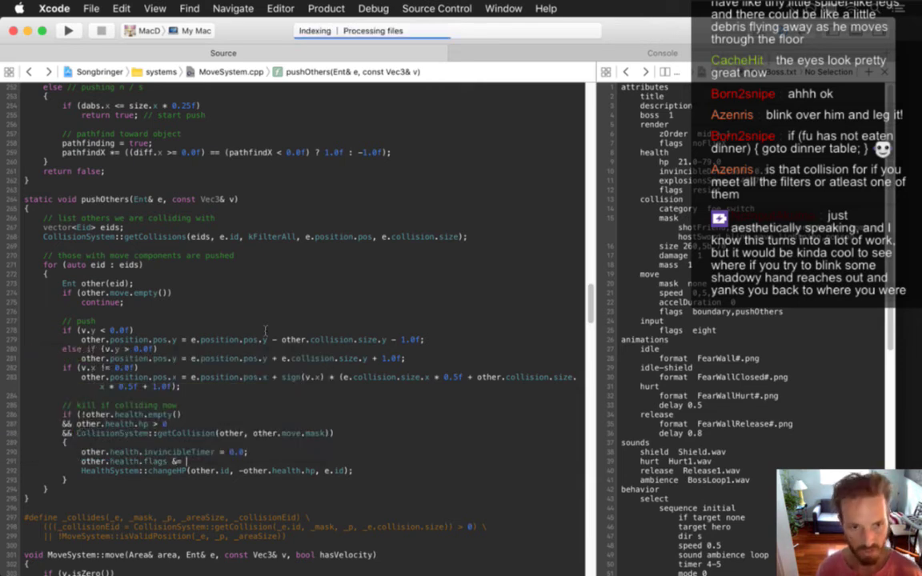
text( ~ kHeal)
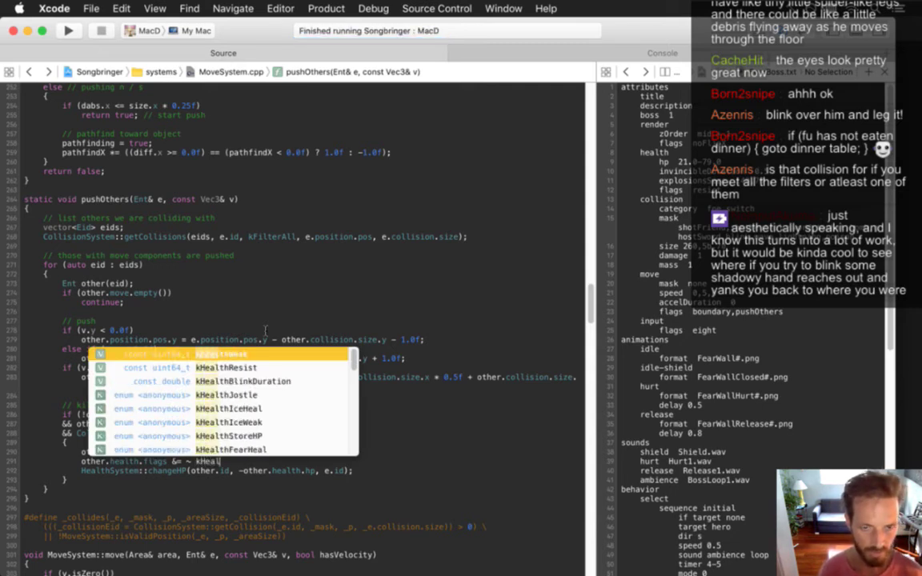
key(Down)
key(Down)
key(Down)
key(Down)
key(Down)
key(Down)
key(Down)
key(Down)
key(Down)
key(Down)
key(Down)
key(Down)
key(Down)
key(Down)
key(Down)
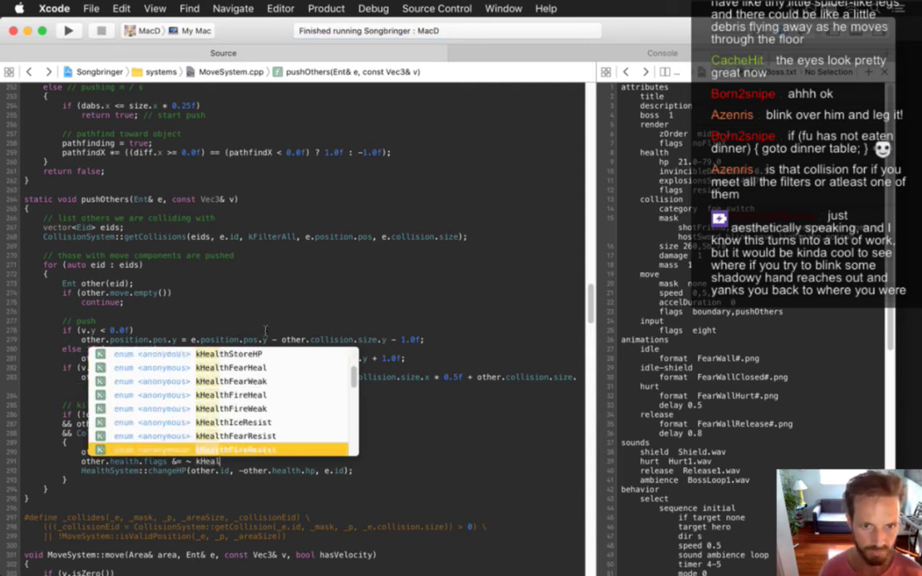
key(Down)
key(Down)
key(Down)
key(Down)
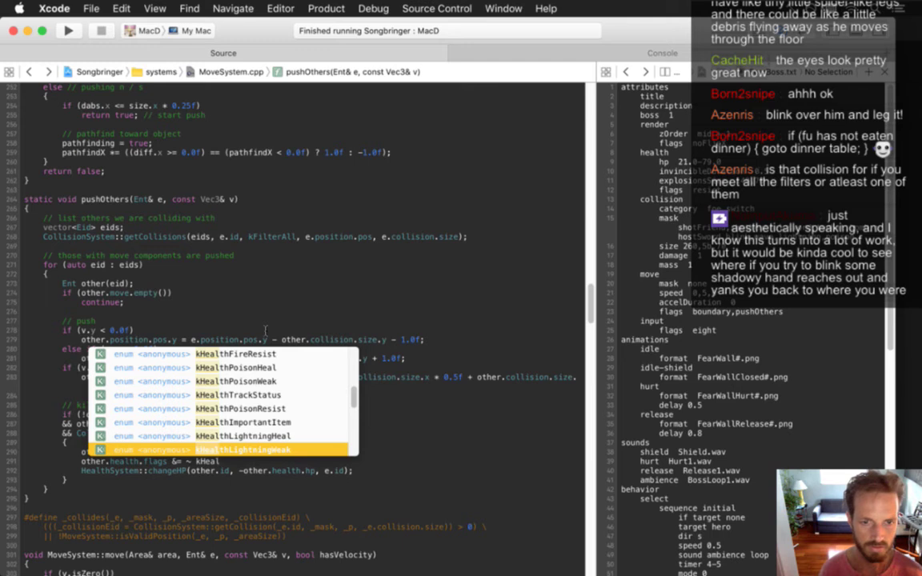
text(thIn)
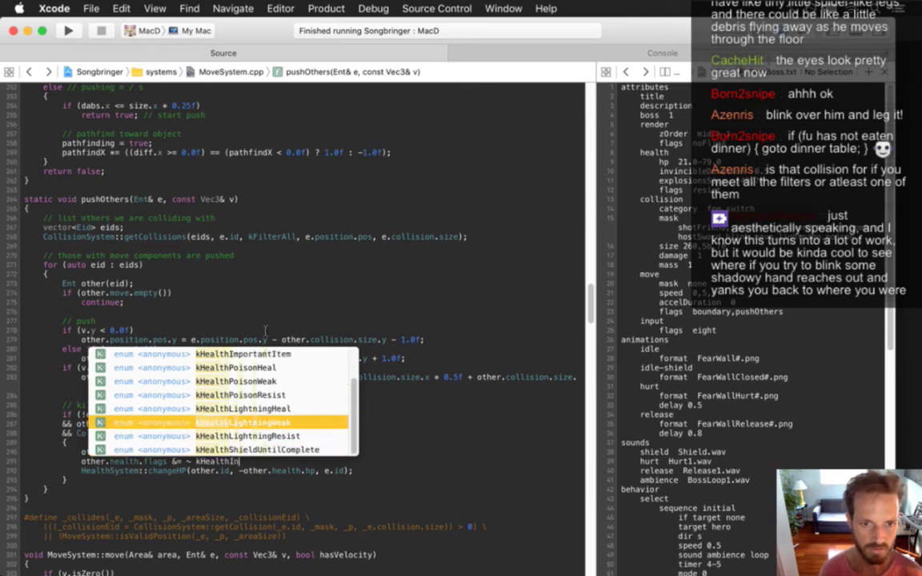
text(st)
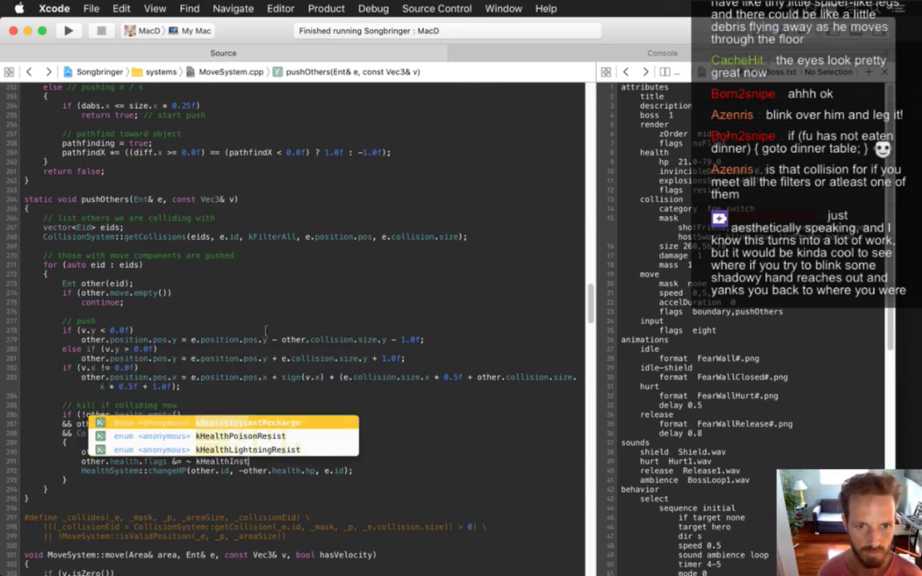
key(Return)
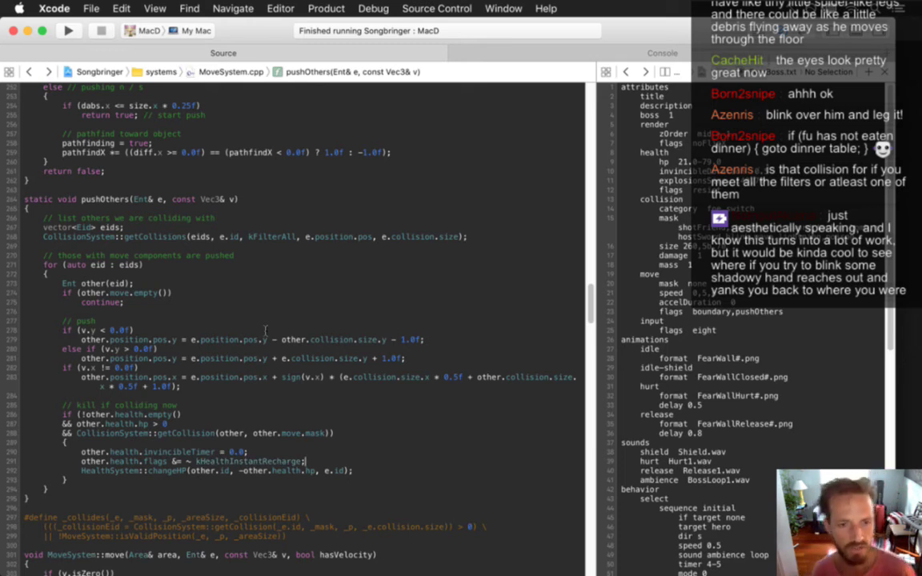
Insert other.health.shieldHP = 0; above the invincibleTimer line in the kill check.
key(Return)
text(other.he)
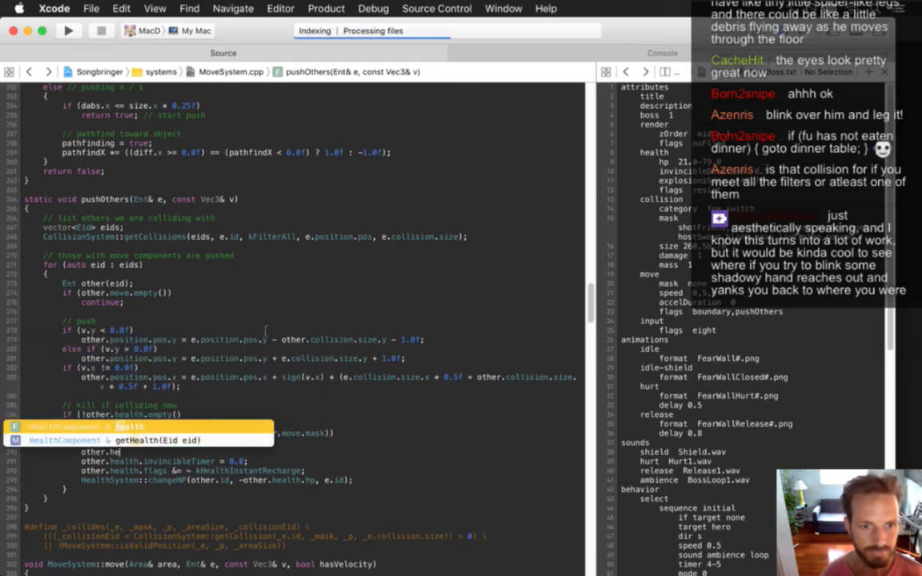
key(Return)
text(.shi)
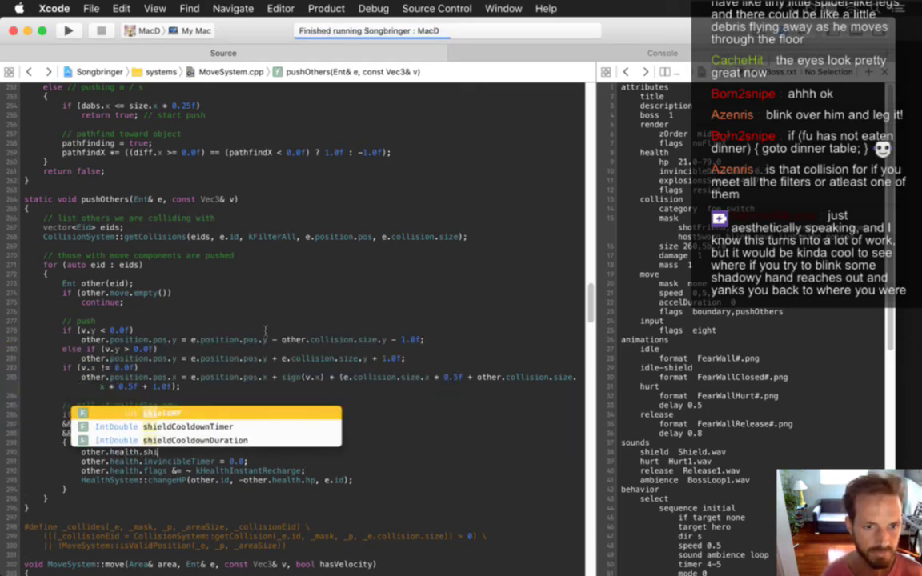
key(Return)
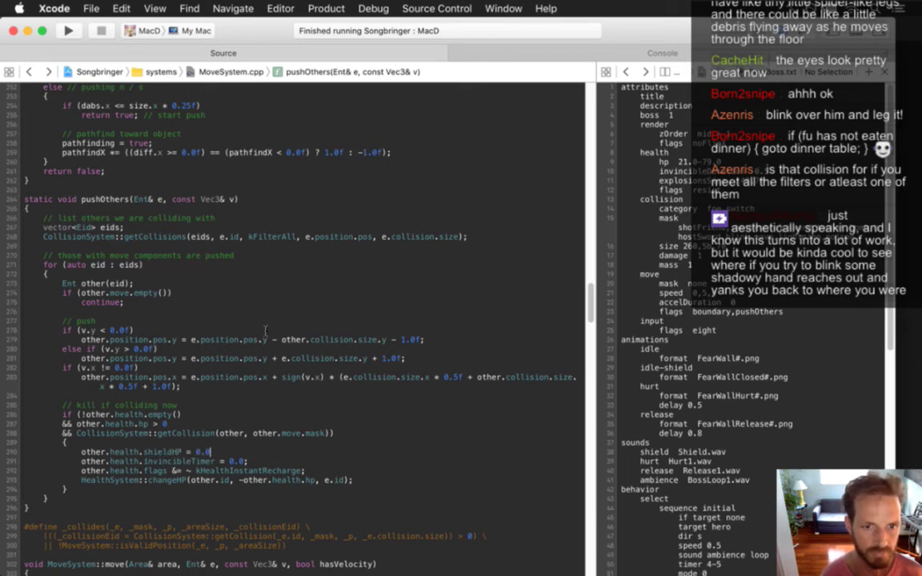
text(= 0.0)
key(BackSpace)
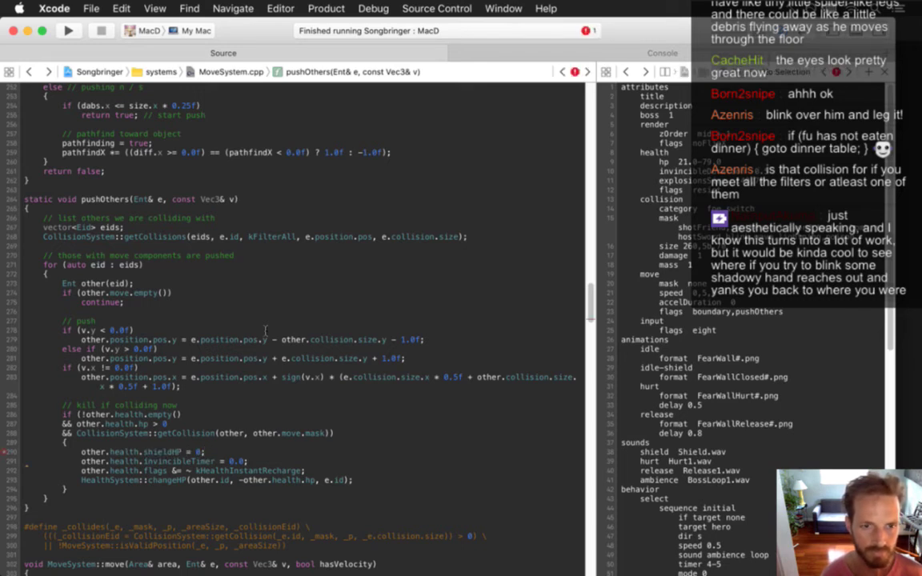
key(Return)
text(other)
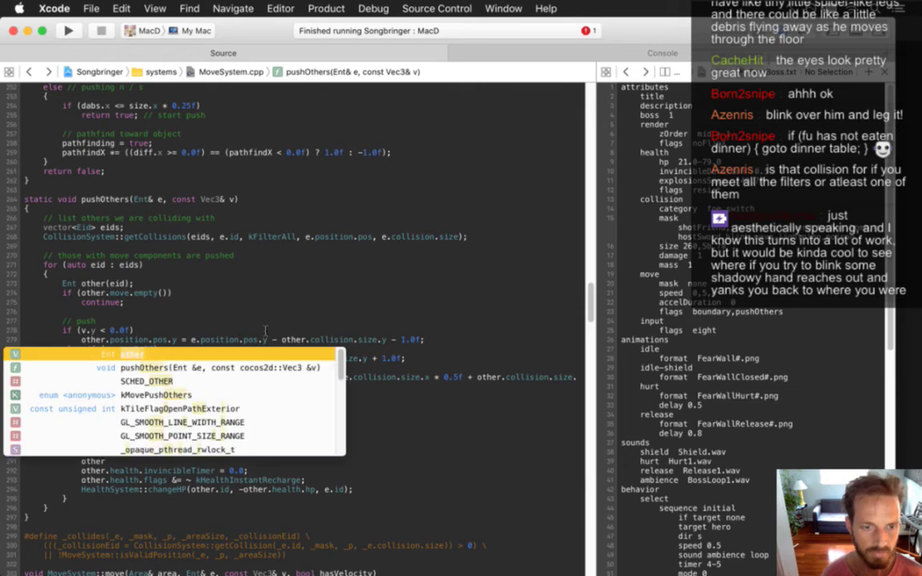
key(BackSpace)
key(BackSpace)
key(BackSpace)
key(BackSpace)
key(BackSpace)
key(BackSpace)
key(BackSpace)
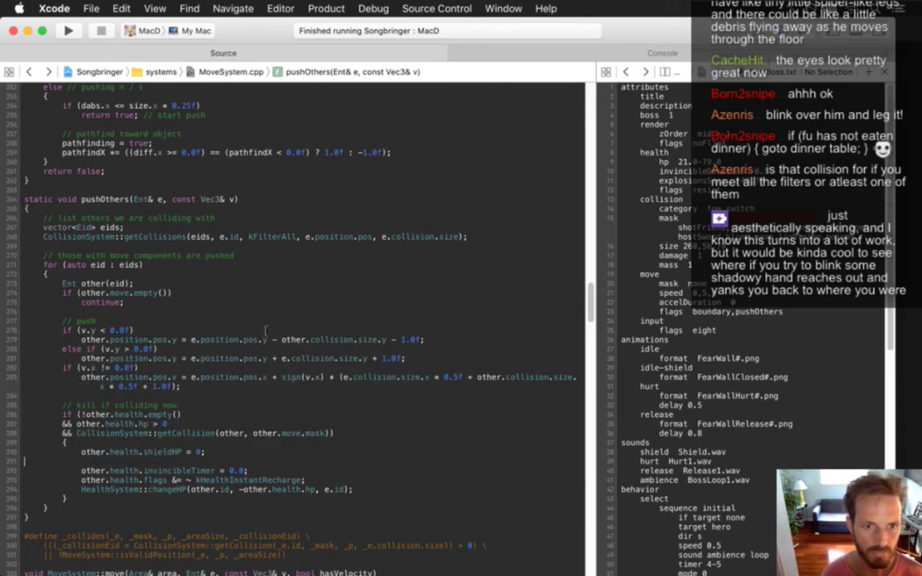
key(BackSpace)
Run Songbringer, swing the sword while moving around the Fear wall room, and speed the game up to 4.2x.
key(super+r)
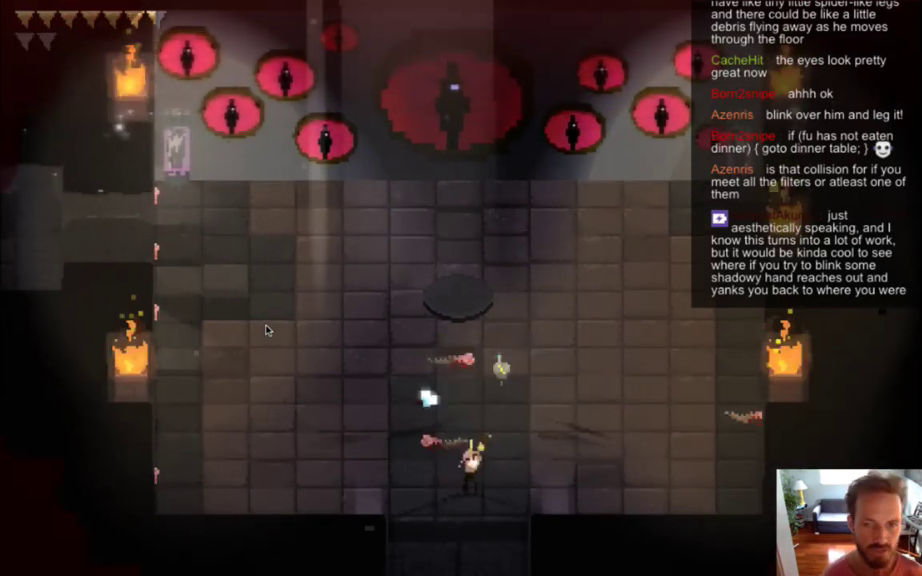
key(w)
key(j)
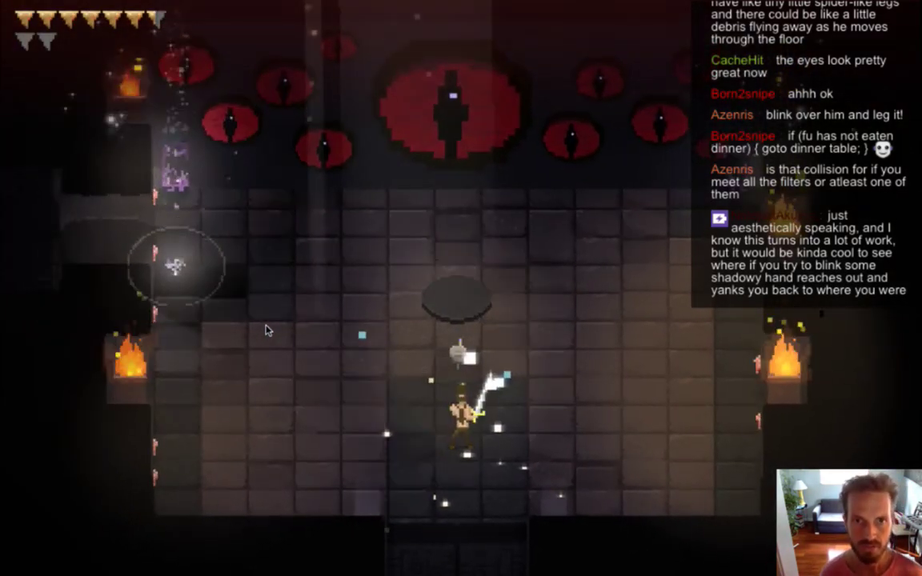
key(d)
key(s)
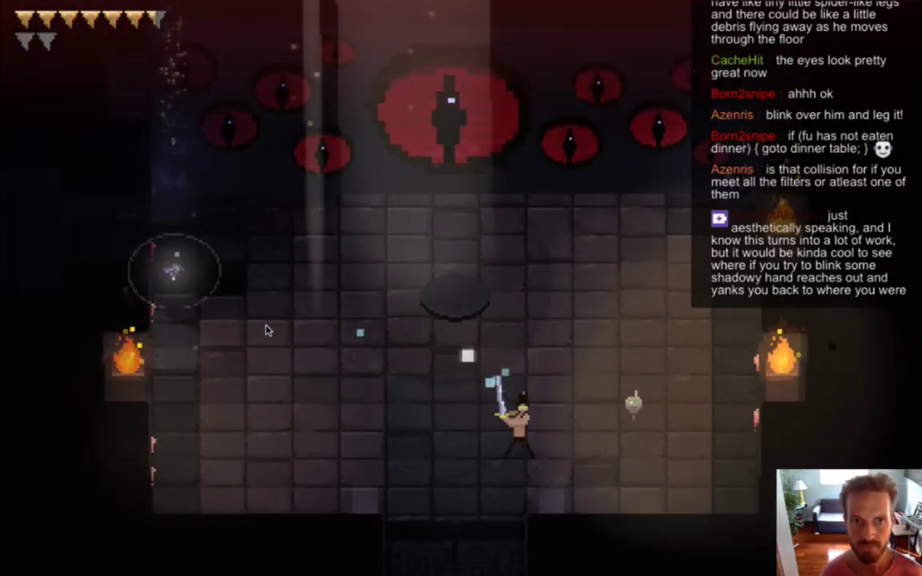
key(a)
key(j)
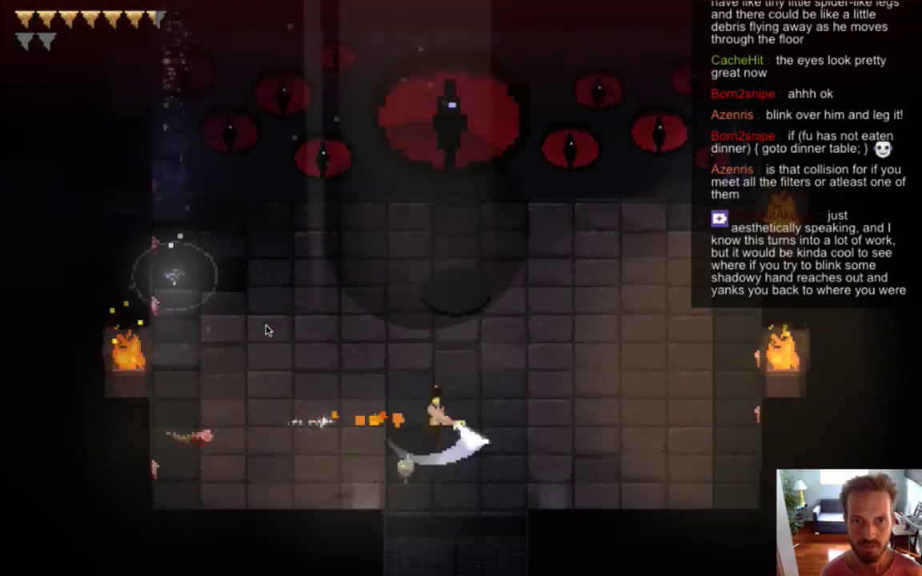
key(w)
key(j)
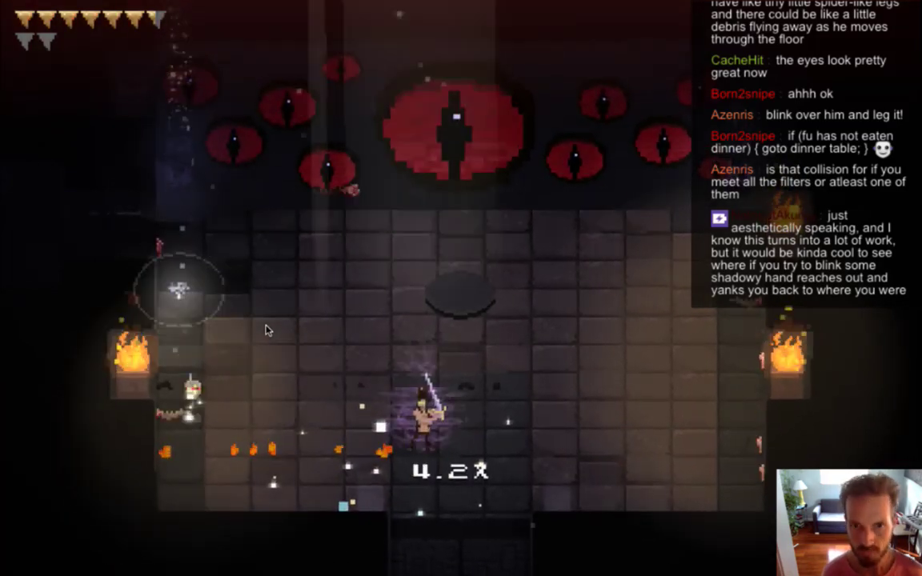
Keep the hero below the advancing Fear wall, moving slightly left, and let the wall crush him at the room's lower edge.
key(w)
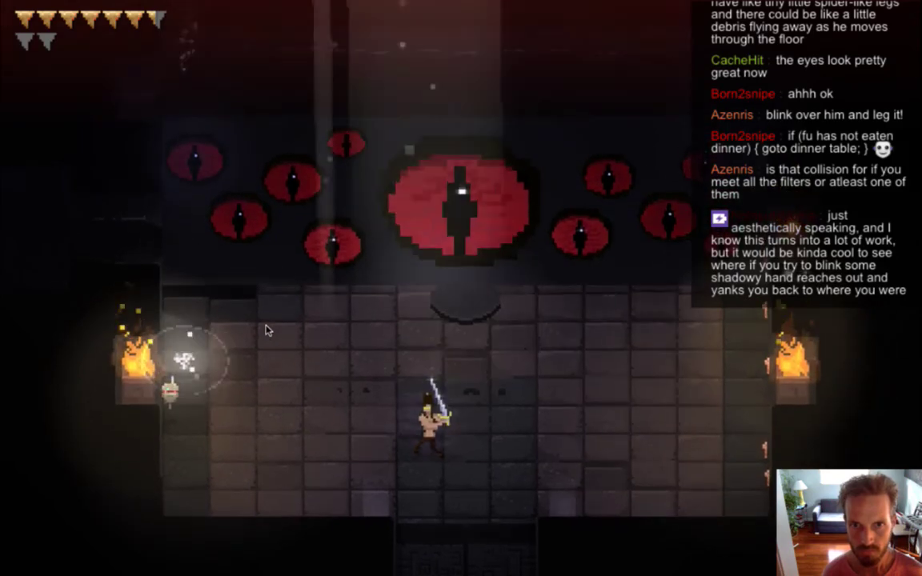
key(a)
key(s)
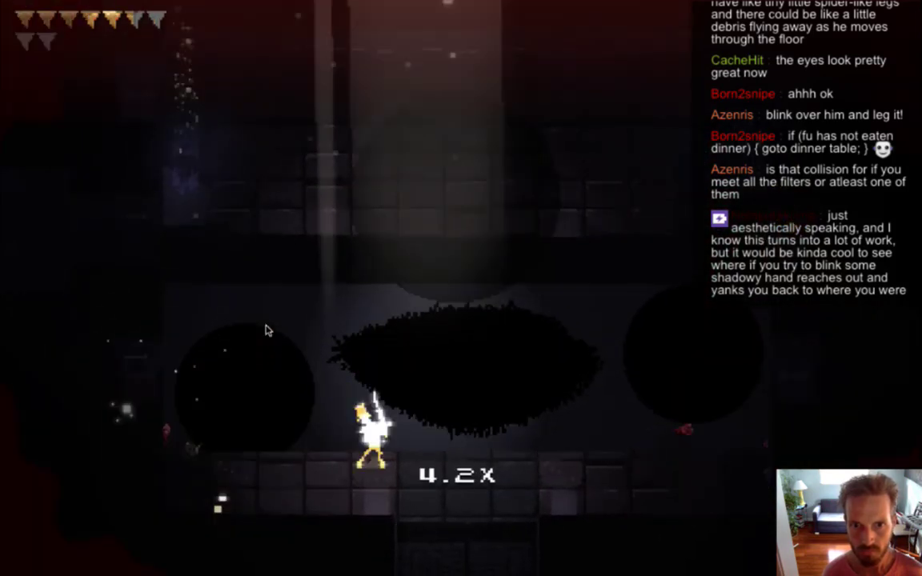
key(a)
key(j)
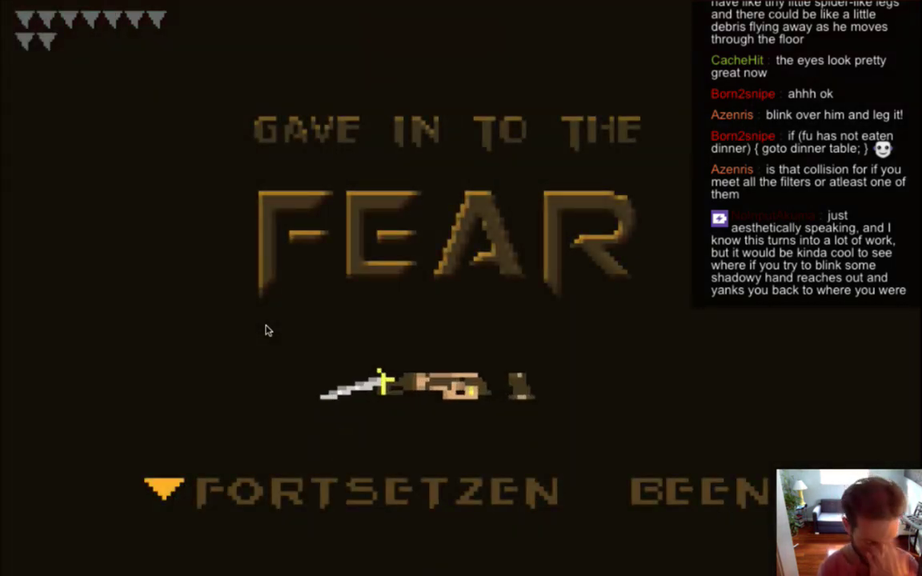
Continue from the death screen and keep the hero under the Fear wall until it crushes him at the room's lower edge.
key(Return)
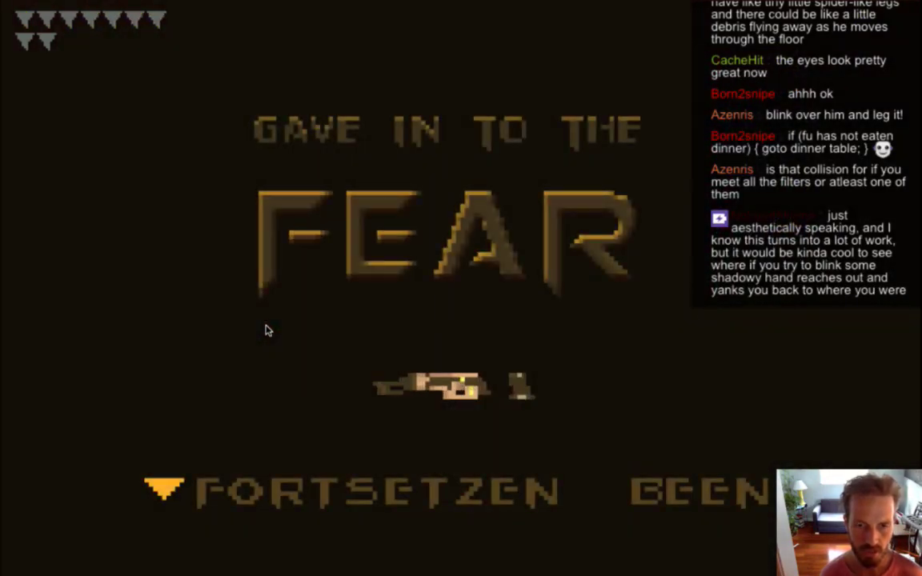
key(Return)
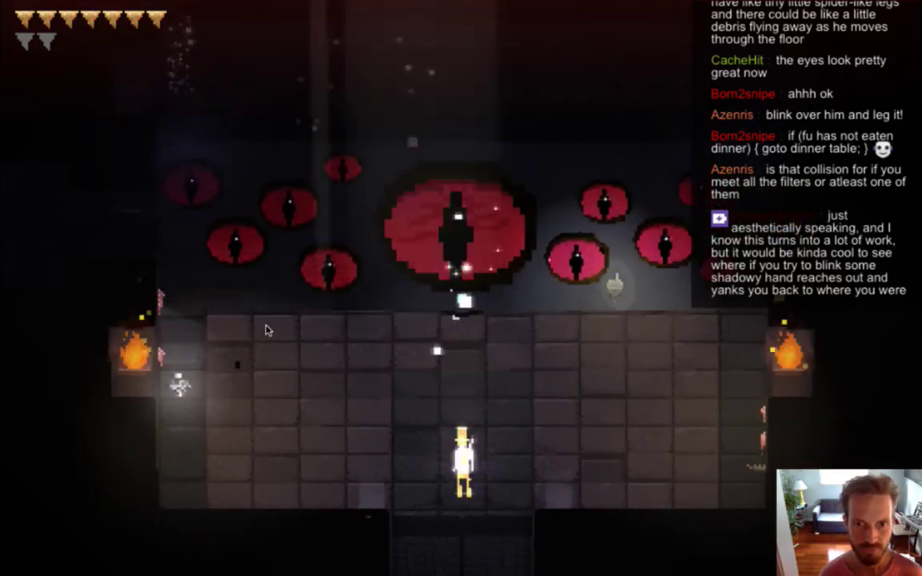
key(d)
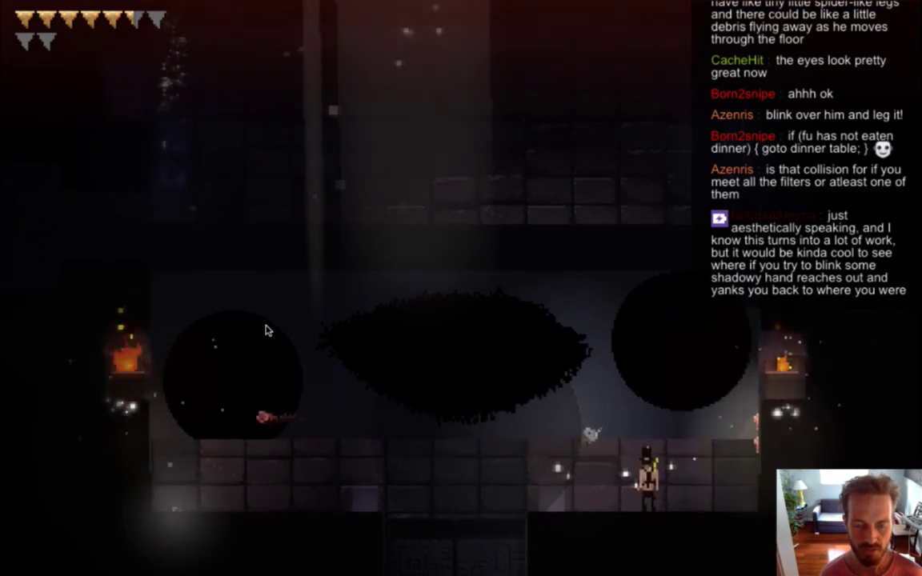
key(e)
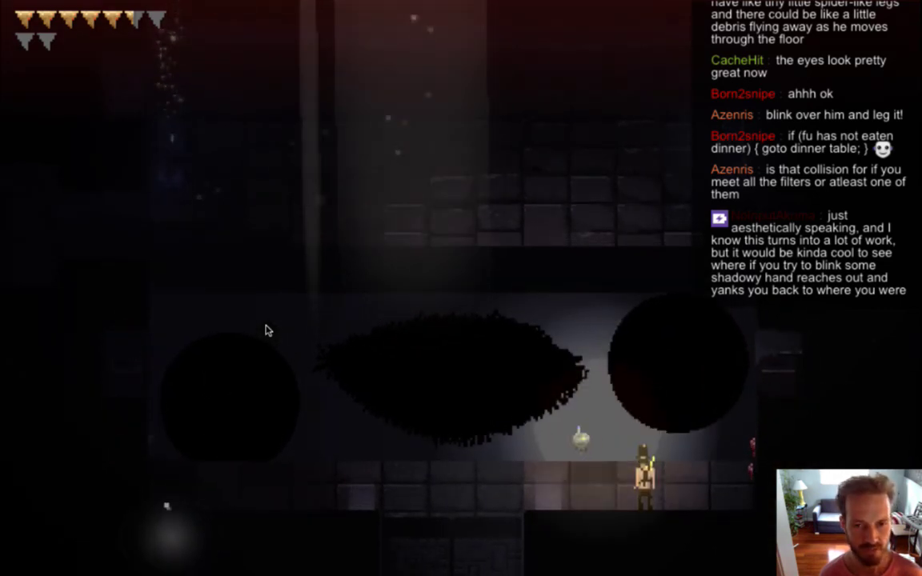
key(a)
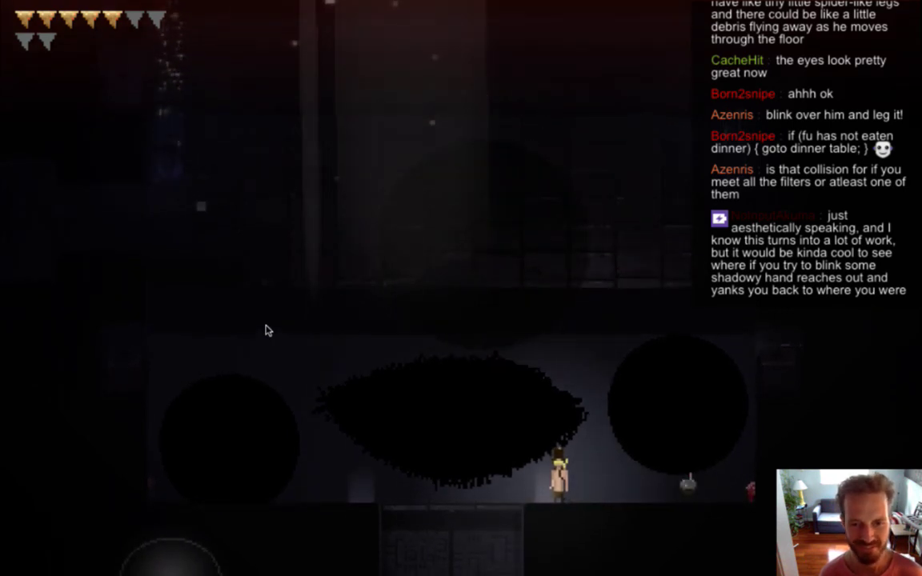
key(e)
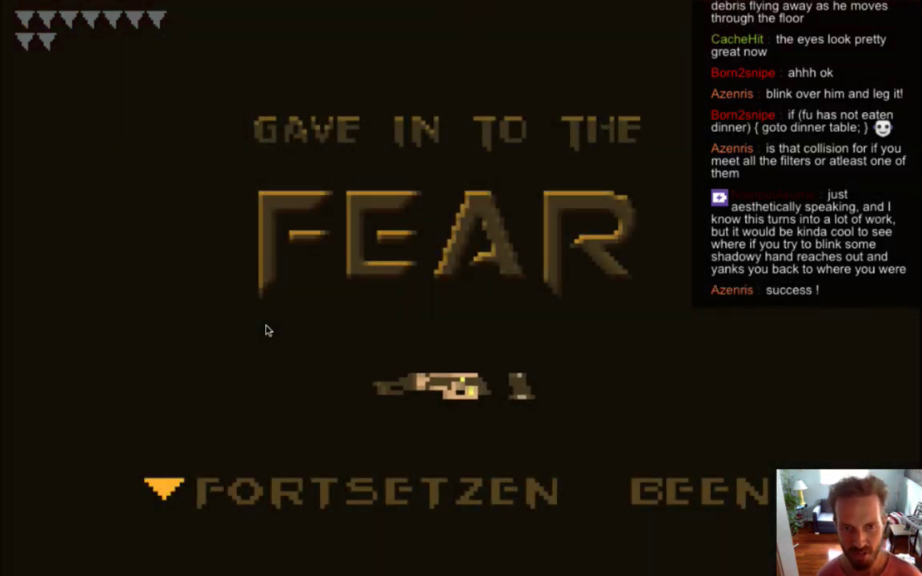
key(super+q)
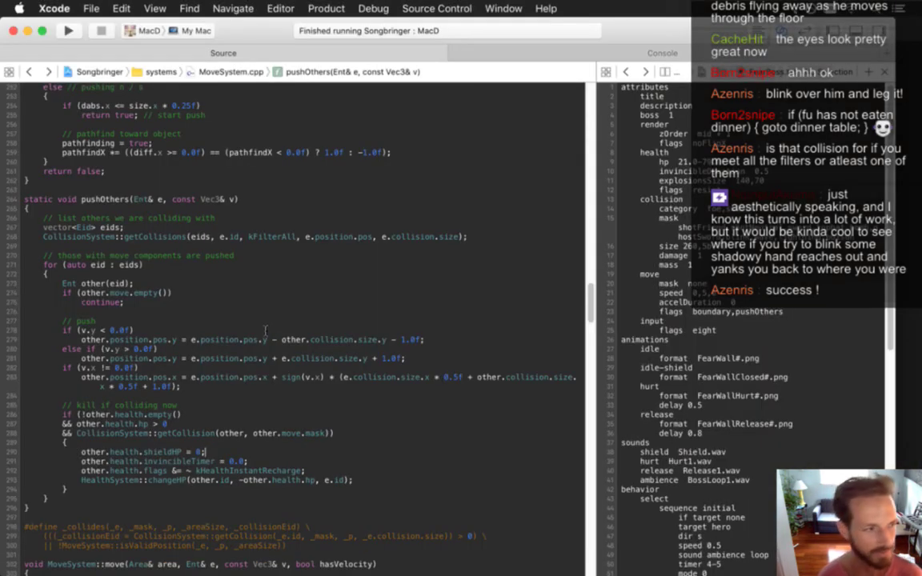
Switch to Photoshop and fill the grey wall area on Layer 1 with near-black #060102 sampled from the artwork.
key(super+Tab)
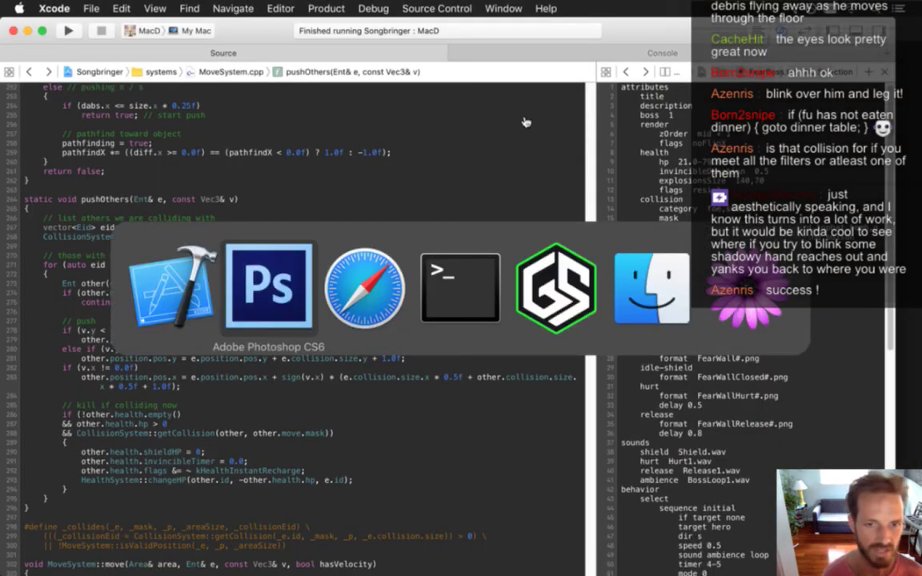
click(290, 316)
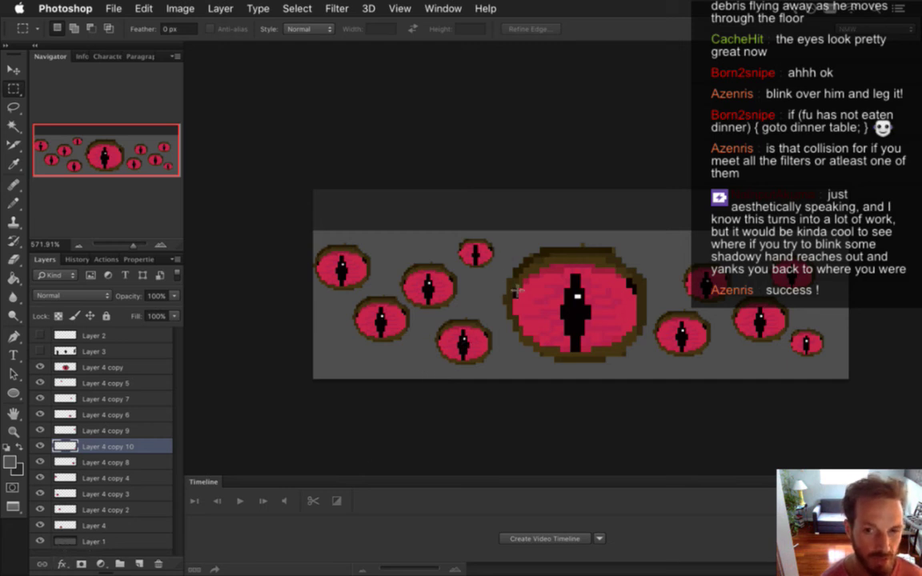
click(66, 543)
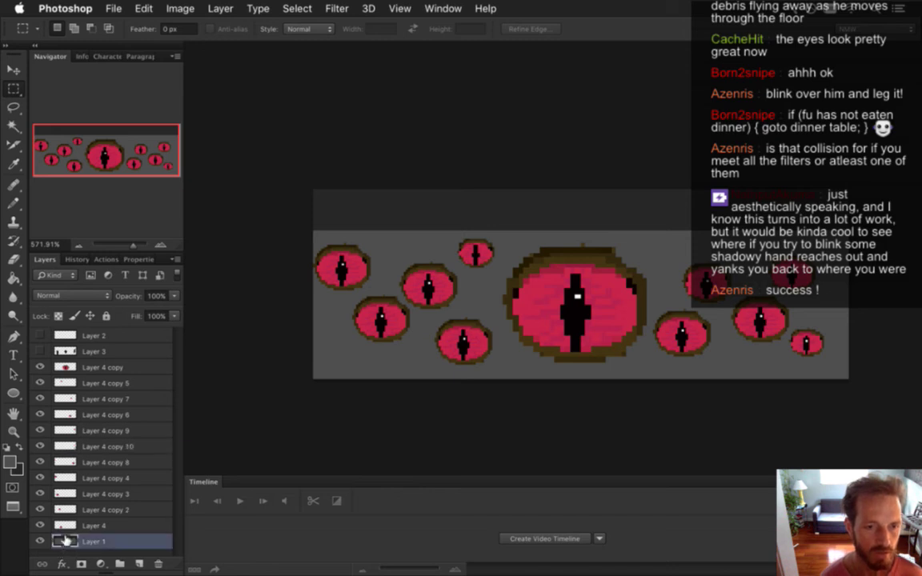
drag(408, 346, 442, 346)
key(i)
key(g)
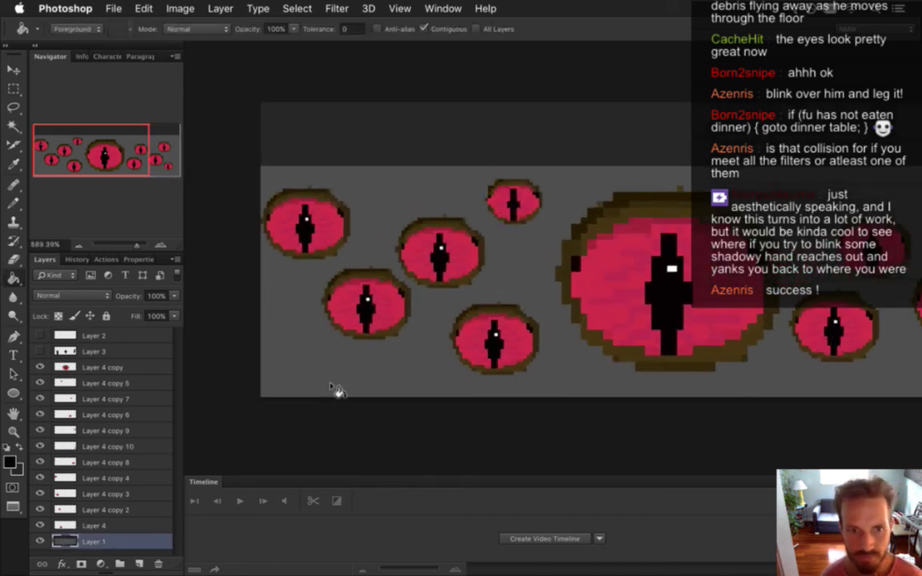
click(339, 391)
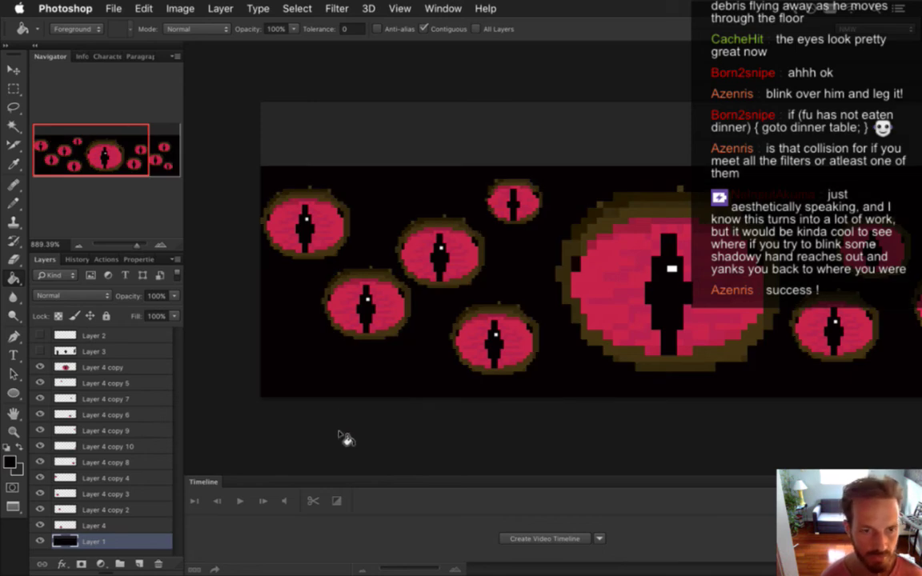
Export the near-black wall for web as FearWall0.png in the Backgrounds folder, replacing the existing file.
key(super+alt+shift+s)
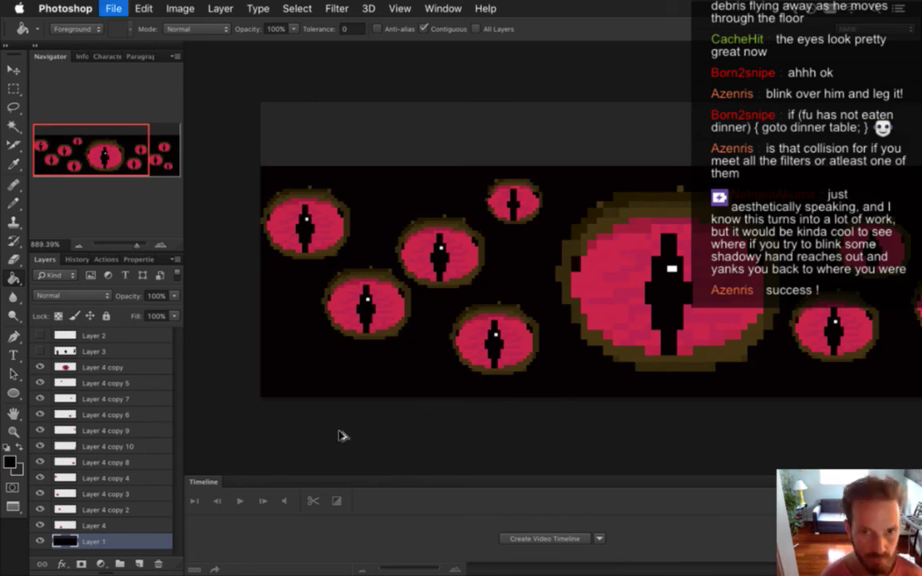
key(Return)
key(Right)
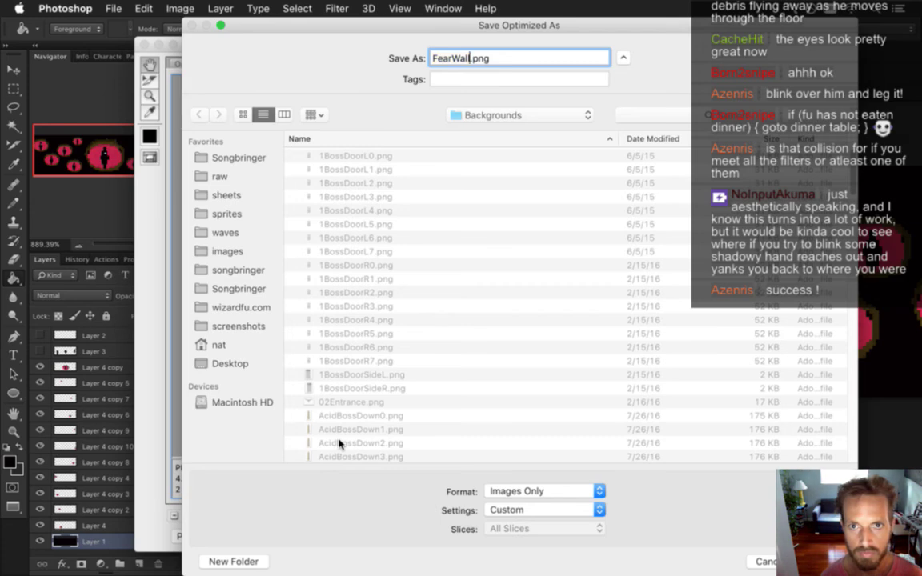
text(0)
key(Return)
key(Return)
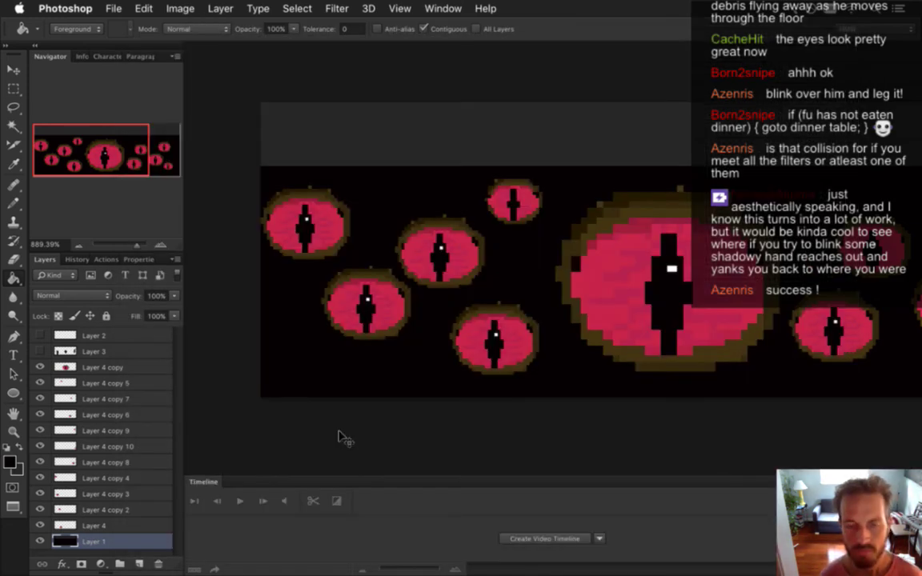
Switch to Xcode, run Songbringer, and move the hero around with sword swings to check the black Fear wall in the room.
key(super+Tab)
key(super+r)
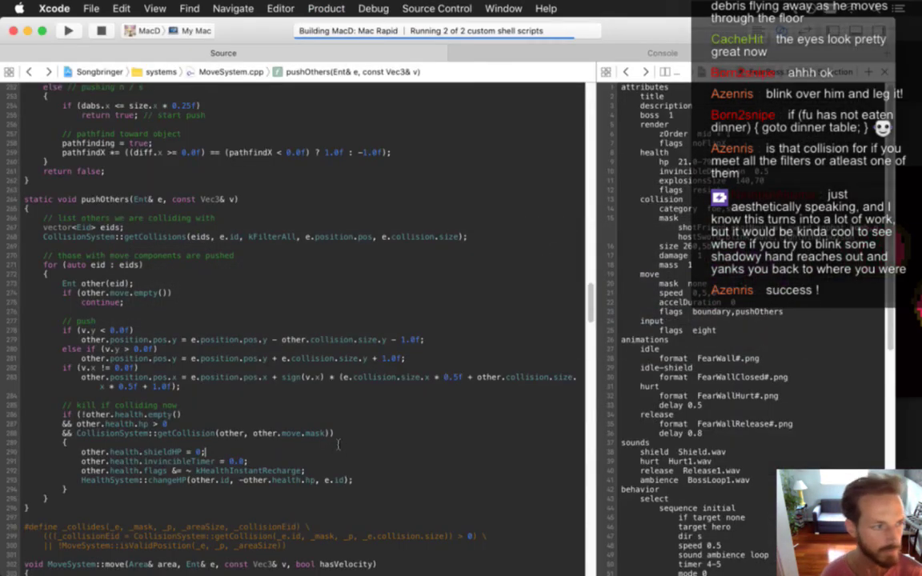
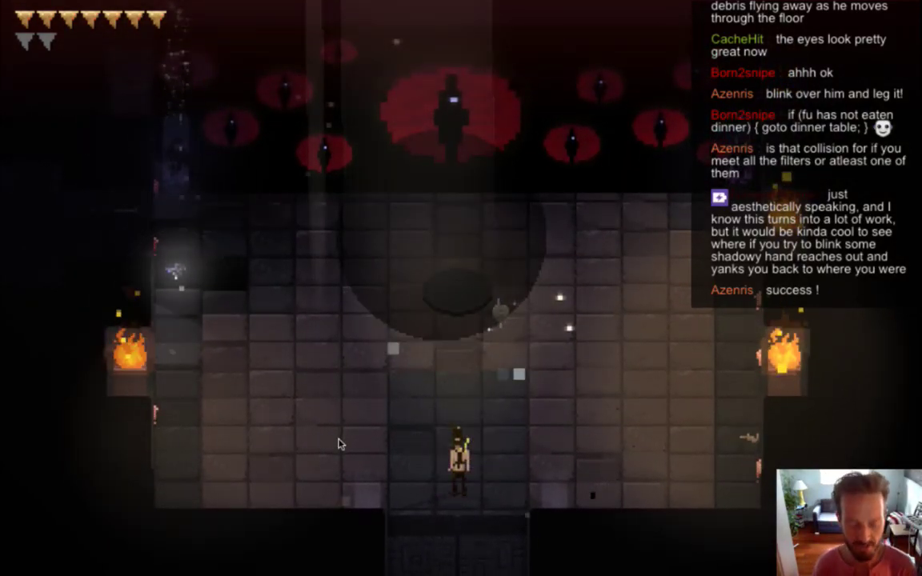
key(w)
key(d)
key(space)
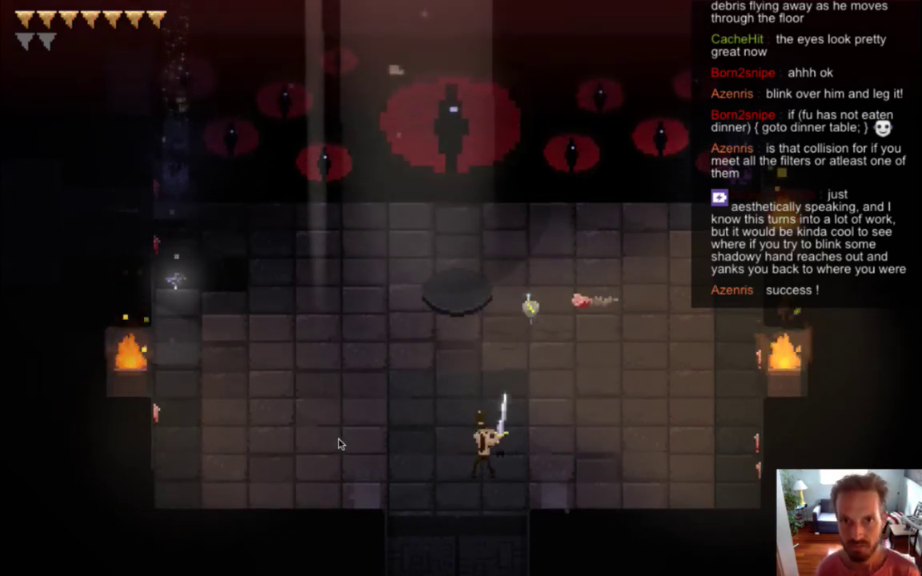
key(w)
key(d)
key(s)
key(a)
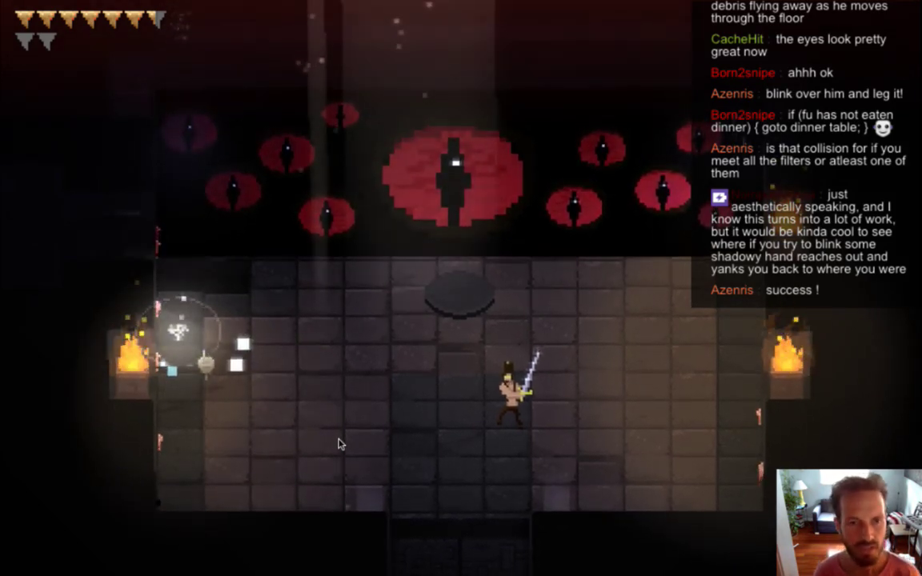
key(super+q)
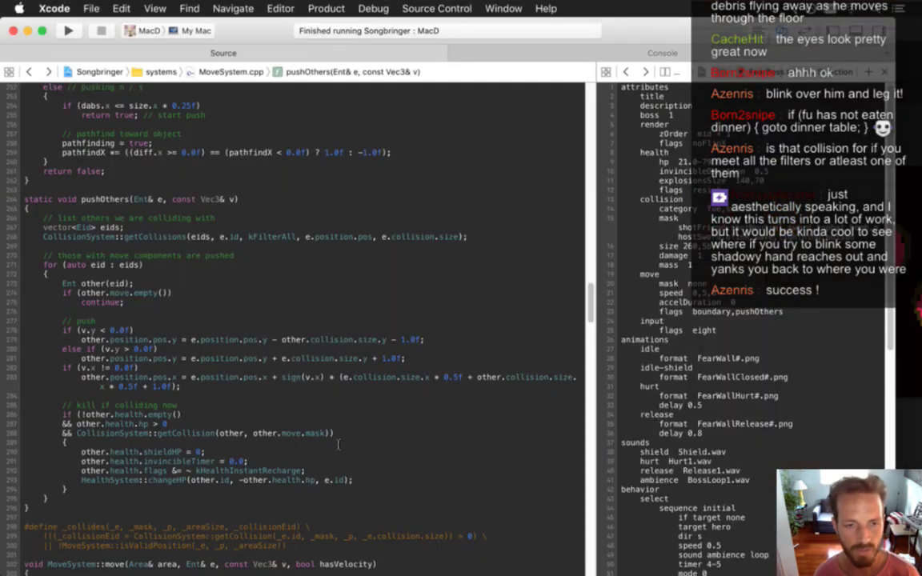
Back in Photoshop, set the foreground color to dark red #250200 and fill Layer 1's wall area with it.
key(super+Tab)
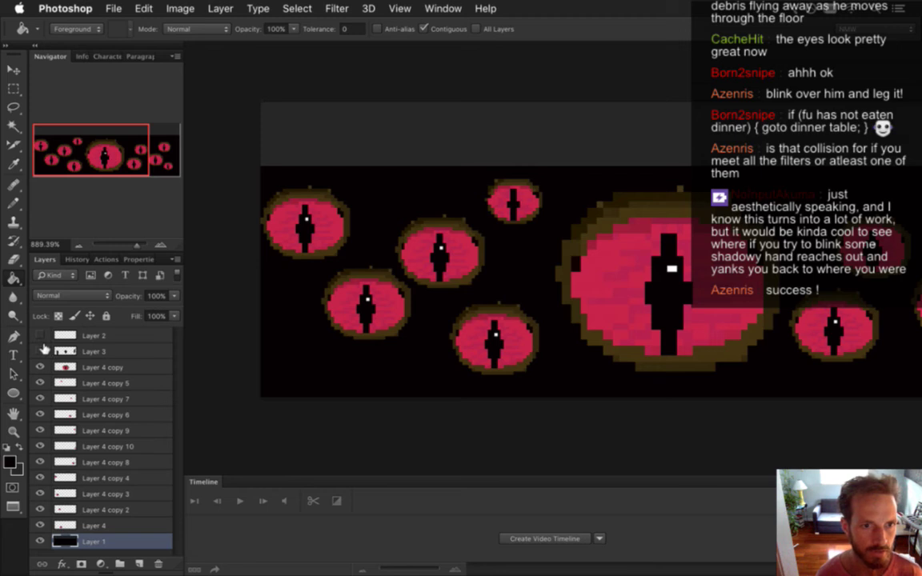
click(10, 461)
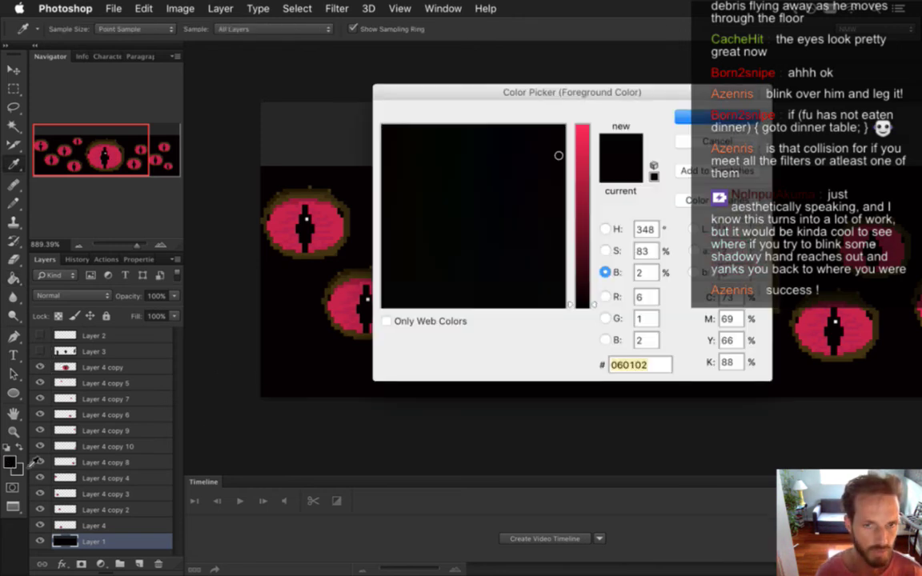
click(608, 229)
drag(587, 298, 584, 309)
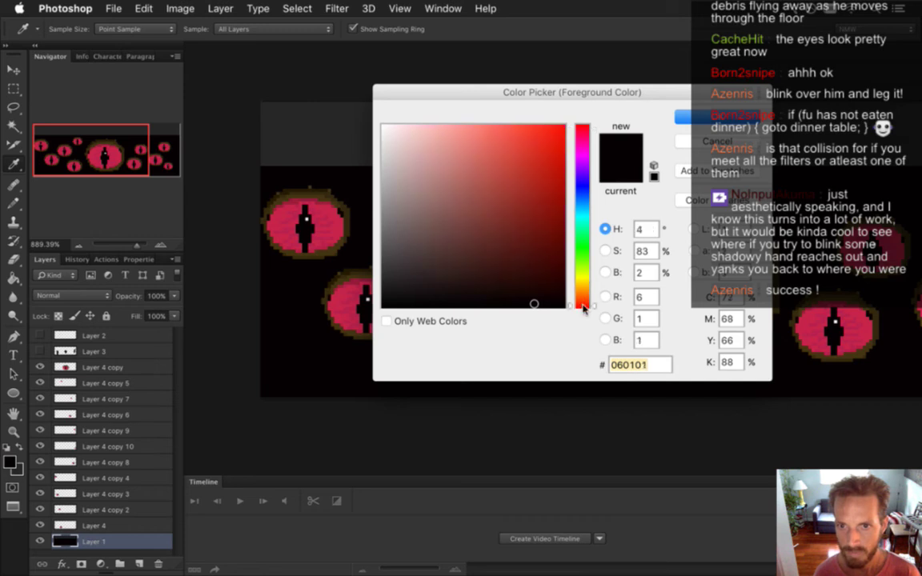
click(605, 251)
drag(582, 156, 582, 95)
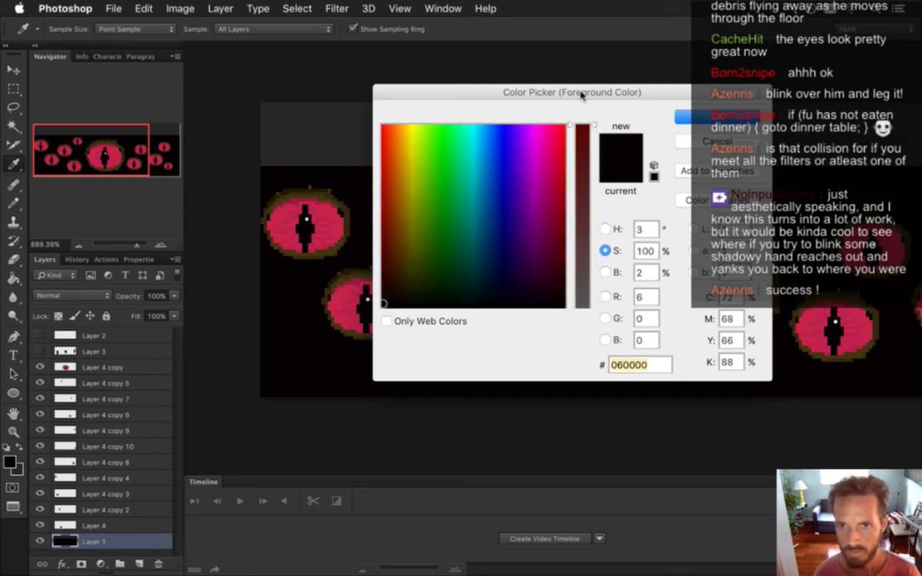
click(606, 273)
drag(590, 305, 589, 282)
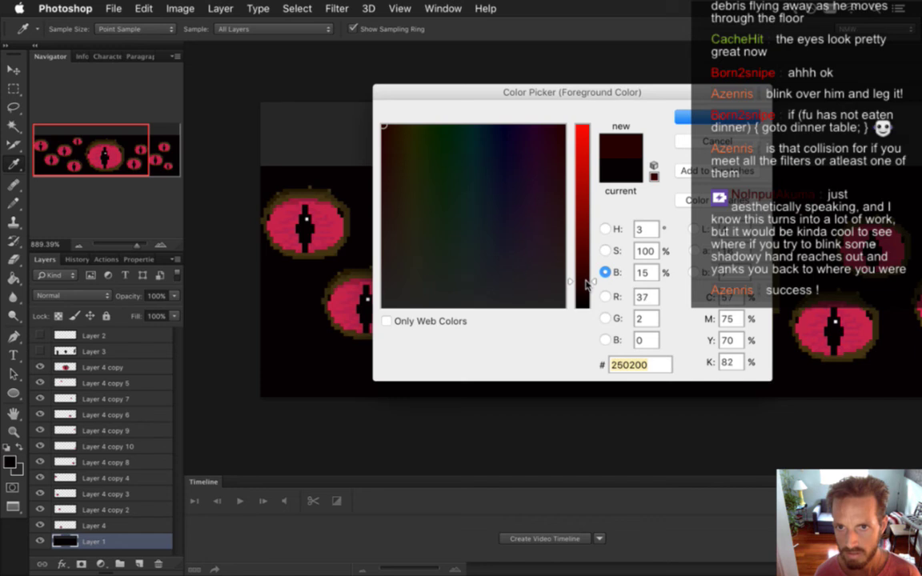
key(Return)
key(g)
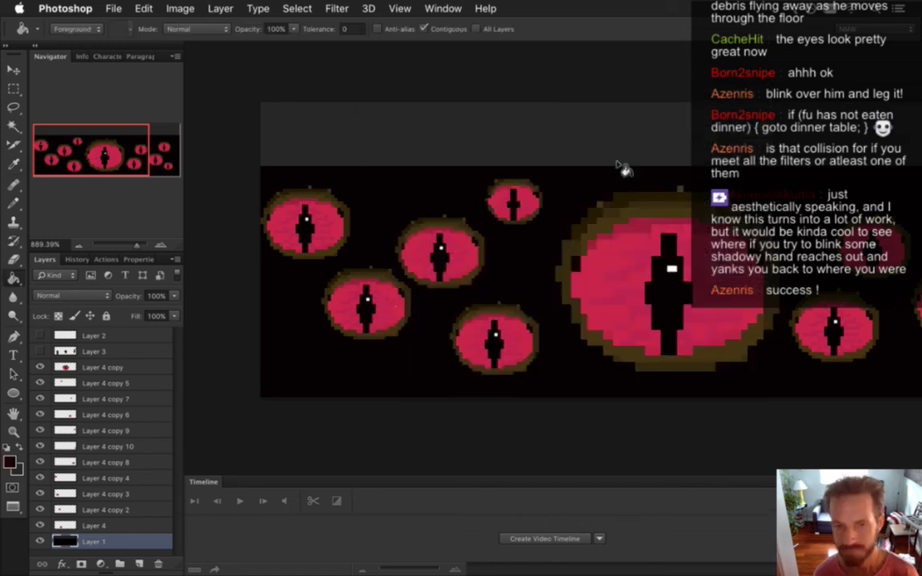
click(387, 363)
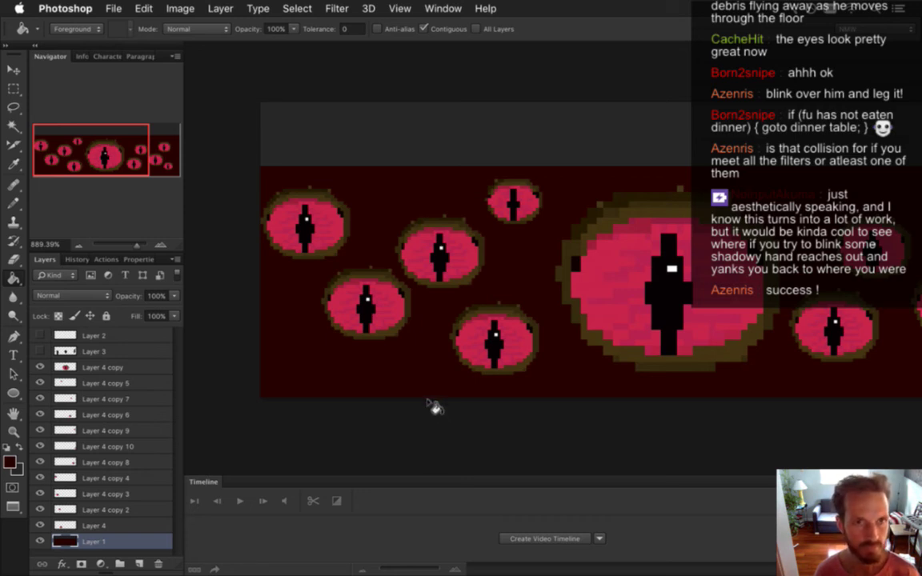
Export the dark red wall for web as a PNG-24, replacing FearWall0.png.
key(super+alt+shift+s)
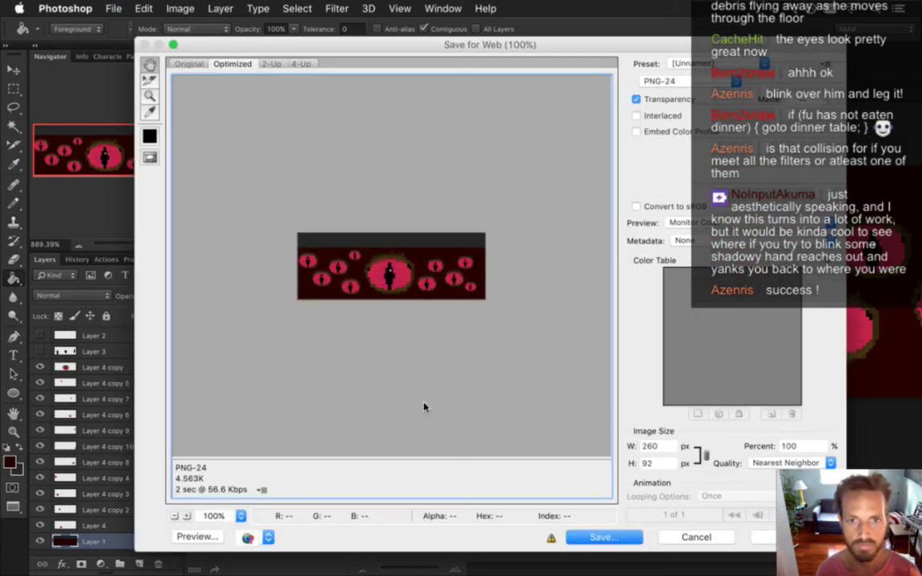
key(Return)
text(0.png)
key(Return)
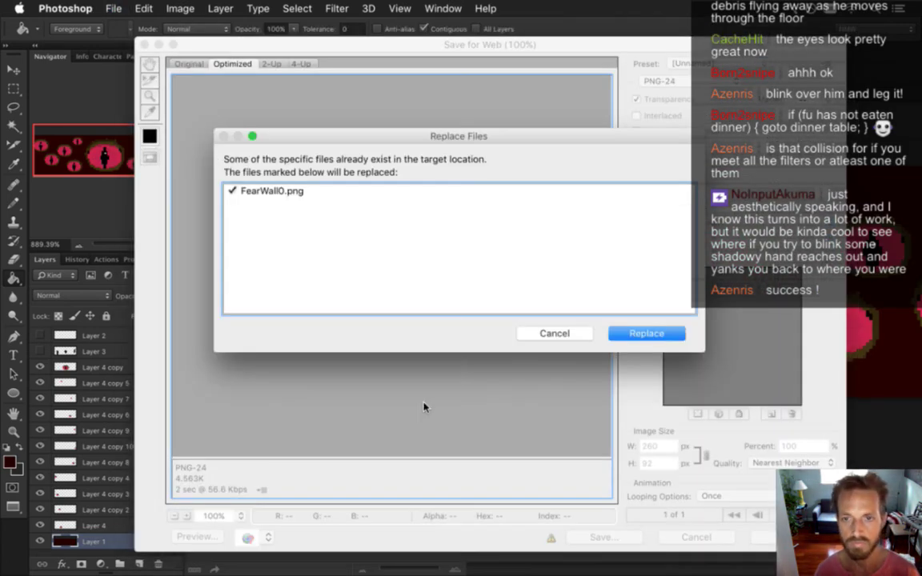
key(Return)
Run Songbringer from Xcode and swing the sword while moving the hero up from the room's lower edge.
key(super+Tab)
key(super+r)
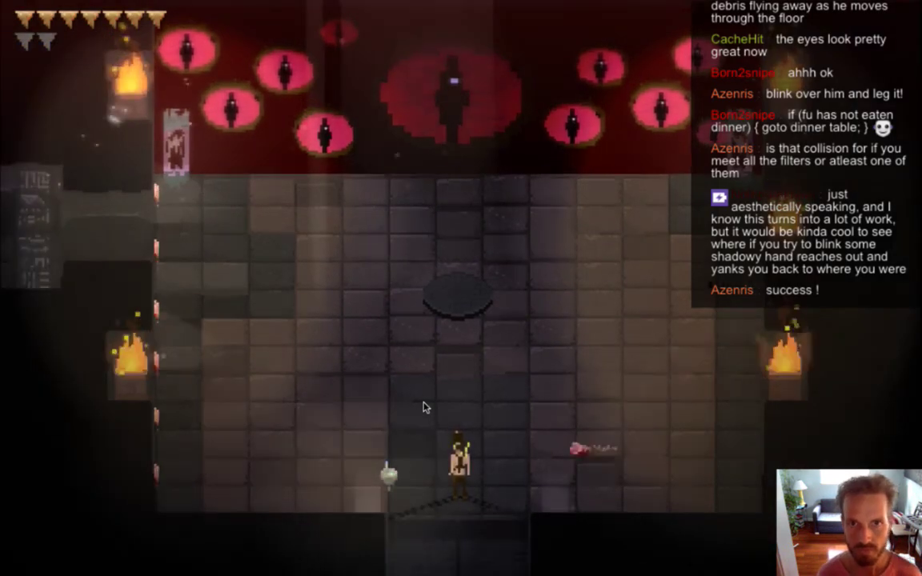
key(Right)
key(space)
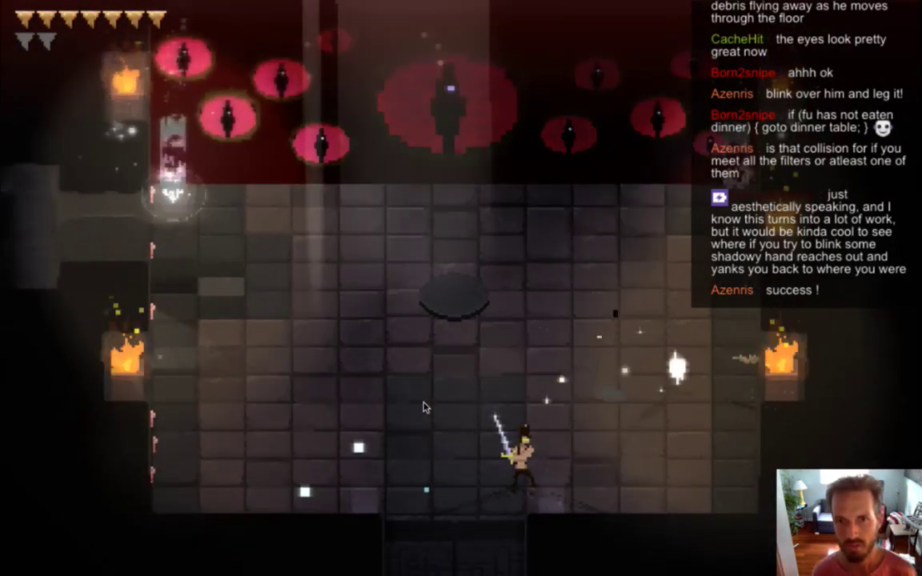
key(Left)
key(Up)
key(Right)
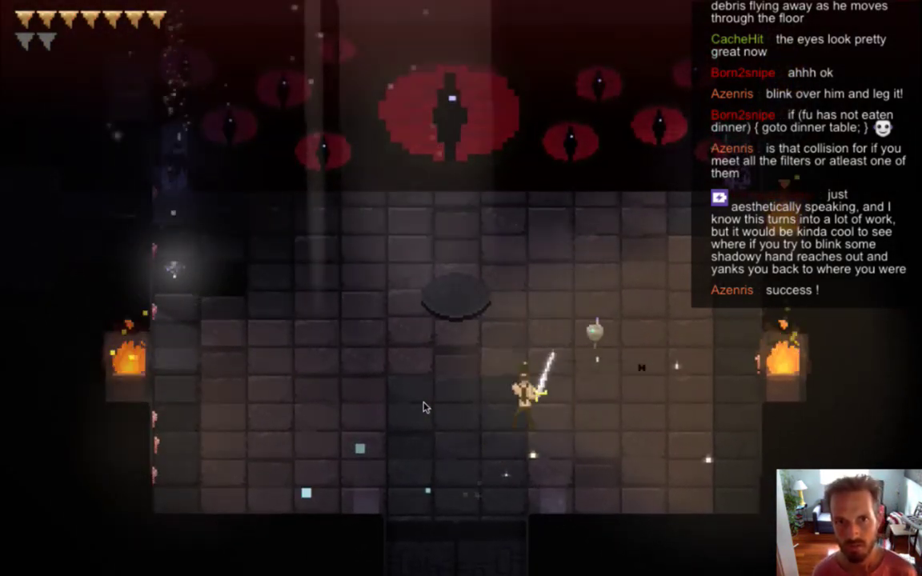
Move the hero past the central floor disc up to the Fear wall to inspect its dark red background close up.
key(Left)
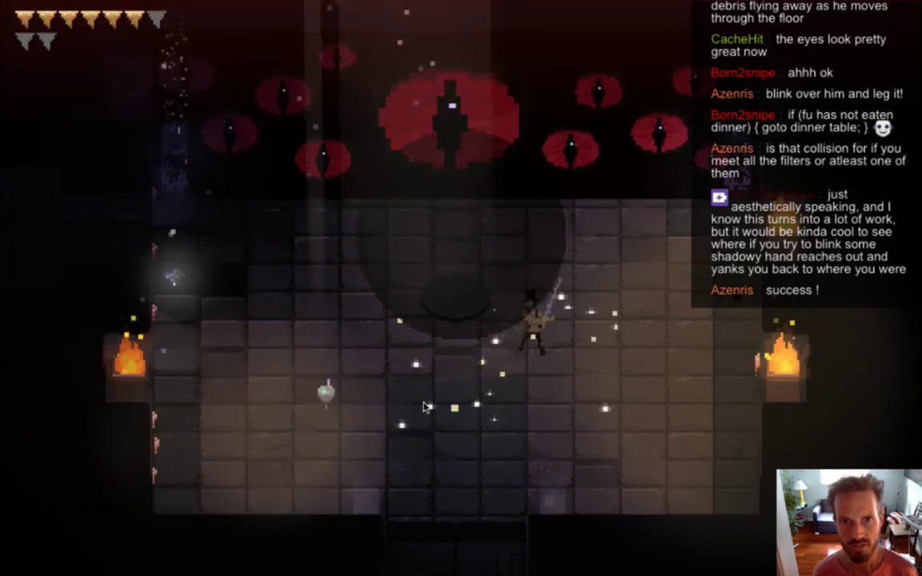
key(Left)
key(Right)
key(Up)
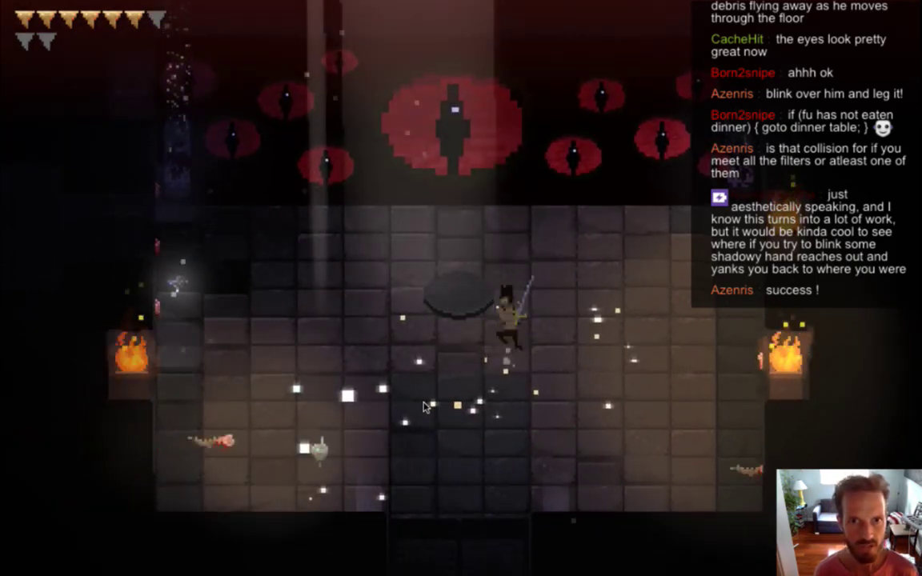
key(Left)
key(Up)
key(Up)
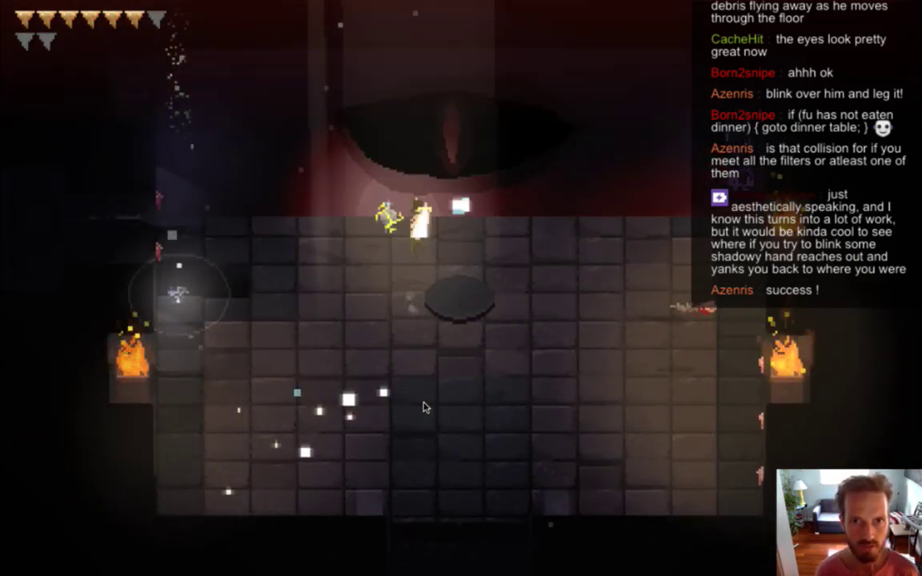
Move the hero around in front of the Fear wall and its central disc to examine the dark background, then quit the game.
key(Down)
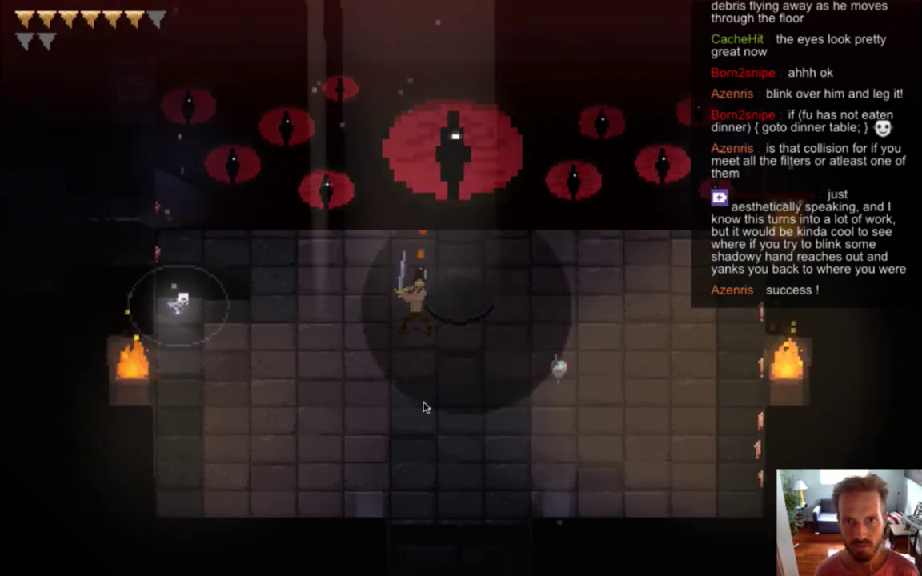
key(Up)
key(Left)
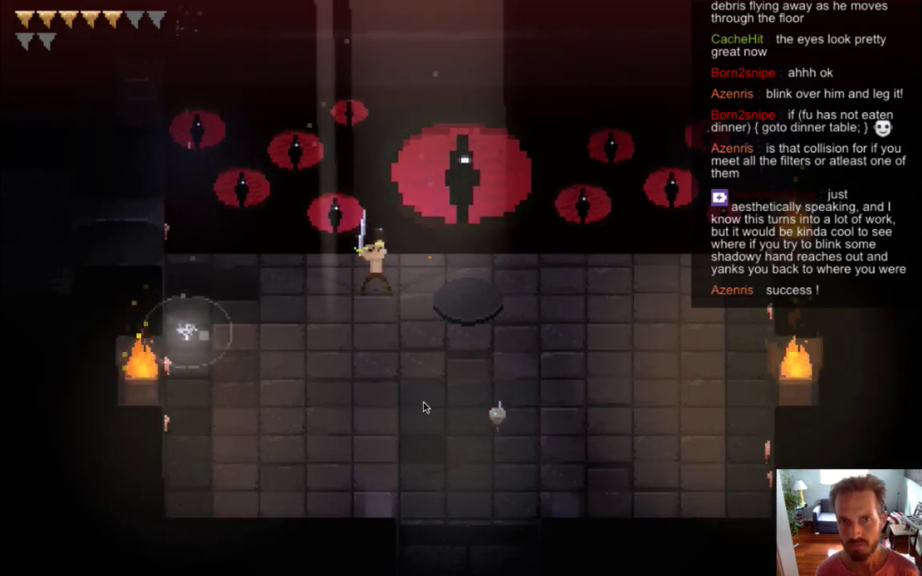
key(s)
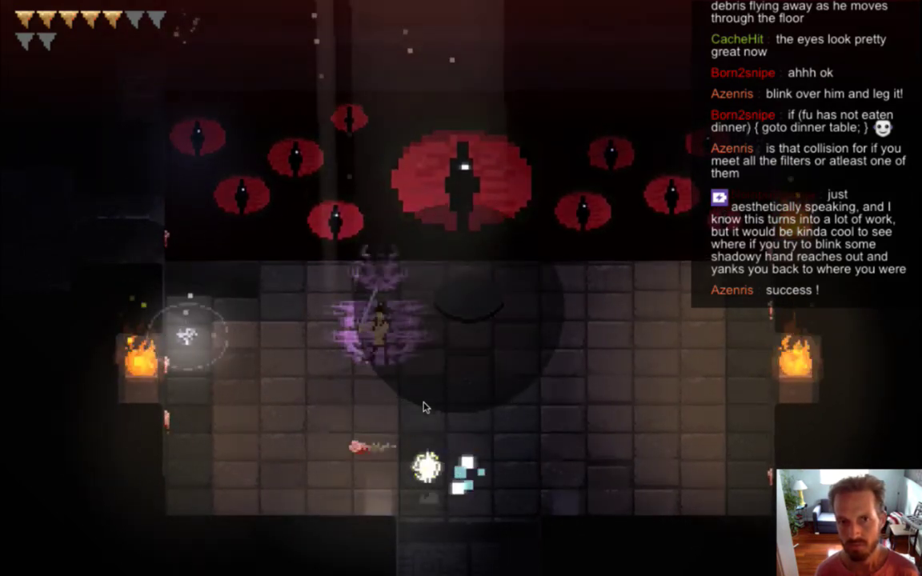
key(a)
key(w)
key(s)
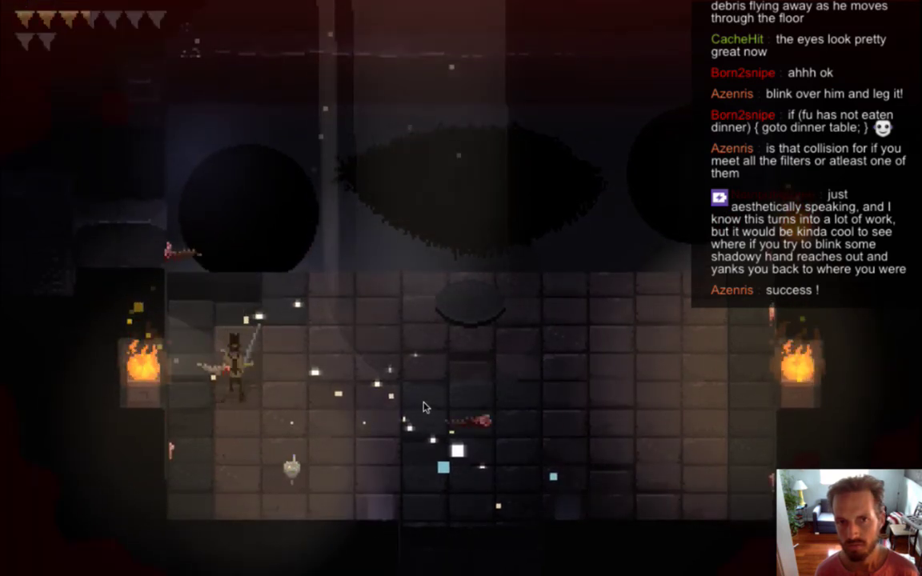
key(d)
key(s)
key(w)
key(d)
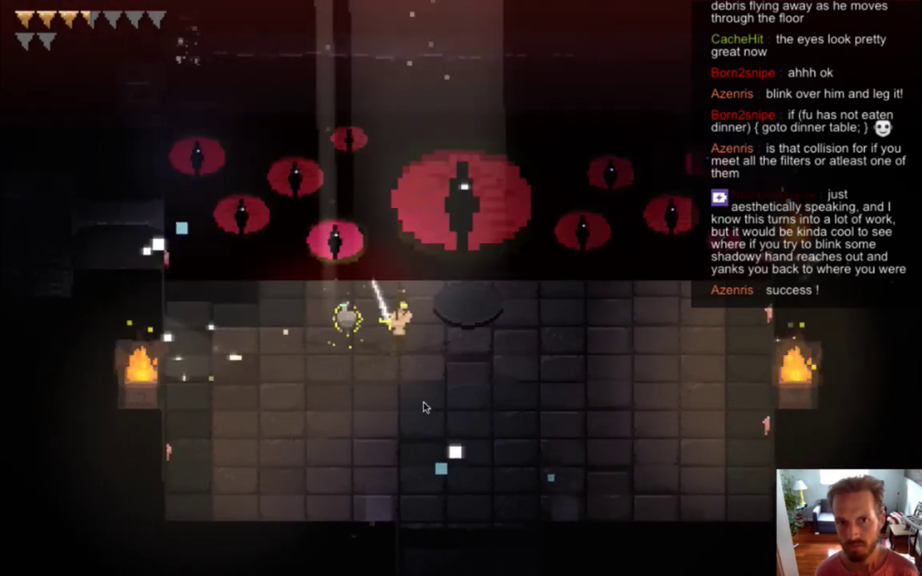
key(s)
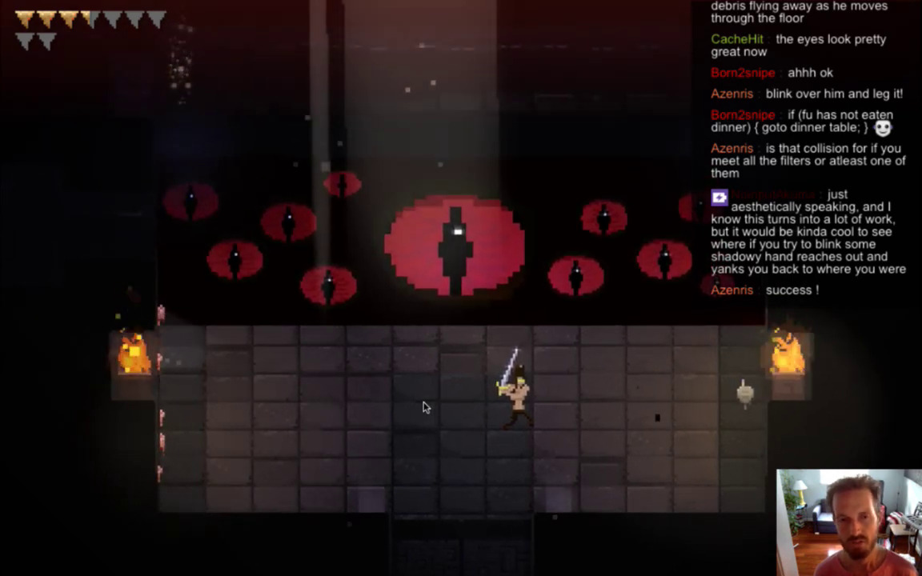
key(super+q)
Back in Photoshop, set the foreground color to desaturated dark red #271514 and fill Layer 1's wall area with it.
key(super+Tab)
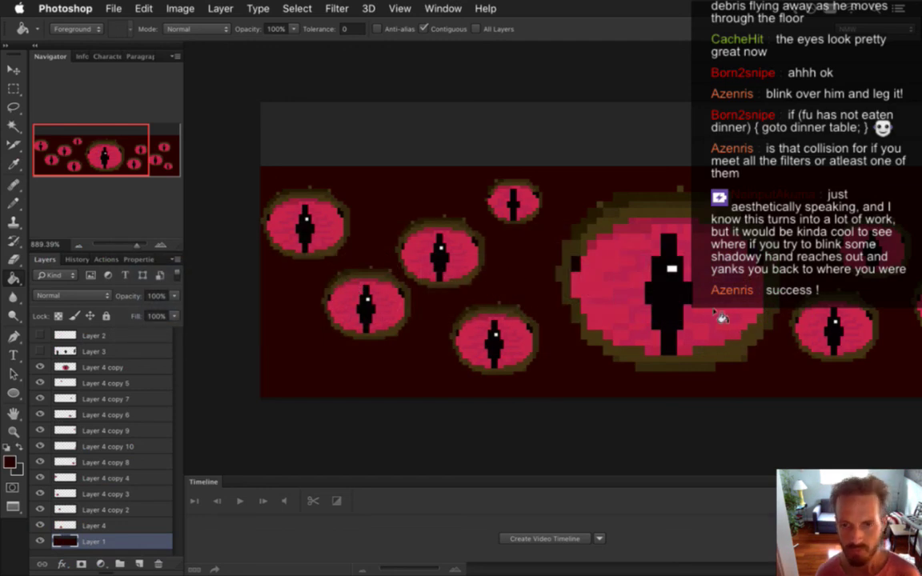
alt+click(629, 278)
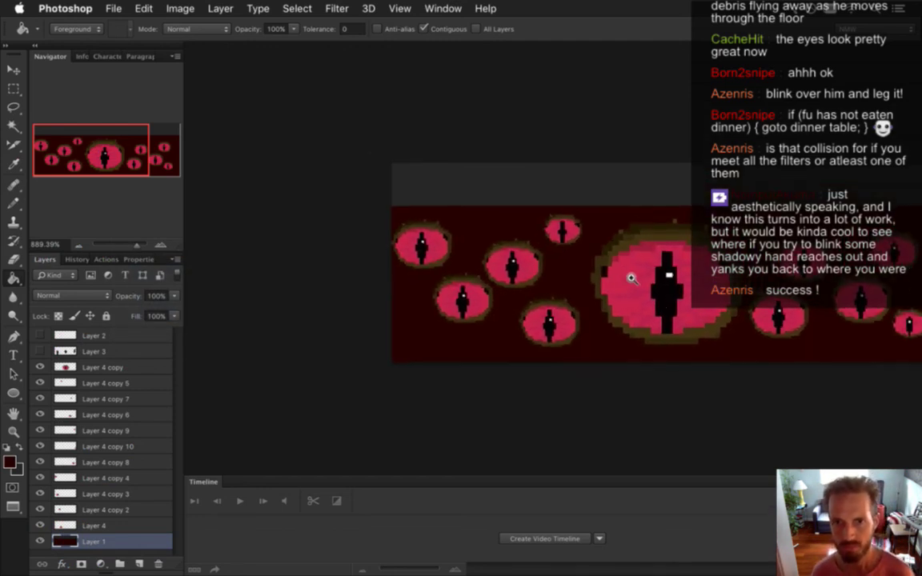
drag(670, 278, 582, 278)
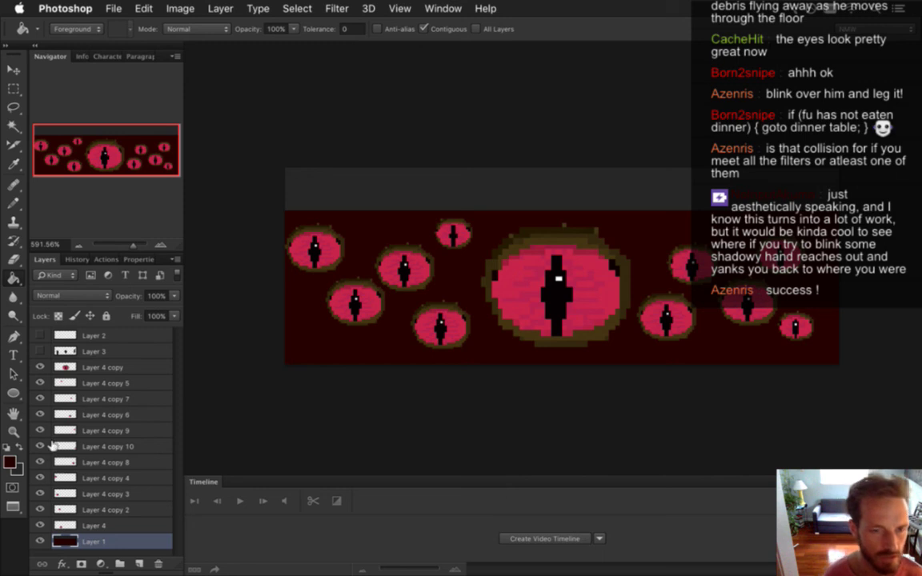
key(i)
click(10, 462)
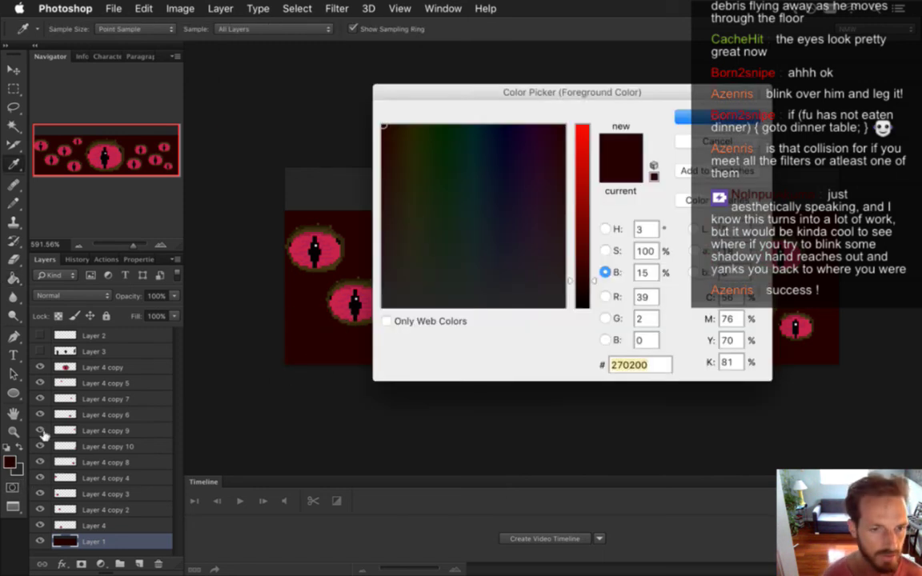
click(605, 250)
mouse_move(582, 207)
mouse_down()
mouse_move(582, 226)
mouse_move(584, 219)
mouse_up()
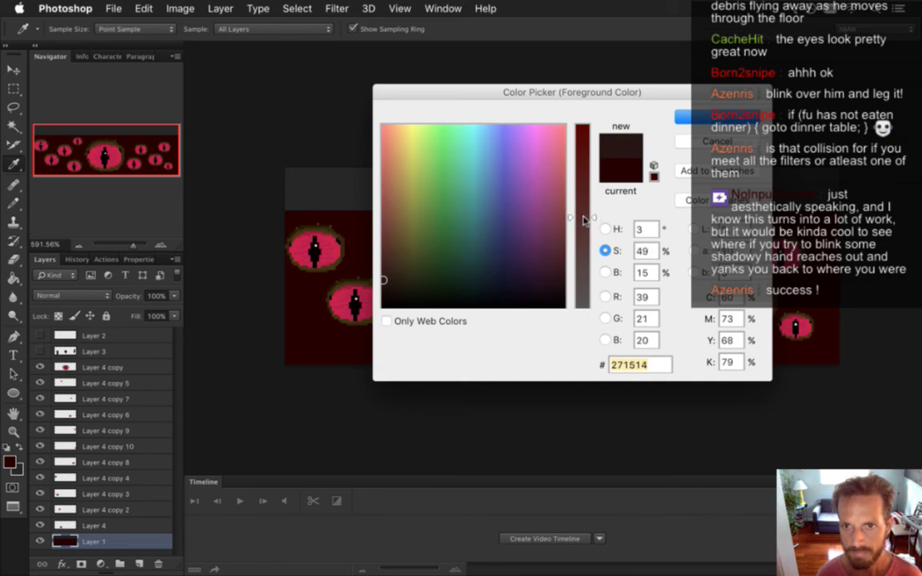
click(689, 115)
key(g)
click(365, 357)
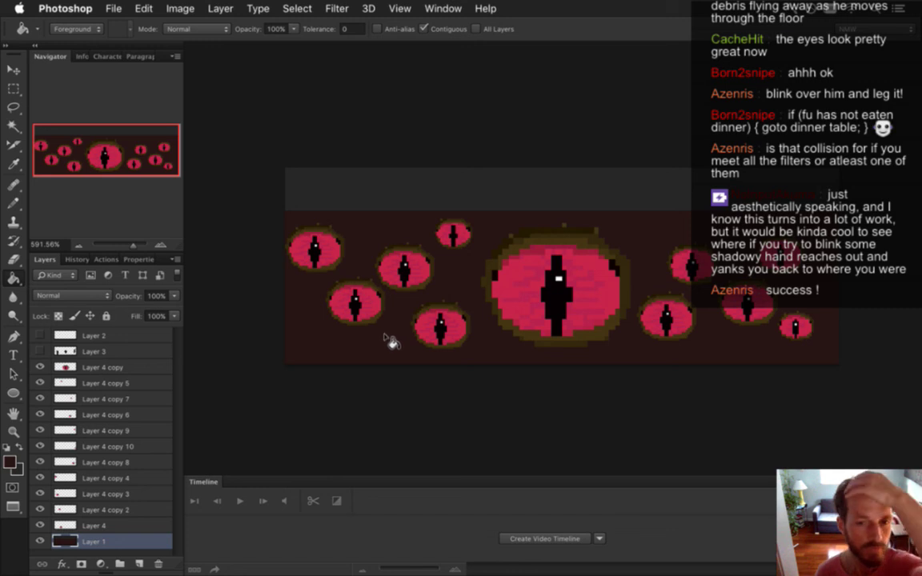
Shift the foreground color's hue to 315° for dark purple #271422 and fill Layer 1's wall area with it.
click(11, 465)
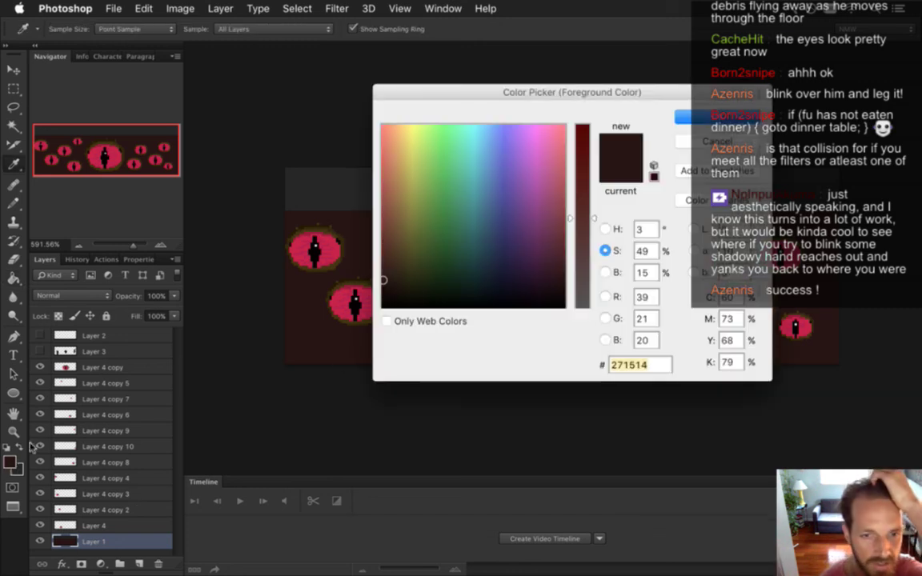
click(607, 230)
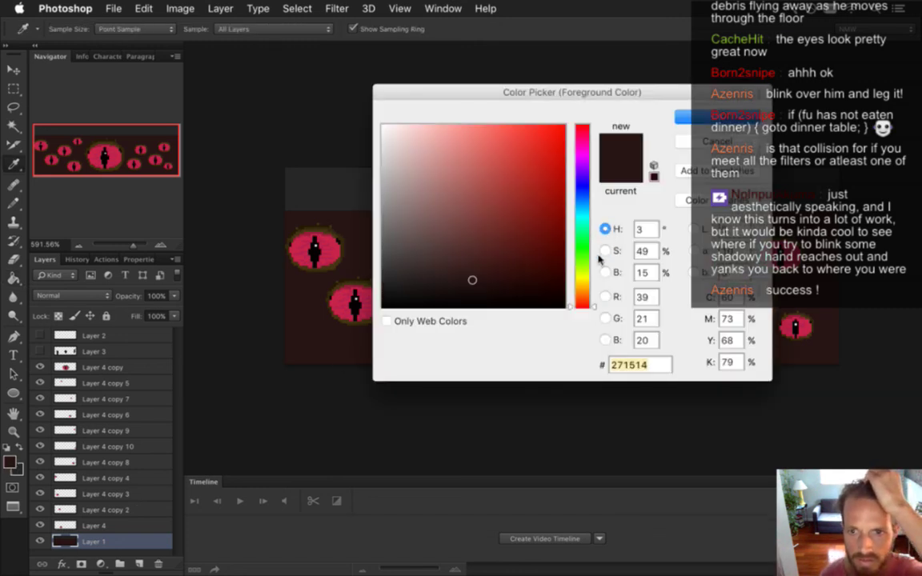
drag(588, 134, 586, 150)
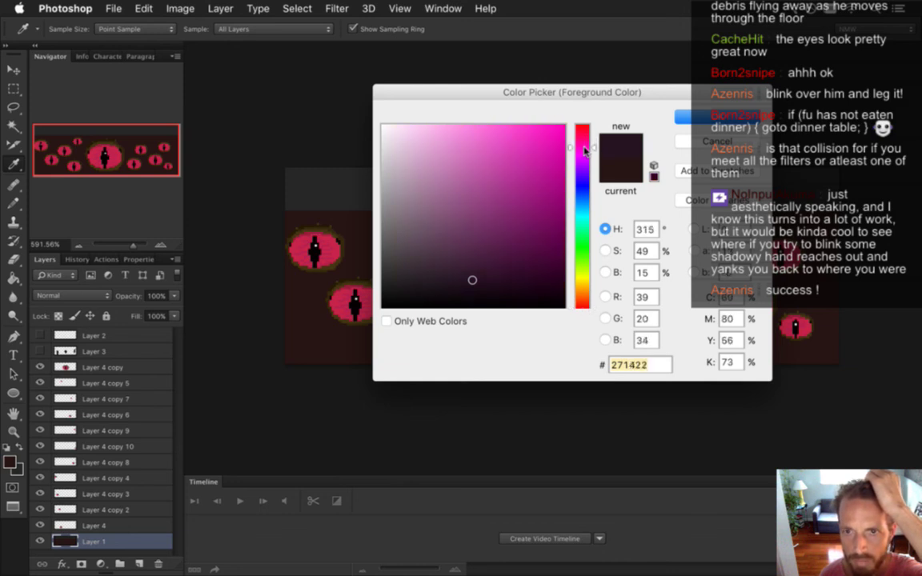
click(701, 121)
key(g)
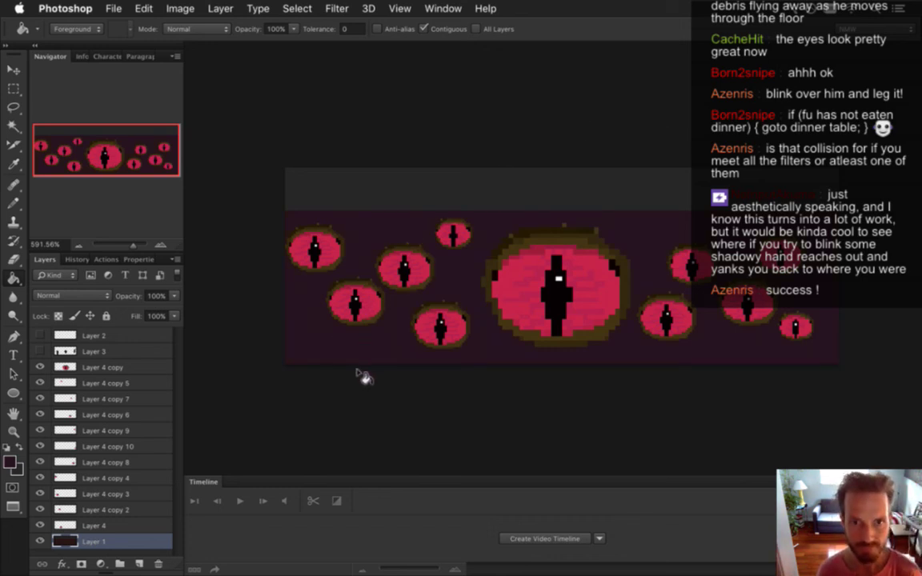
Darken and desaturate the foreground color to #180f16 and ready the Paint Bucket for the wall background.
click(11, 464)
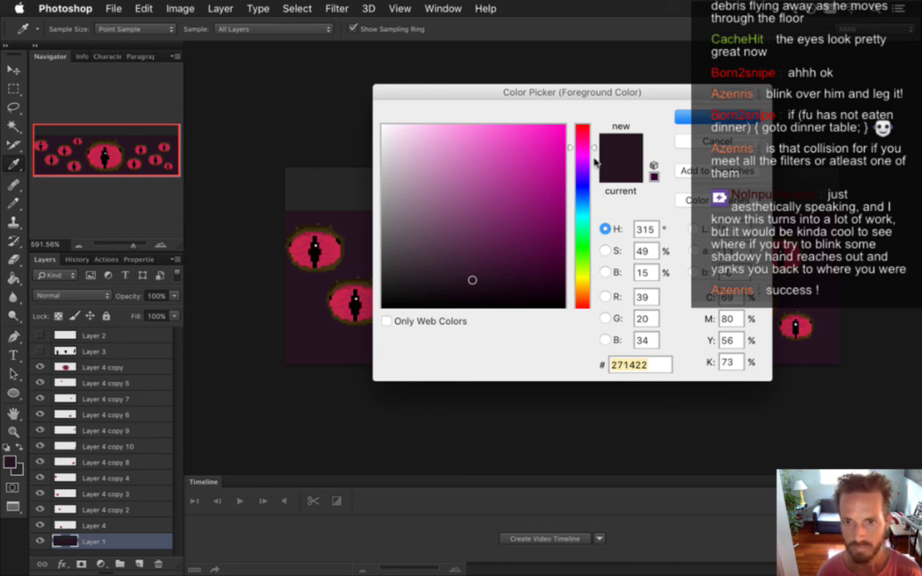
click(605, 273)
drag(583, 298, 583, 291)
click(605, 251)
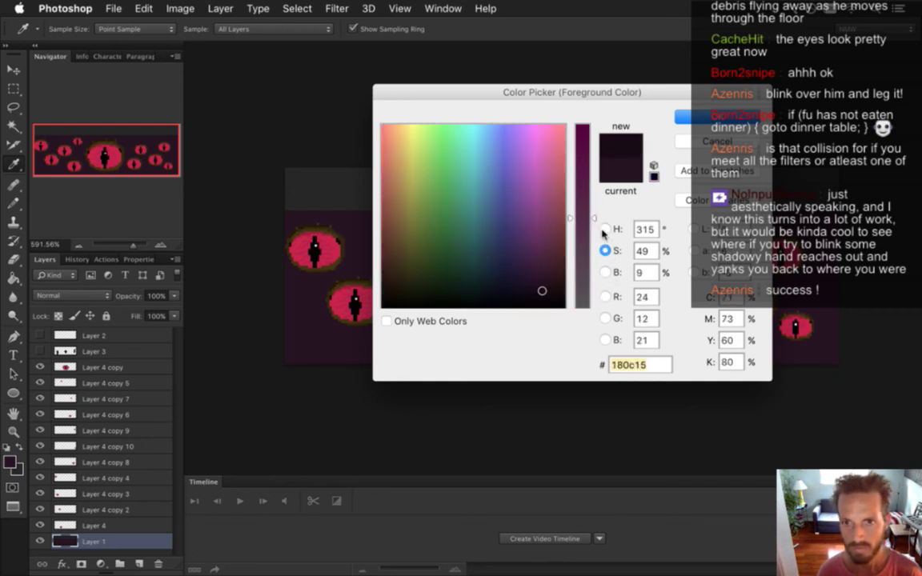
drag(587, 234, 587, 240)
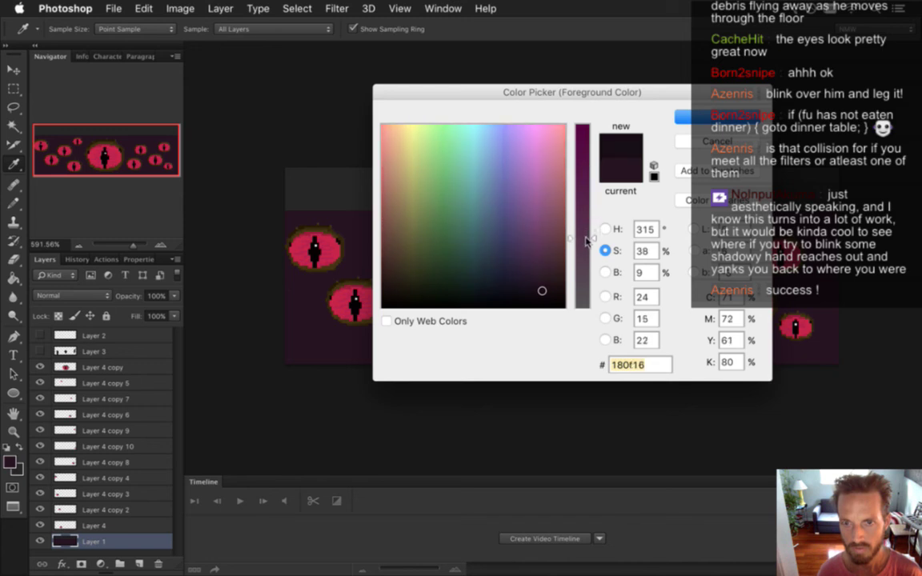
click(689, 122)
key(g)
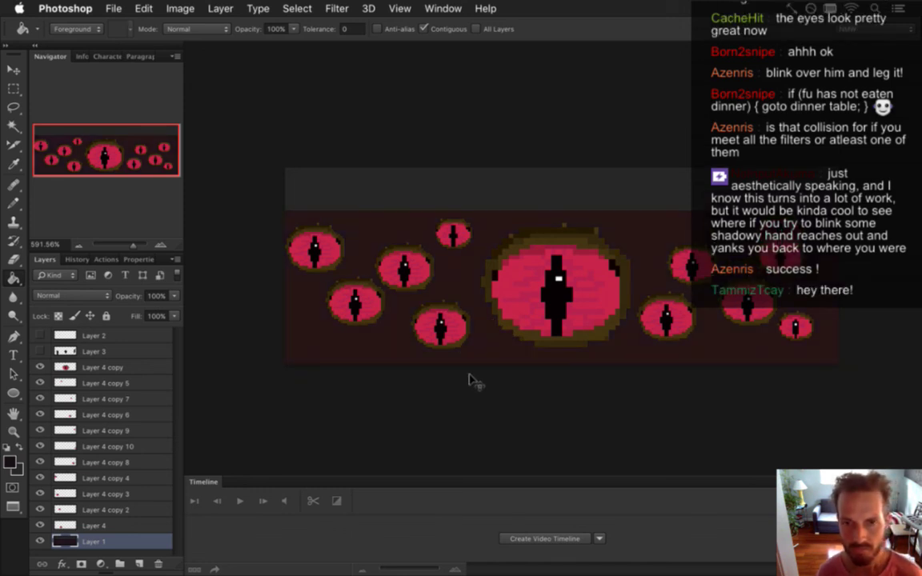
Toggle the last wall fill off and on to compare backgrounds, keep the #271514 fill, and save the document.
key(super+z)
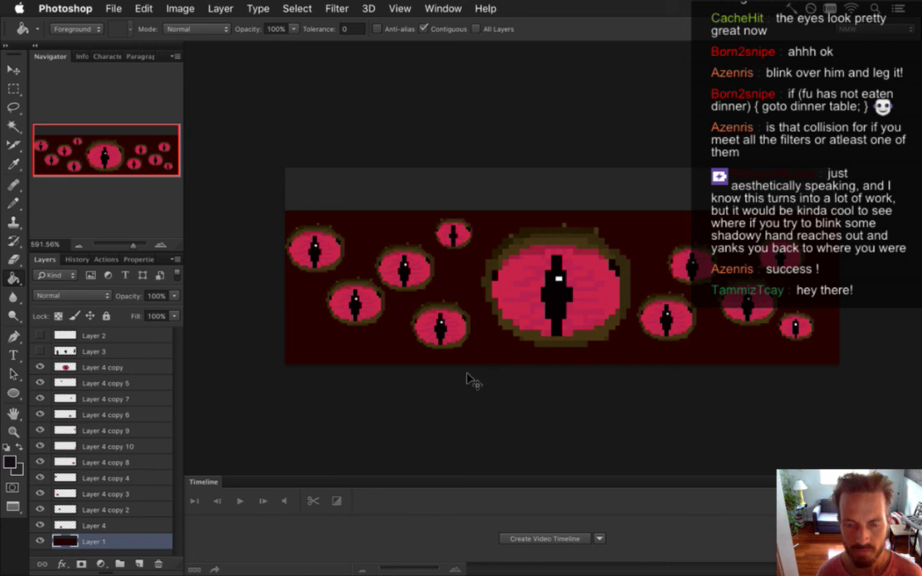
key(super+z)
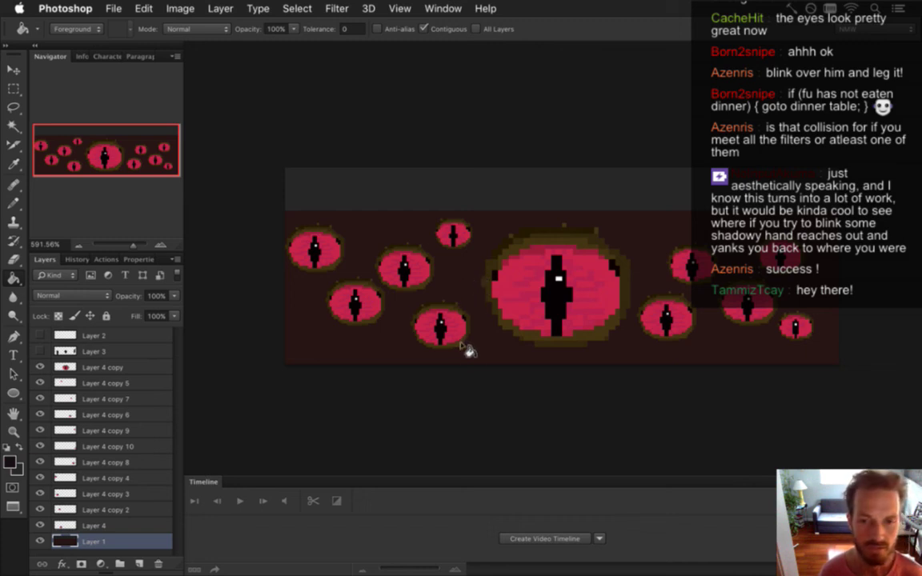
key(super+s)
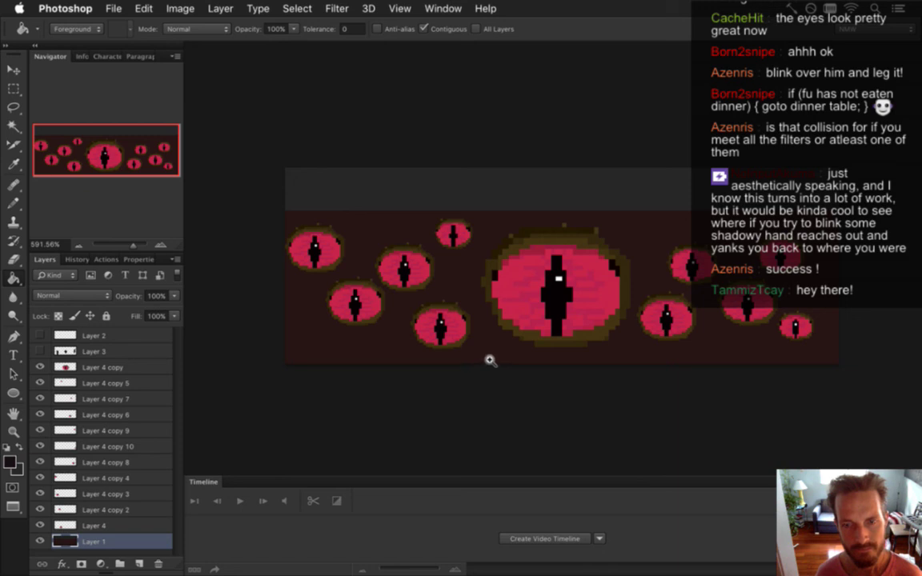
Duplicate Layer 4, hide the original, and merge the duplicate with all the Layer 4 copy eye layers.
click(95, 524)
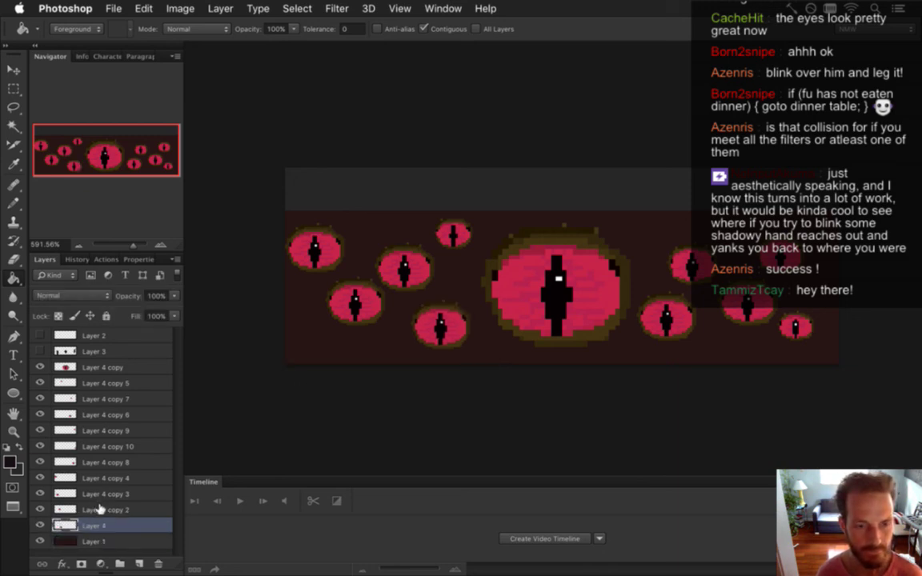
key(super+j)
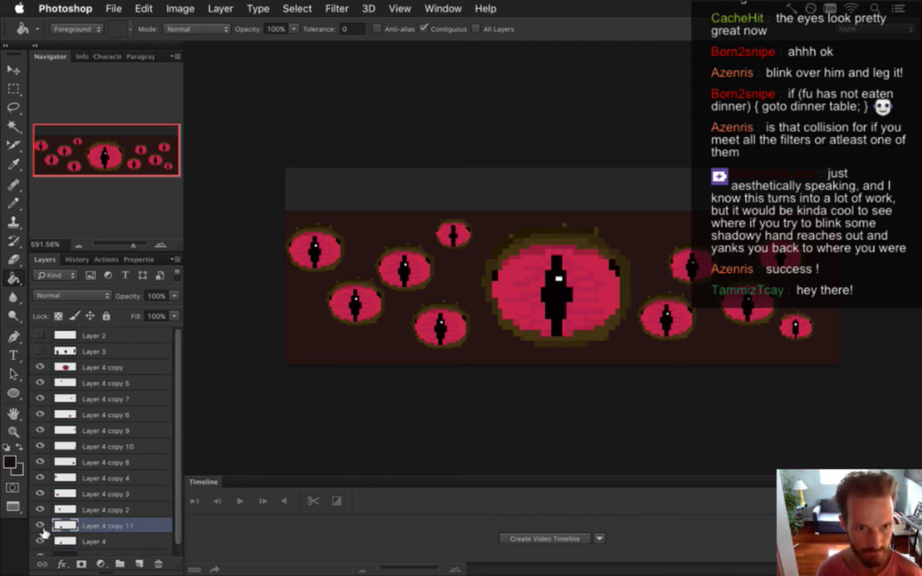
shift+click(120, 368)
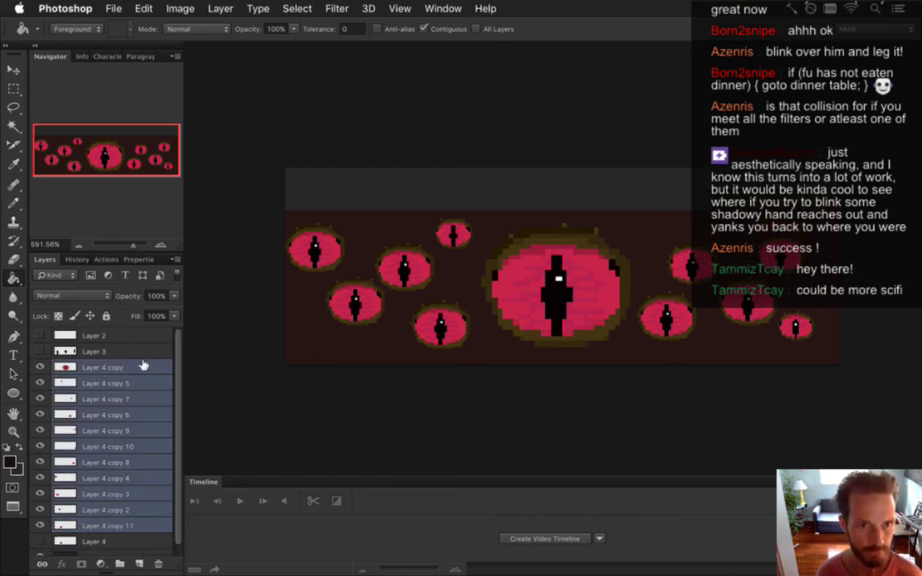
right_click(144, 367)
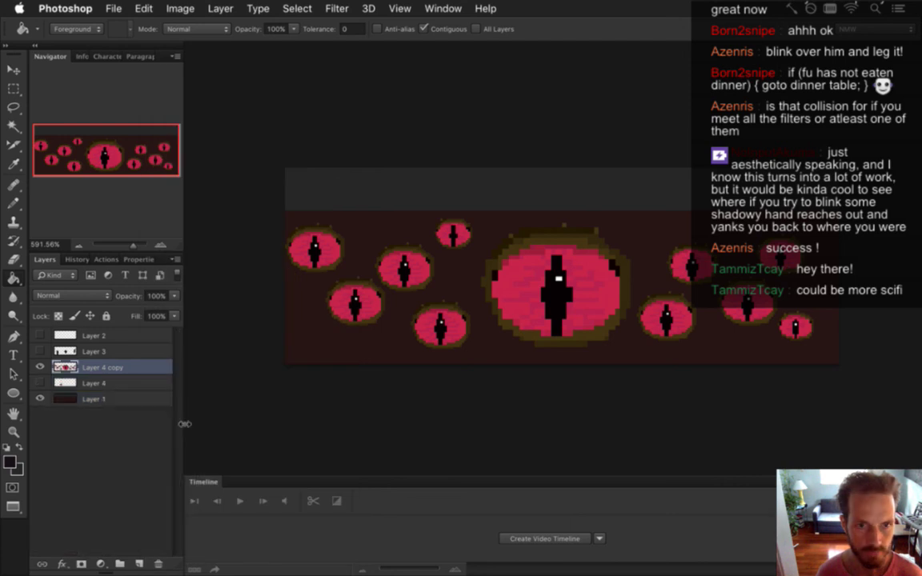
Add a Hue/Saturation adjustment layer above the merged eyes and set its hue to +72.
click(104, 560)
click(137, 437)
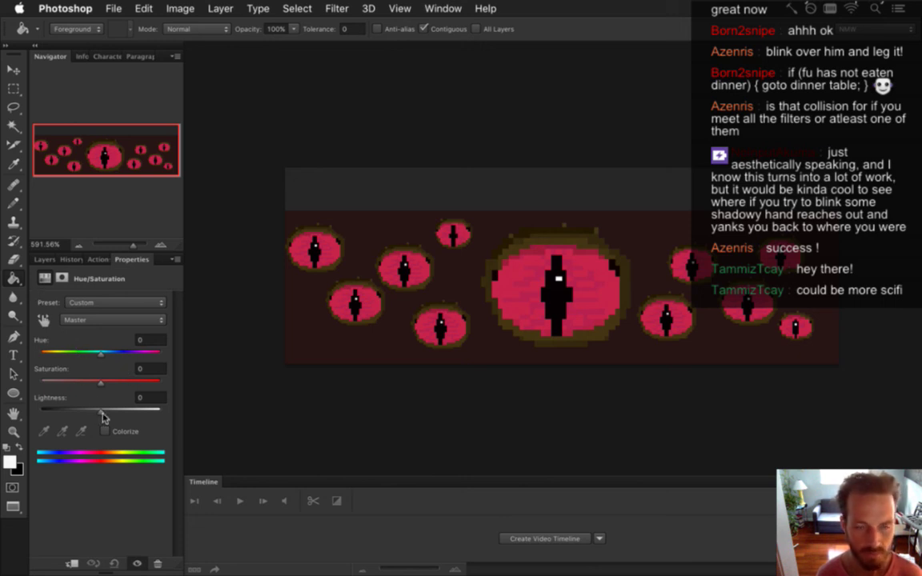
drag(102, 356, 135, 358)
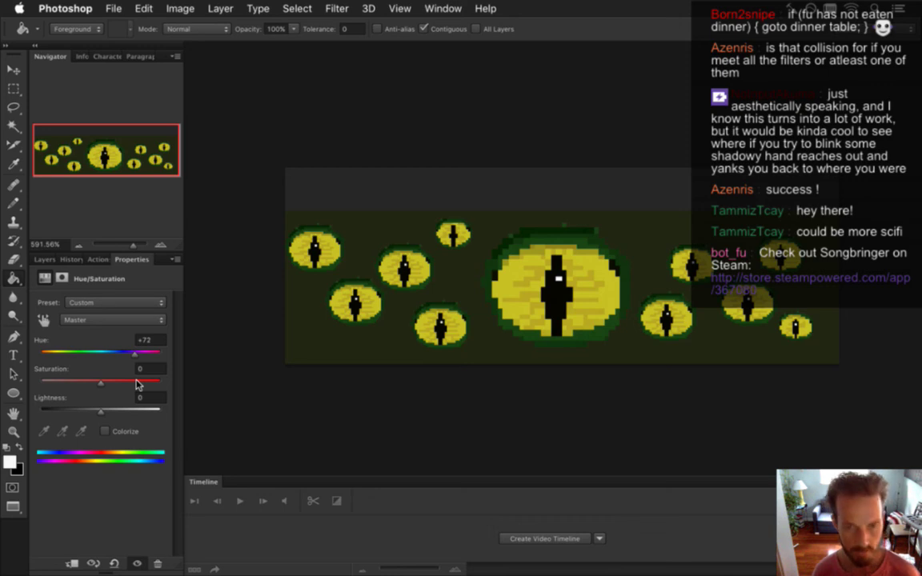
Export the yellow-eyed wall for web to the Backgrounds folder, replacing FearWall0.png.
key(super+alt+shift+s)
key(Return)
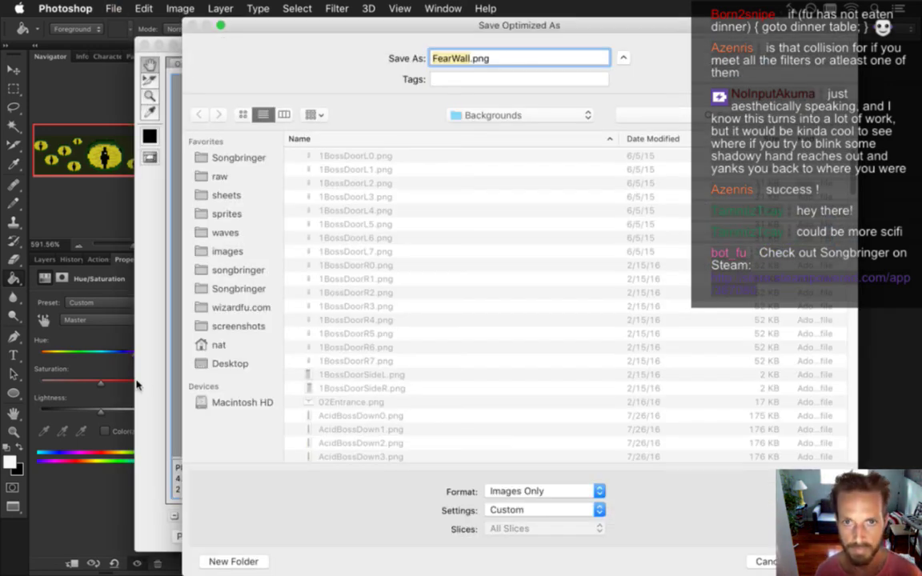
key(Right)
key(Return)
key(Return)
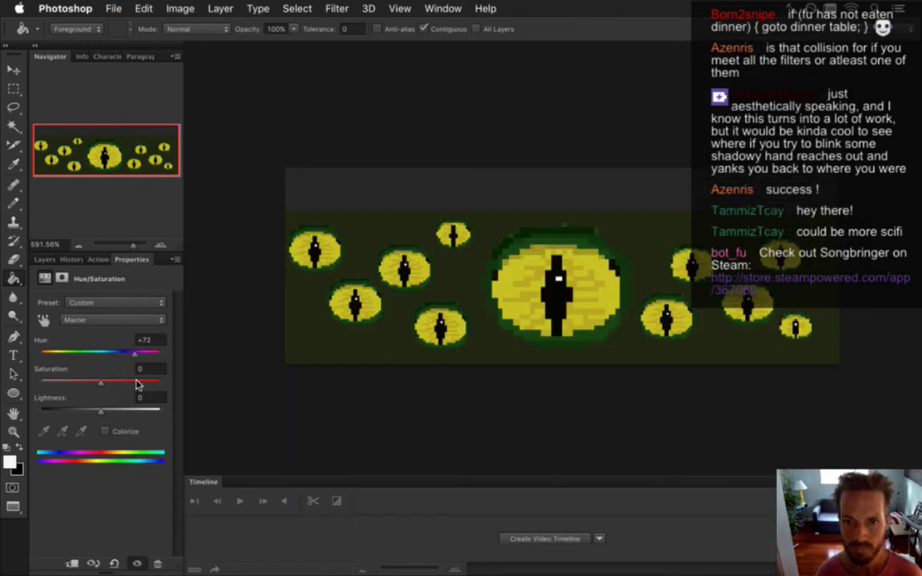
Run Songbringer from Xcode and move the hero around the lower part of the room to inspect the yellow-eyed Fear wall.
key(super+Tab)
key(super+r)
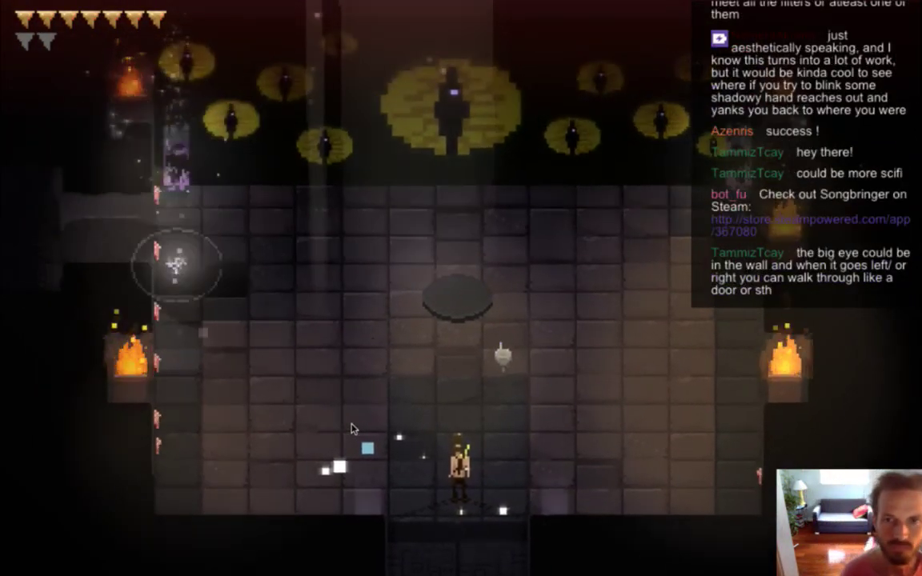
key(Right)
key(Up)
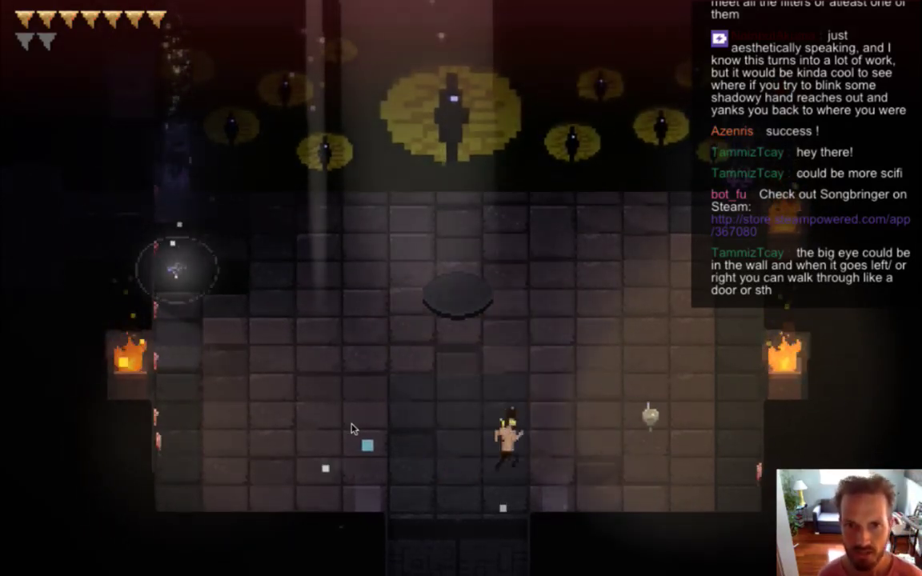
key(Left)
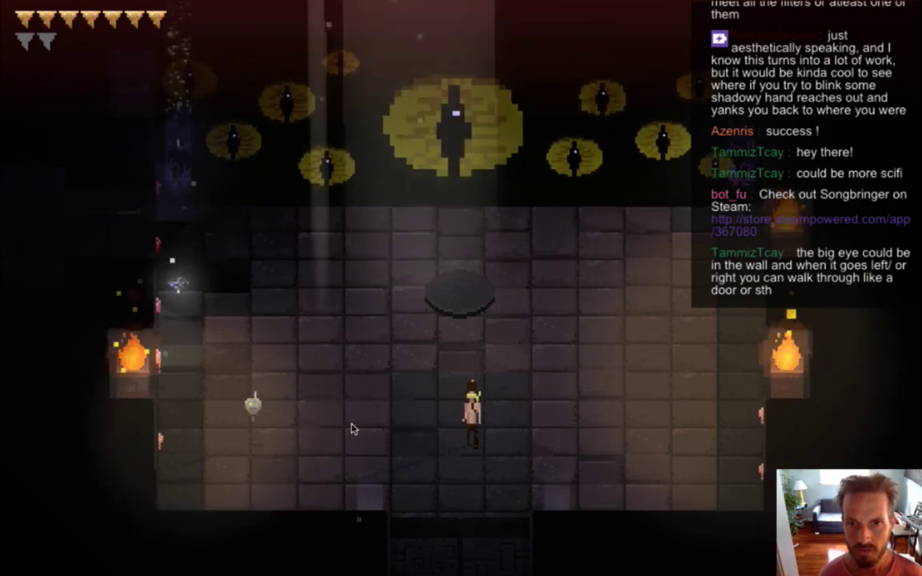
key(space)
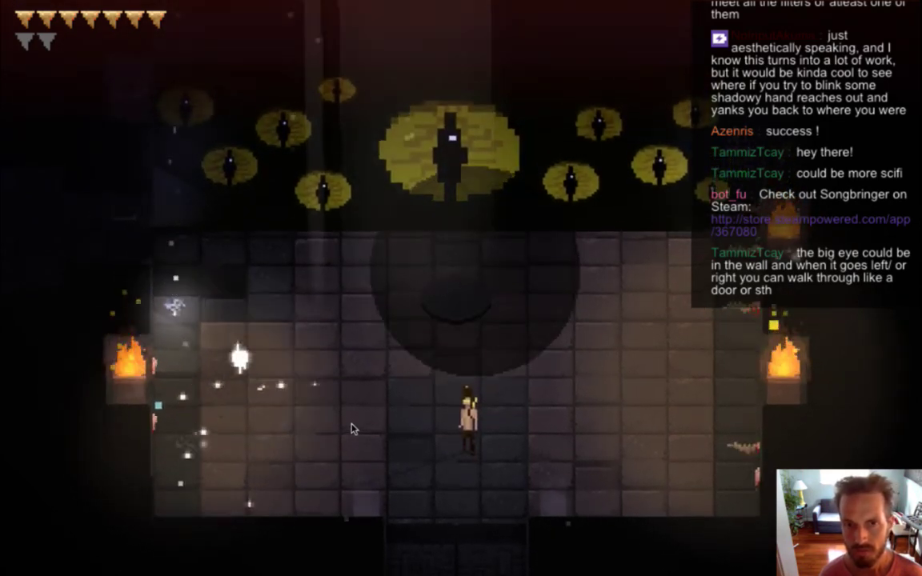
Quit Songbringer, check the live stream and recording status in Gameshow, and close its window.
key(super+q)
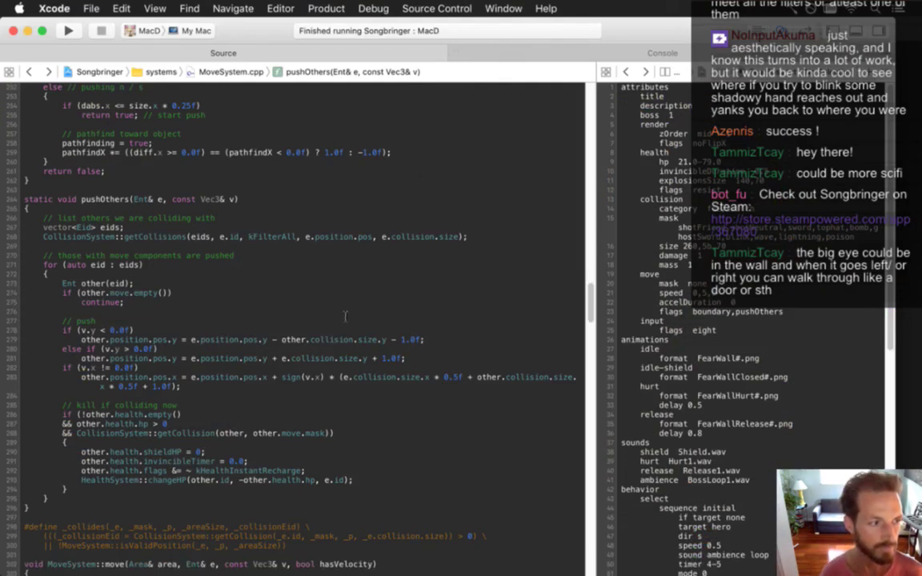
key(super+Tab)
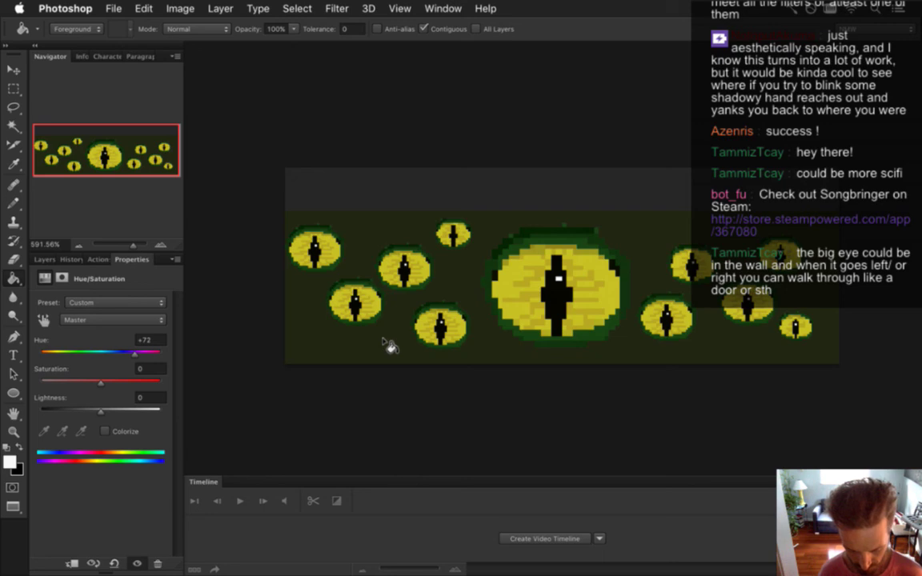
mouse_move(919, 404)
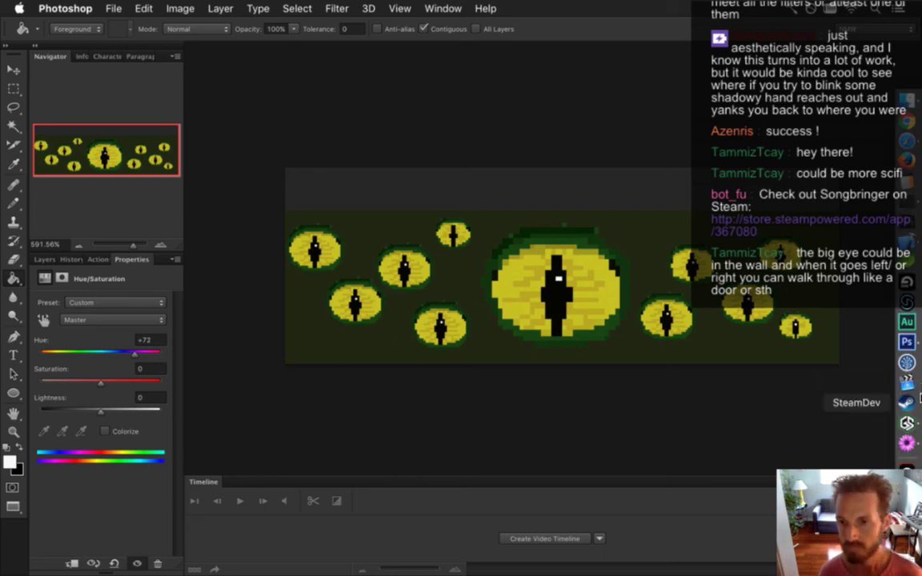
click(919, 425)
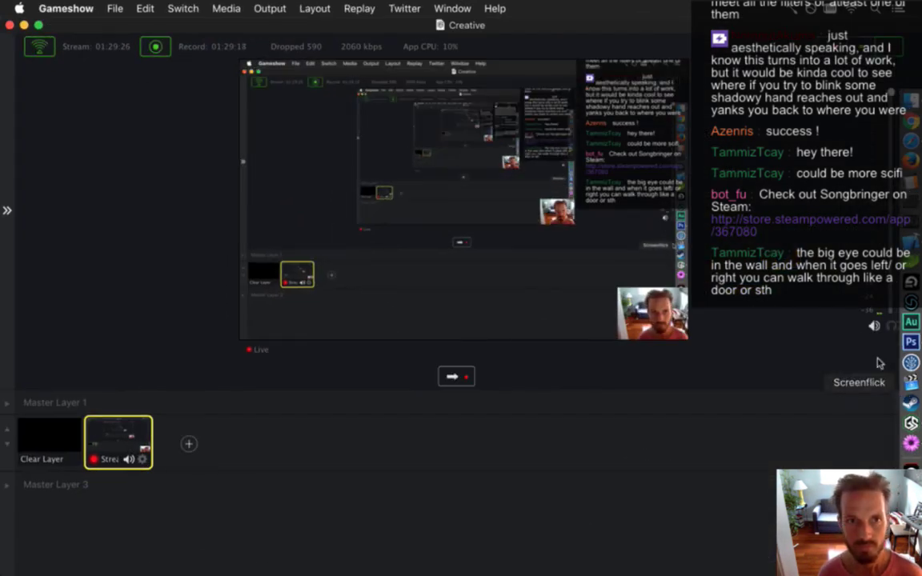
click(24, 25)
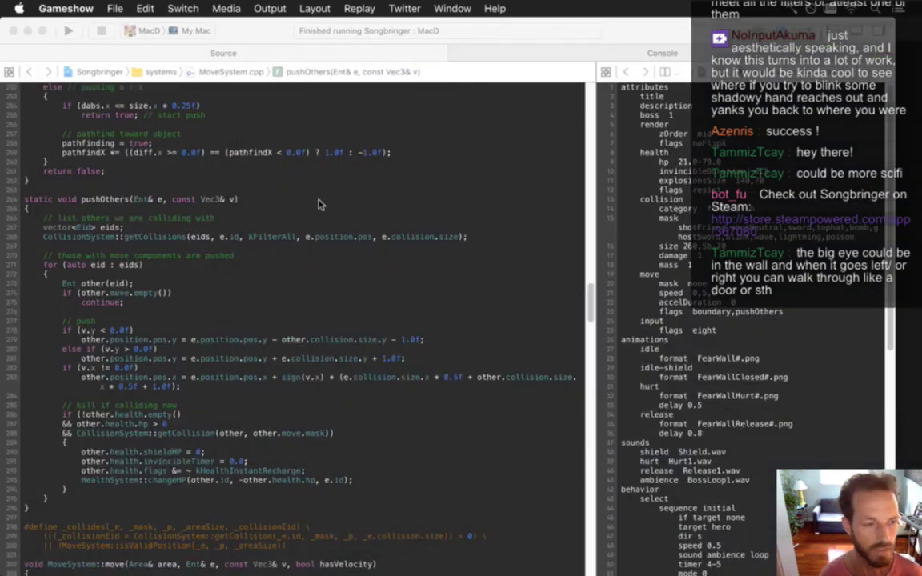
Switch to Photoshop and toggle the Hue/Saturation 1 layer repeatedly to compare the red and yellow eyes, leaving the layer hidden.
click(303, 298)
key(super+Tab)
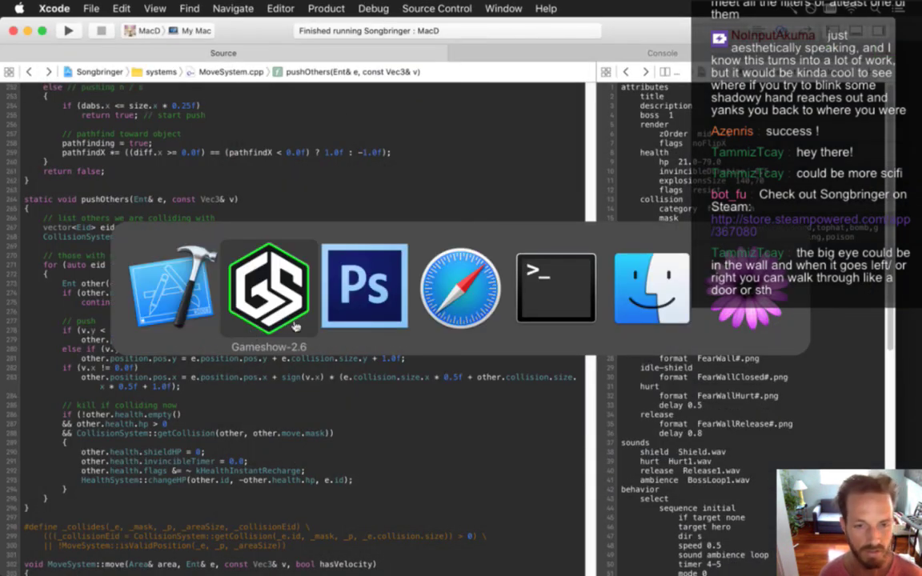
click(376, 323)
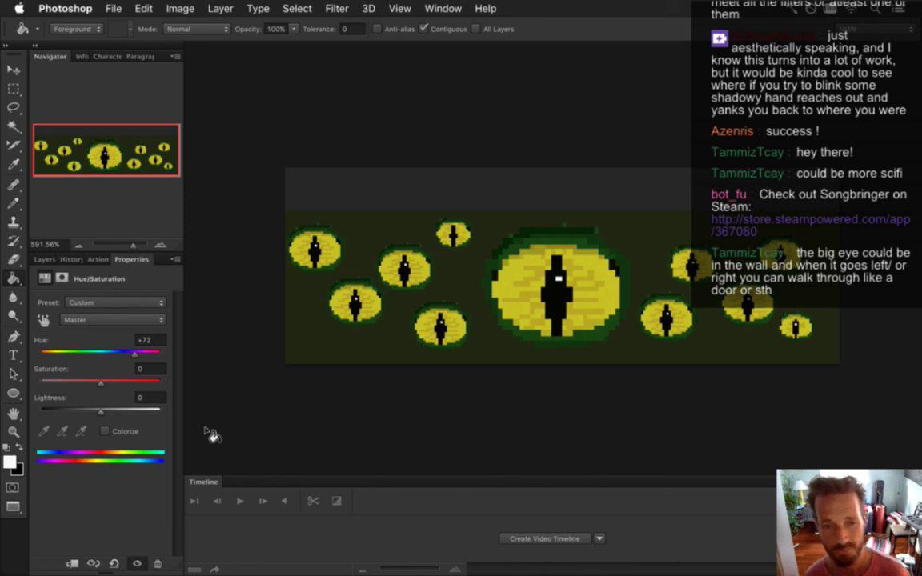
click(45, 259)
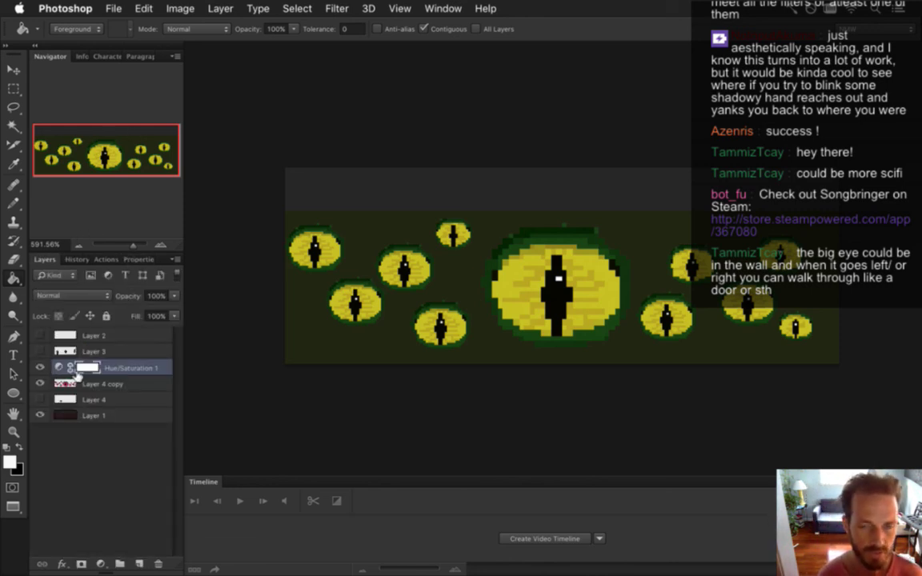
click(40, 368)
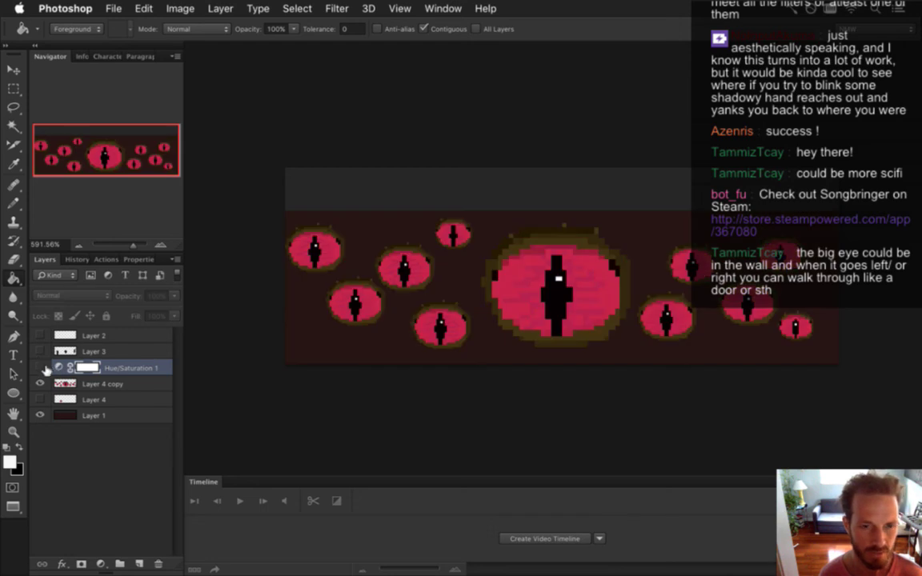
click(40, 368)
click(40, 368)
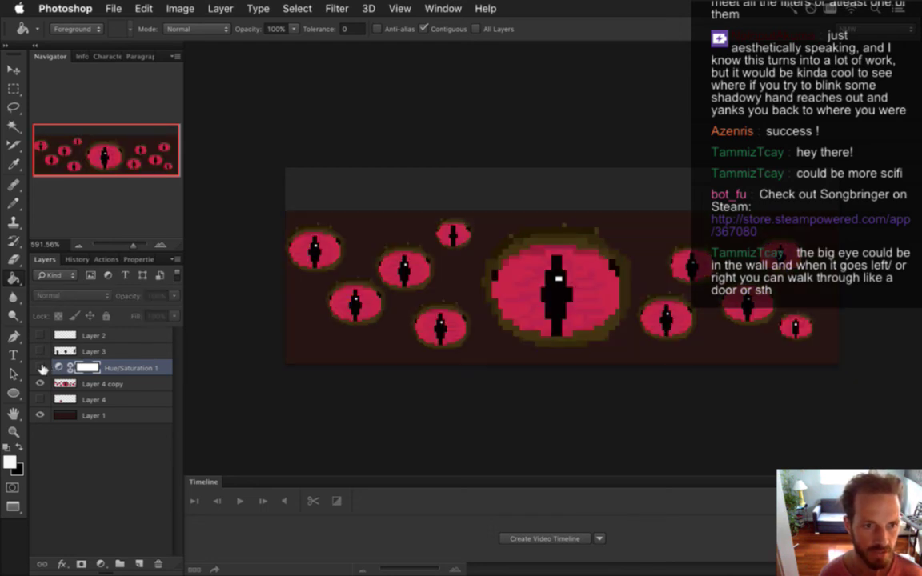
click(40, 368)
click(40, 369)
click(40, 368)
click(45, 368)
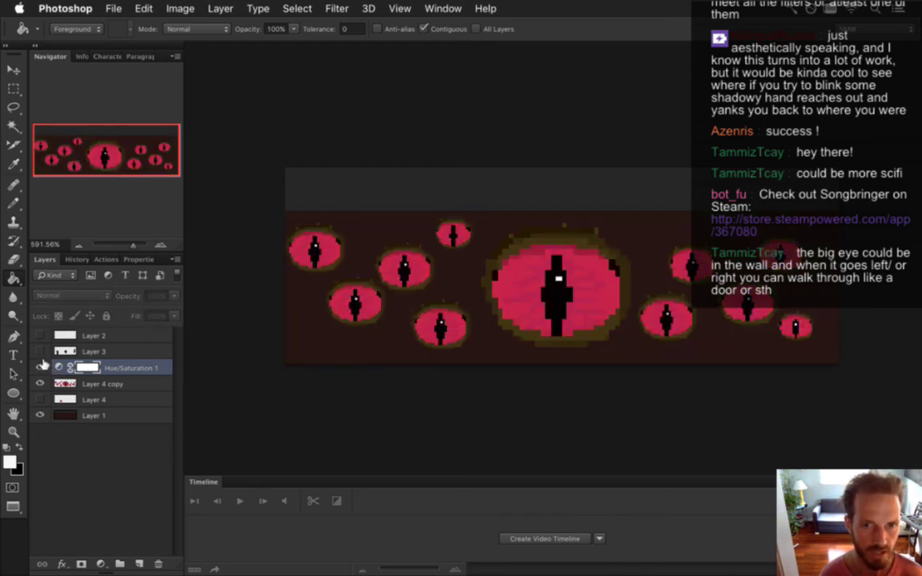
click(46, 368)
click(45, 368)
click(46, 368)
click(46, 367)
click(46, 367)
click(45, 367)
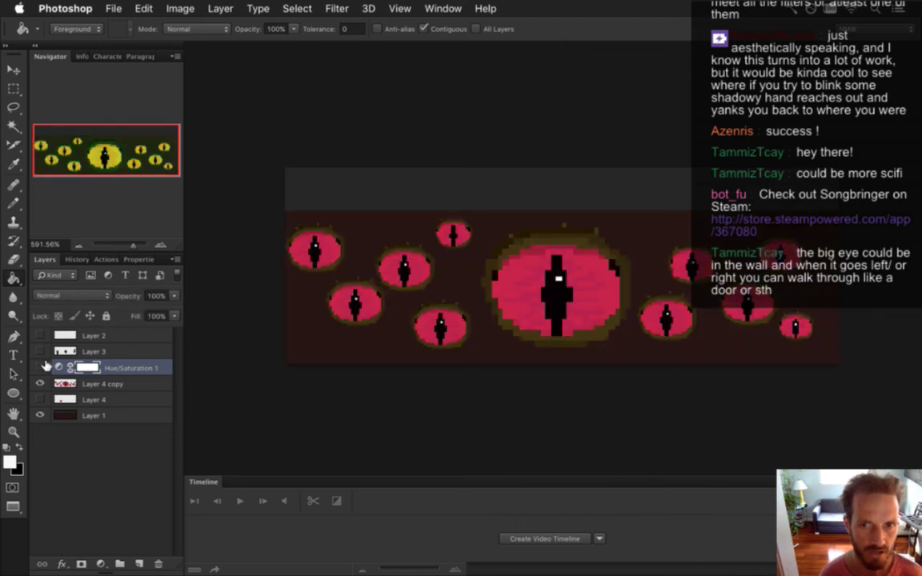
click(46, 367)
click(46, 367)
click(45, 367)
click(46, 368)
click(46, 368)
click(41, 368)
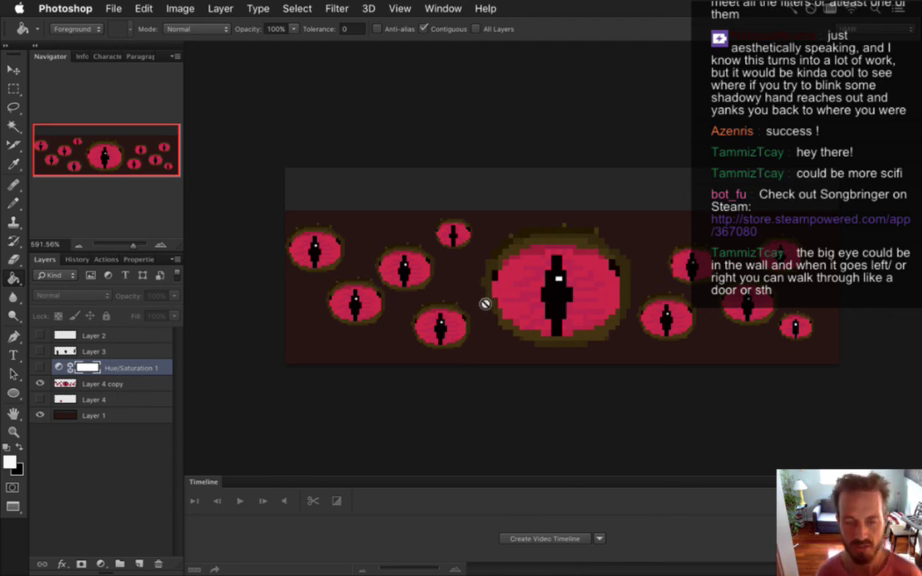
Run Songbringer from Xcode and walk the hero from side to side below the yellow-eyed wall to examine it.
key(super+Tab)
key(super+r)
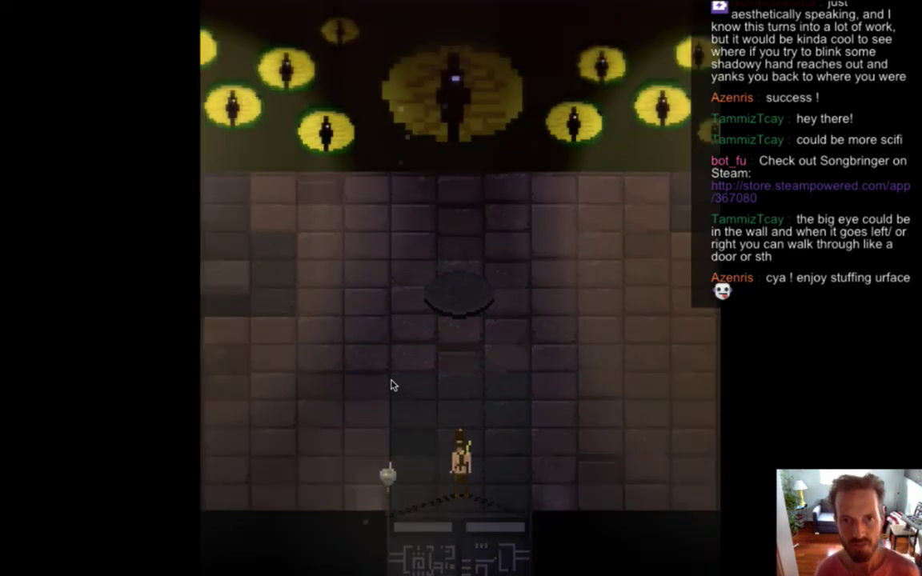
key(Up)
key(Right)
key(Left)
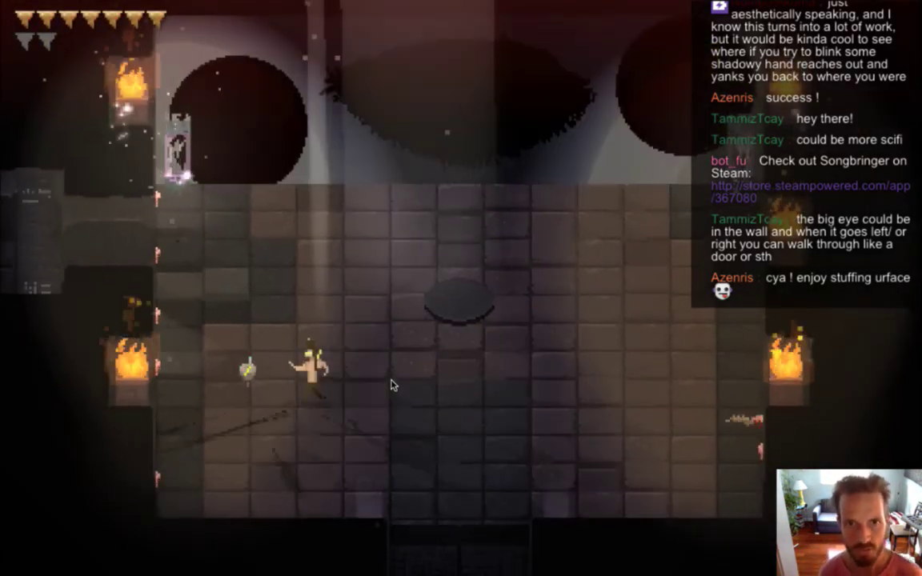
key(Right)
key(Left)
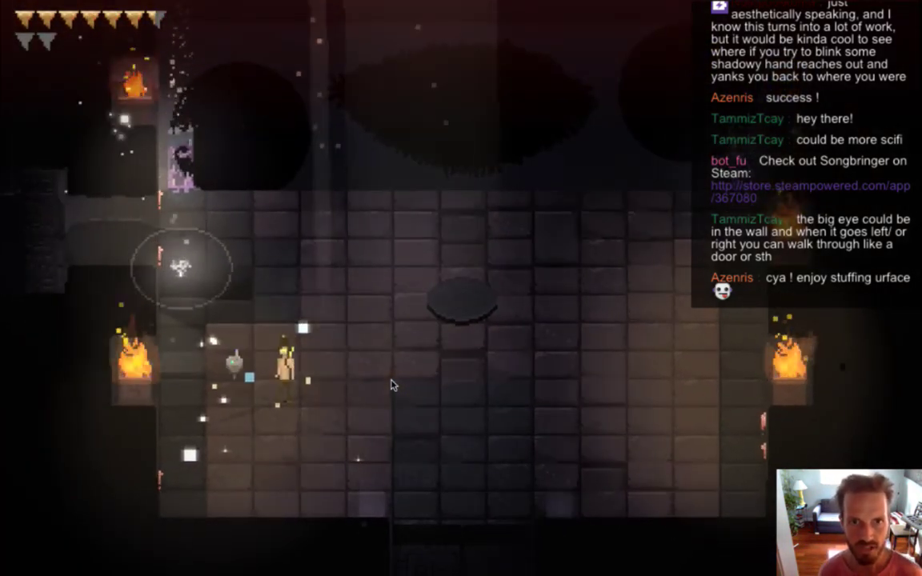
key(Right)
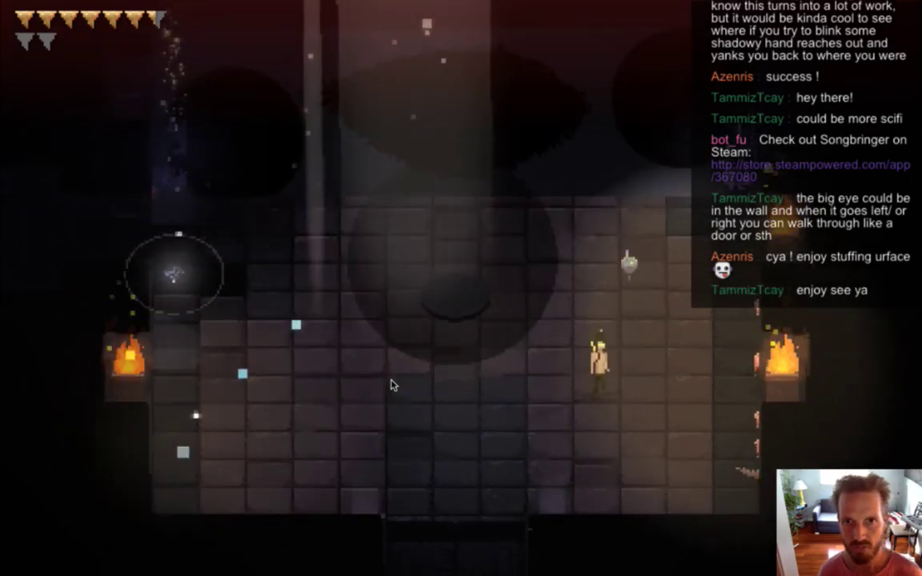
key(Right)
key(Left)
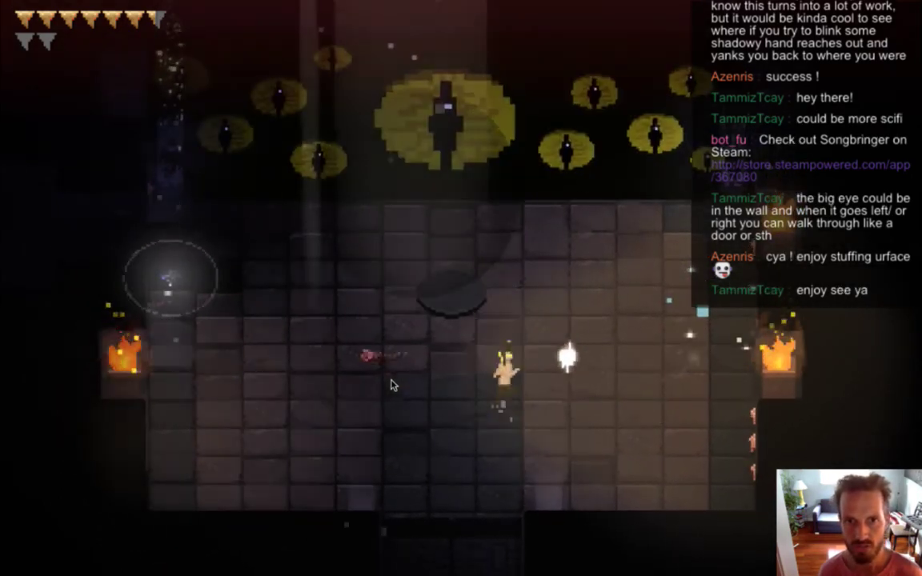
Move the hero up to the Fear wall and attack its large central eye with the sword.
key(Left)
key(space)
key(Up)
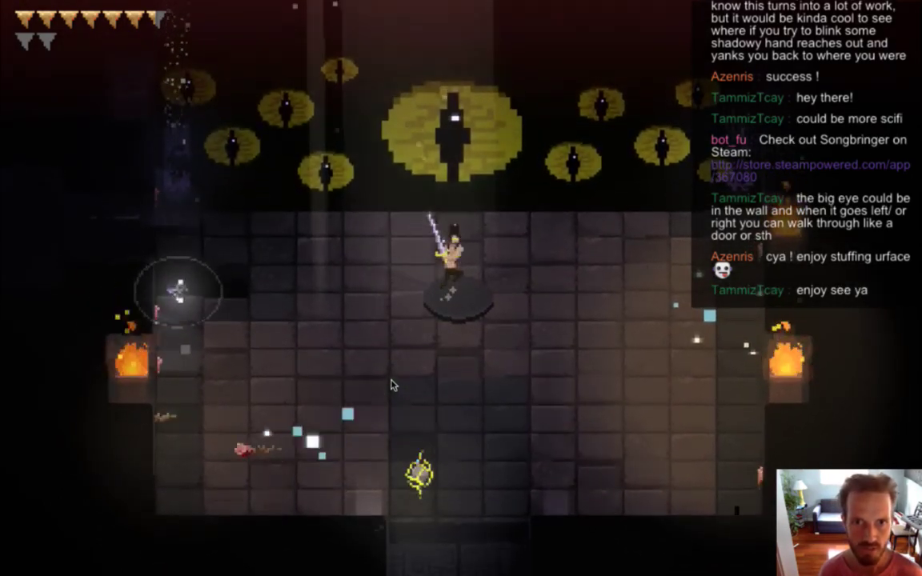
key(Up)
key(Left)
key(space)
key(Right)
key(space)
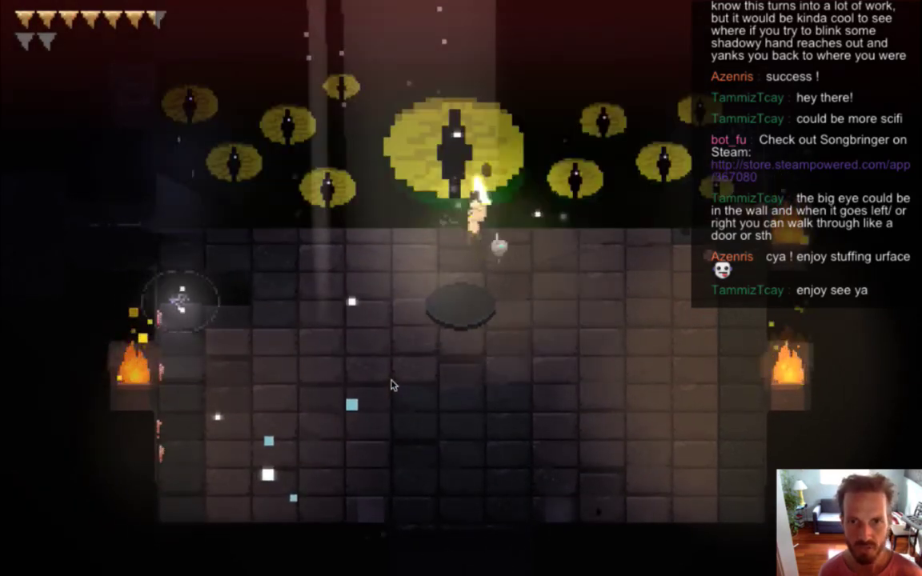
Retreat from the wall and move the hero around the room's right half to dodge the boss's attacks.
key(Down)
key(Right)
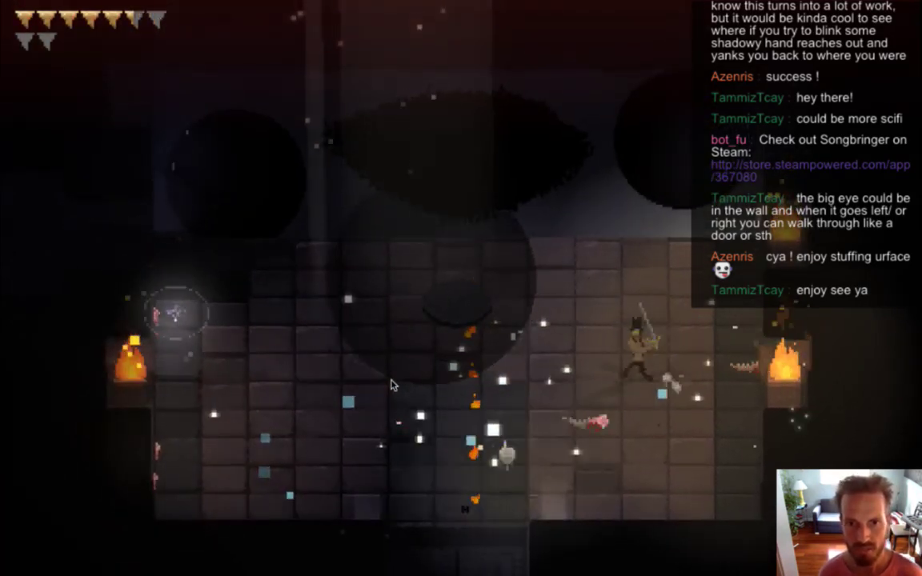
key(Down)
key(Right)
key(Left)
key(Up)
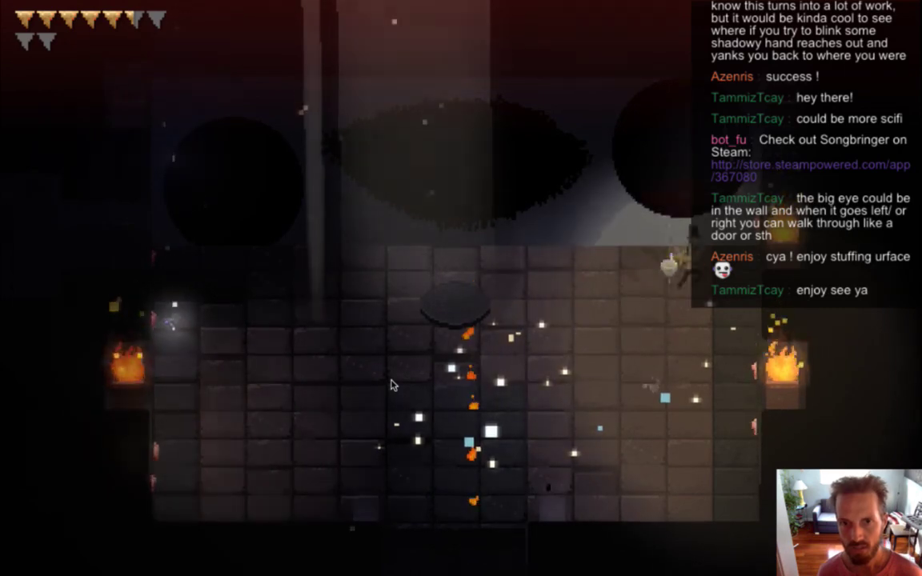
key(Left)
key(Right)
key(Down)
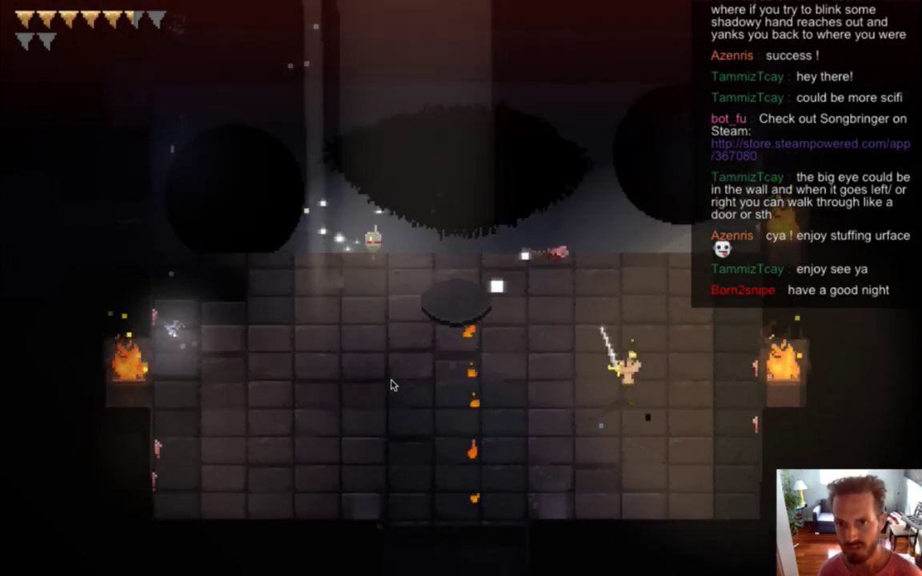
Swing the sword repeatedly on the room's right side and bring the hero back toward the center.
key(Up)
key(space)
key(Left)
key(space)
key(Right)
key(space)
key(Down)
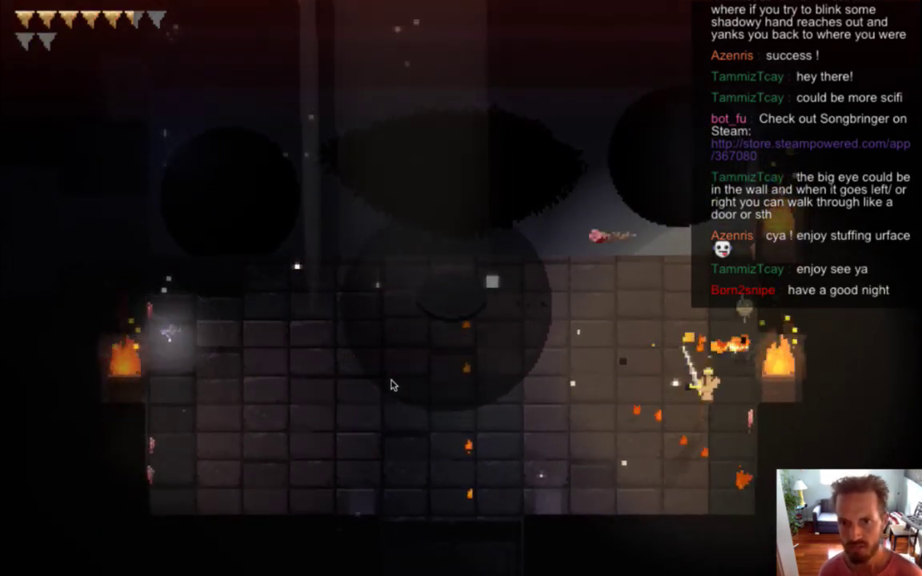
key(Down)
key(space)
key(Left)
key(Up)
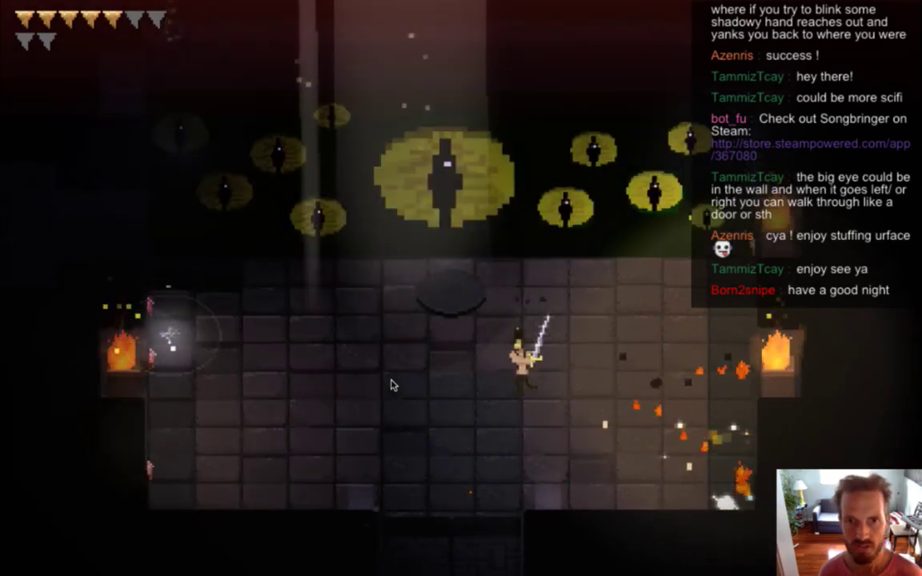
Strike the wall near the central eye and keep the hero against it to observe how the advancing wall pushes him.
key(Up)
key(Left)
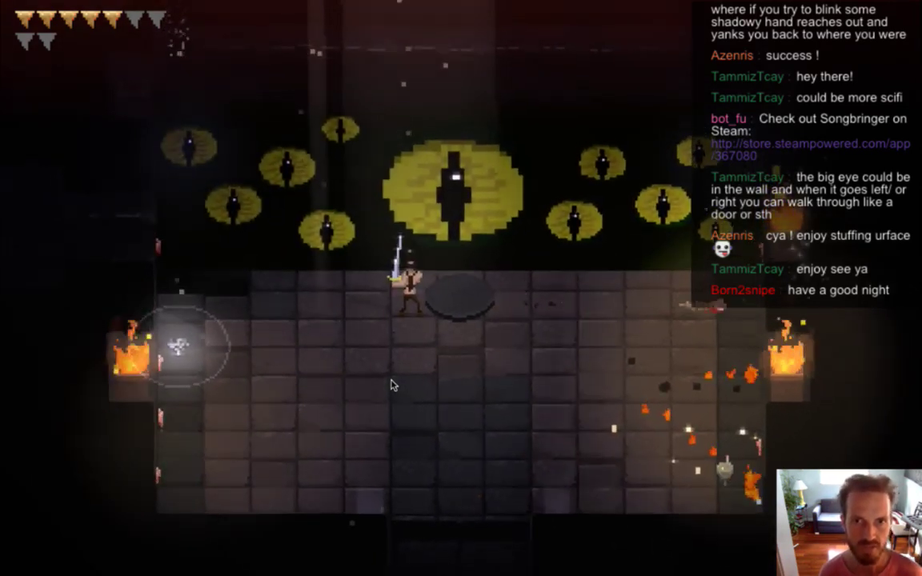
key(Up)
key(Right)
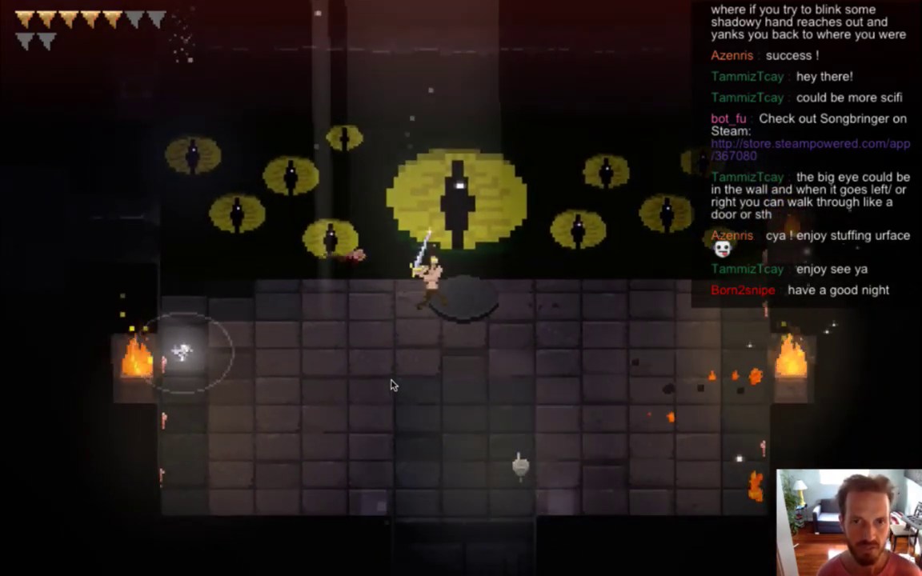
key(space)
key(Down)
key(Up)
key(Left)
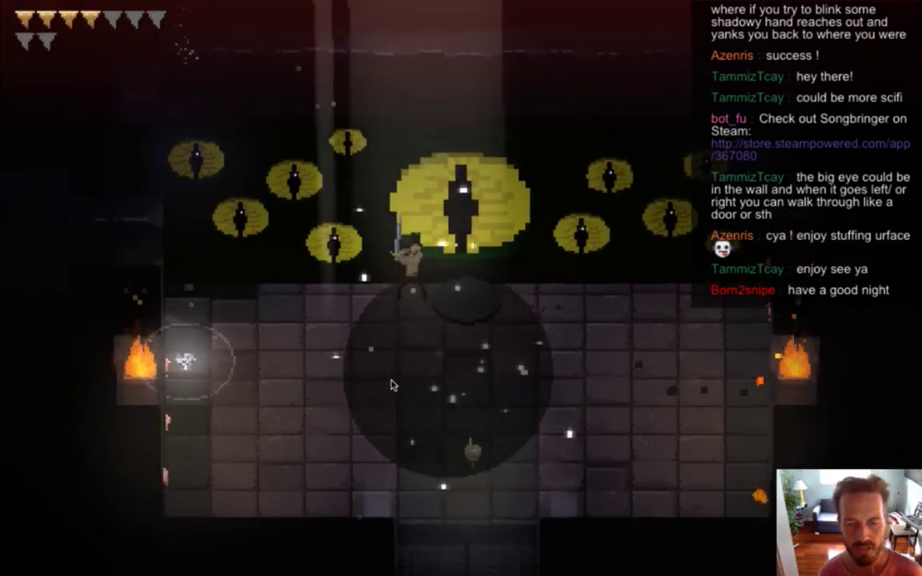
key(Down)
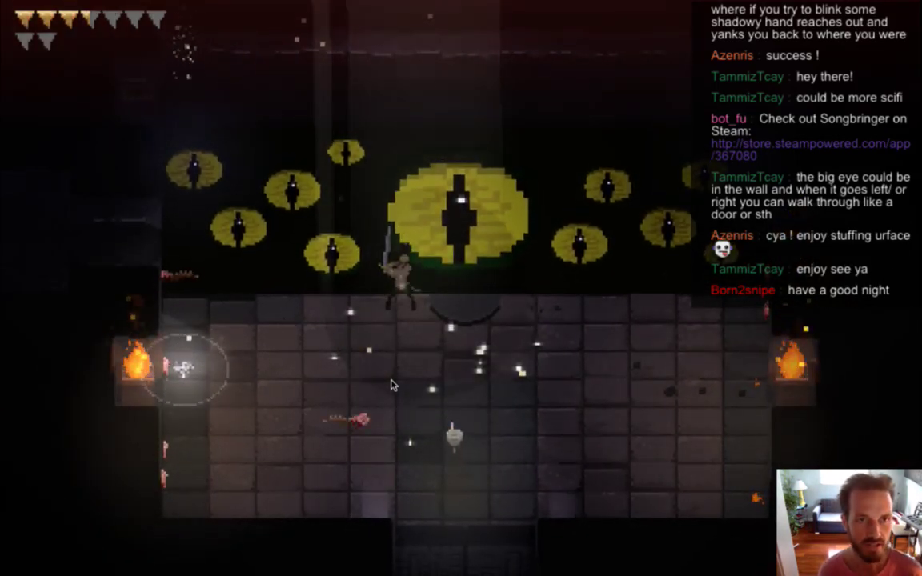
key(Down)
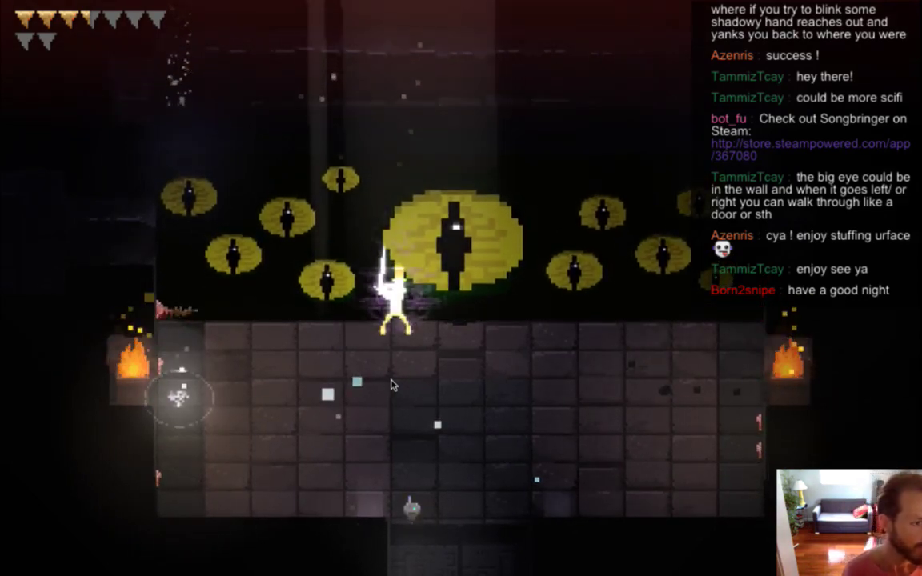
key(Right)
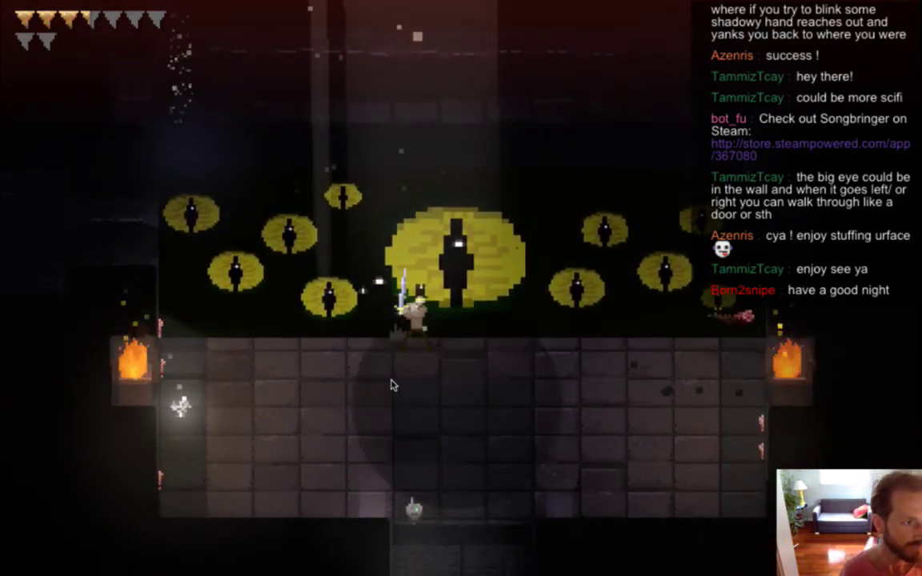
key(Right)
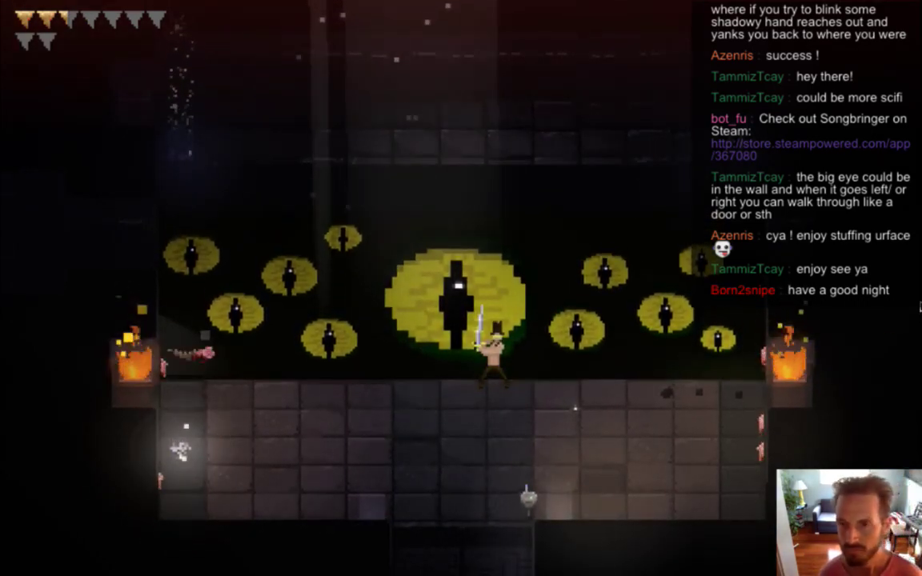
Switch from the running game to Gameshow.
key(super+Tab)
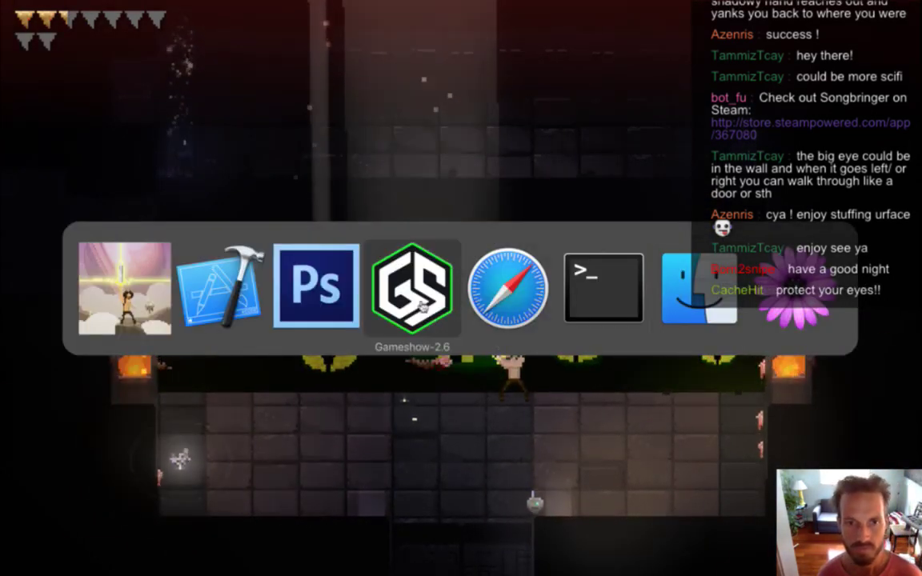
click(423, 306)
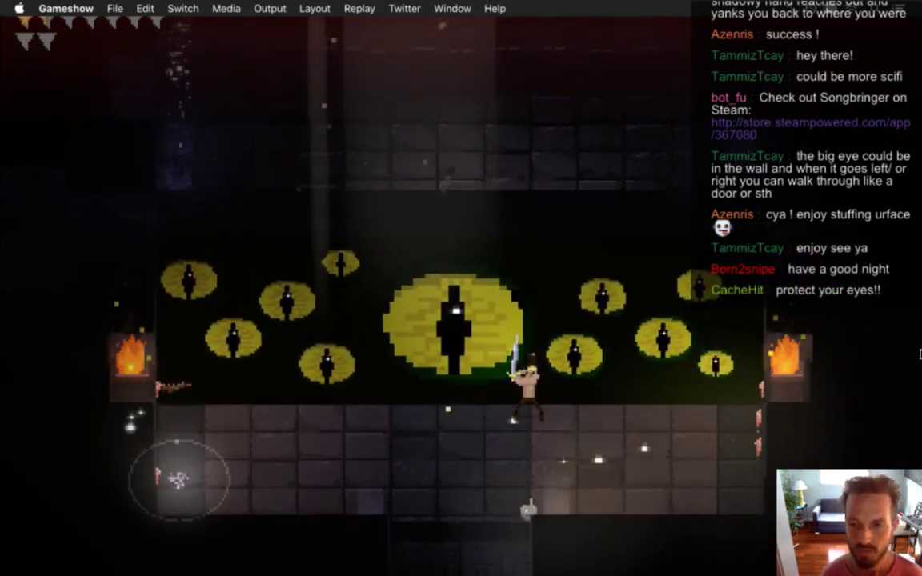